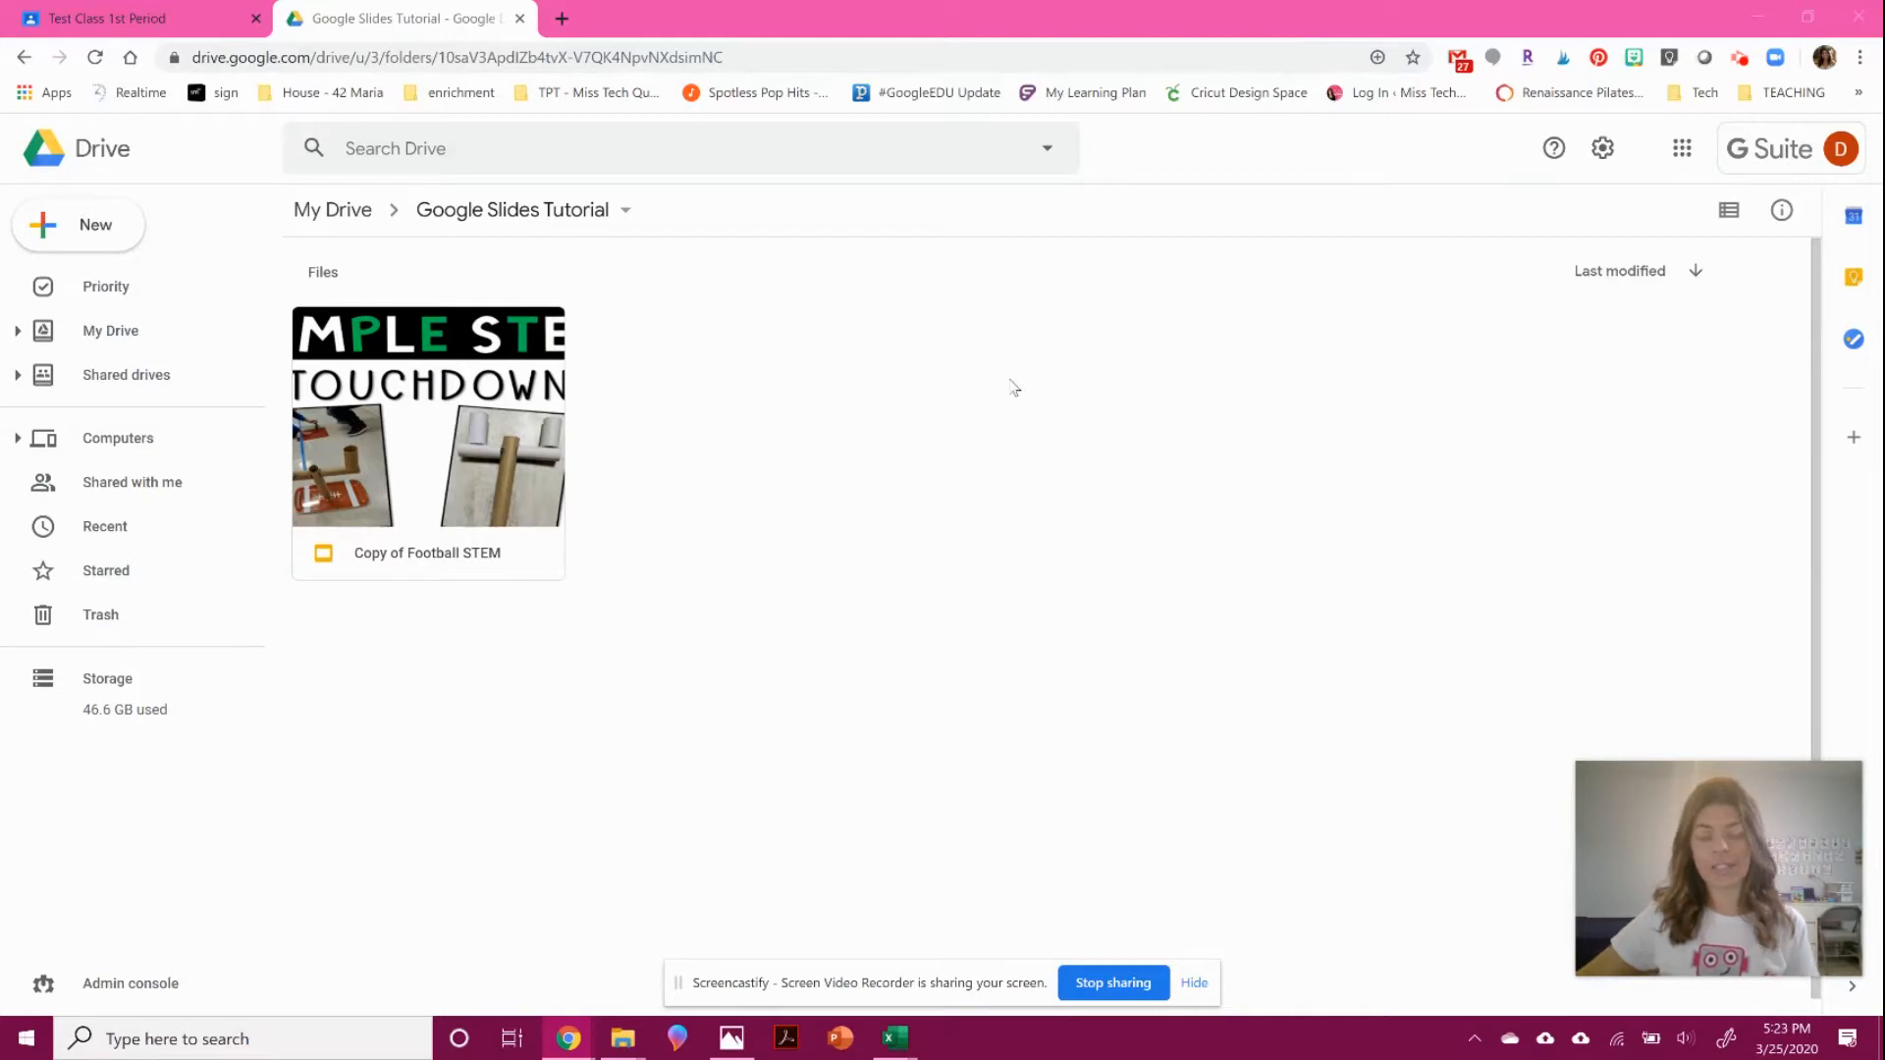
# Create a new Google Slides presentation in the Google Slides Tutorial folder and name it Sample Slides.
pyautogui.click(105, 236)
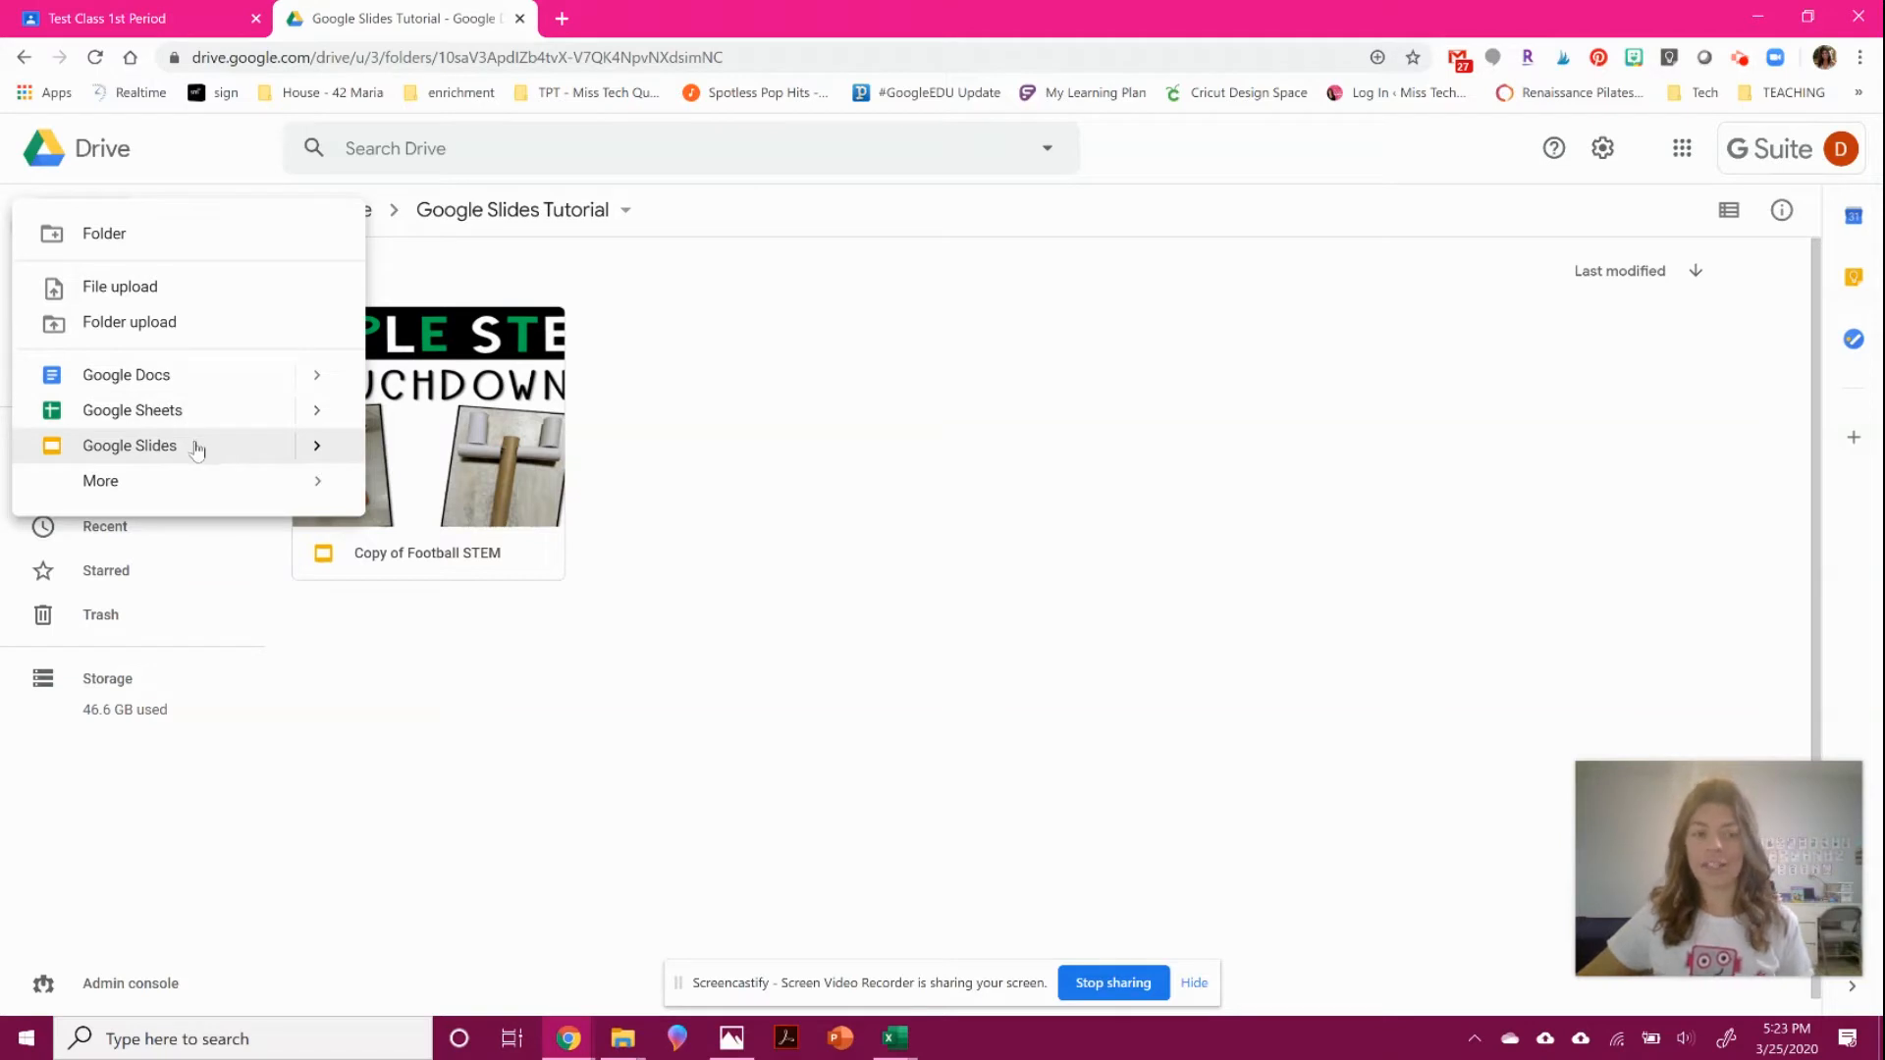
pyautogui.click(196, 449)
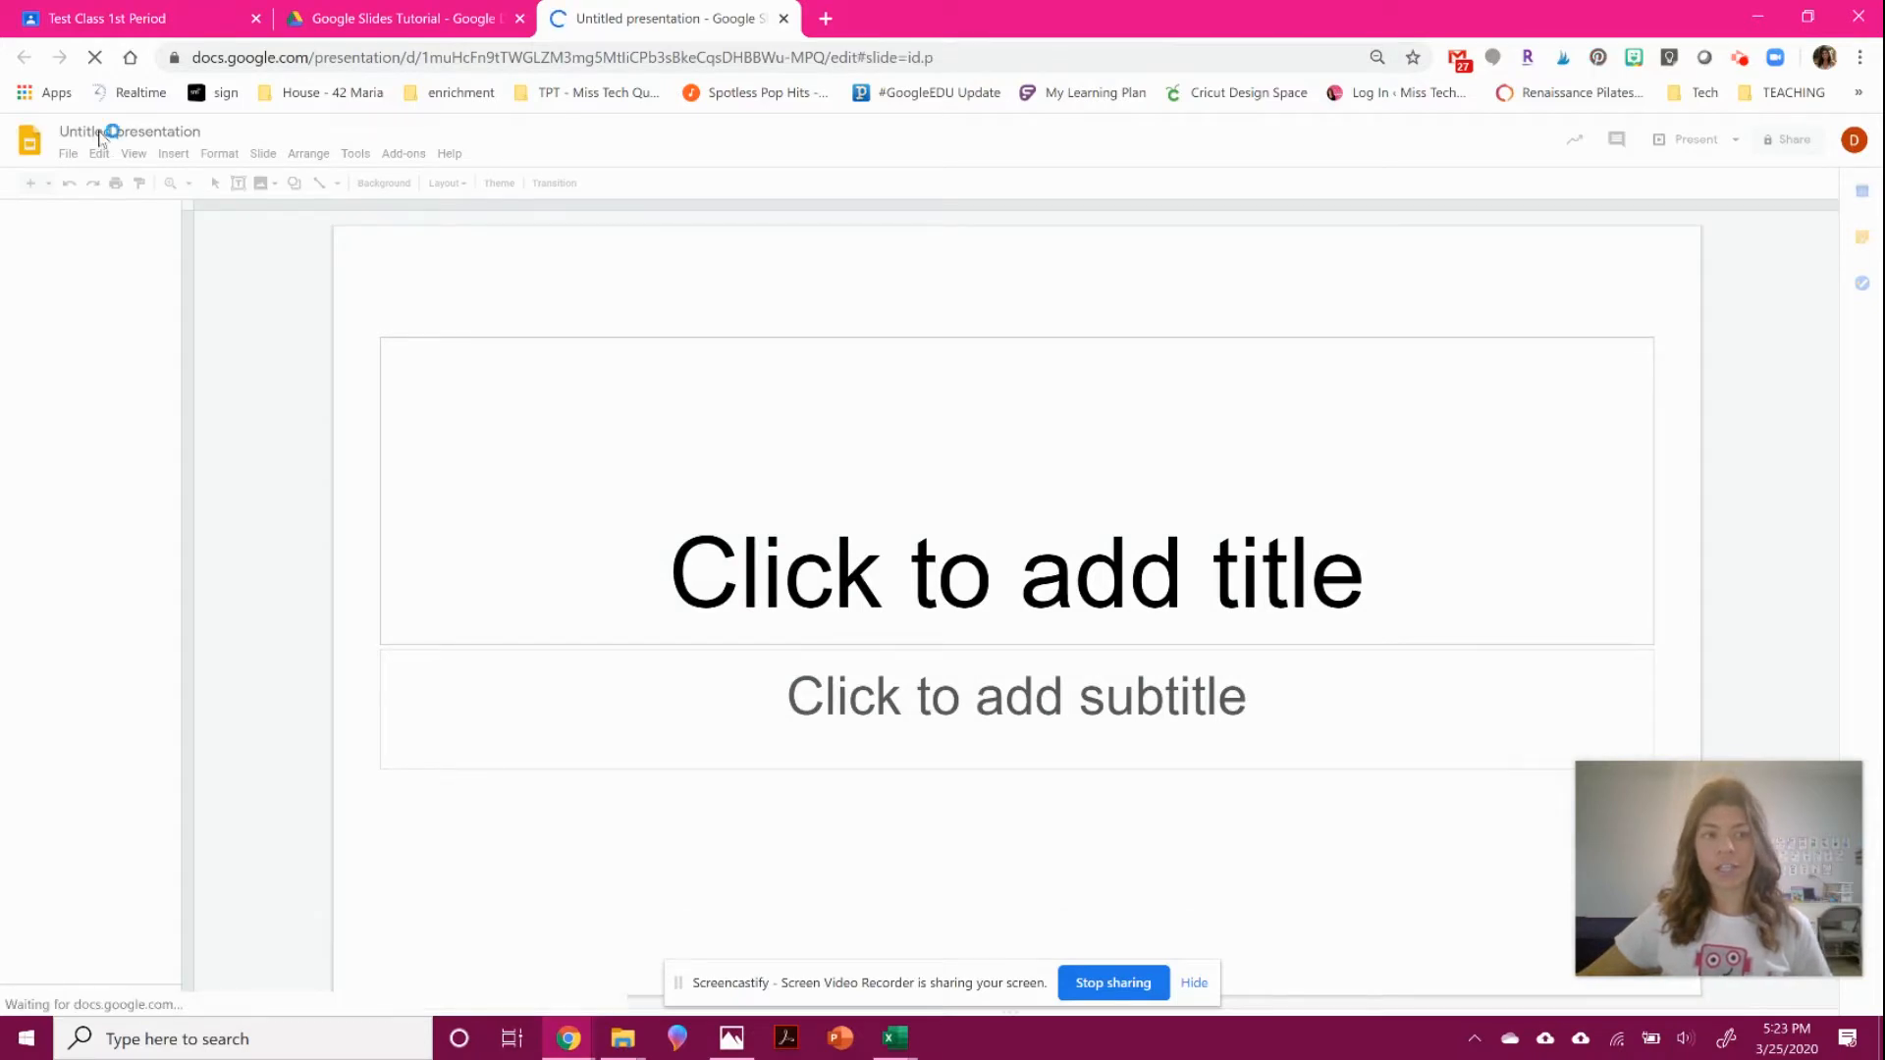
pyautogui.click(100, 131)
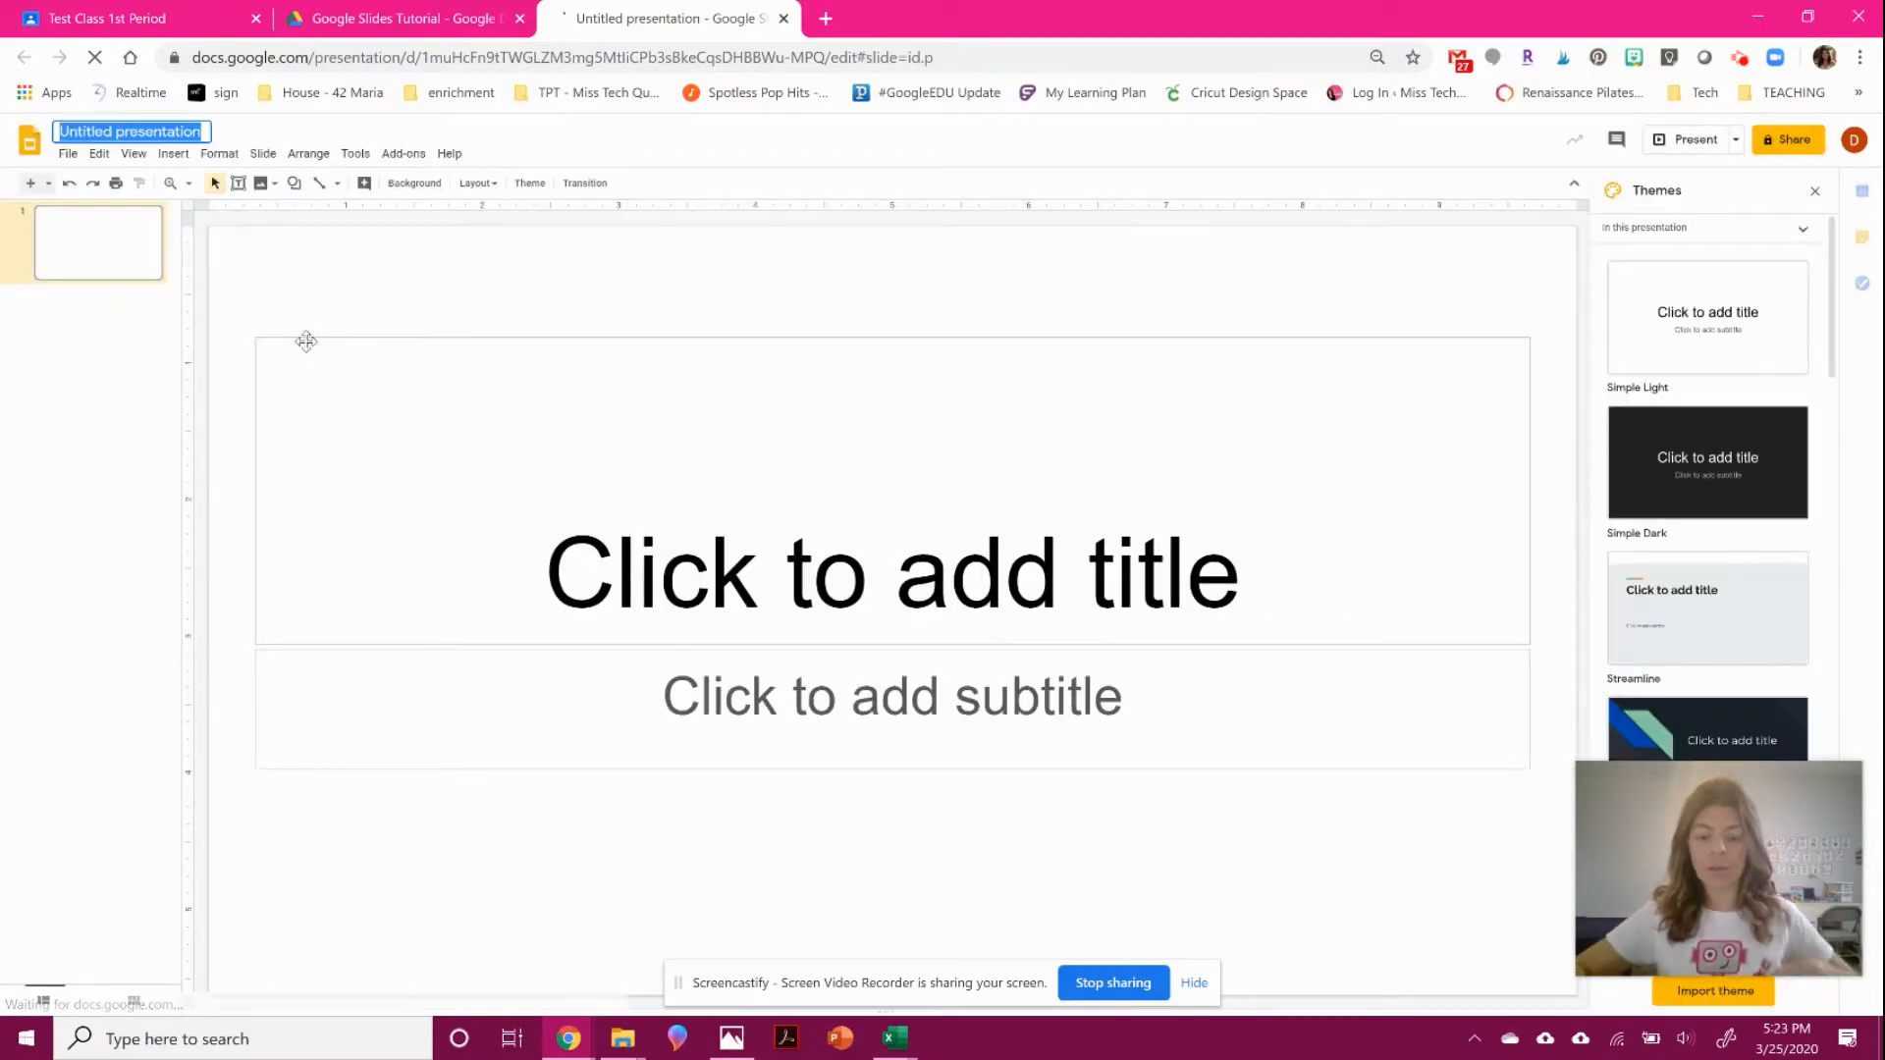
pyautogui.write('Sample')
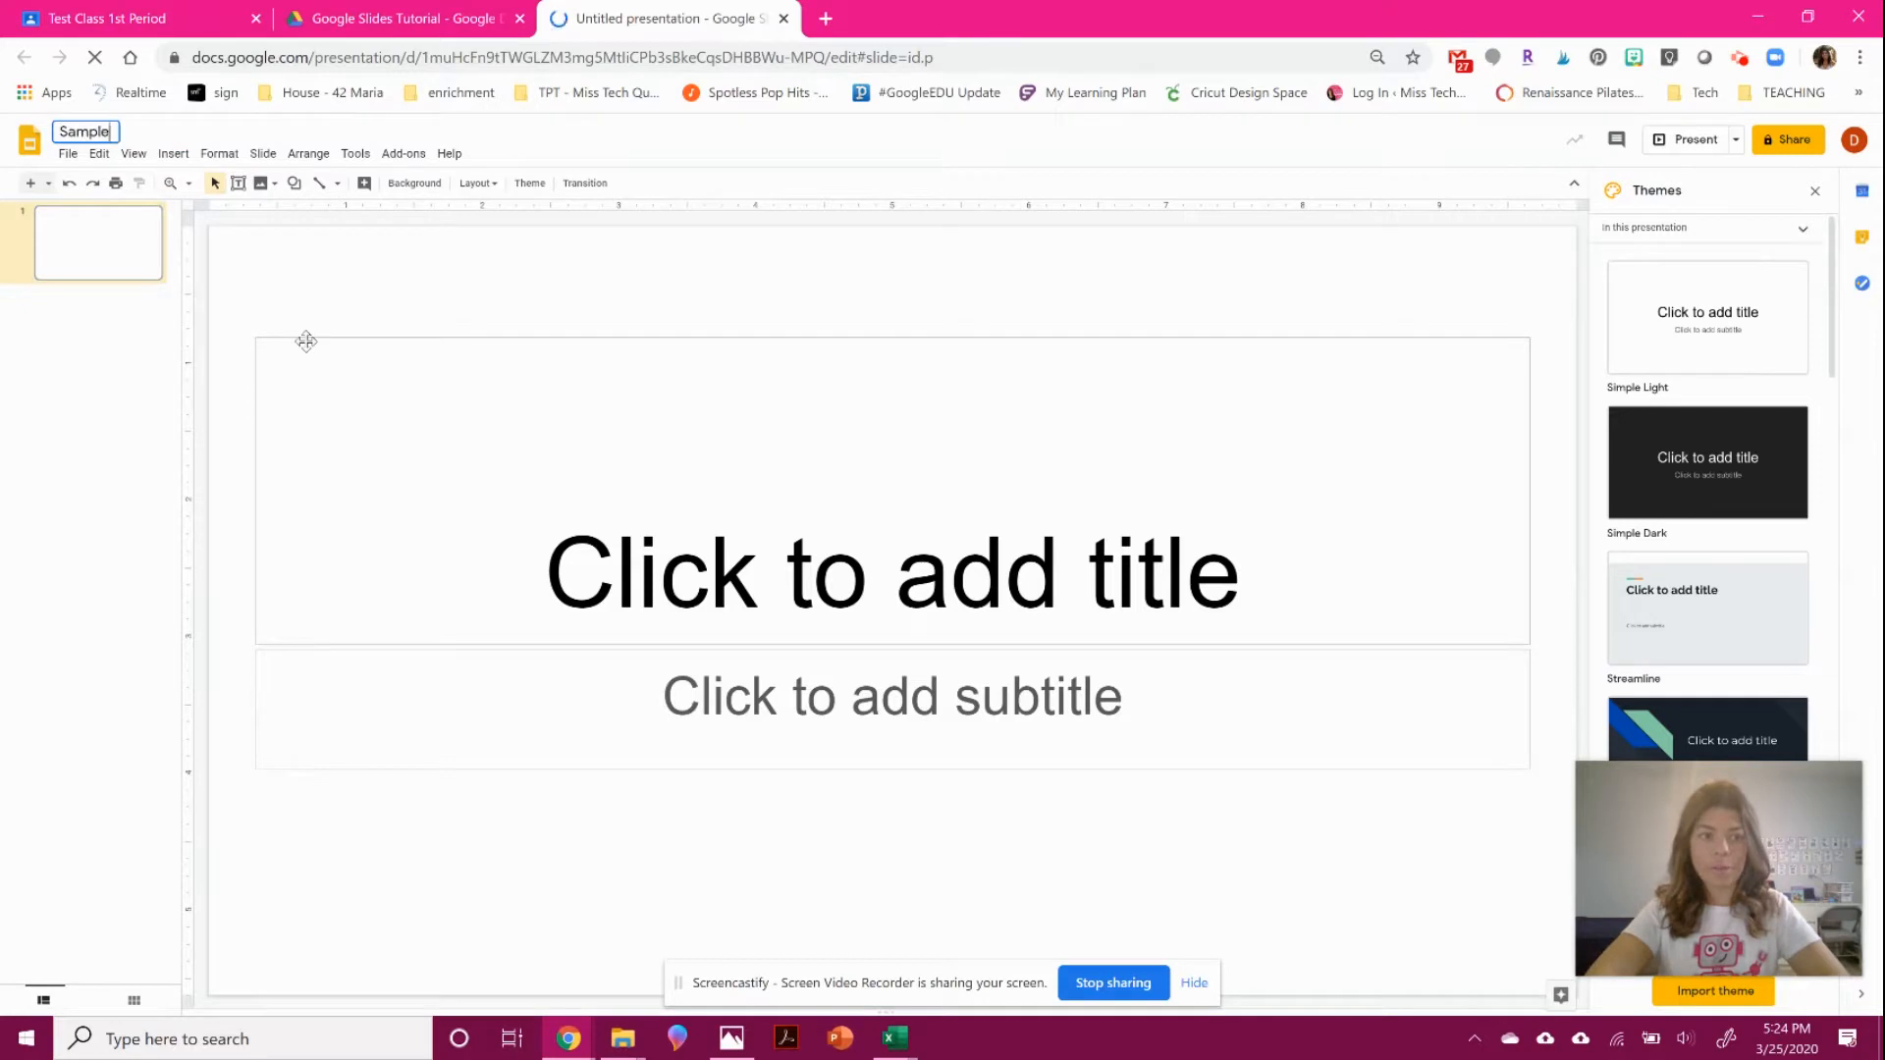
pyautogui.write(' Slides')
pyautogui.click(282, 315)
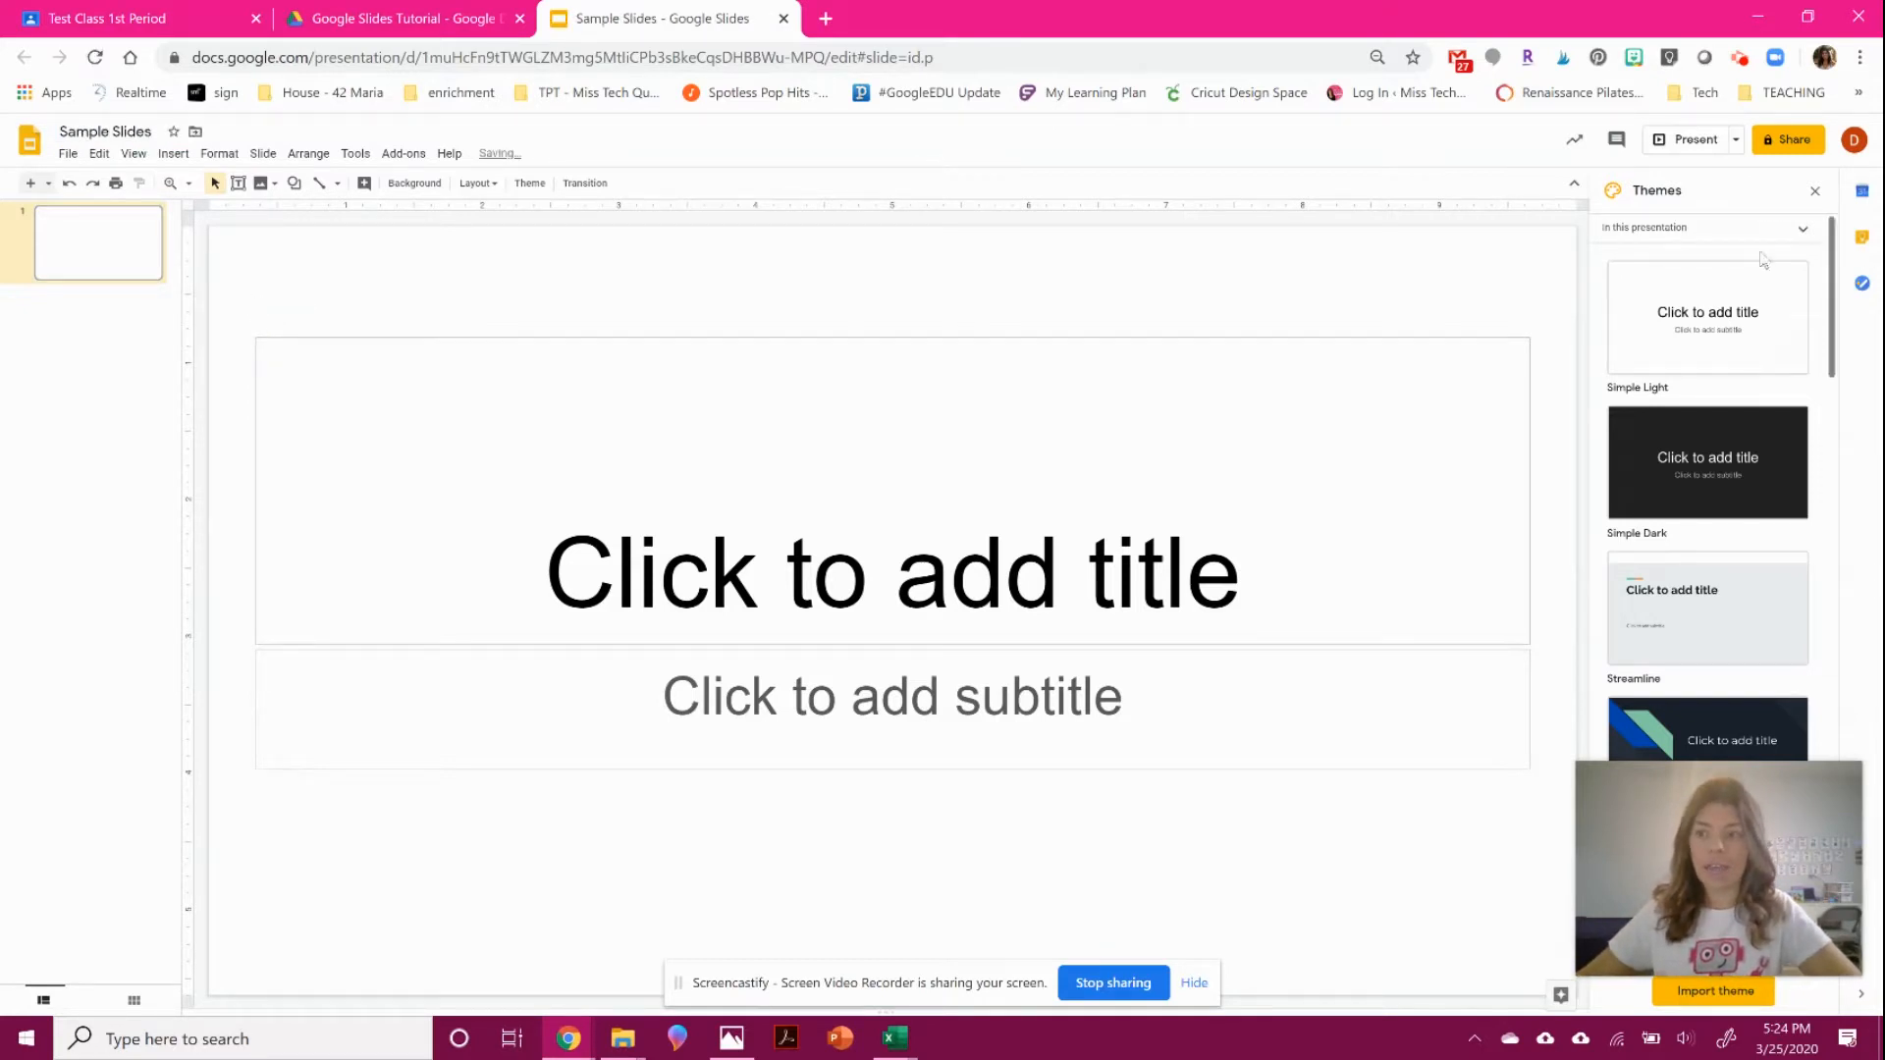
# Dismiss the theme choices and delete both the title and subtitle placeholders from the first slide.
pyautogui.click(1812, 193)
pyautogui.moveTo(343, 289); pyautogui.dragTo(1811, 823)
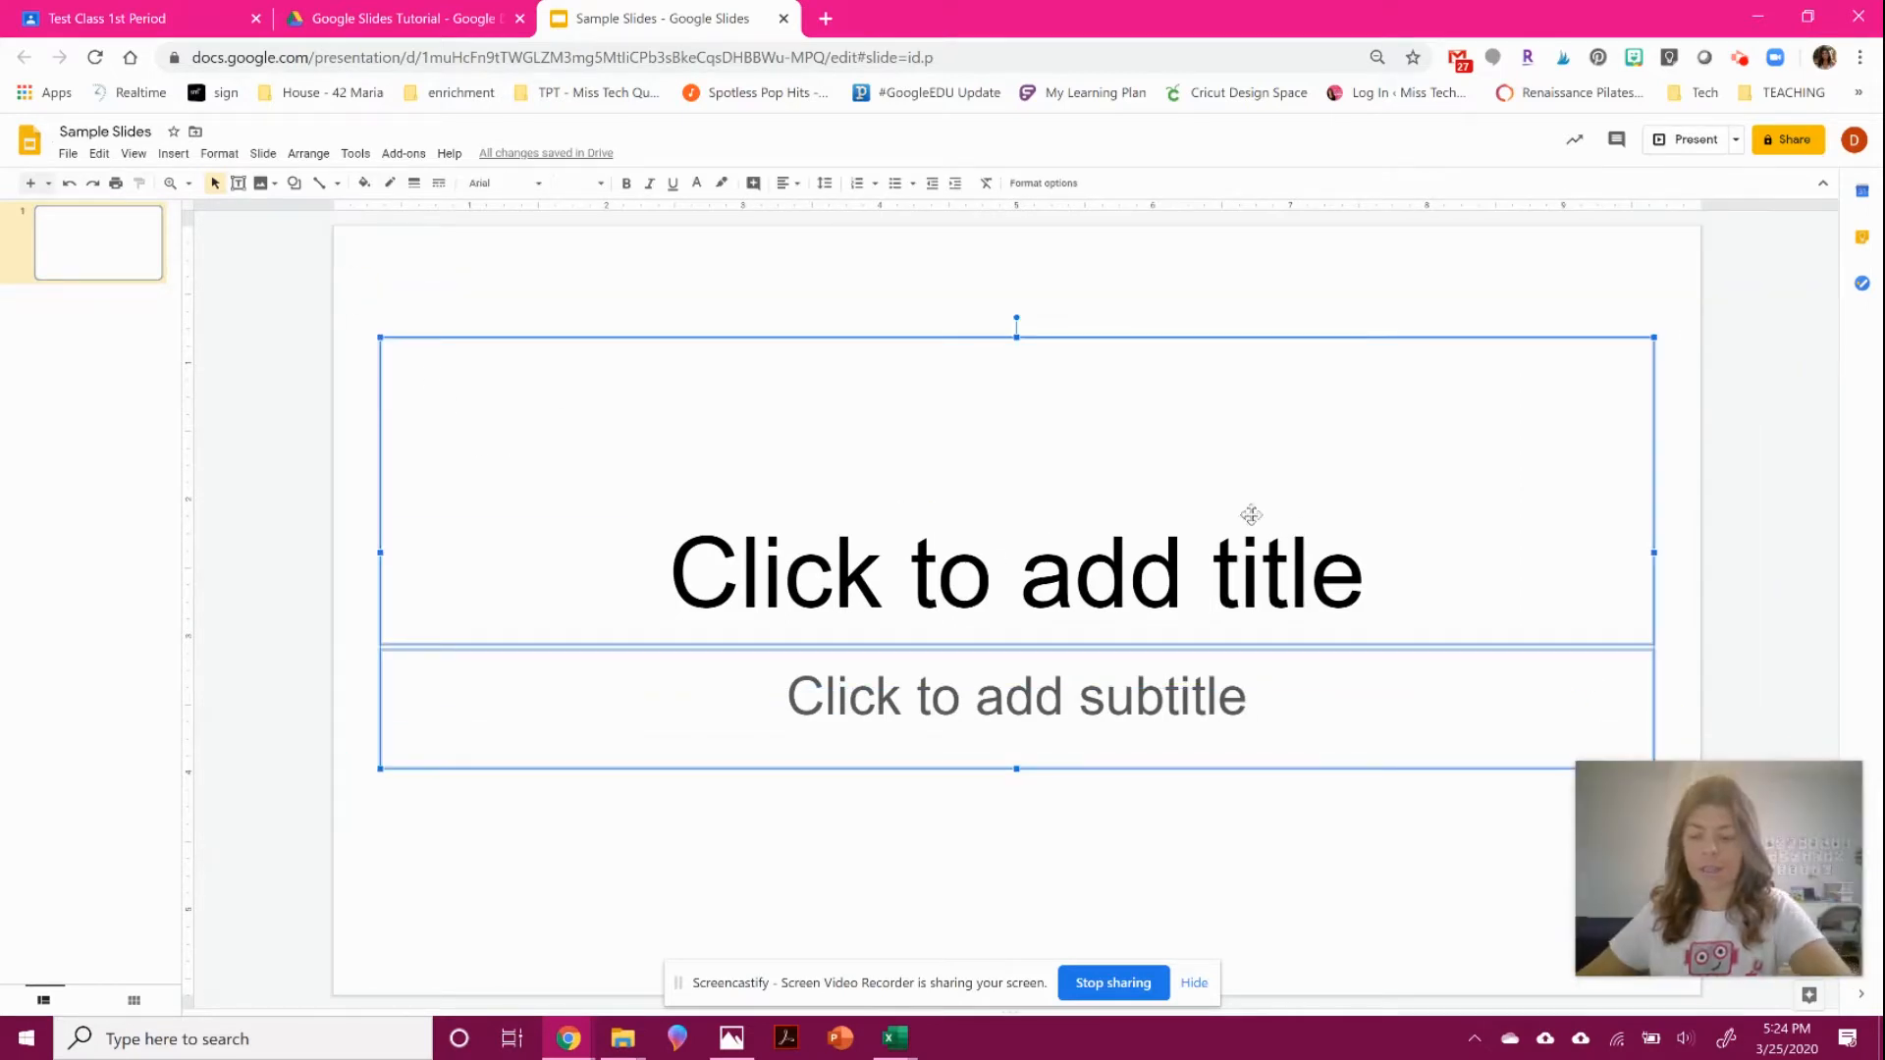
pyautogui.press('Delete')
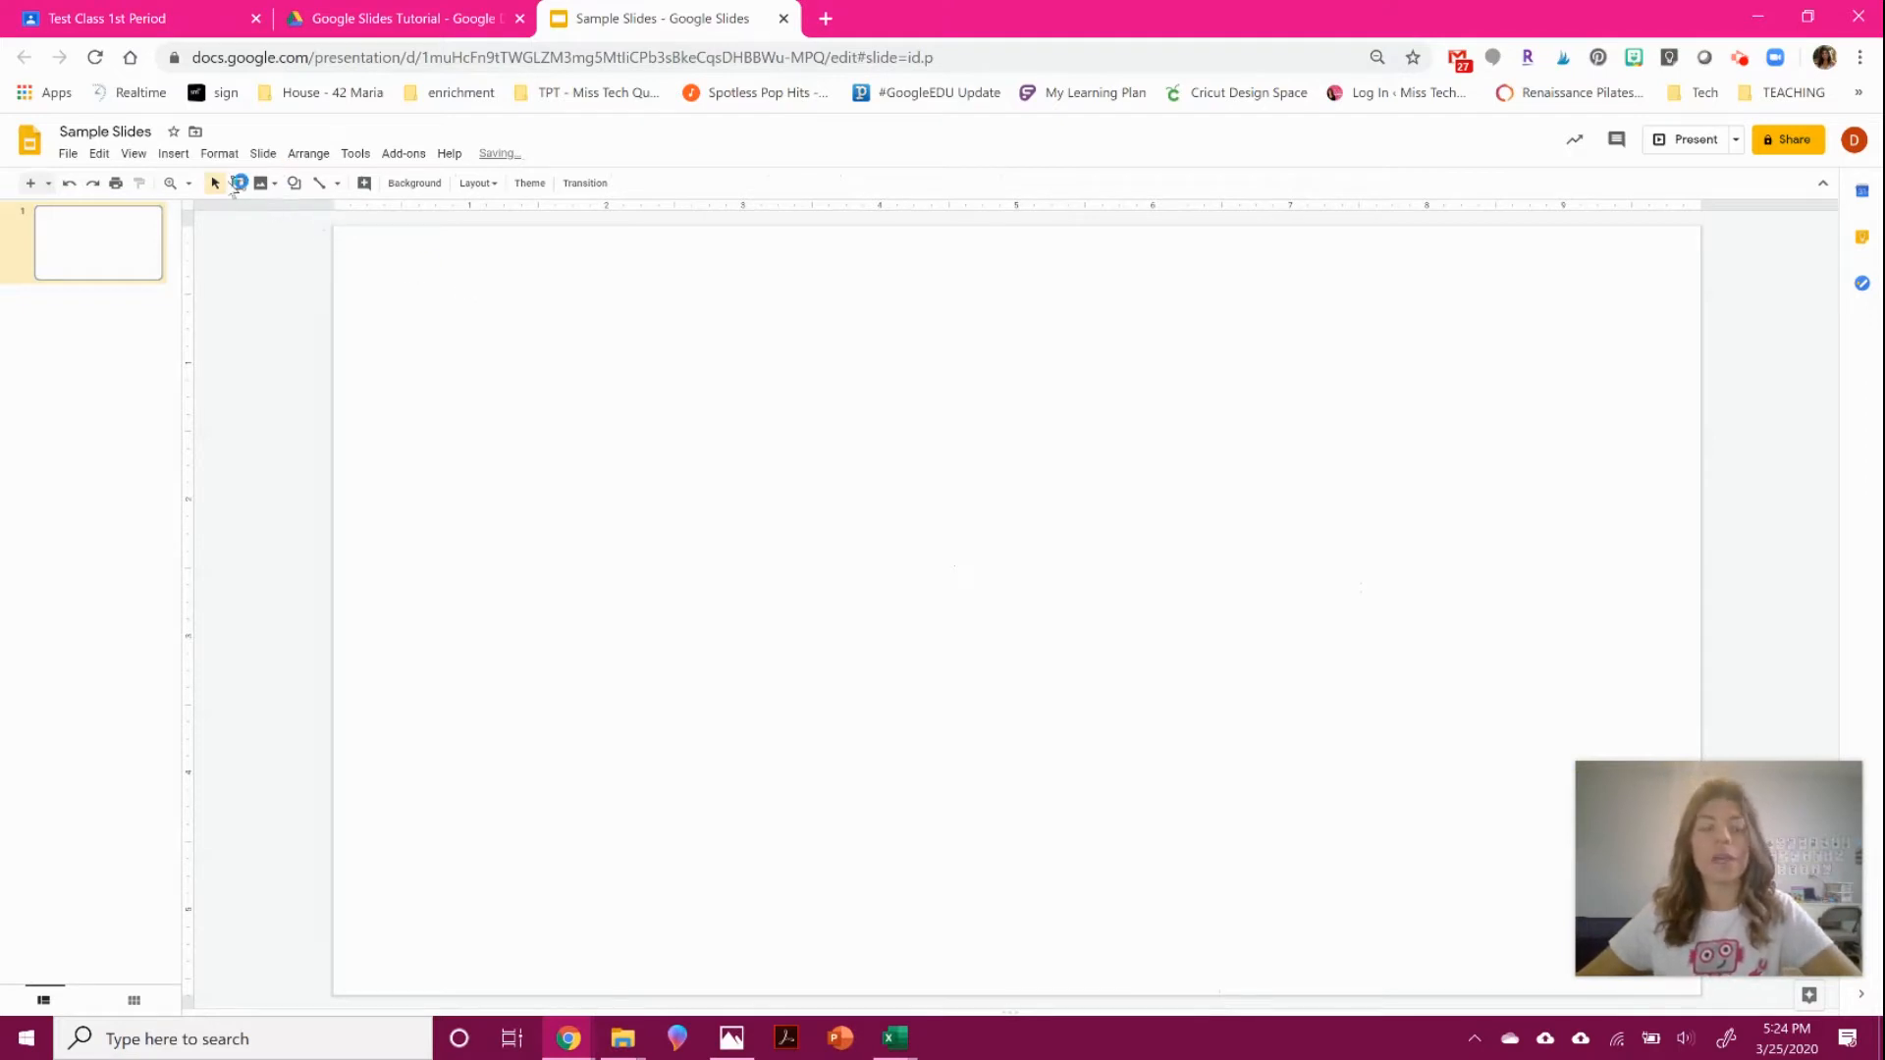
# Set the presentation's page size to a custom 11 x 8.5 inches and apply it.
pyautogui.click(68, 155)
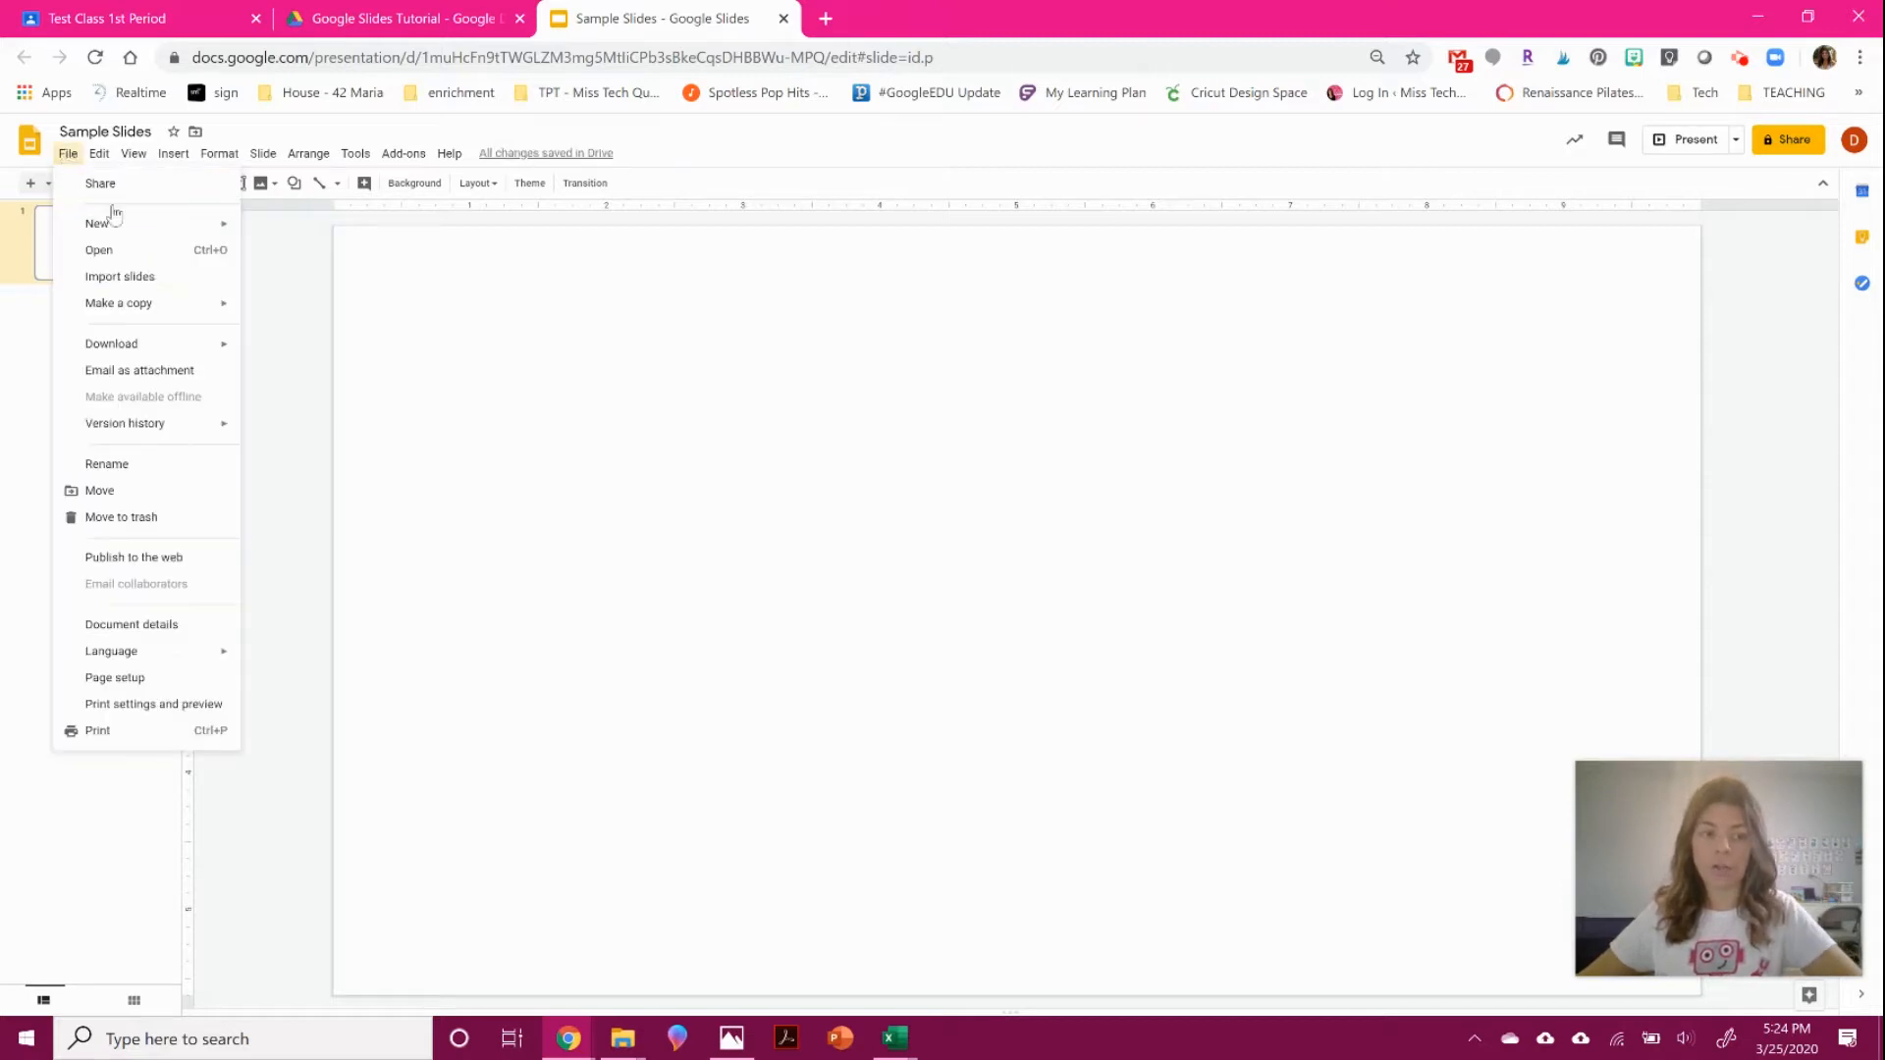
pyautogui.click(185, 677)
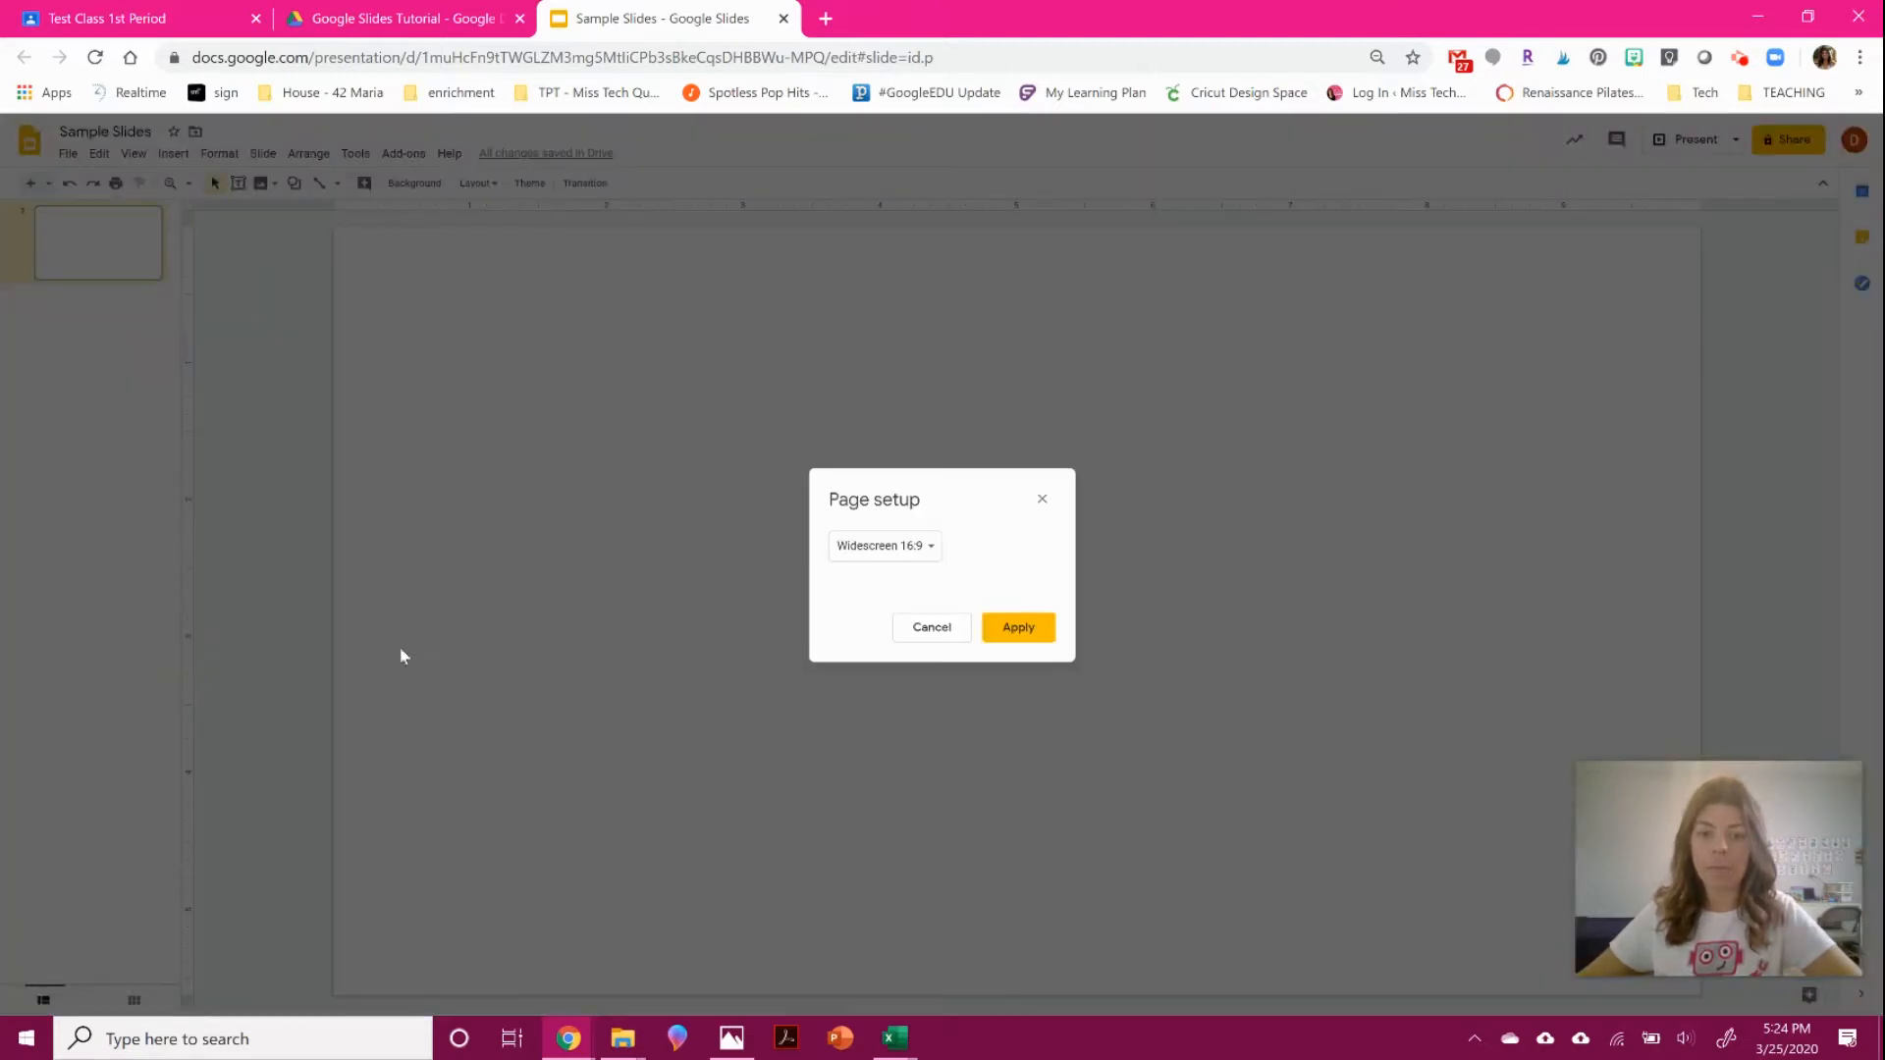
pyautogui.click(911, 549)
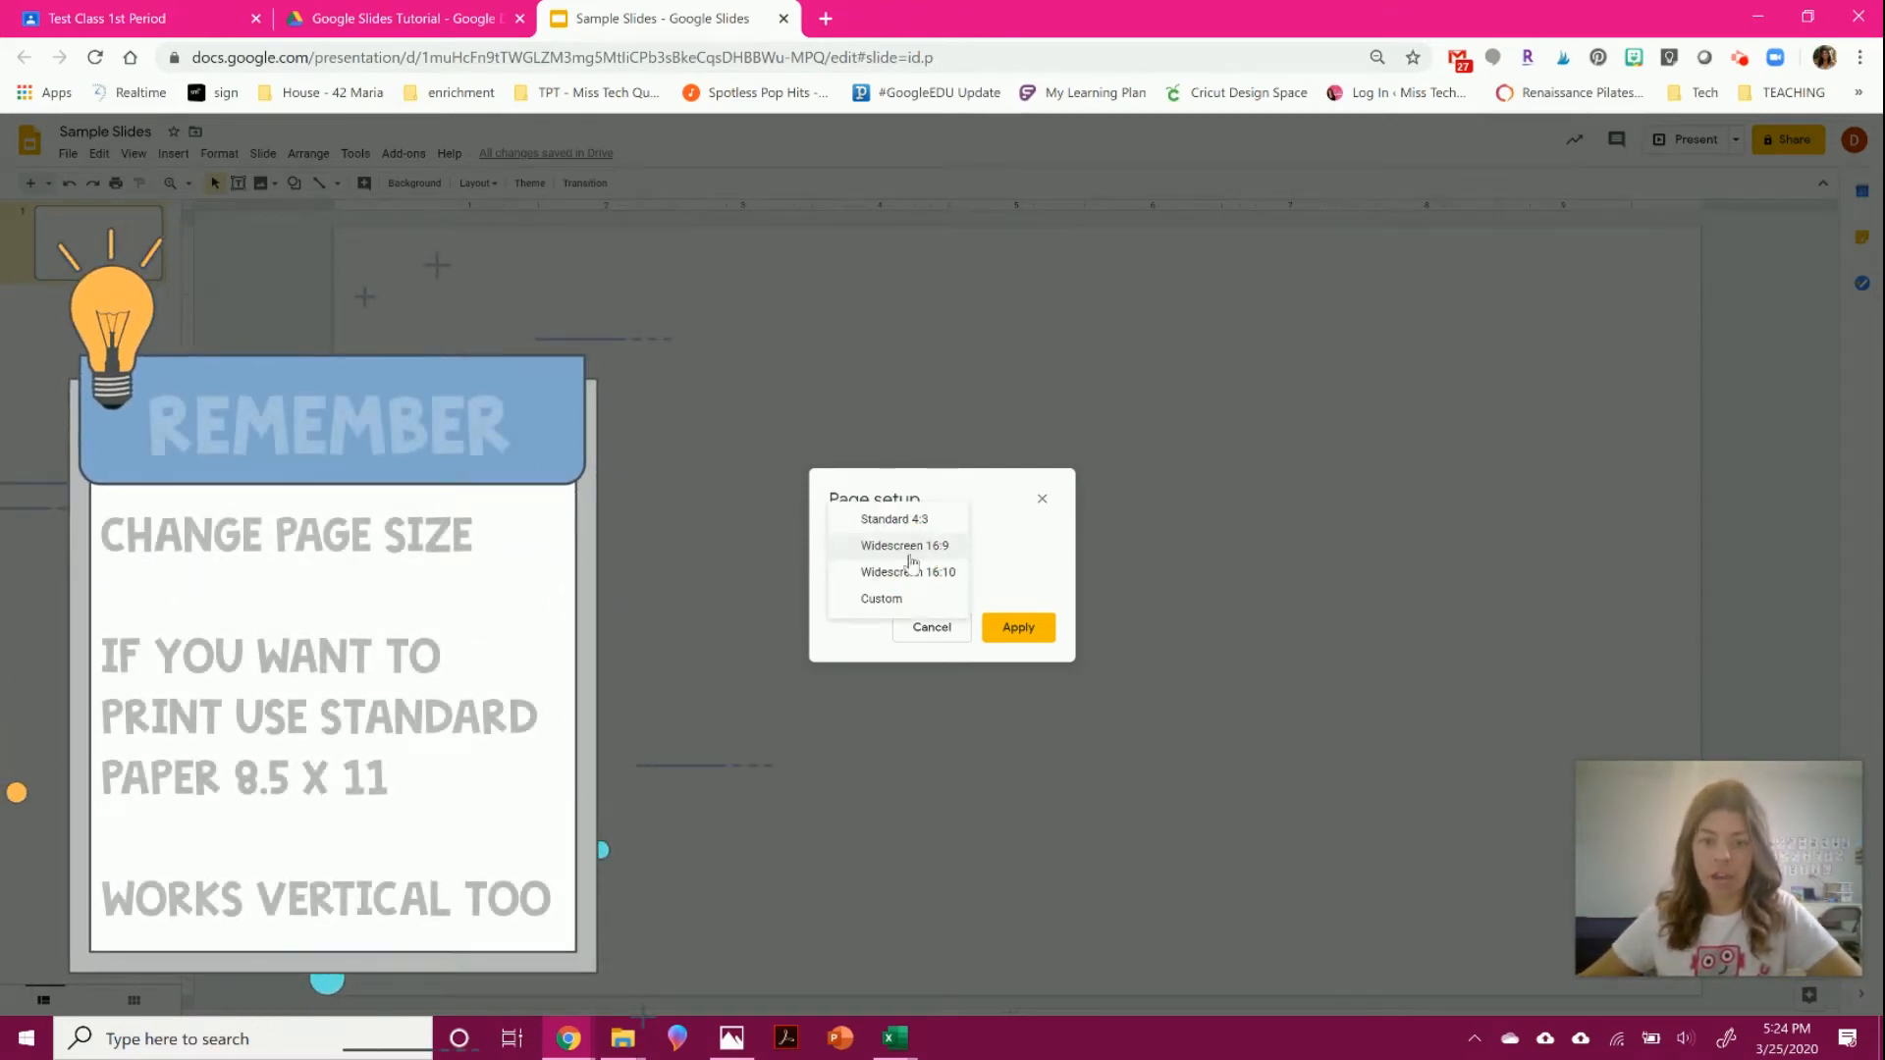
pyautogui.click(905, 601)
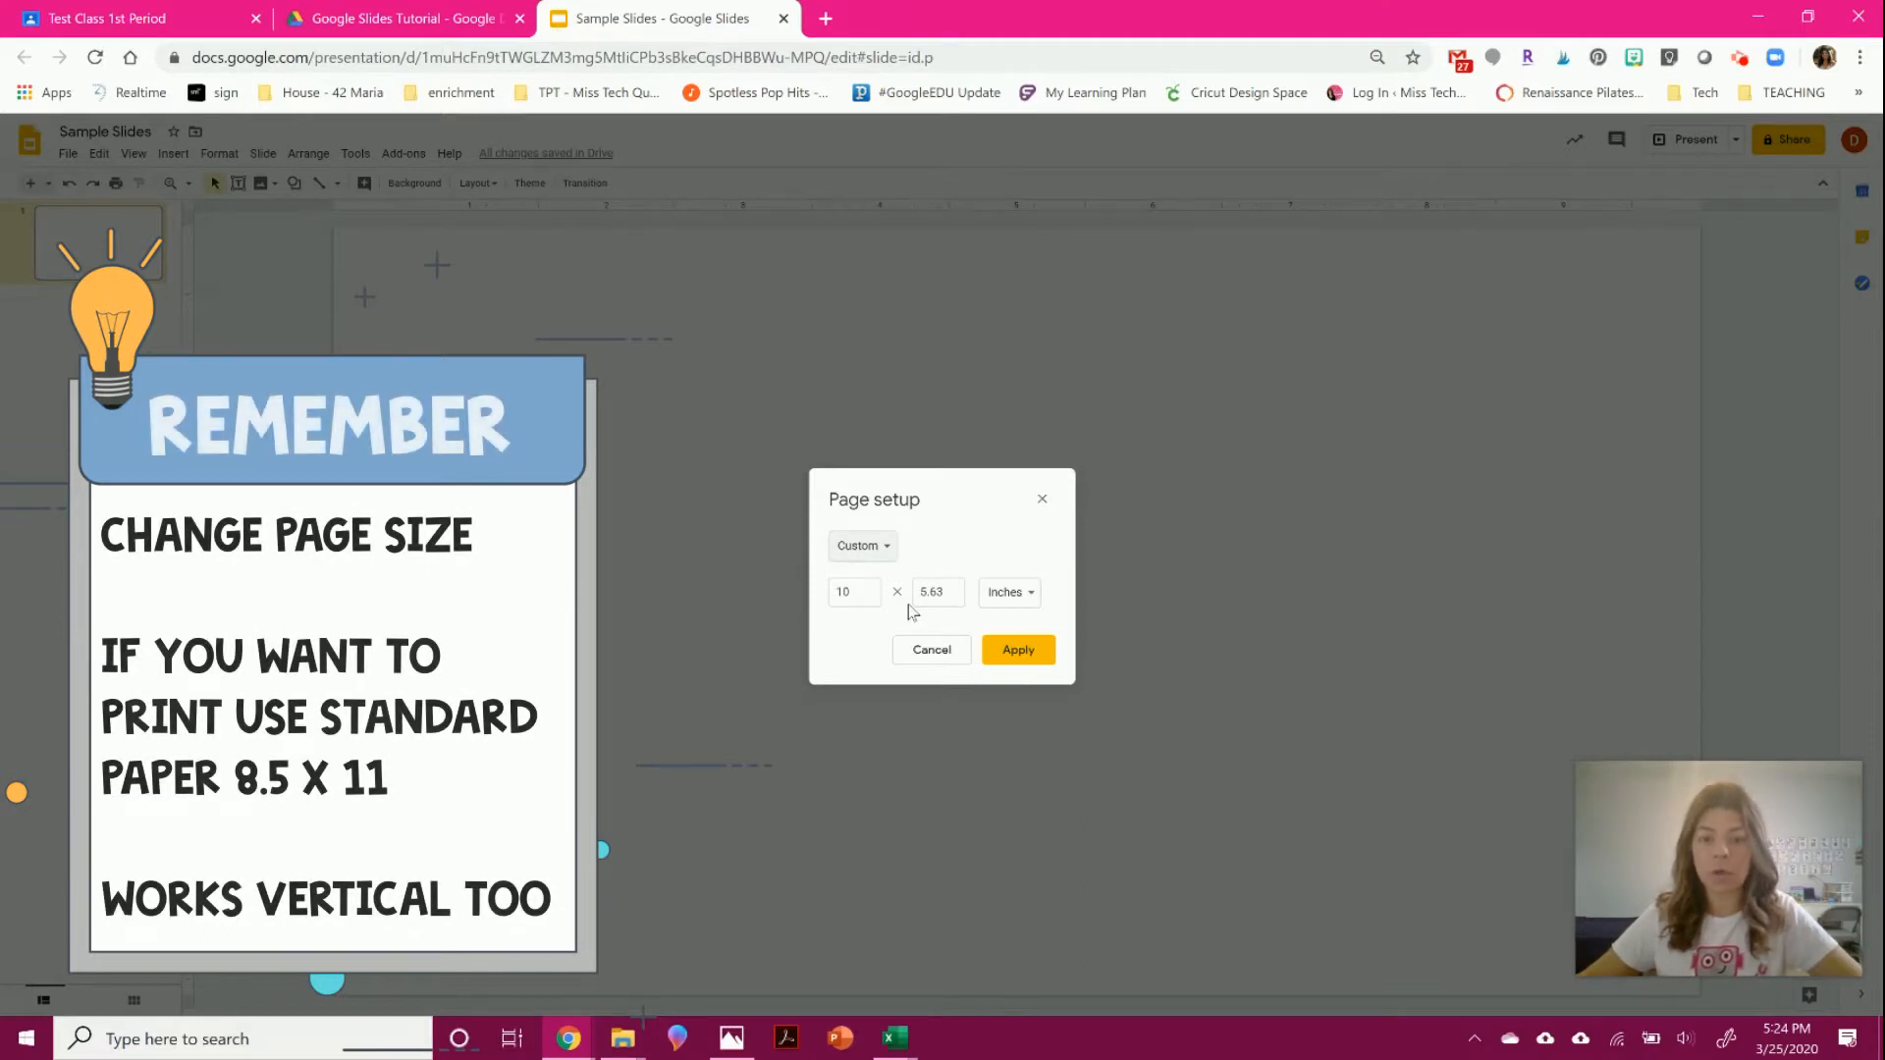
pyautogui.doubleClick(852, 591)
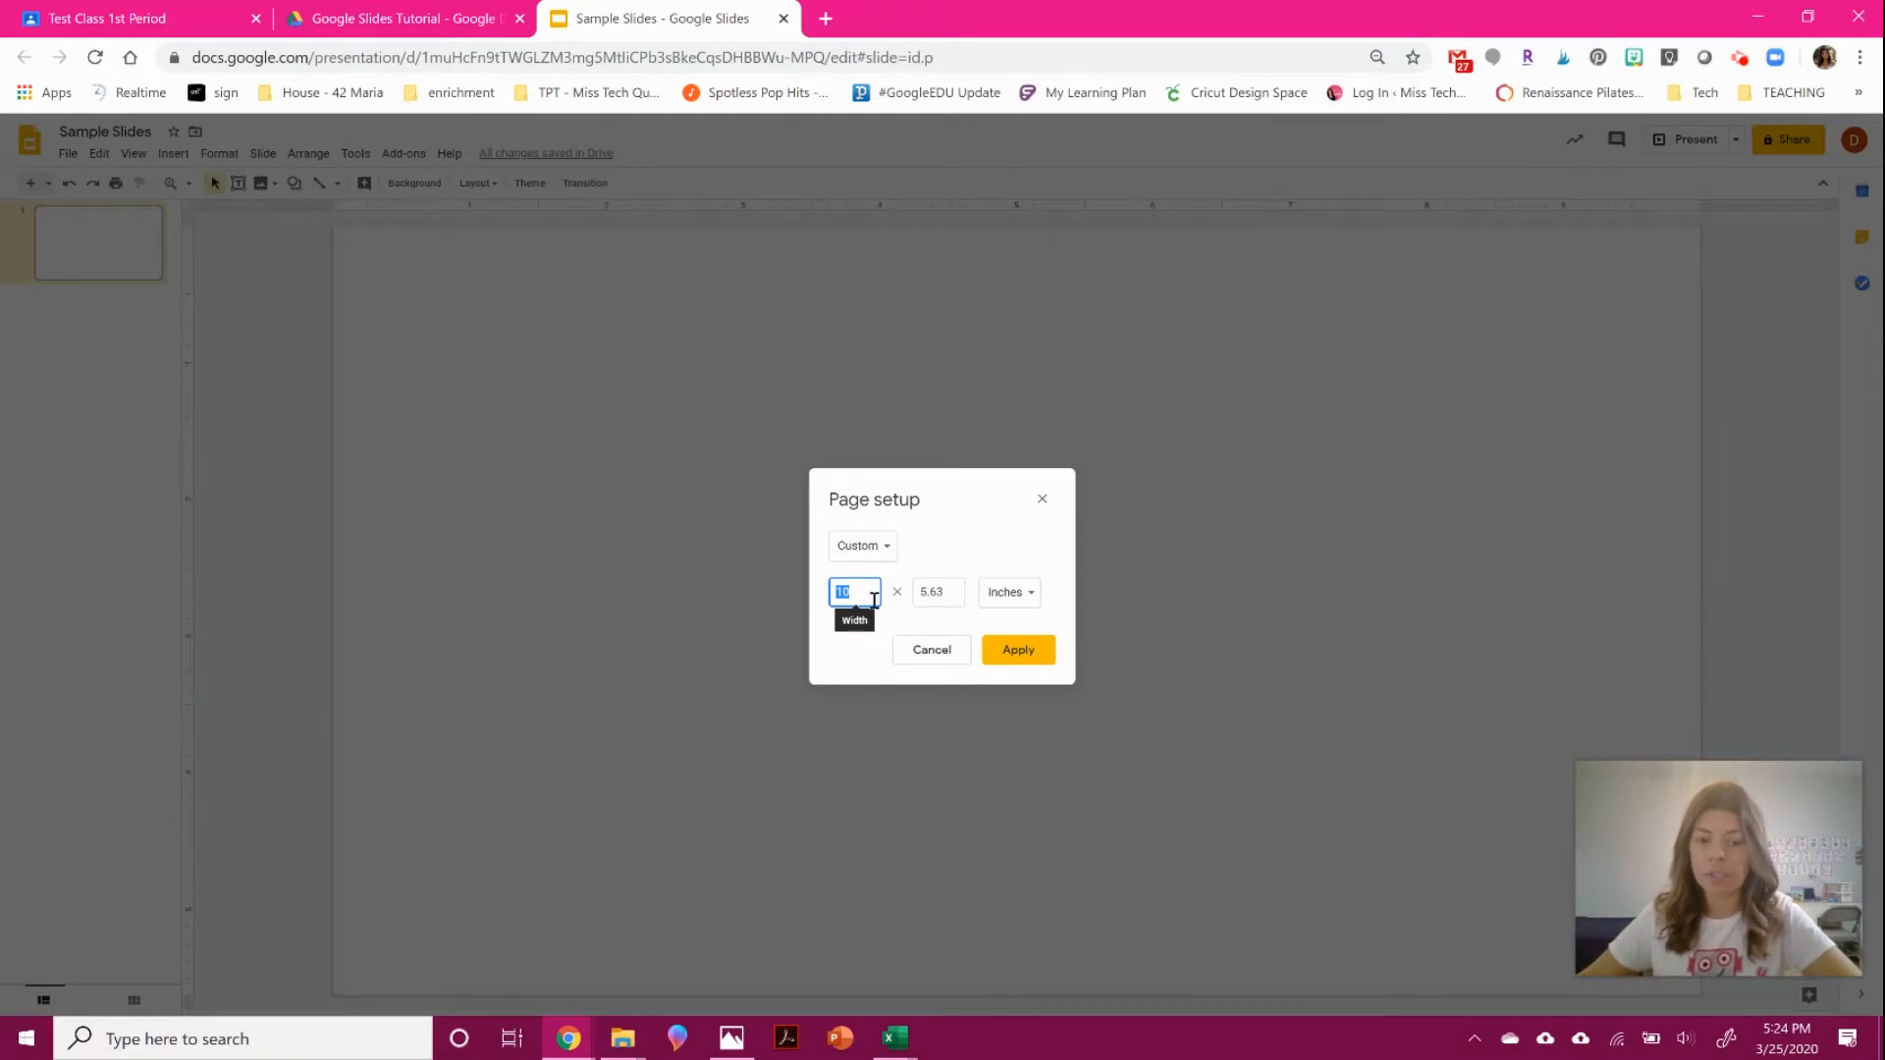
pyautogui.write('8.5')
pyautogui.press('Tab')
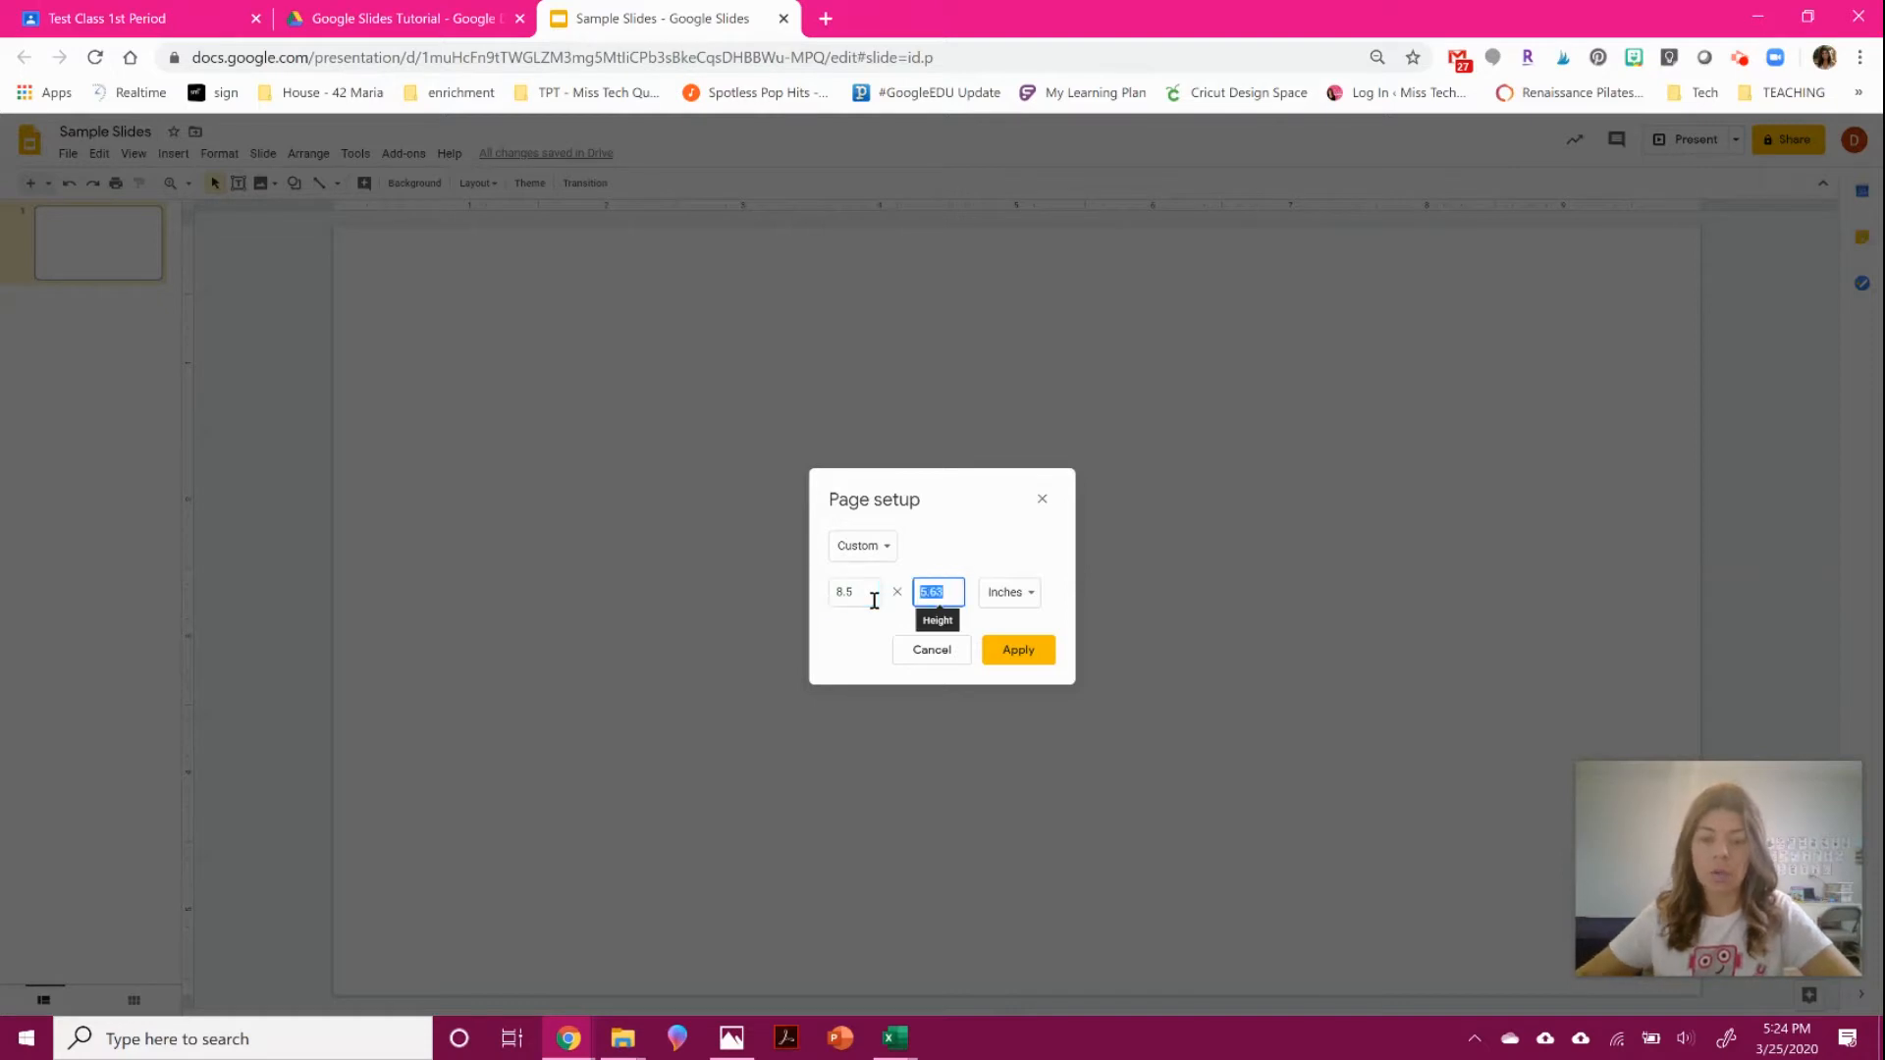
pyautogui.moveTo(879, 592); pyautogui.dragTo(764, 596)
pyautogui.write('11')
pyautogui.press('Tab')
pyautogui.write('8.5')
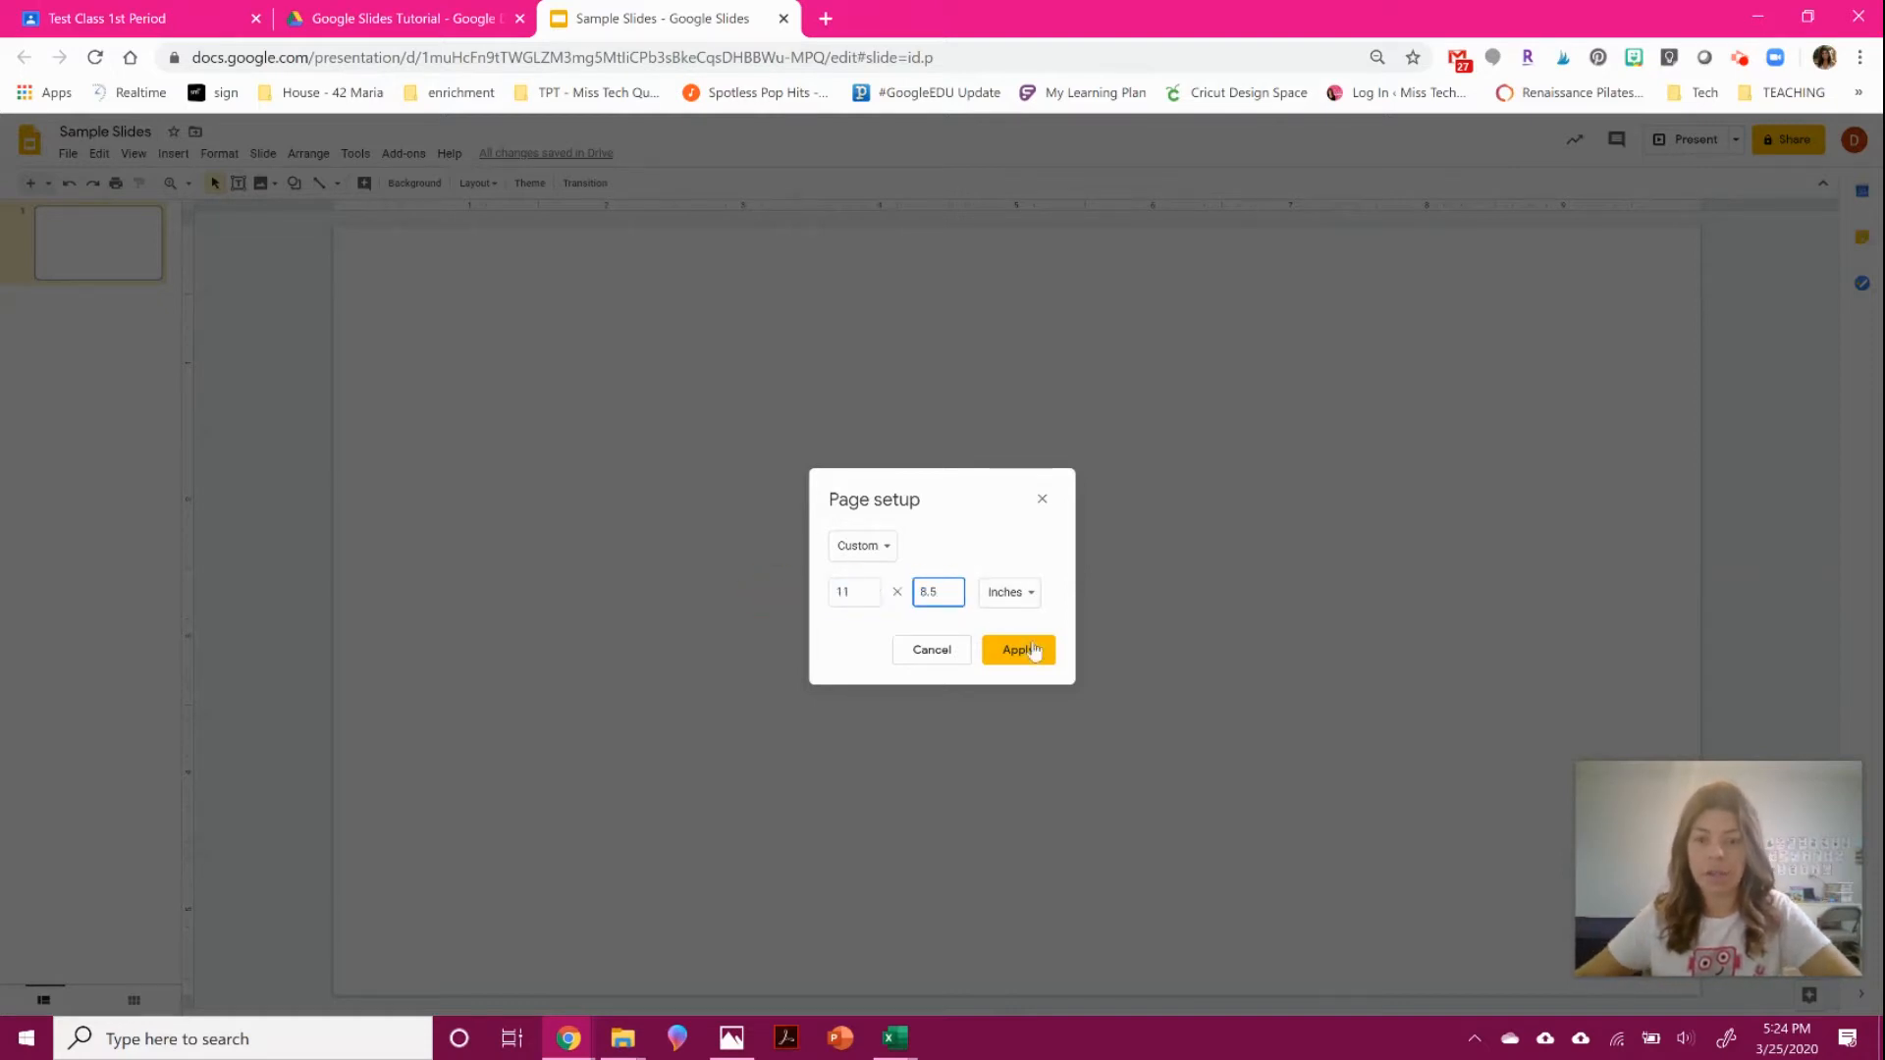
pyautogui.click(1030, 644)
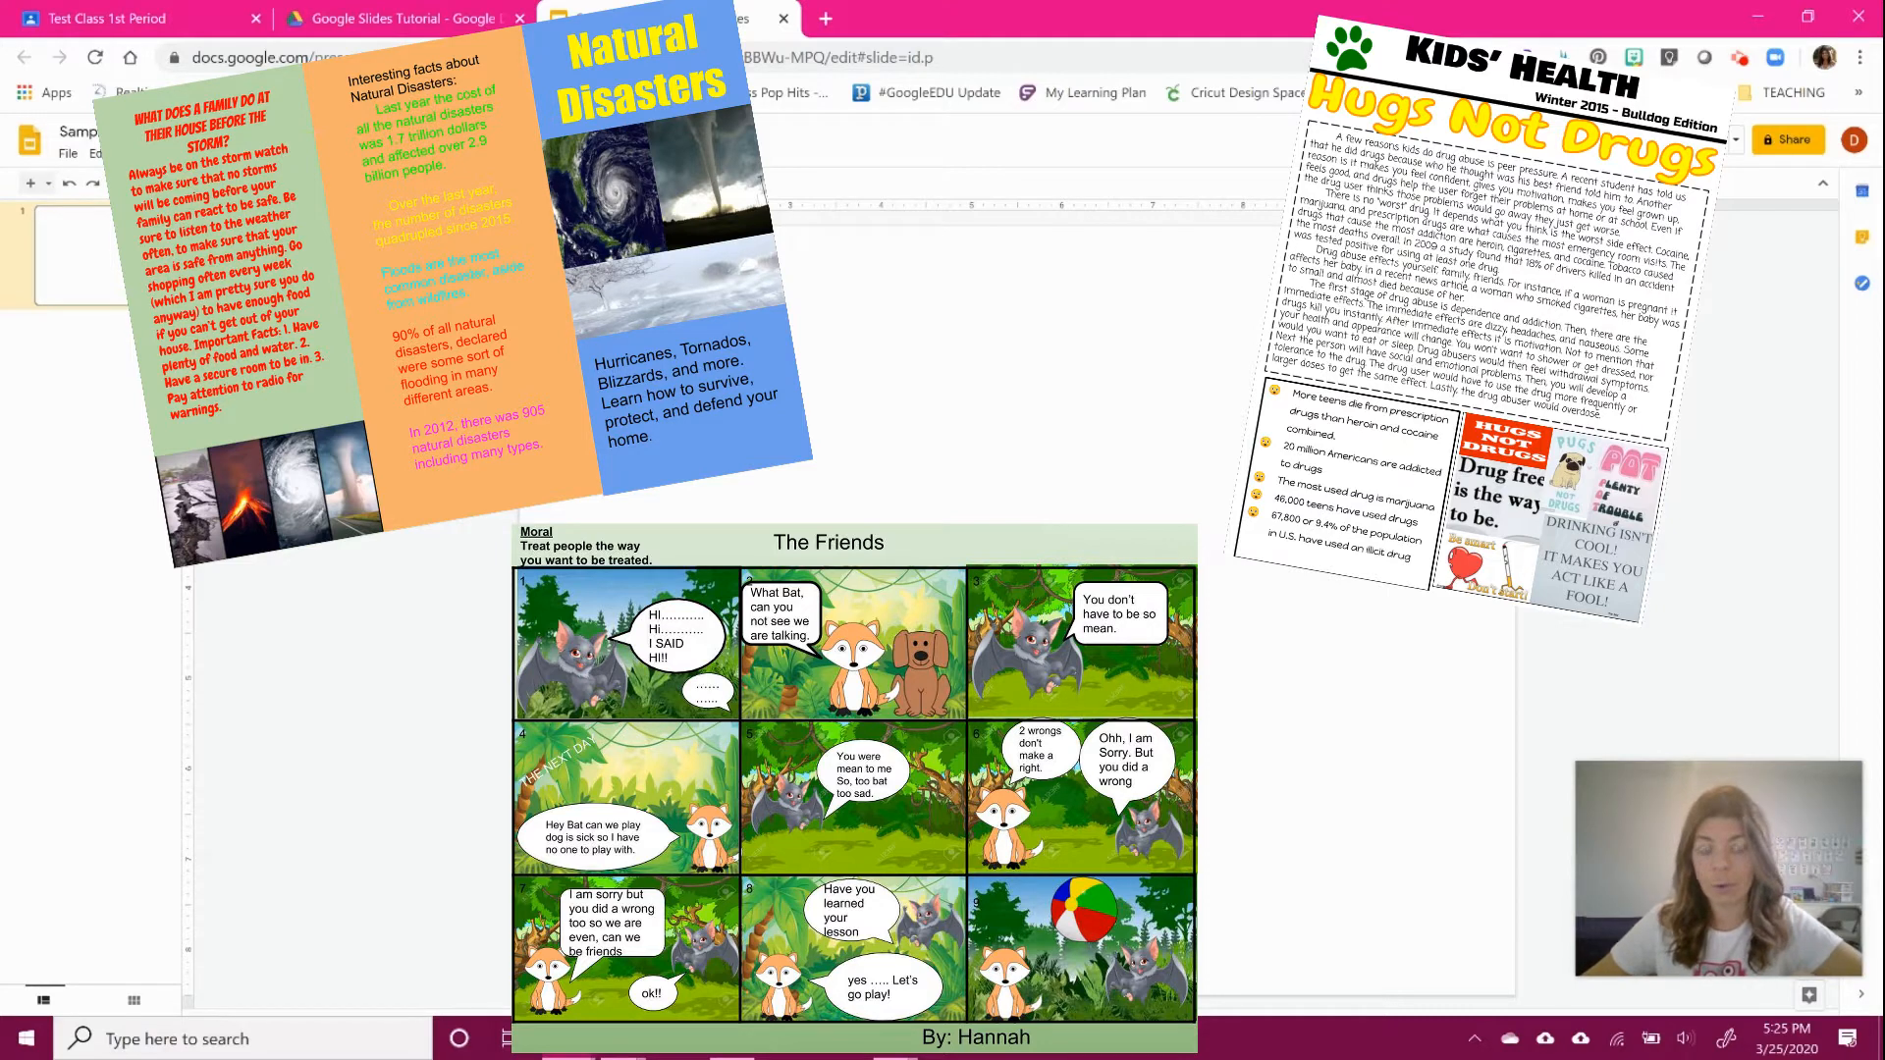
pyautogui.click(174, 154)
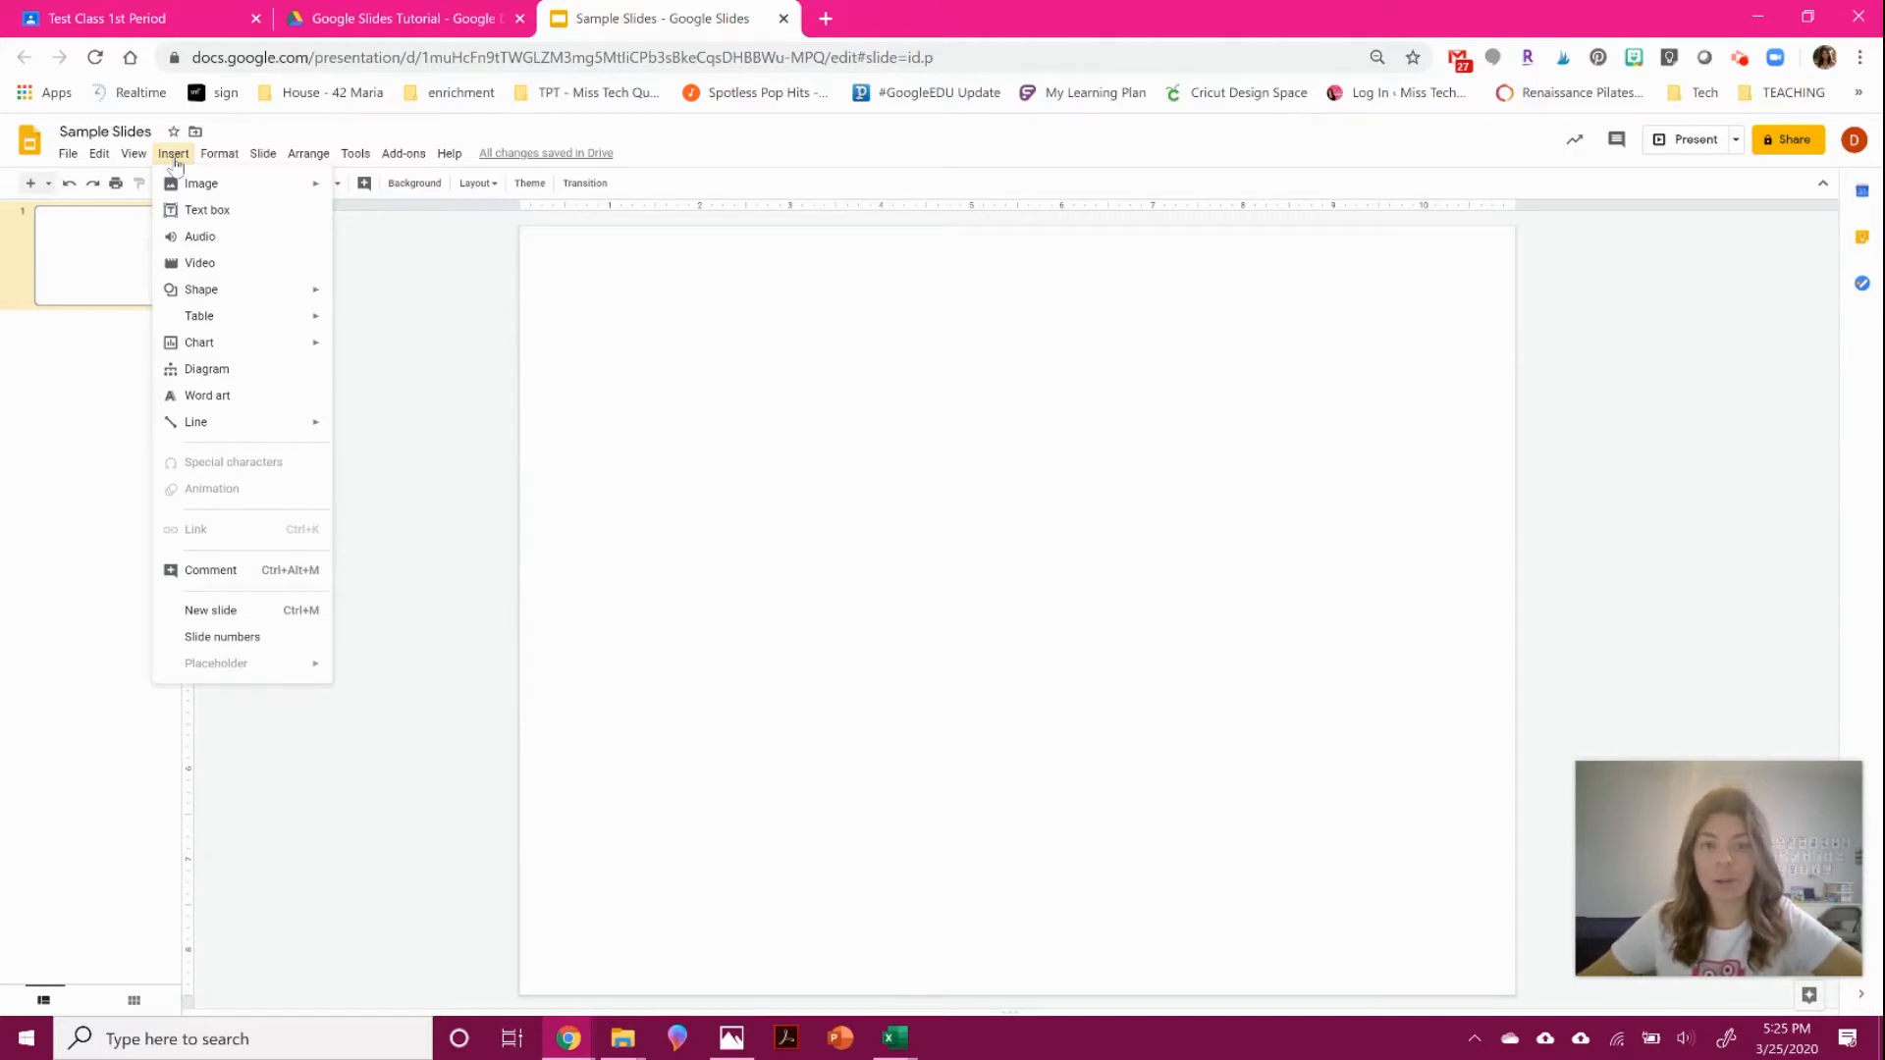
pyautogui.moveTo(154, 164)
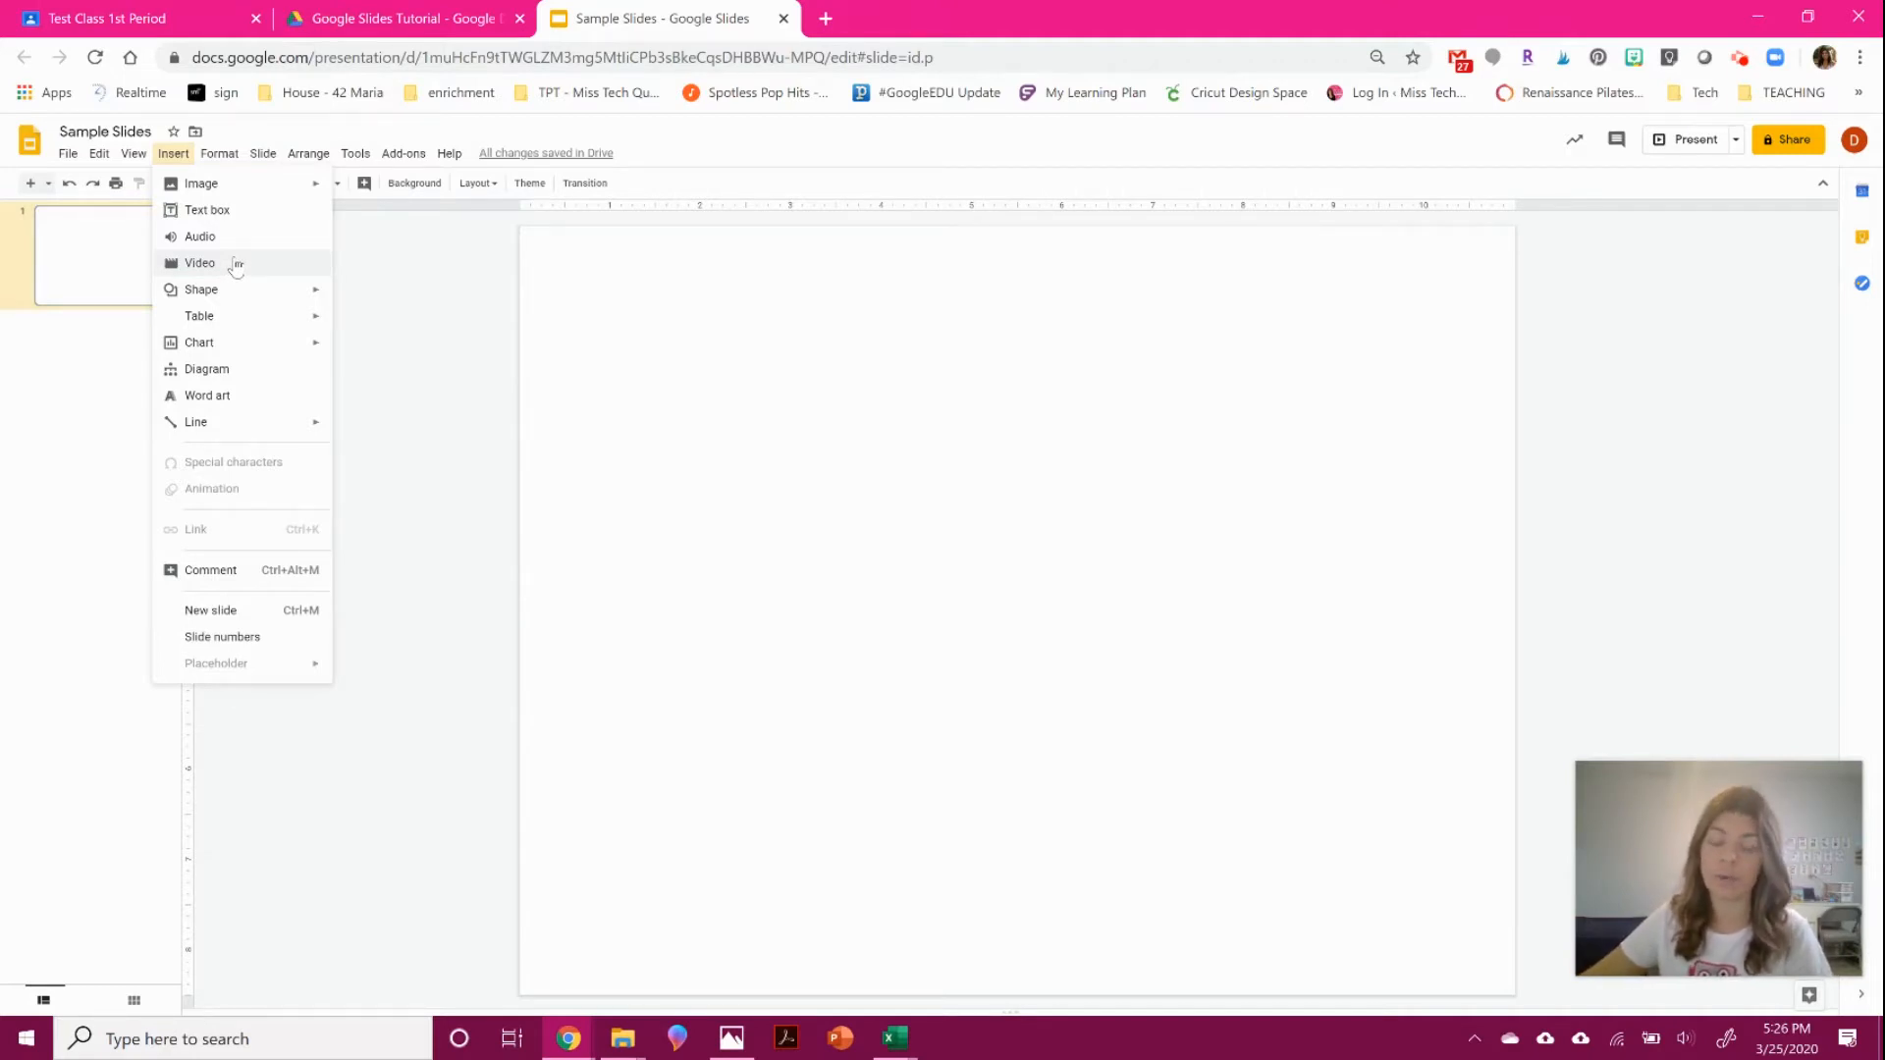
pyautogui.moveTo(291, 300)
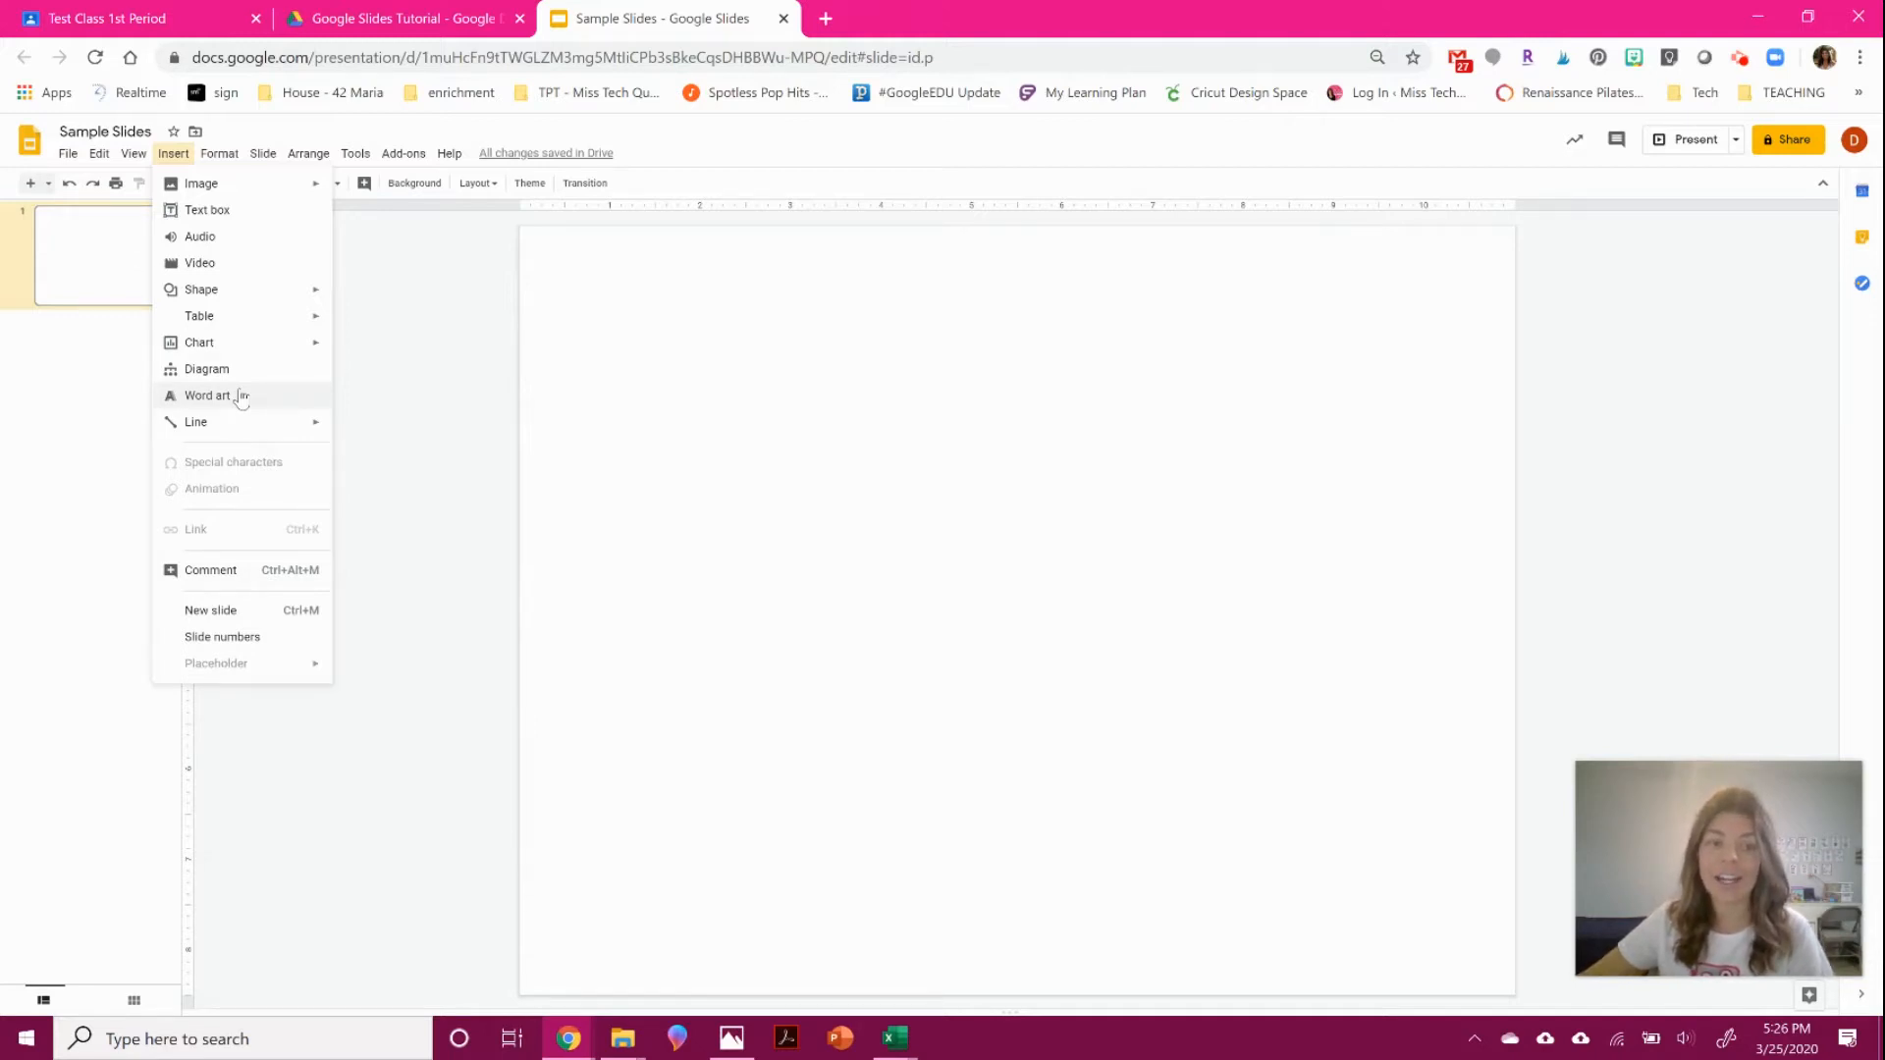
pyautogui.moveTo(242, 432)
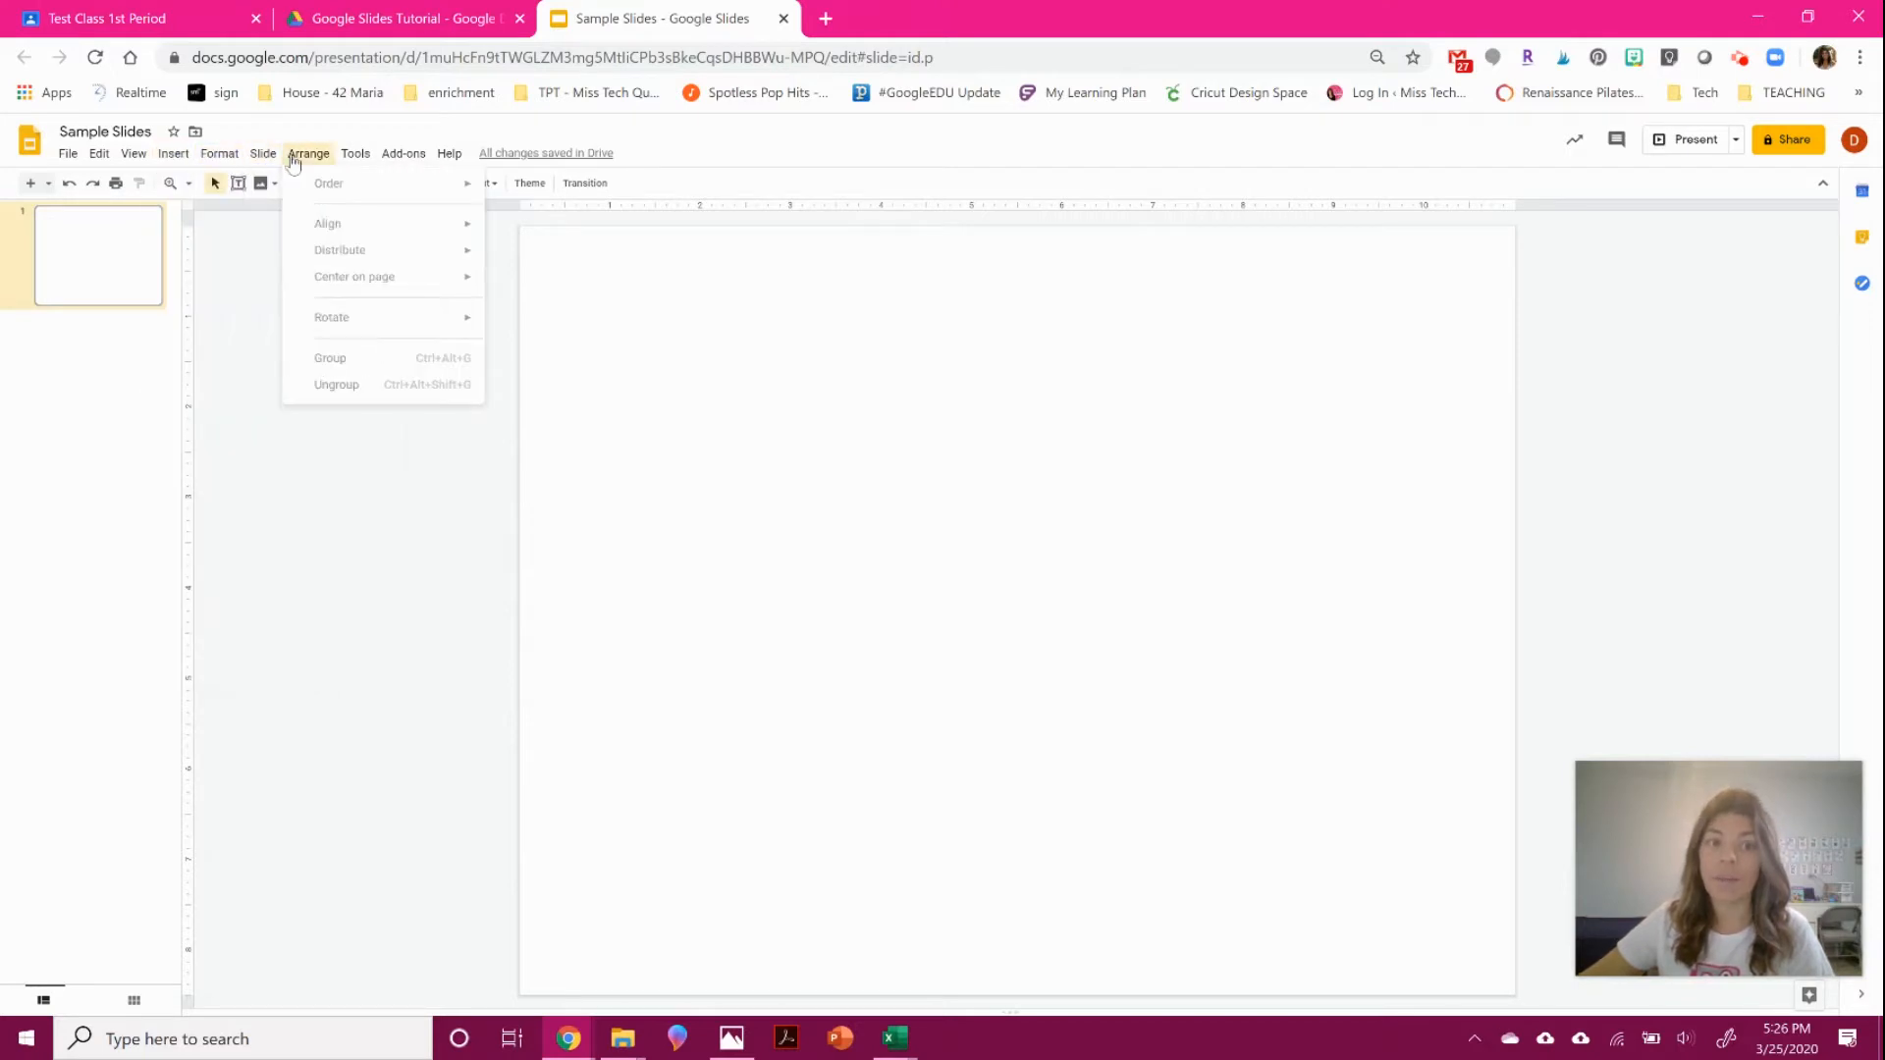
pyautogui.moveTo(347, 162)
pyautogui.click(245, 271)
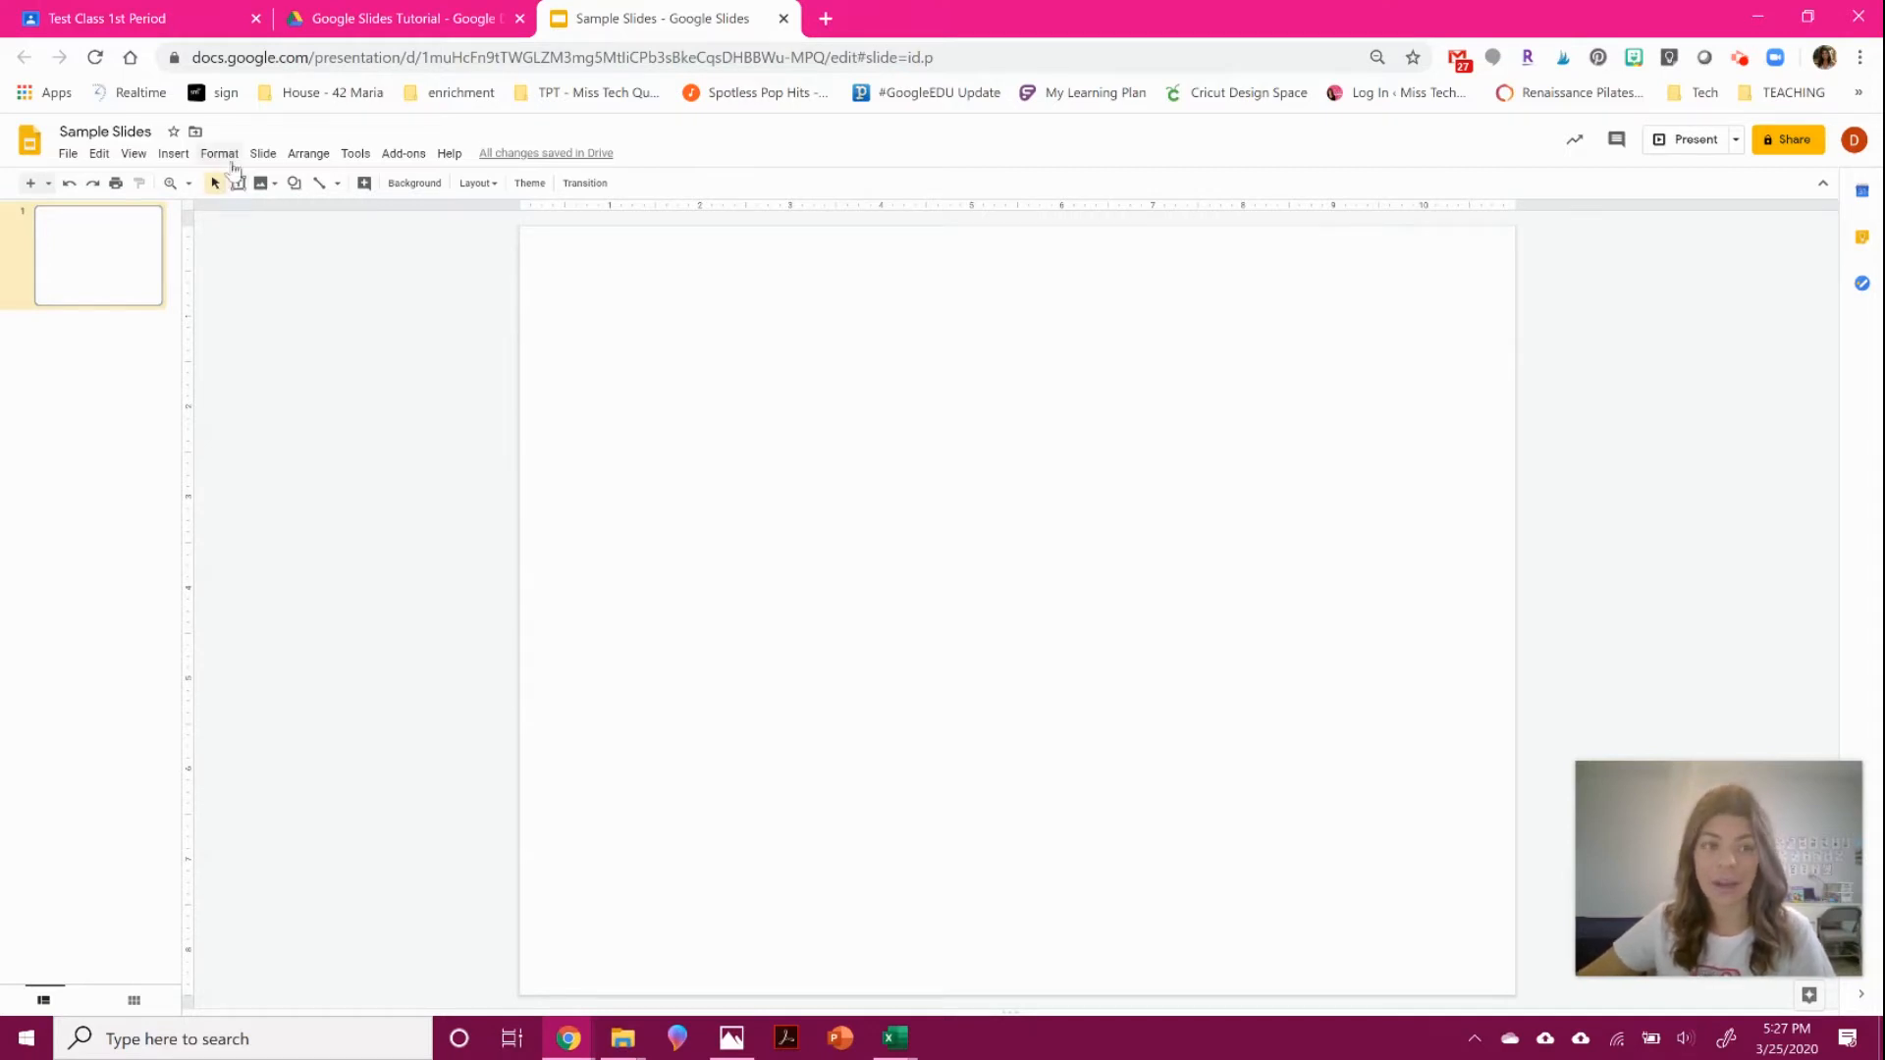
# Insert a 2 x 2 table on the blank slide and deselect it.
pyautogui.click(175, 154)
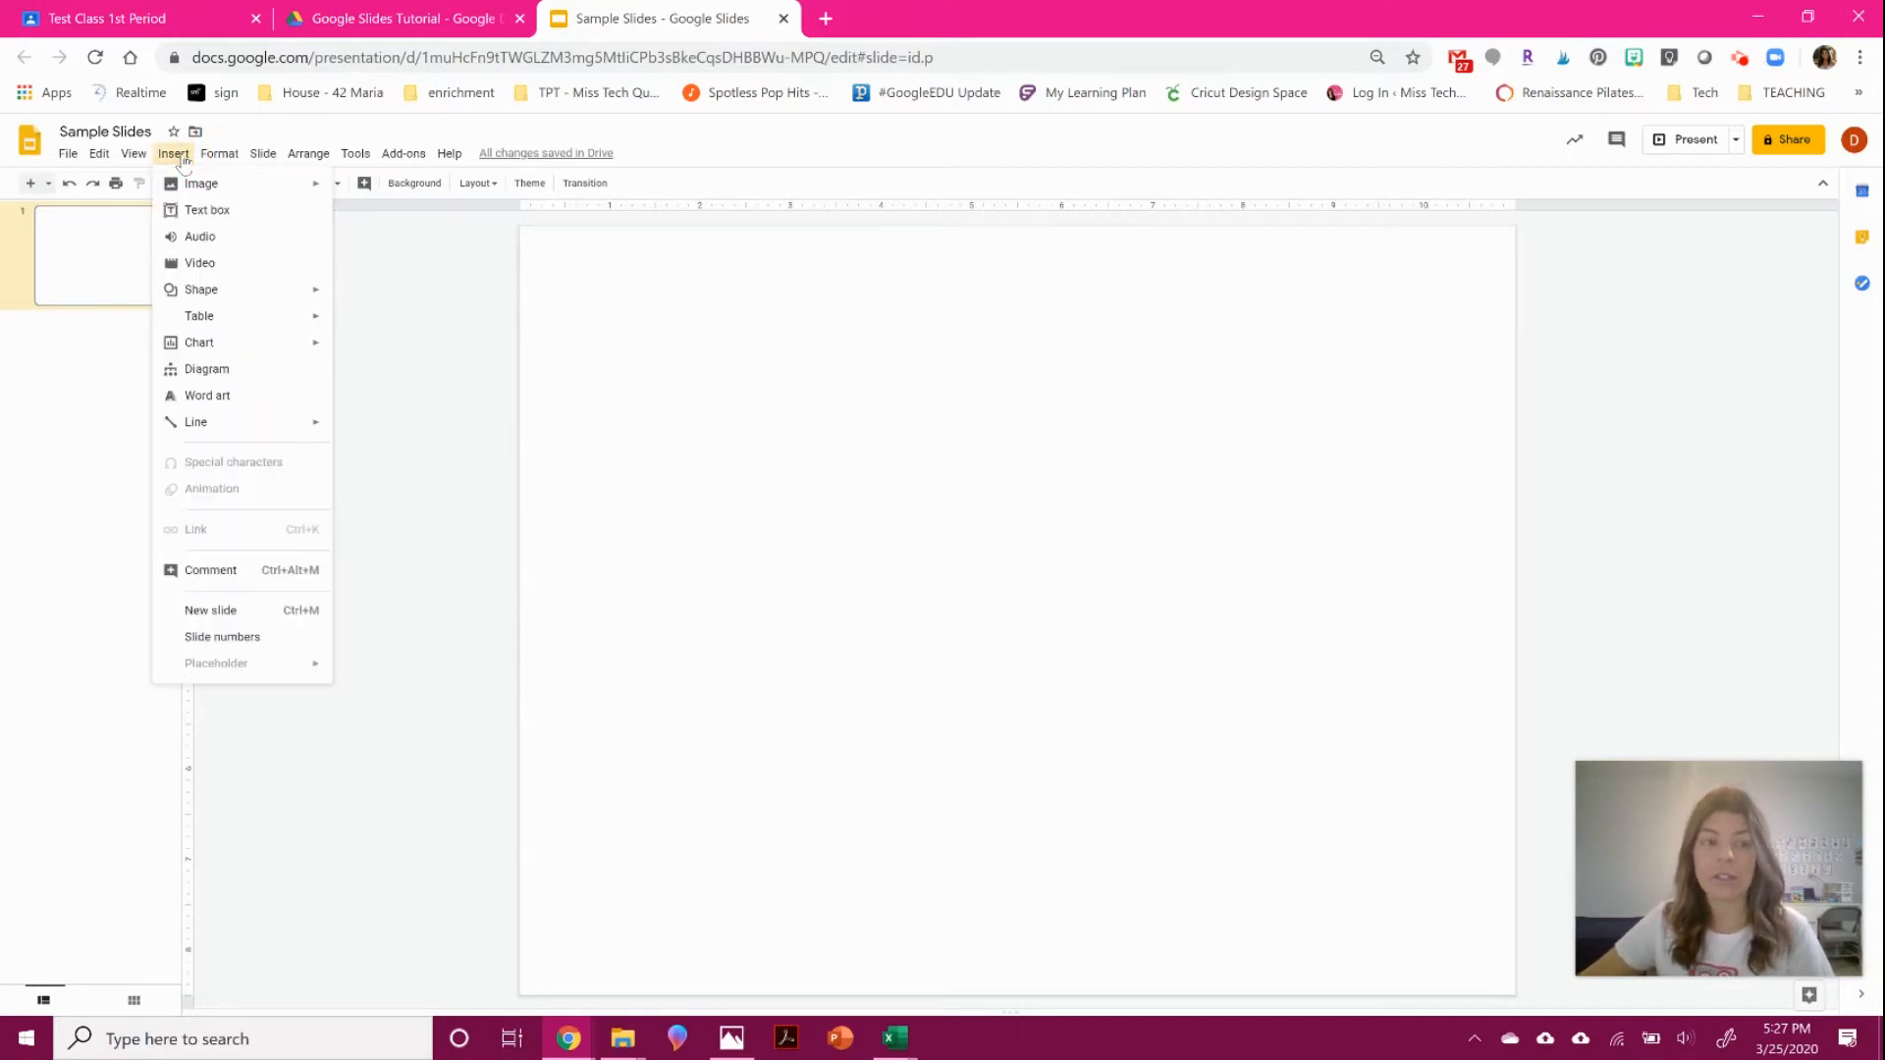
pyautogui.moveTo(168, 185)
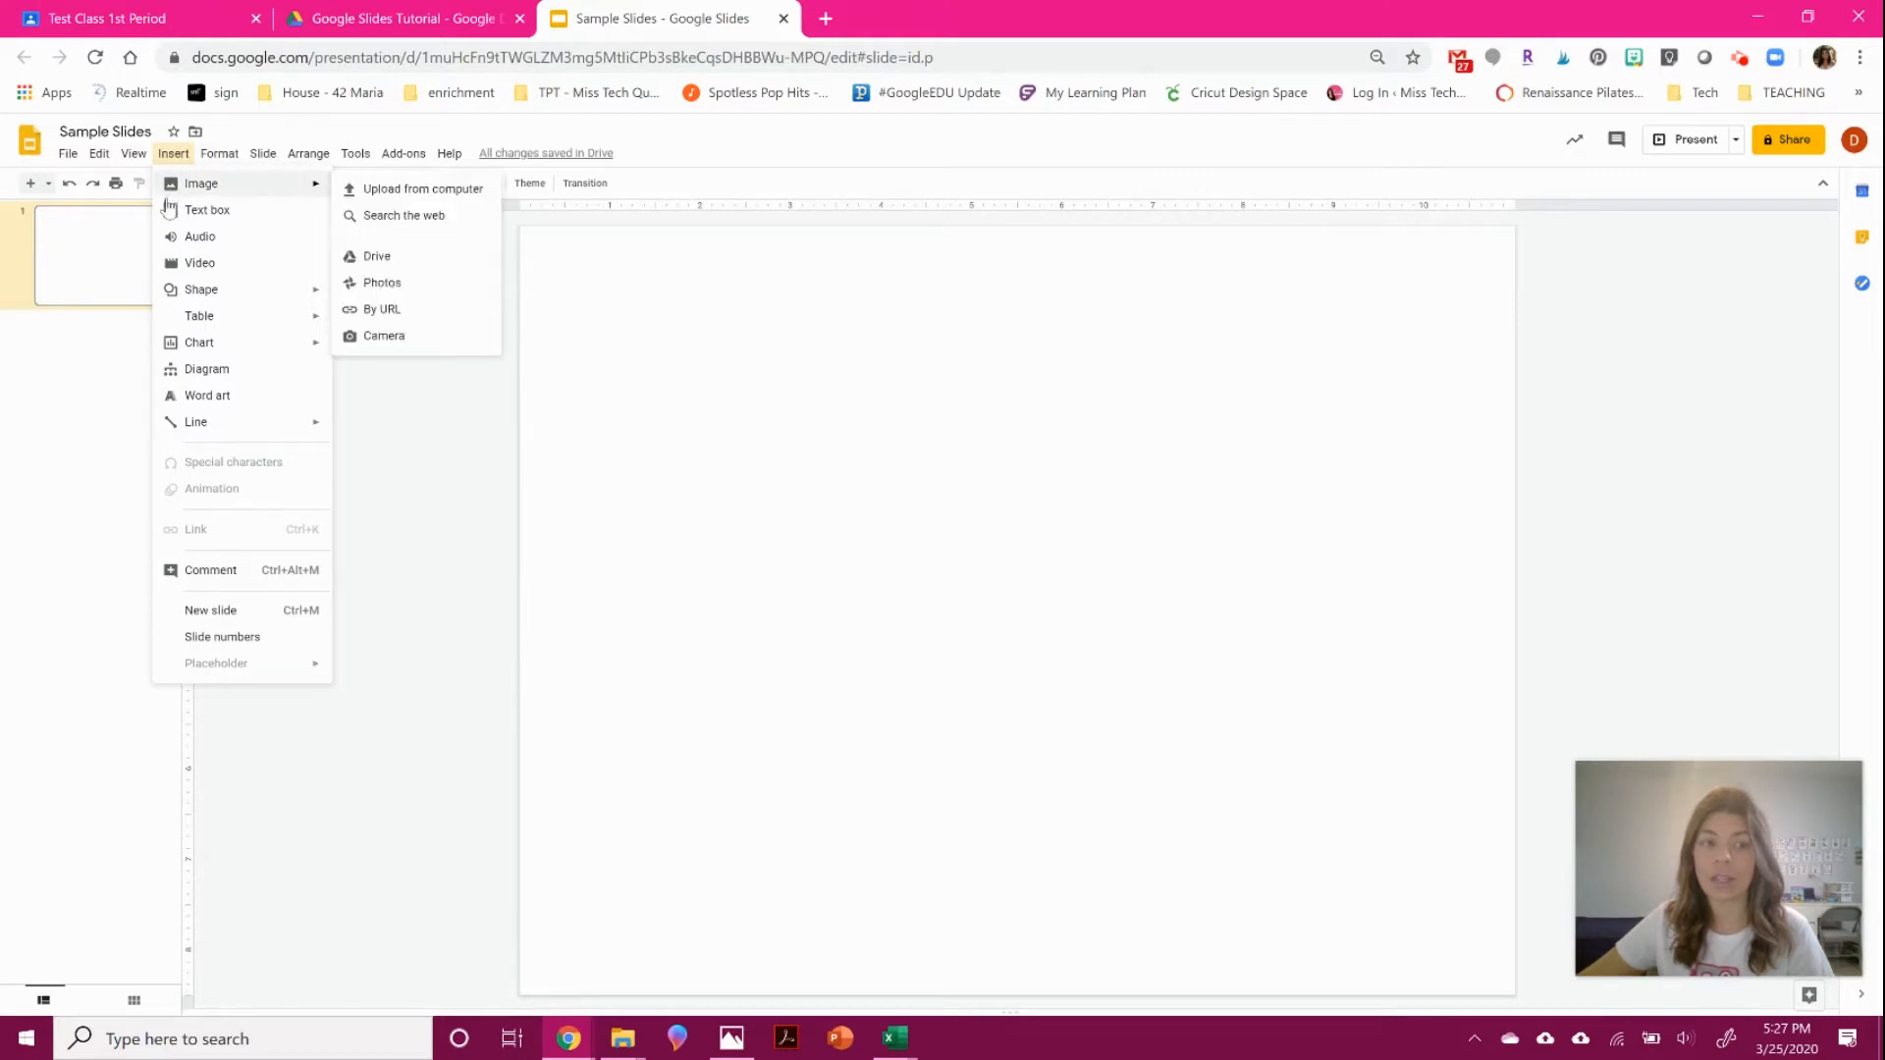
pyautogui.moveTo(276, 340)
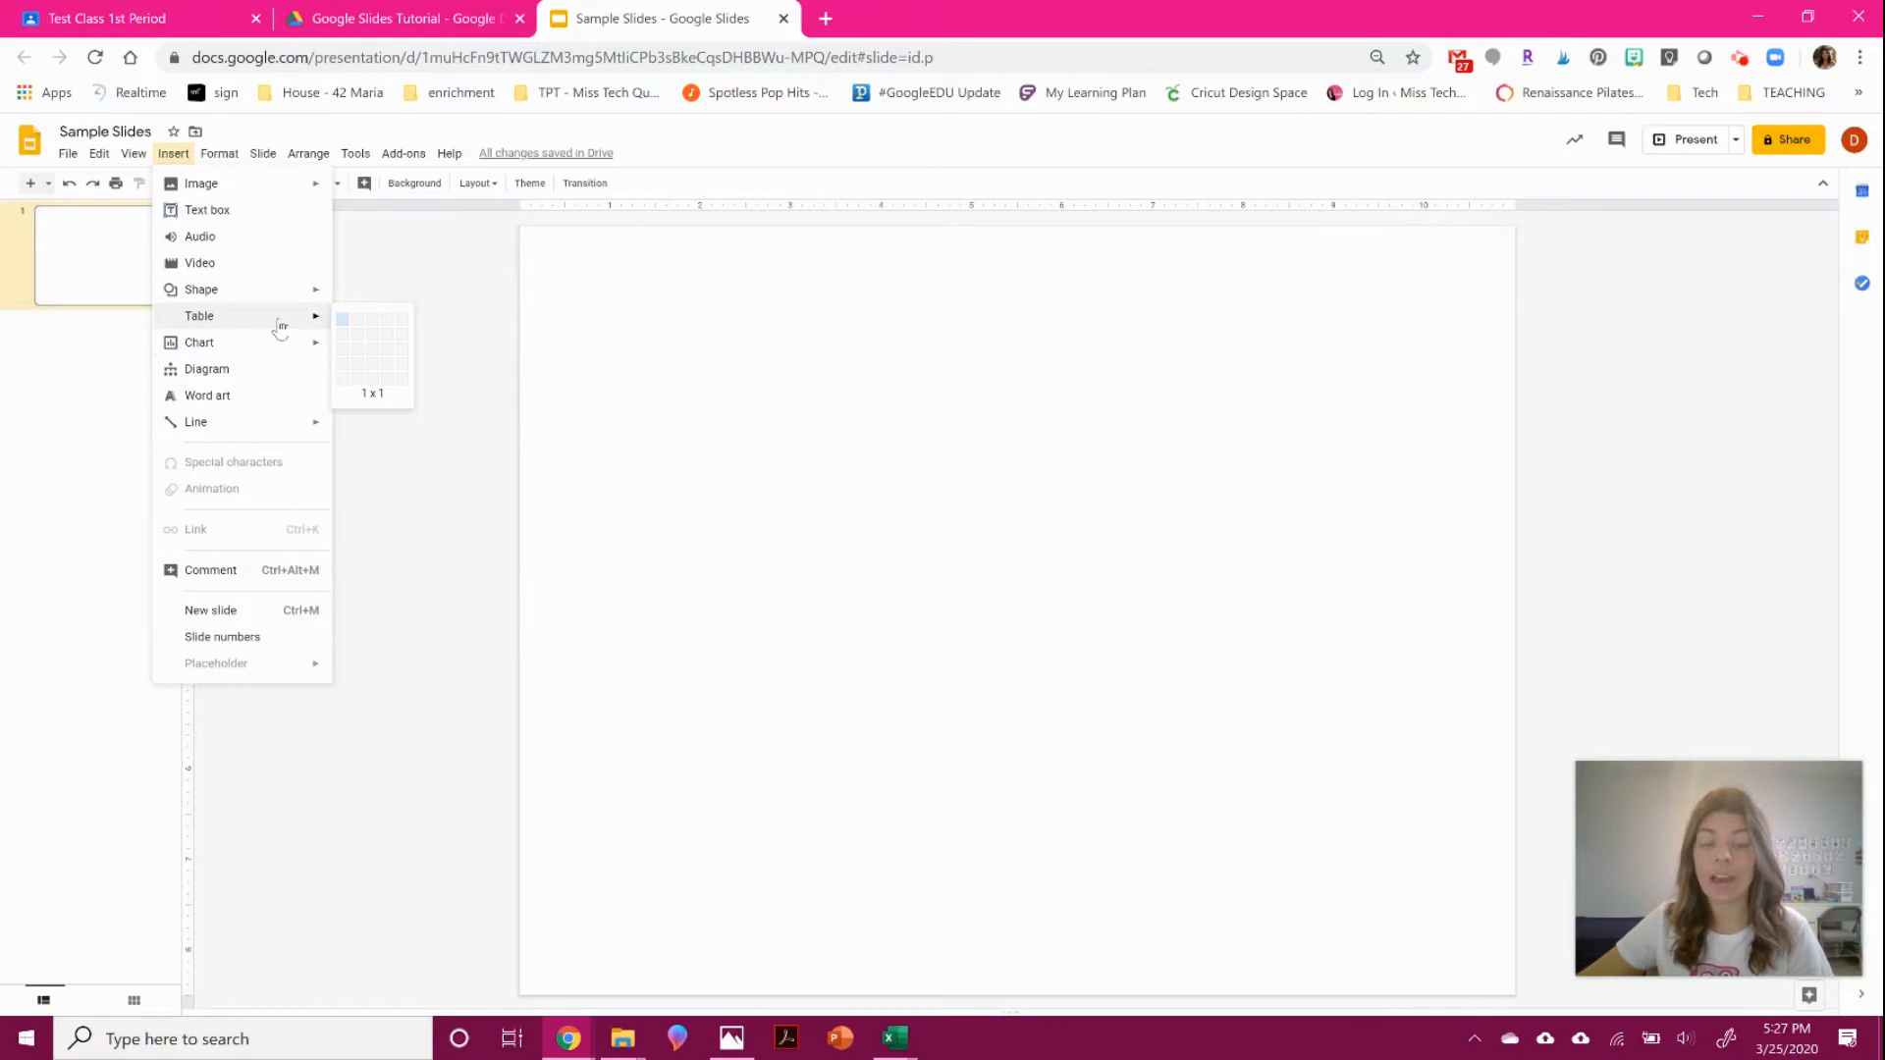
pyautogui.click(355, 320)
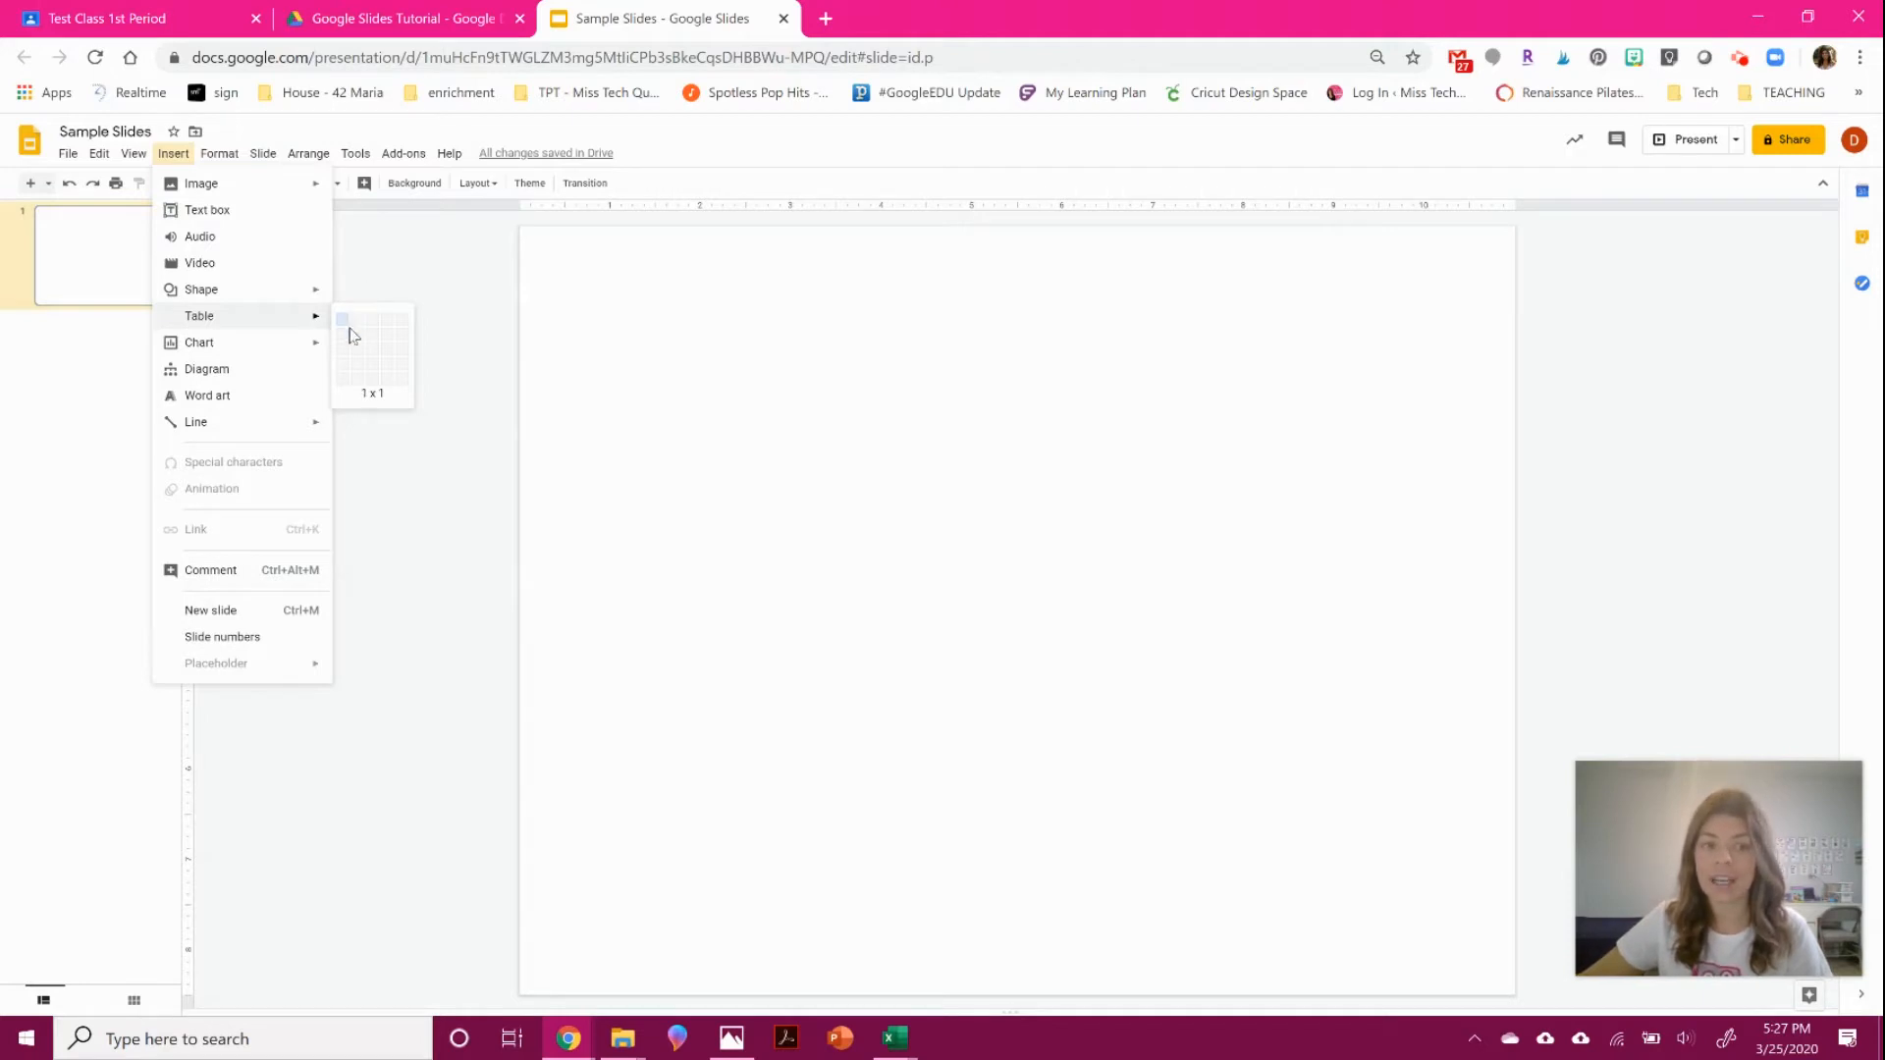
pyautogui.click(360, 340)
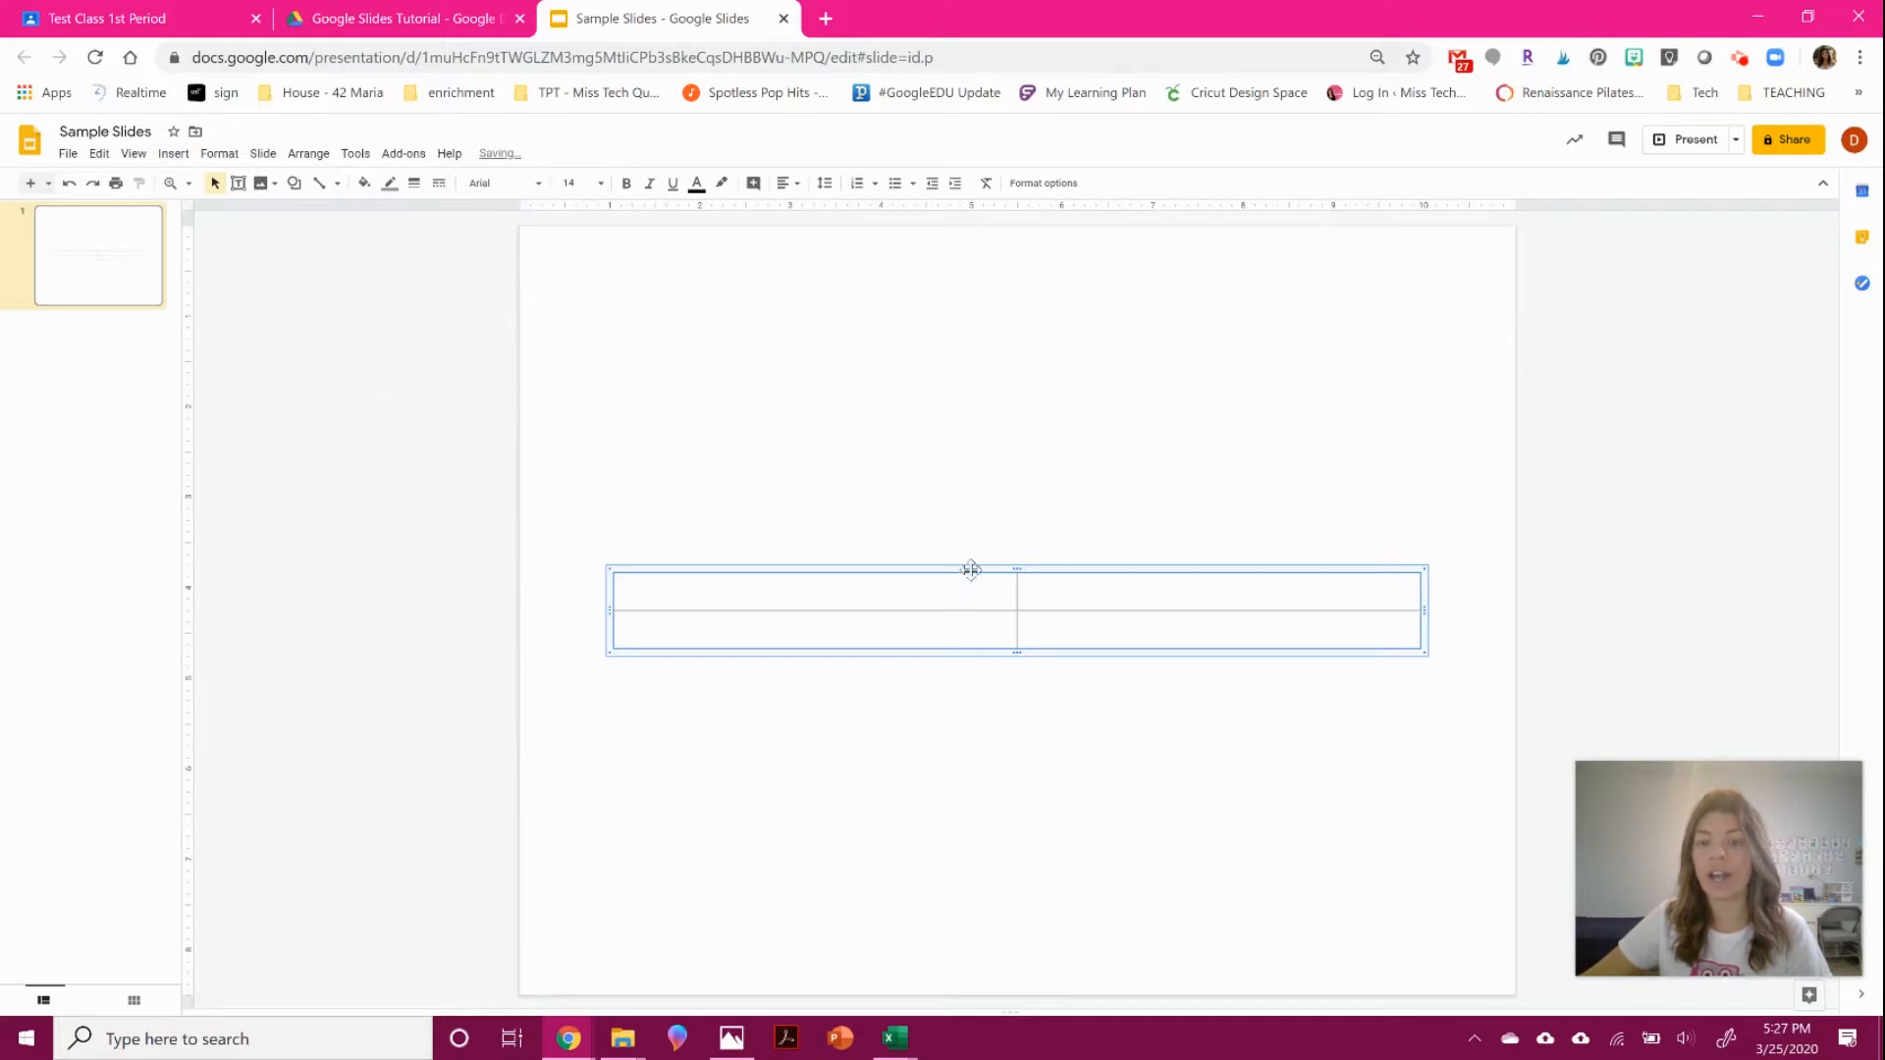
pyautogui.click(998, 527)
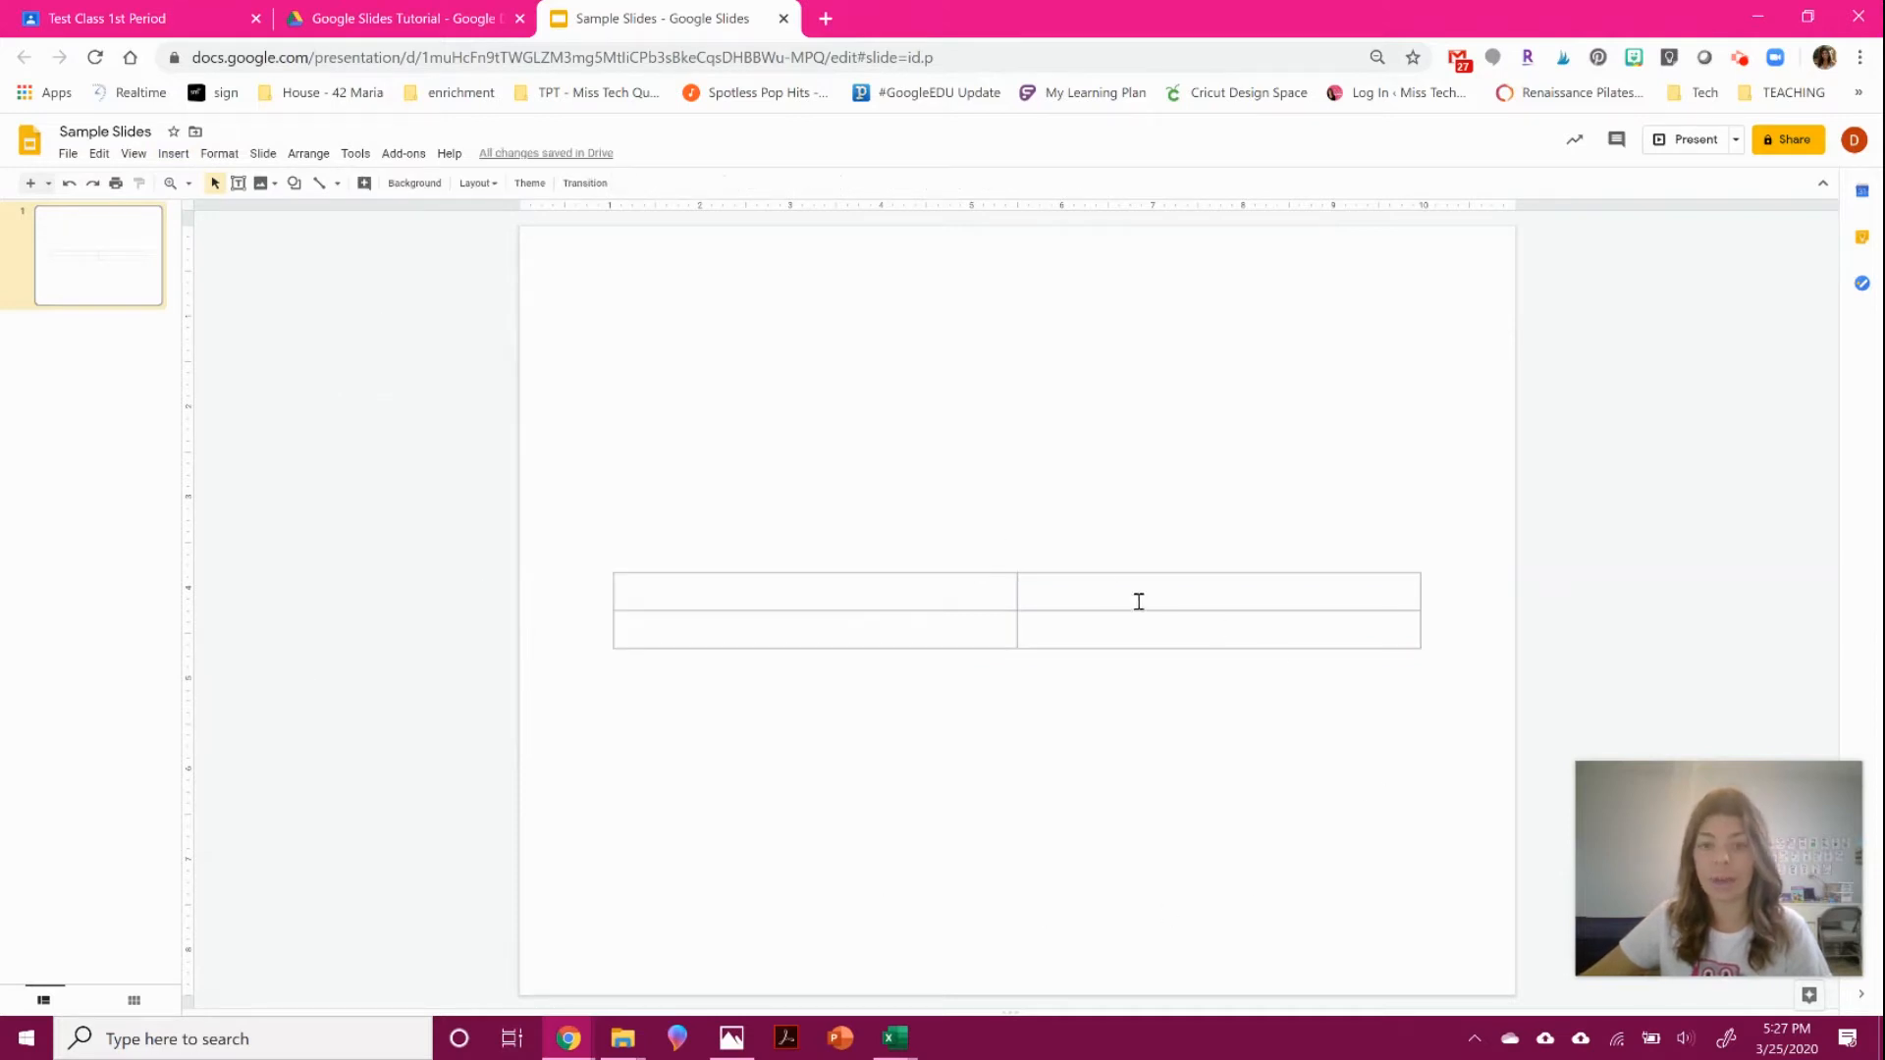
# Enlarge the table to about 10.7 by 7.1 inches, nearly filling the slide but leaving a blank strip above it.
pyautogui.click(1101, 579)
pyautogui.click(1023, 569)
pyautogui.moveTo(1024, 569); pyautogui.dragTo(966, 565)
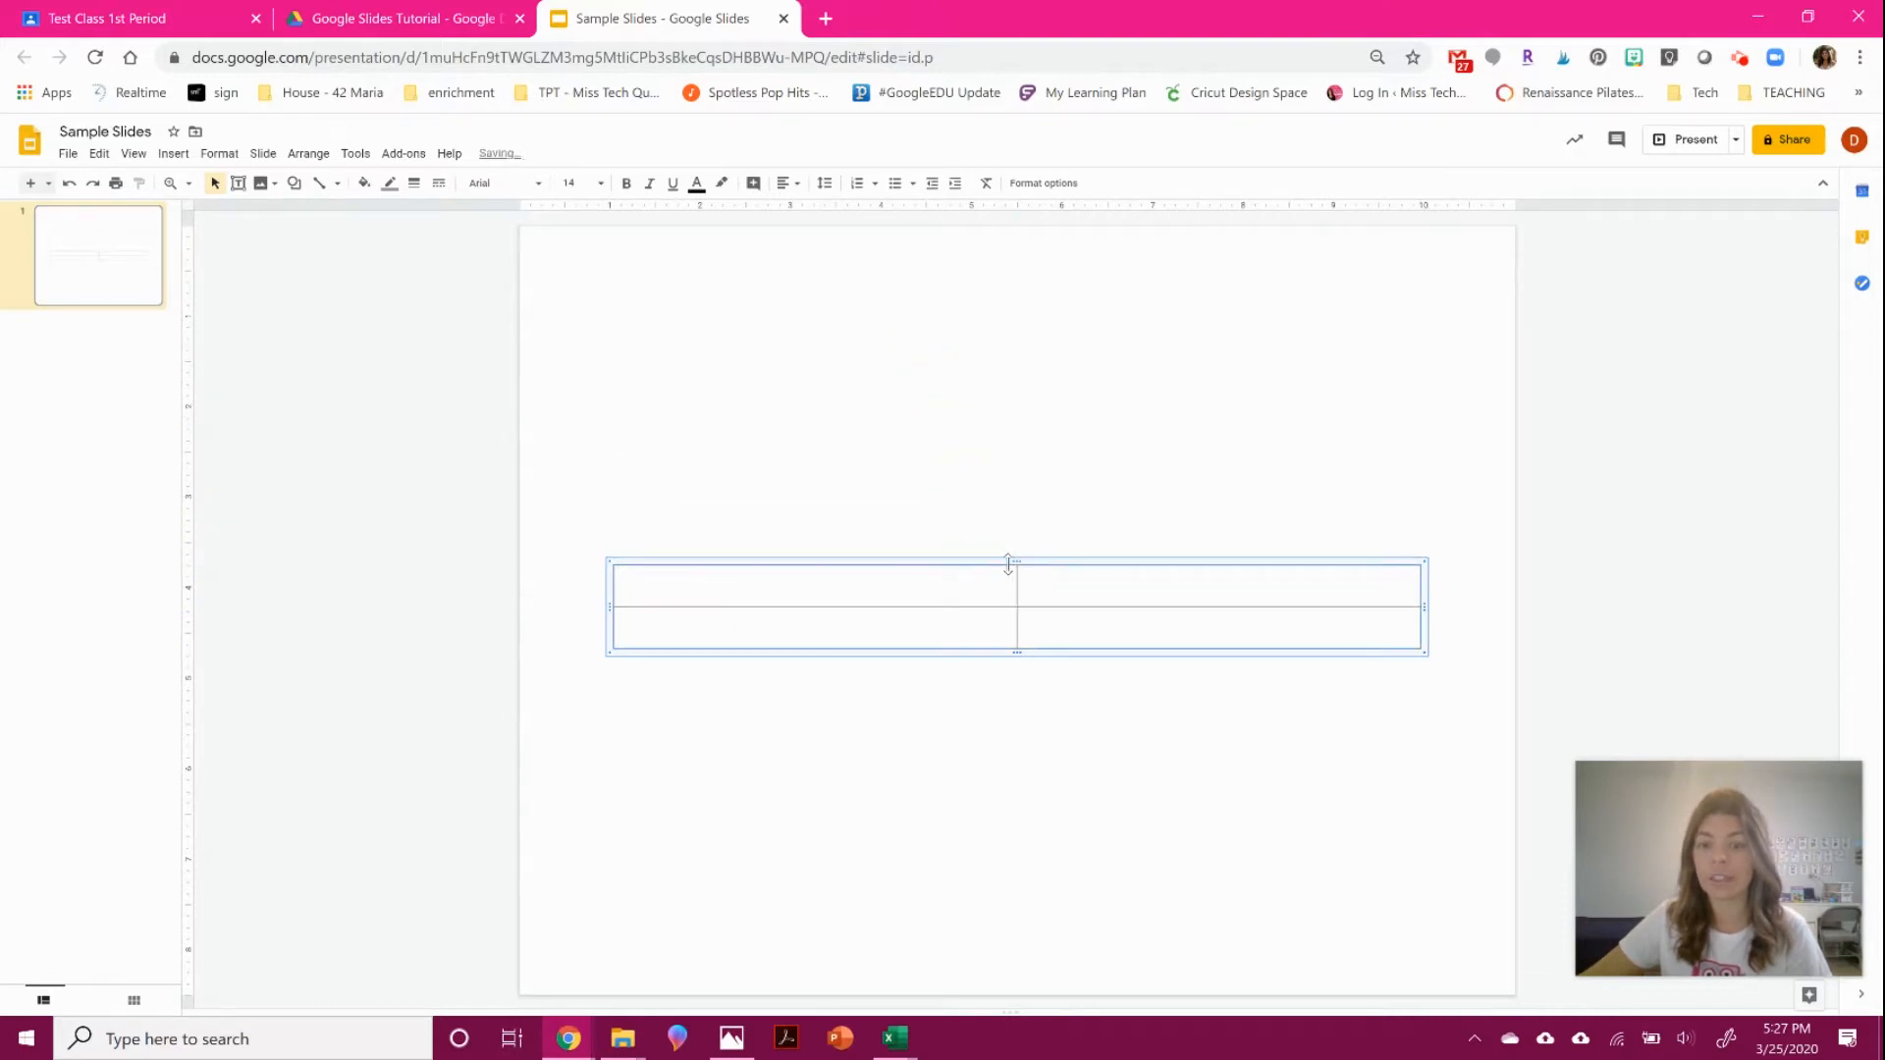
pyautogui.moveTo(1001, 561); pyautogui.dragTo(923, 333)
pyautogui.moveTo(1345, 420); pyautogui.dragTo(1499, 975)
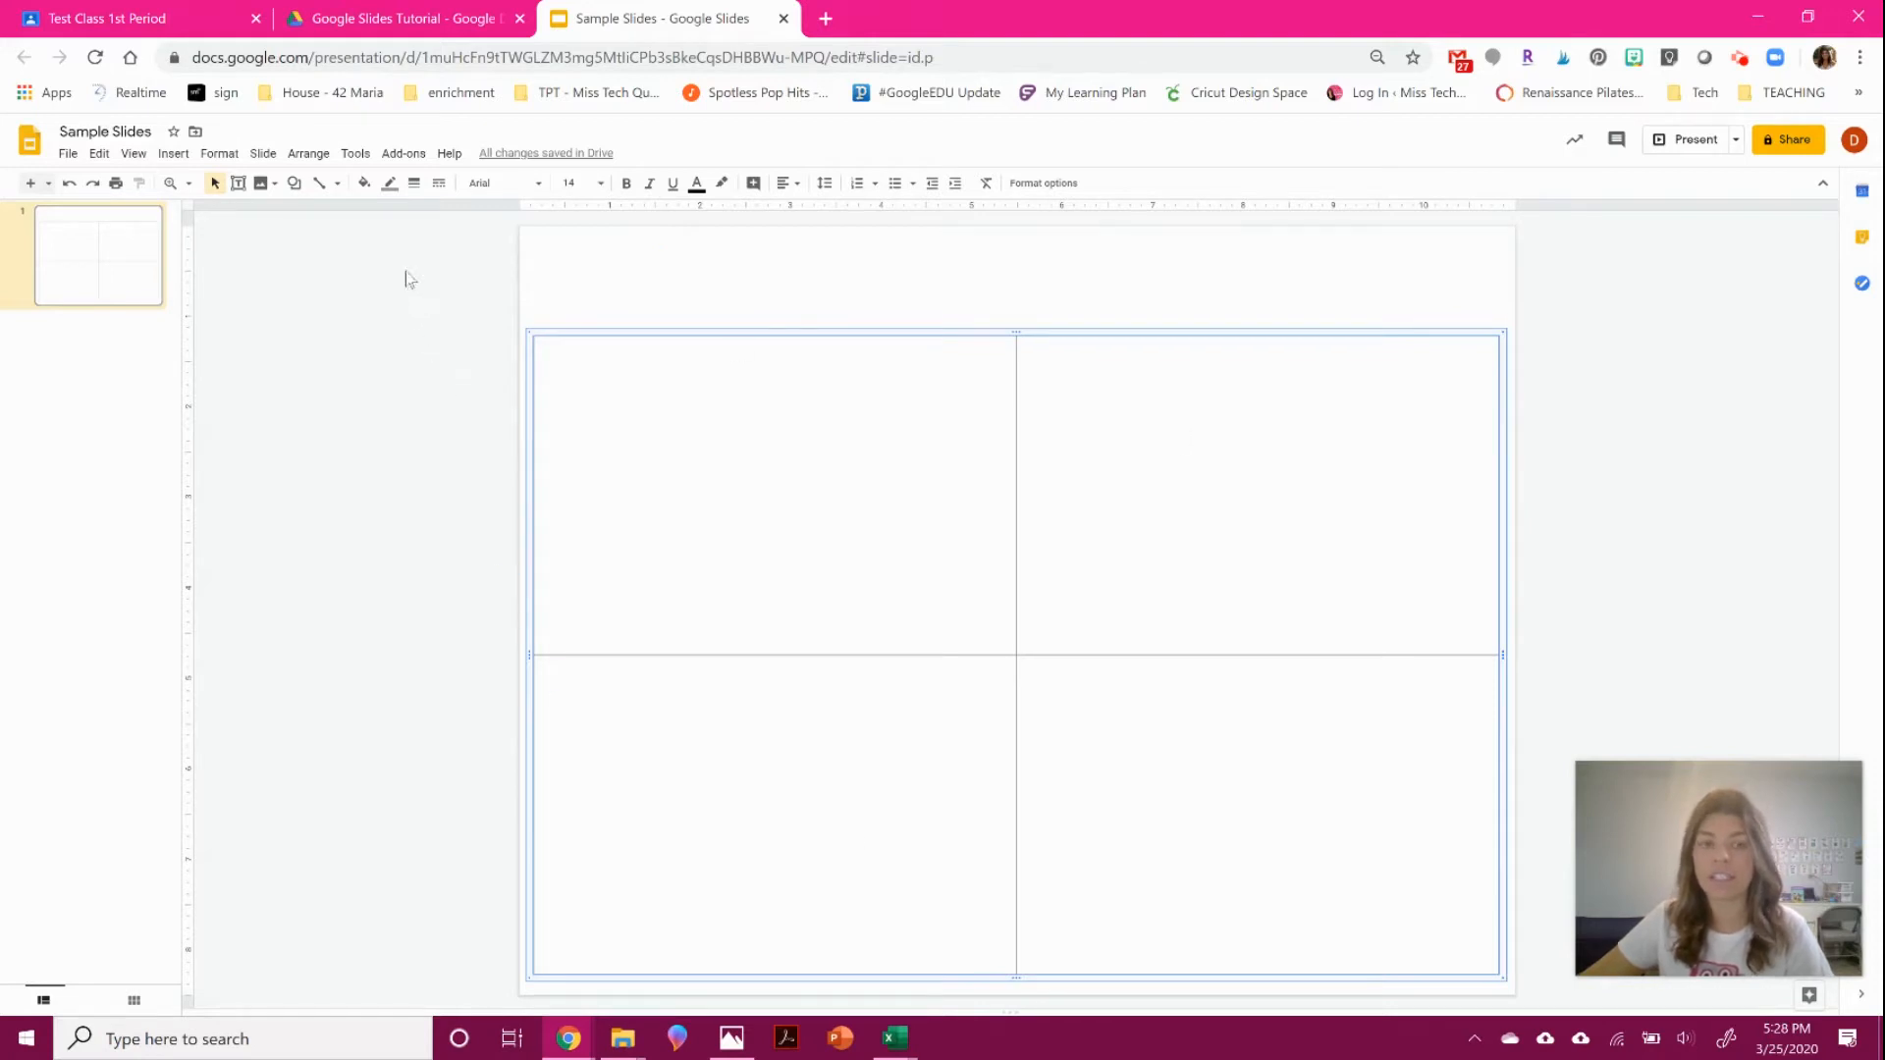
# Try a solid cyan fill on all table cells and undo it.
pyautogui.click(362, 184)
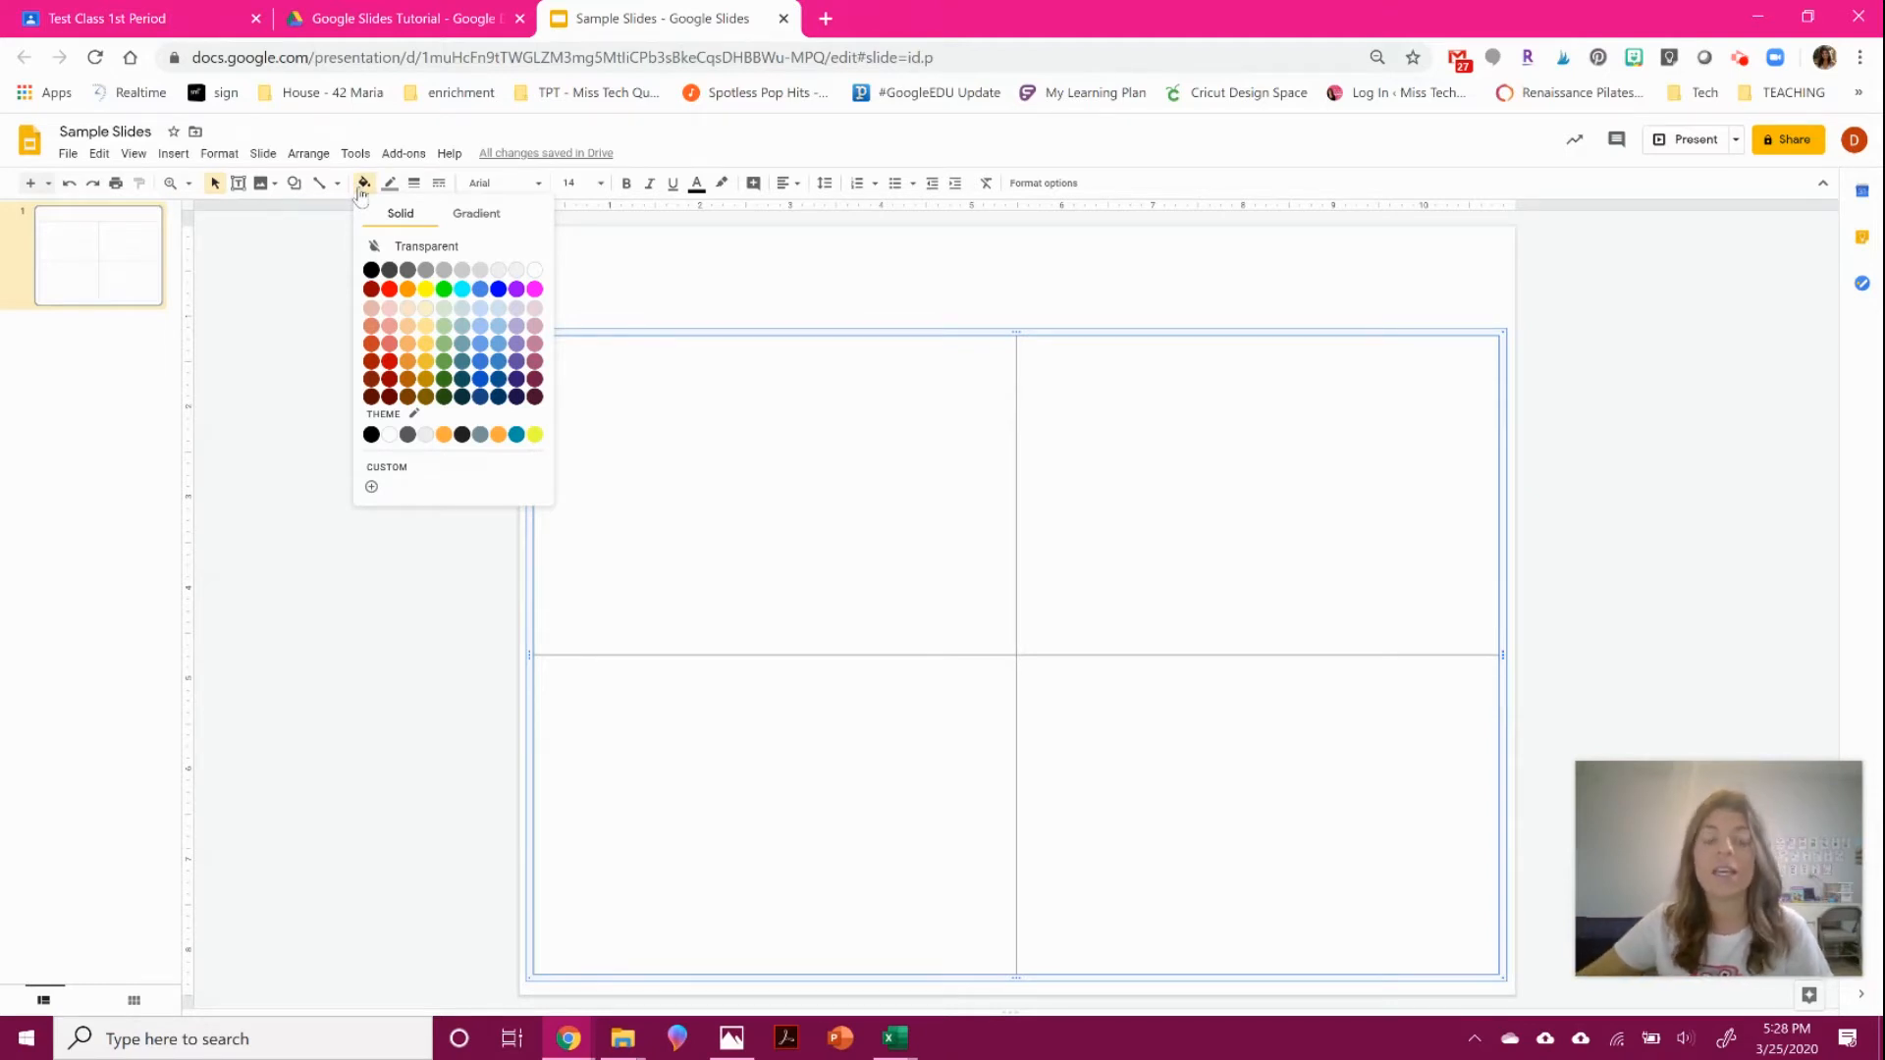
pyautogui.click(461, 289)
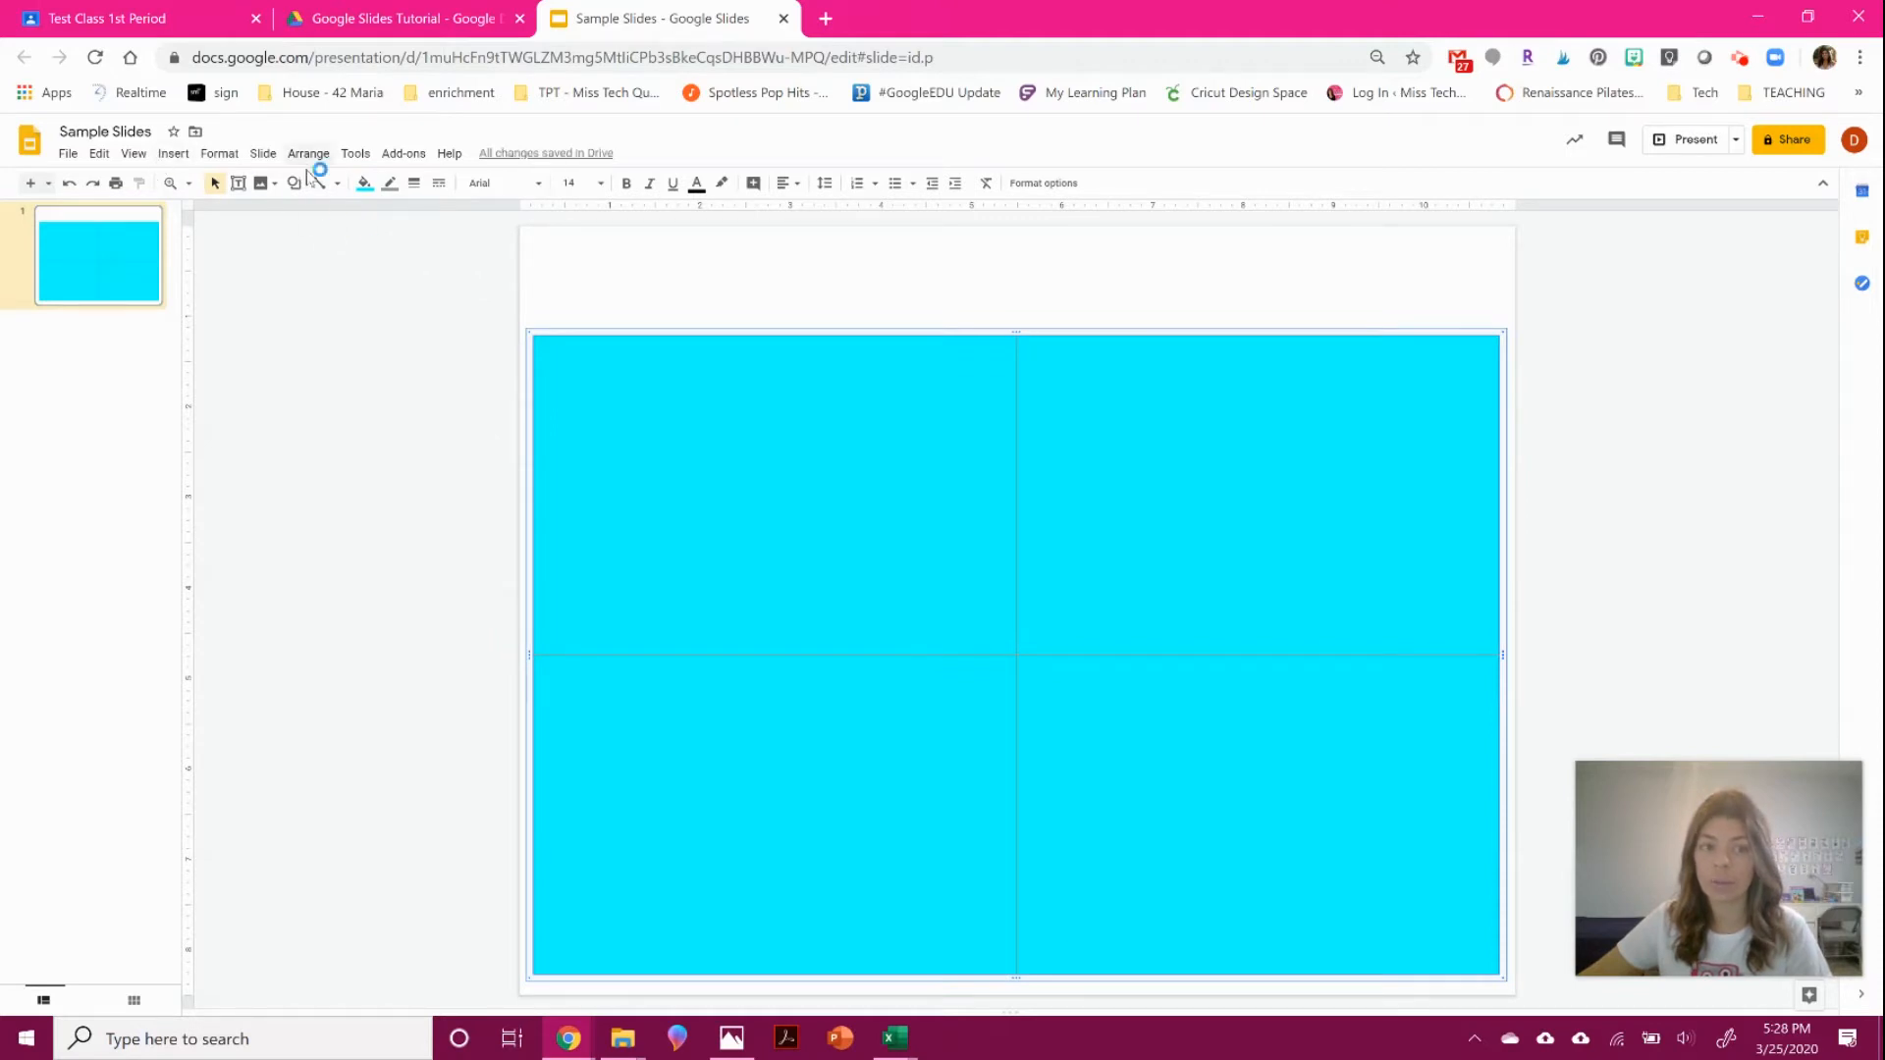
pyautogui.click(69, 183)
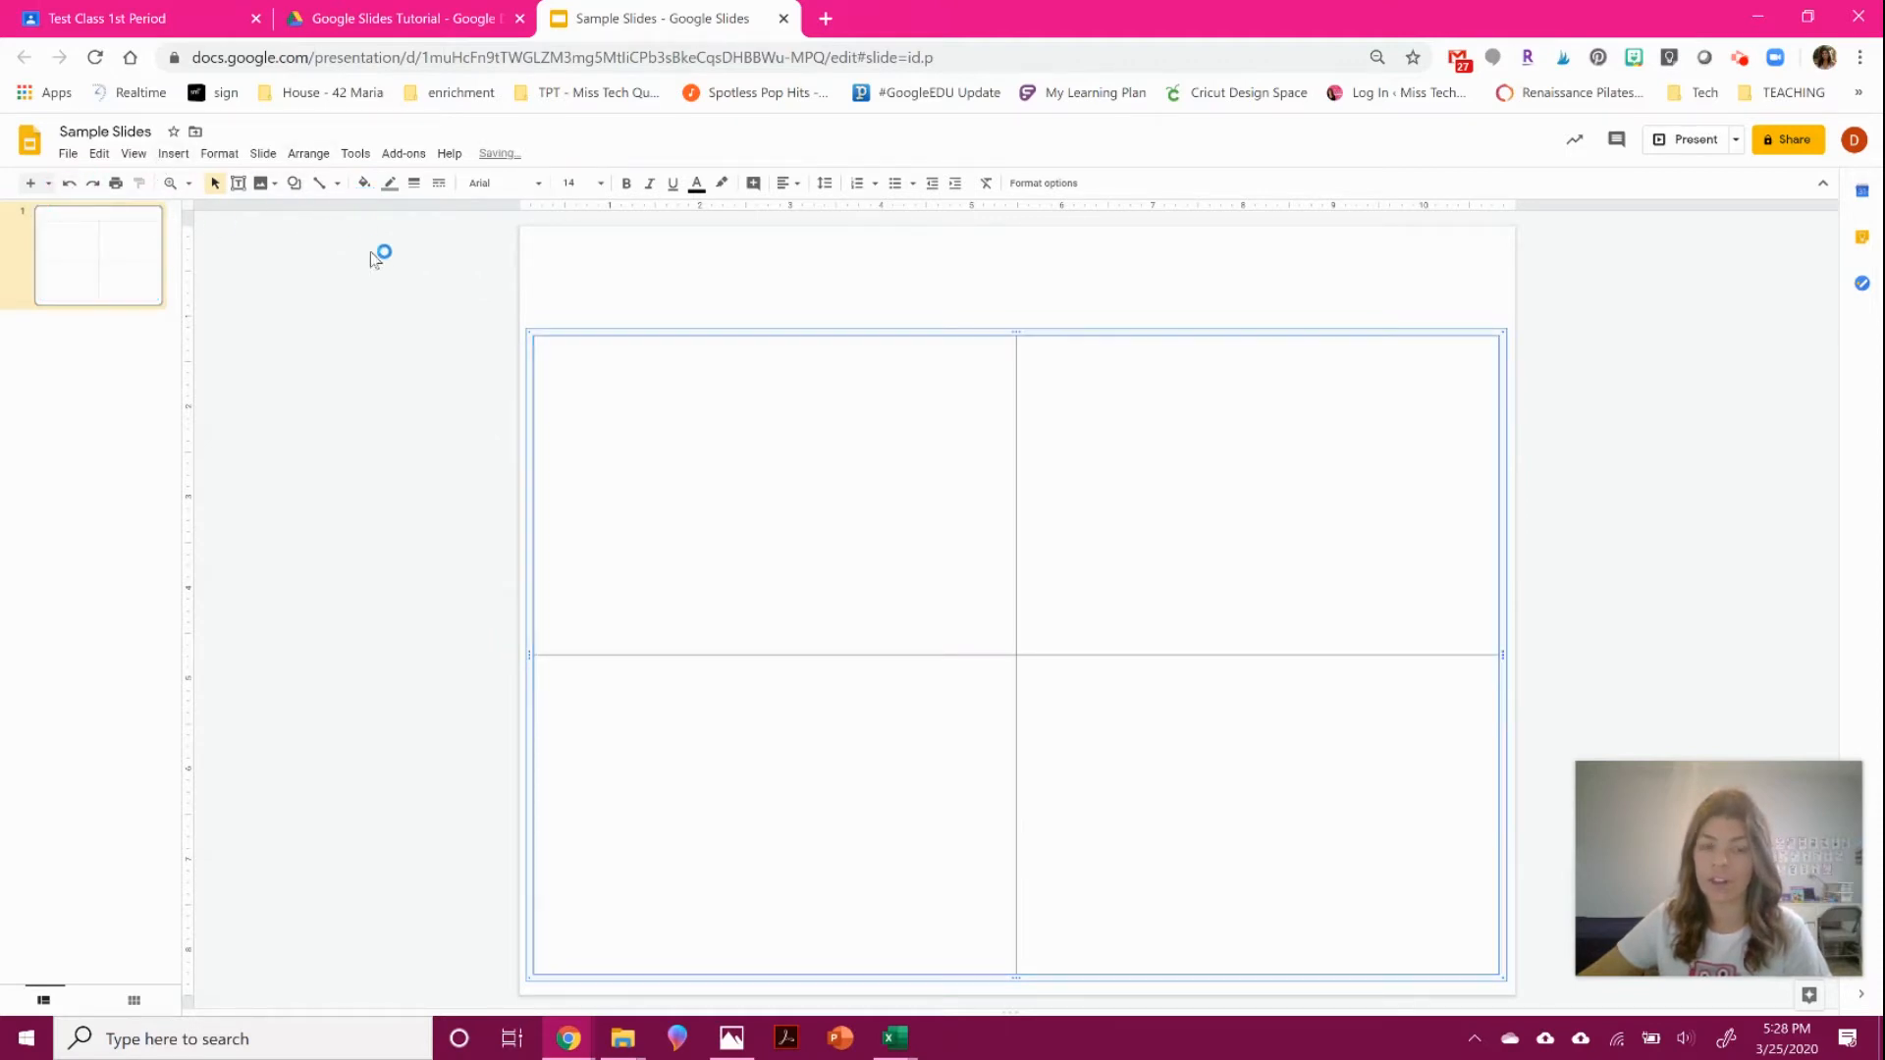
# Try a light yellow gradient fill on all table cells and undo it.
pyautogui.click(363, 183)
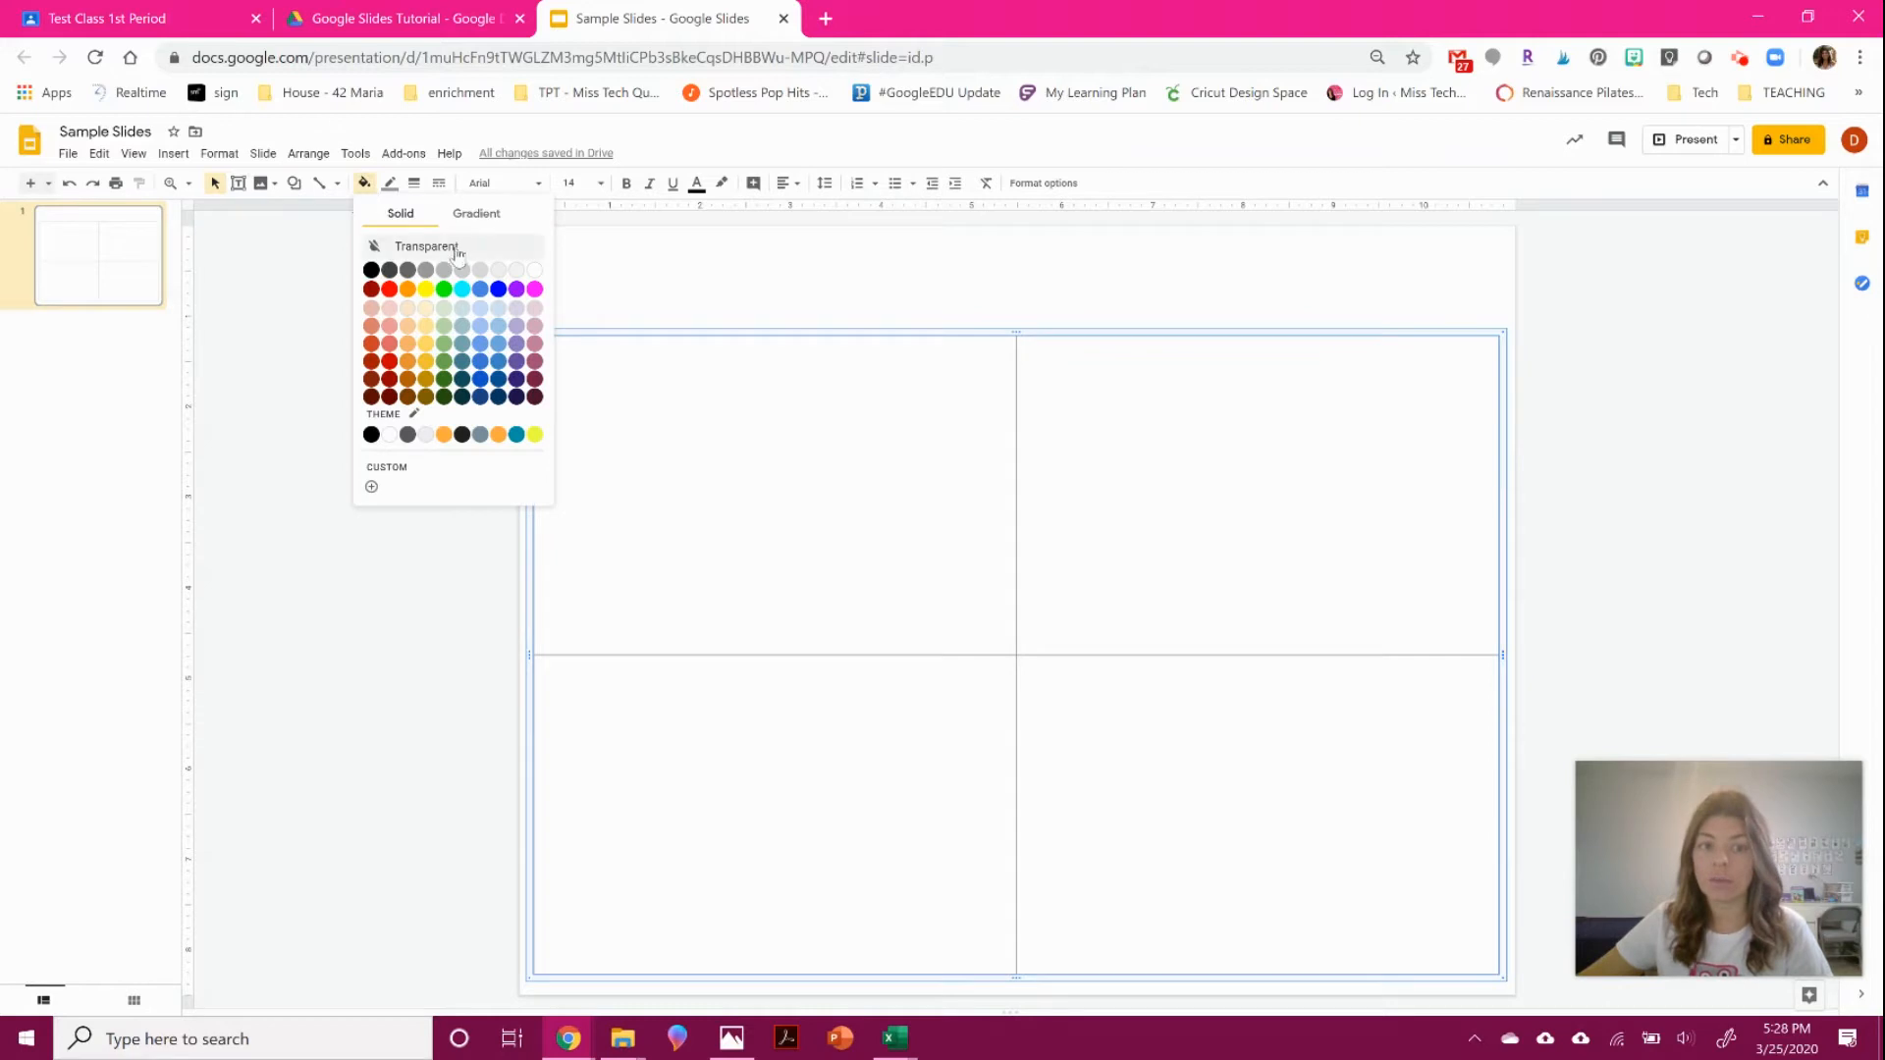
pyautogui.click(467, 212)
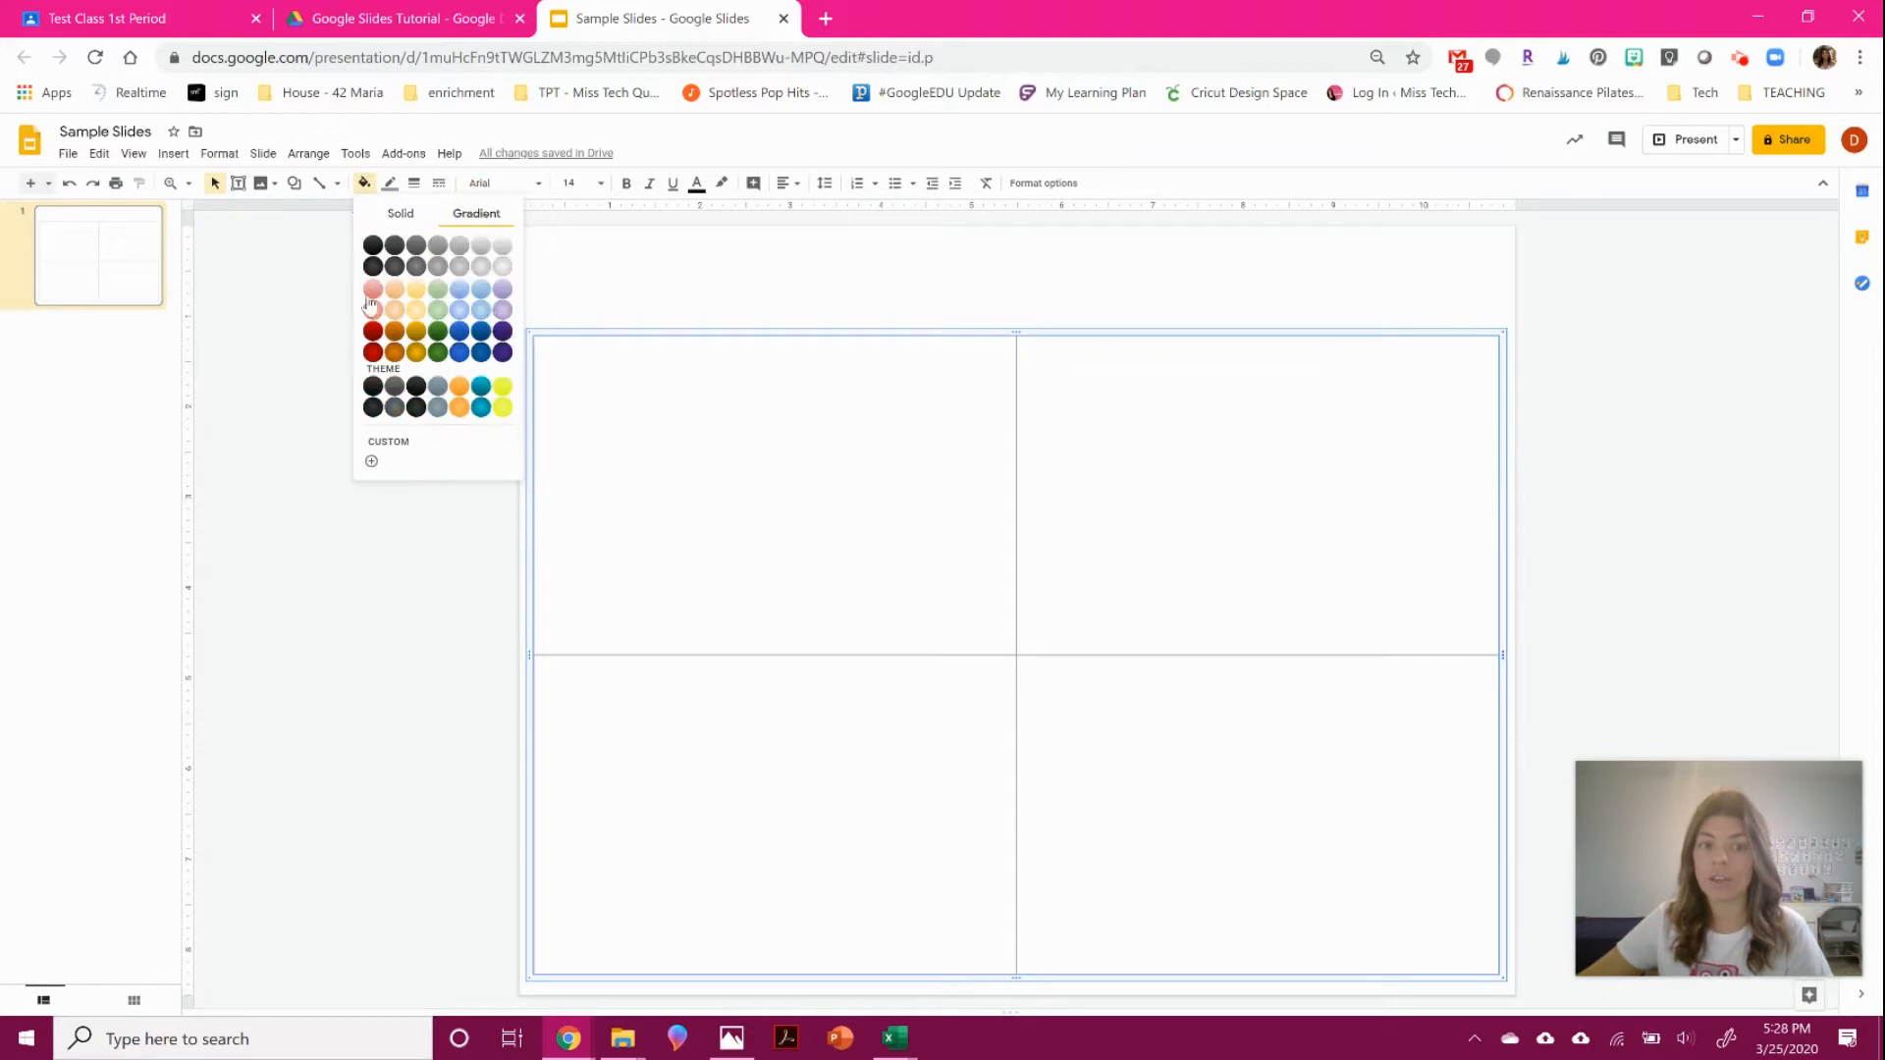
pyautogui.click(416, 290)
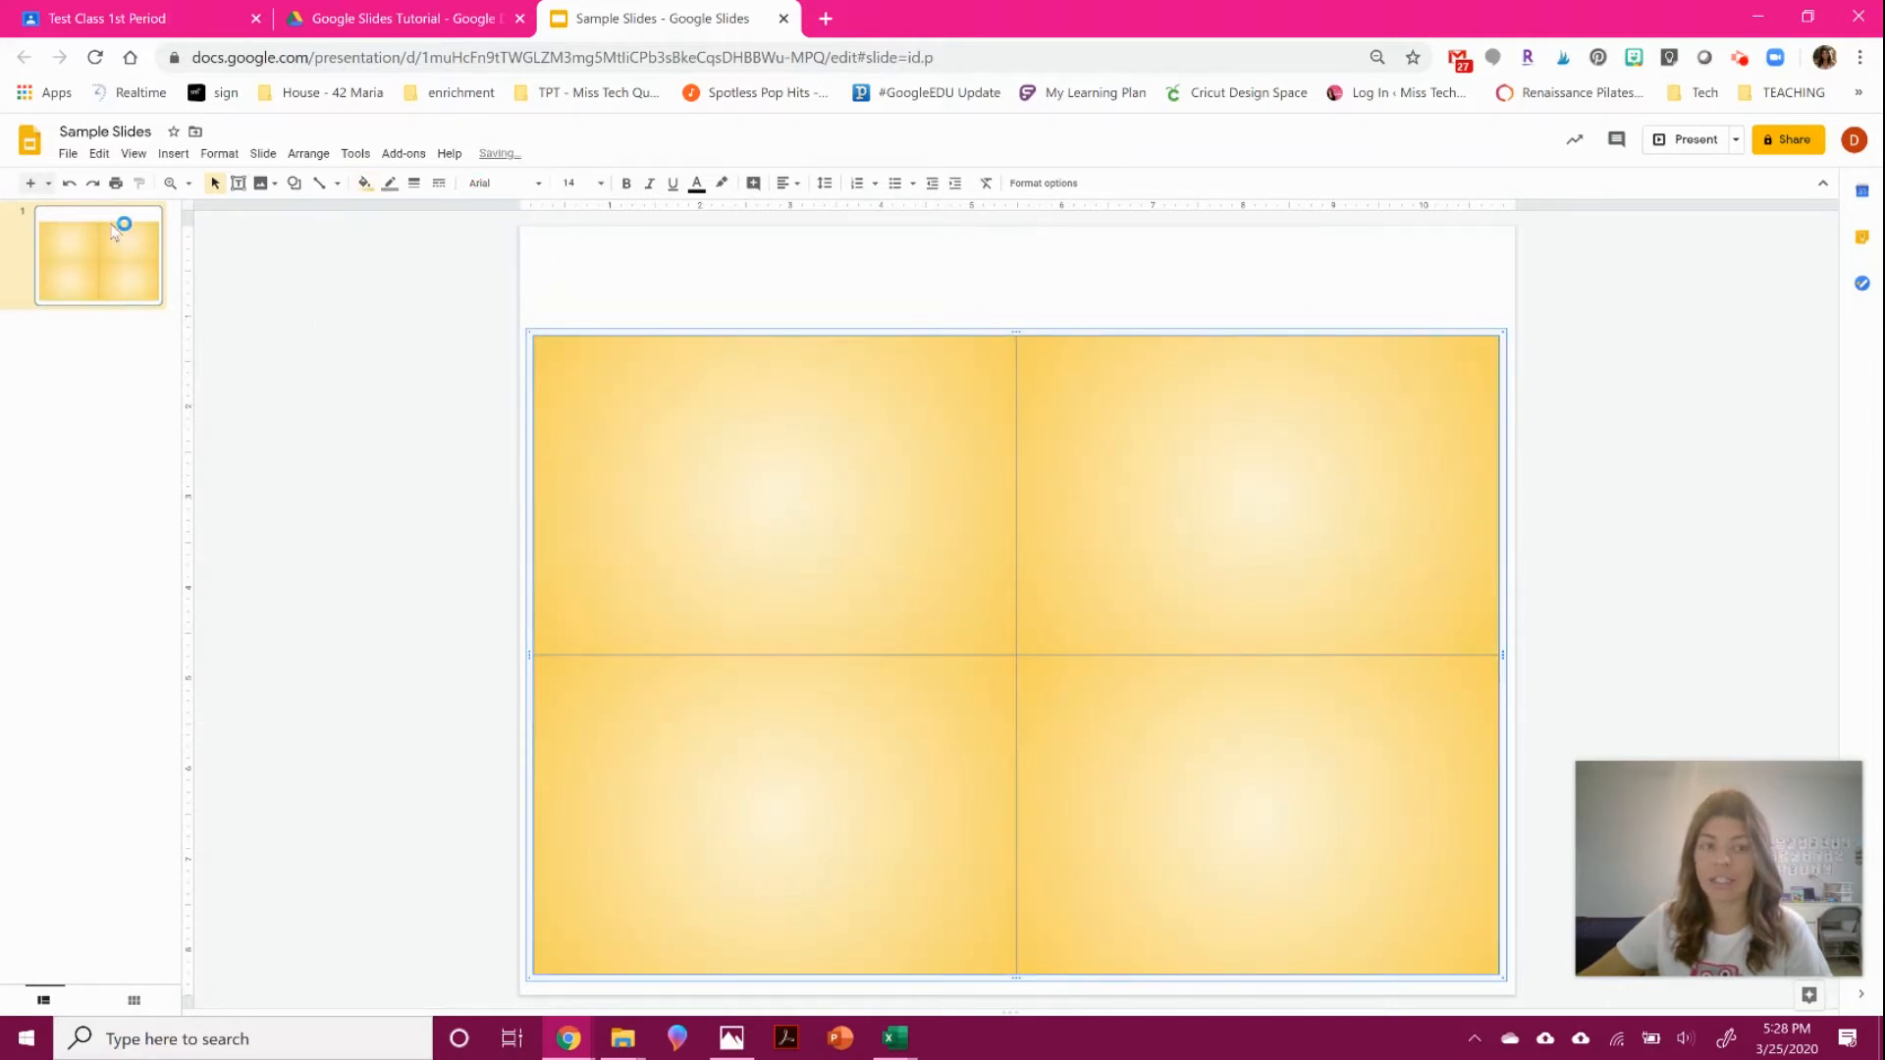
pyautogui.click(68, 182)
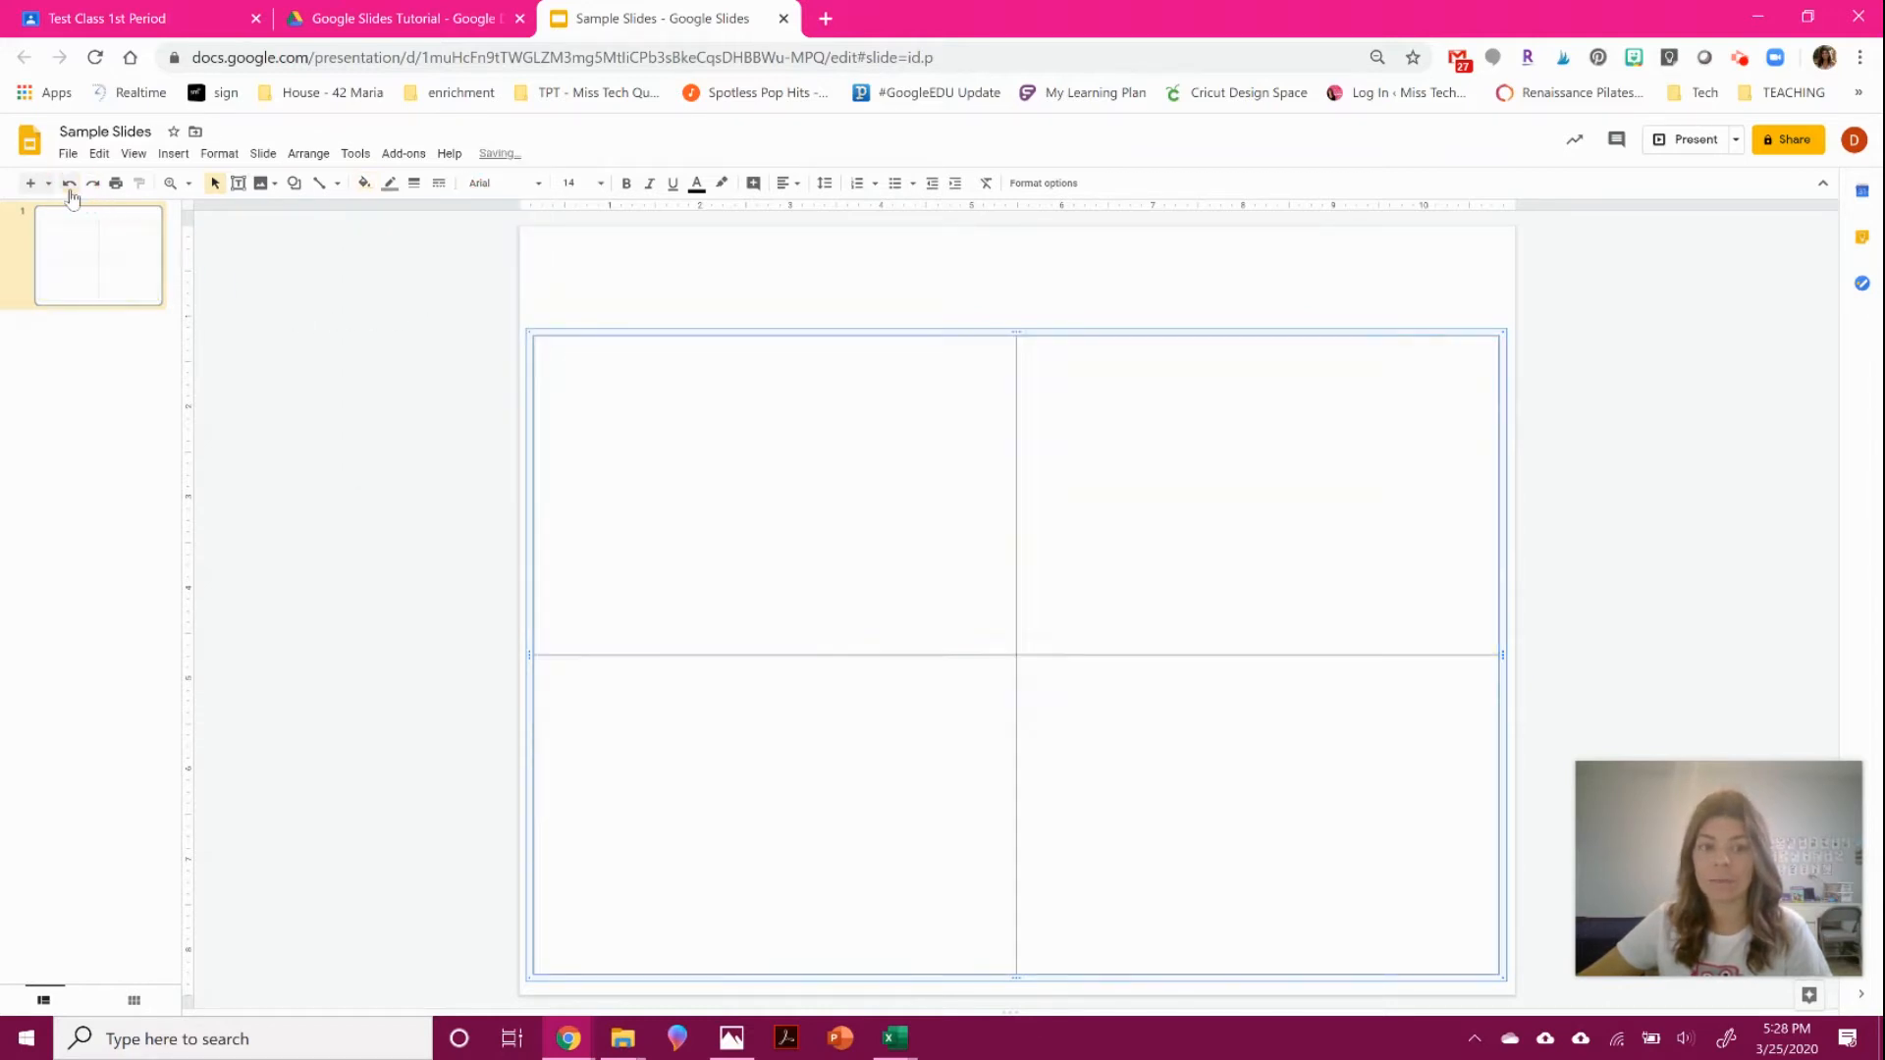
# Set all of the table's borders to black with a 4px weight.
pyautogui.click(388, 184)
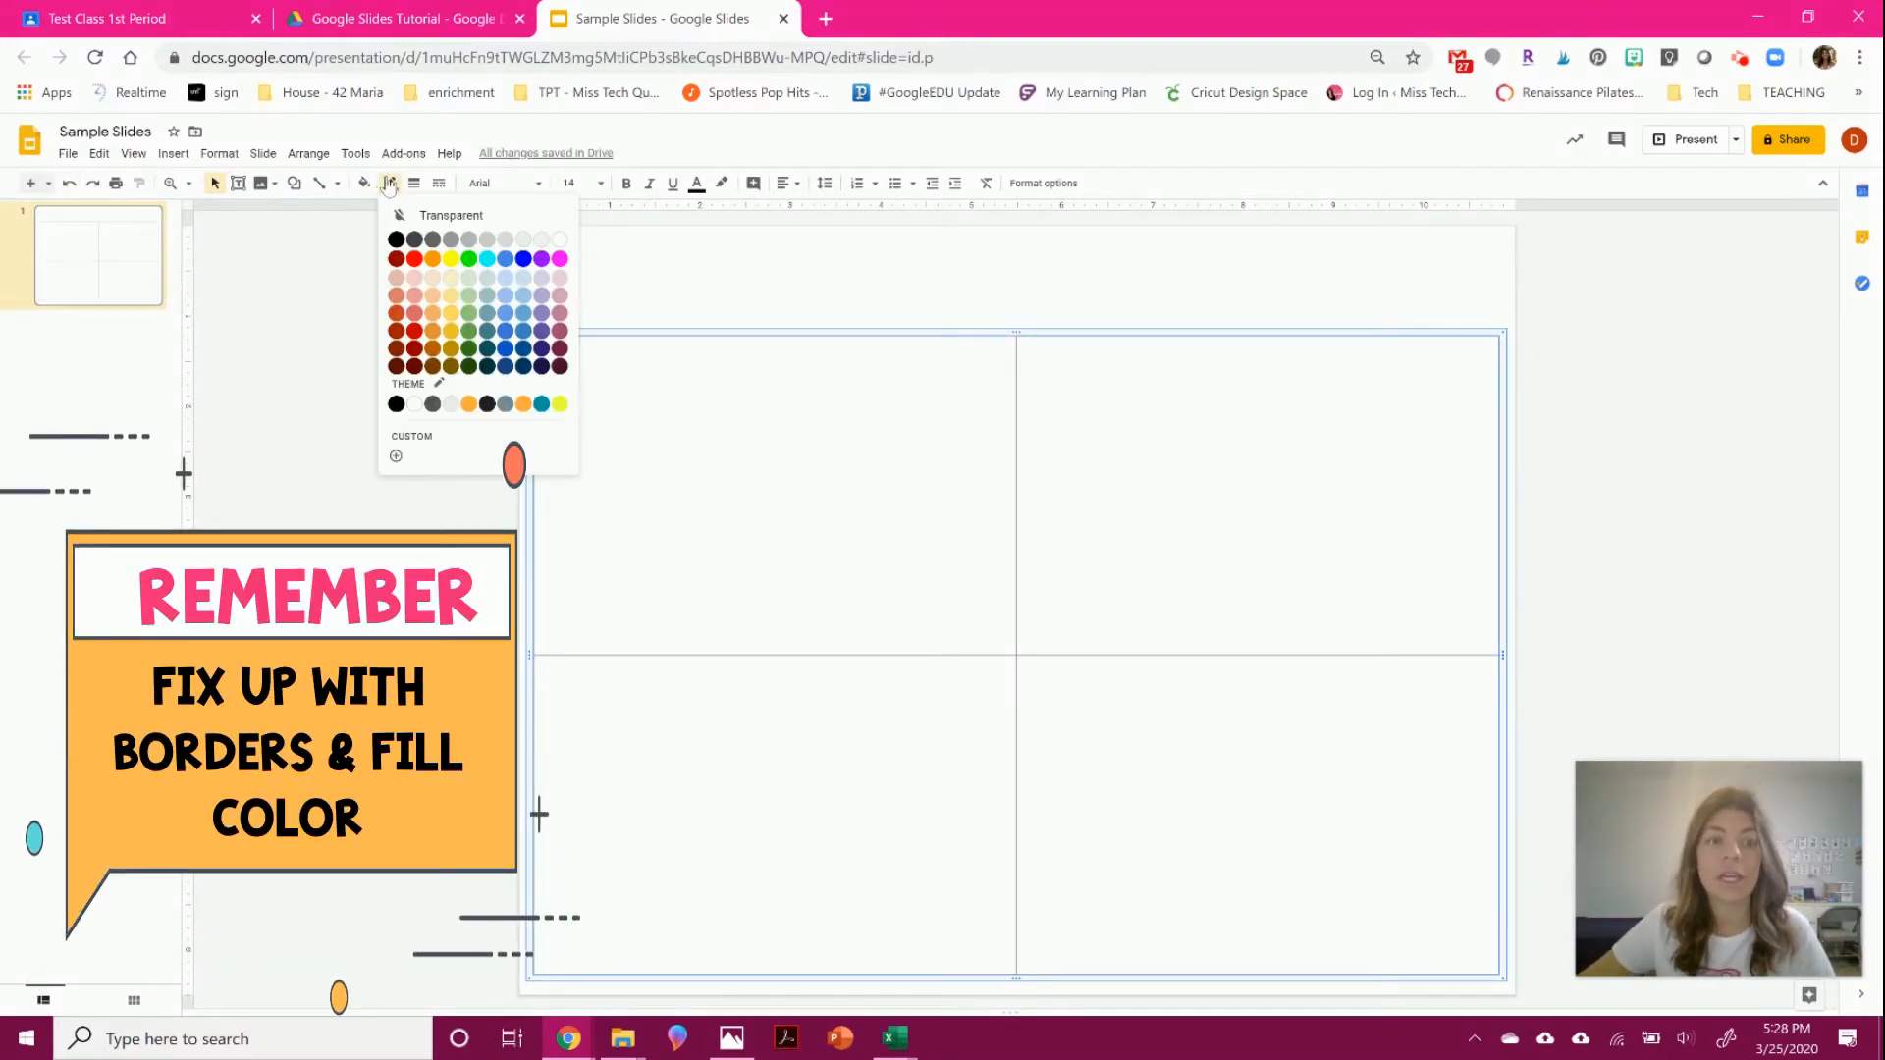
pyautogui.click(395, 240)
pyautogui.click(414, 184)
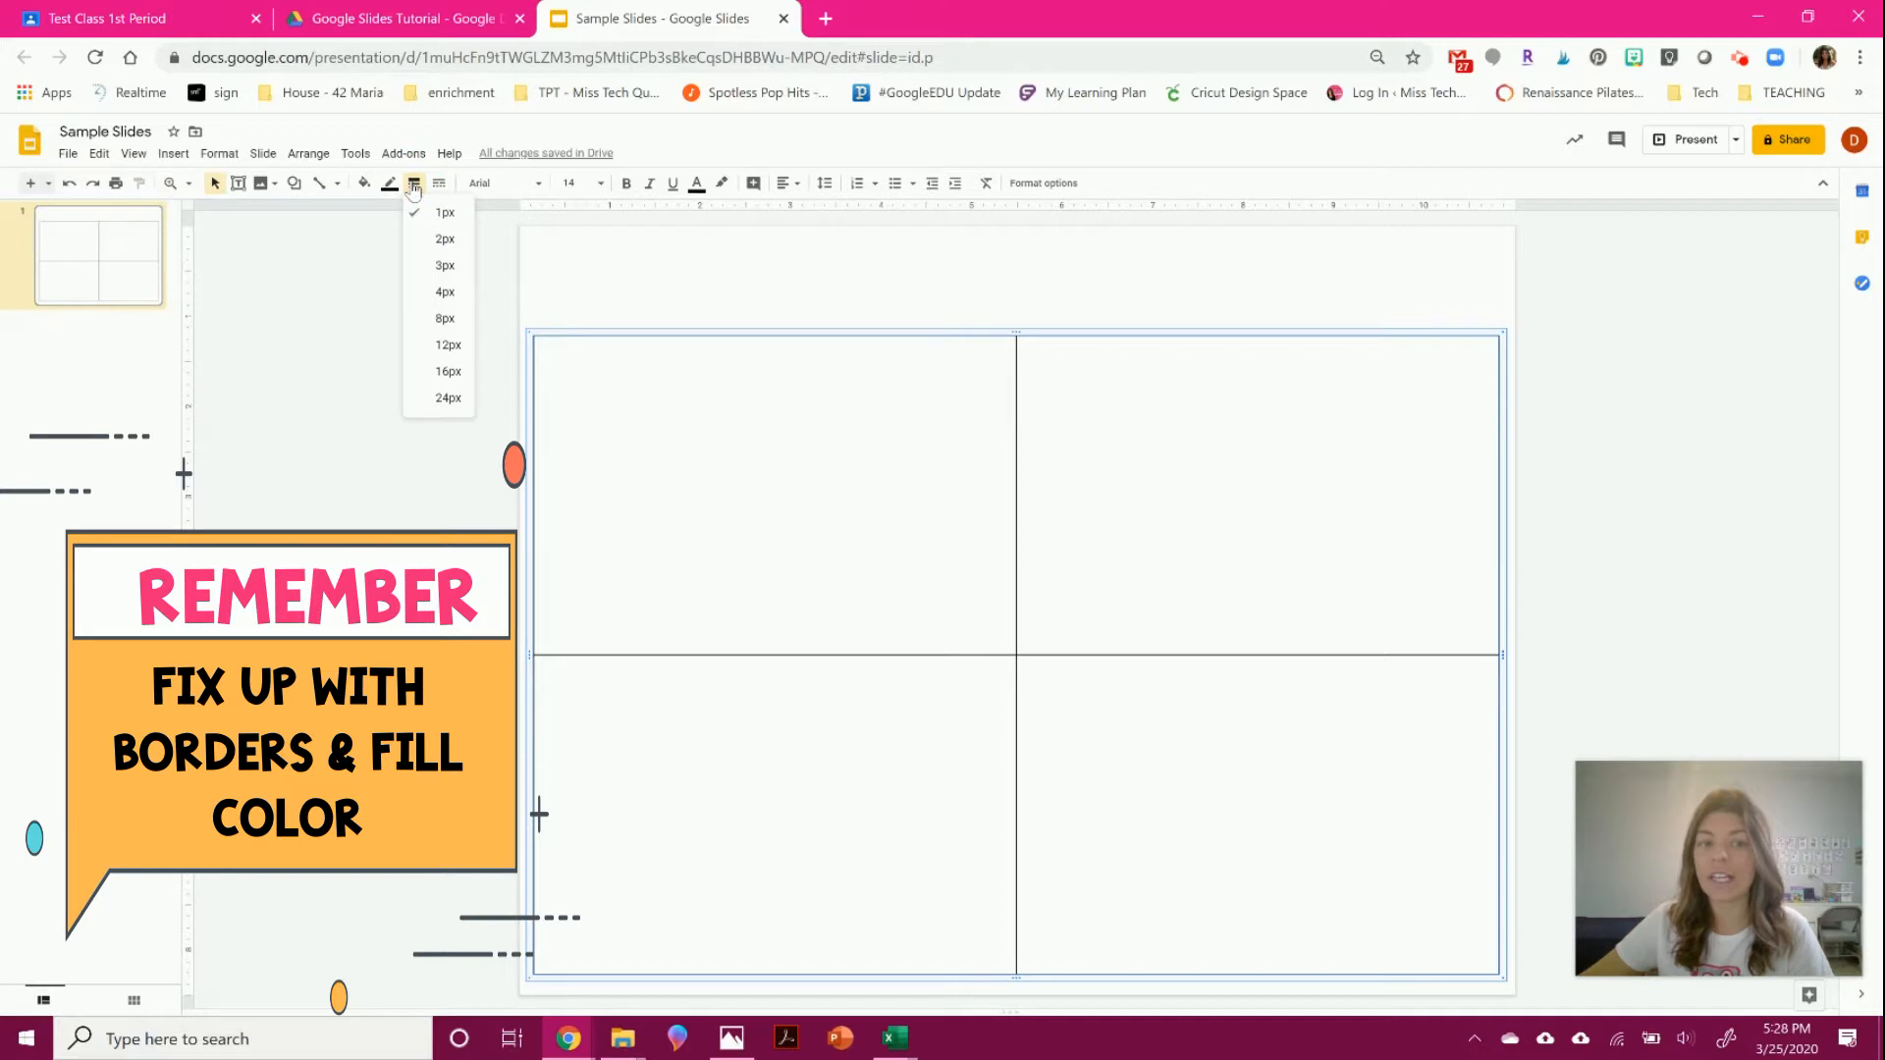
pyautogui.click(438, 293)
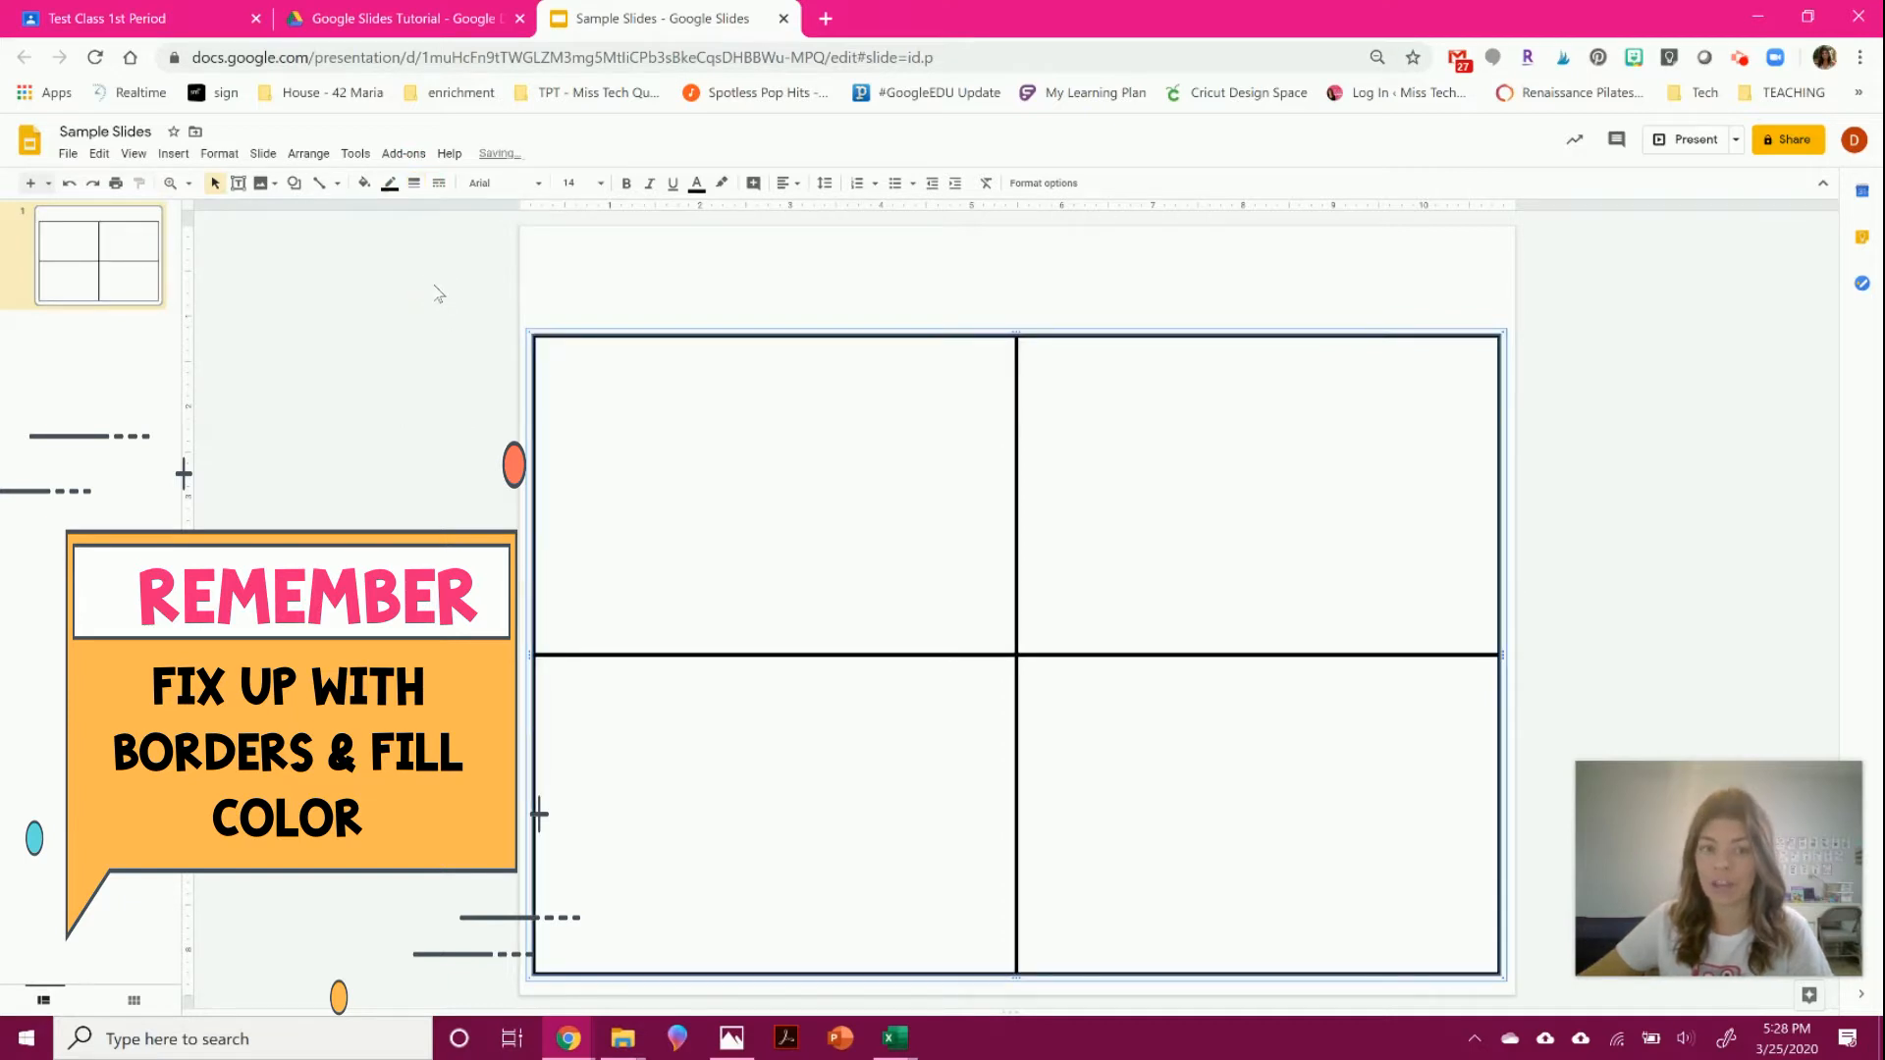
# Try dotted and long-dashed styles on the table's borders, return them to solid, and deselect the table.
pyautogui.click(414, 188)
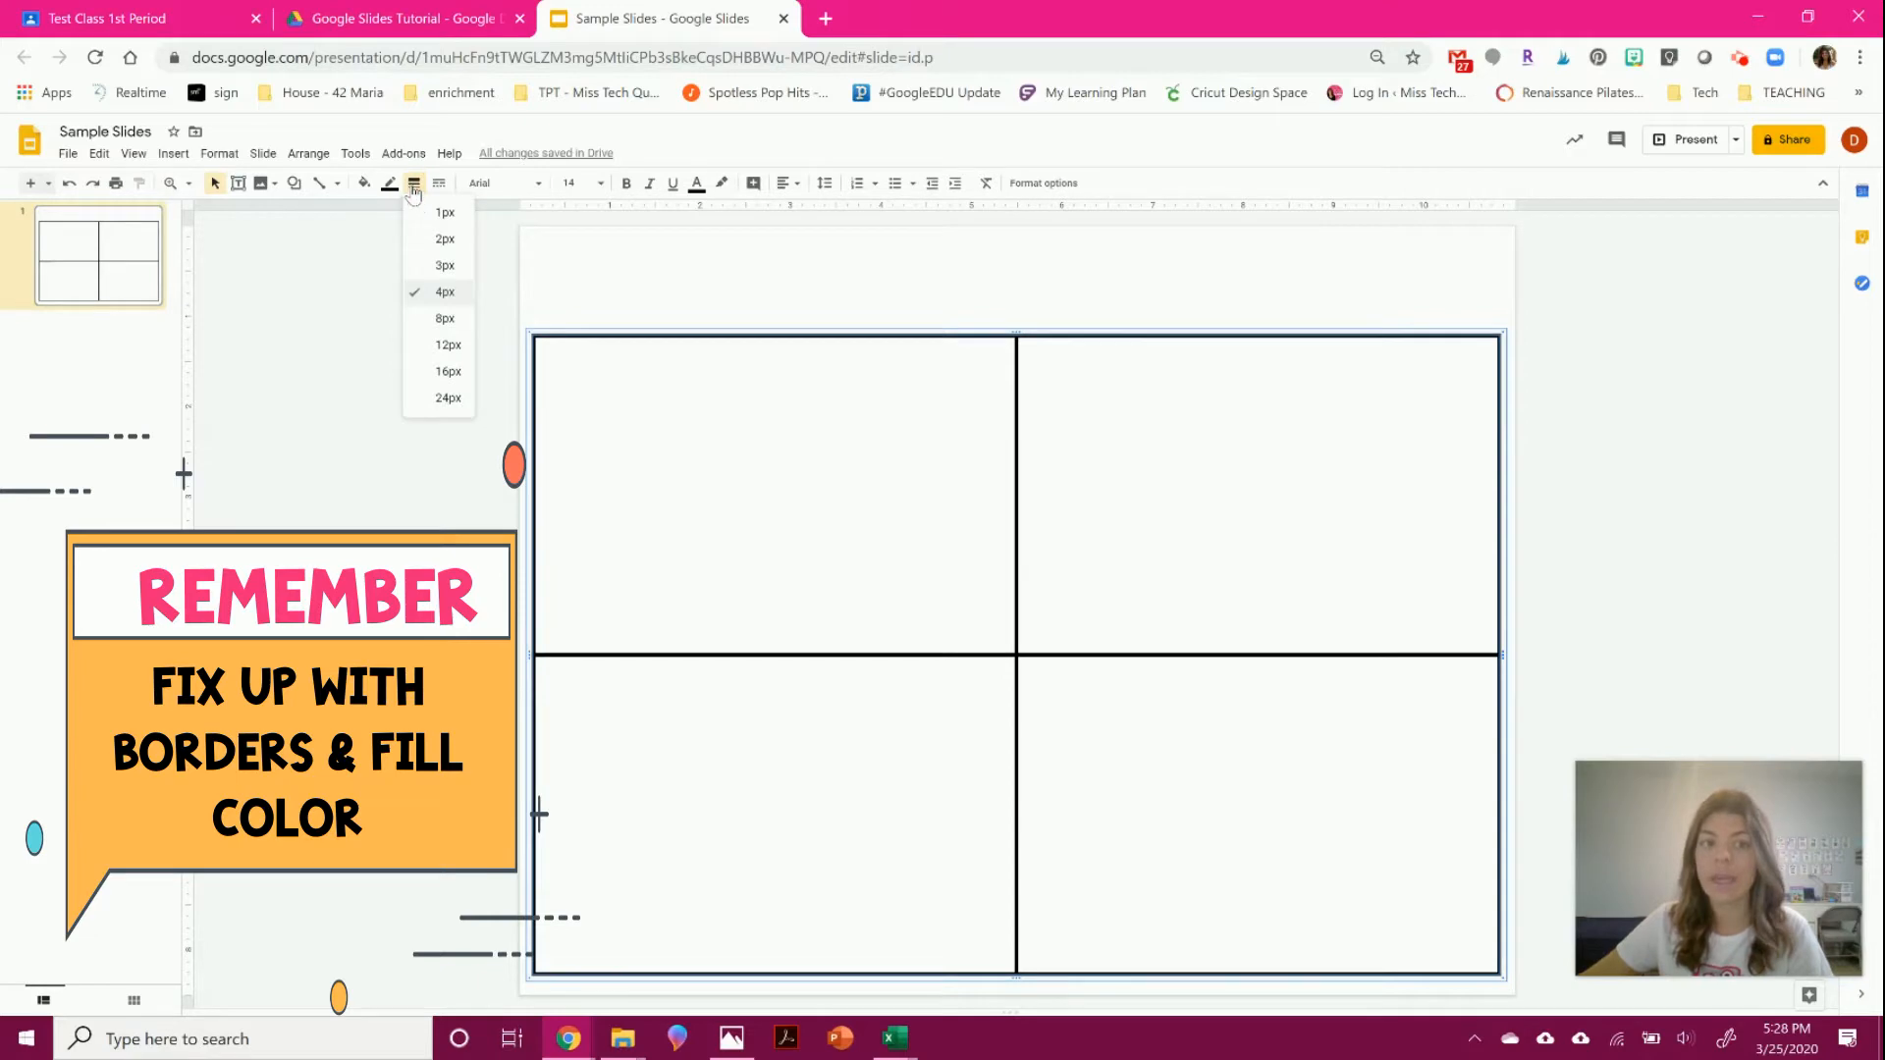
pyautogui.click(441, 184)
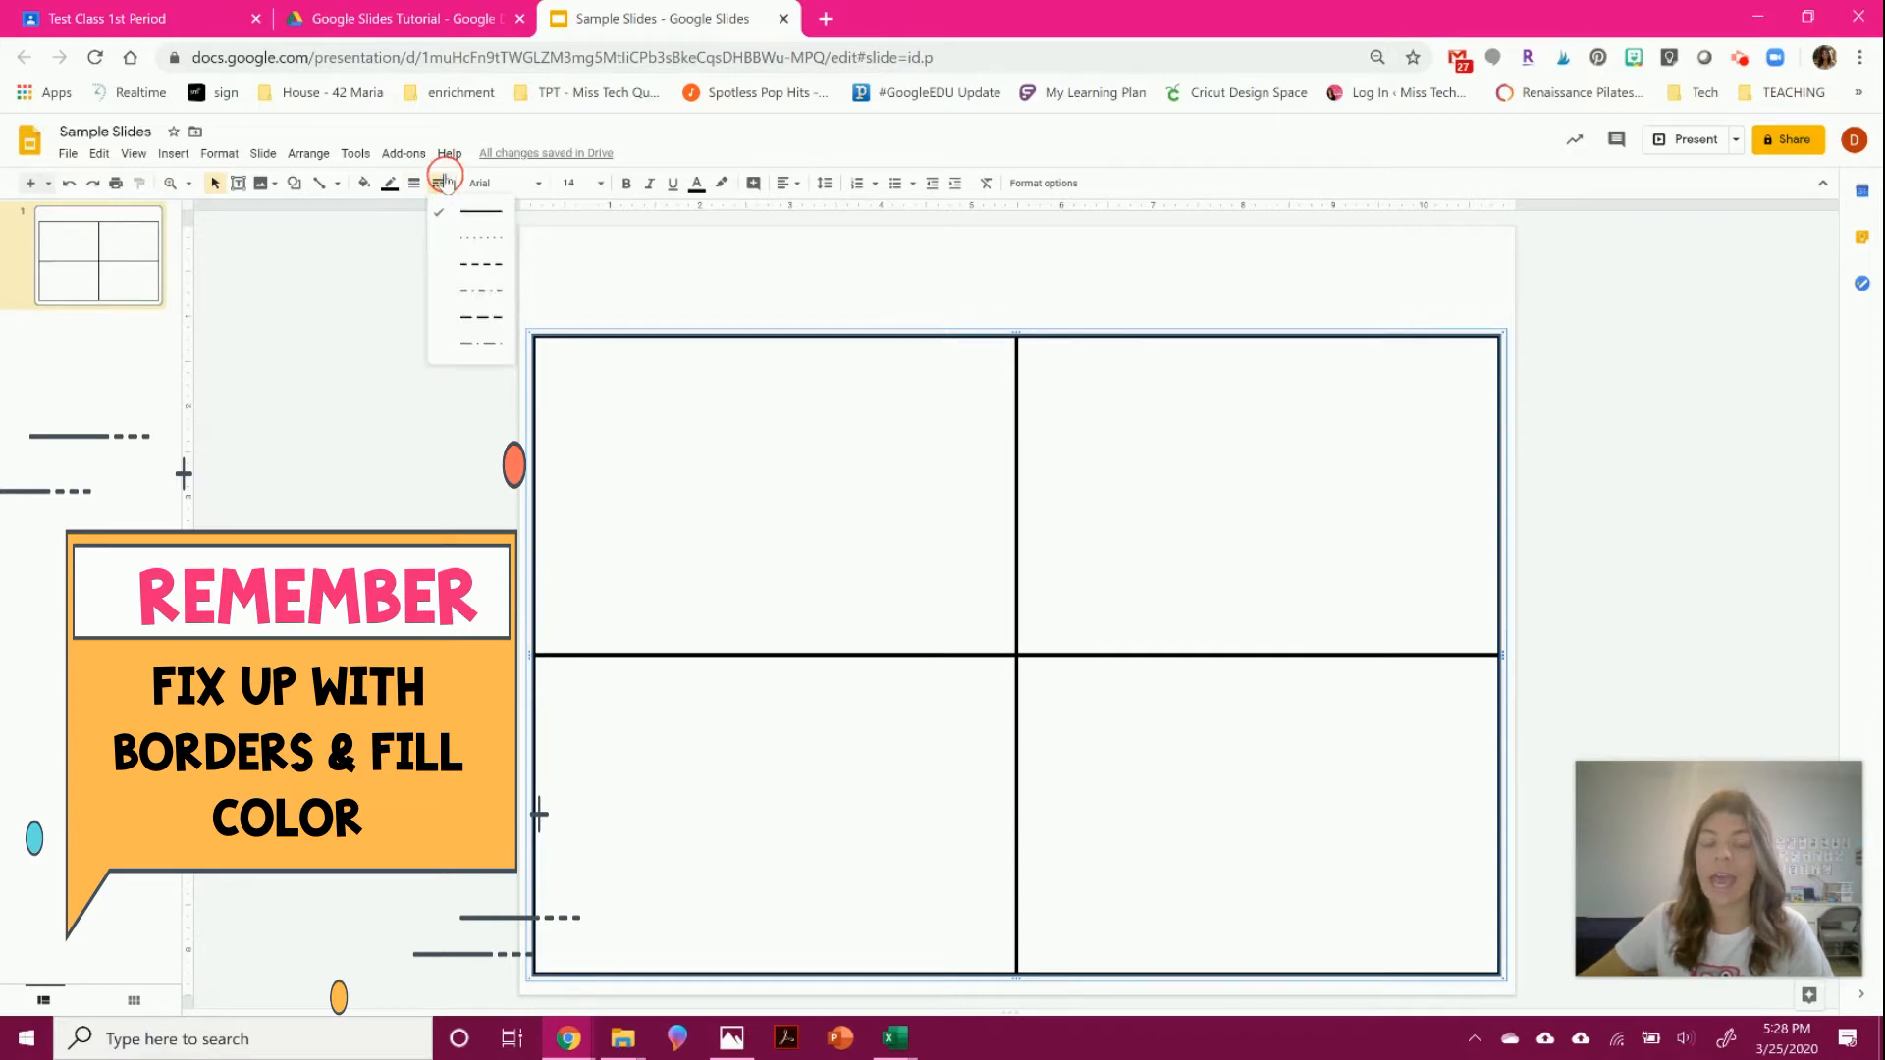
pyautogui.click(461, 237)
pyautogui.click(414, 184)
pyautogui.click(438, 184)
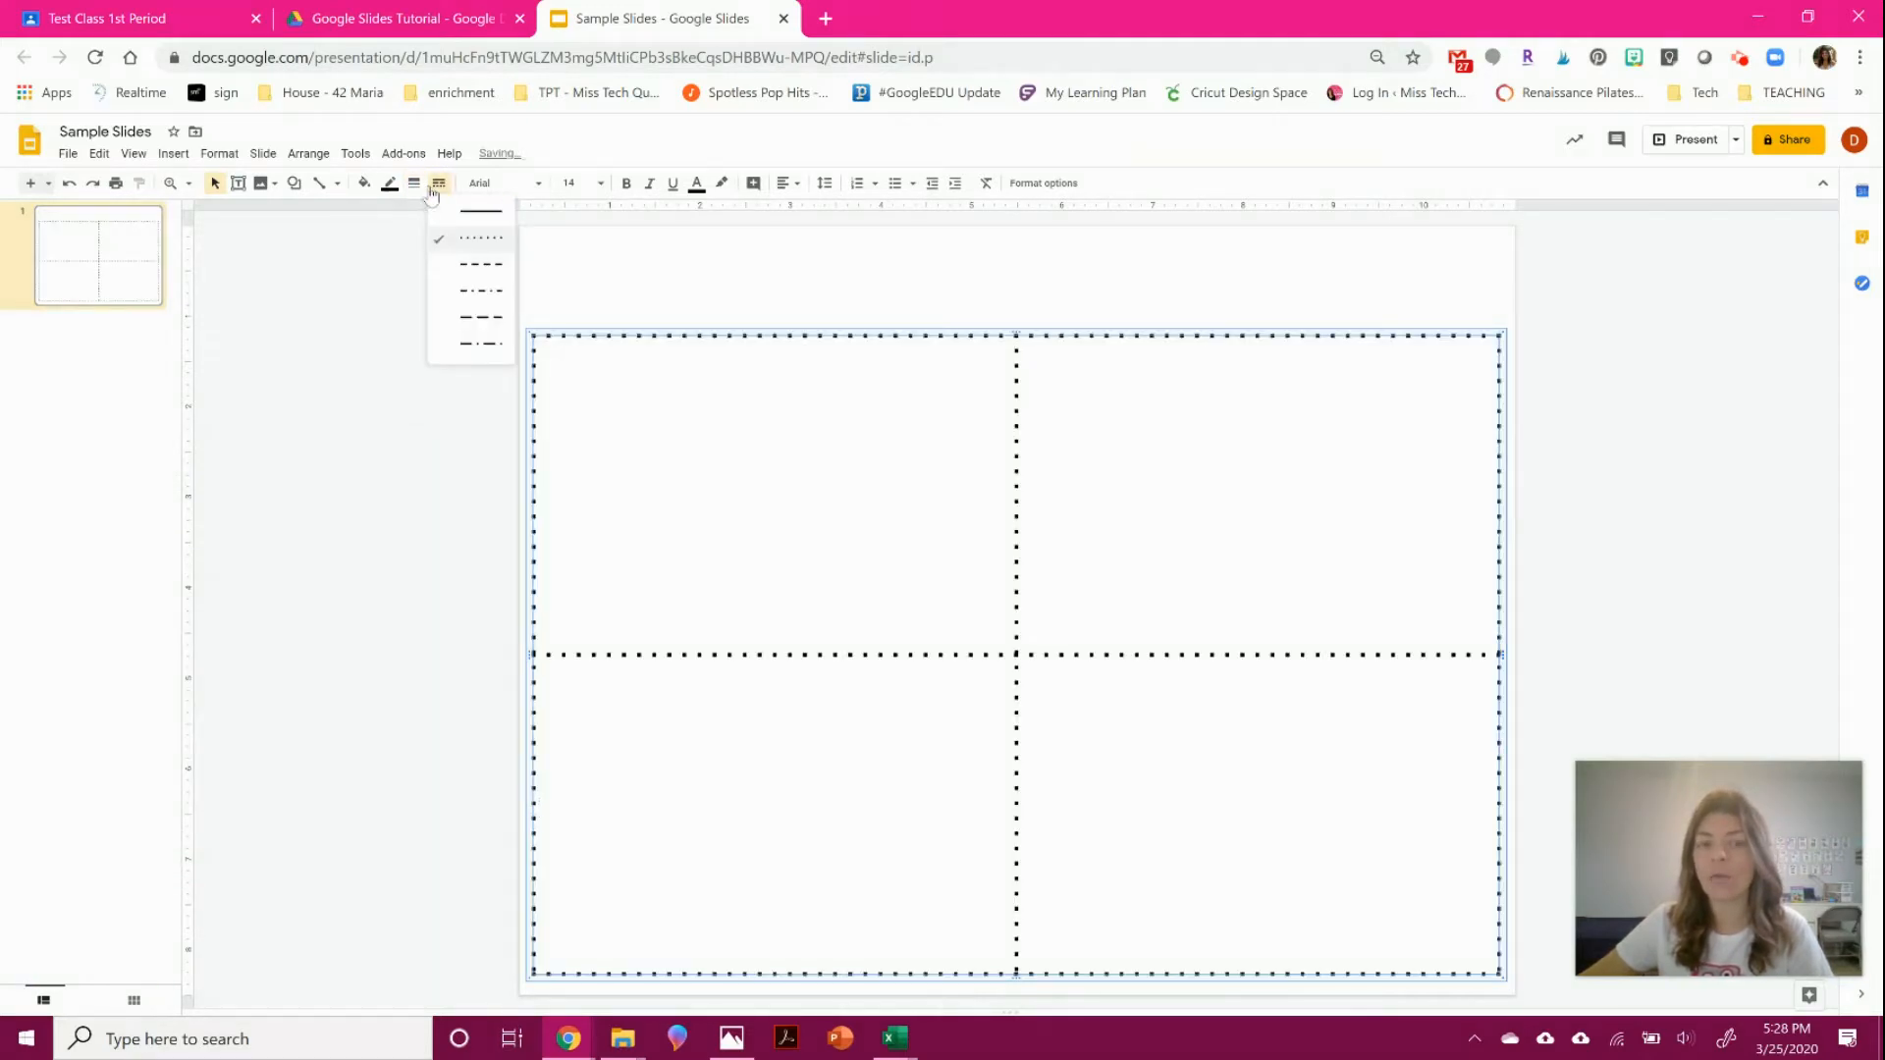
pyautogui.click(470, 301)
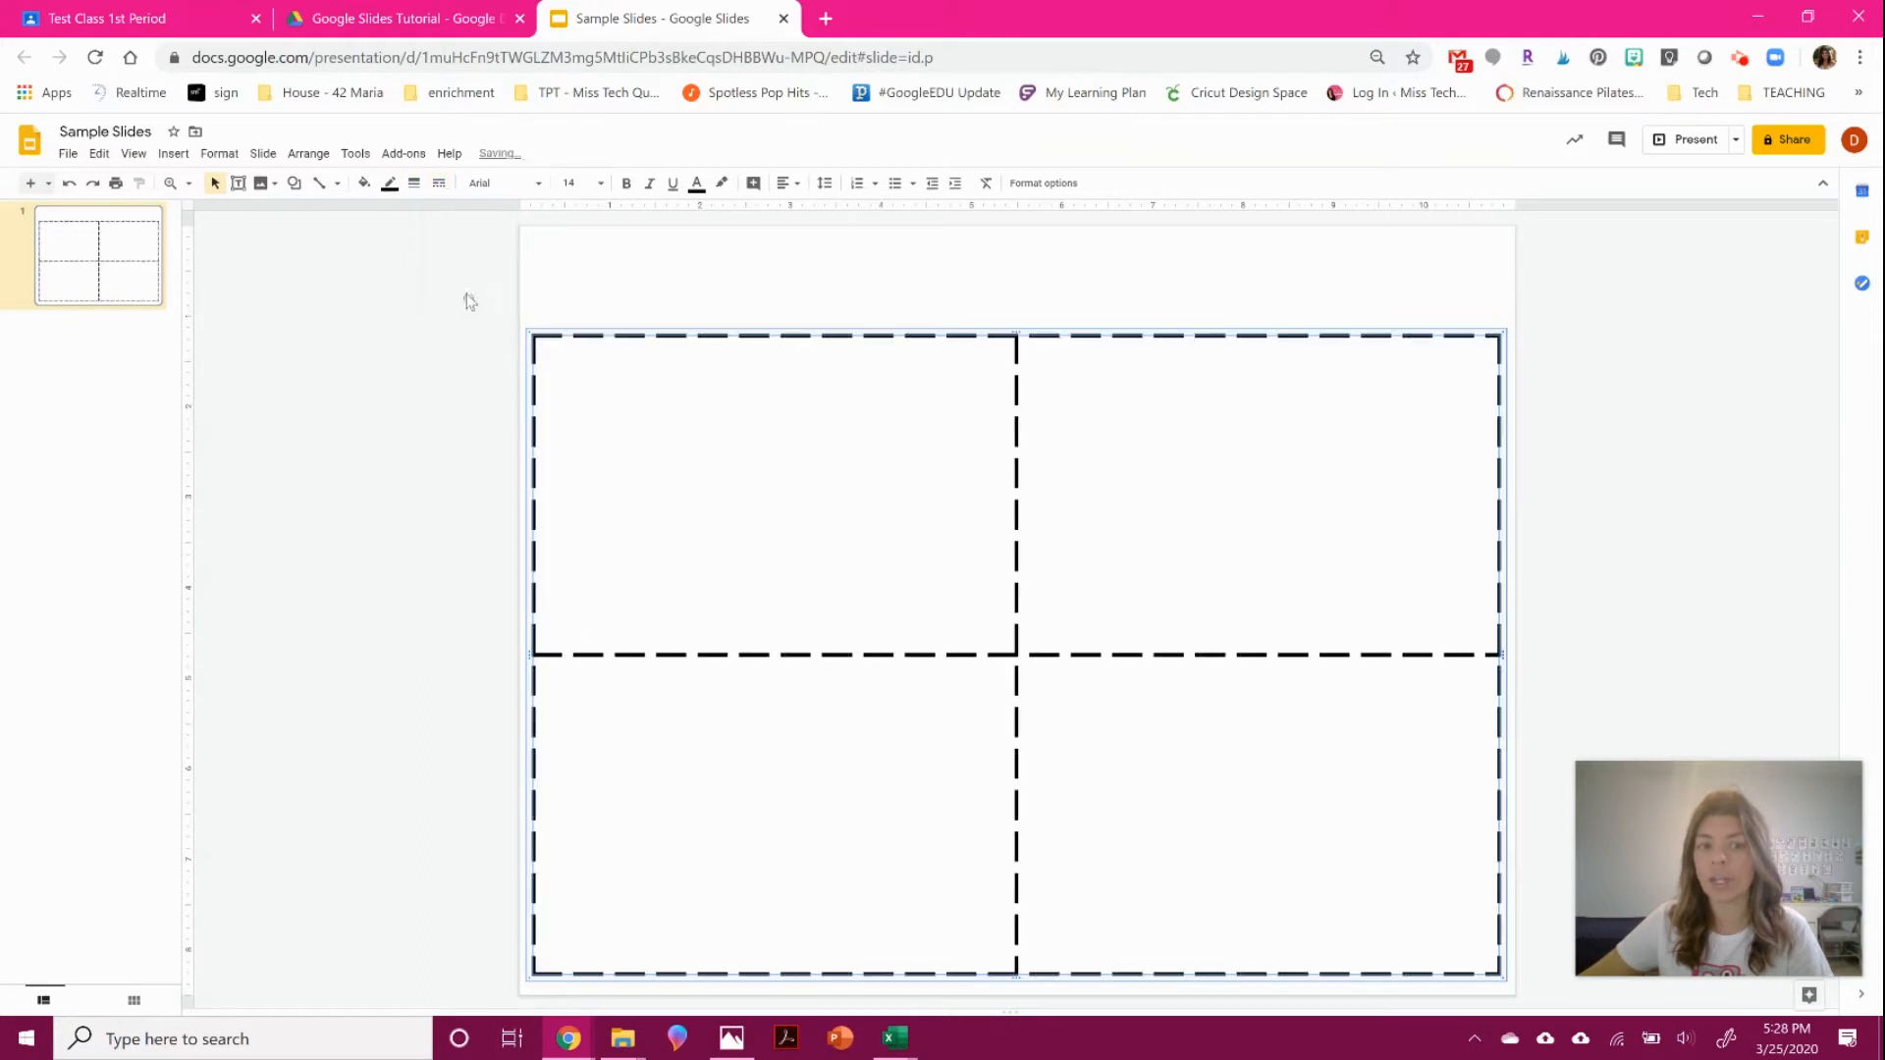
pyautogui.click(439, 183)
pyautogui.click(443, 219)
pyautogui.click(403, 320)
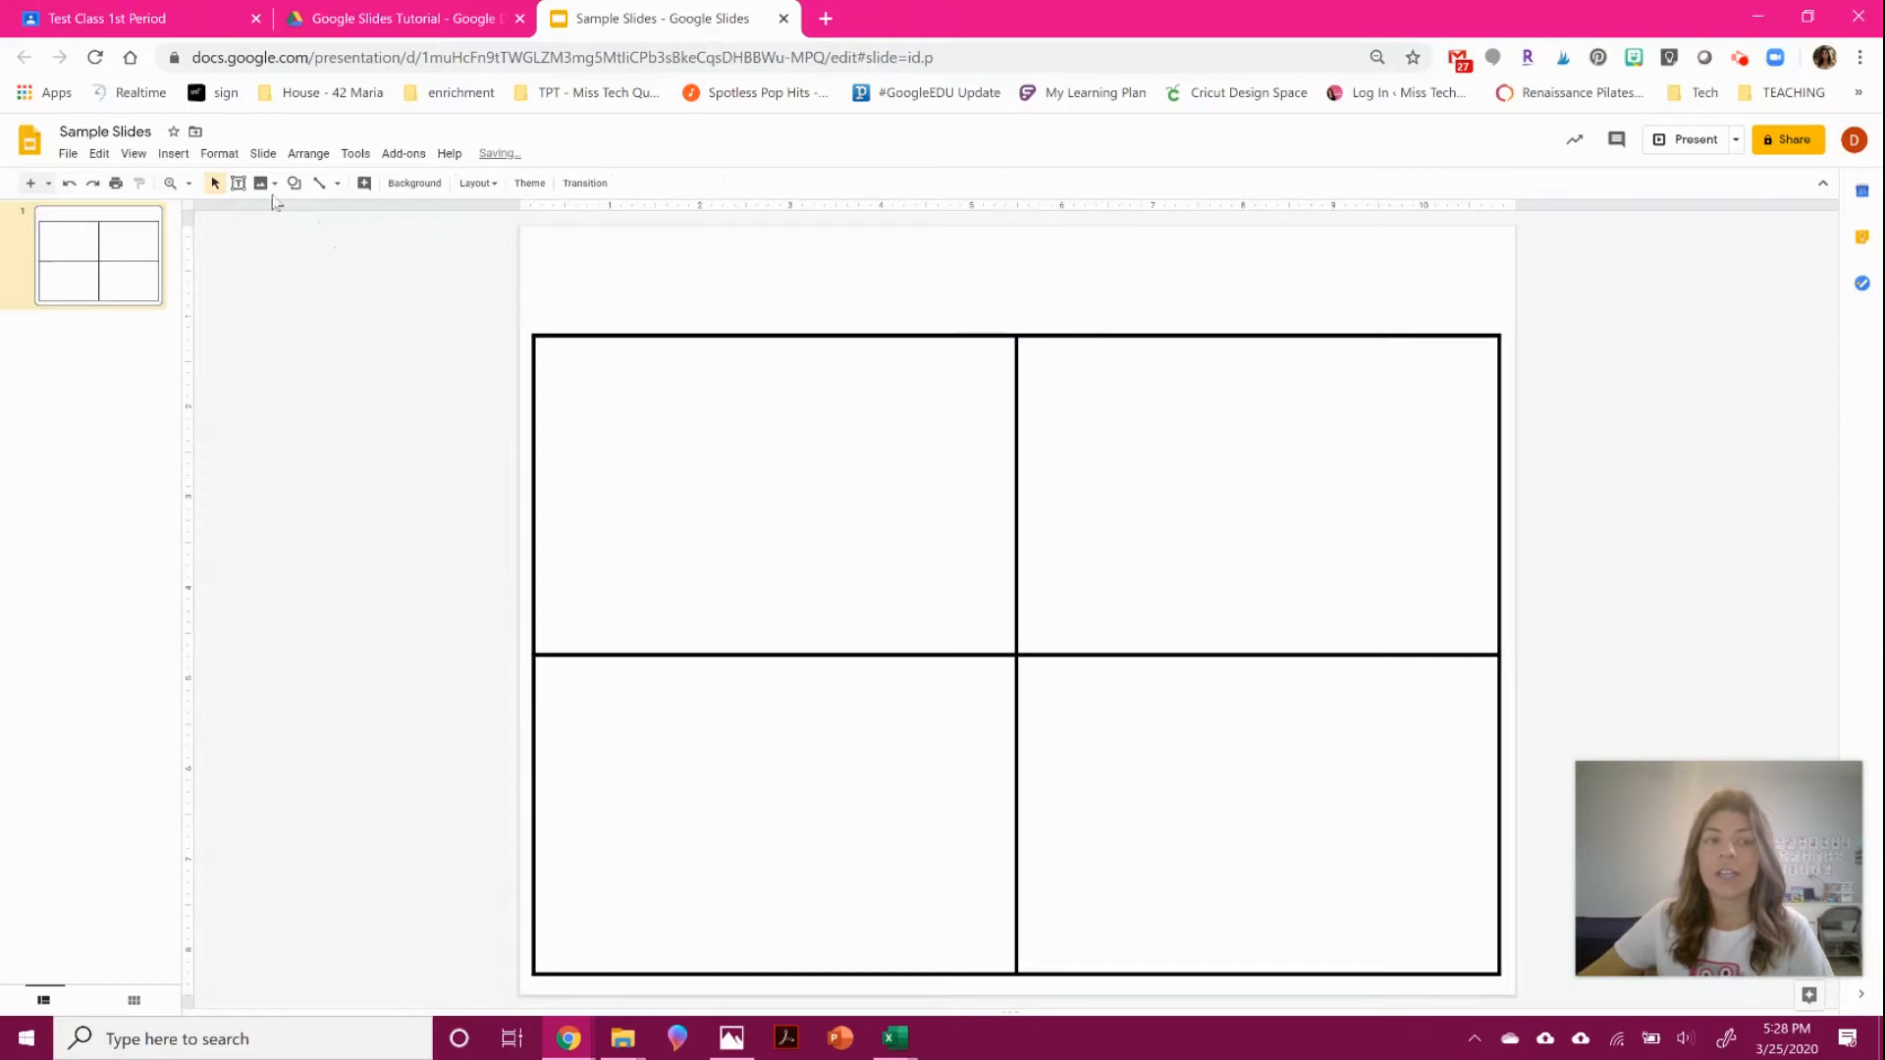
# Insert word art reading STORY REFLECTION and fit it as a wide title in the blank strip above the table.
pyautogui.click(174, 154)
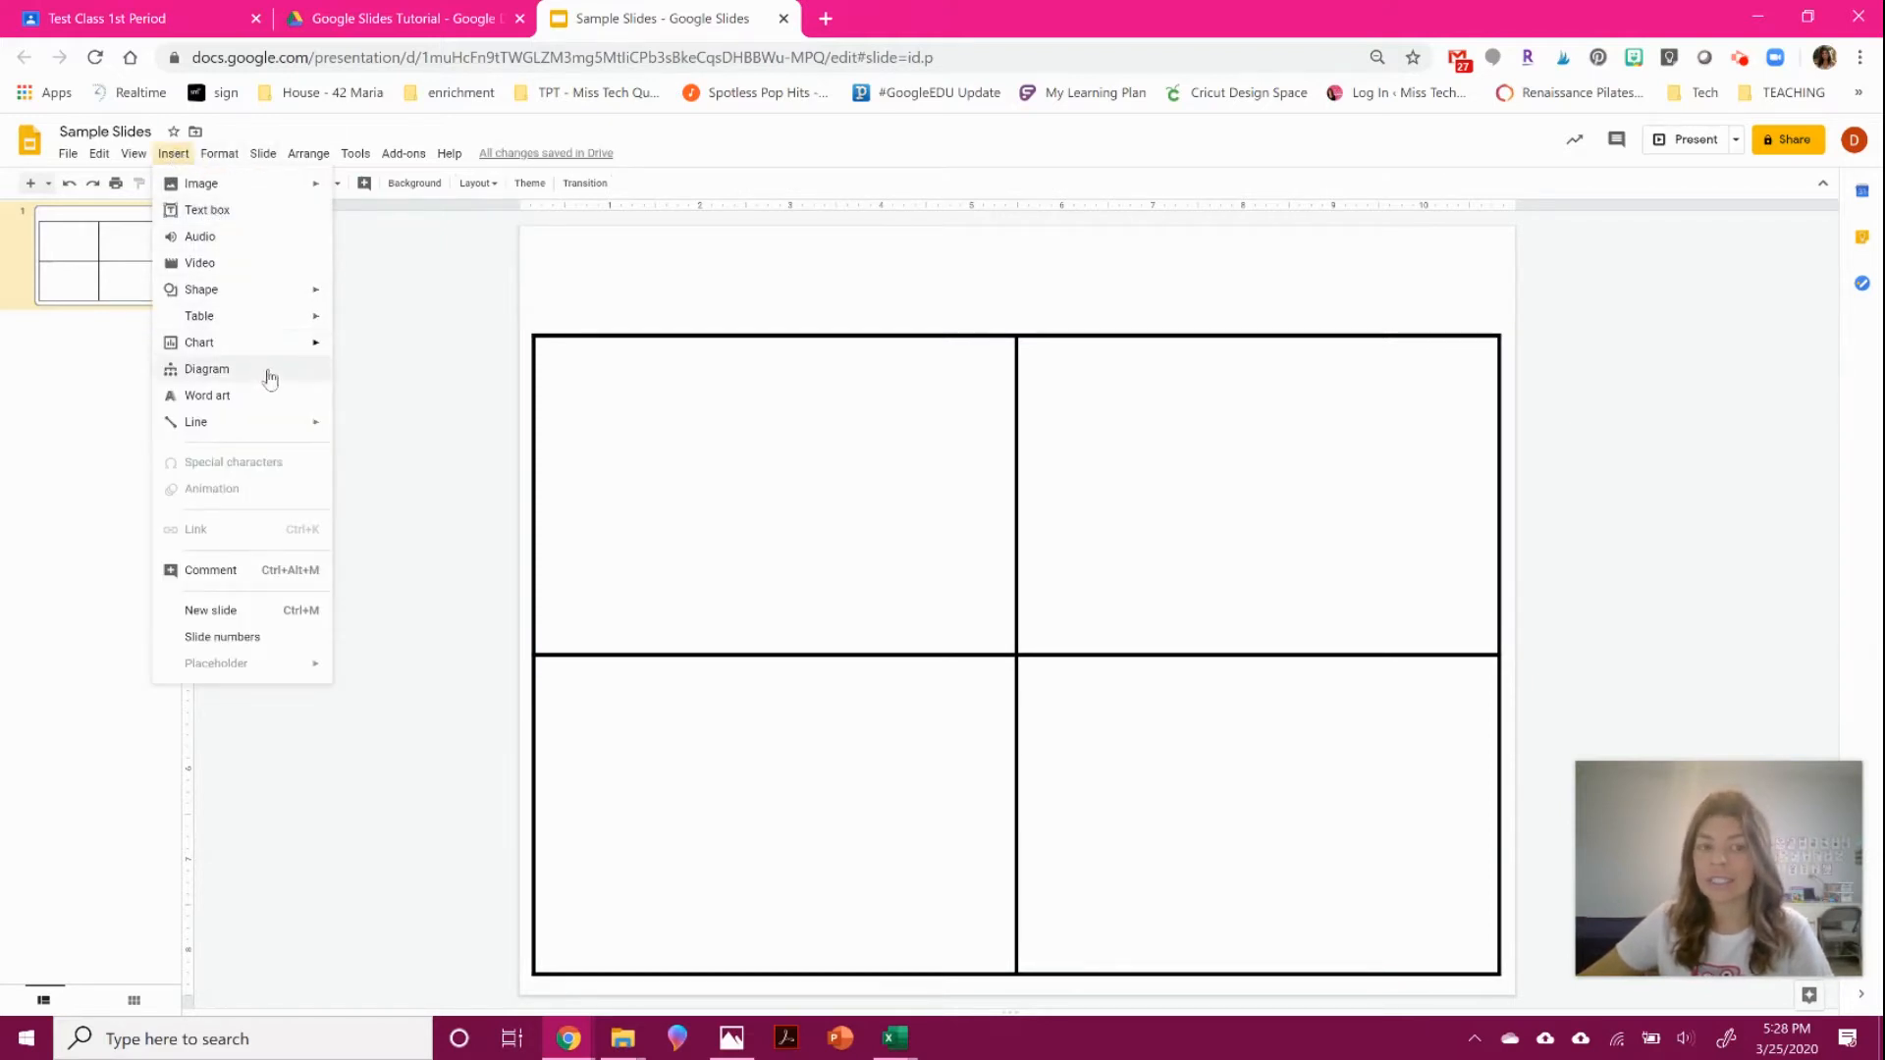
pyautogui.click(269, 396)
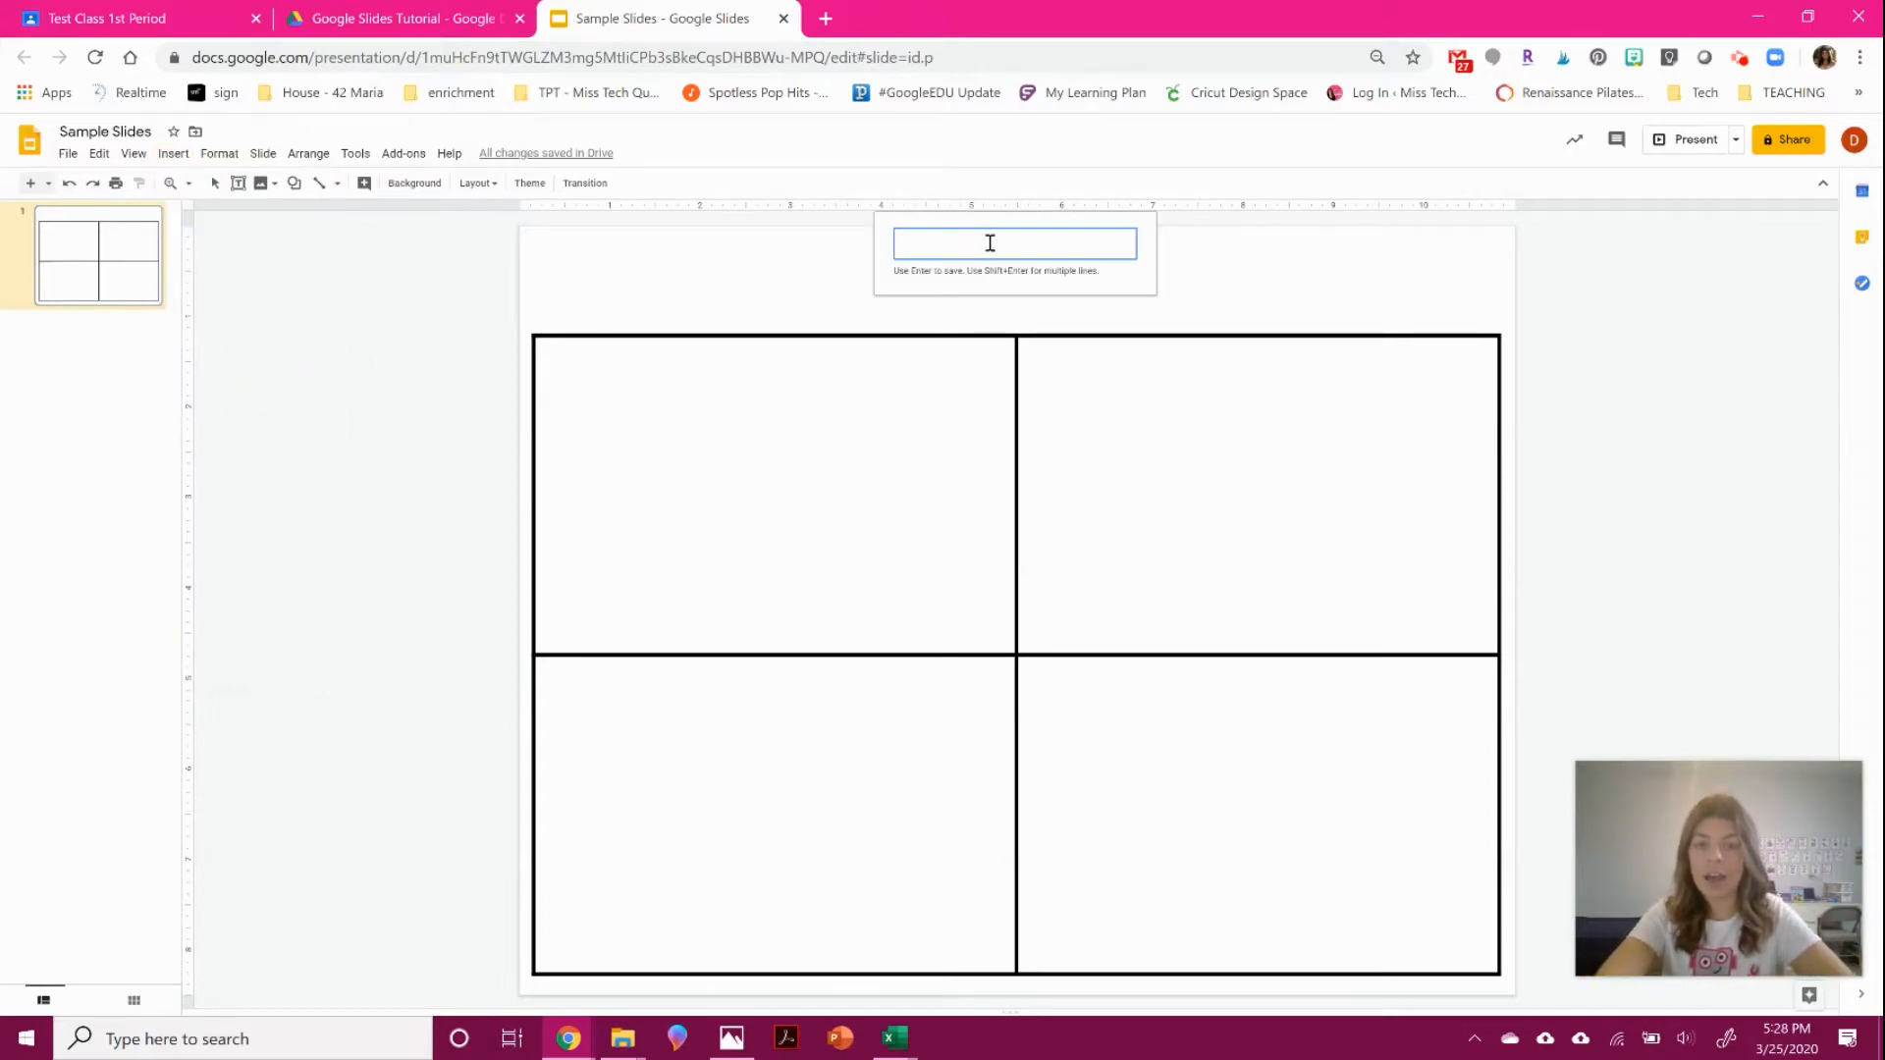
pyautogui.write('Sam')
pyautogui.press('BackSpace')
pyautogui.press('BackSpace')
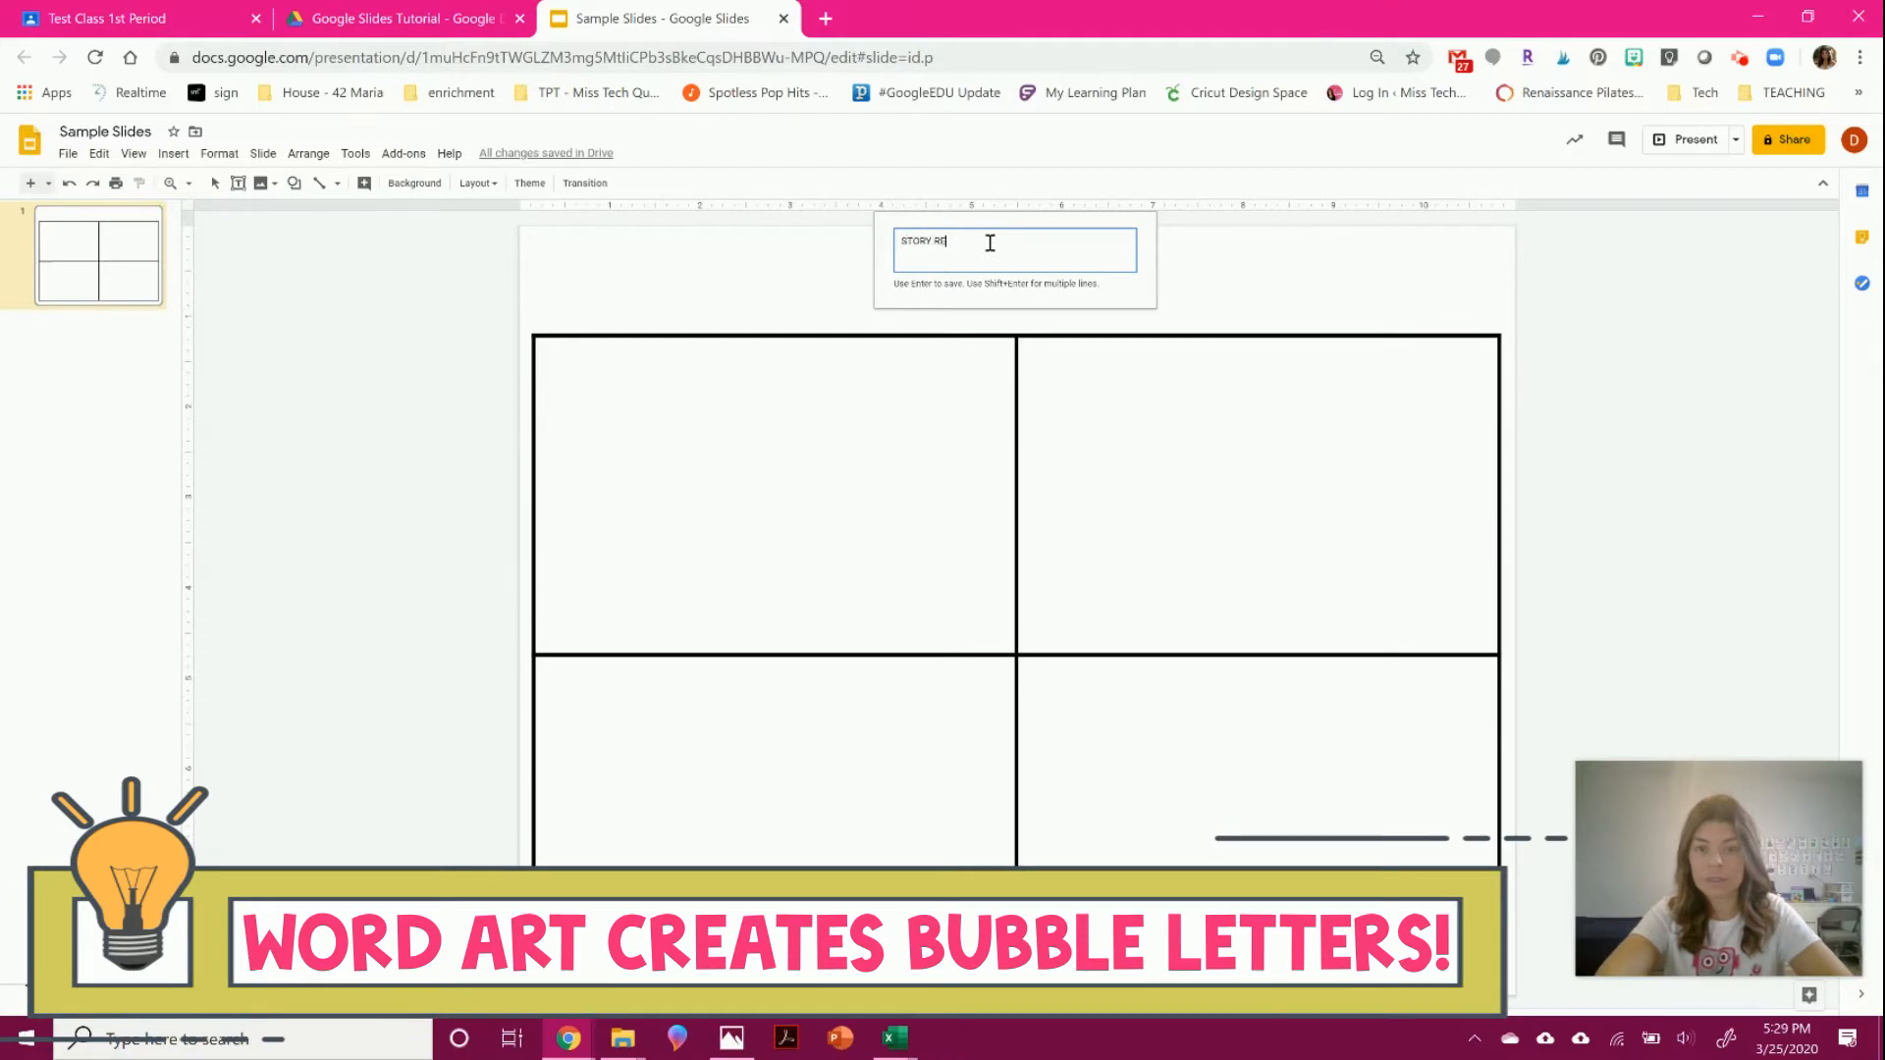
pyautogui.press('Return')
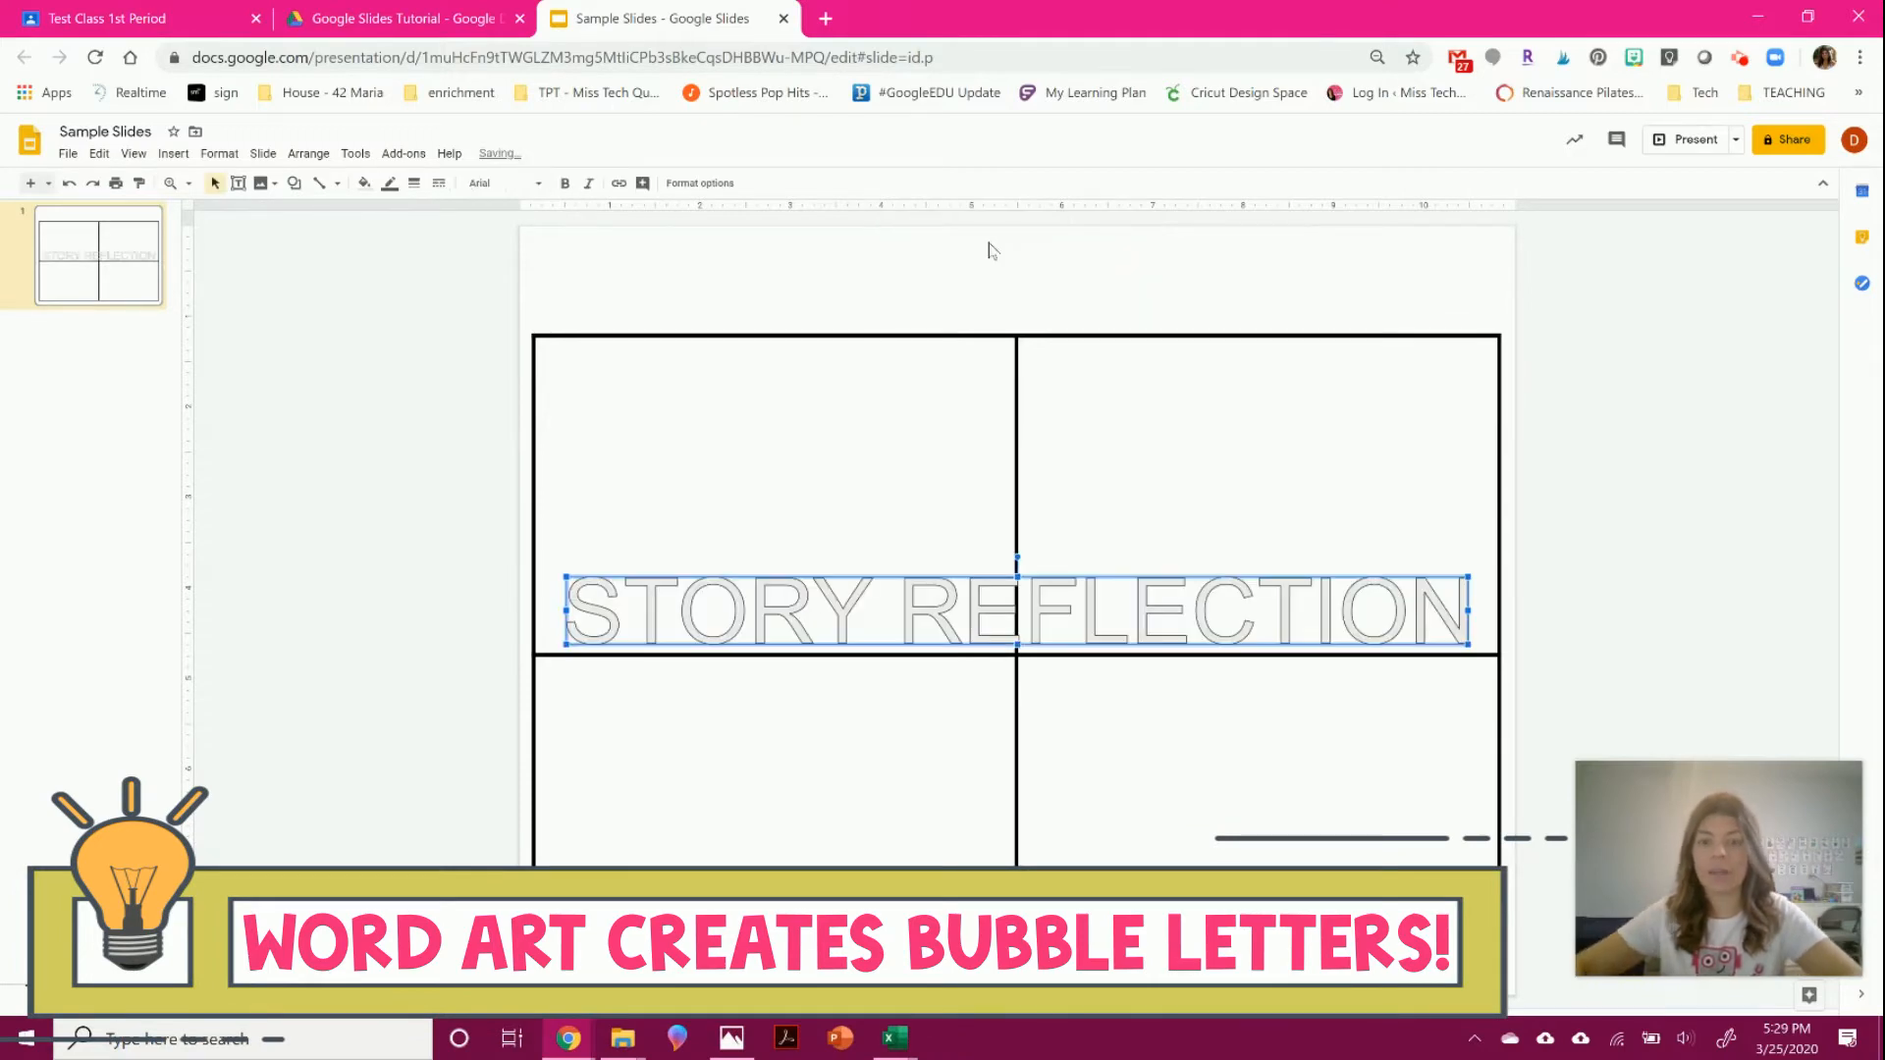
pyautogui.moveTo(1131, 611); pyautogui.dragTo(1116, 285)
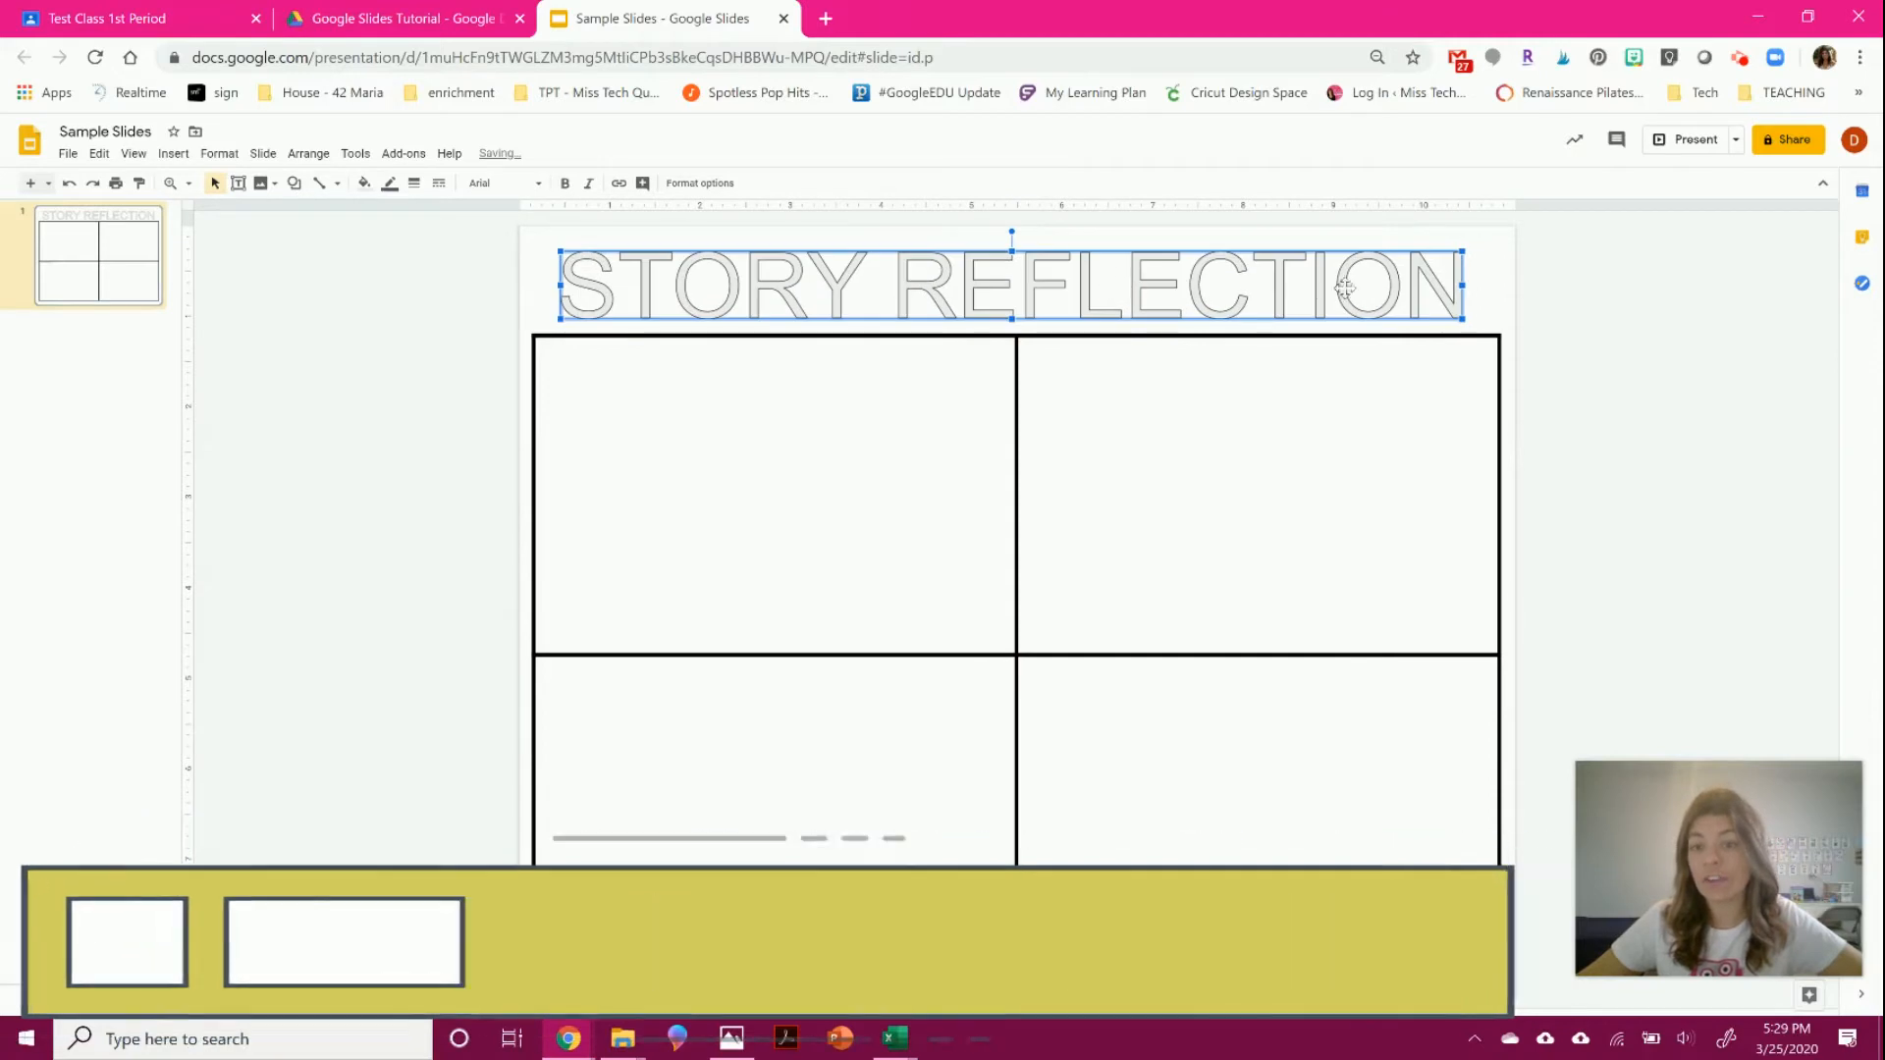
pyautogui.moveTo(1462, 319)
pyautogui.mouseDown()
pyautogui.moveTo(1242, 291)
pyautogui.moveTo(1479, 312)
pyautogui.mouseUp()
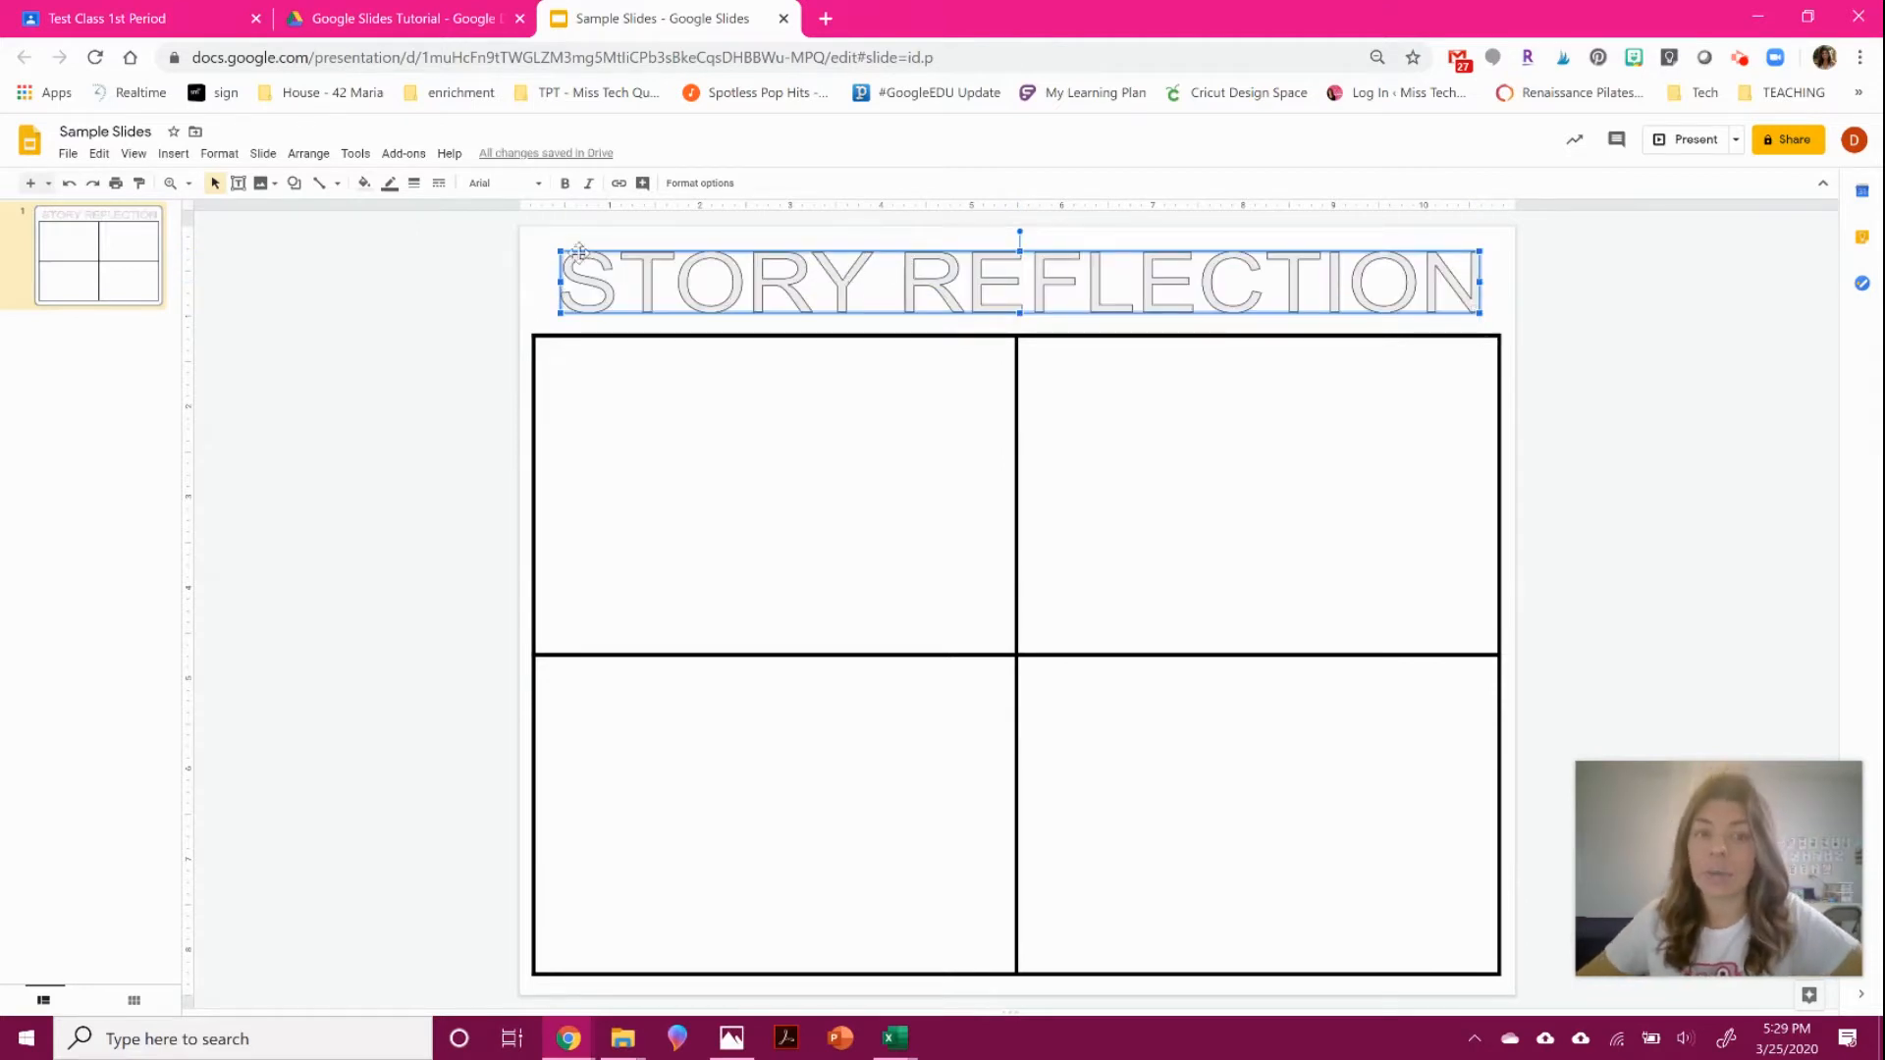
# Try a teal radial preset gradient fill on the word art title.
pyautogui.click(364, 184)
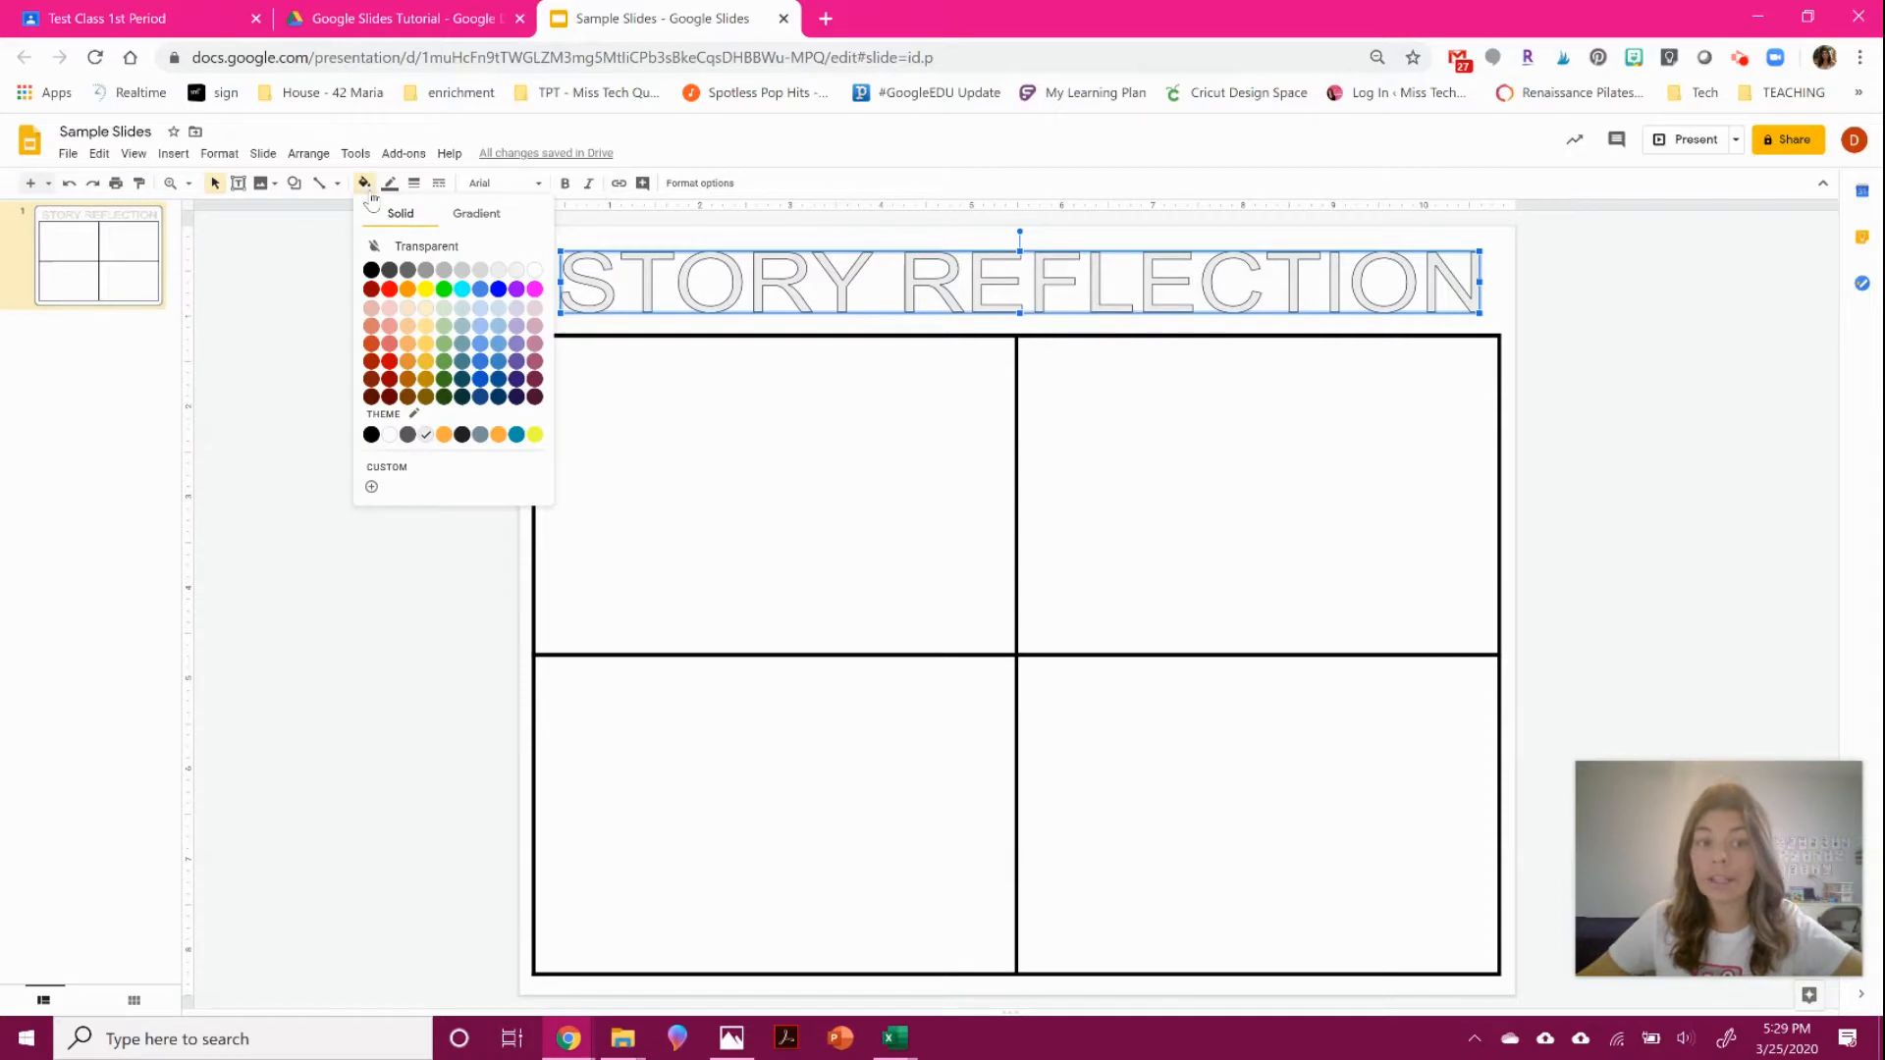
pyautogui.click(491, 215)
pyautogui.click(481, 408)
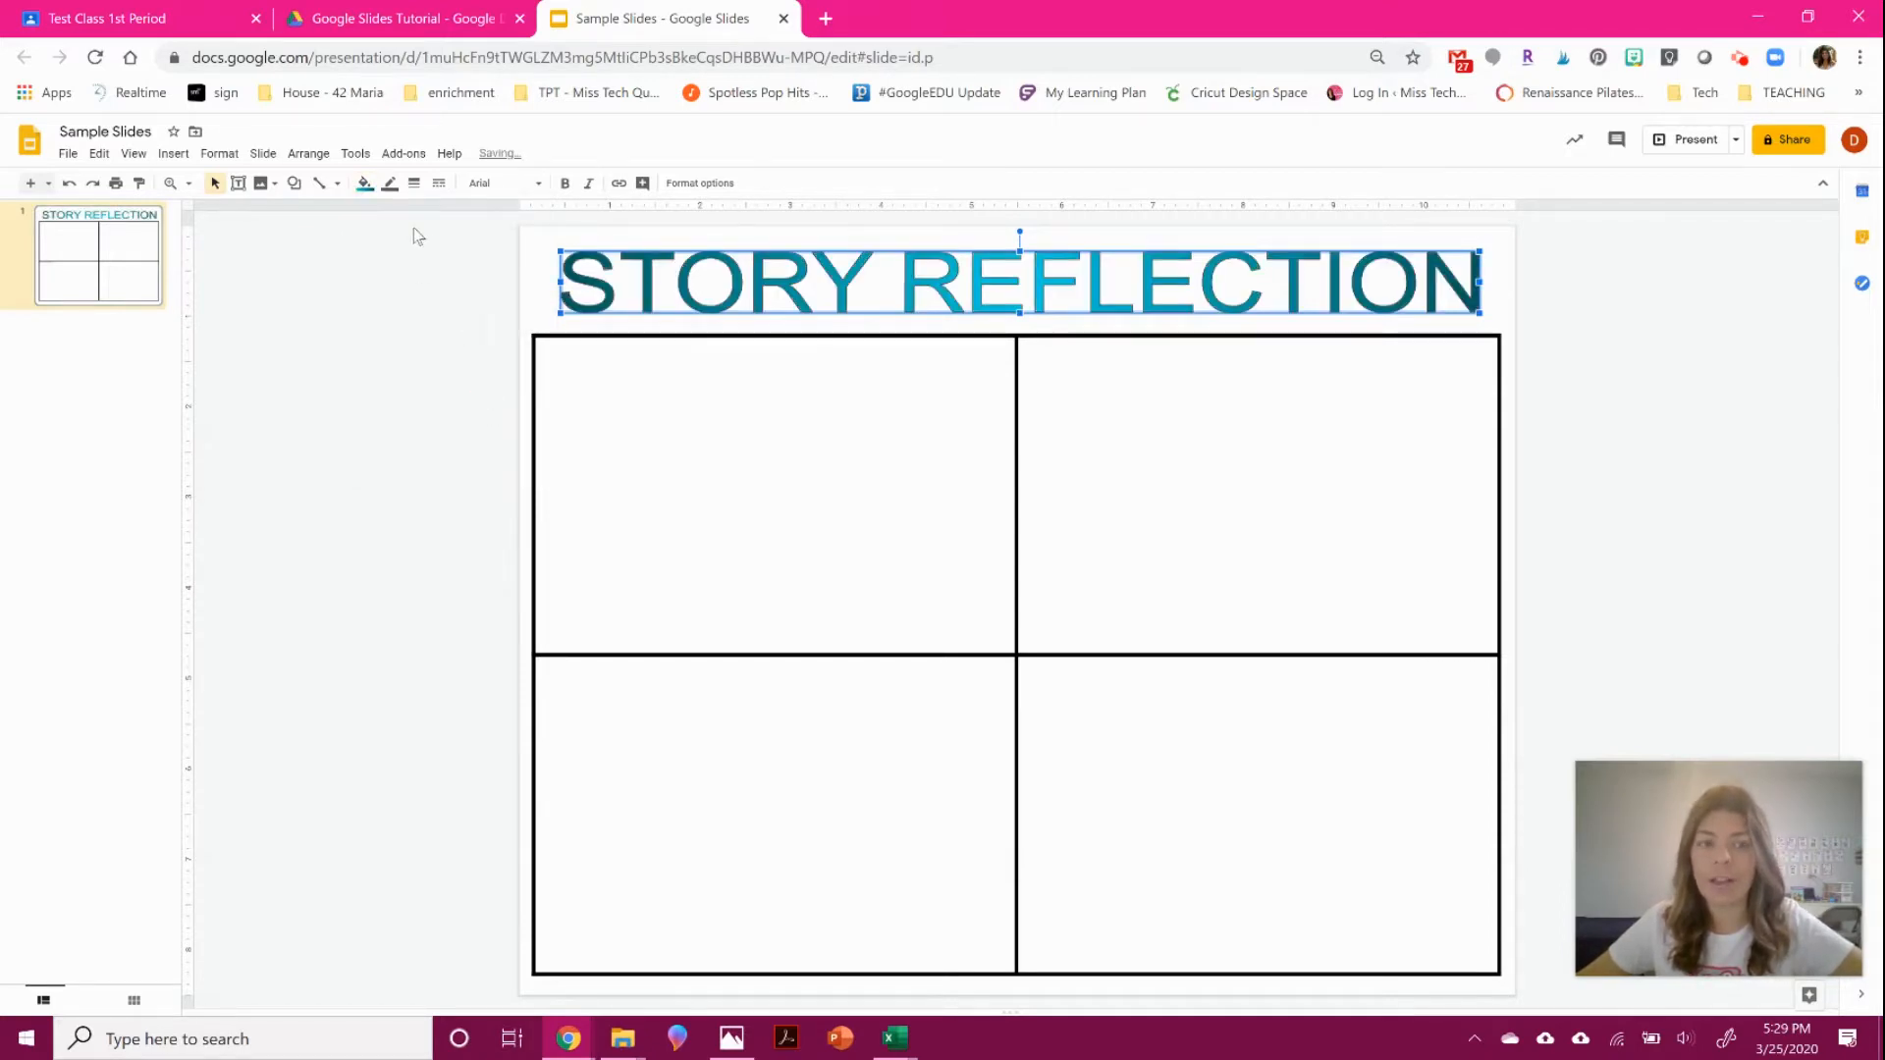
# Give the title the yellow radial preset gradient and customize its stops to magenta at the start and white at the end.
pyautogui.click(364, 183)
pyautogui.click(502, 408)
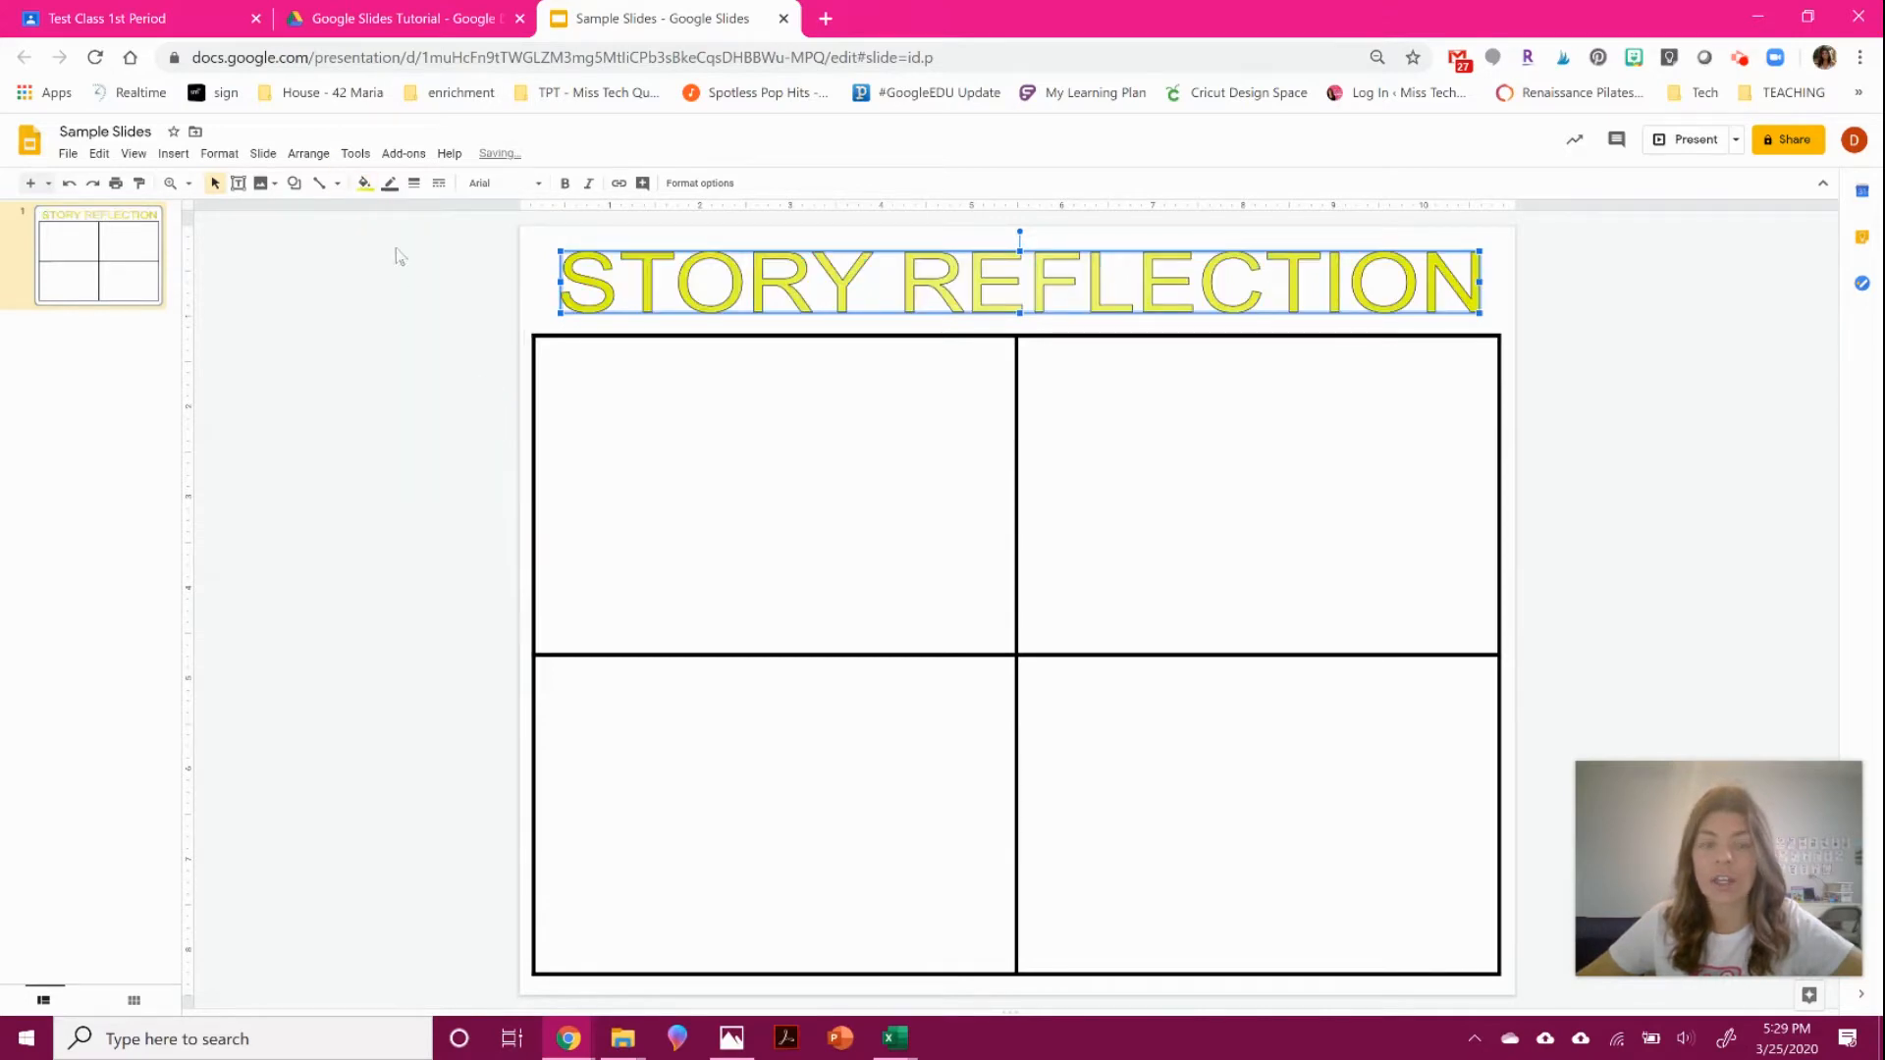
pyautogui.click(364, 187)
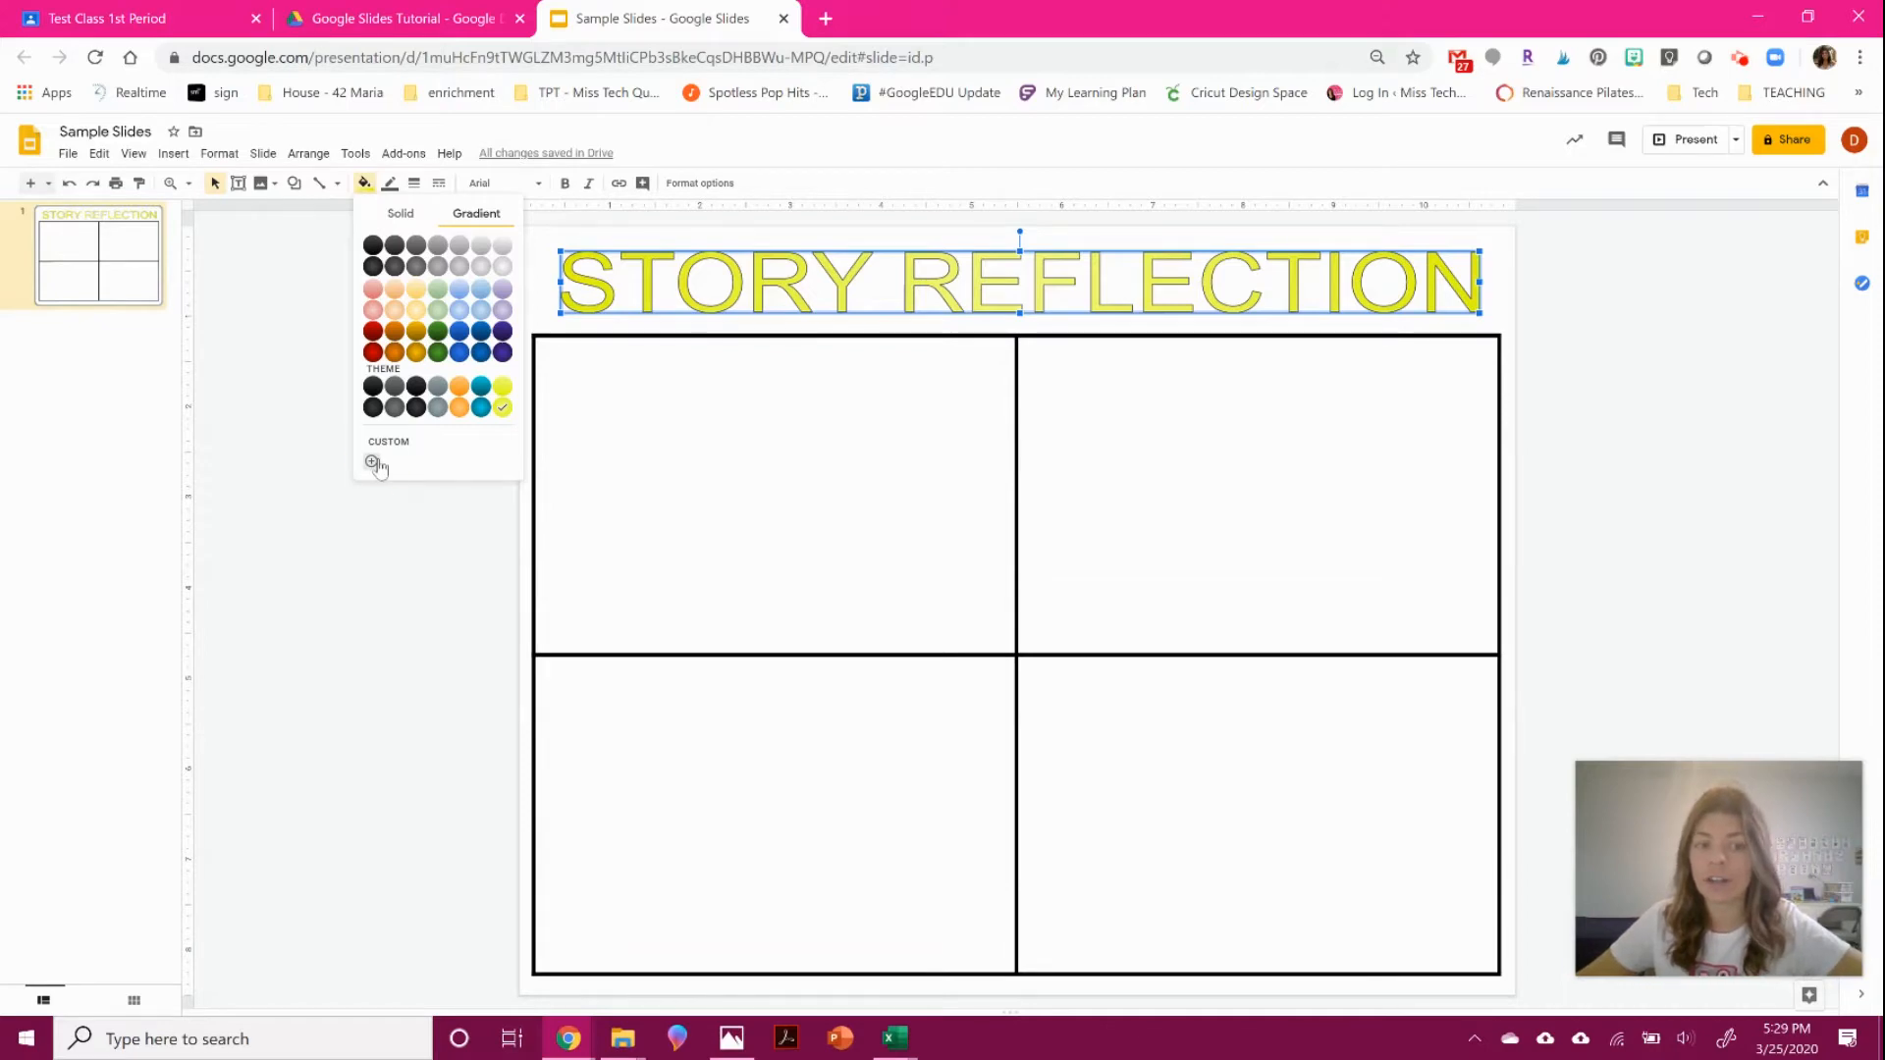
pyautogui.click(373, 462)
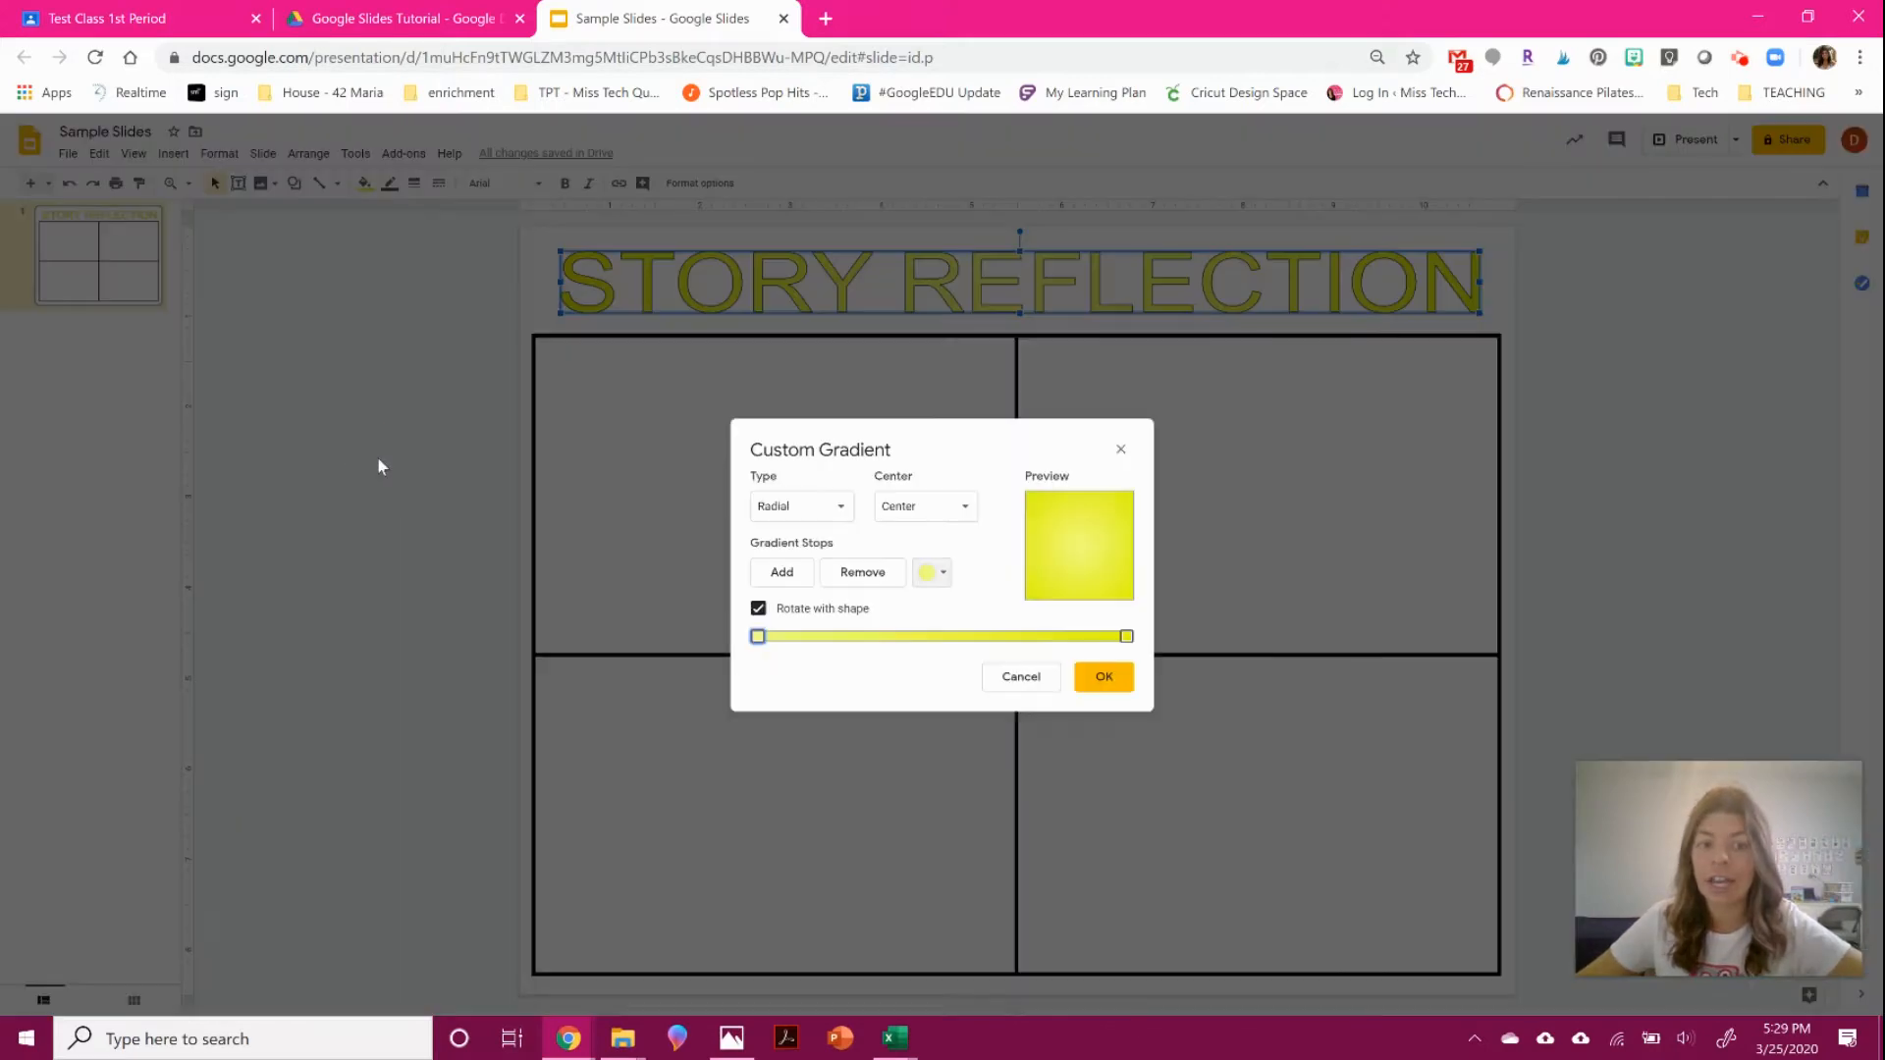
pyautogui.click(929, 573)
pyautogui.click(1103, 658)
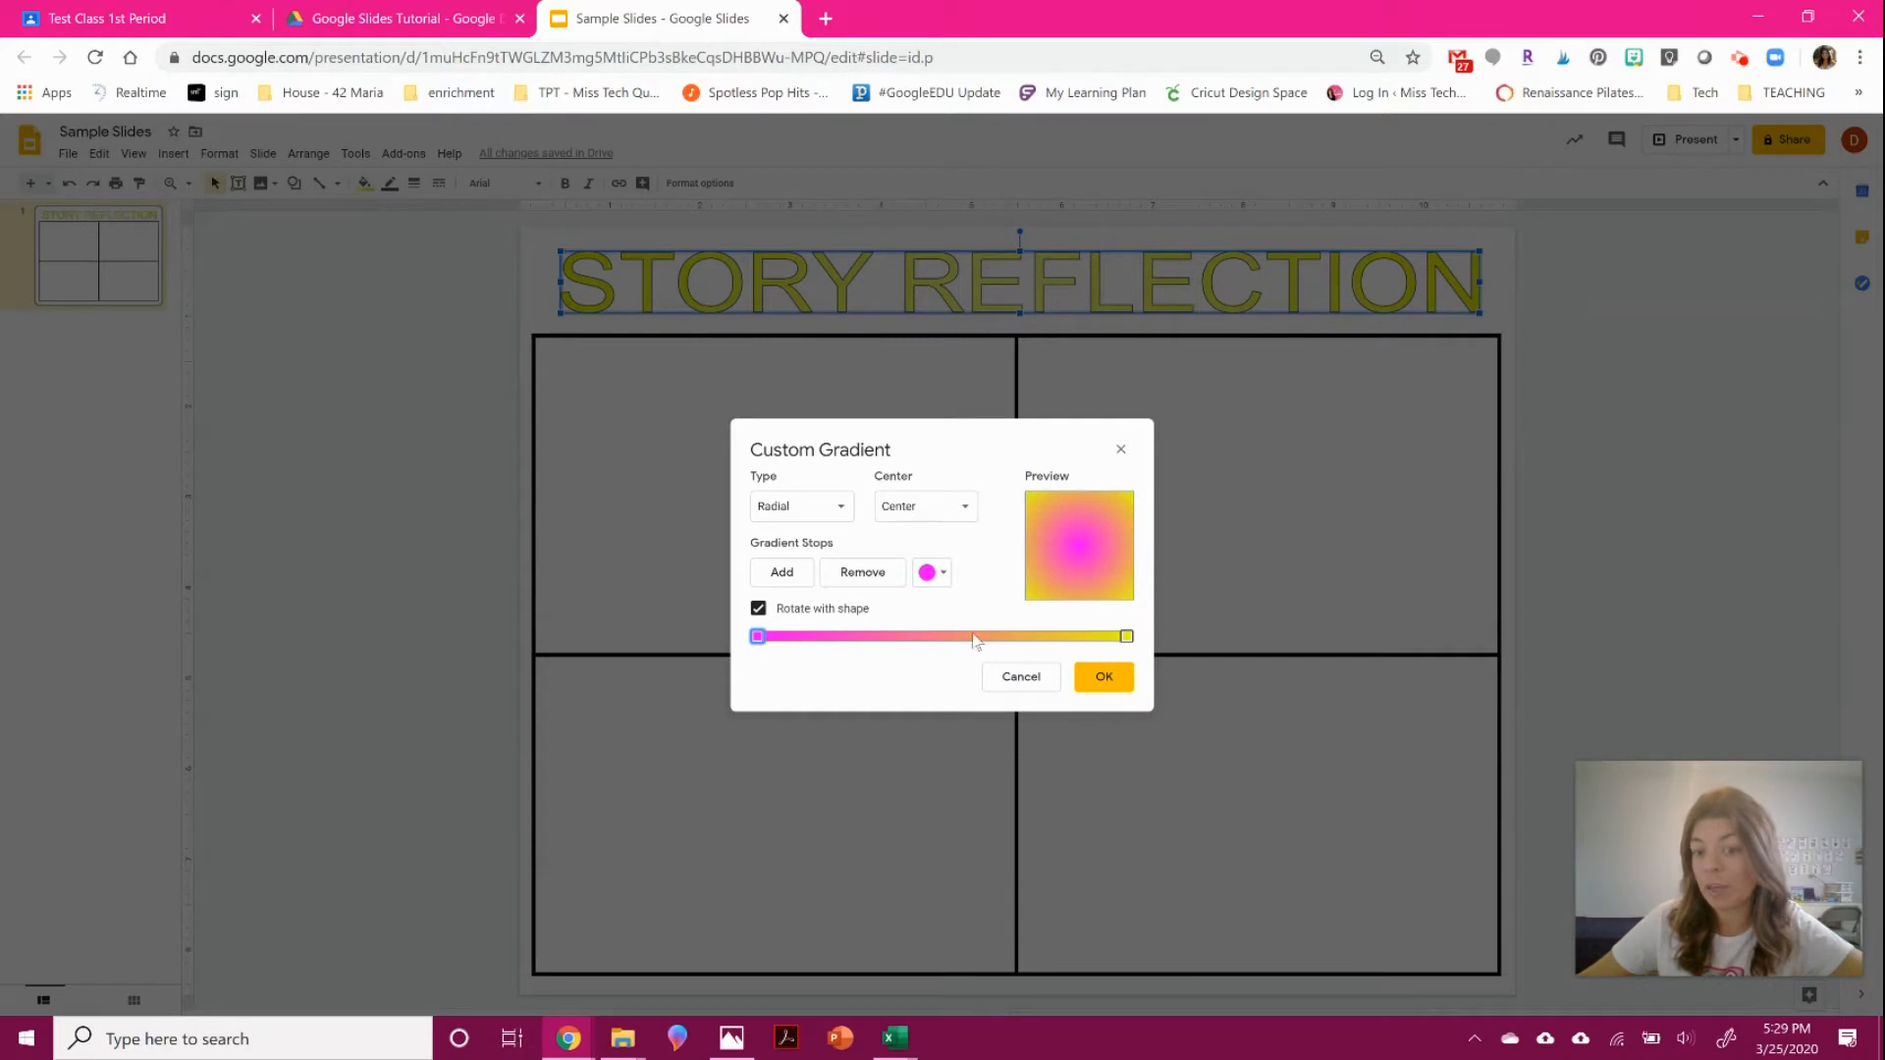
pyautogui.click(1125, 636)
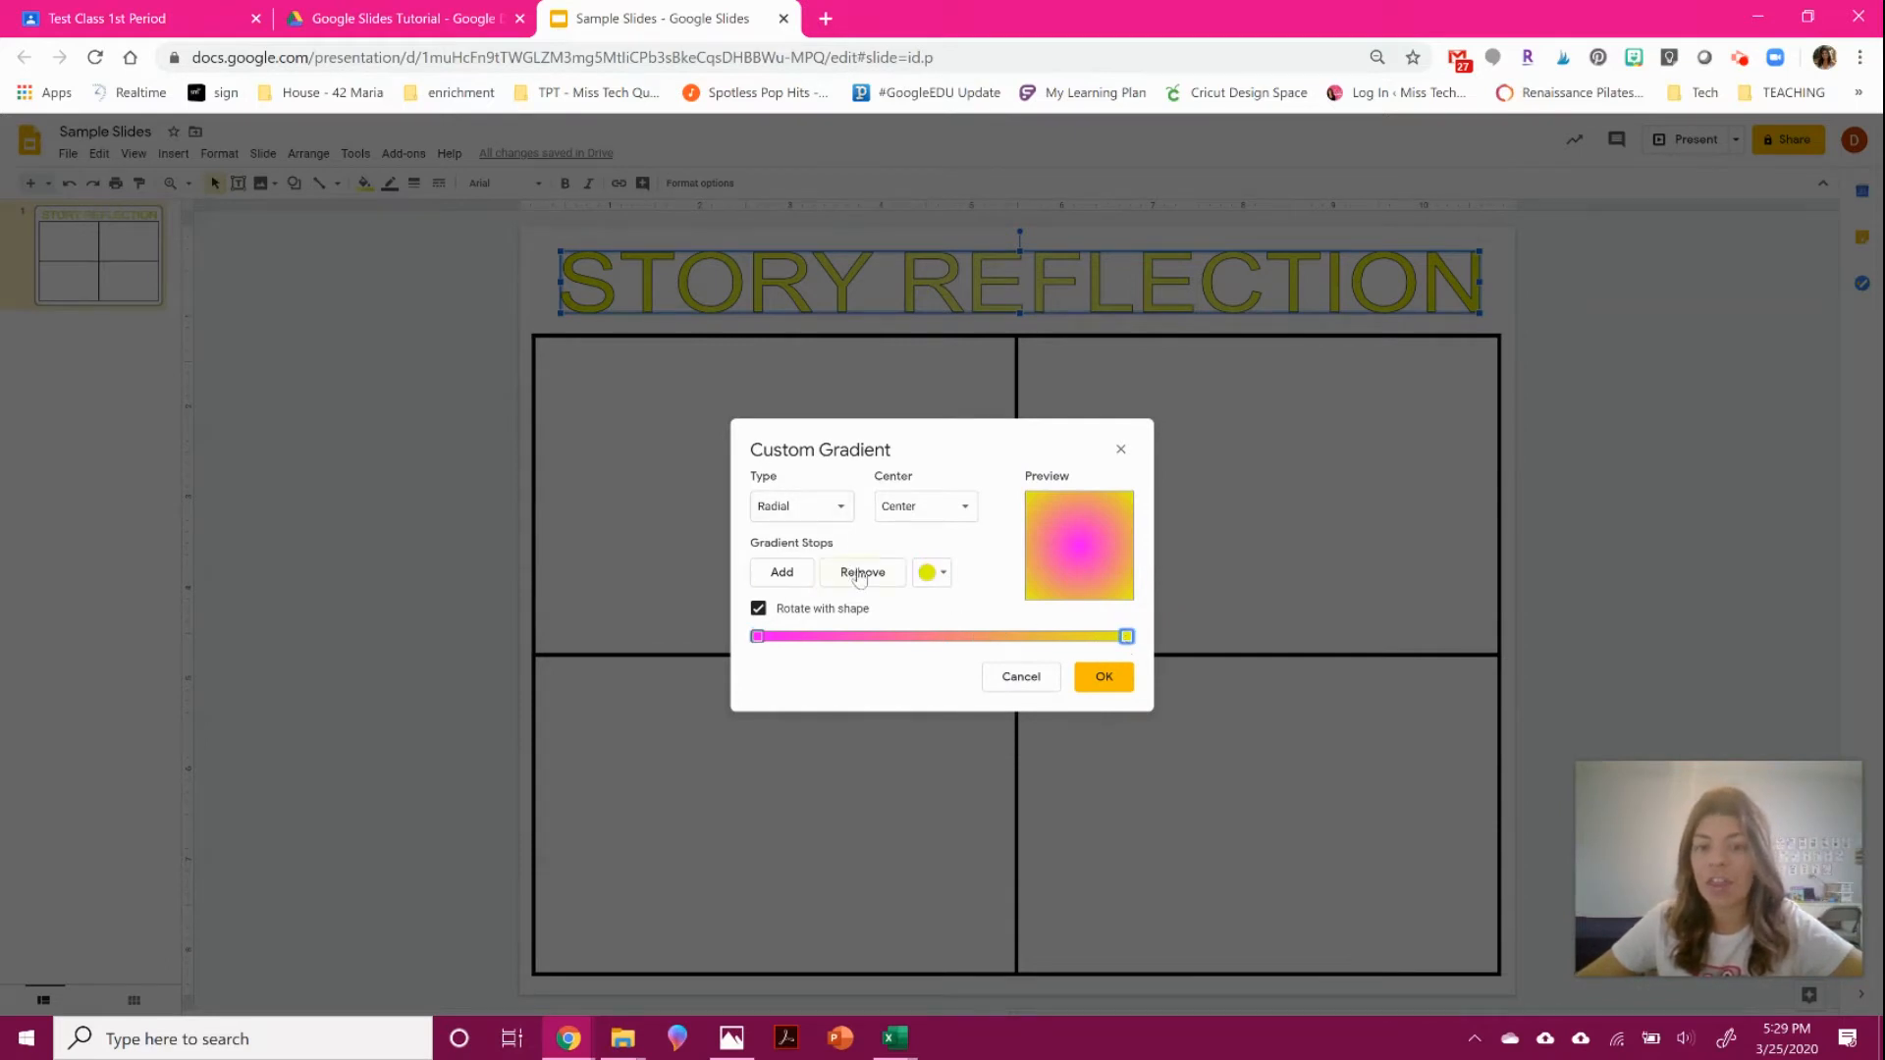
pyautogui.click(929, 572)
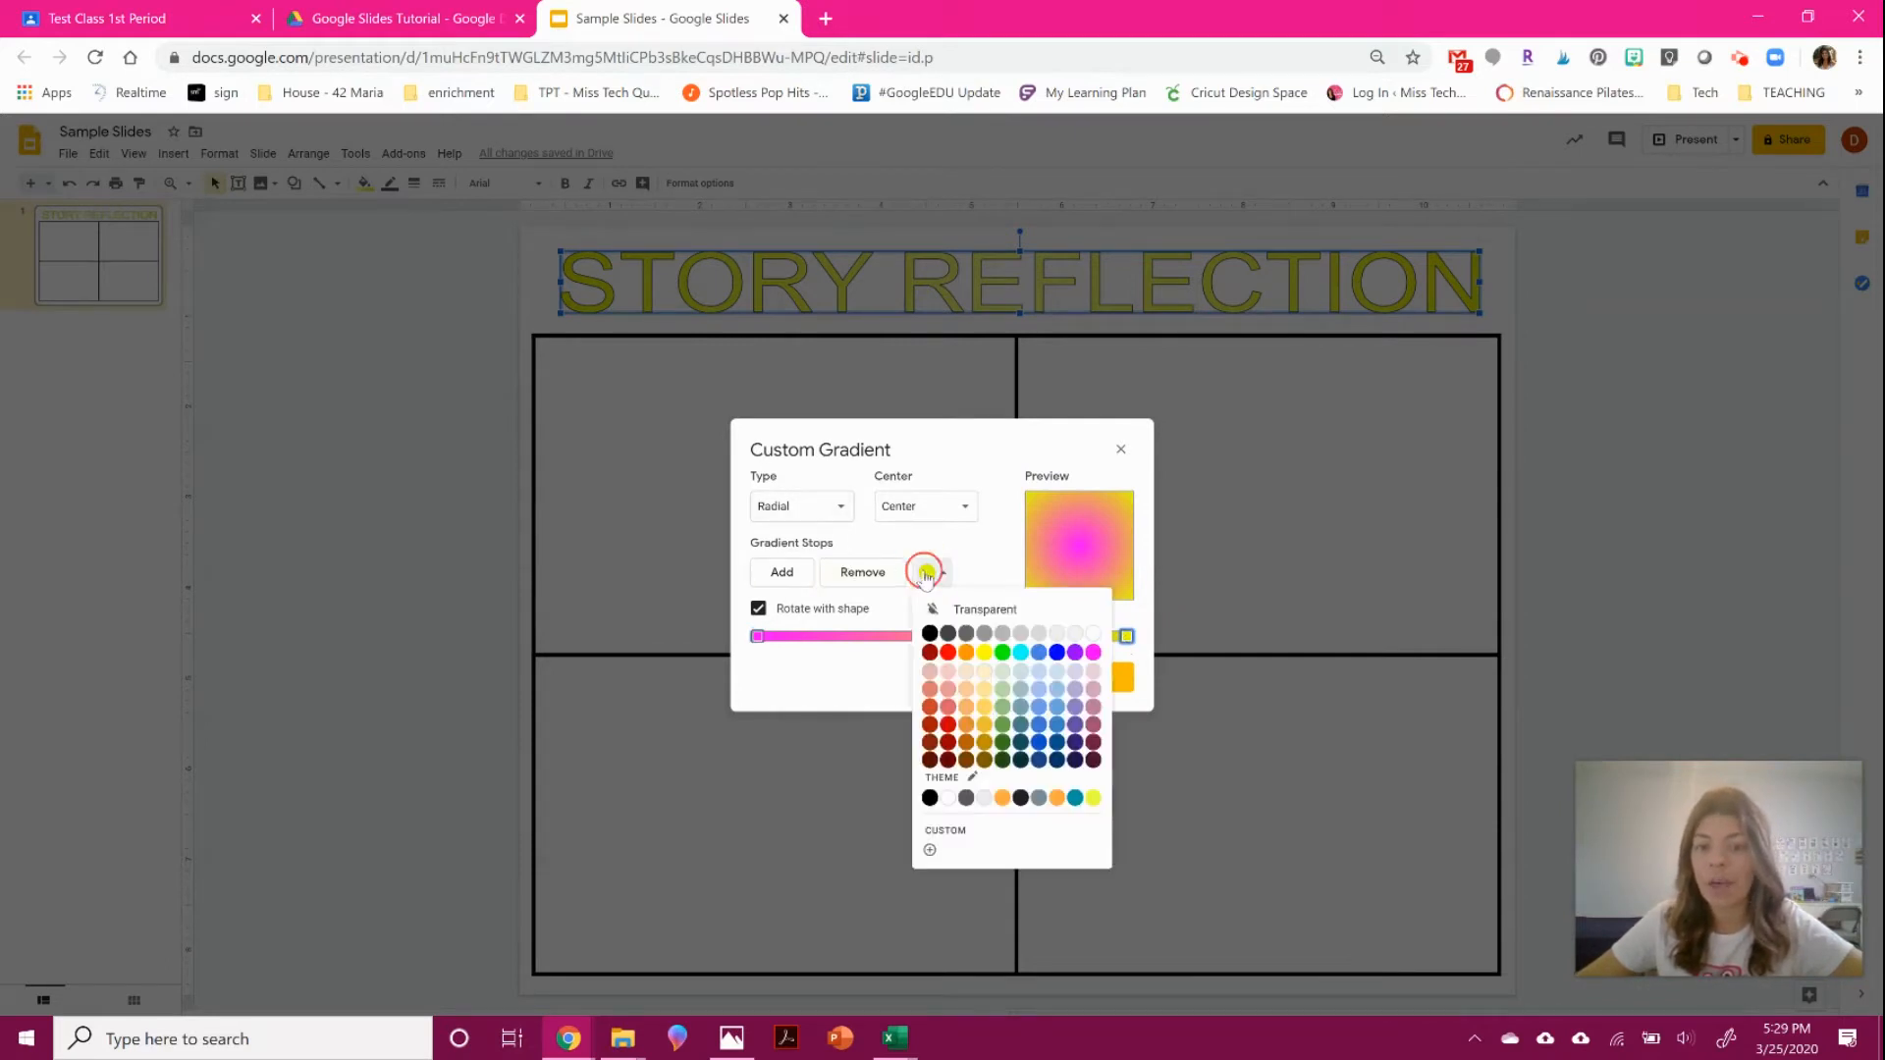
pyautogui.click(1093, 634)
pyautogui.click(1070, 639)
pyautogui.moveTo(1123, 640); pyautogui.dragTo(991, 636)
pyautogui.click(1075, 638)
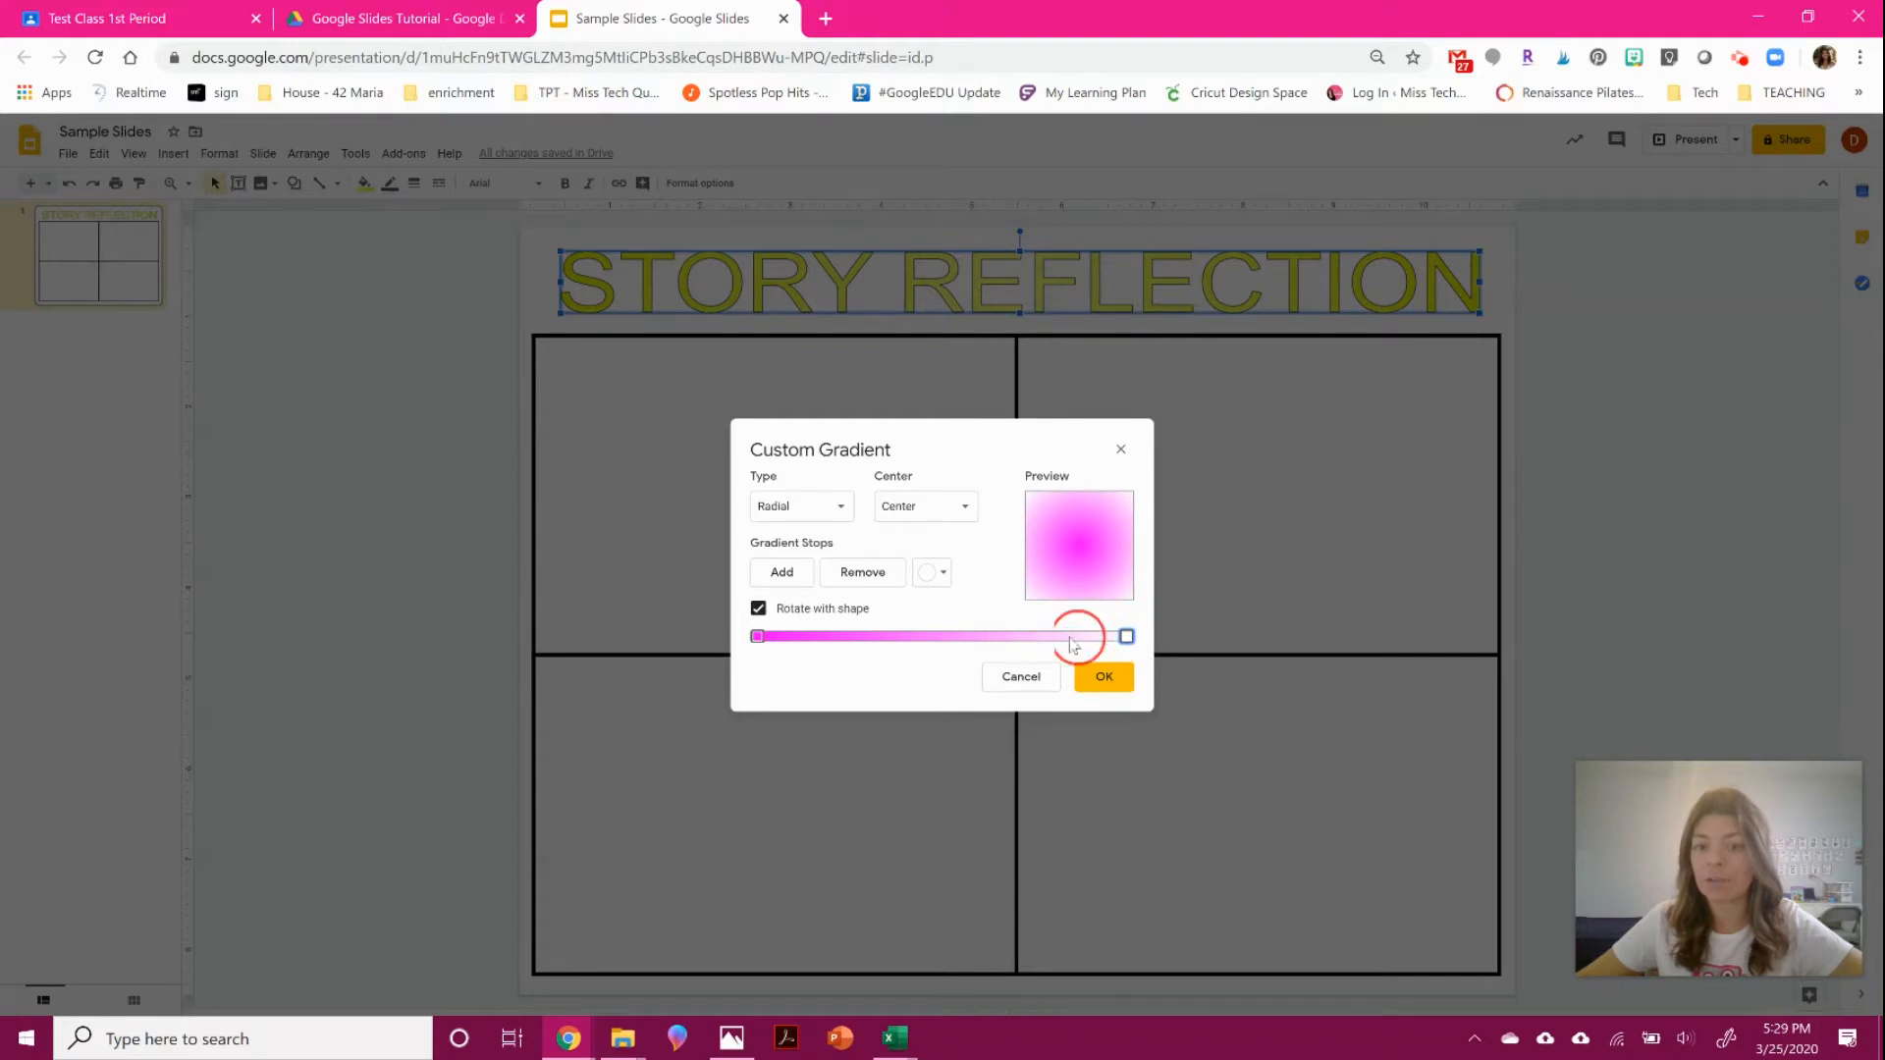
# Try the Top left and Top right centers for the custom gradient, and return it to Center.
pyautogui.click(925, 506)
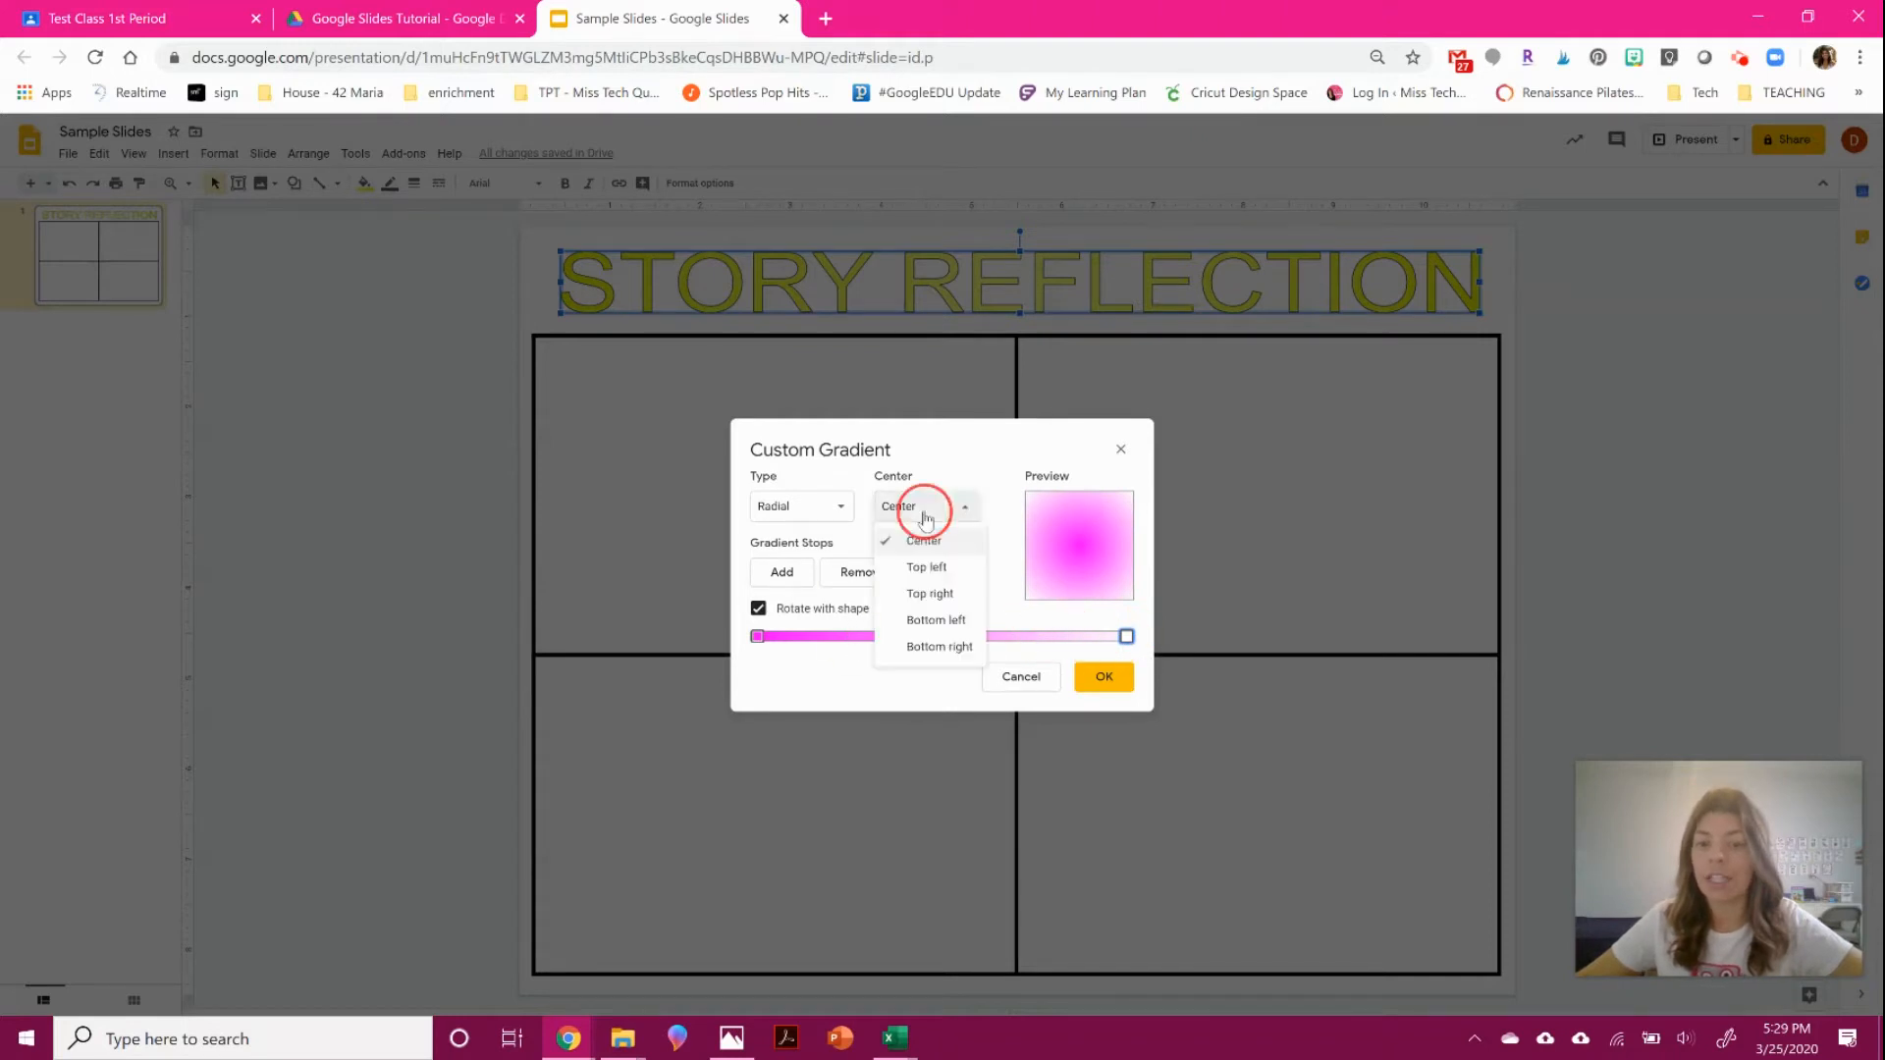
pyautogui.click(927, 567)
pyautogui.click(942, 510)
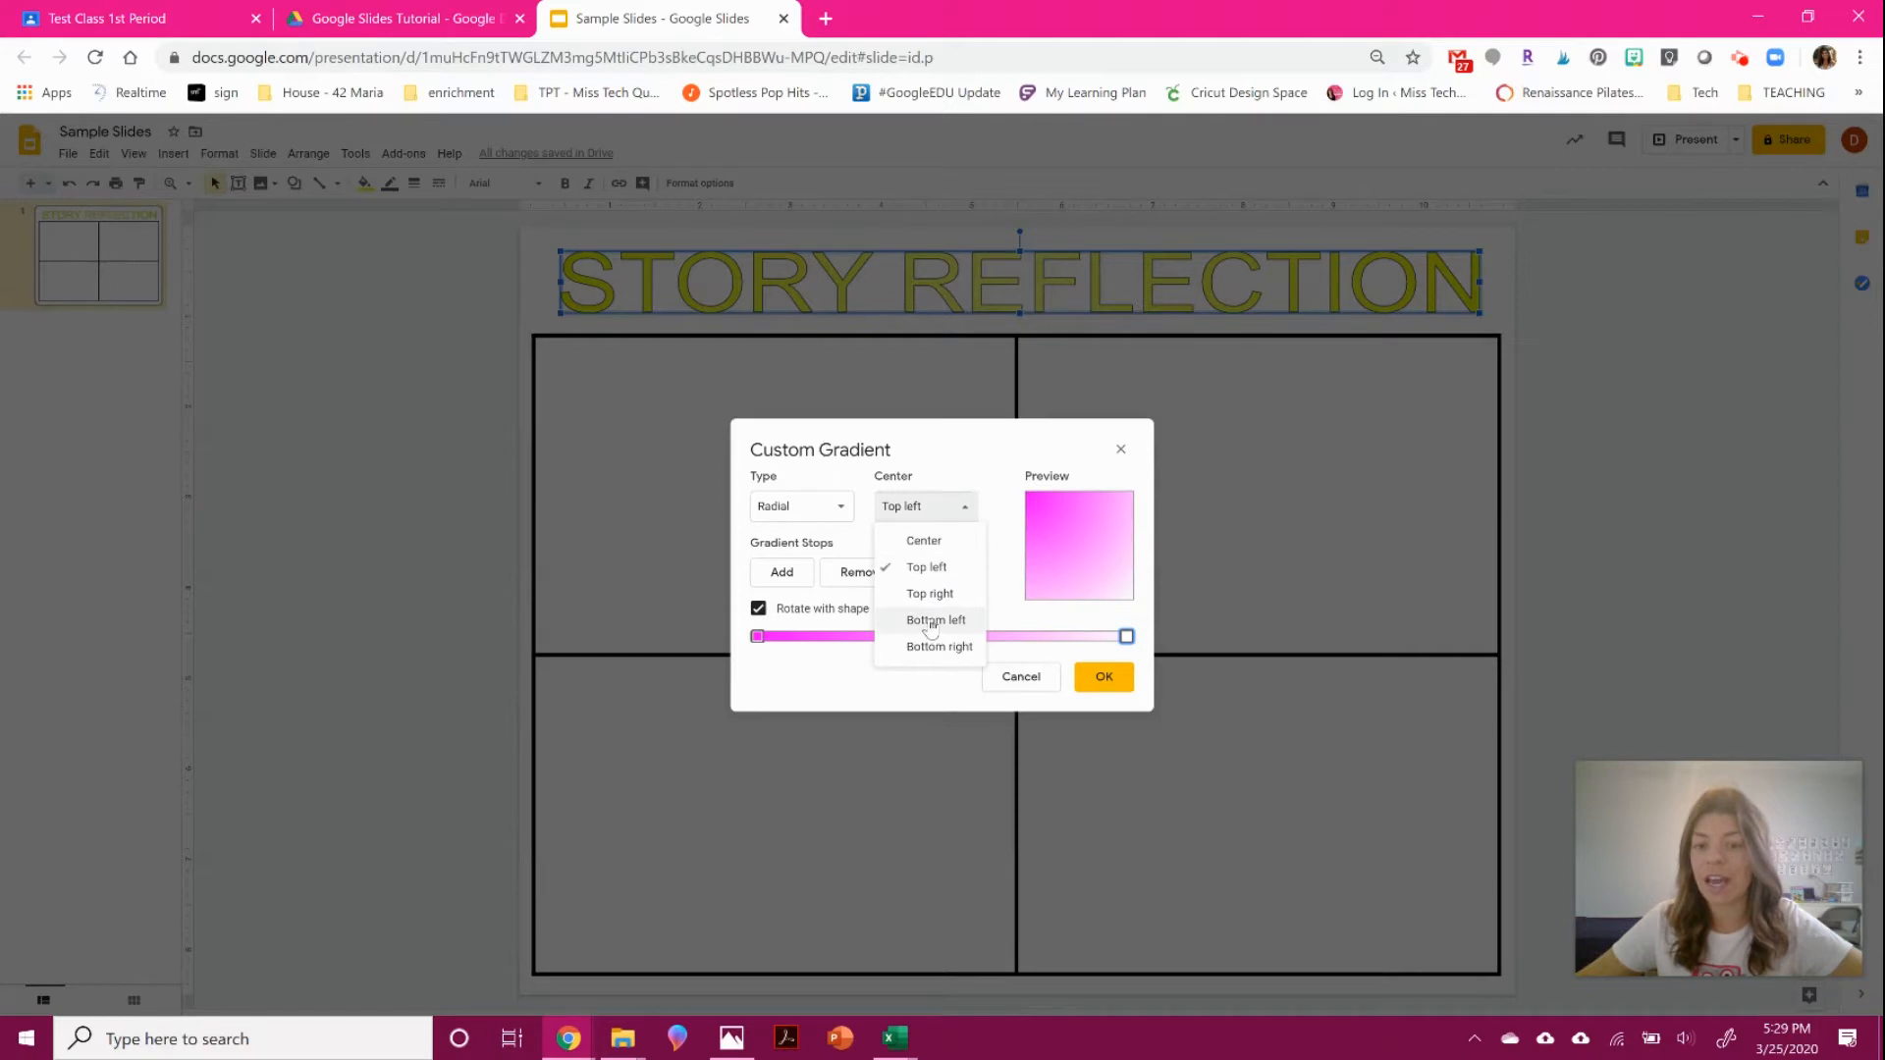
pyautogui.click(930, 594)
pyautogui.click(928, 509)
pyautogui.click(927, 541)
# Add another gradient stop, shift it toward the magenta end, and apply the custom gradient to the title.
pyautogui.click(781, 571)
pyautogui.click(942, 636)
pyautogui.moveTo(970, 642); pyautogui.dragTo(887, 638)
pyautogui.click(1107, 676)
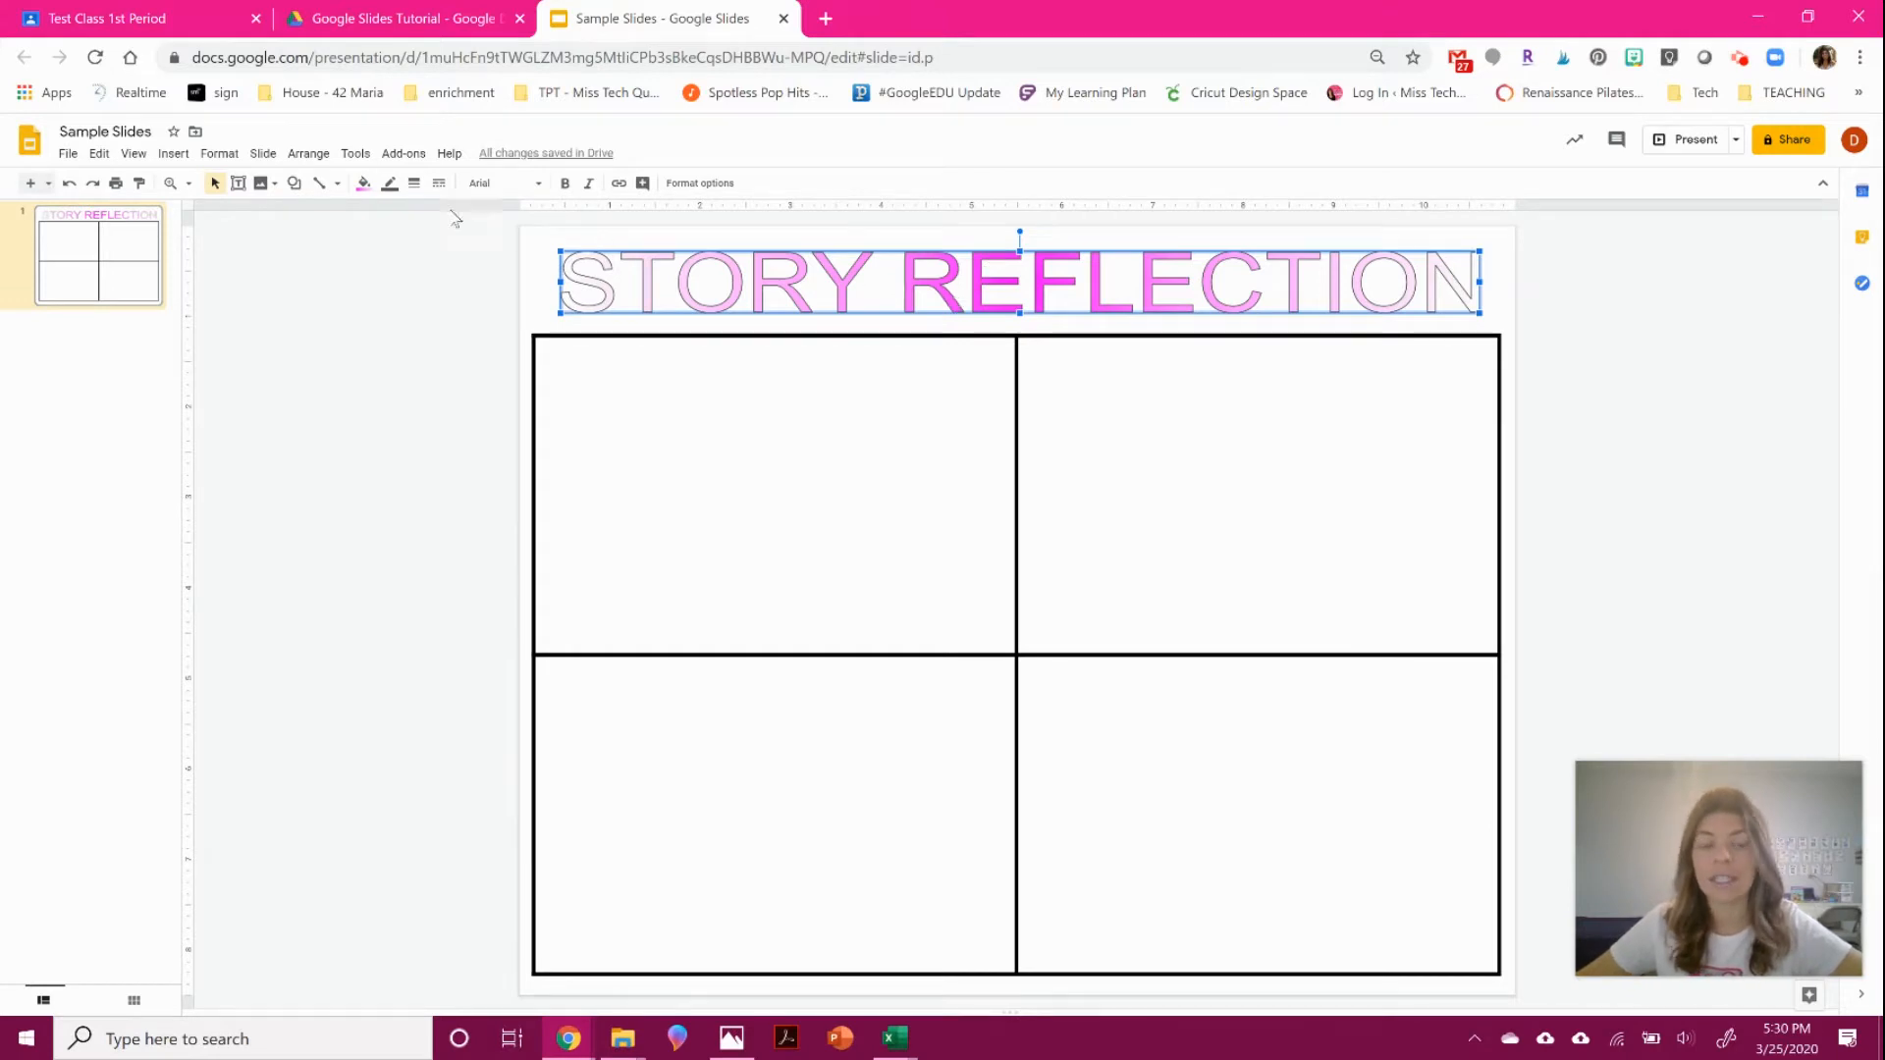
# Thicken the word art title's outline to 3px and keep the title selected.
pyautogui.click(413, 183)
pyautogui.click(437, 265)
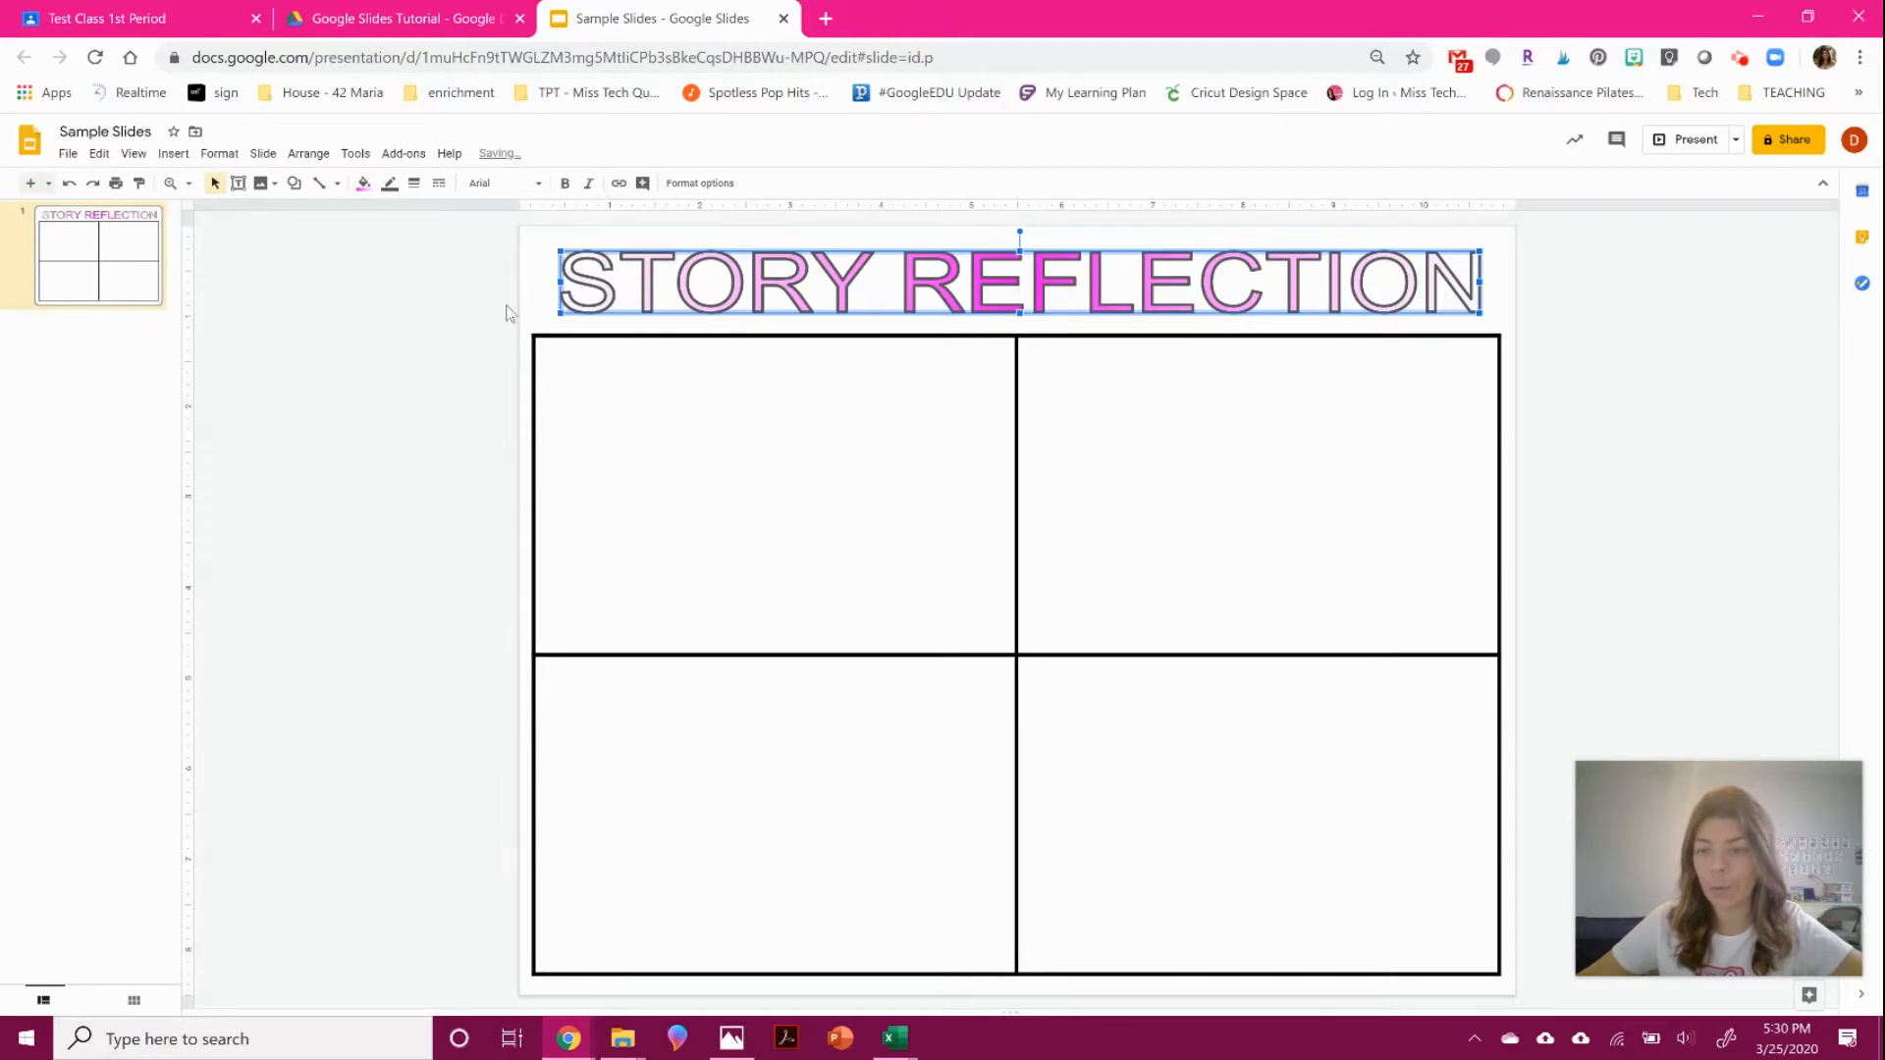
pyautogui.click(516, 273)
pyautogui.click(671, 248)
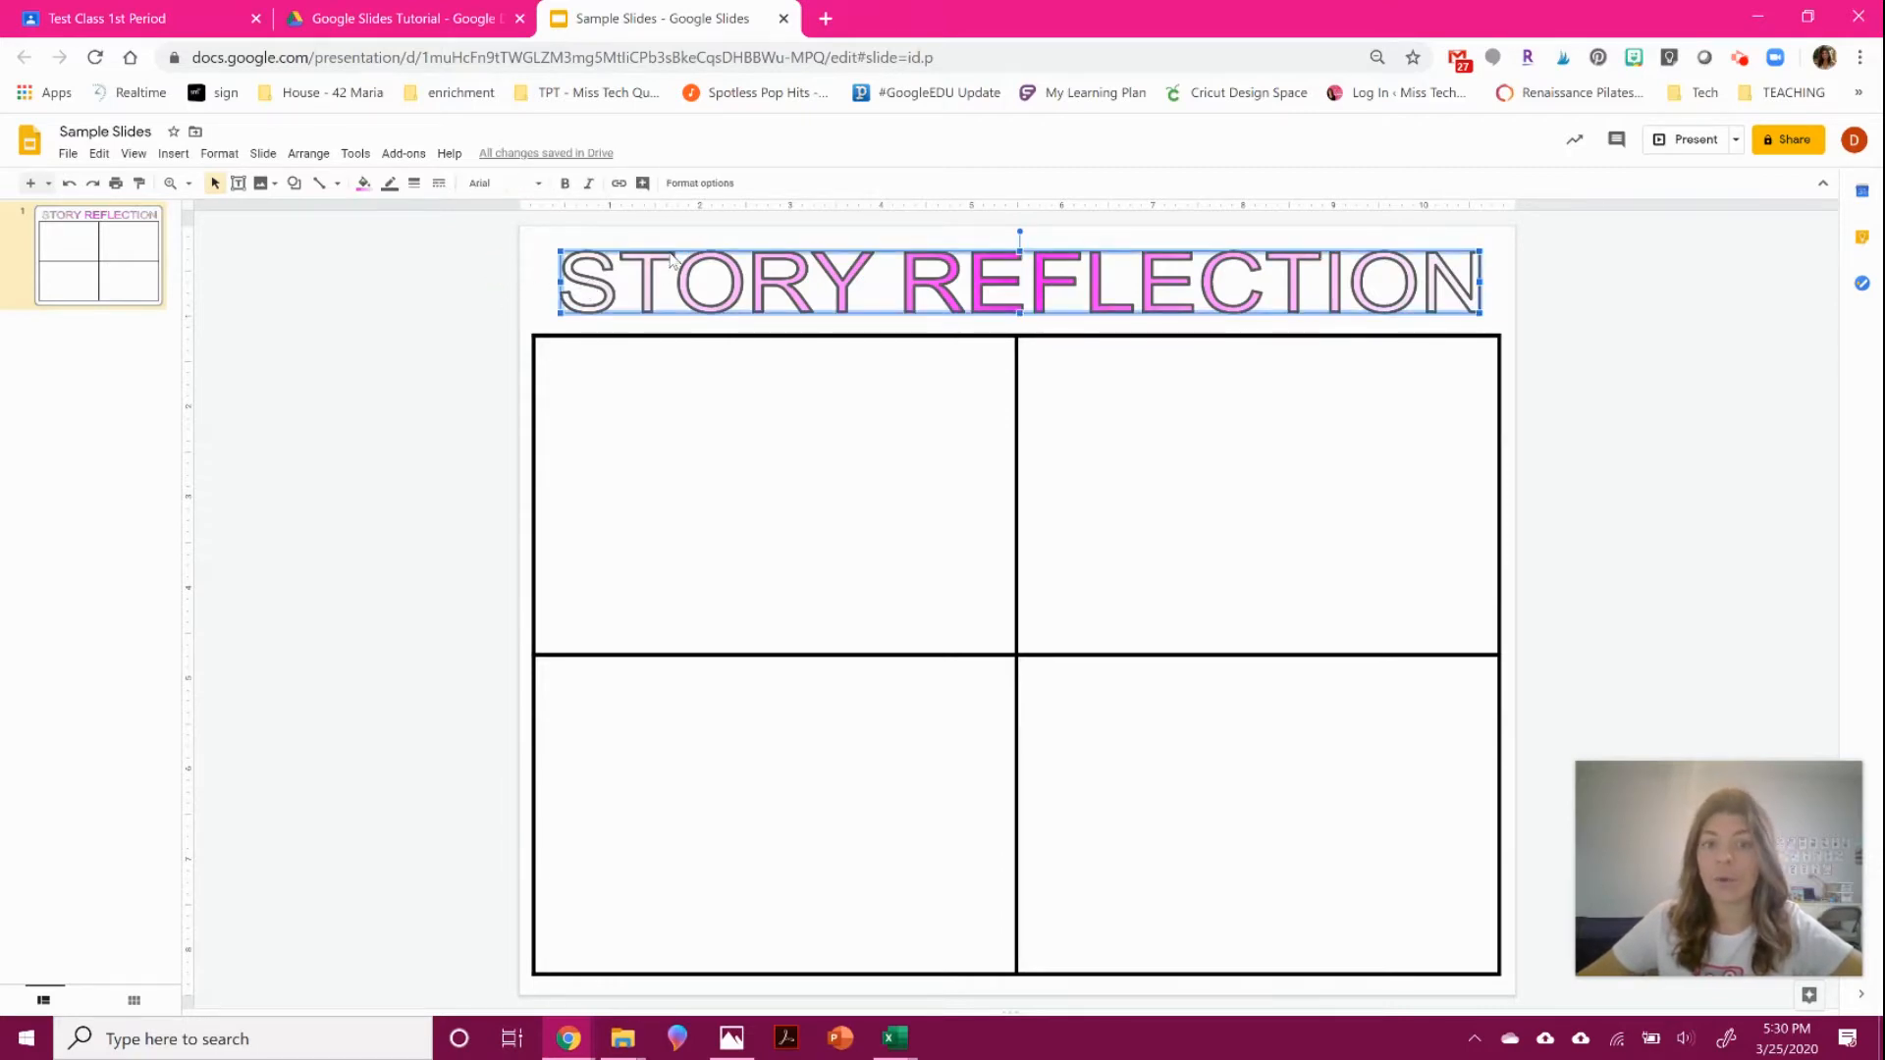
# Open the additional fonts library for the title and browse its Display and Handwriting categories.
pyautogui.click(501, 184)
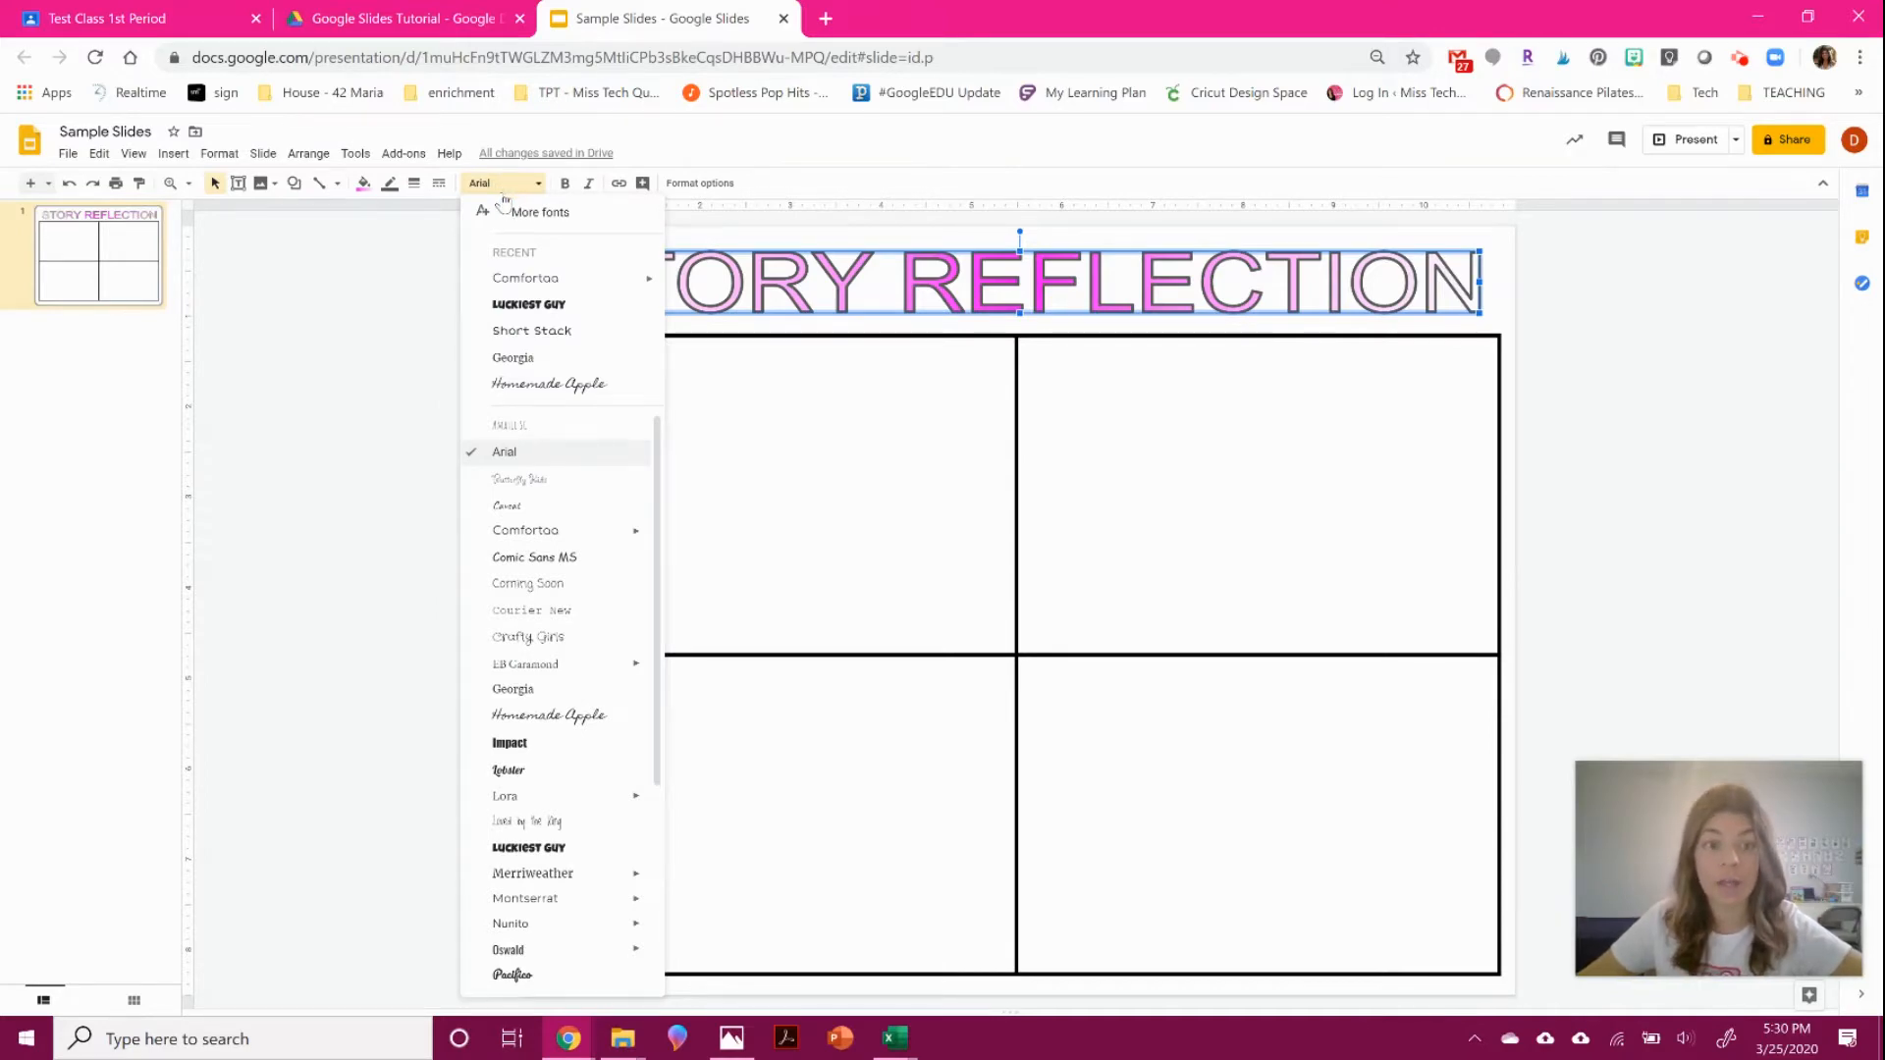
pyautogui.click(509, 211)
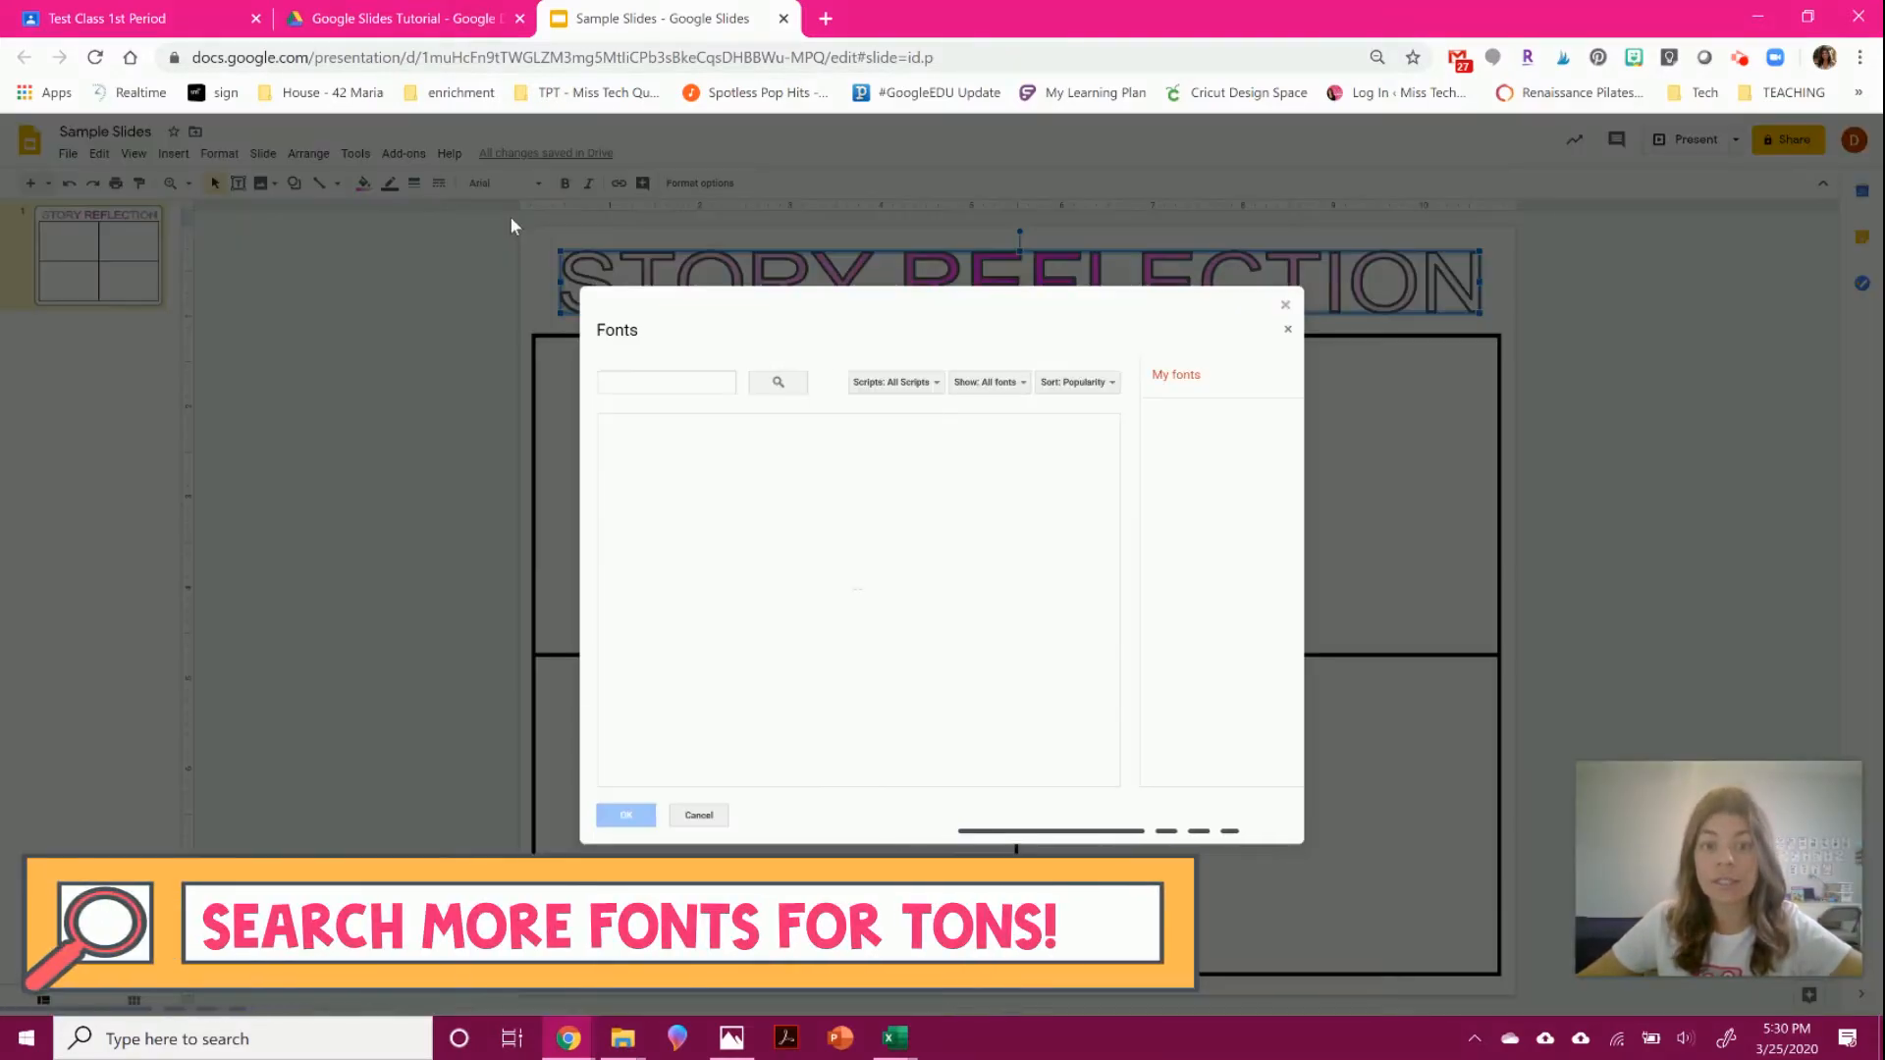
pyautogui.click(892, 383)
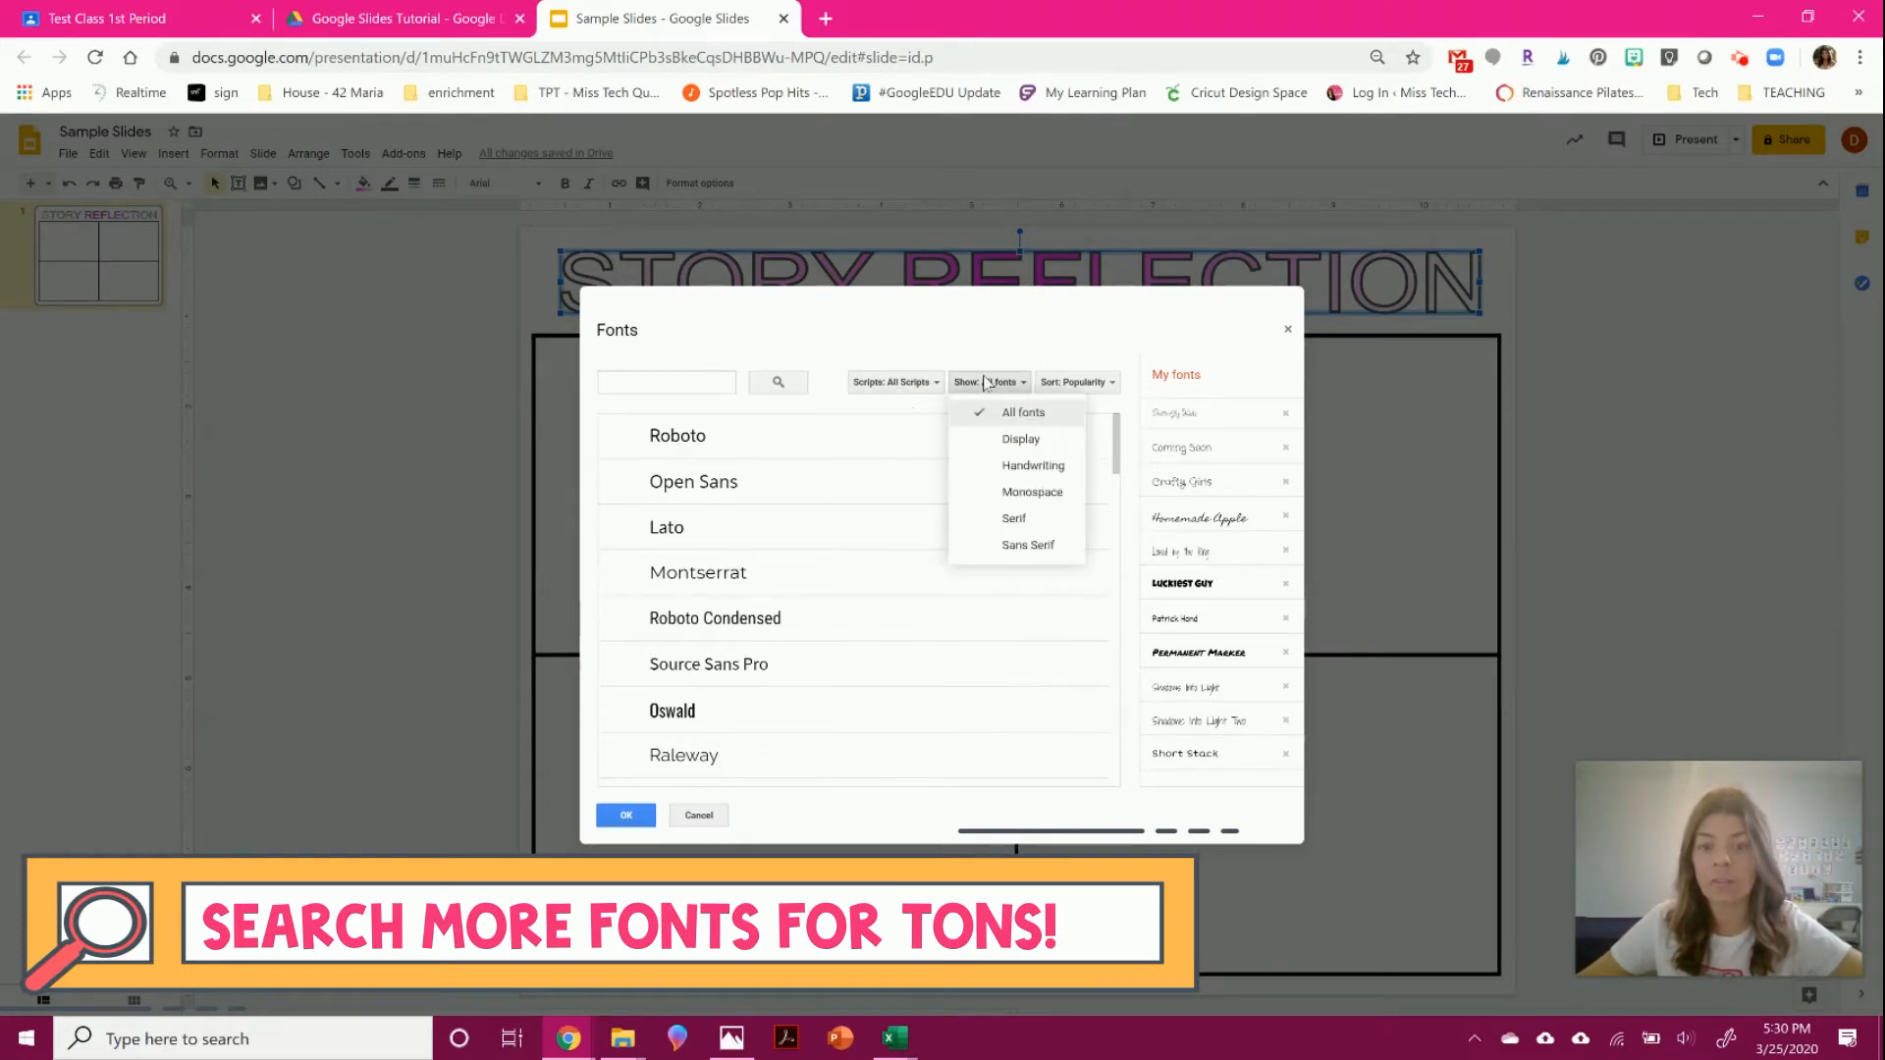
pyautogui.click(1011, 442)
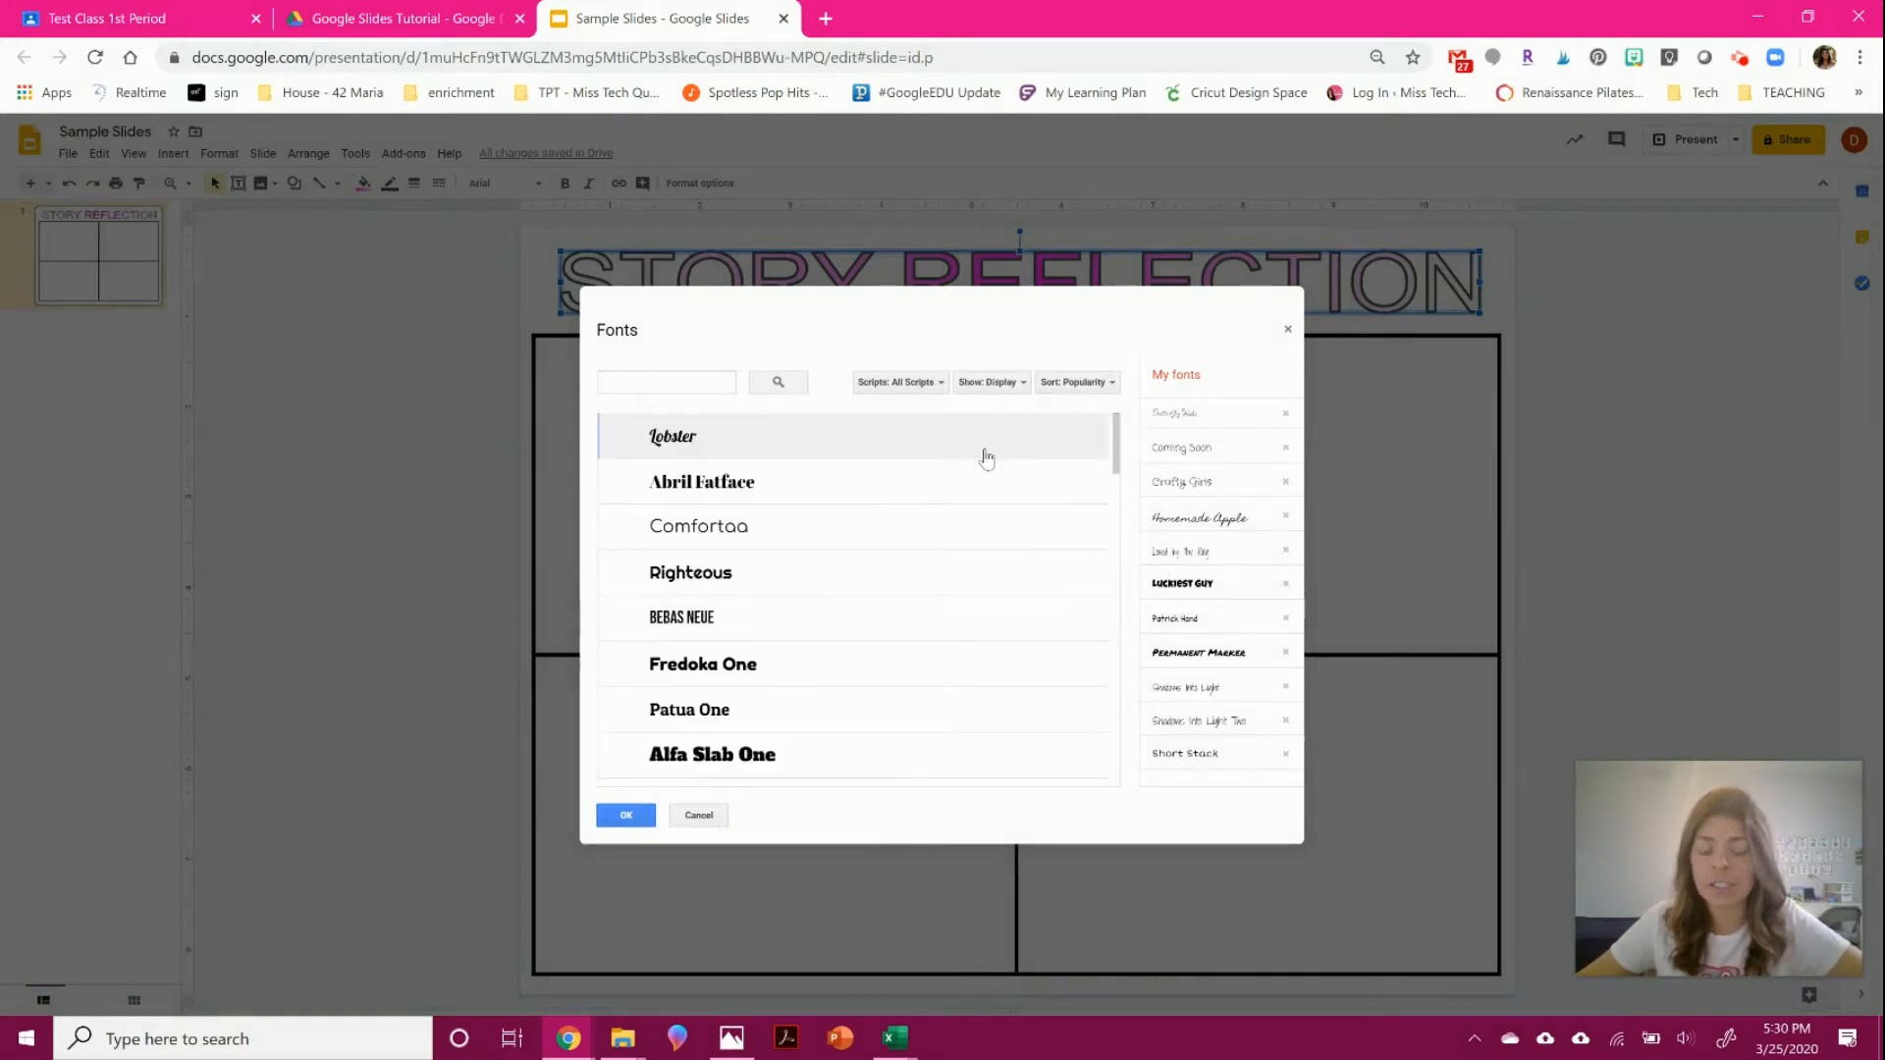
pyautogui.scroll(-7, 983, 444)
pyautogui.click(990, 382)
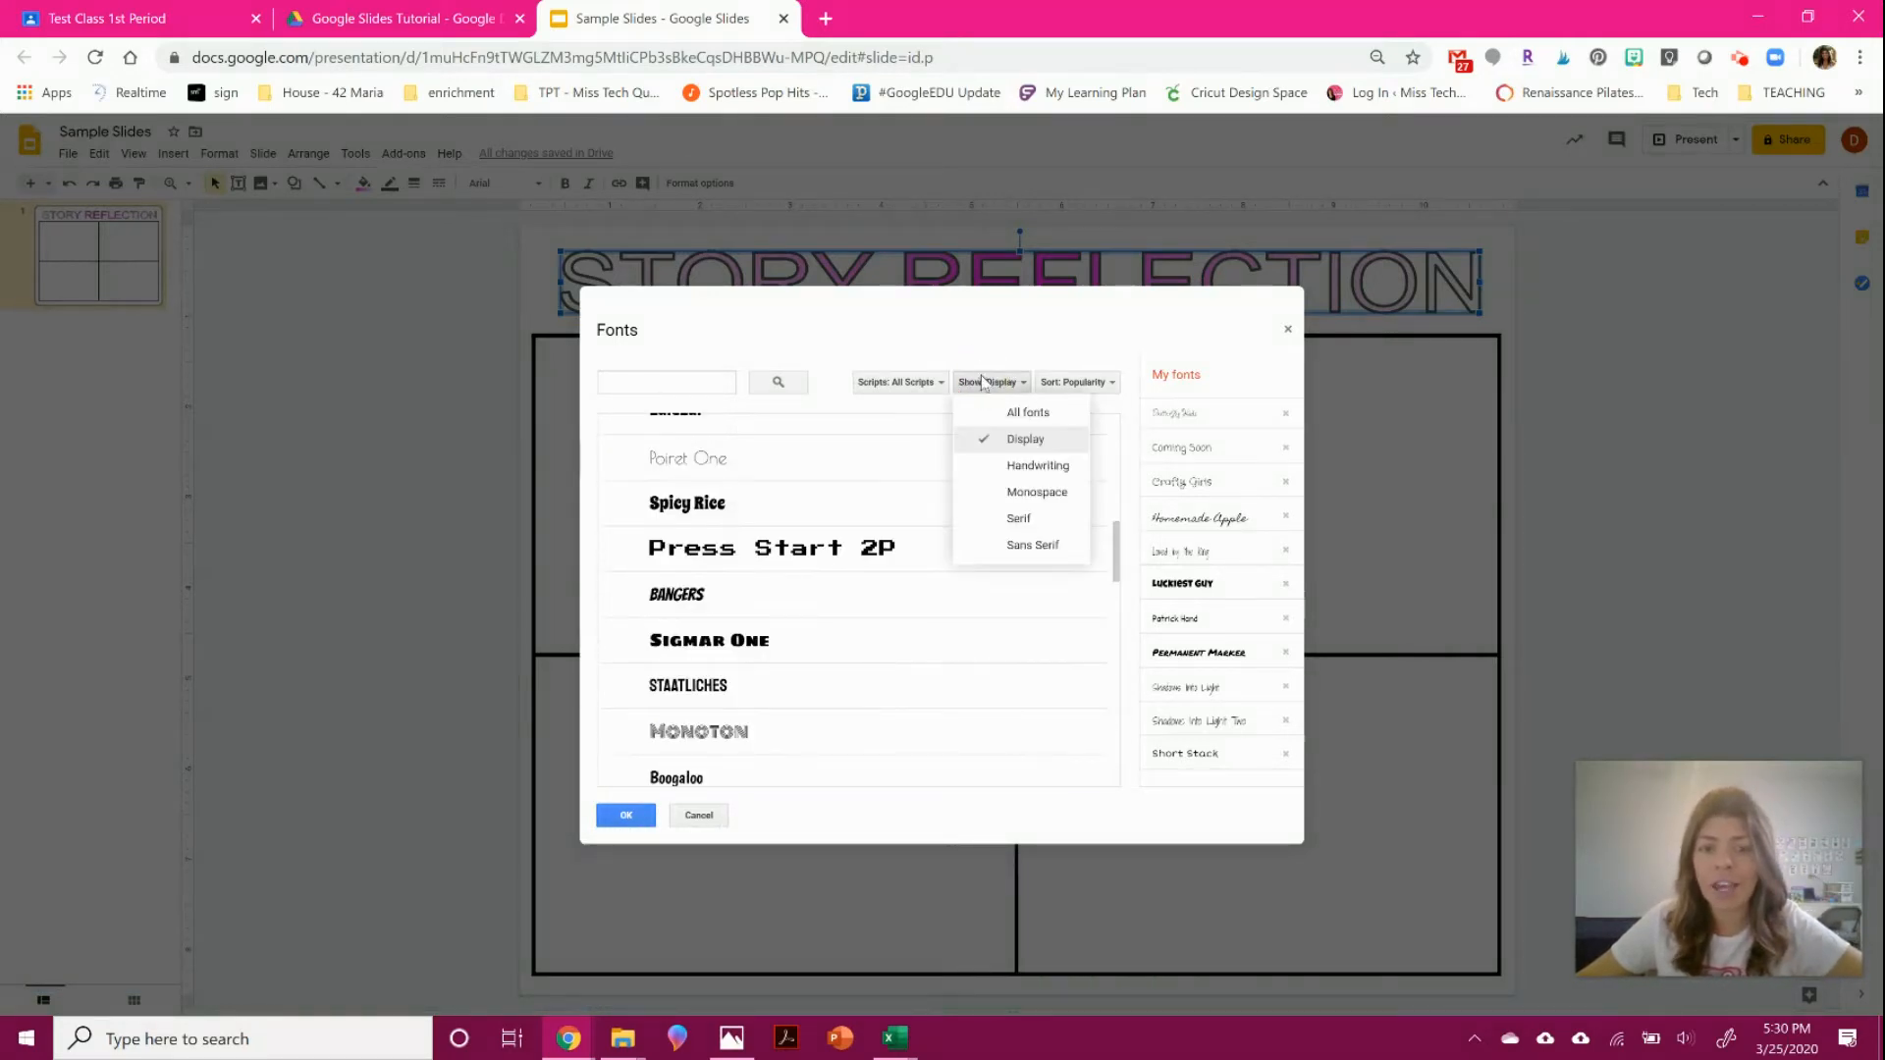
pyautogui.click(995, 467)
pyautogui.scroll(-4, 963, 461)
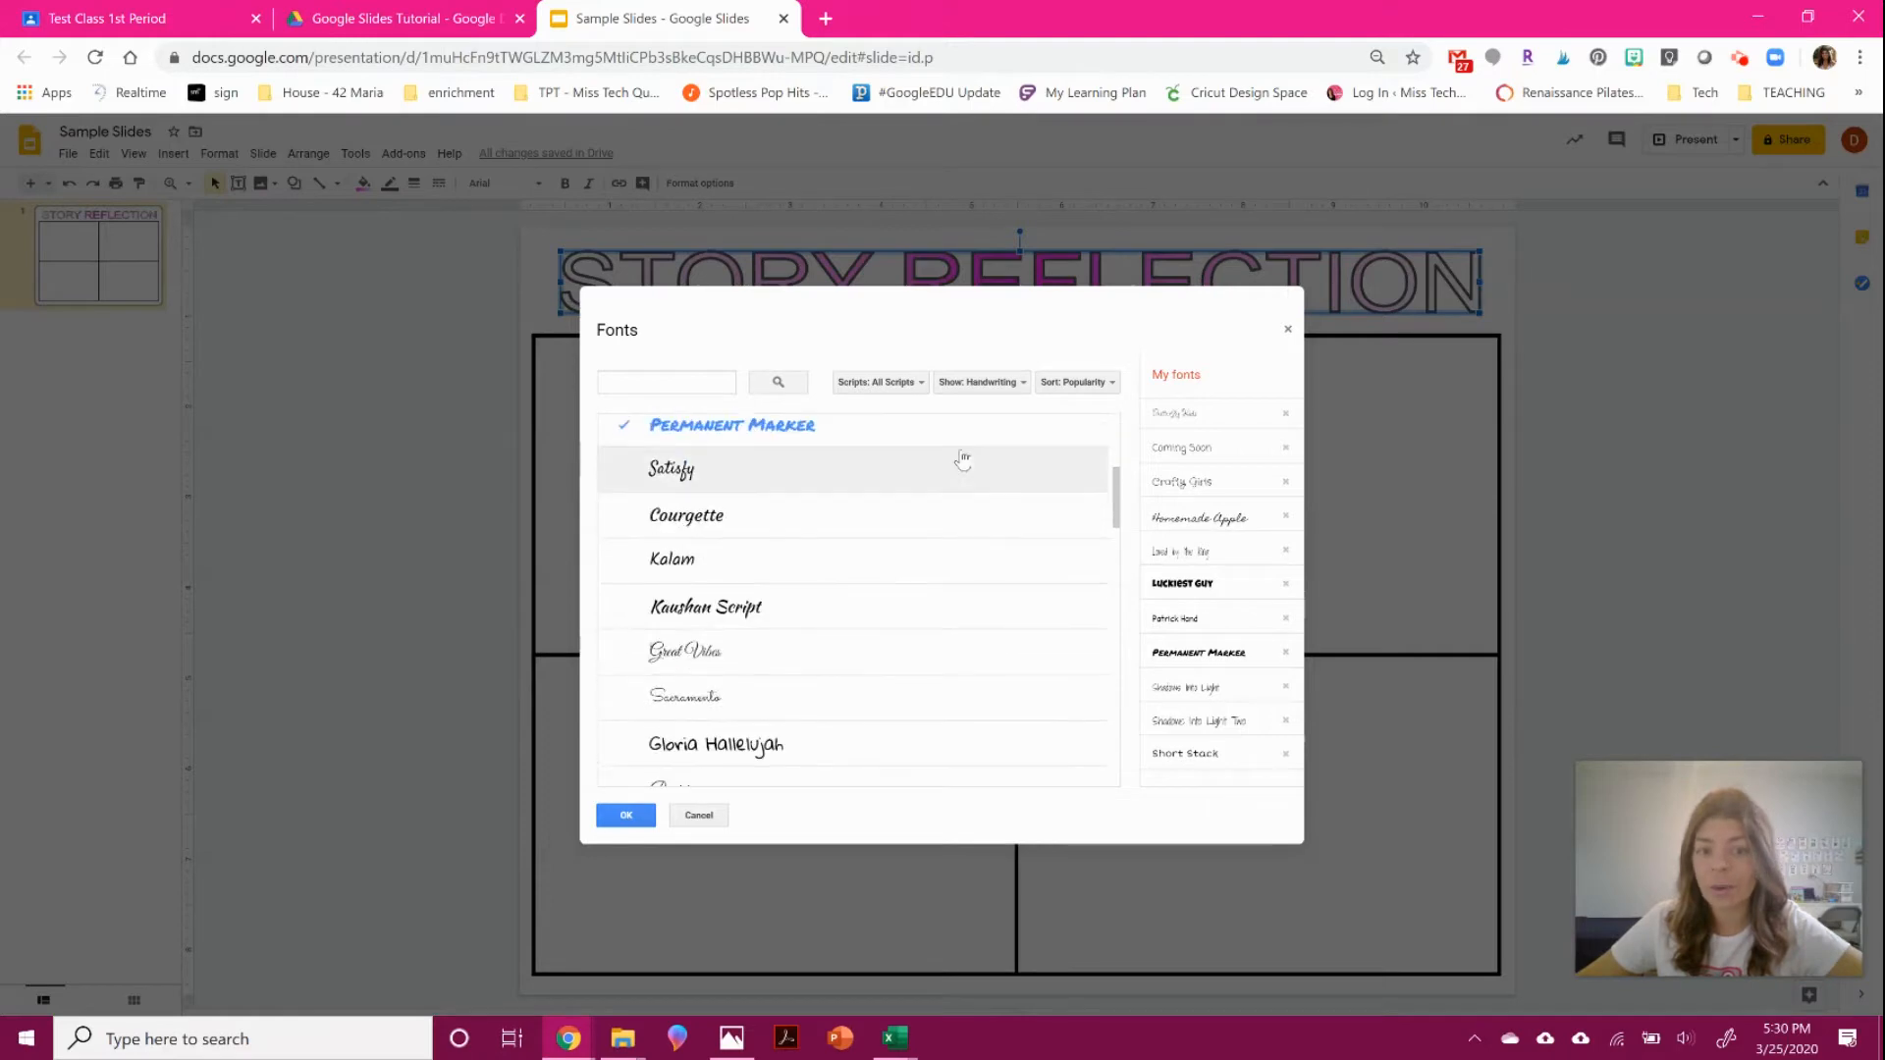
pyautogui.scroll(1, 728, 453)
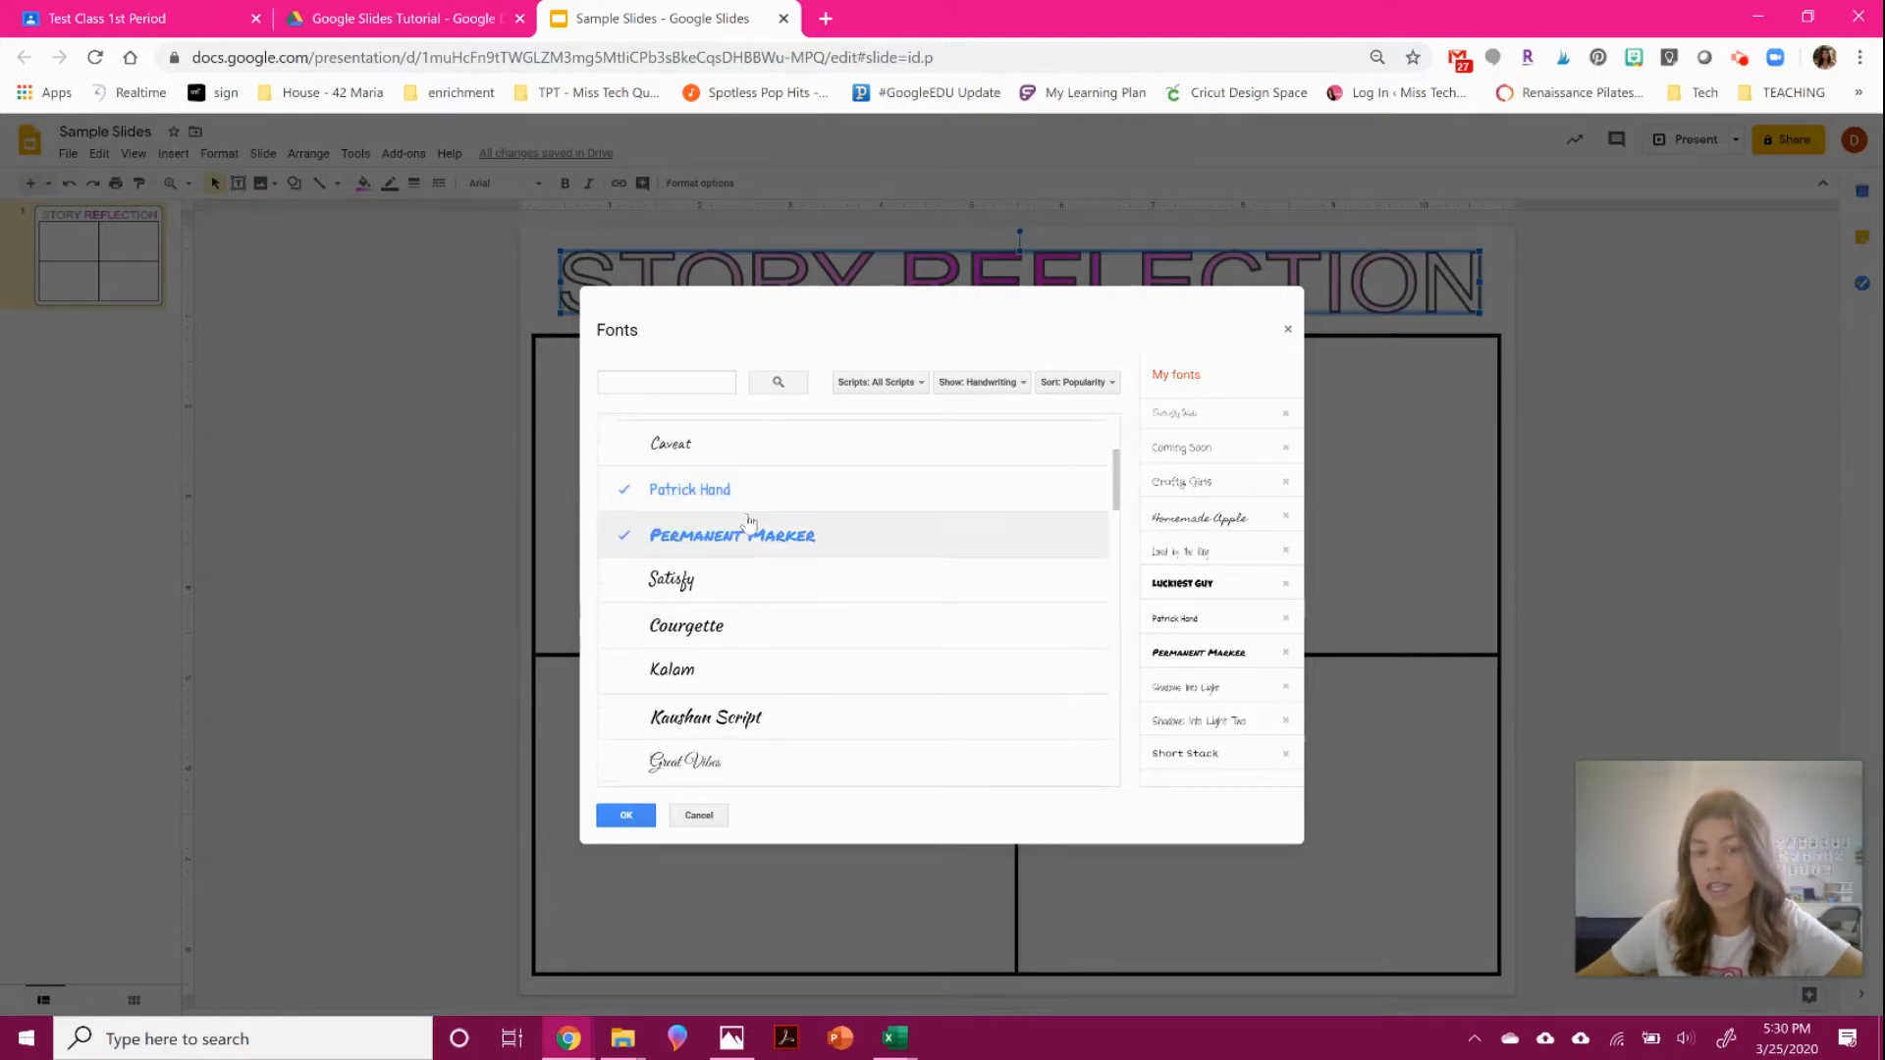
# Filter the font library to Display fonts and add Bowlby One SC to My fonts.
pyautogui.click(975, 384)
pyautogui.click(978, 443)
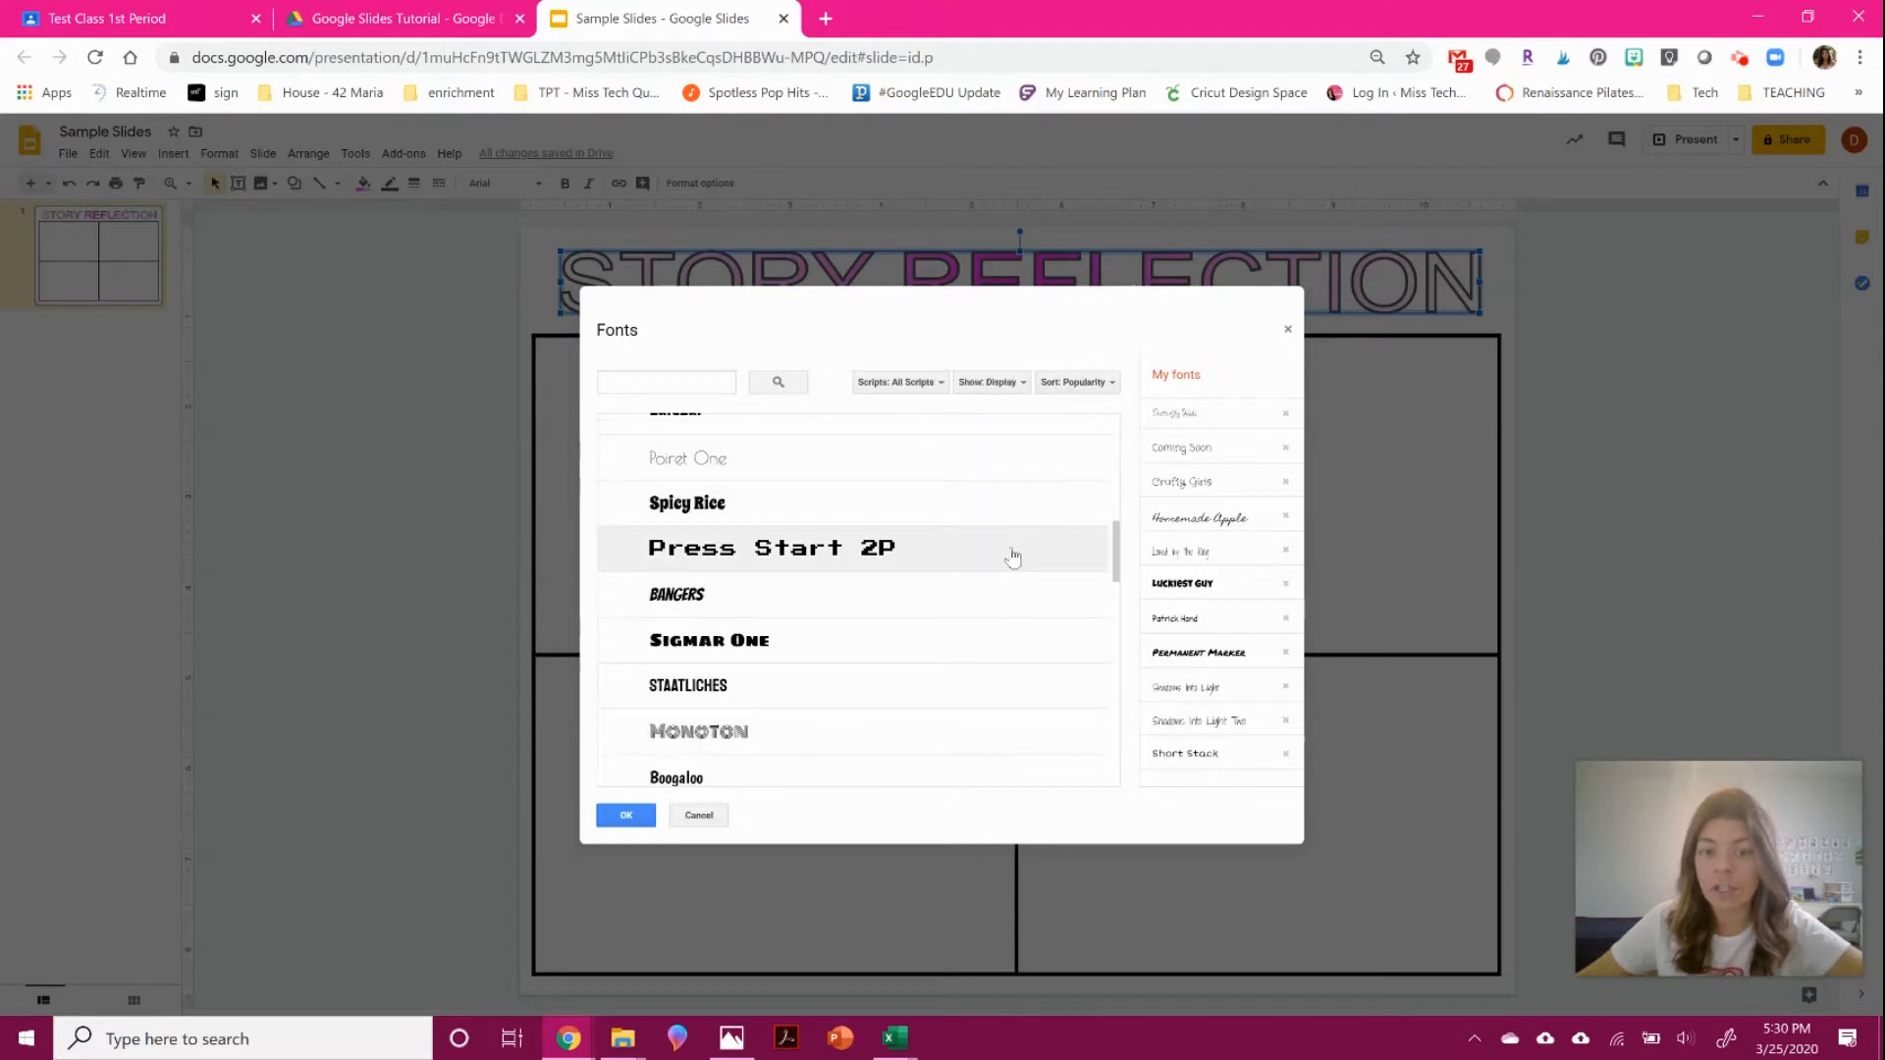
pyautogui.scroll(-1, 1008, 554)
pyautogui.scroll(-5, 948, 636)
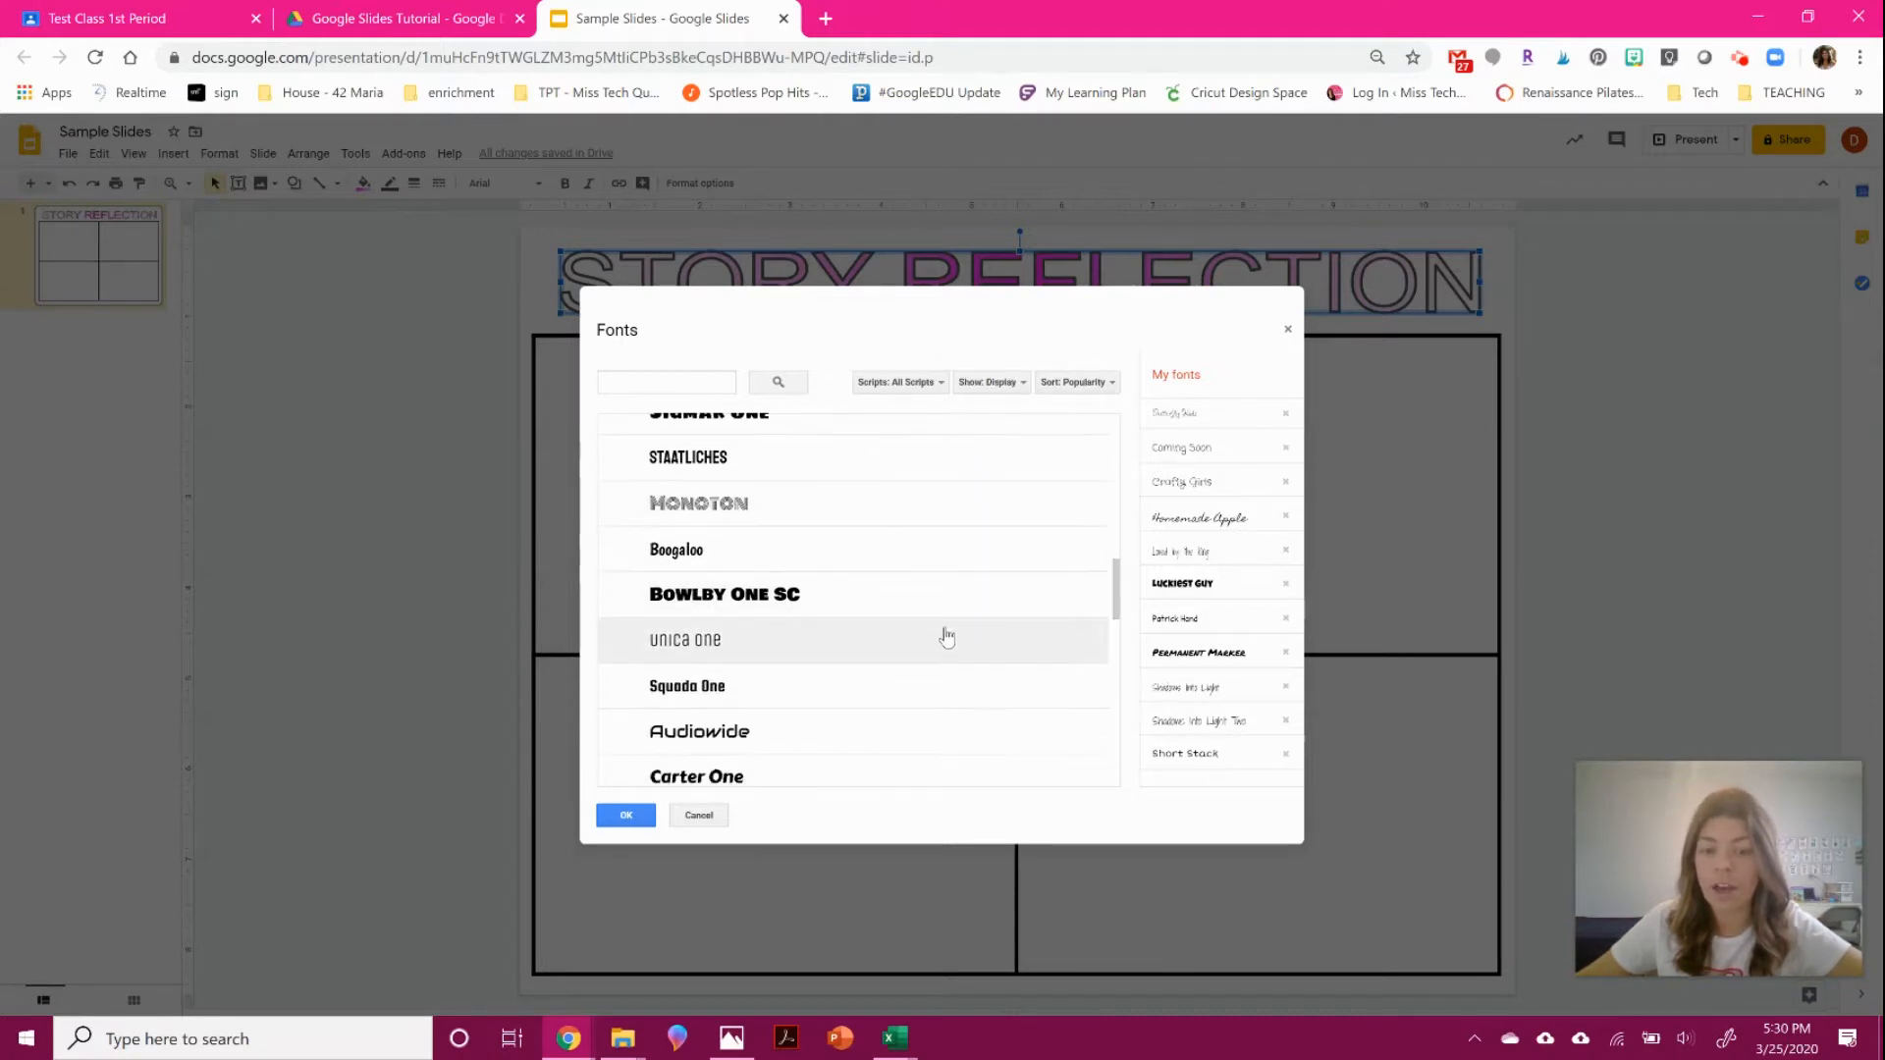
pyautogui.scroll(-3, 933, 593)
pyautogui.scroll(5, 874, 539)
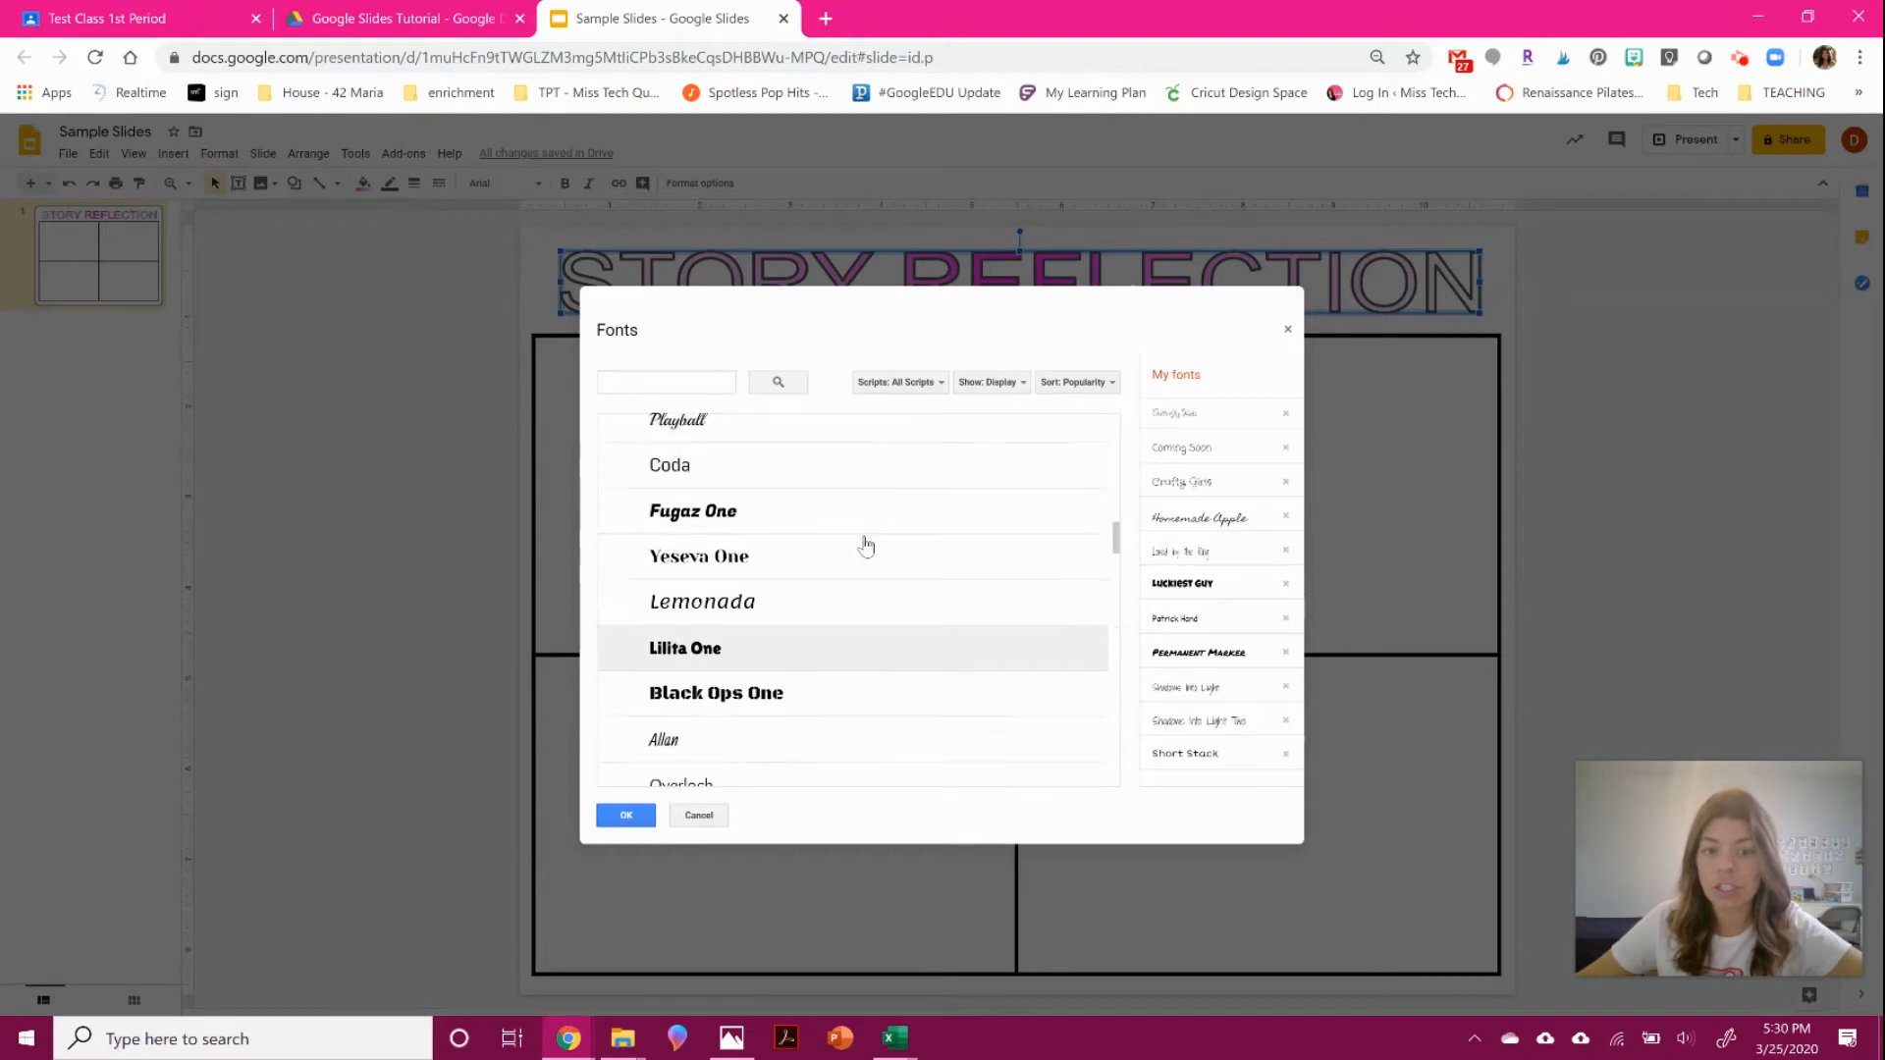
pyautogui.click(828, 494)
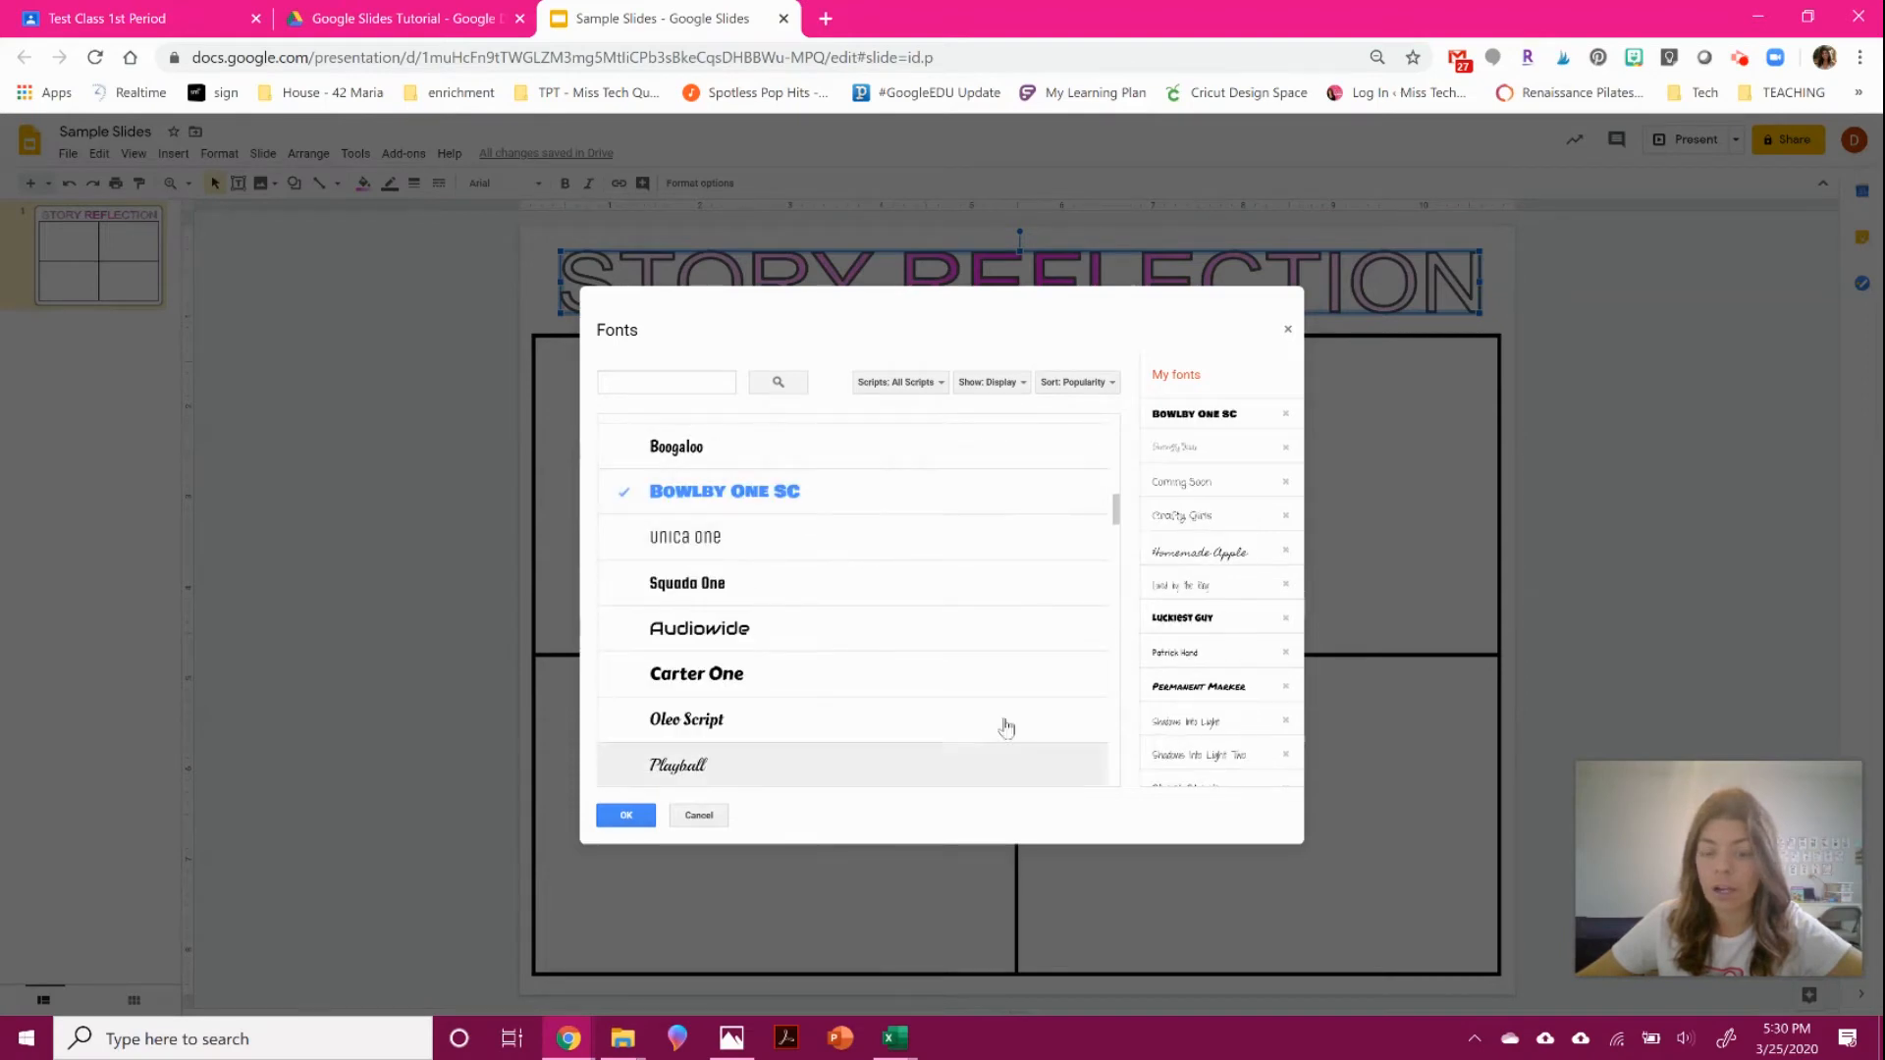
# Add the Bungee display font to My fonts and confirm the font selection.
pyautogui.scroll(-3, 951, 628)
pyautogui.scroll(-6, 943, 648)
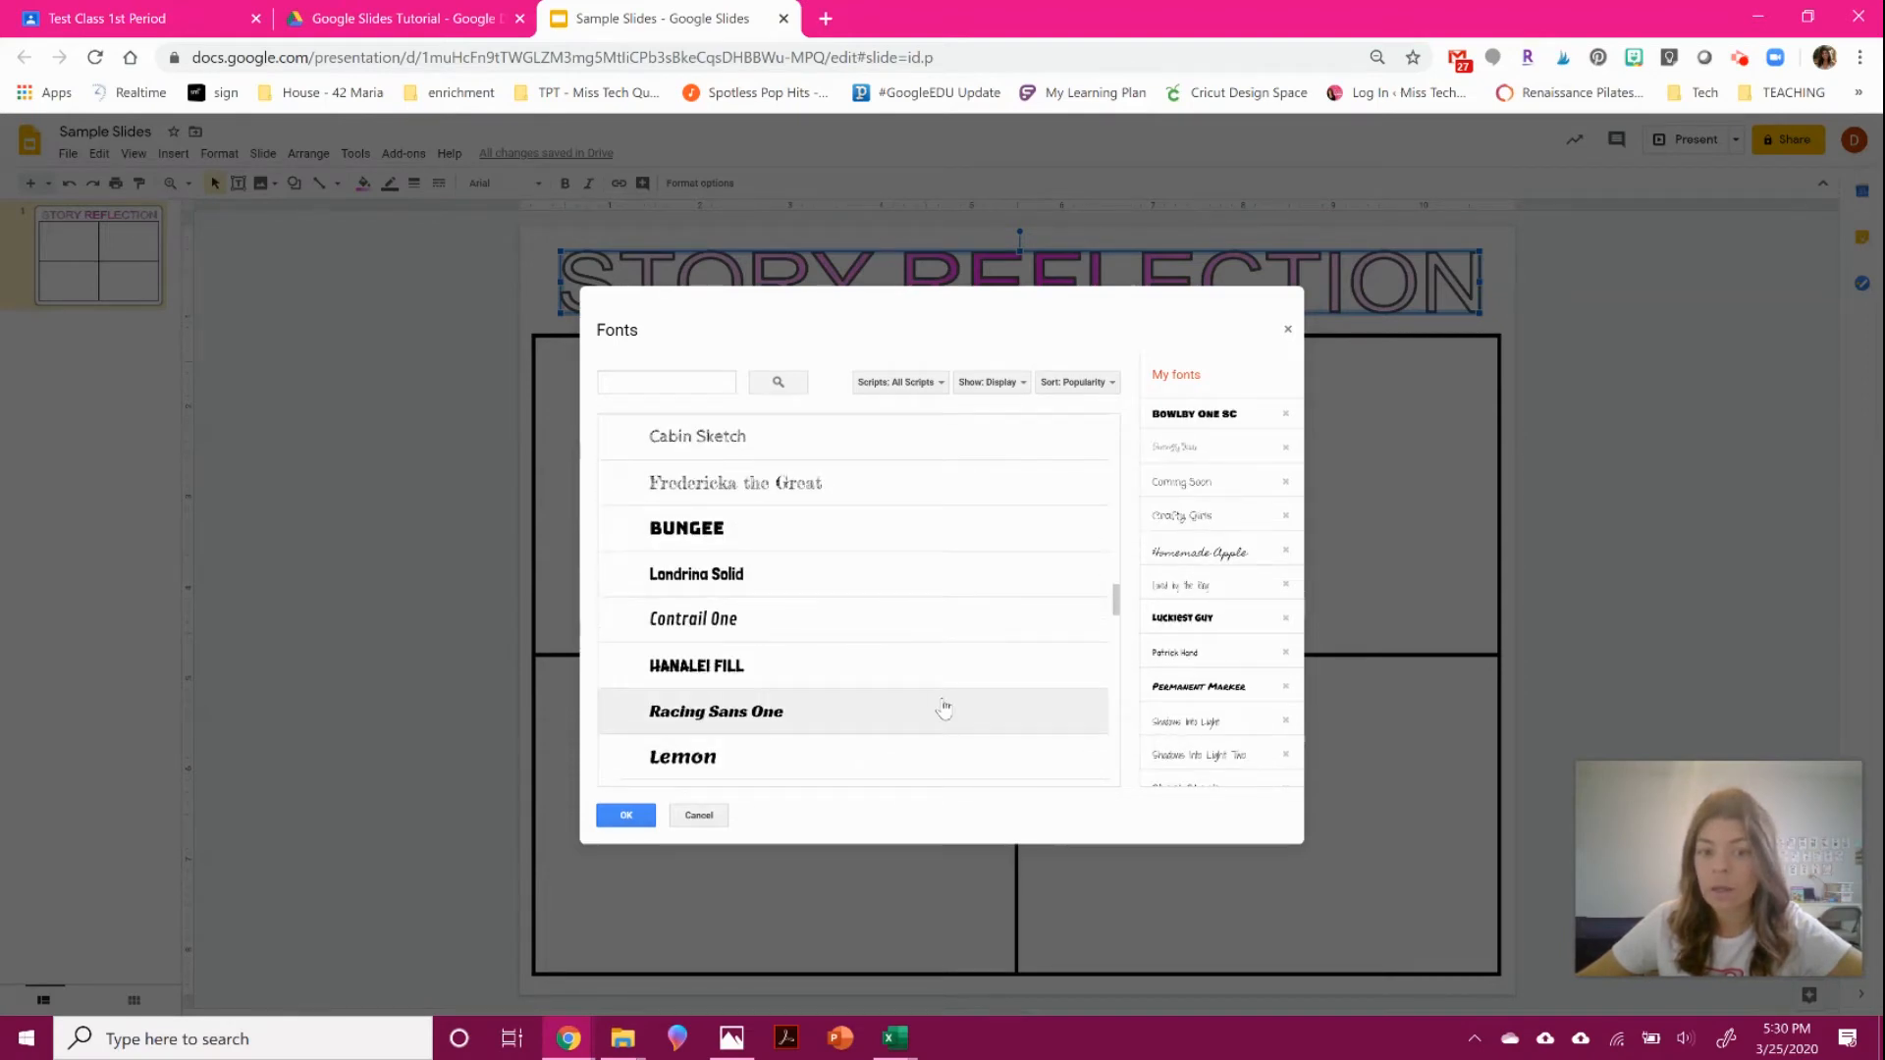
pyautogui.scroll(-1, 902, 650)
pyautogui.click(808, 432)
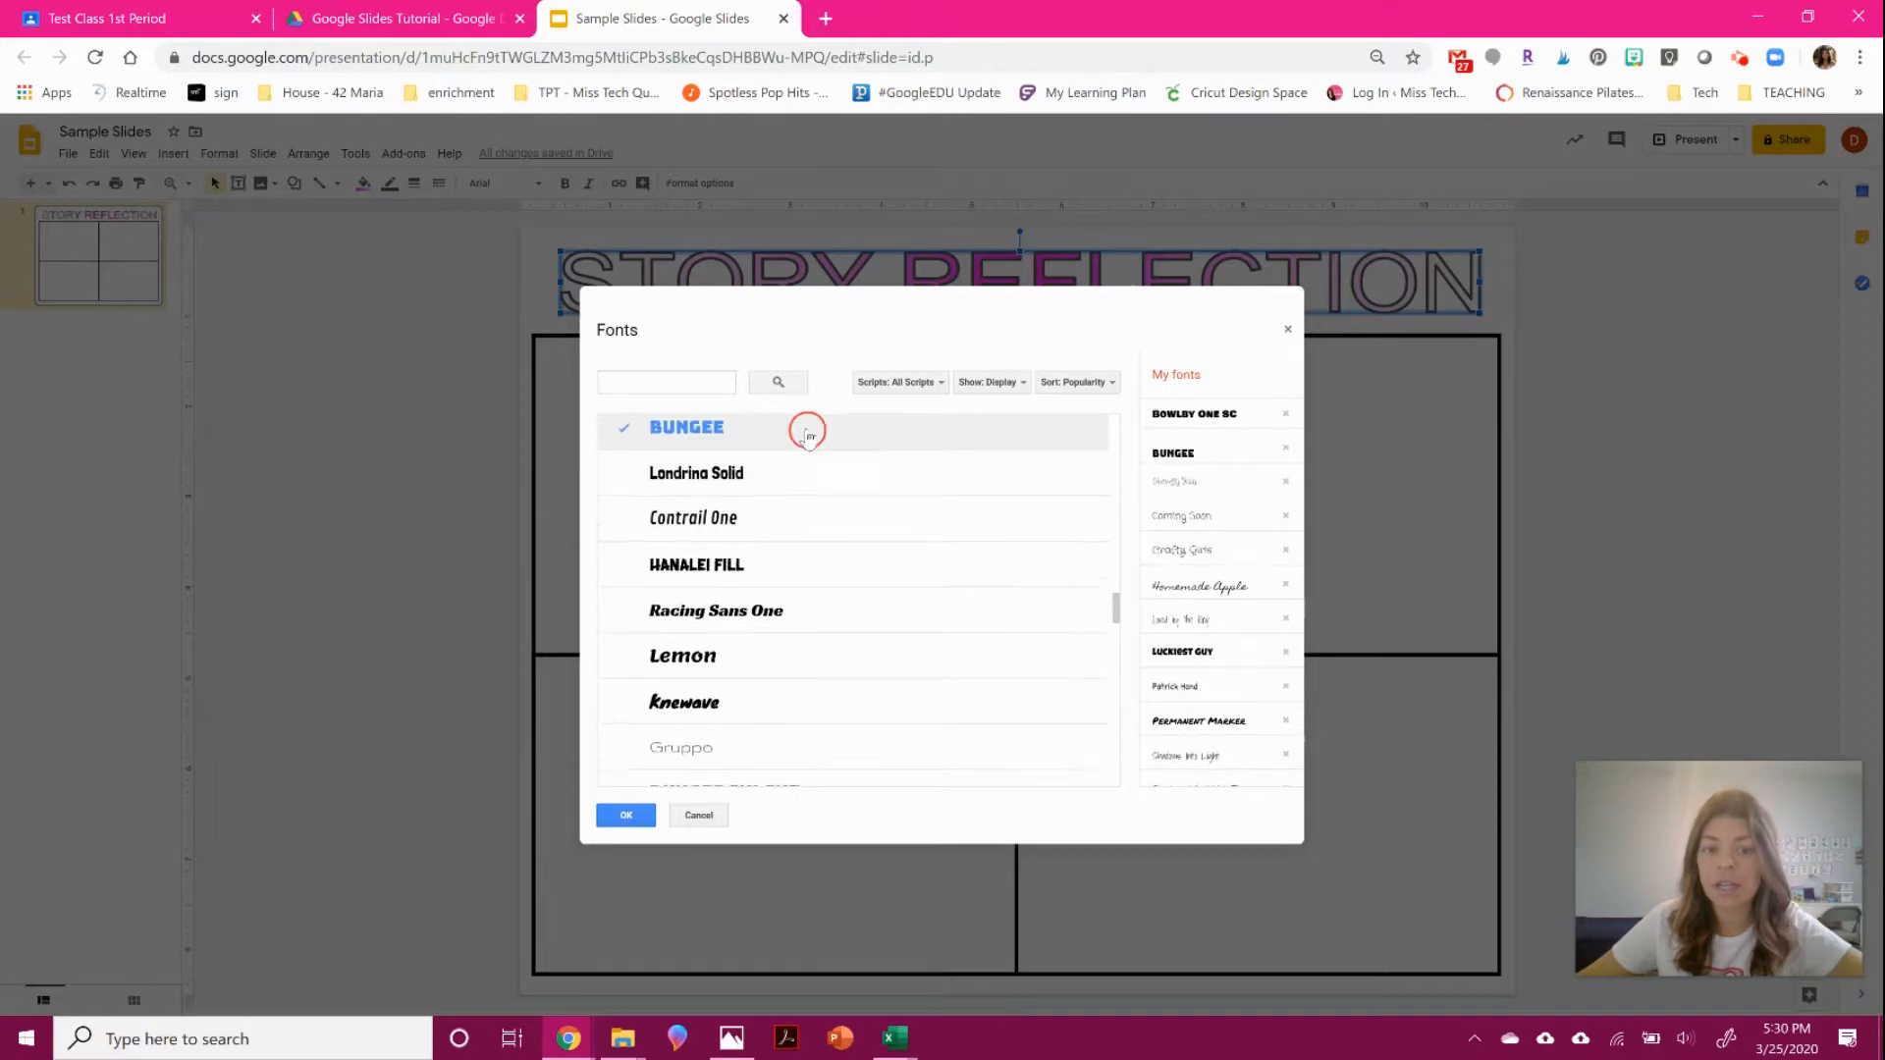
pyautogui.click(624, 817)
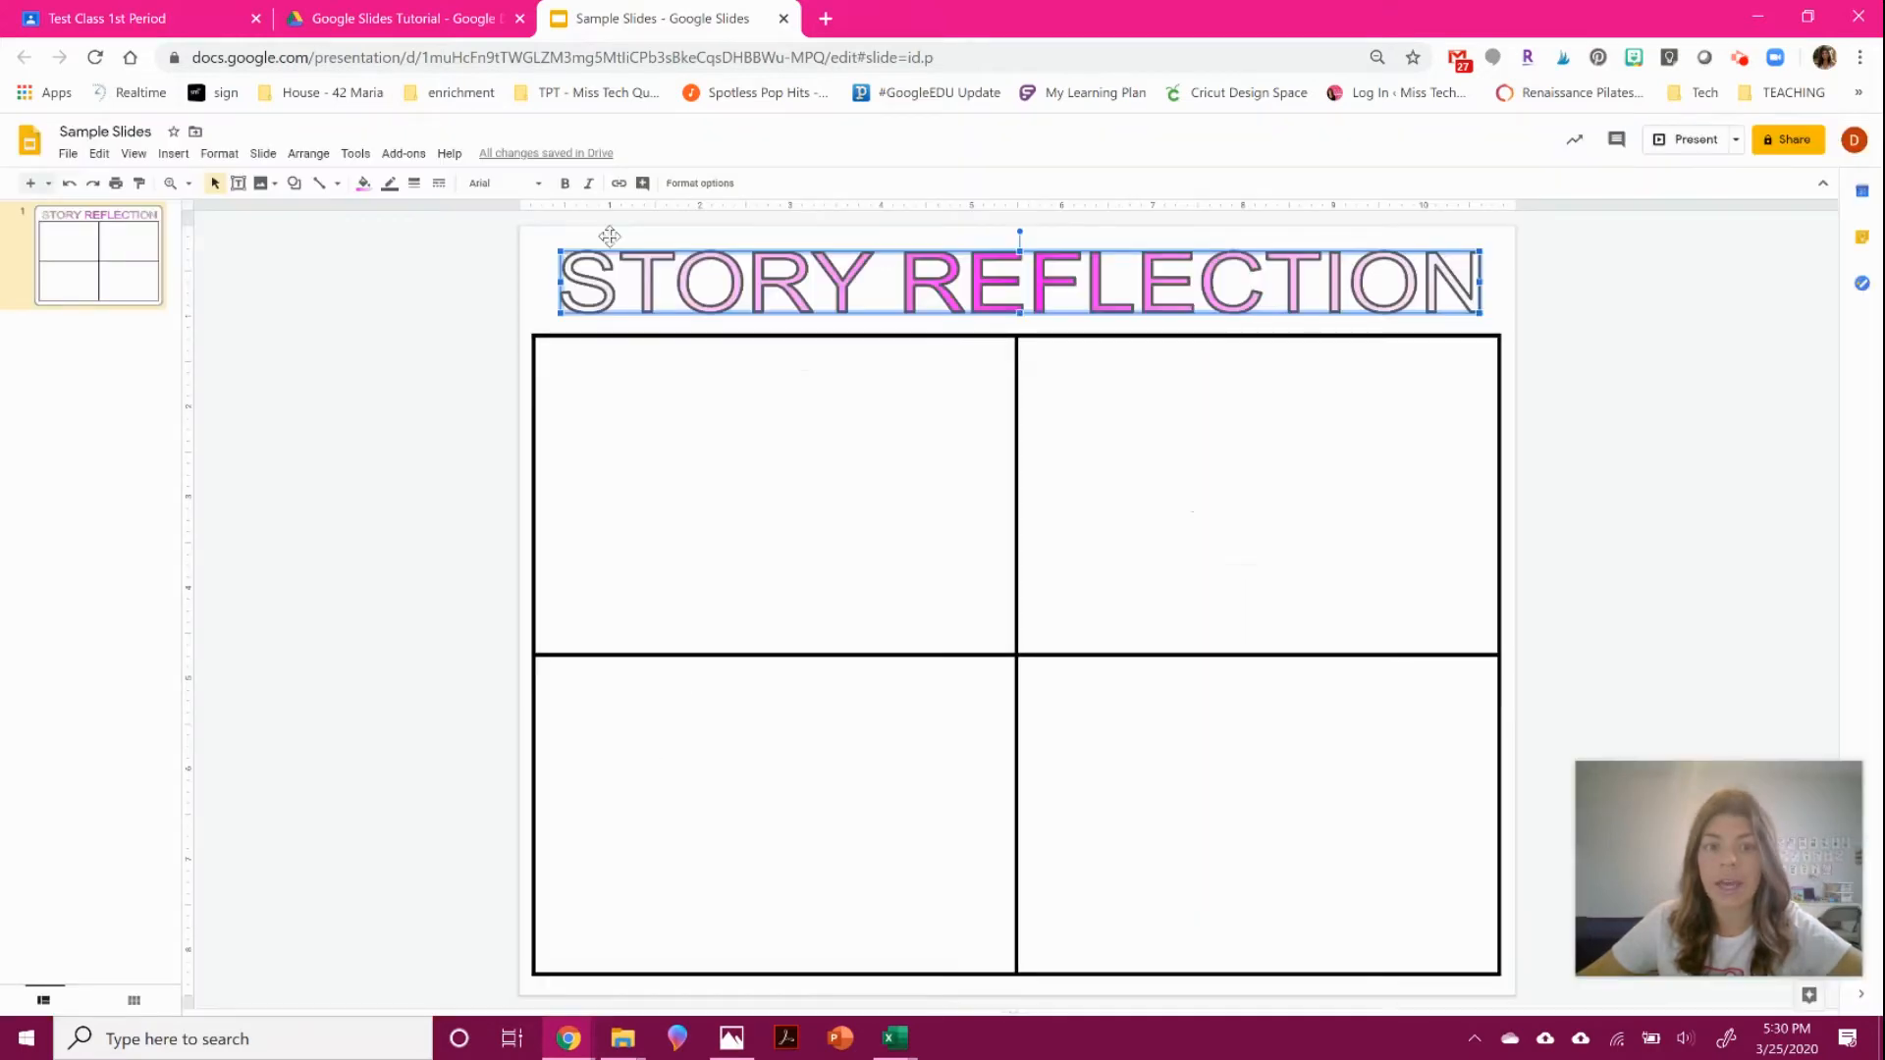
# Try Bungee on the title, settle on Bowlby One SC, and shrink the title to fit within the slide's width.
pyautogui.click(500, 183)
pyautogui.click(548, 506)
pyautogui.click(502, 184)
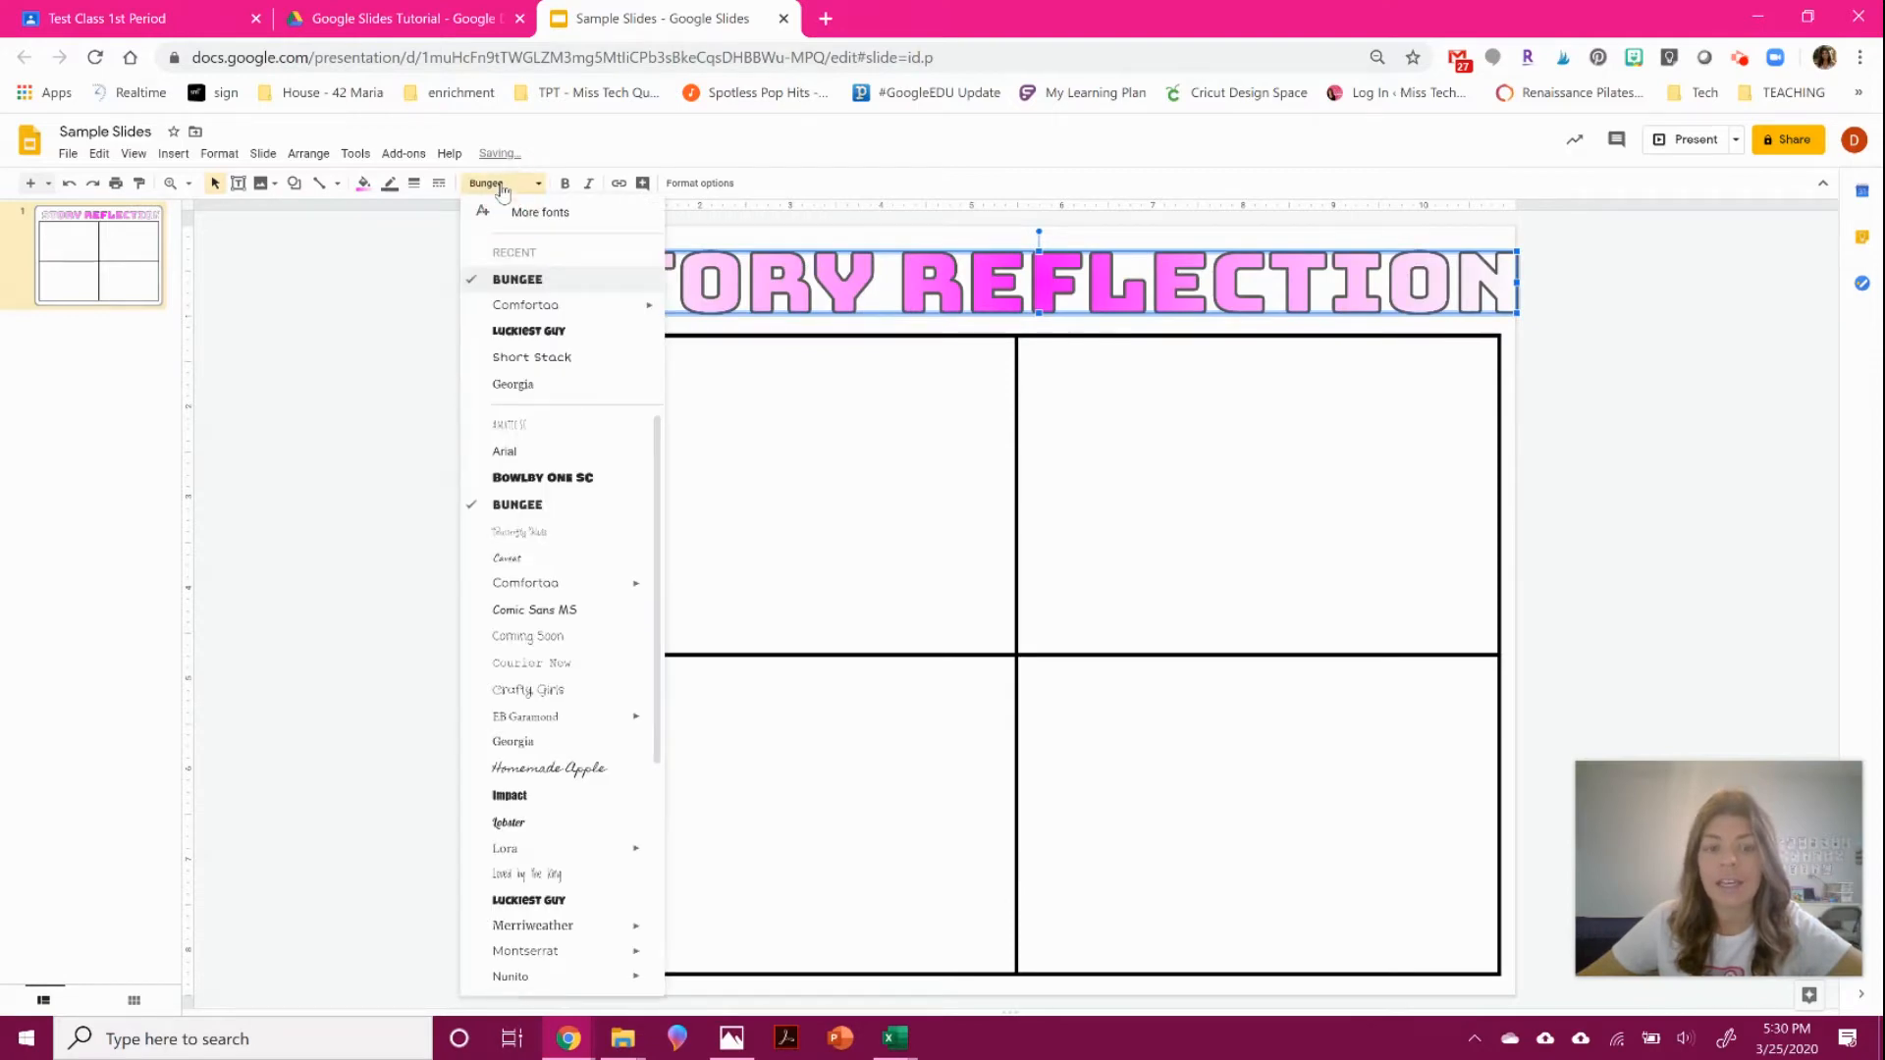
pyautogui.click(543, 479)
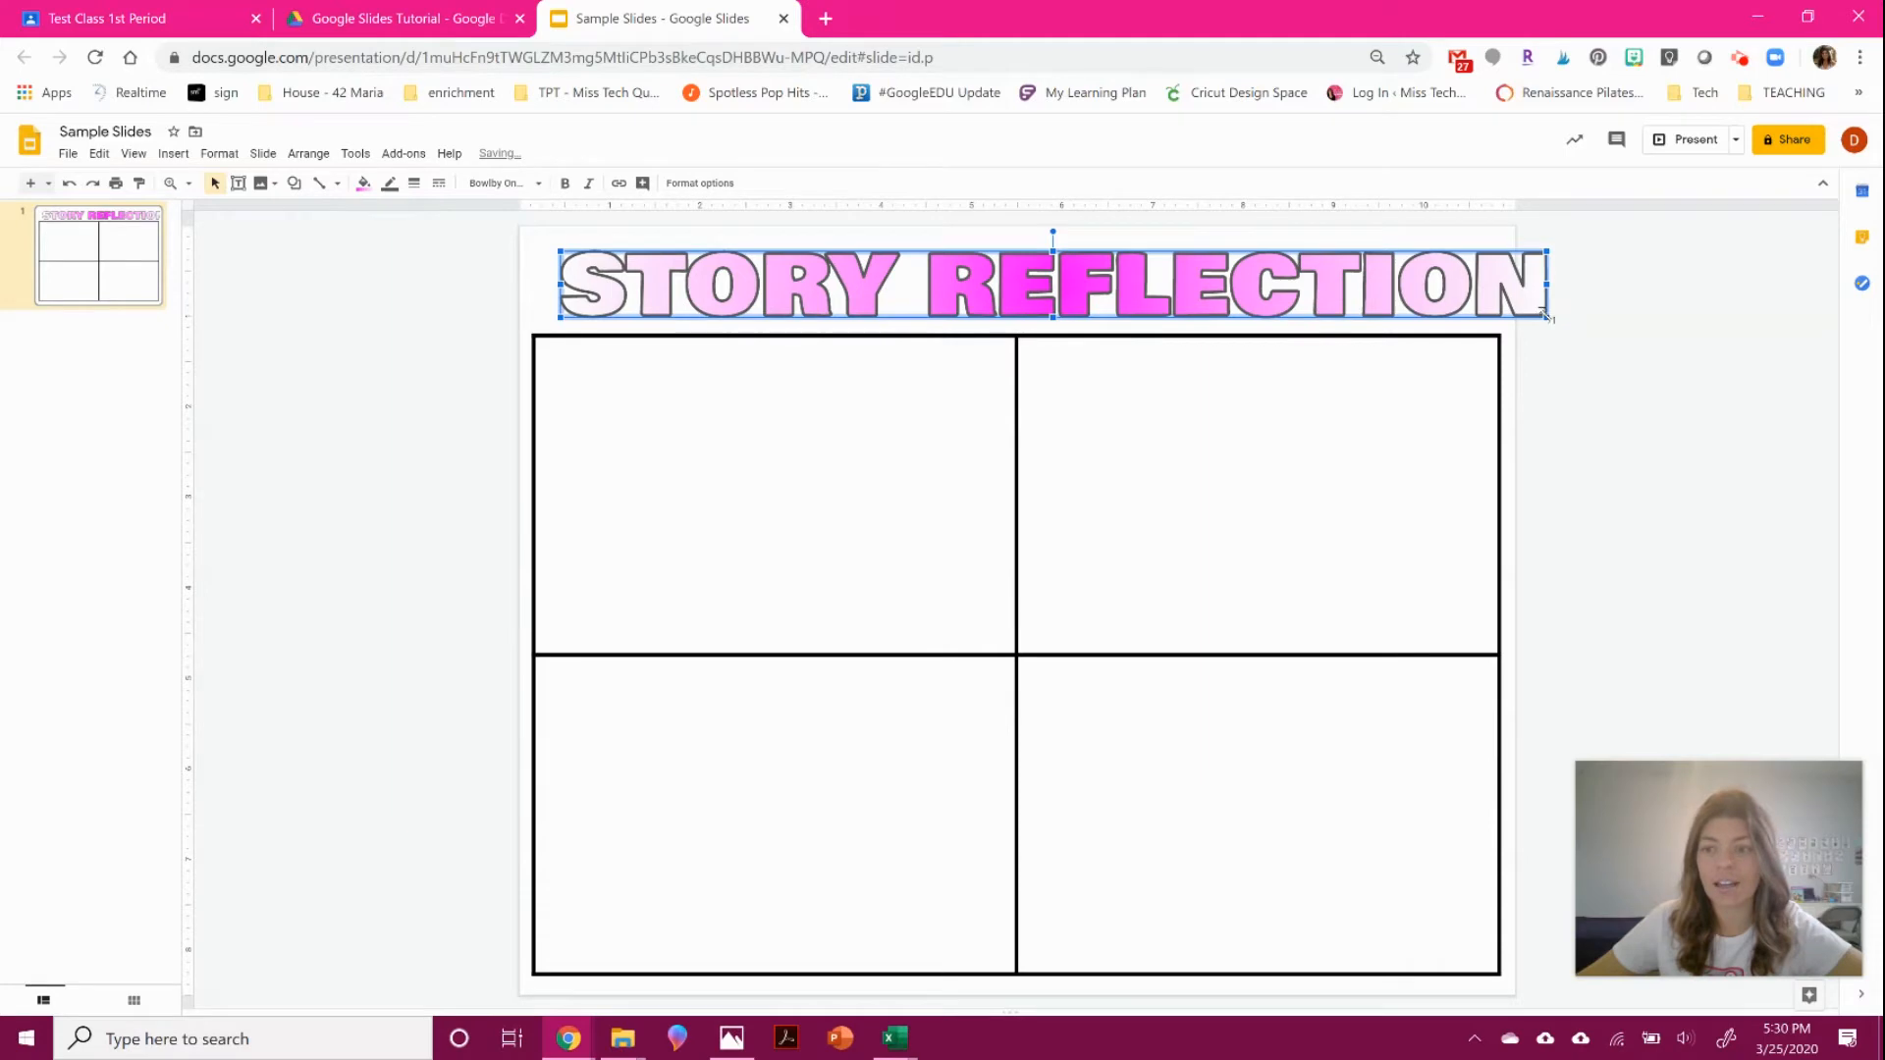
pyautogui.moveTo(1544, 314); pyautogui.dragTo(1470, 310)
pyautogui.click(1609, 300)
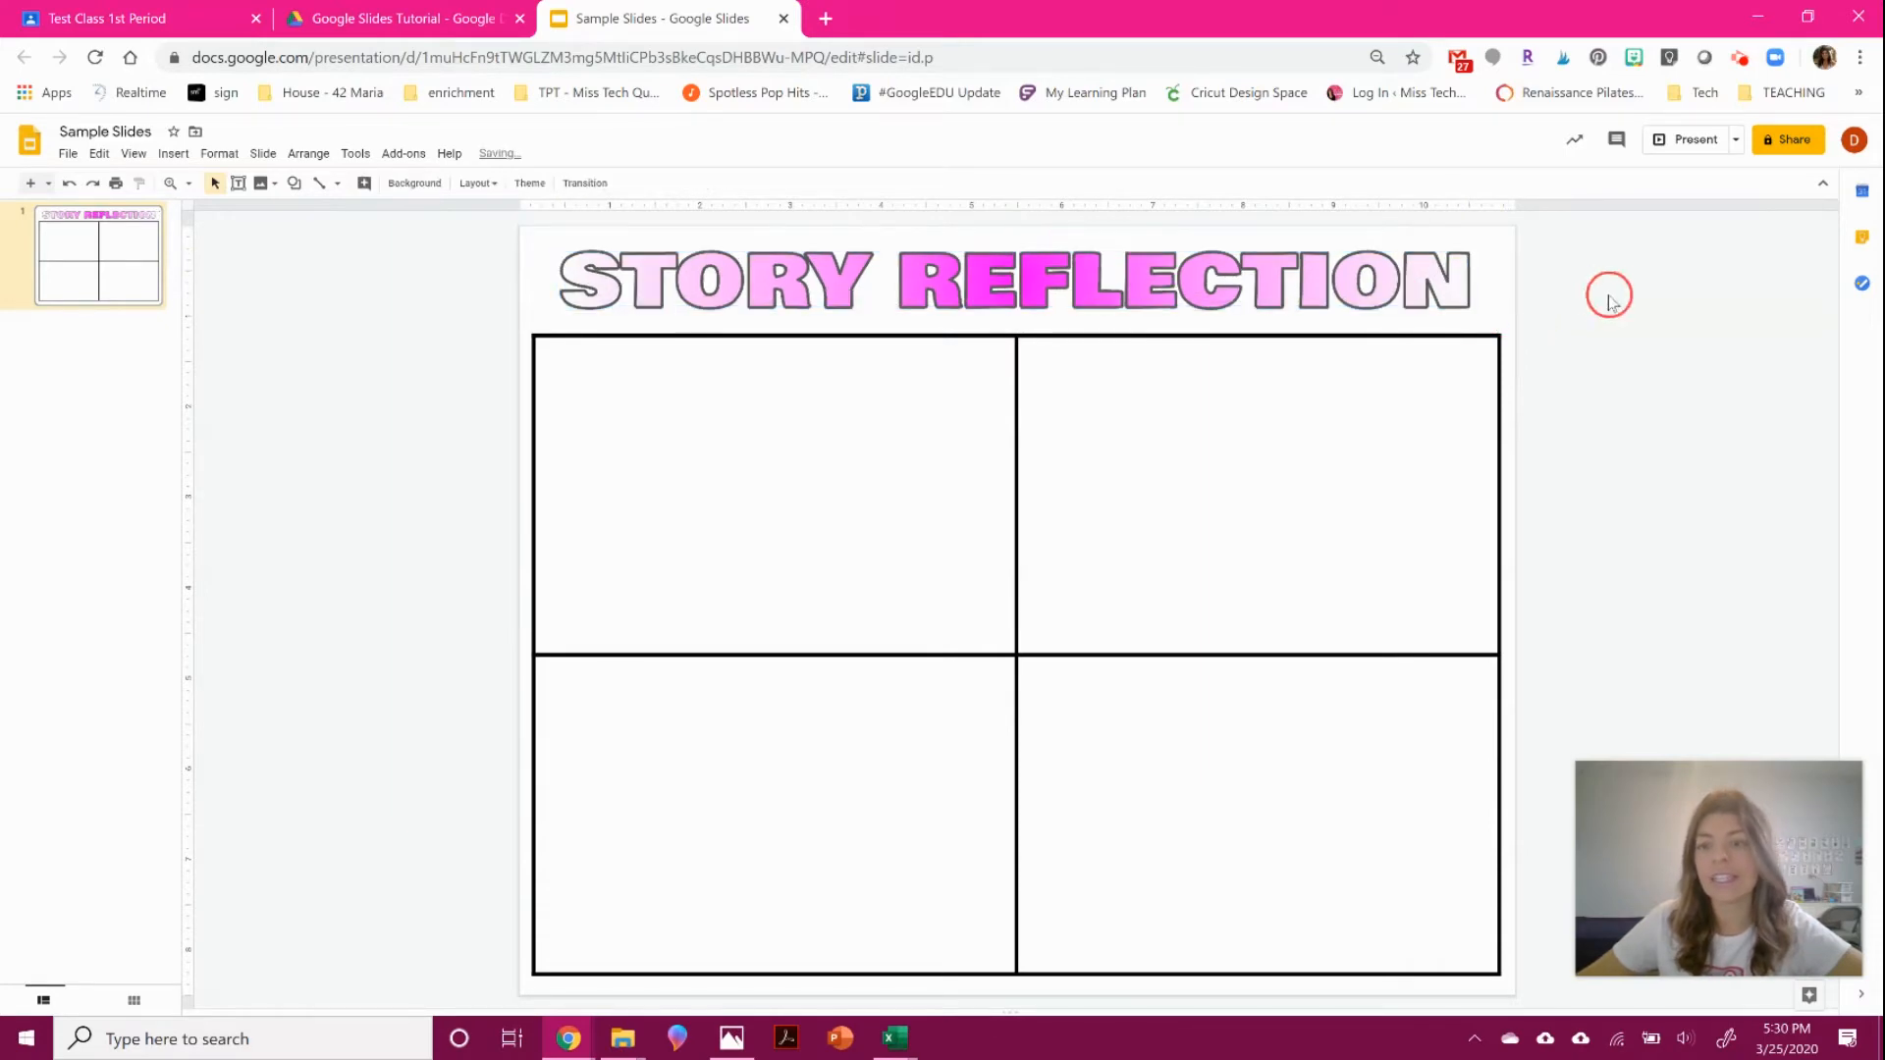
# Change the STORY REFLECTION title's outline color to black and deselect the title.
pyautogui.click(724, 288)
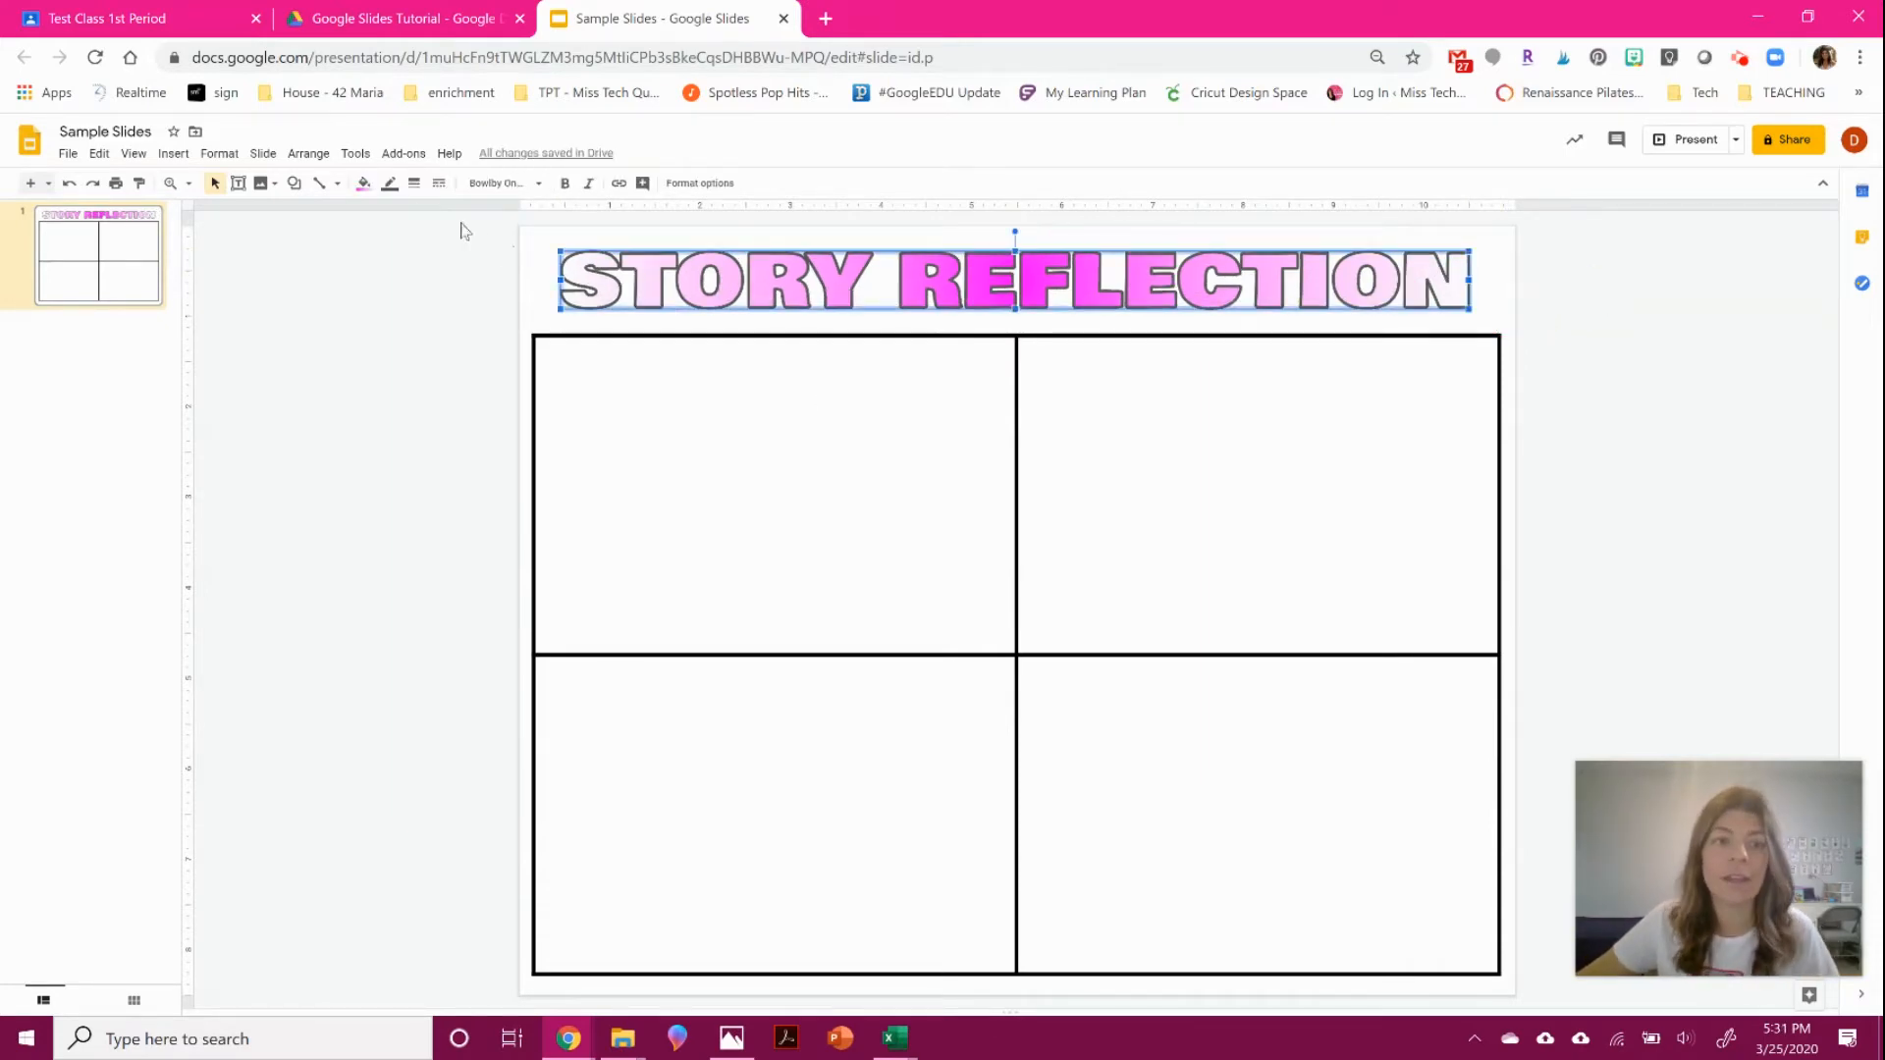
pyautogui.click(400, 186)
pyautogui.click(395, 235)
pyautogui.click(408, 387)
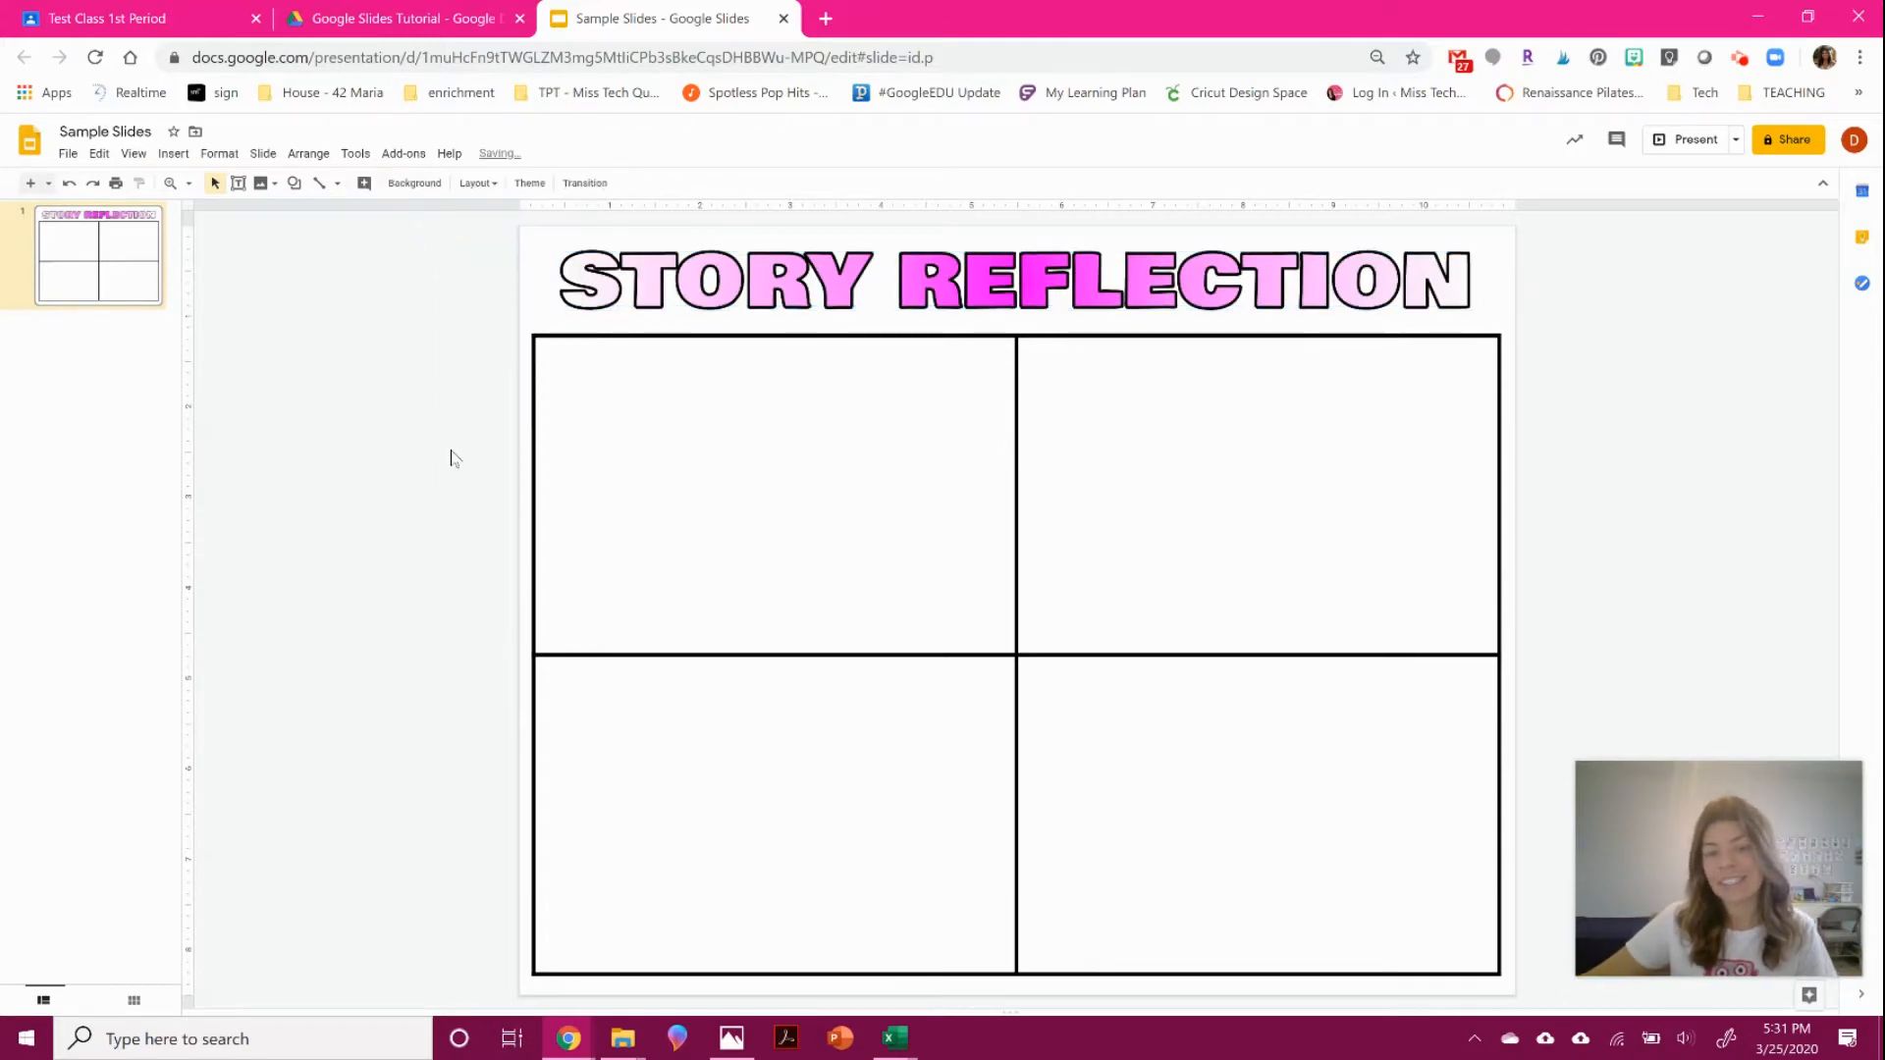
# Insert a text box spanning the full width along the top edge of the table's upper-left cell.
pyautogui.click(173, 154)
pyautogui.click(207, 210)
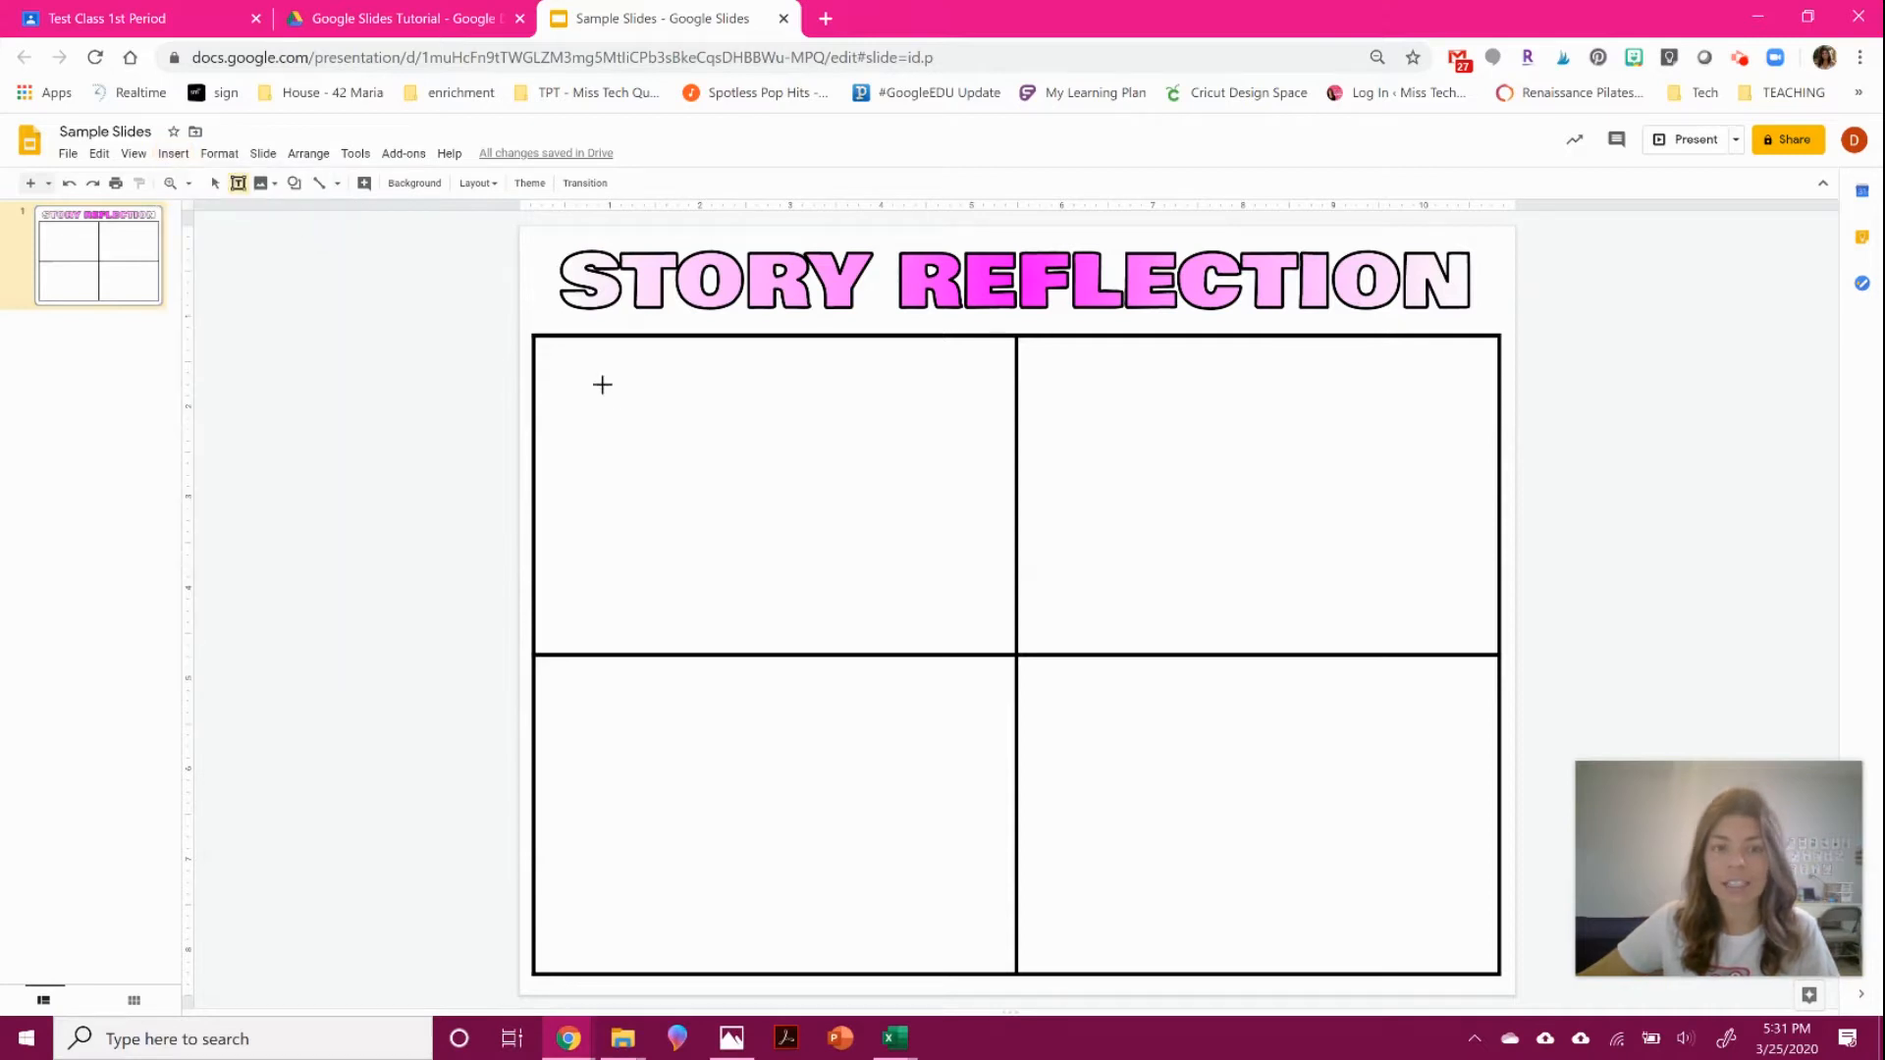
pyautogui.moveTo(534, 338); pyautogui.dragTo(1016, 389)
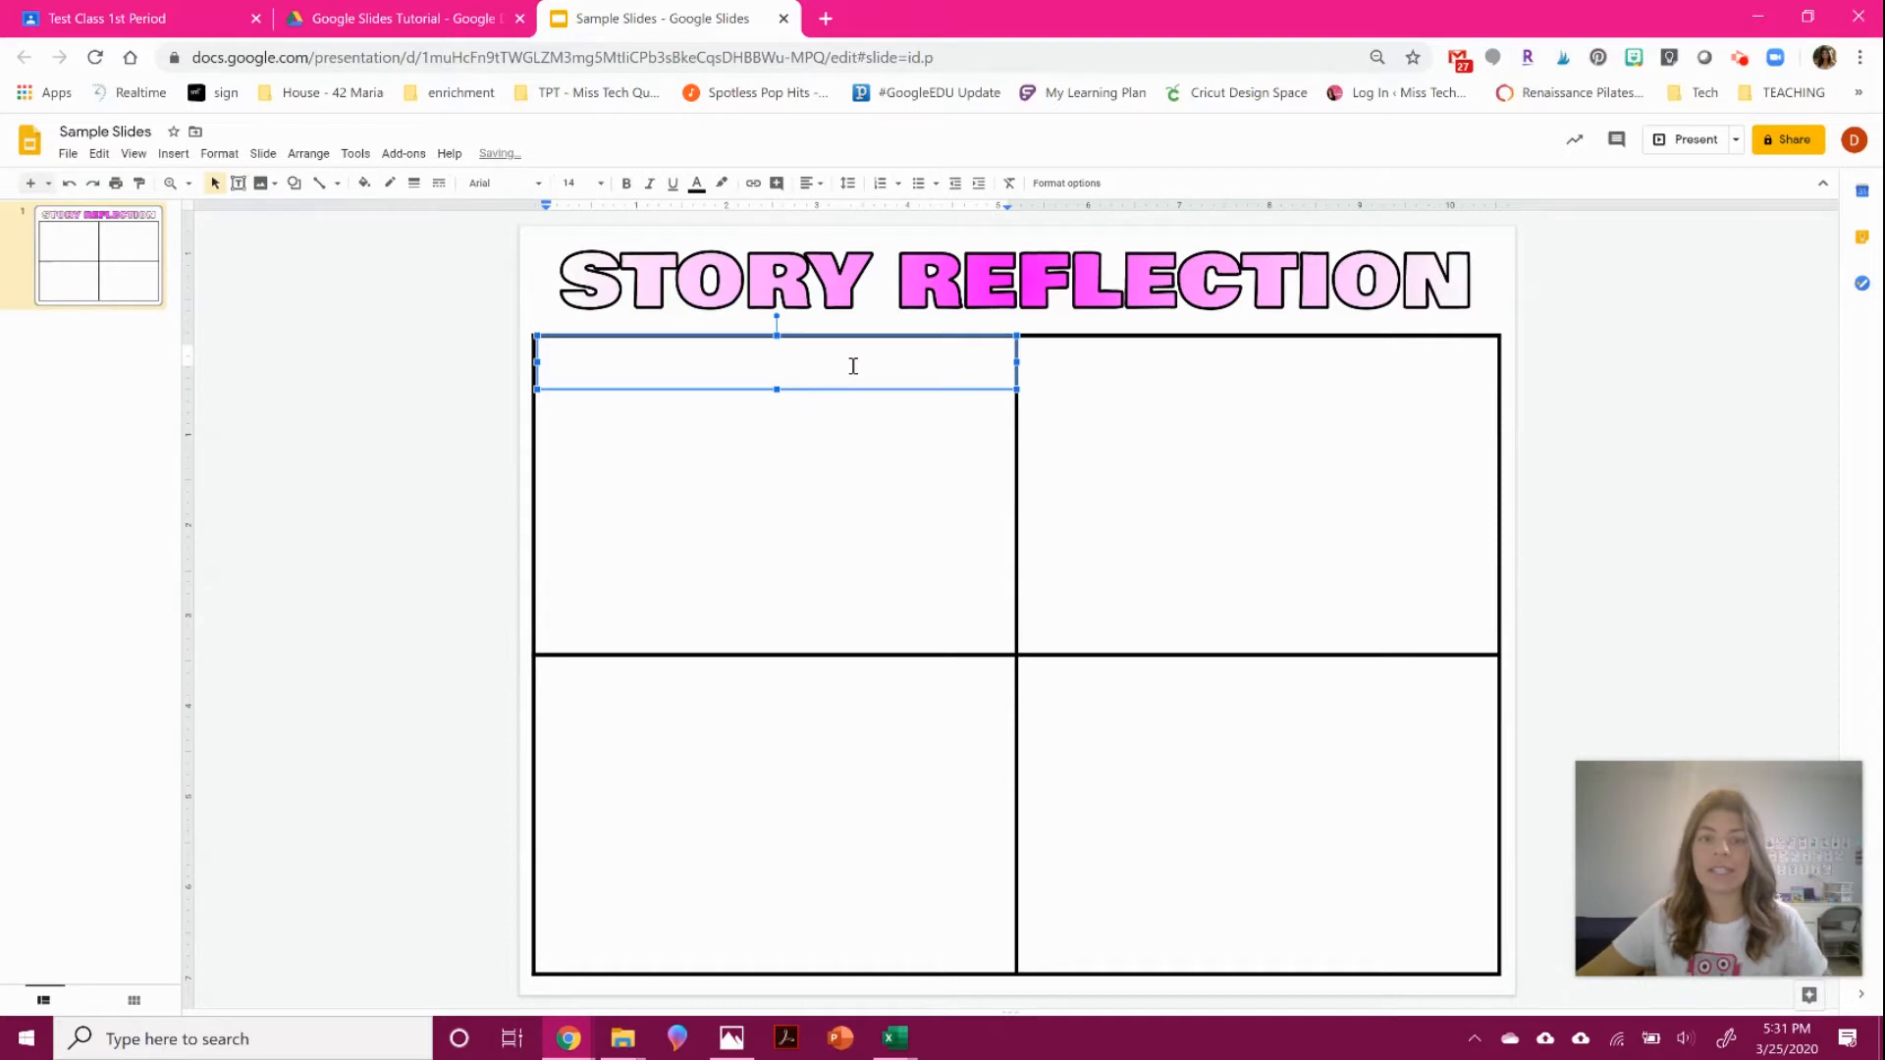
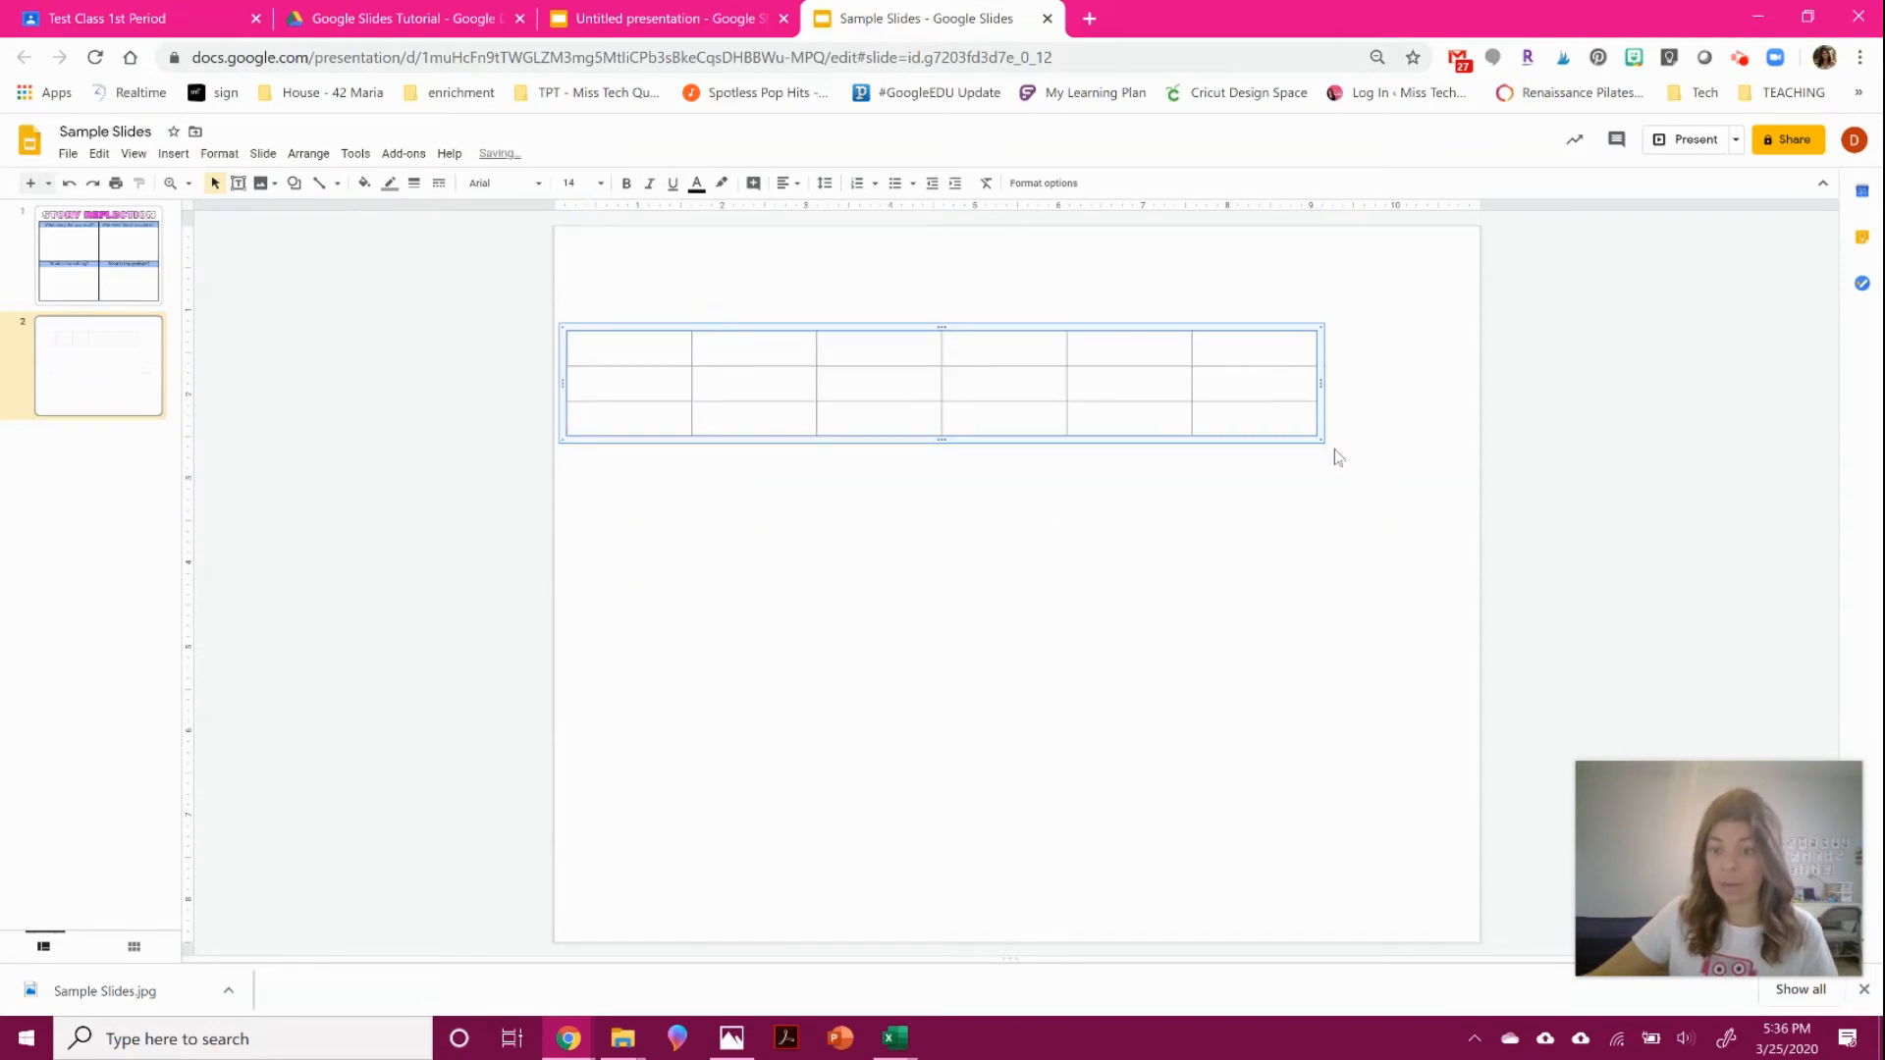
# Enlarge the six-column, three-row table to fill most of the second slide, and shorten its first row into a header row.
pyautogui.moveTo(1322, 444); pyautogui.dragTo(1467, 906)
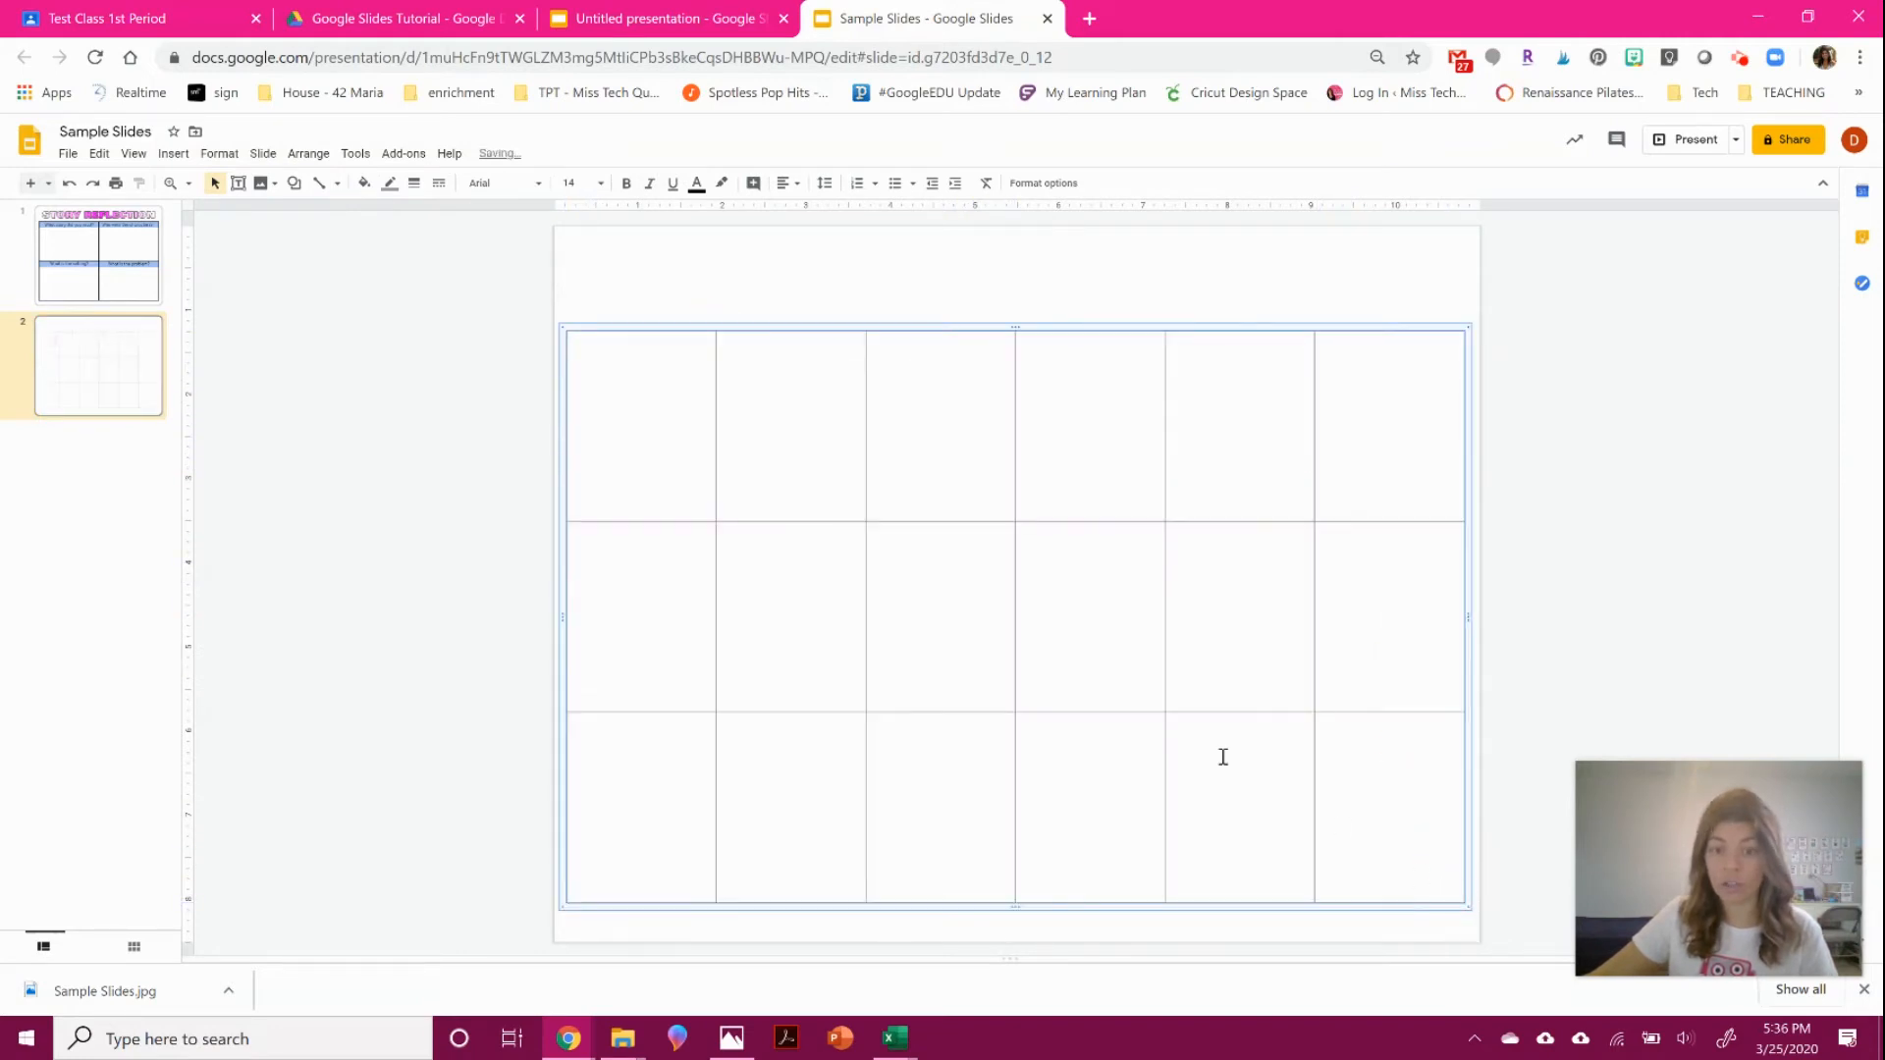
pyautogui.click(403, 497)
pyautogui.click(817, 522)
pyautogui.click(532, 540)
pyautogui.click(720, 519)
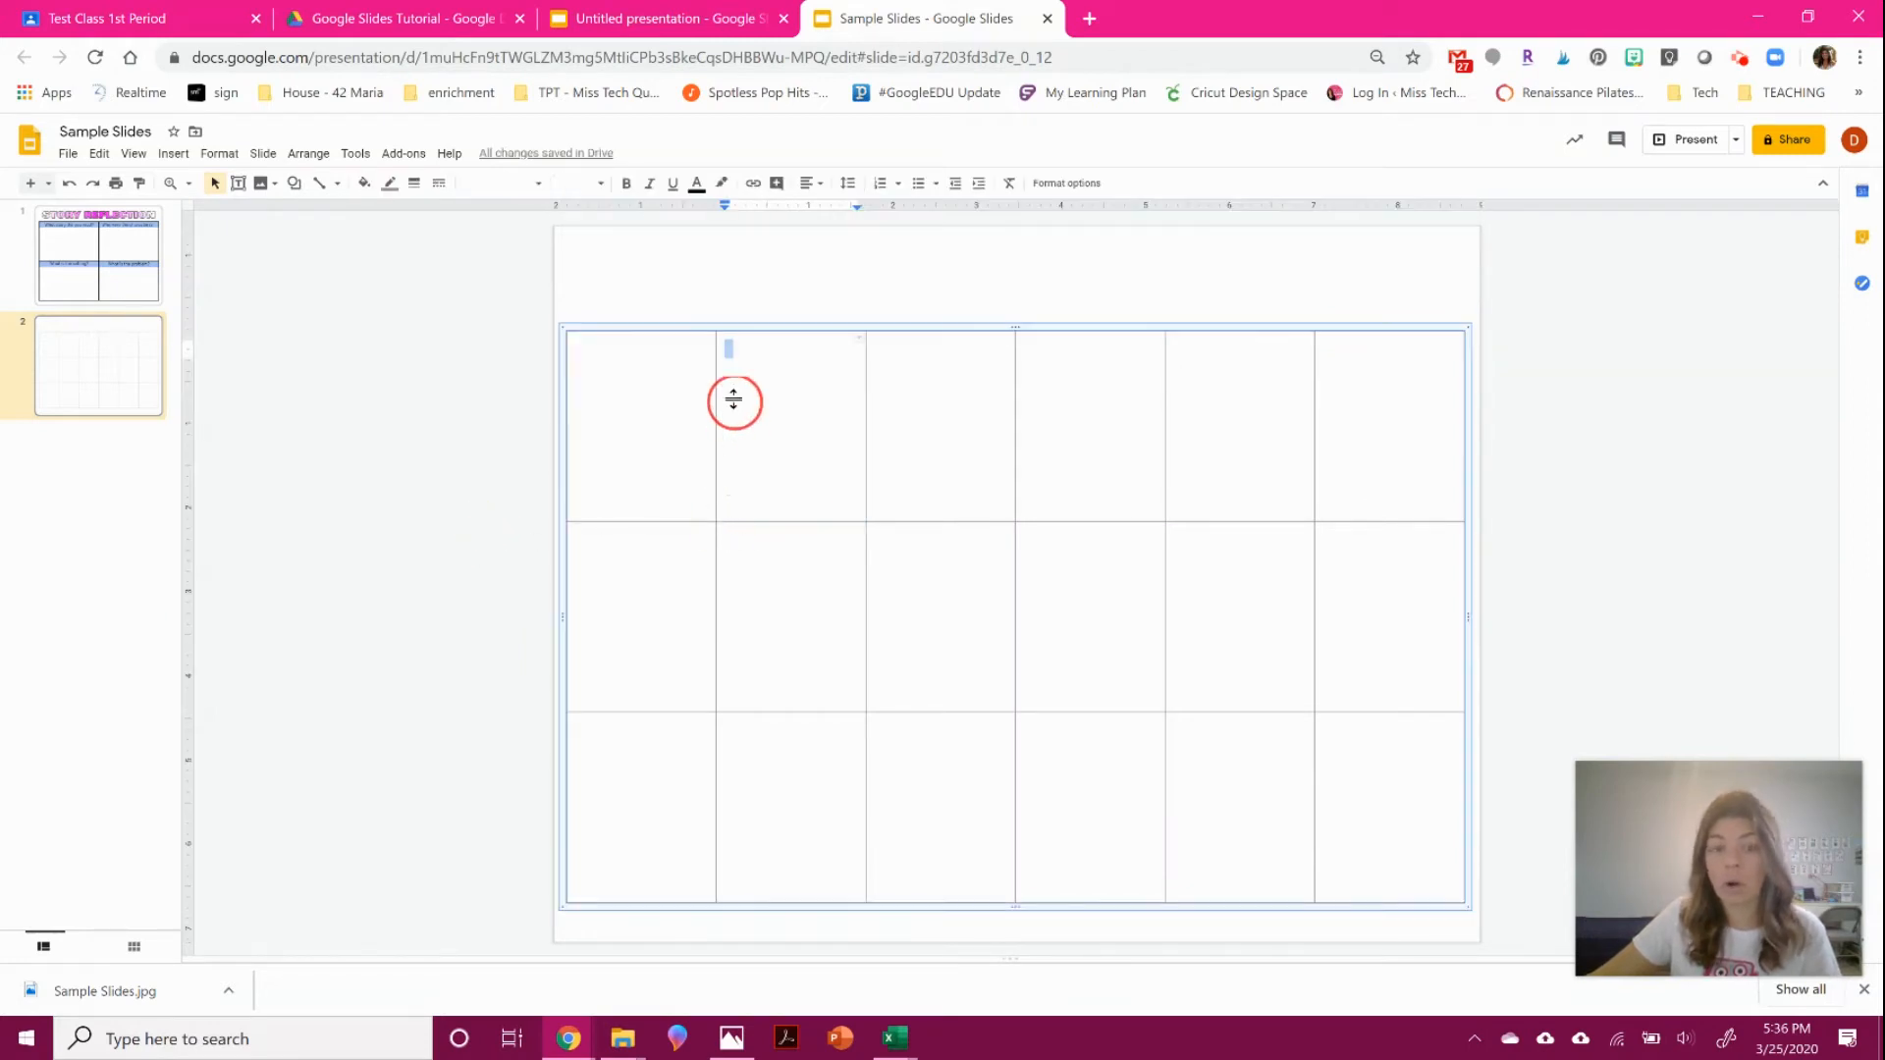
pyautogui.click(366, 473)
pyautogui.moveTo(805, 522); pyautogui.dragTo(824, 376)
# Fill the header row with Monday, Tuesday, Wednesday, Thursday and Friday, leaving the first cell empty.
pyautogui.click(661, 362)
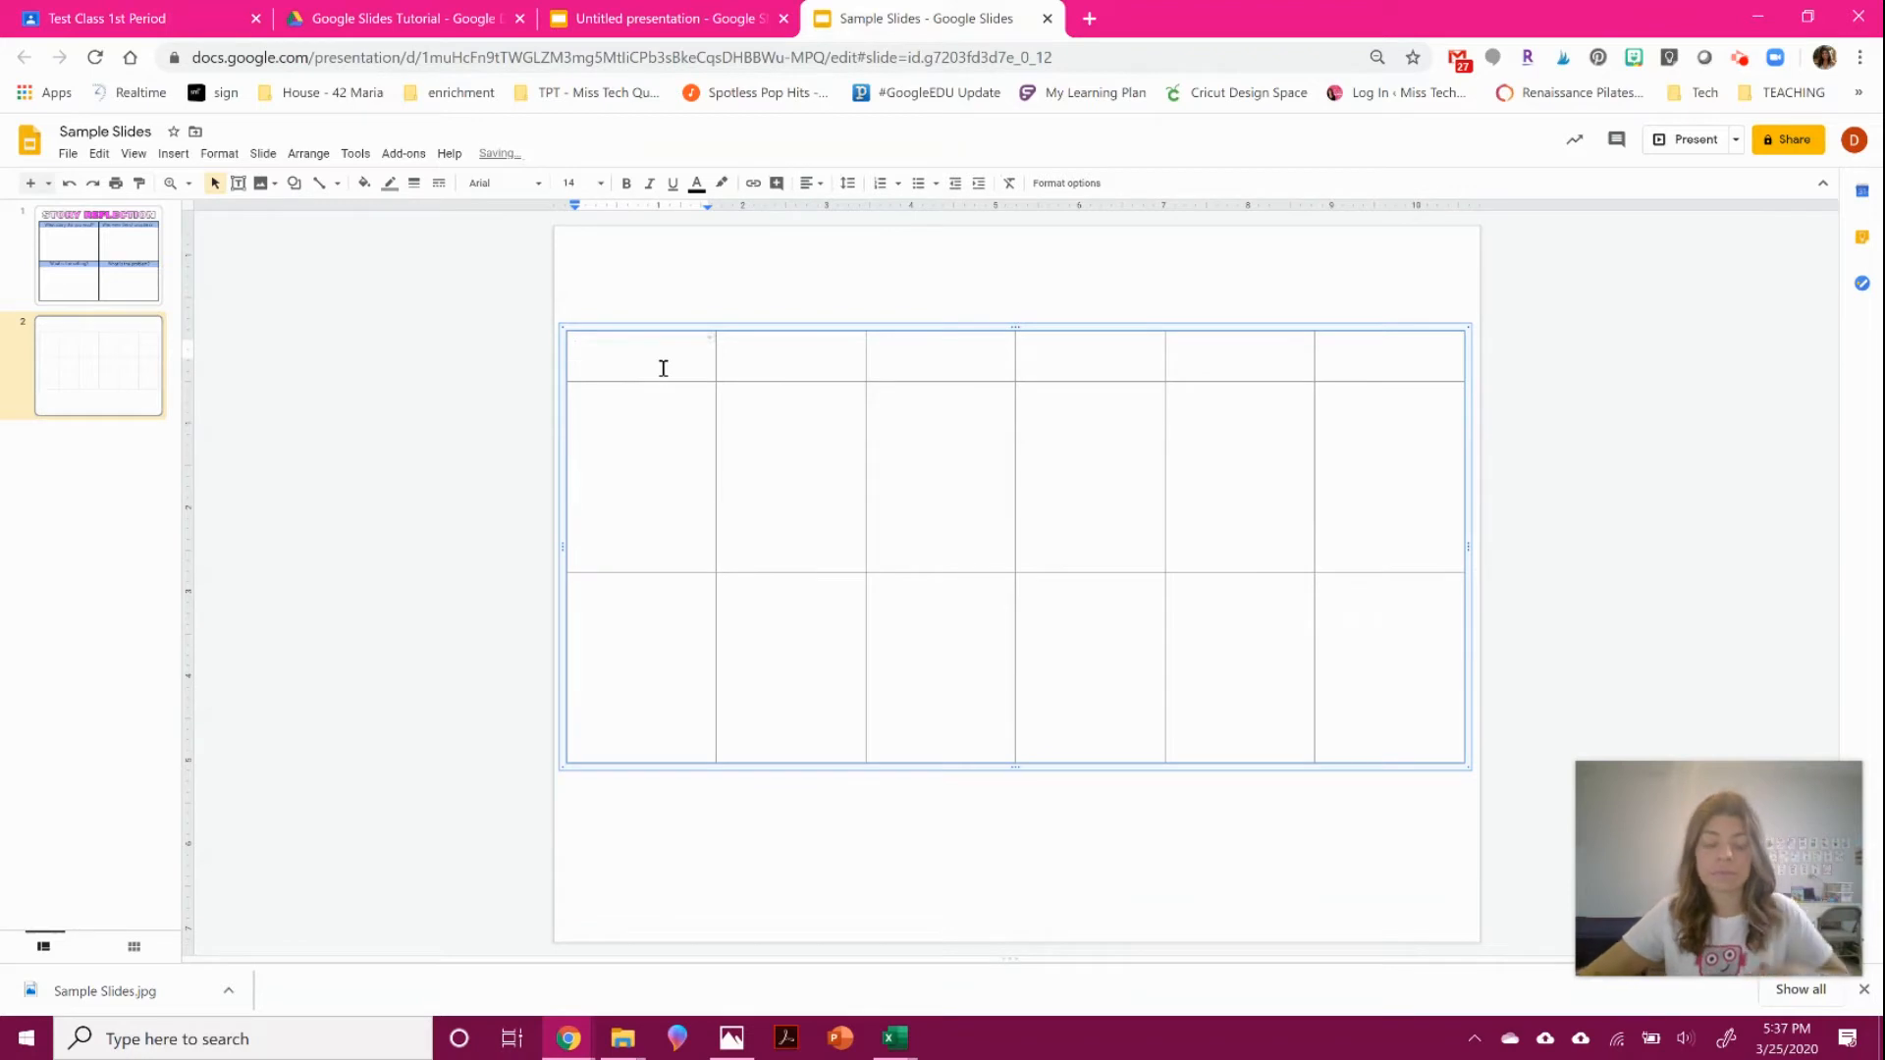
pyautogui.press('Tab')
pyautogui.write('Monday')
pyautogui.press('Tab')
pyautogui.press('Tab')
pyautogui.write('W')
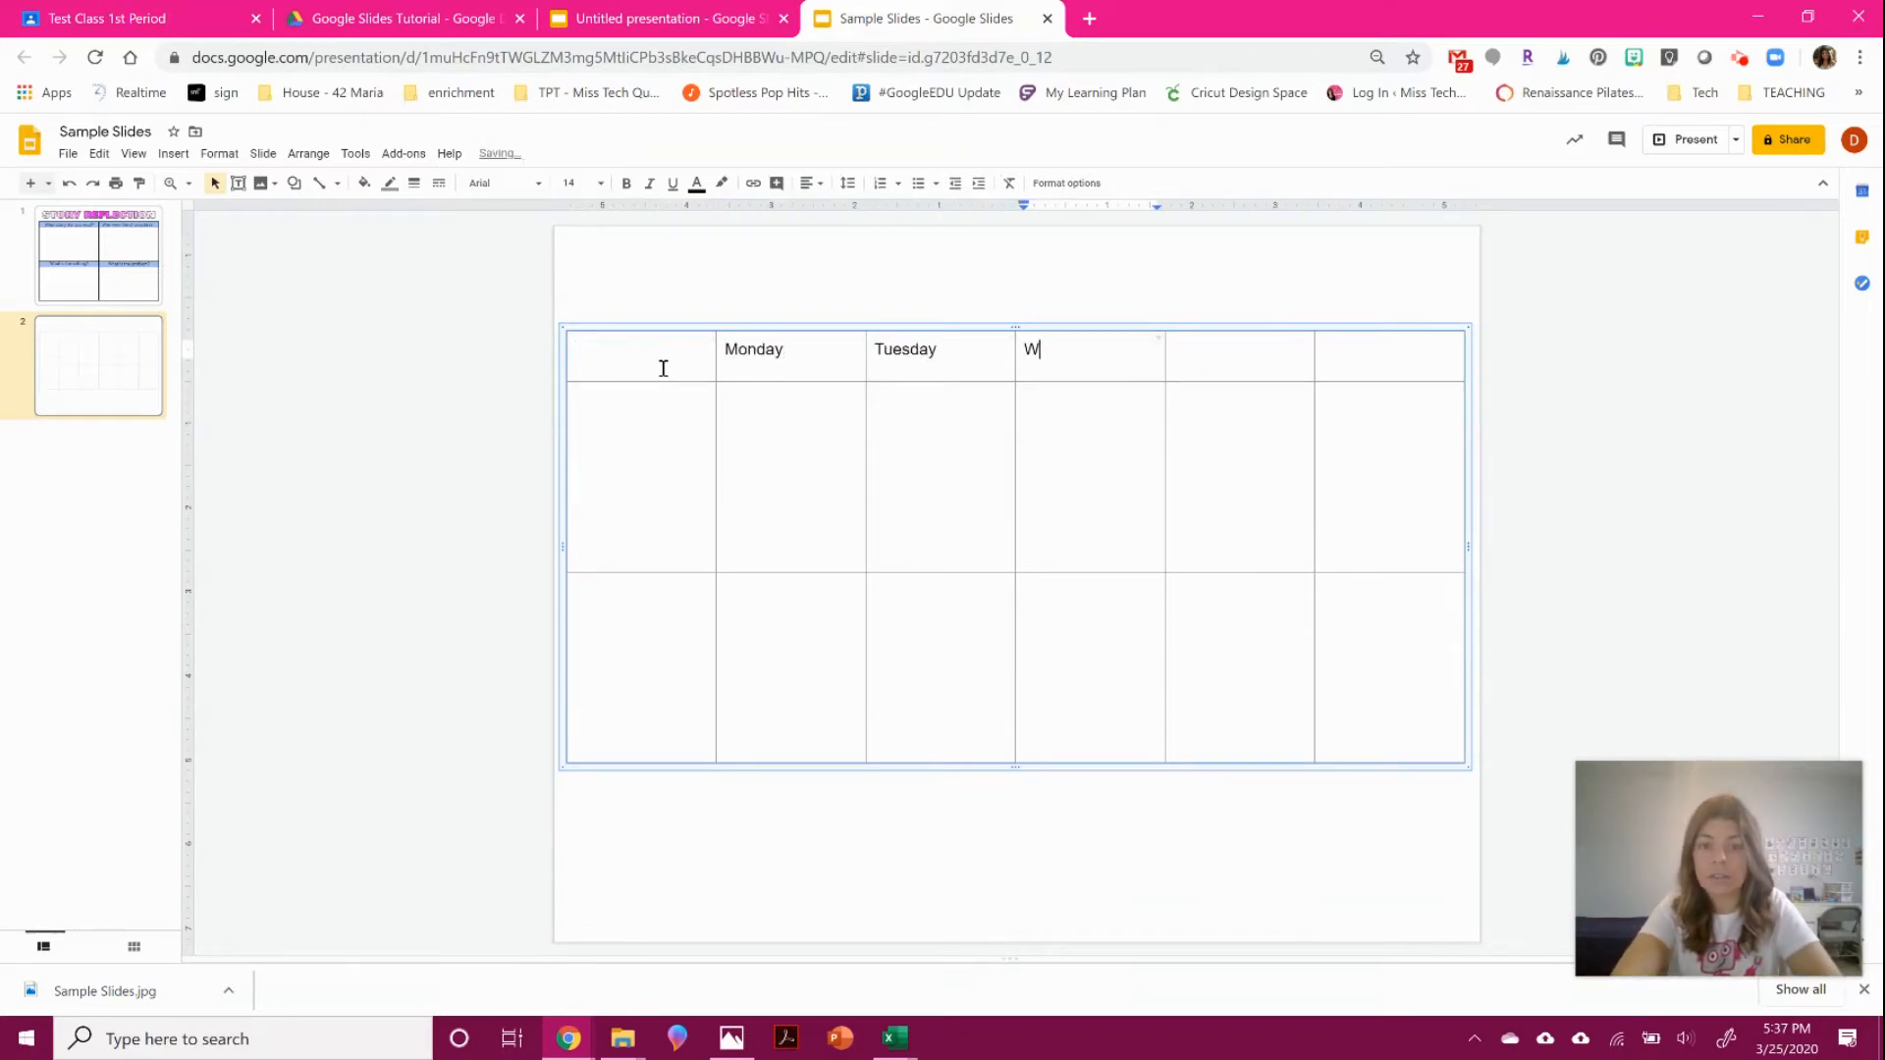
pyautogui.press('Tab')
pyautogui.write('T')
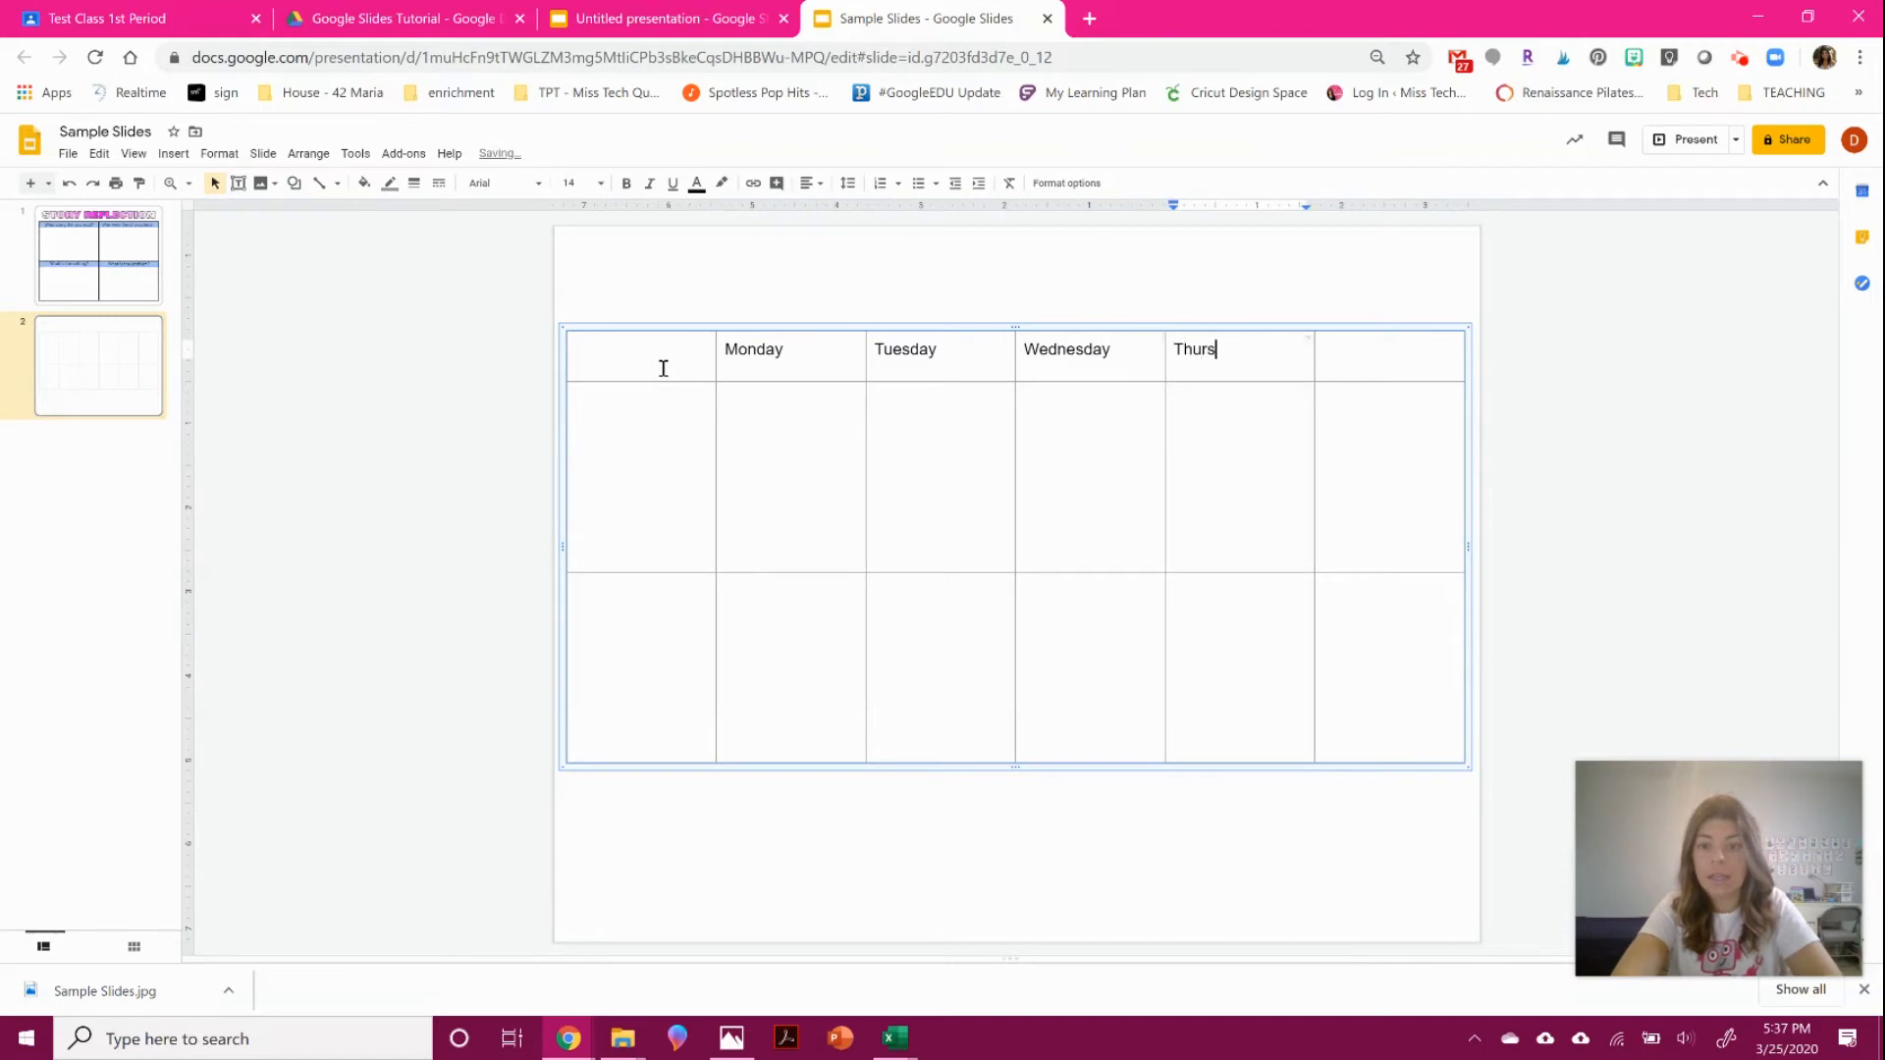
pyautogui.press('Tab')
pyautogui.write('F')
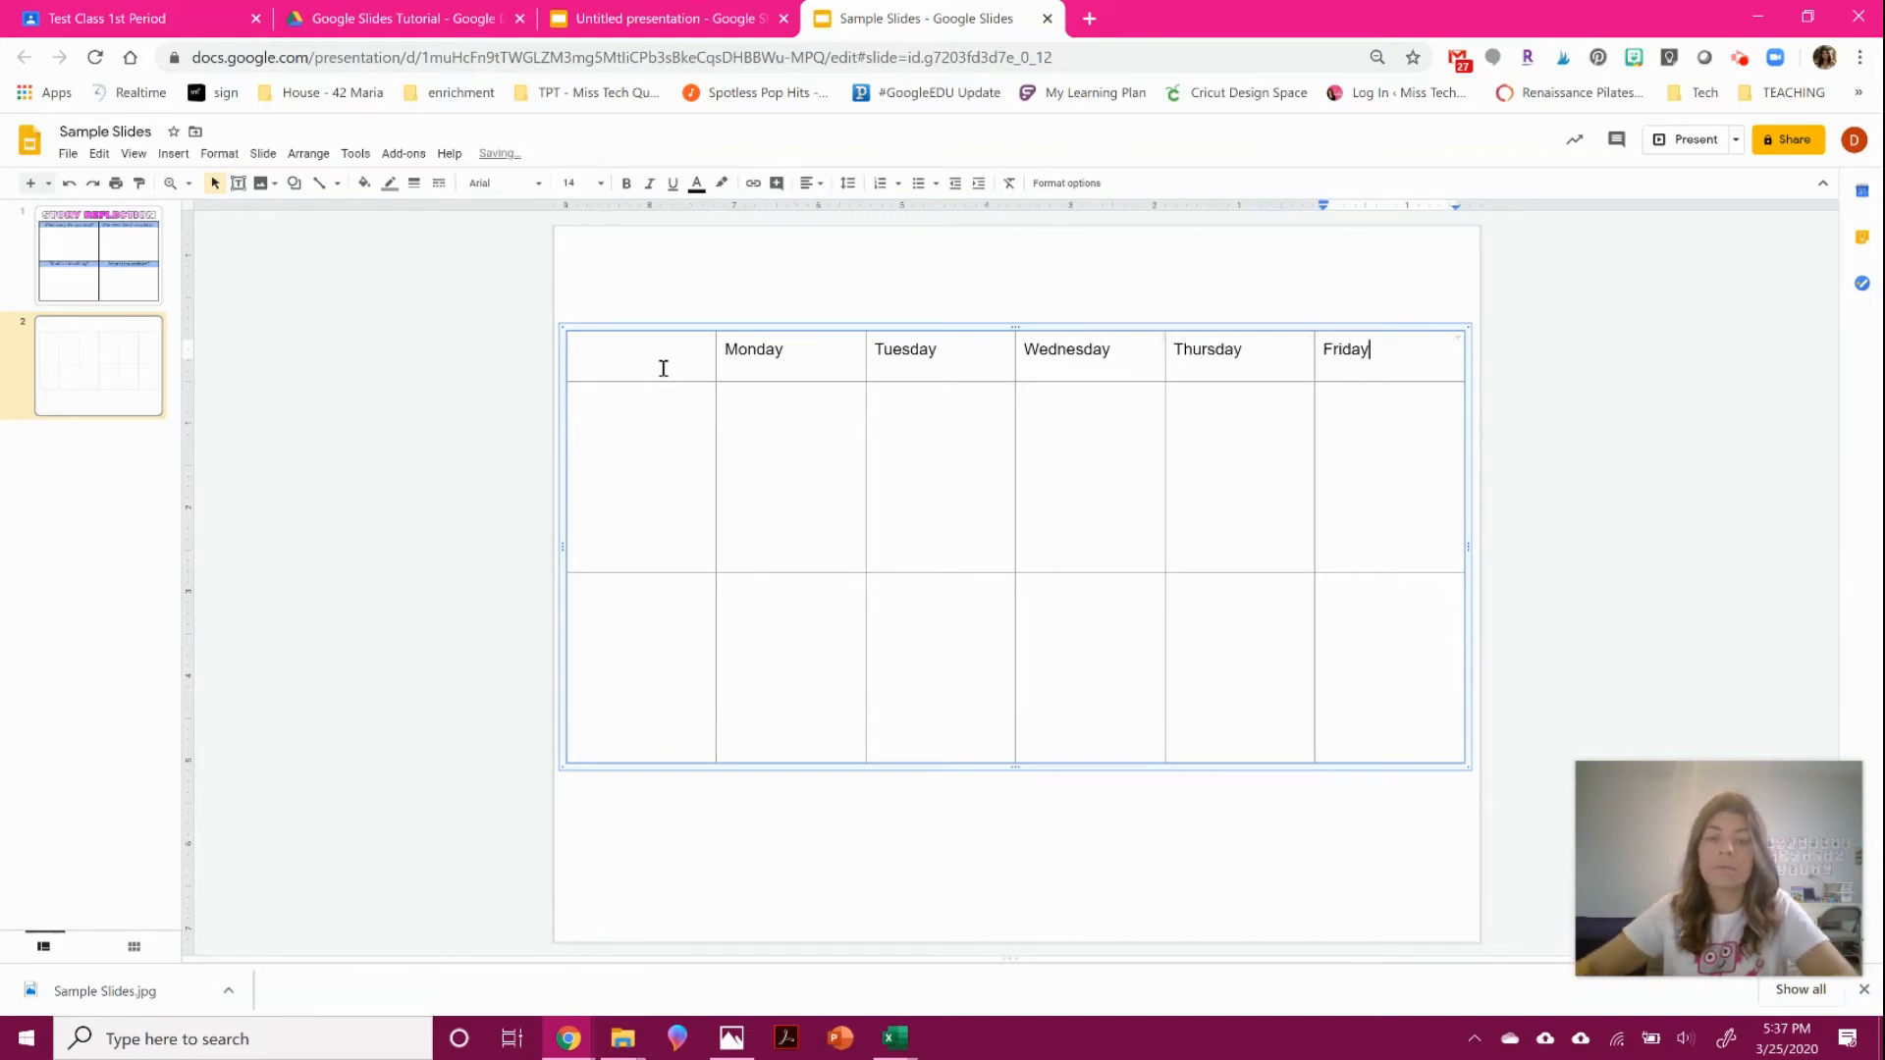
# Enter "What did you work on?" one line down in the first cell of the second row.
pyautogui.click(664, 368)
pyautogui.click(640, 418)
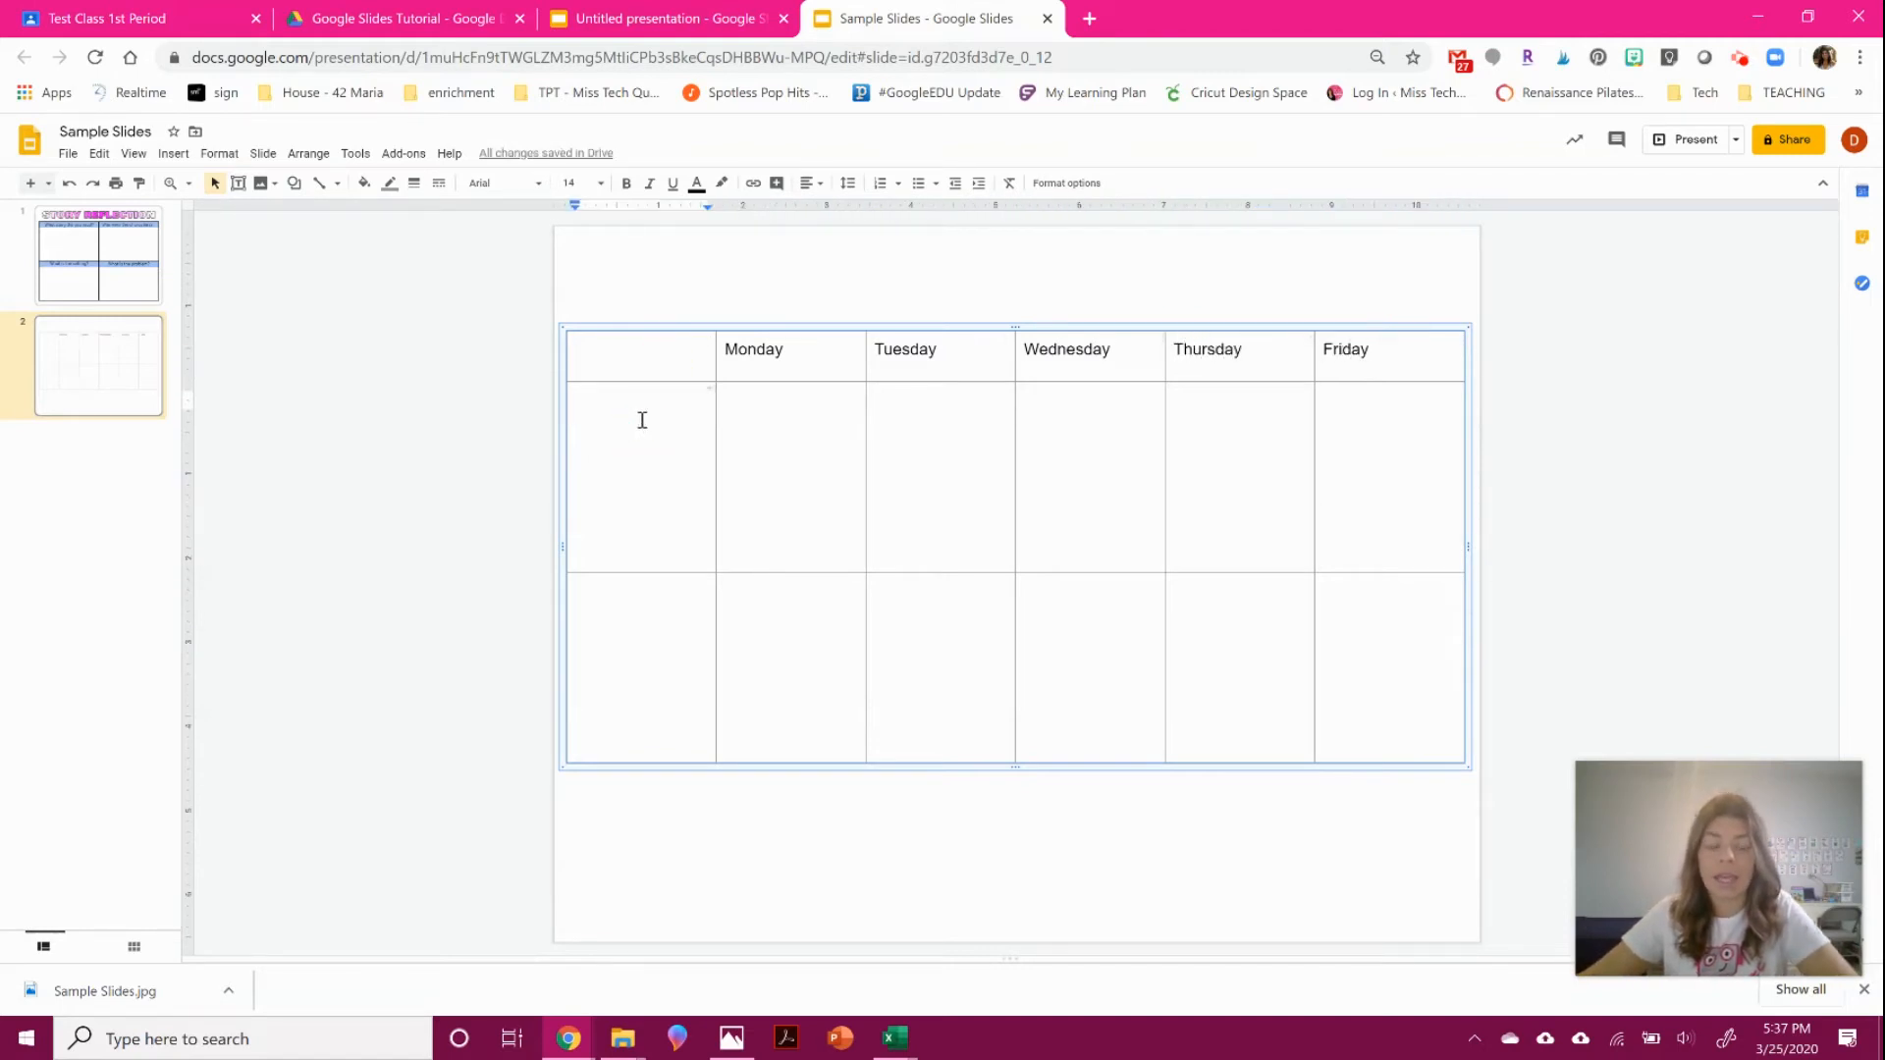
pyautogui.press('Return')
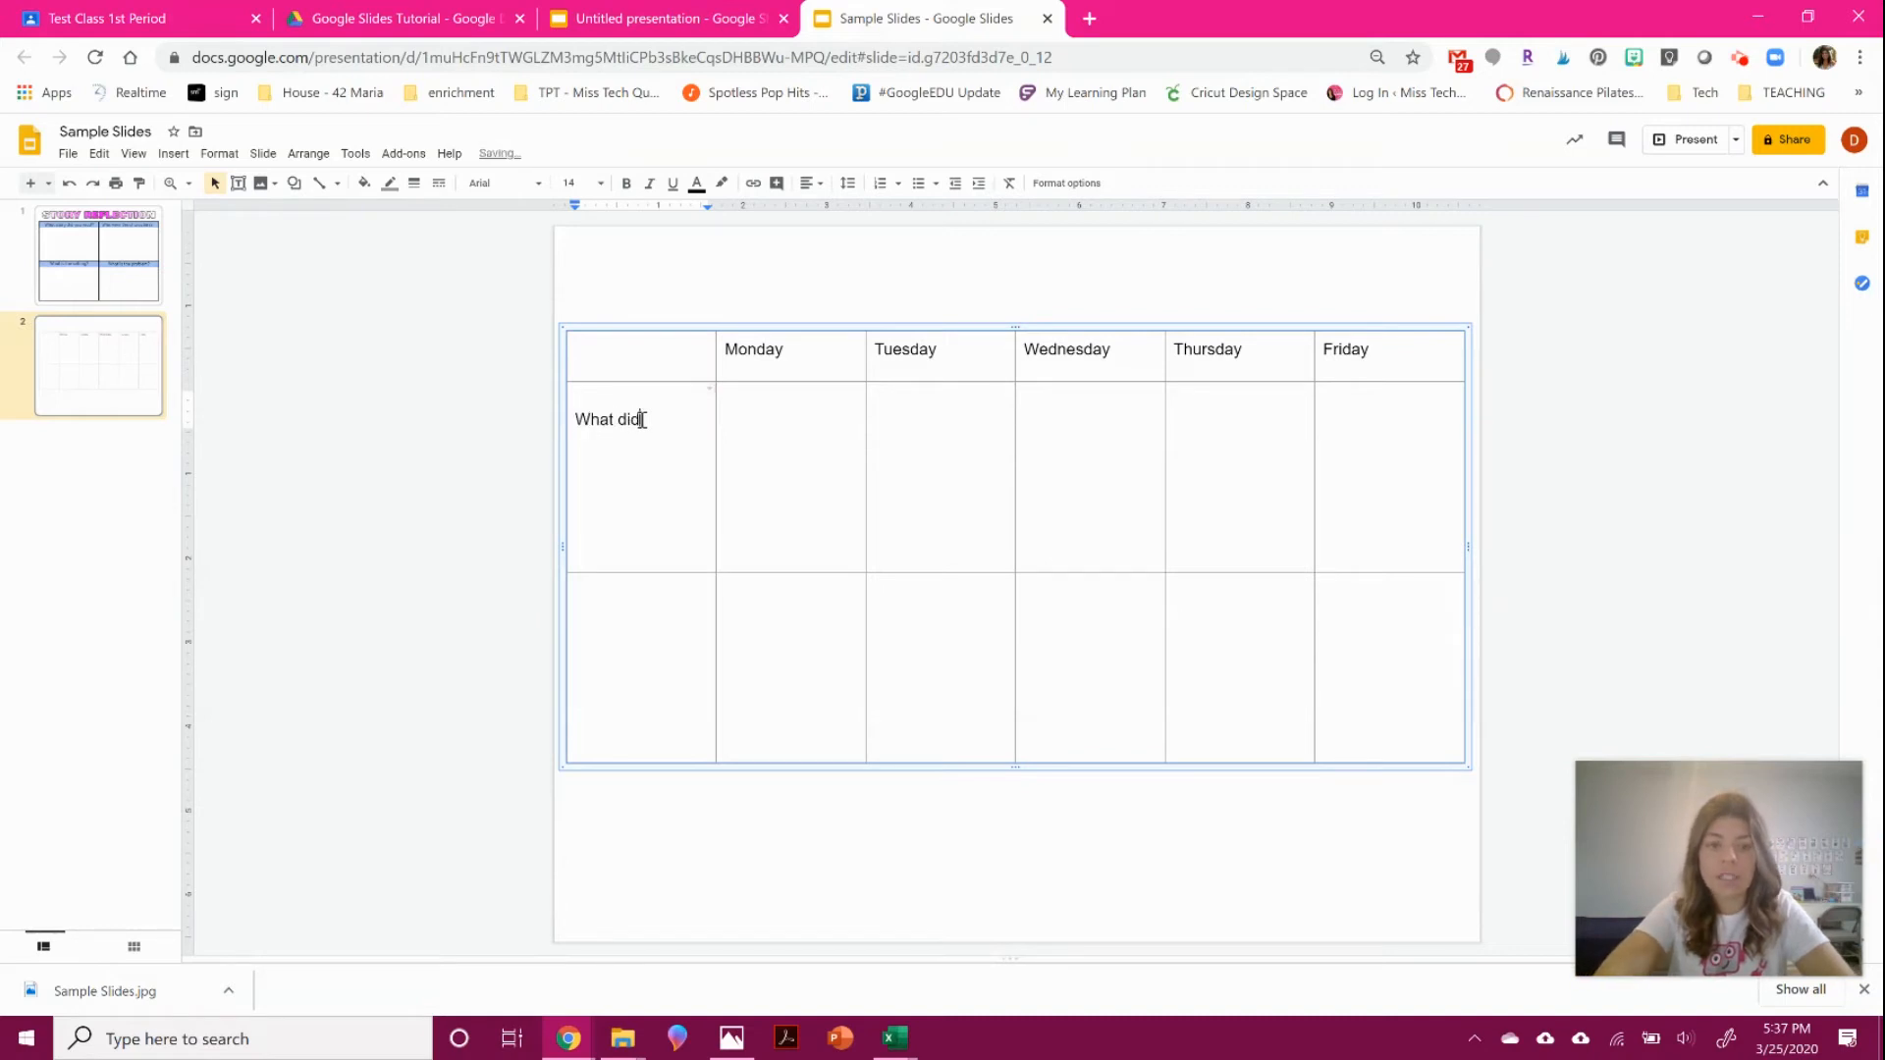
pyautogui.write('What did you work on?')
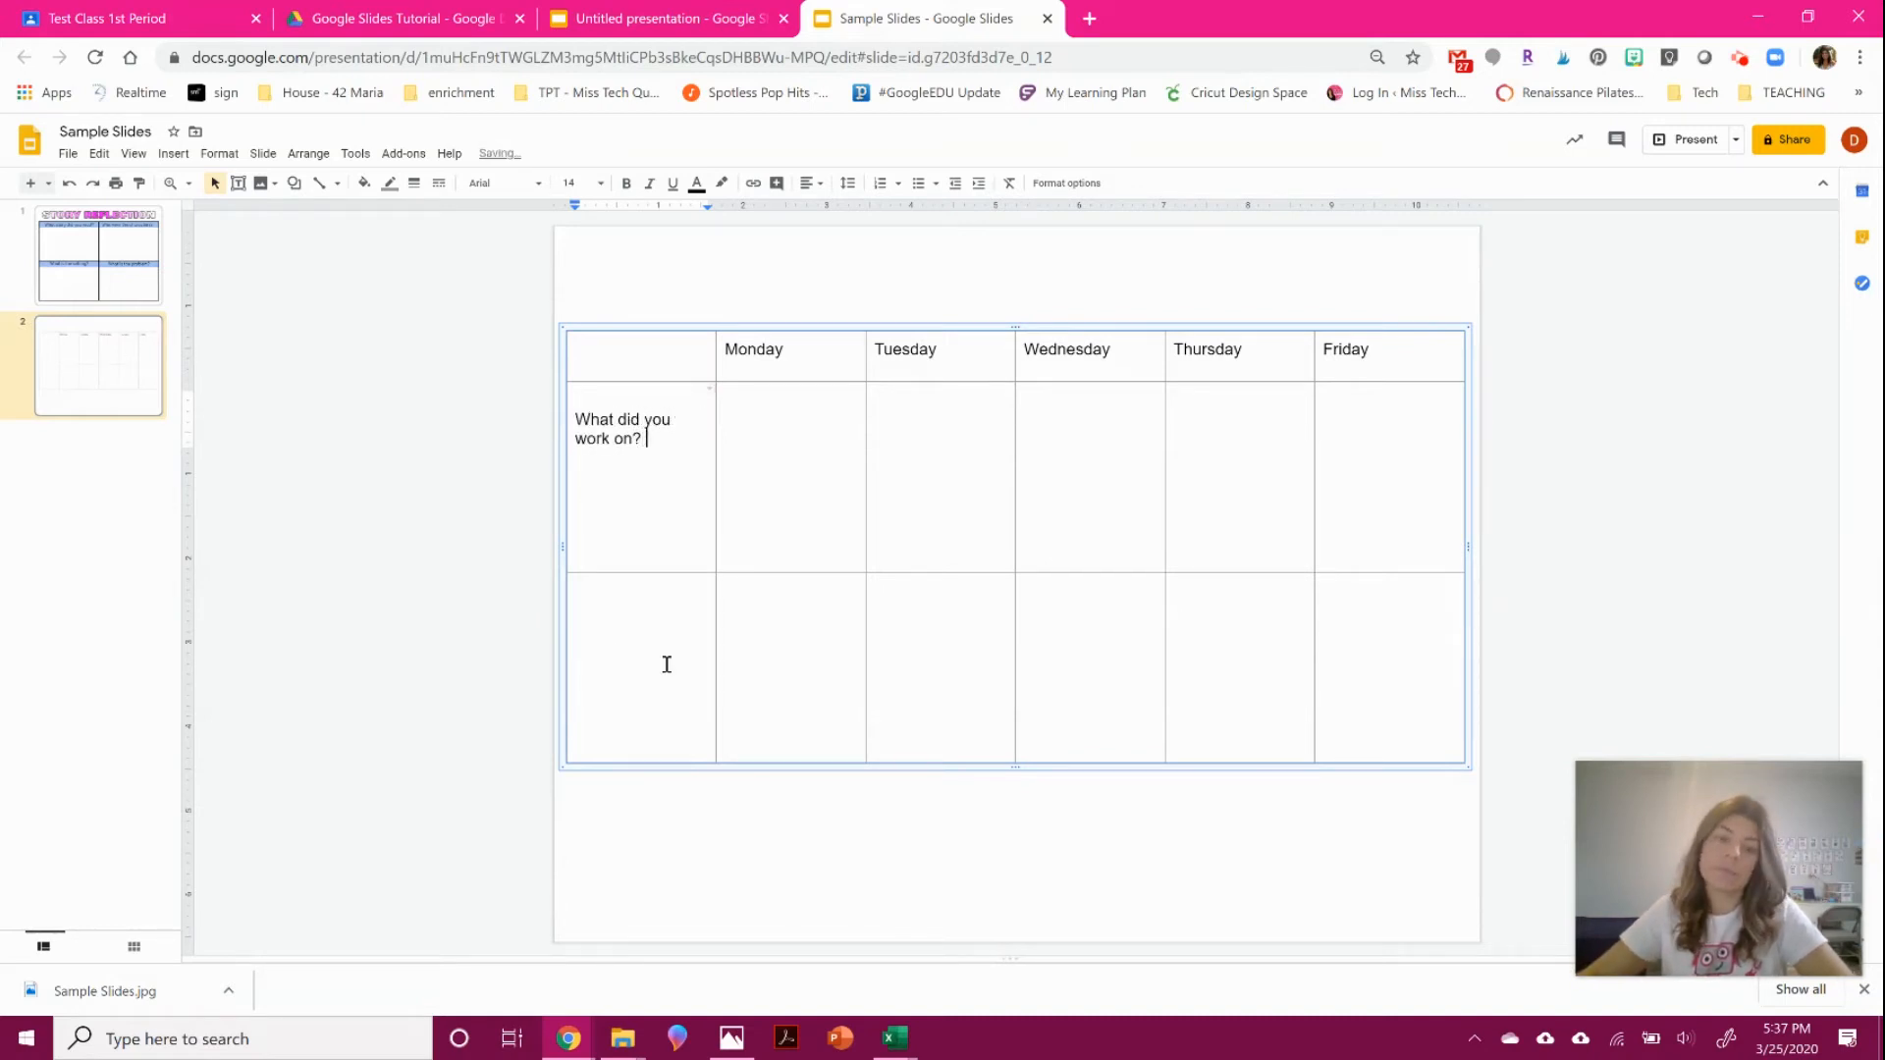
# Enter "What is question for the day?" in the first cell of the third row, and select the table.
pyautogui.click(609, 633)
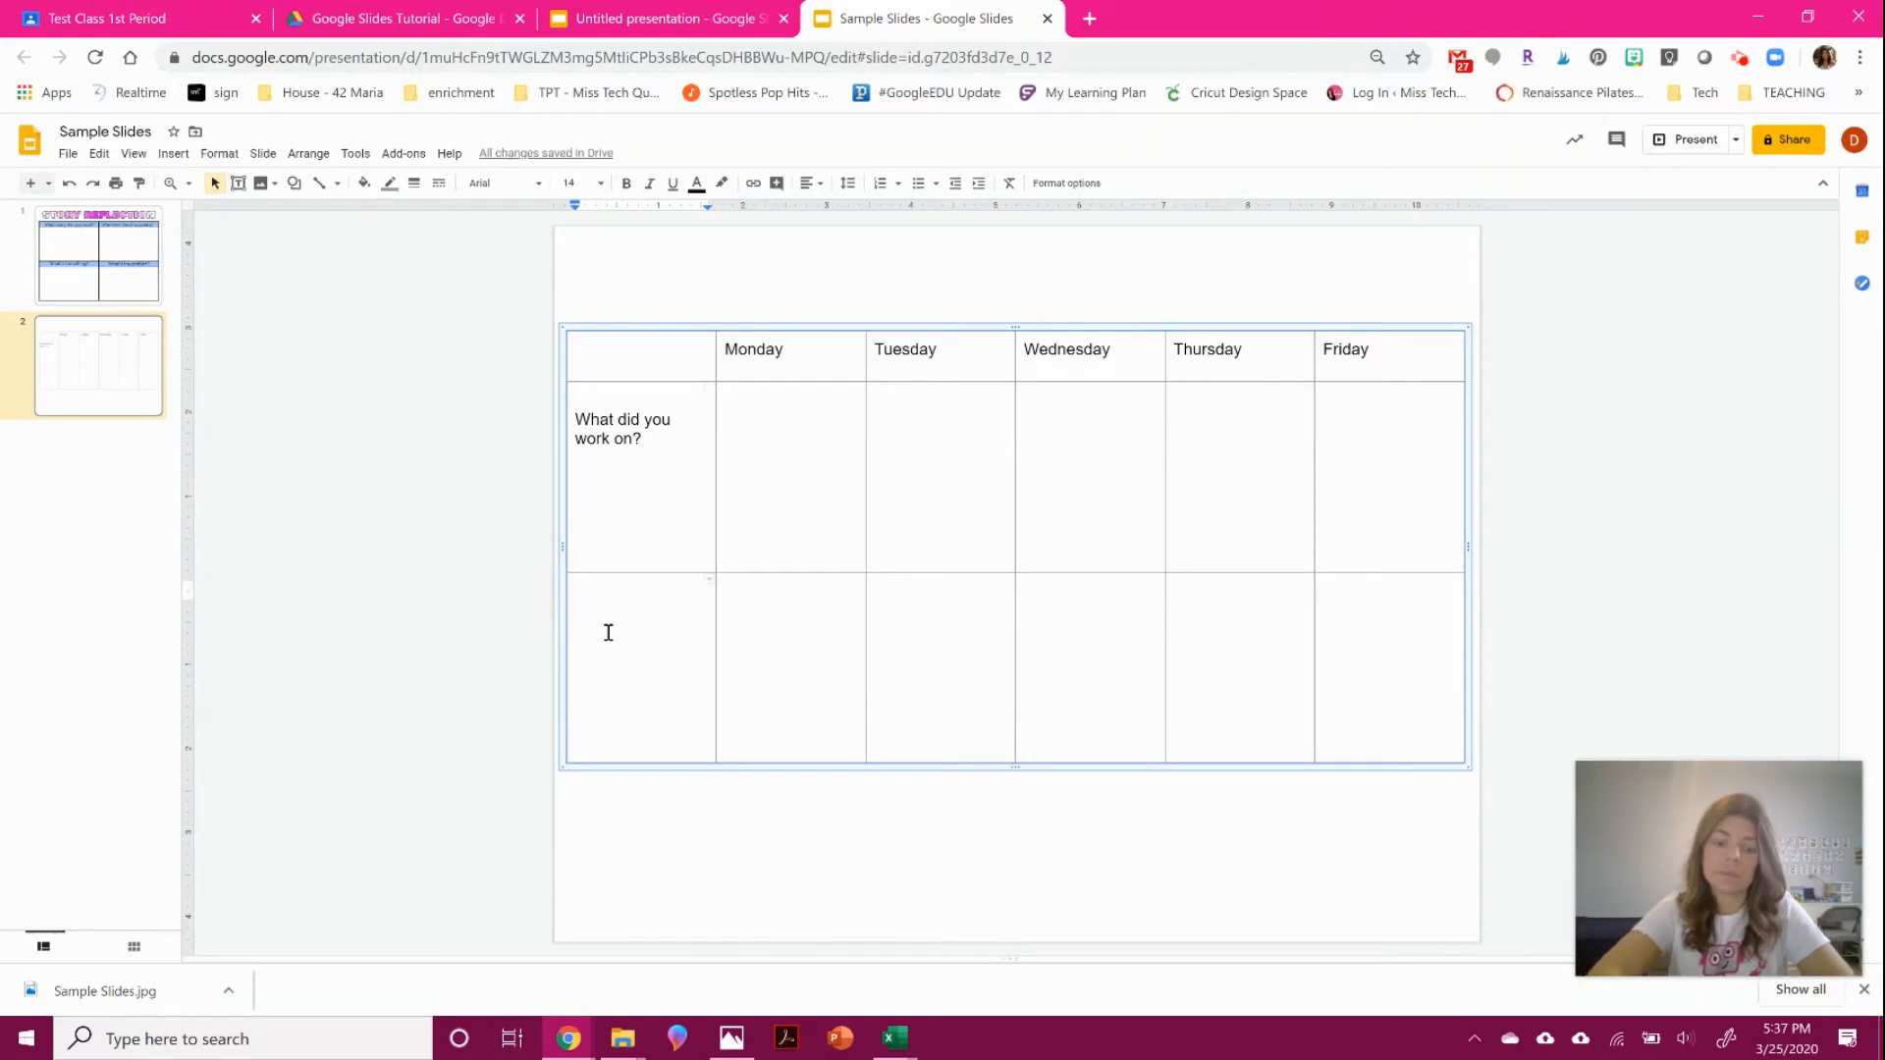
pyautogui.write('What is your')
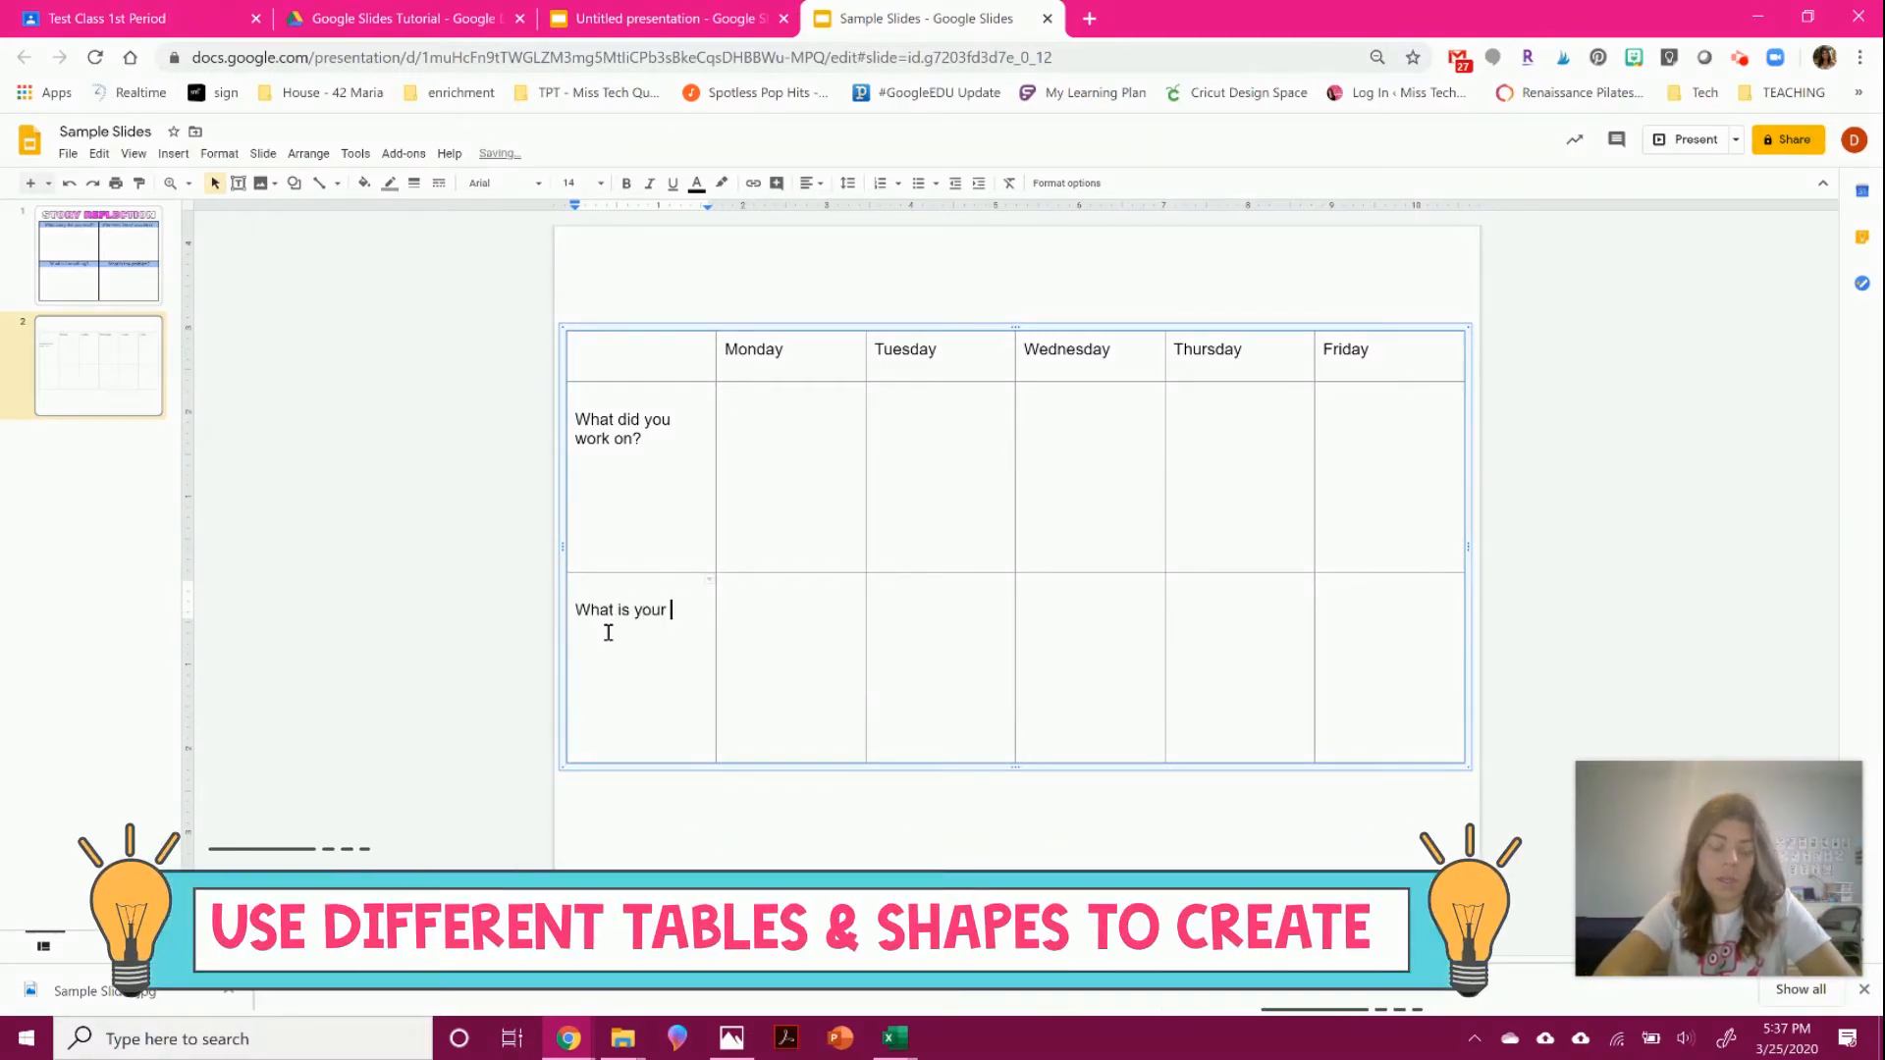
pyautogui.write(' for the day?')
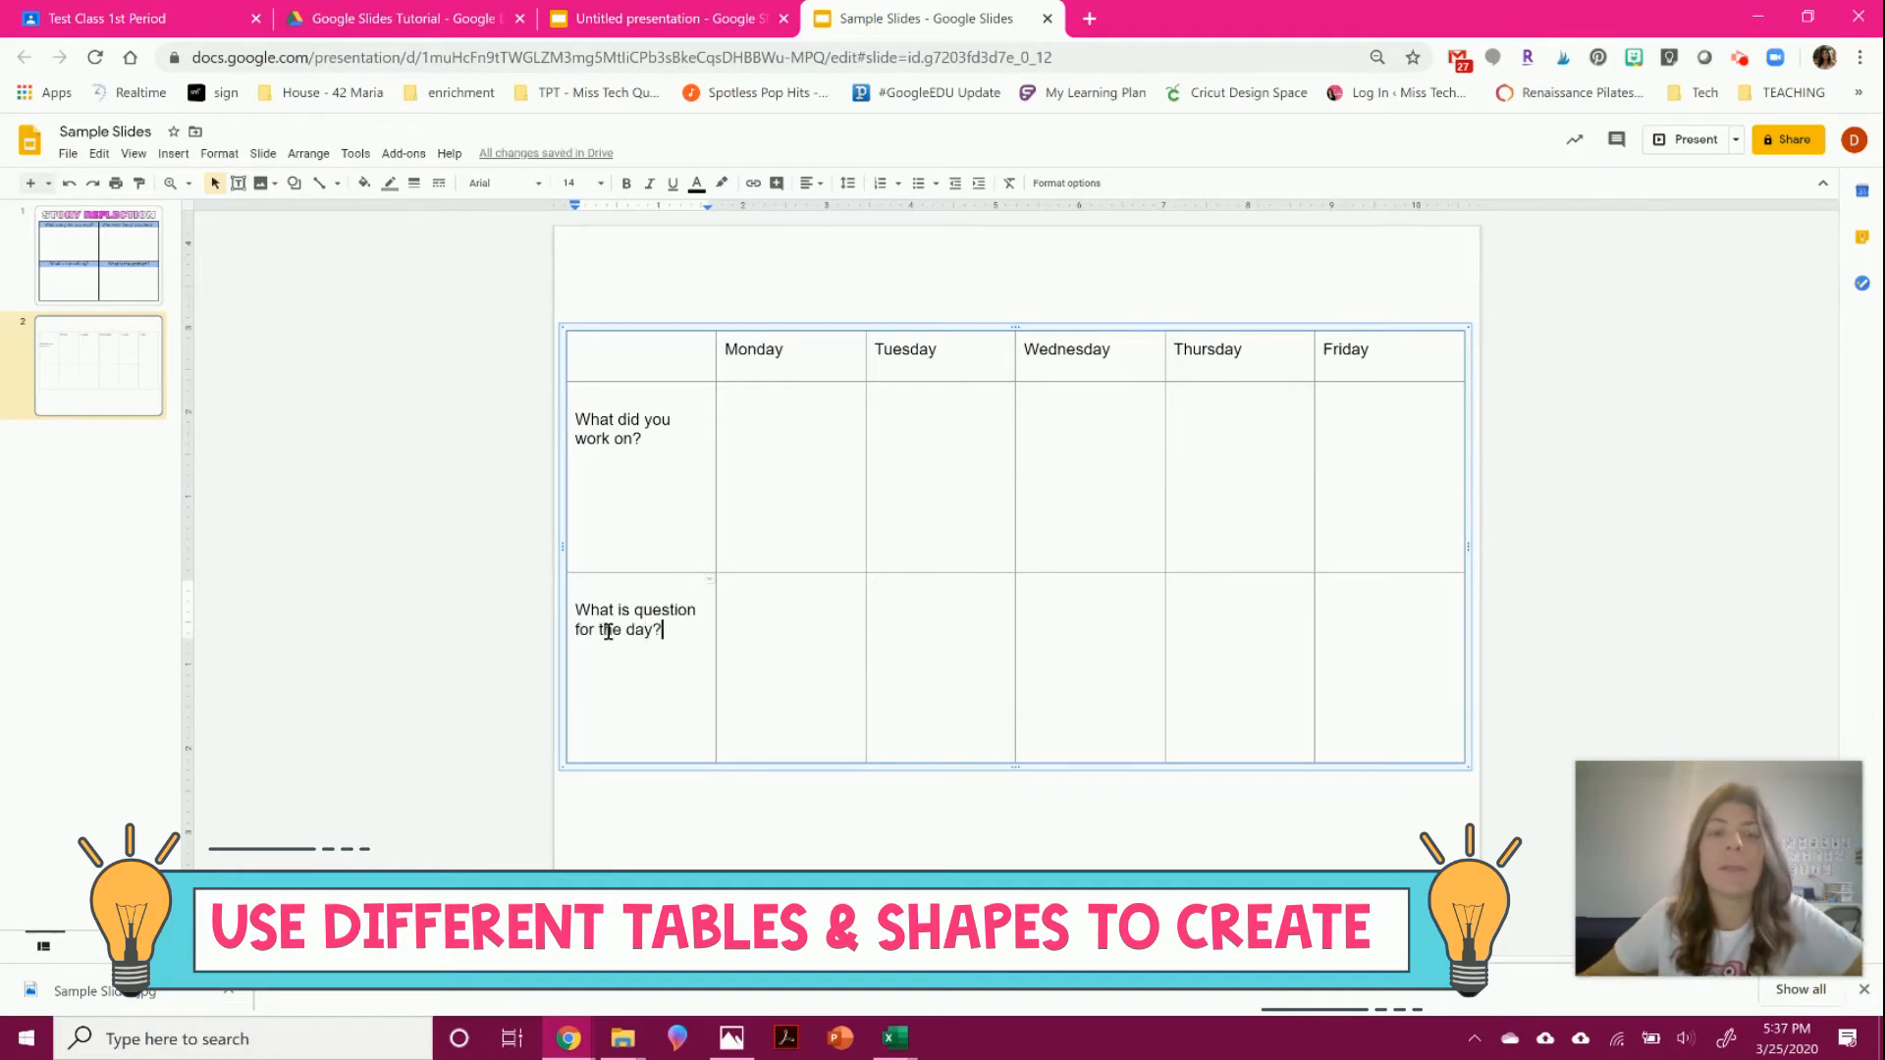
pyautogui.click(408, 564)
pyautogui.click(638, 338)
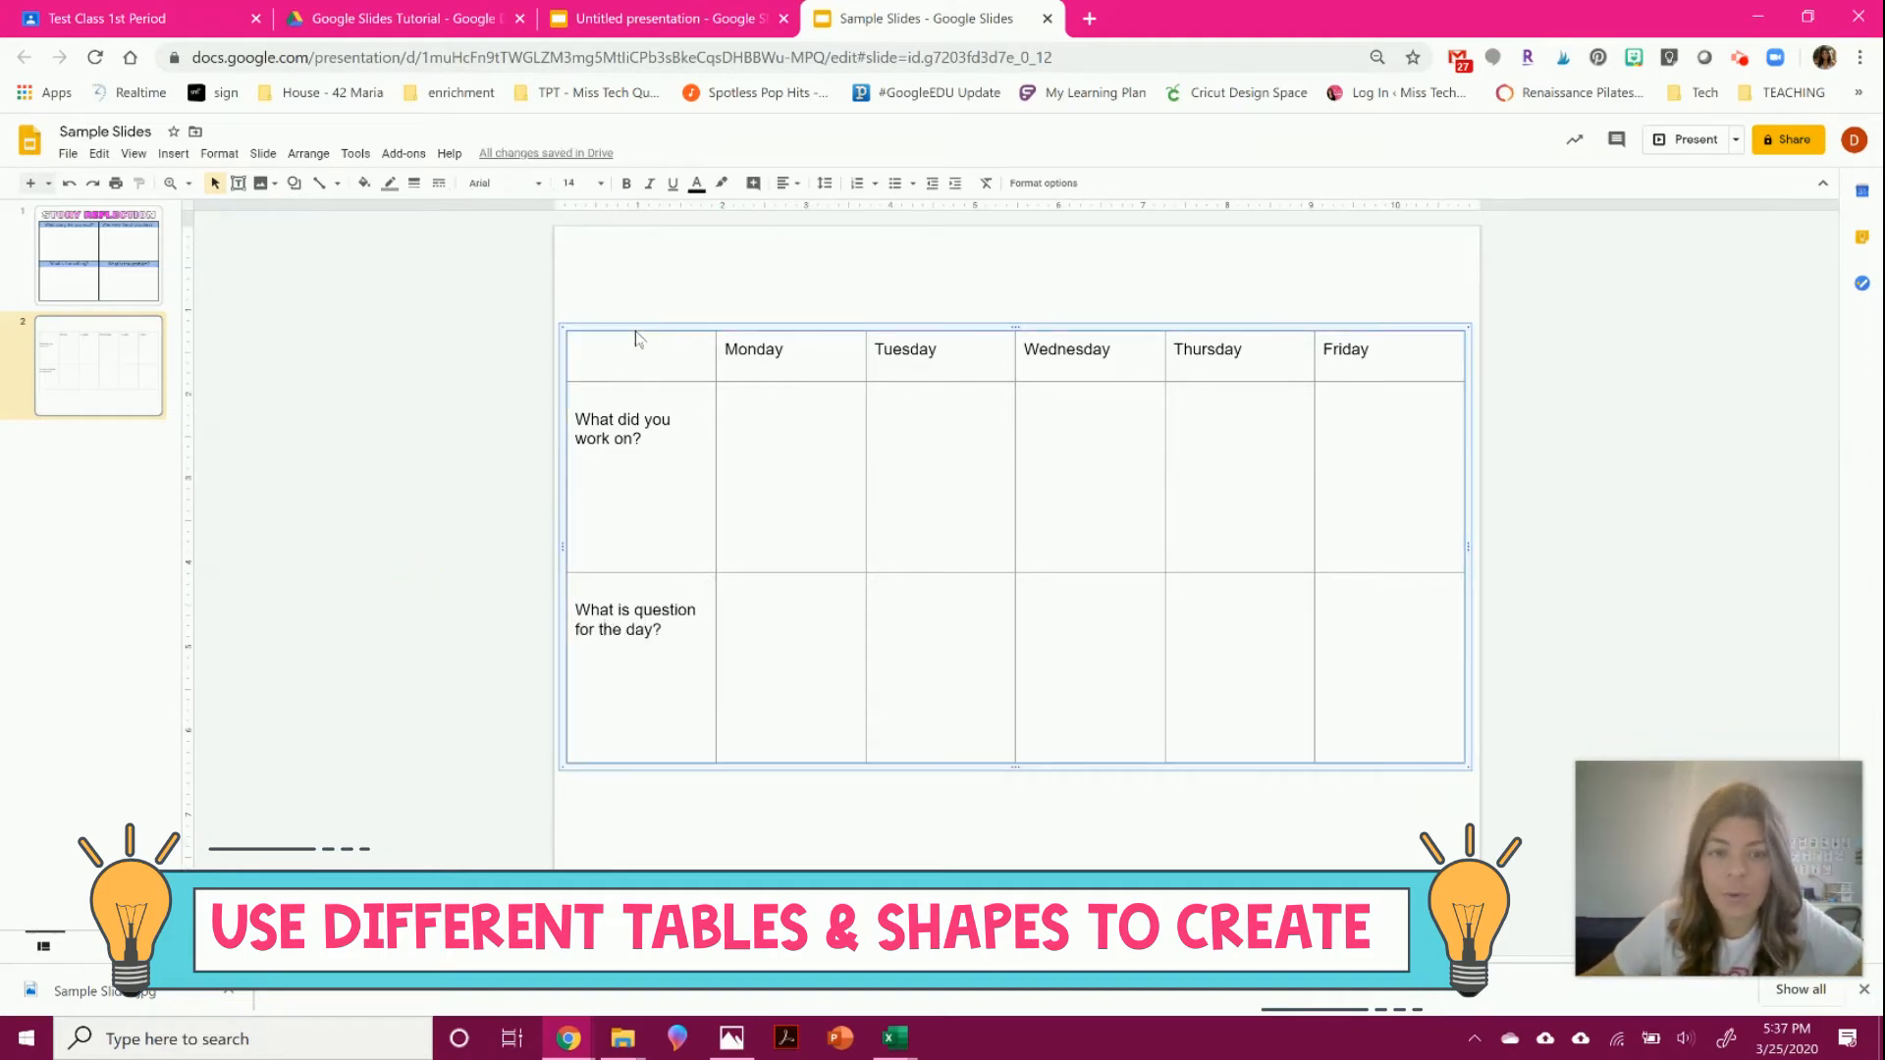
# Set all of the weekly table's borders to purple with a 4px weight.
pyautogui.click(396, 187)
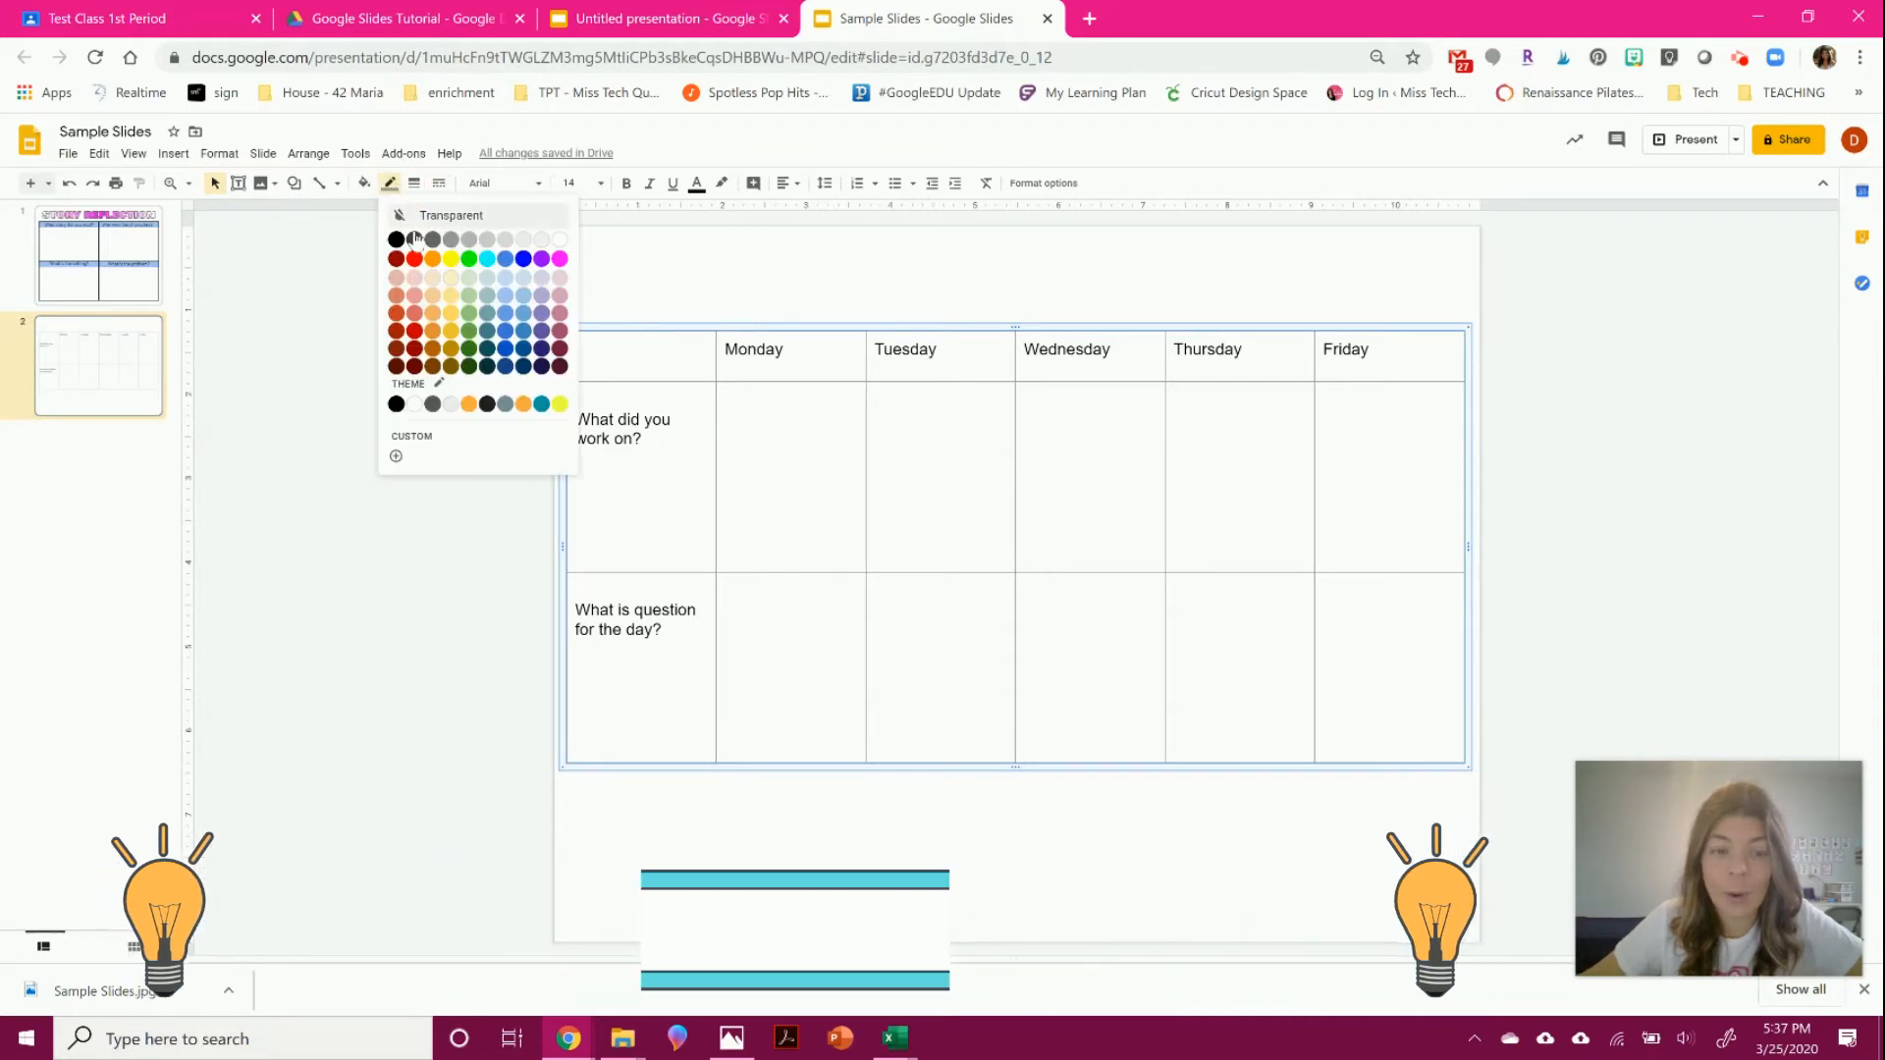
pyautogui.click(555, 260)
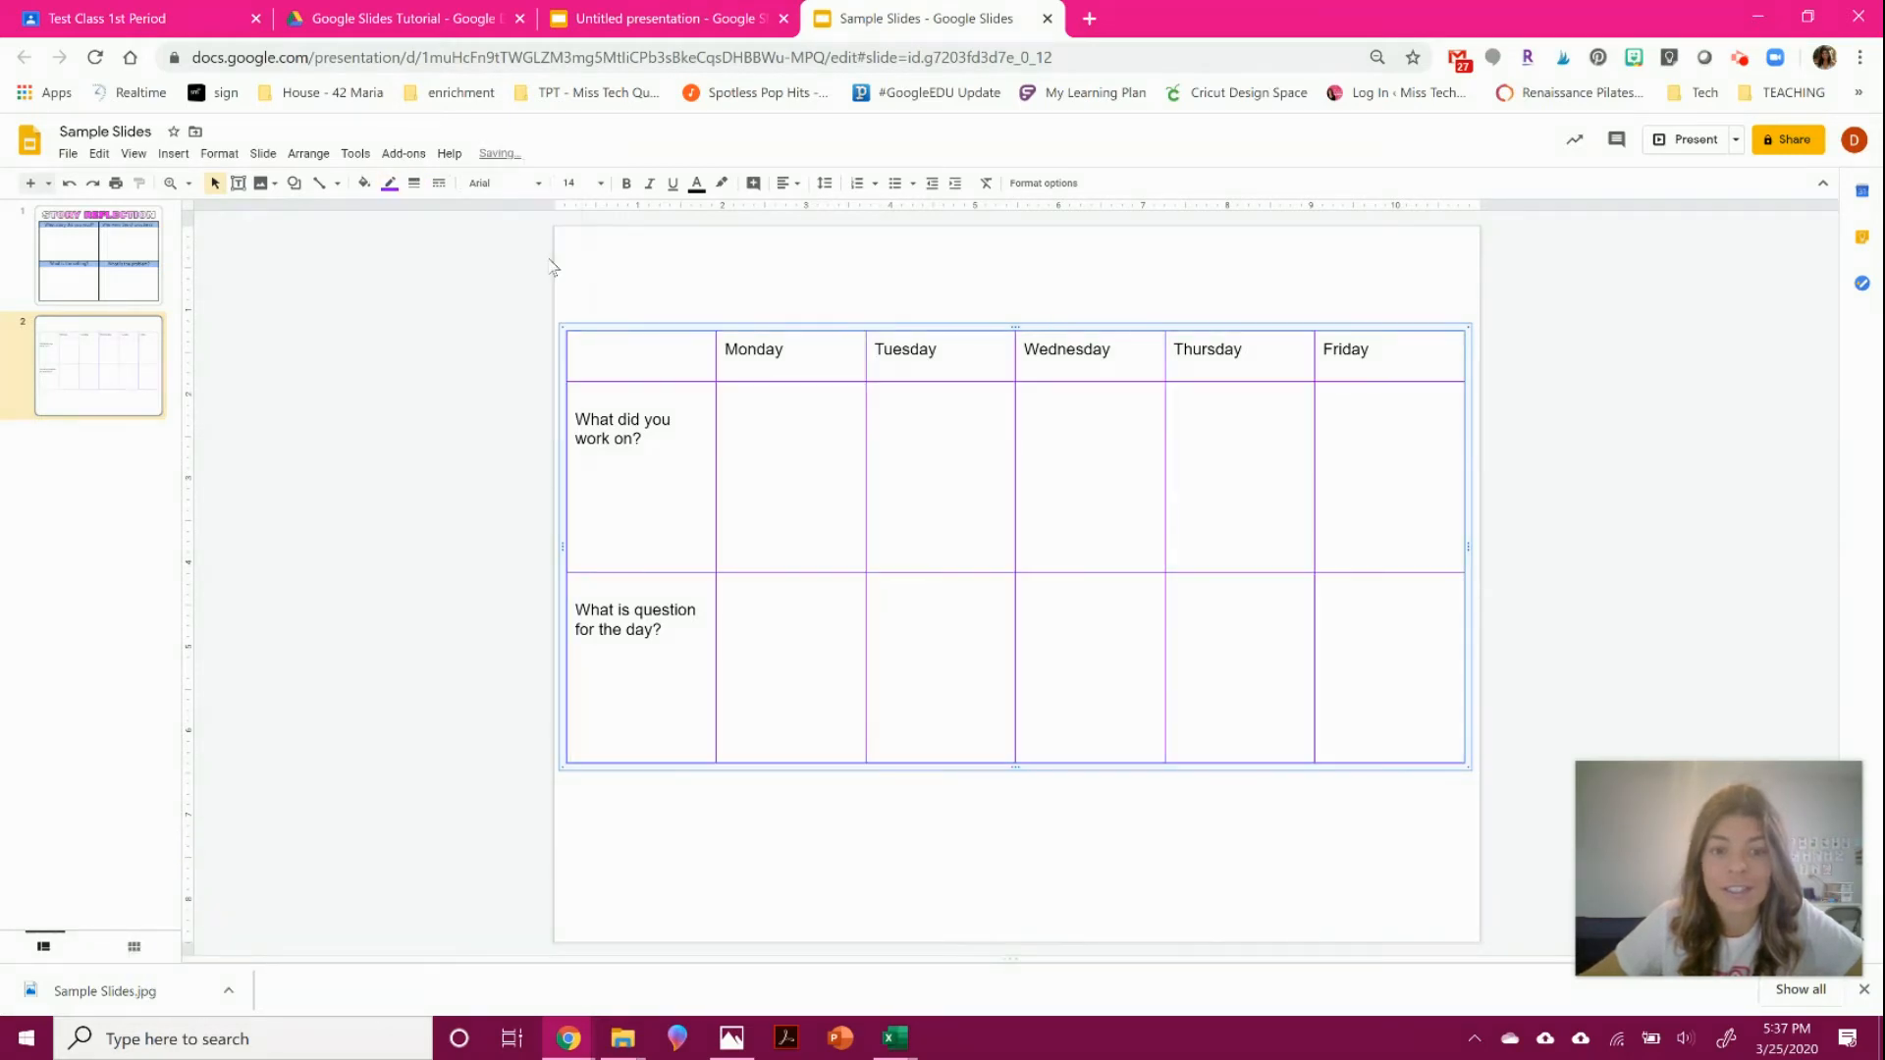
pyautogui.click(413, 182)
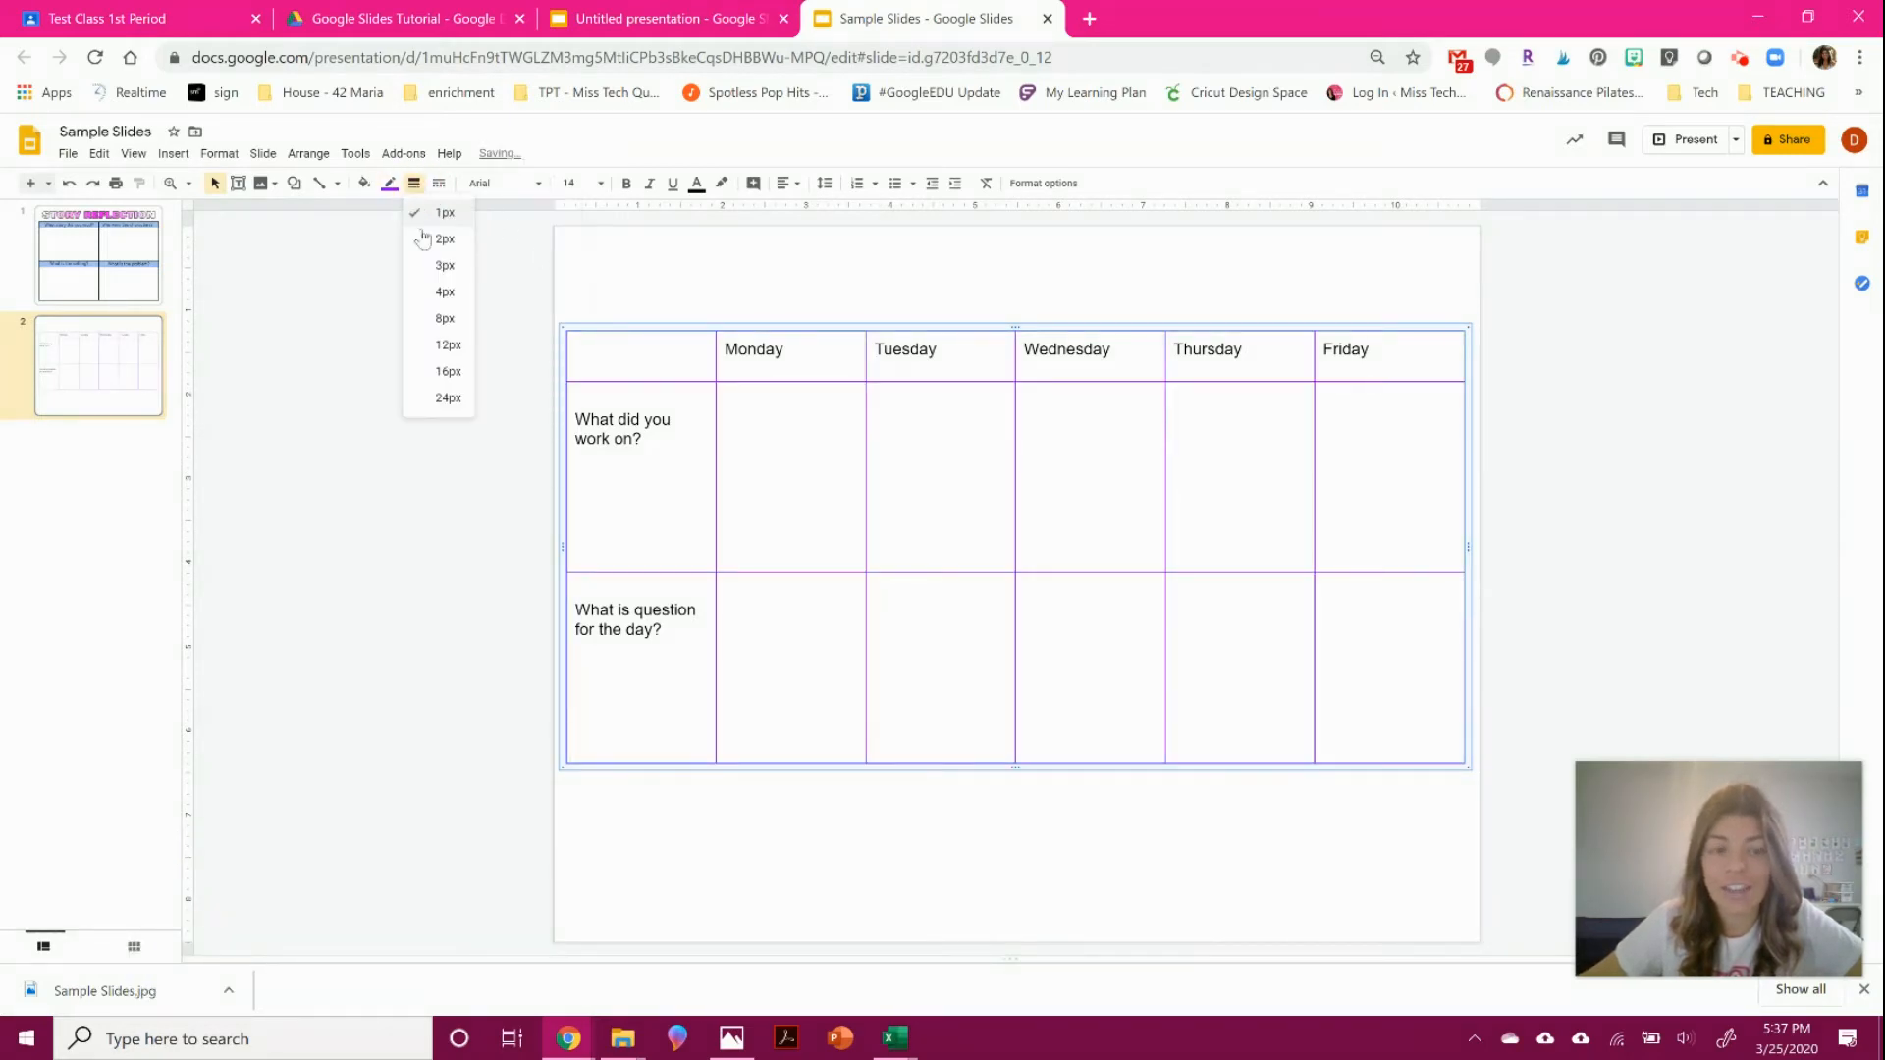
pyautogui.click(437, 297)
pyautogui.click(407, 356)
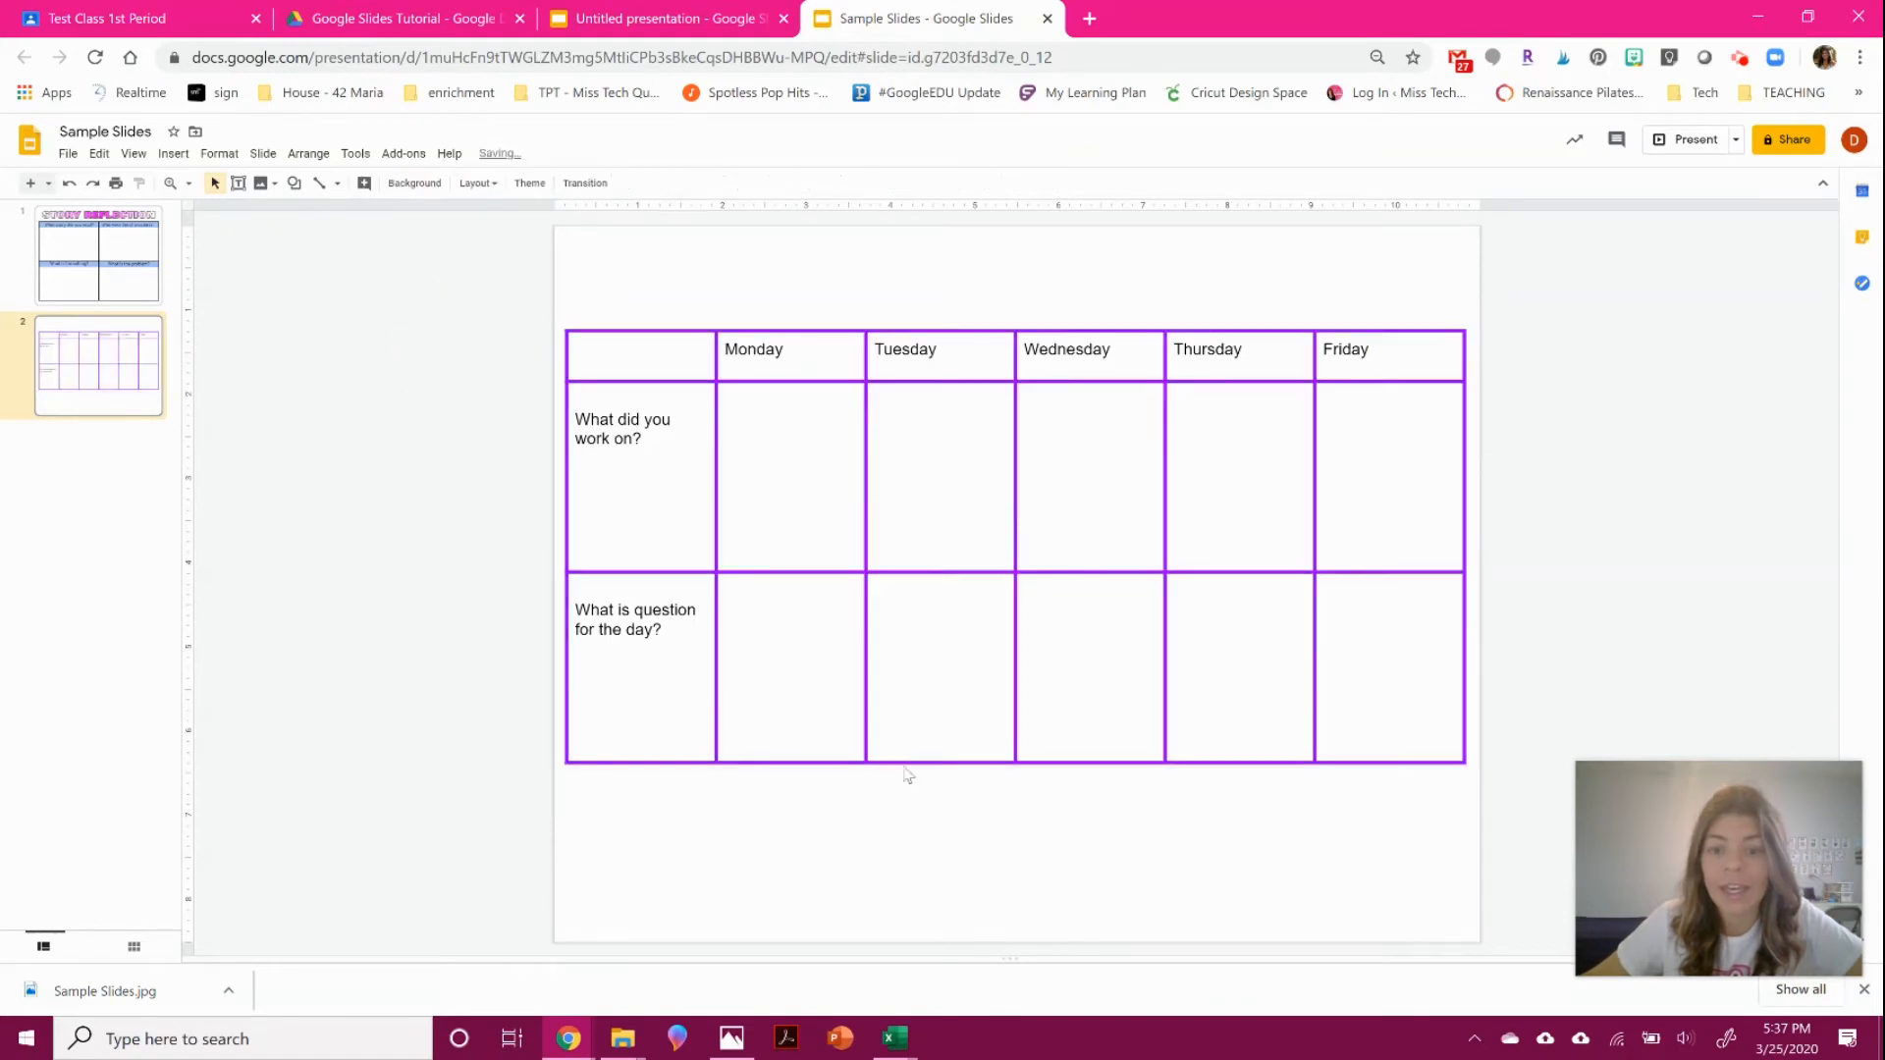
# Stretch the two question rows down to near the slide's lower edge and narrow the table's first column.
pyautogui.moveTo(904, 764); pyautogui.dragTo(887, 902)
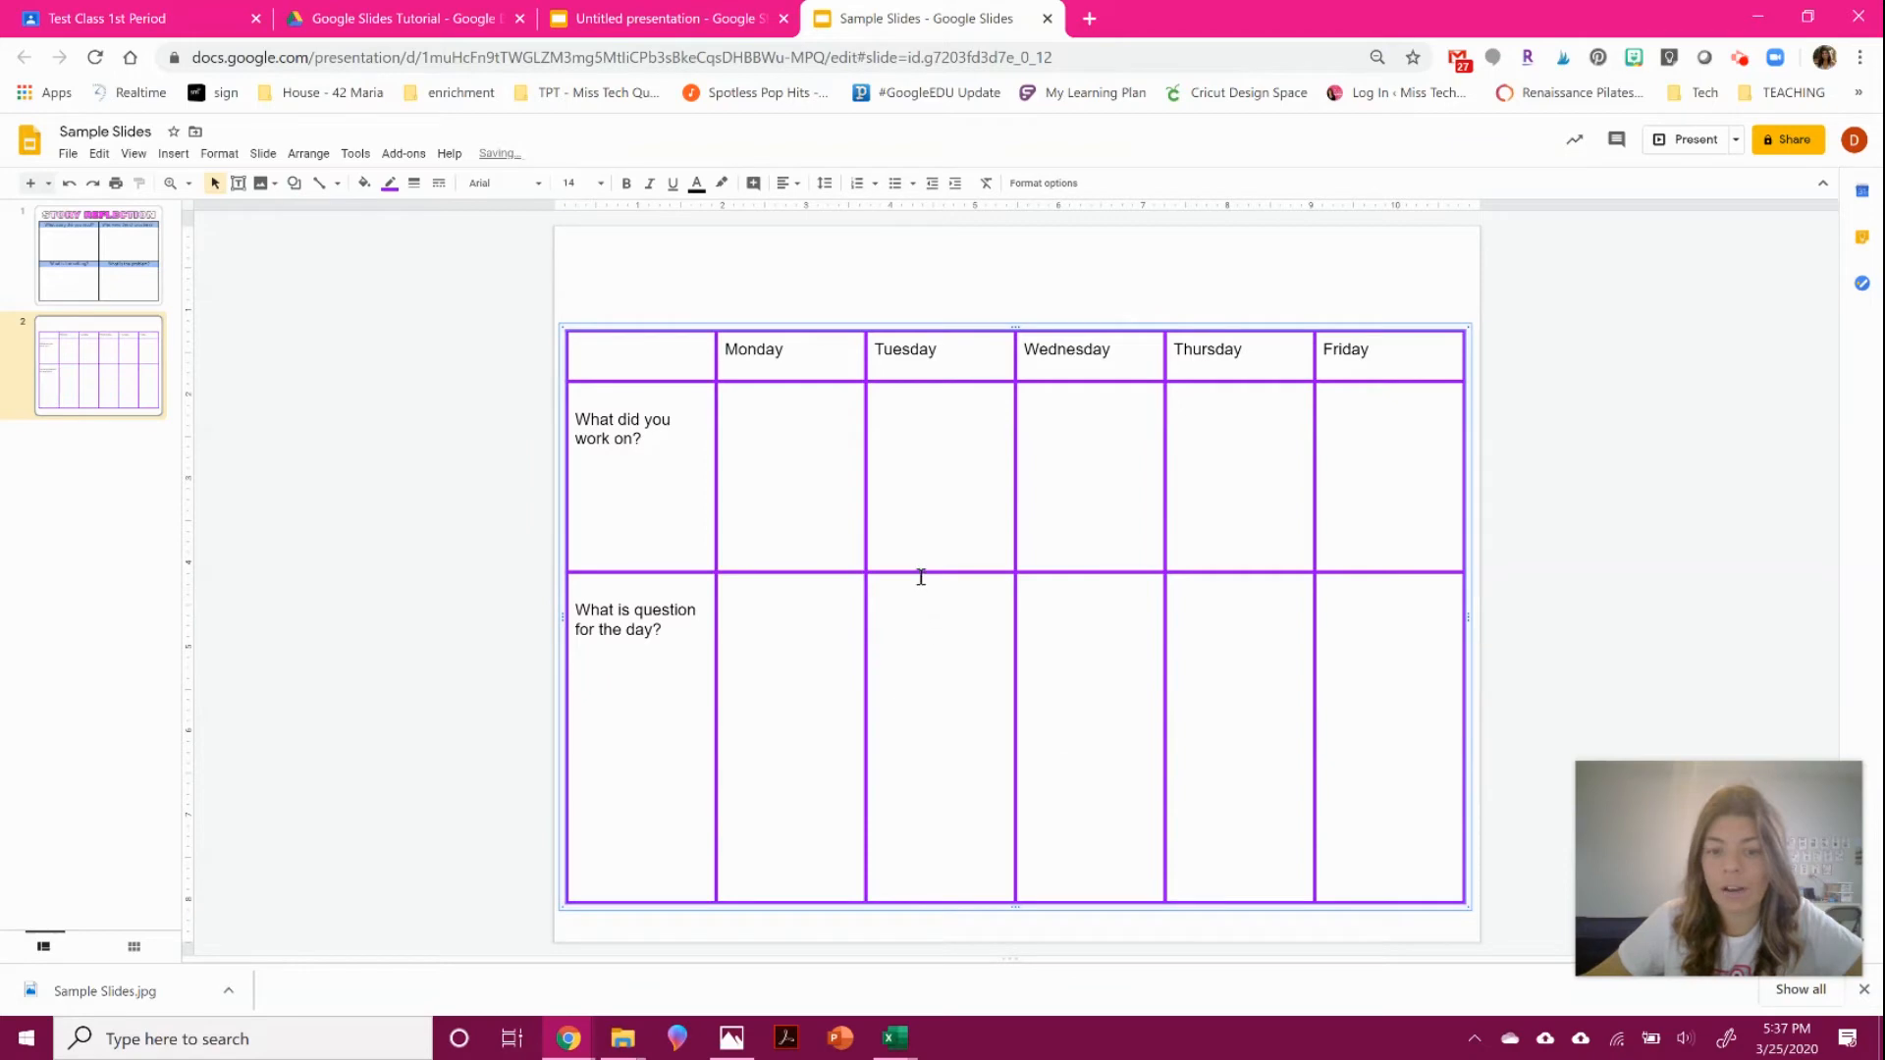
pyautogui.moveTo(919, 572); pyautogui.dragTo(916, 630)
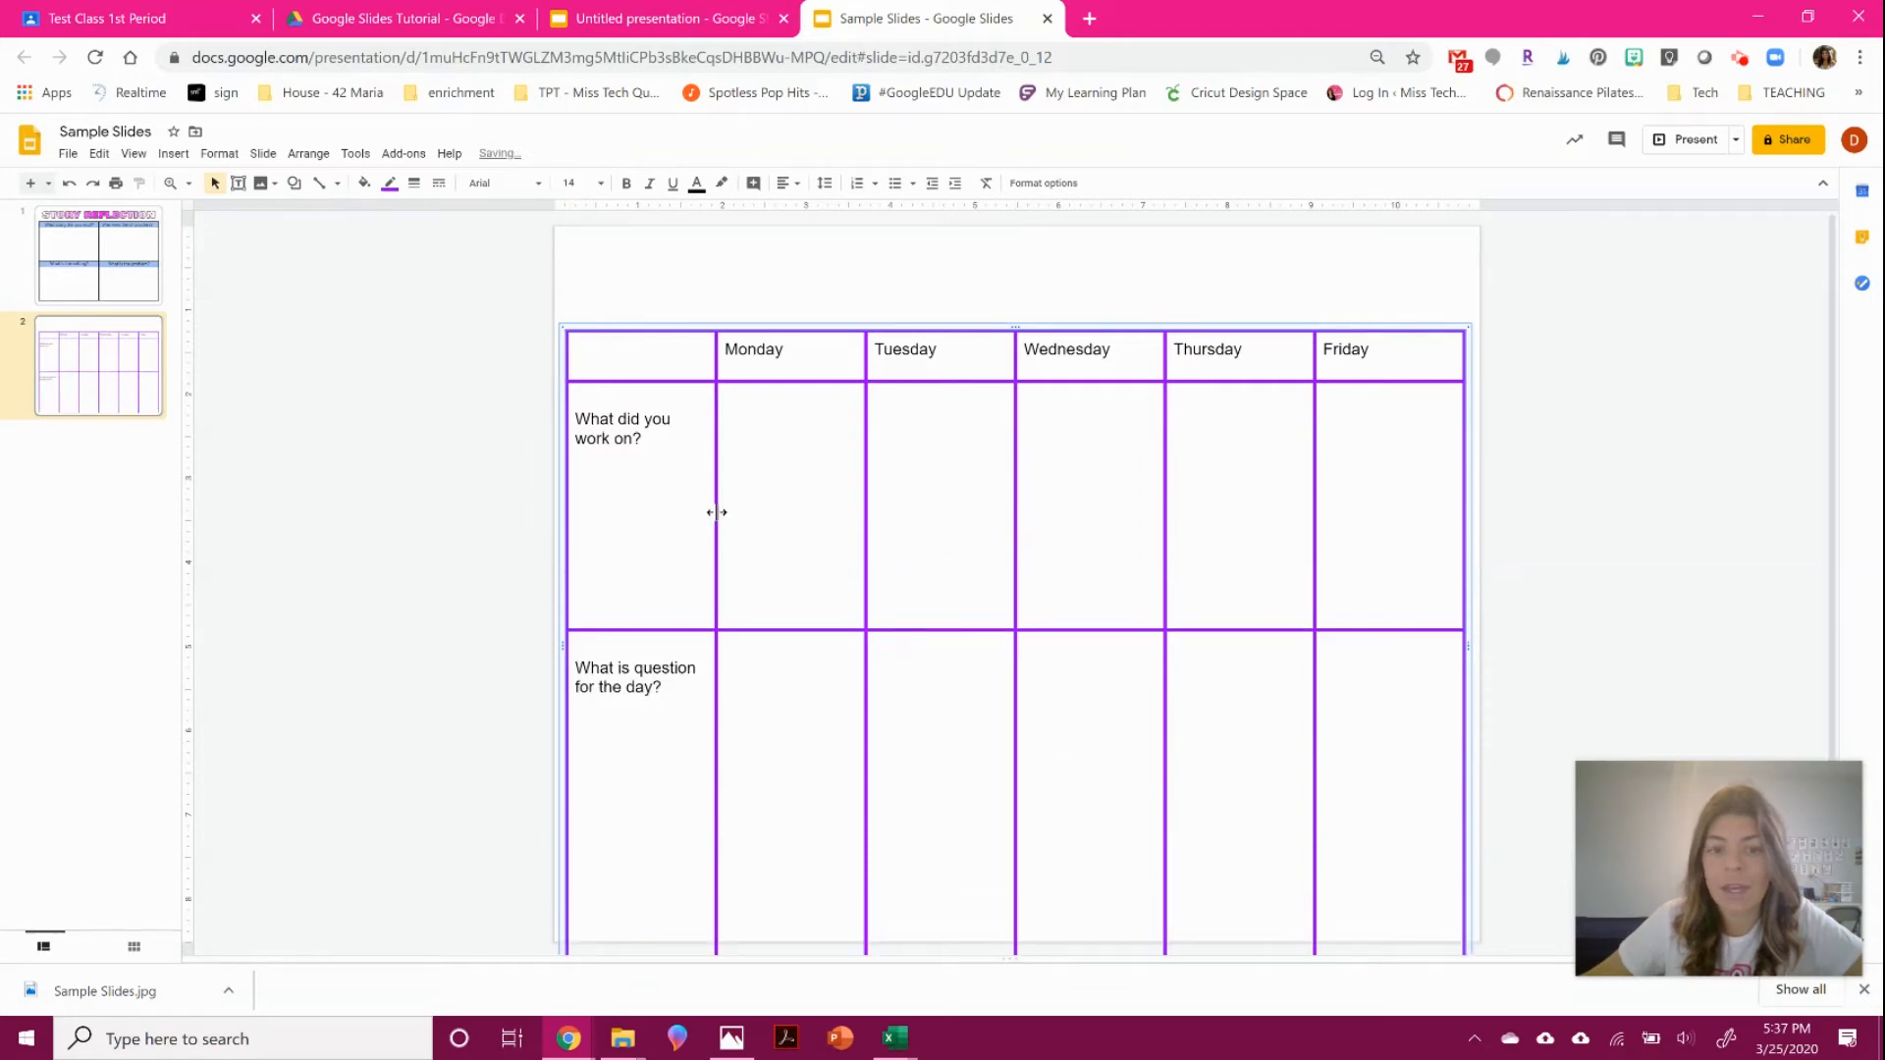
pyautogui.moveTo(717, 497); pyautogui.dragTo(677, 498)
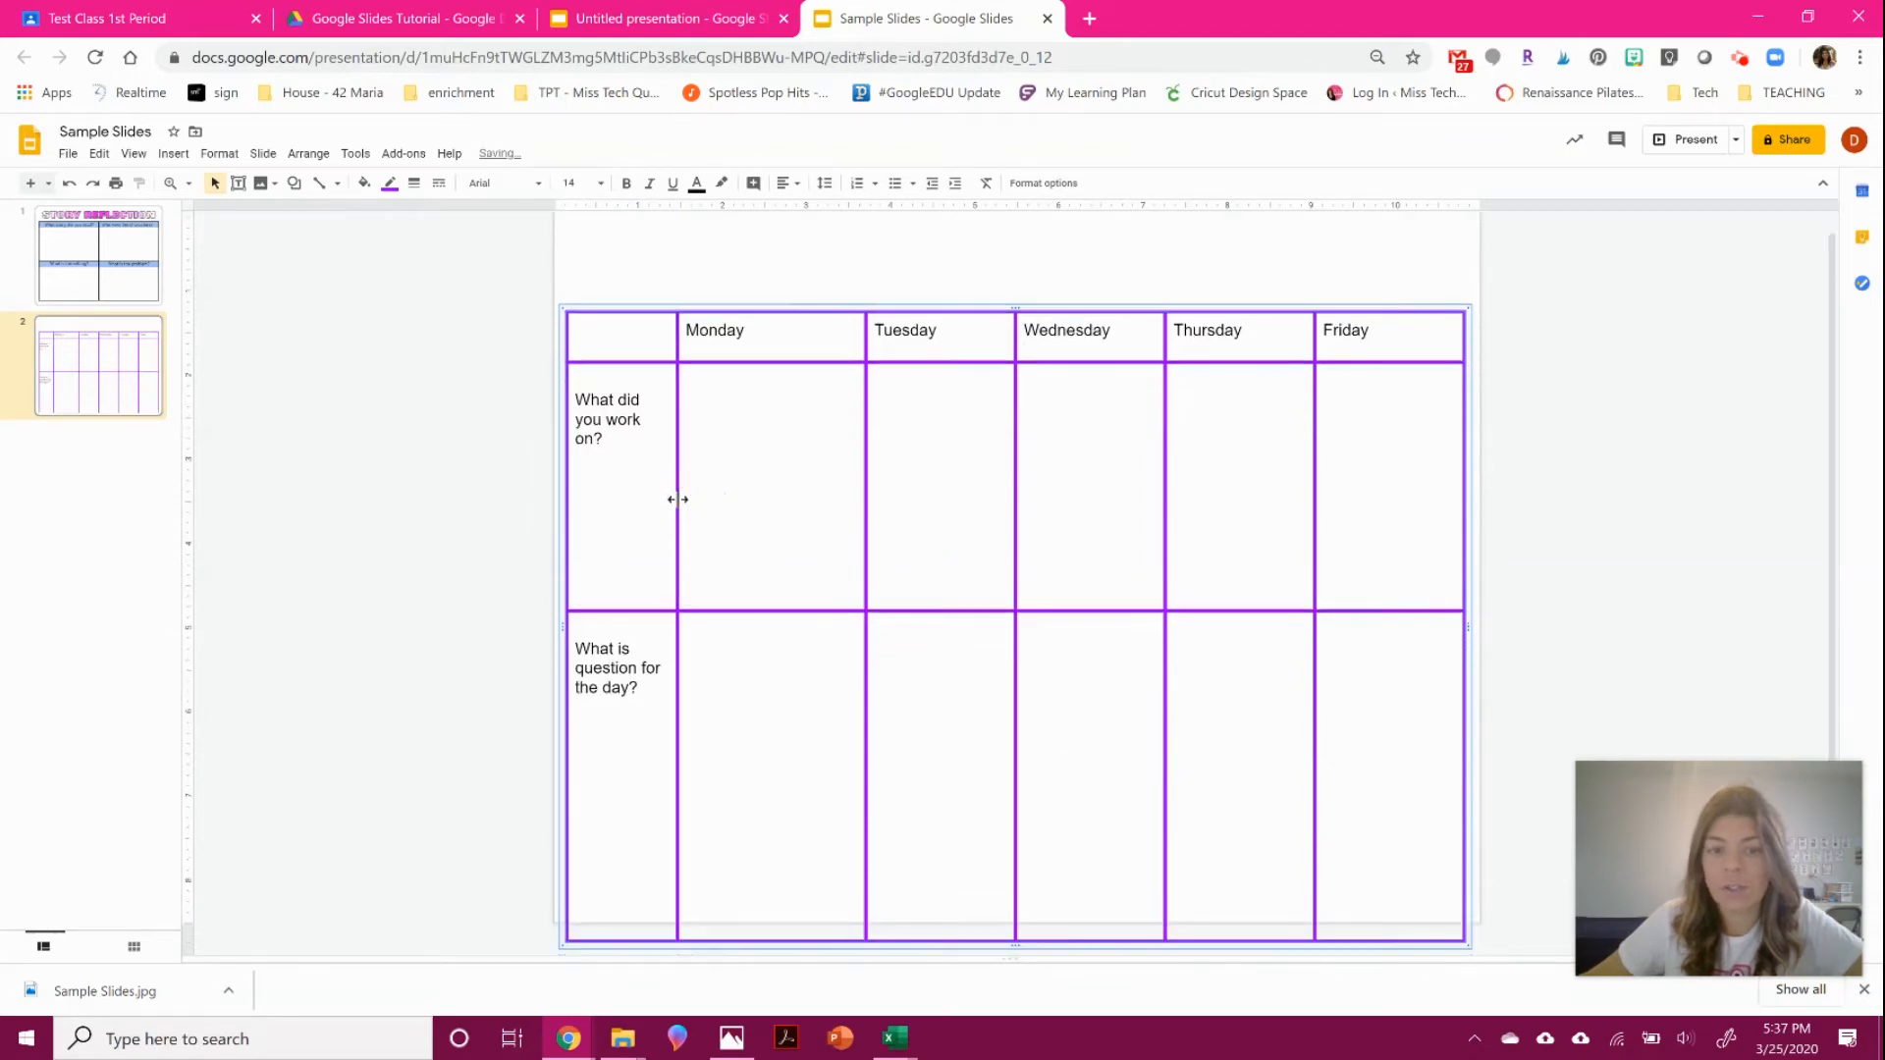
pyautogui.moveTo(951, 941); pyautogui.dragTo(955, 900)
pyautogui.click(412, 435)
# Set the header row's weekday text to size 18 and make it bold.
pyautogui.click(589, 331)
pyautogui.moveTo(581, 328); pyautogui.dragTo(1342, 324)
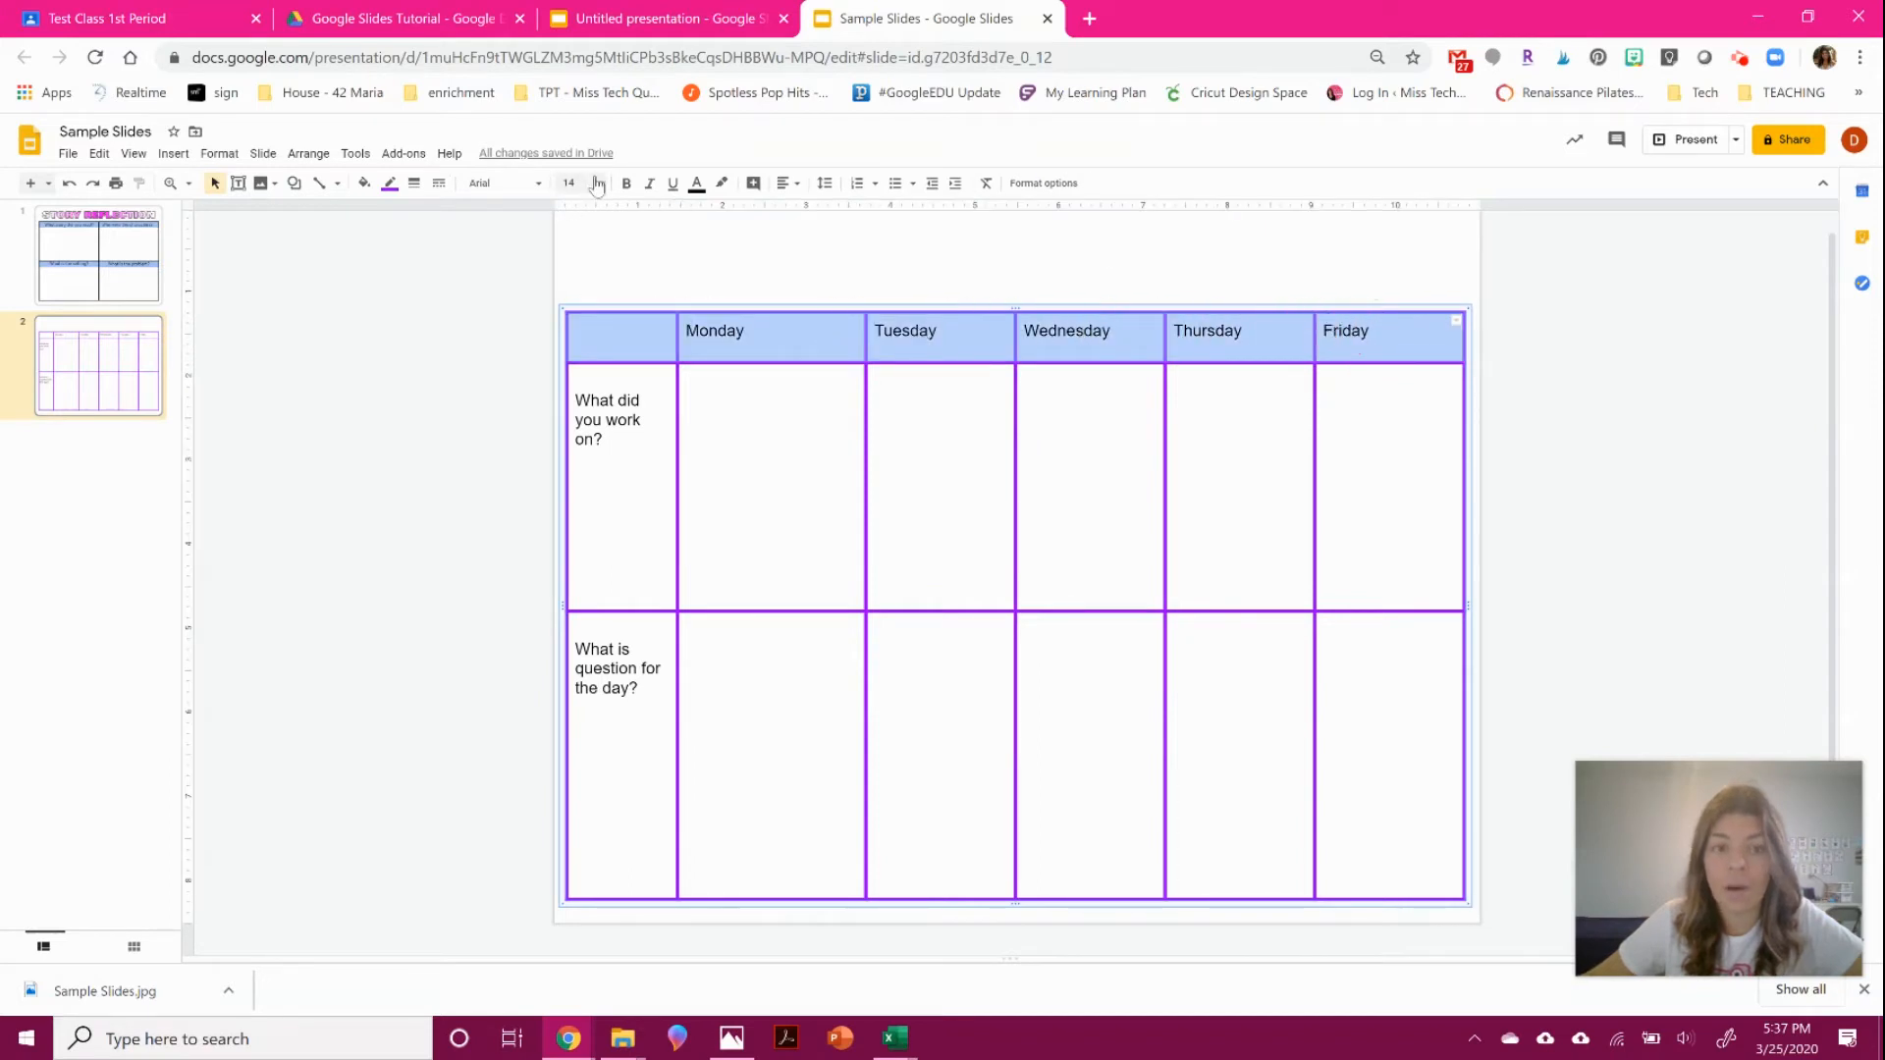
pyautogui.click(575, 184)
pyautogui.click(575, 451)
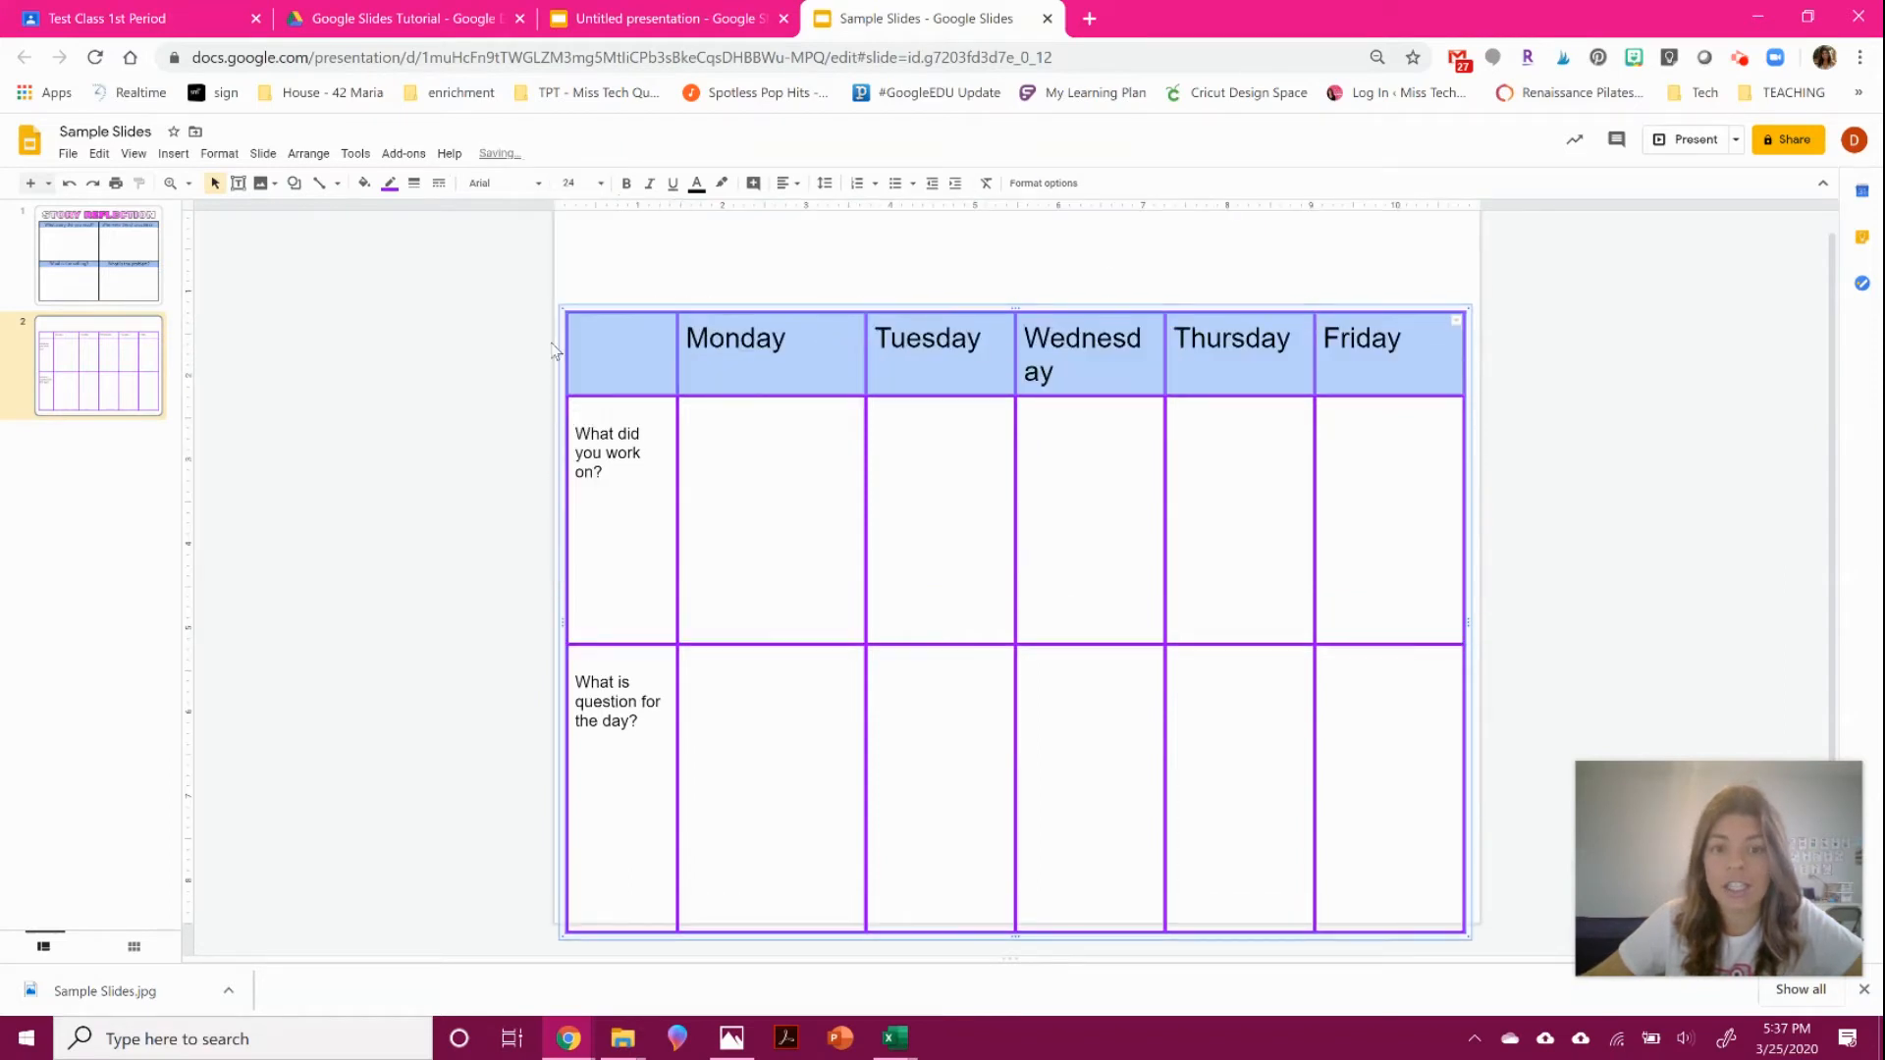
pyautogui.click(600, 184)
pyautogui.click(577, 422)
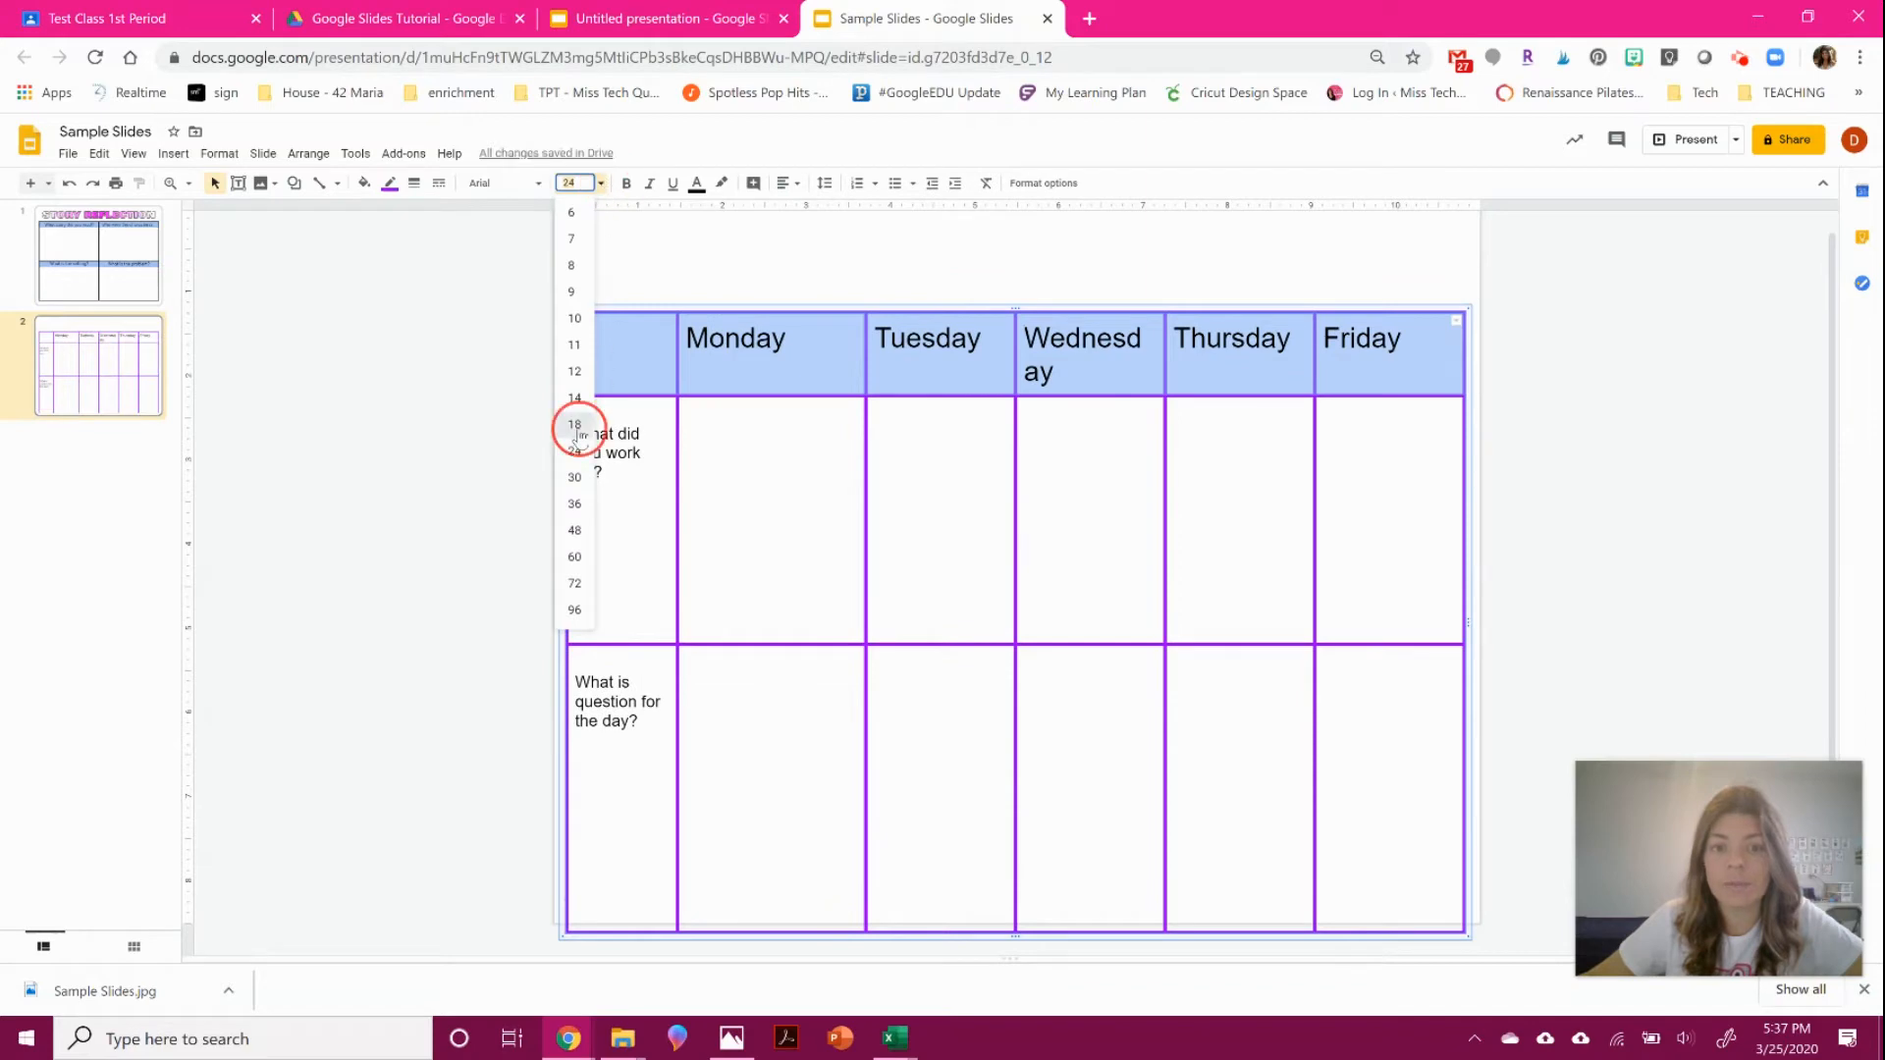
pyautogui.click(625, 183)
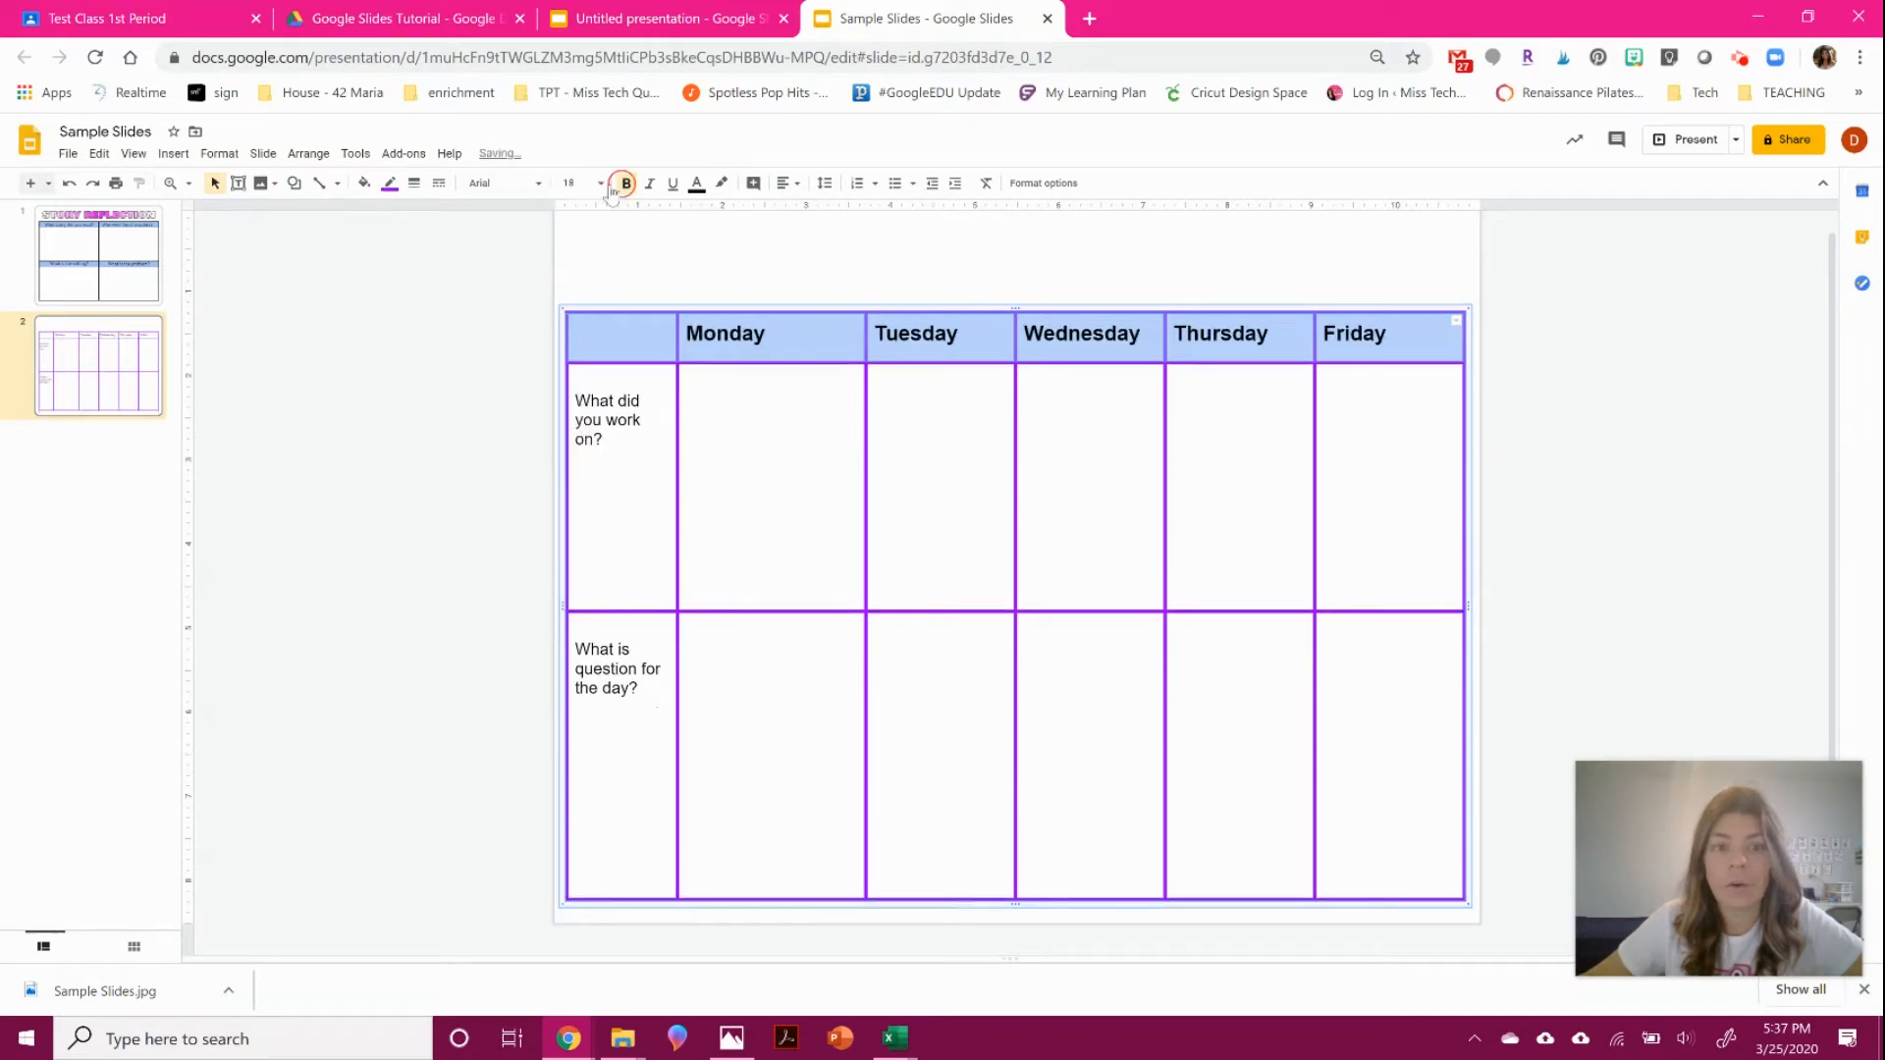
# Change the weekday headers' font to Bungee and their size to 14.
pyautogui.click(502, 187)
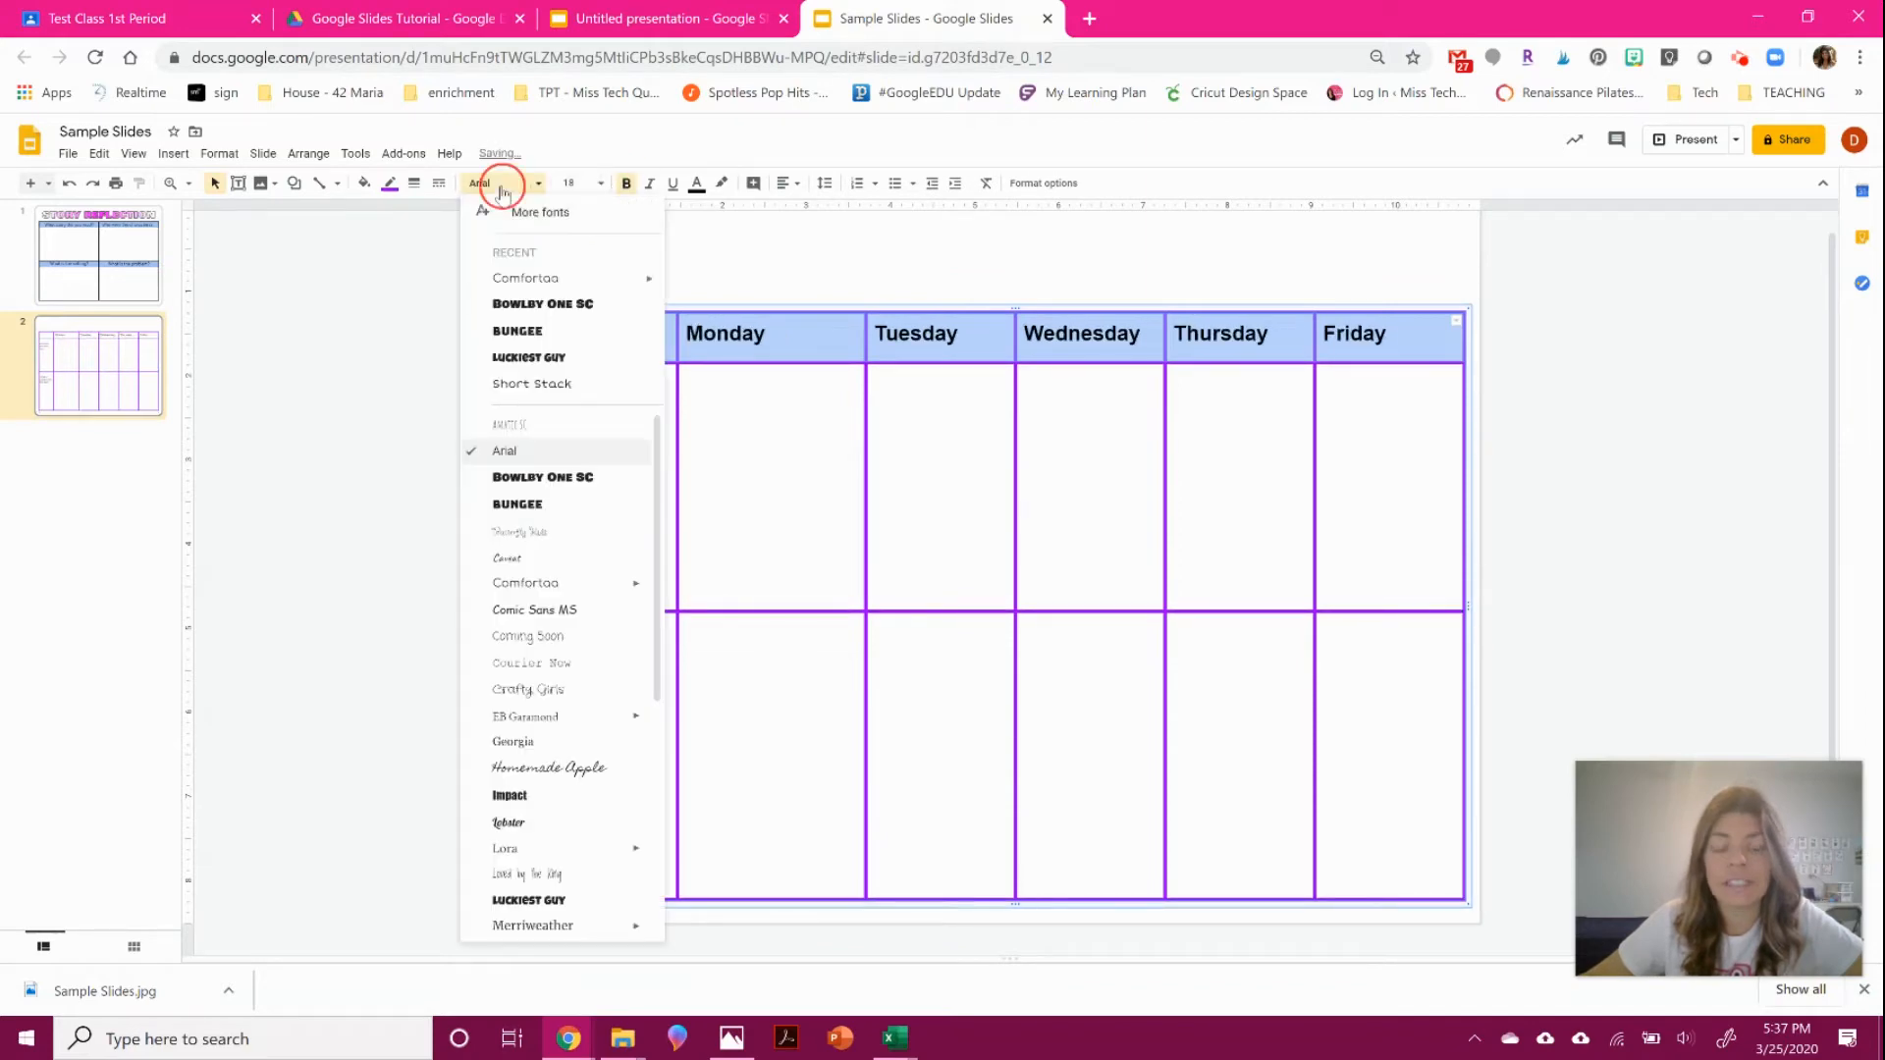
pyautogui.click(518, 331)
pyautogui.click(593, 183)
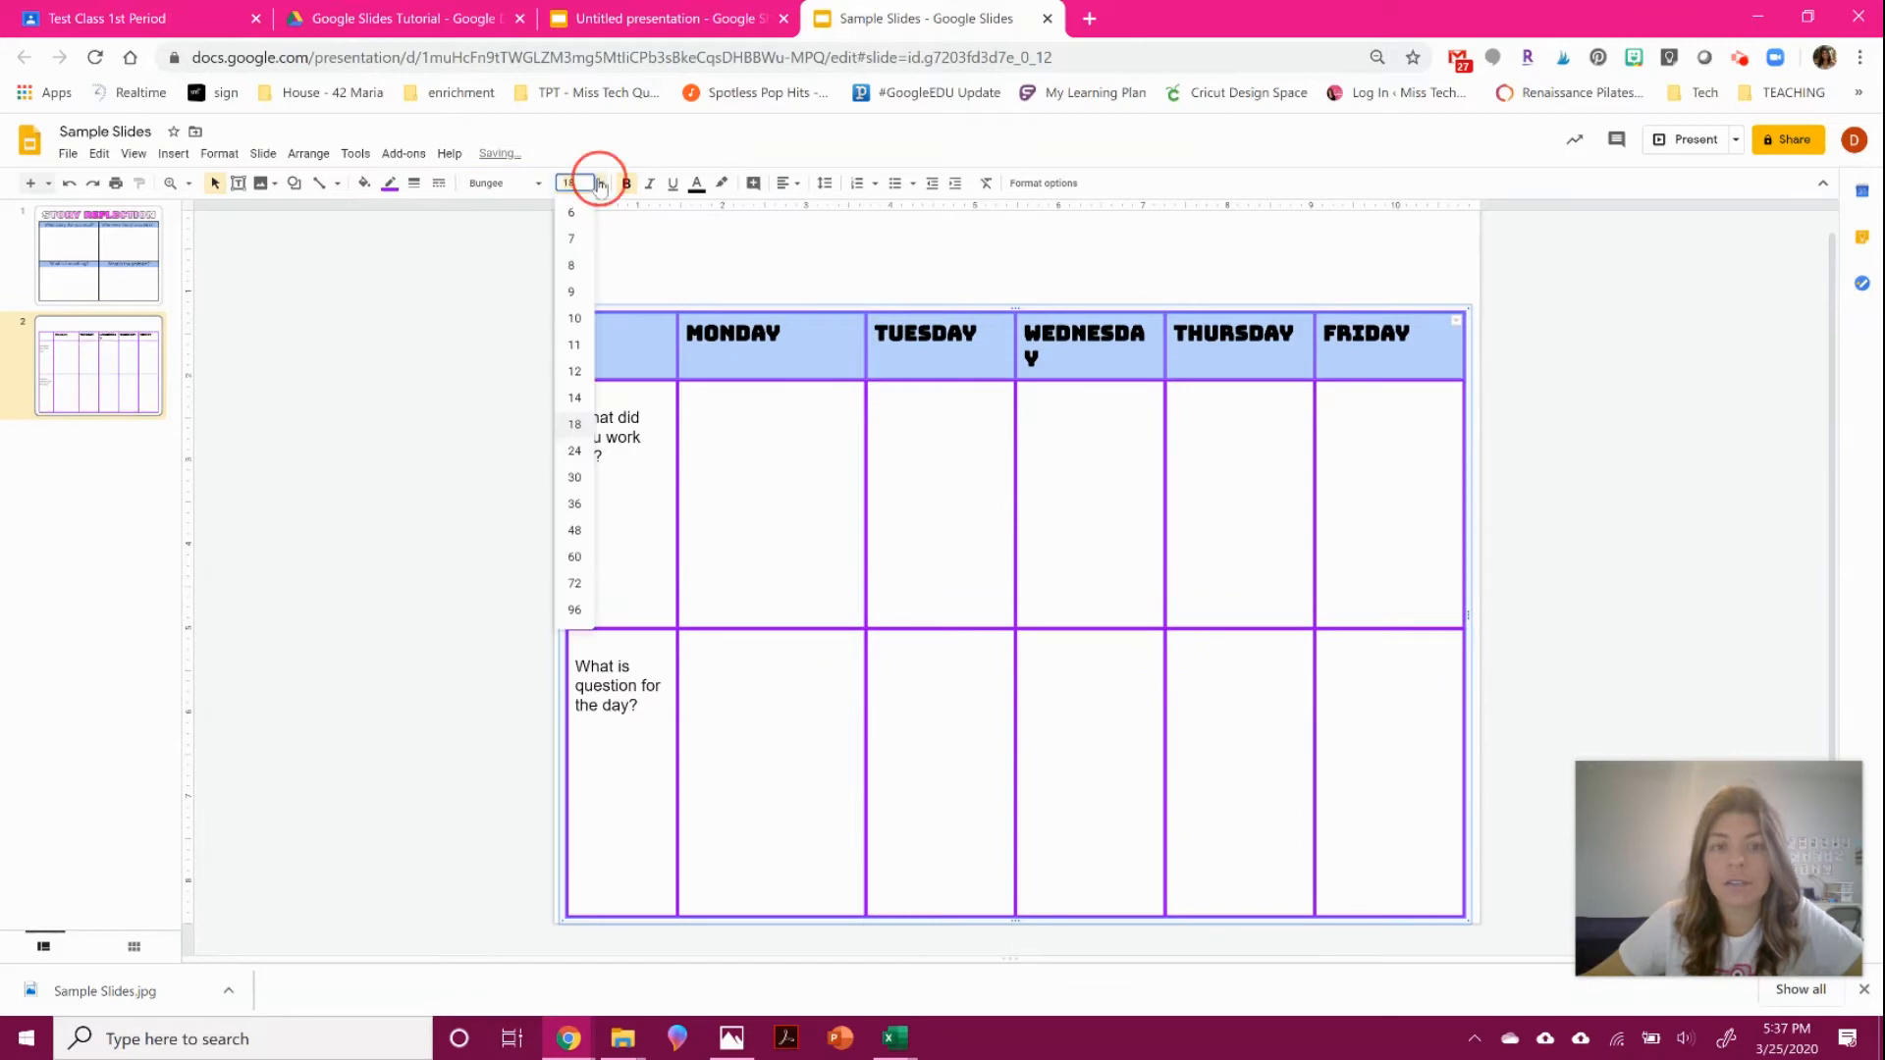
pyautogui.click(581, 396)
pyautogui.click(407, 408)
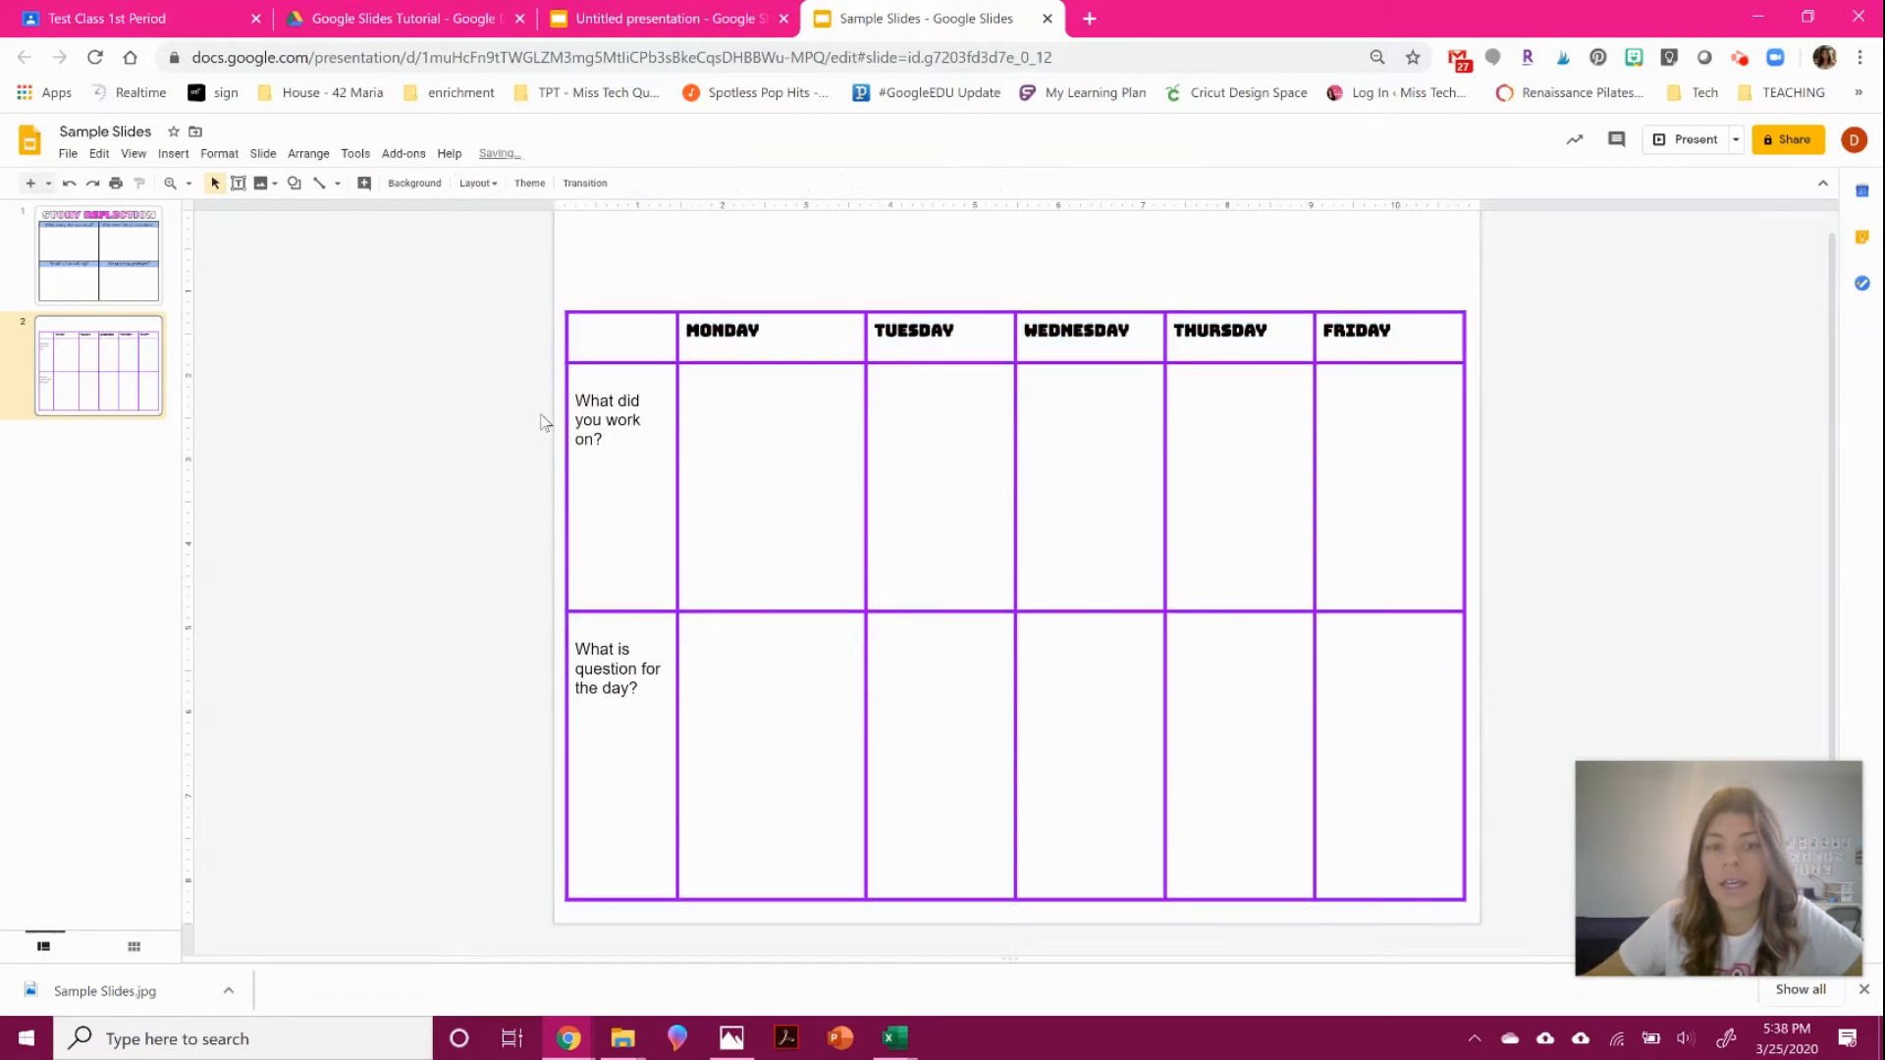
# Format the two question cells in the first column as bold Comfortaa text at size 24.
pyautogui.moveTo(587, 383); pyautogui.dragTo(643, 610)
pyautogui.moveTo(635, 714); pyautogui.dragTo(630, 746)
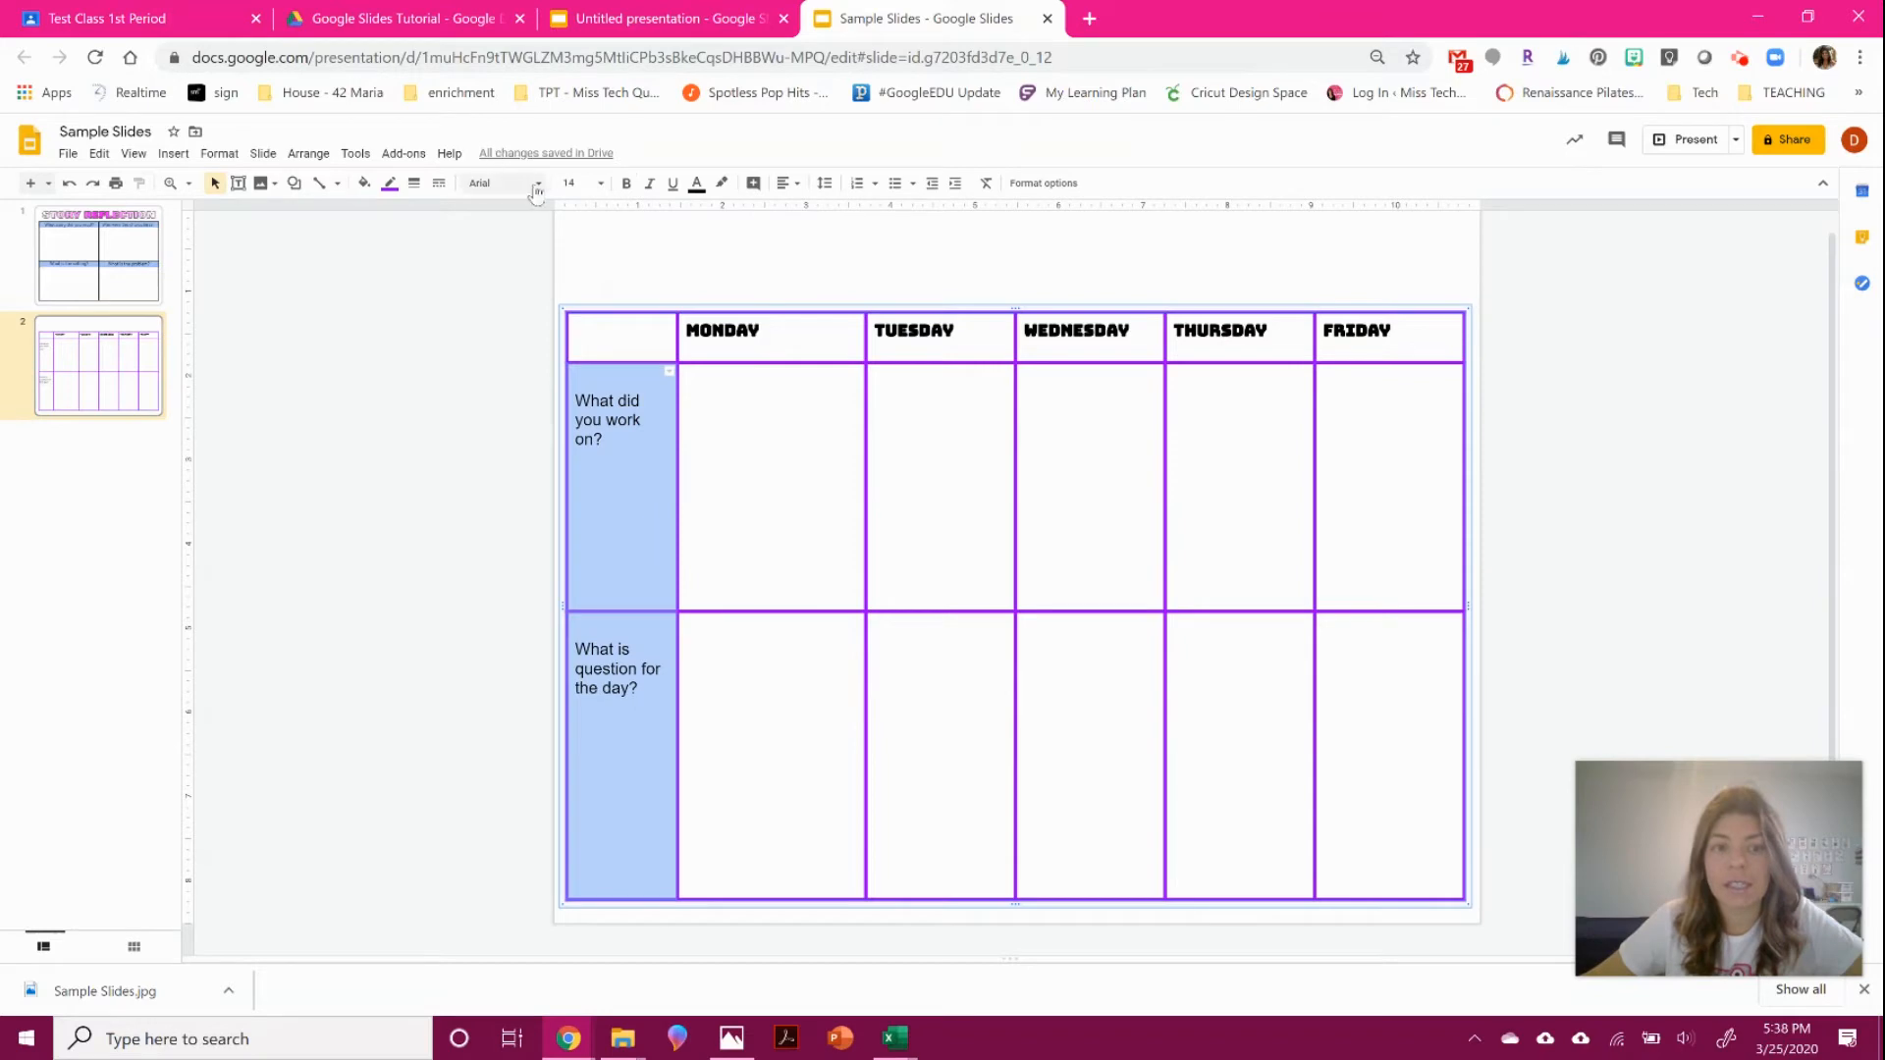
pyautogui.click(577, 183)
pyautogui.click(575, 451)
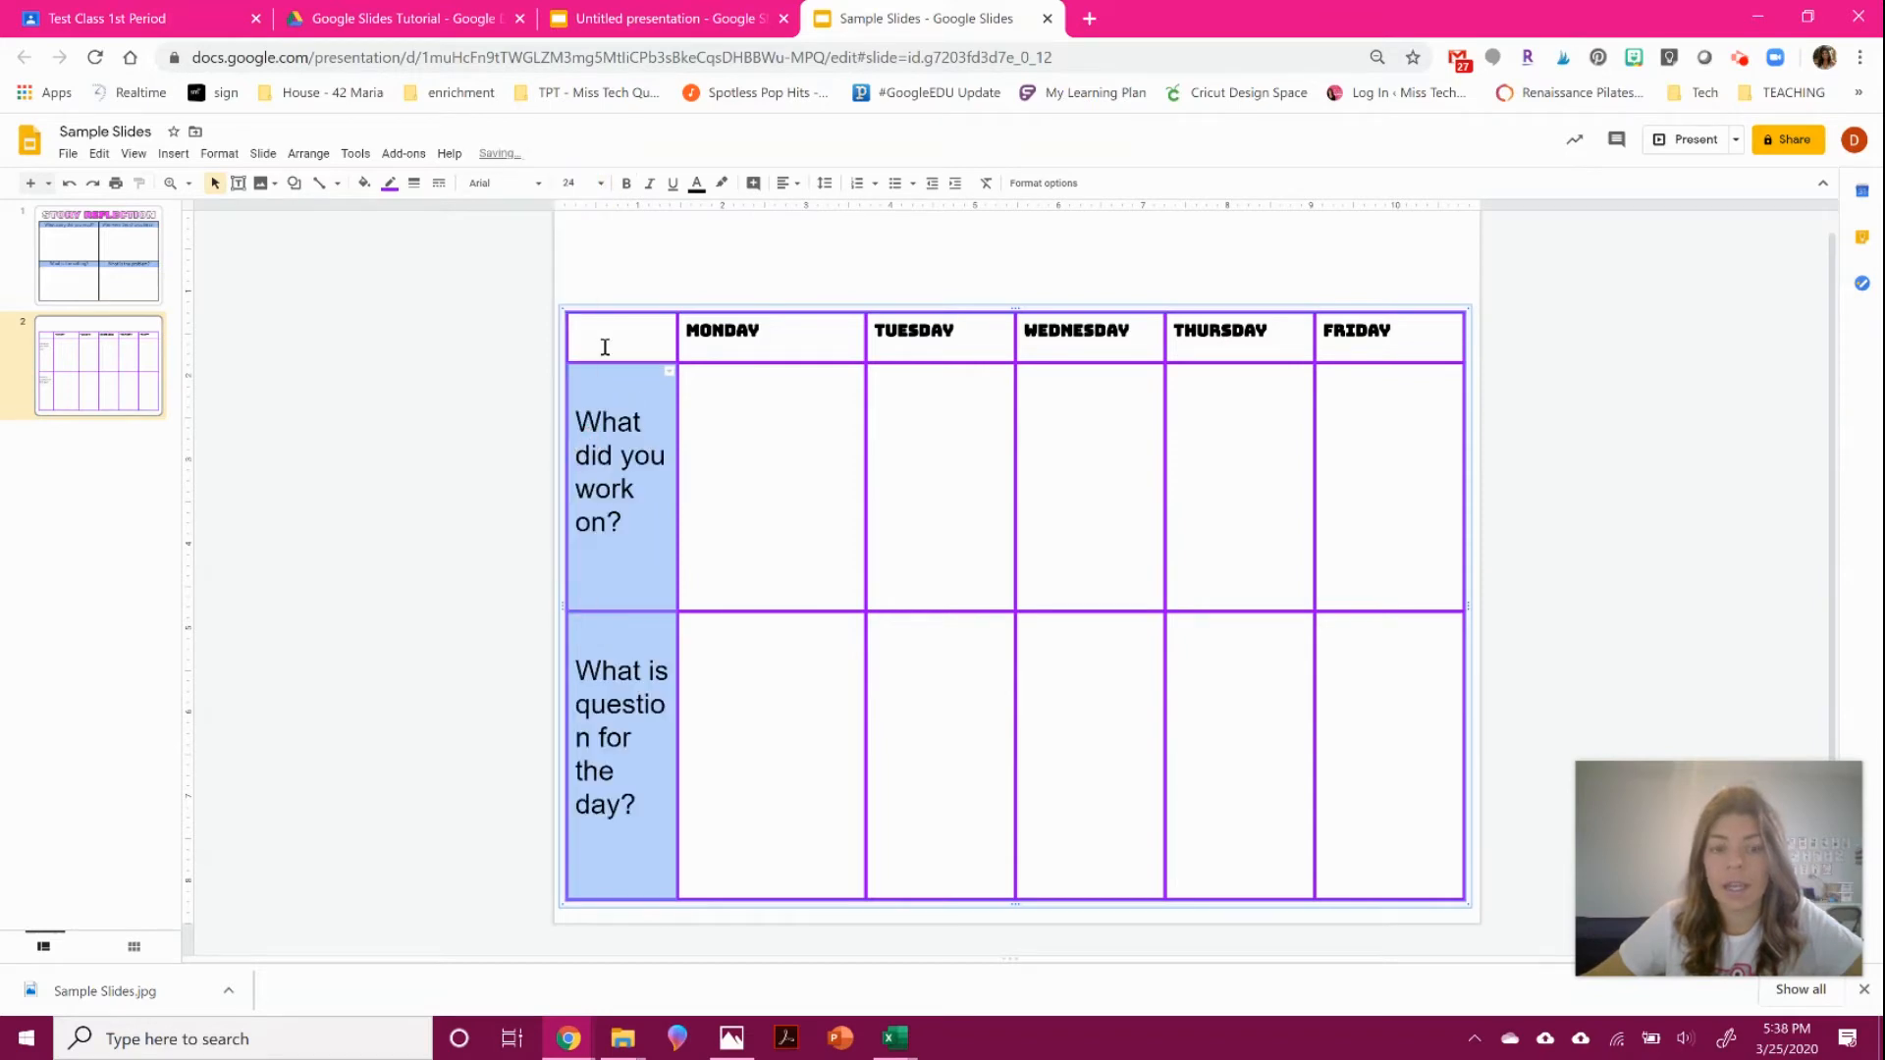
pyautogui.click(504, 182)
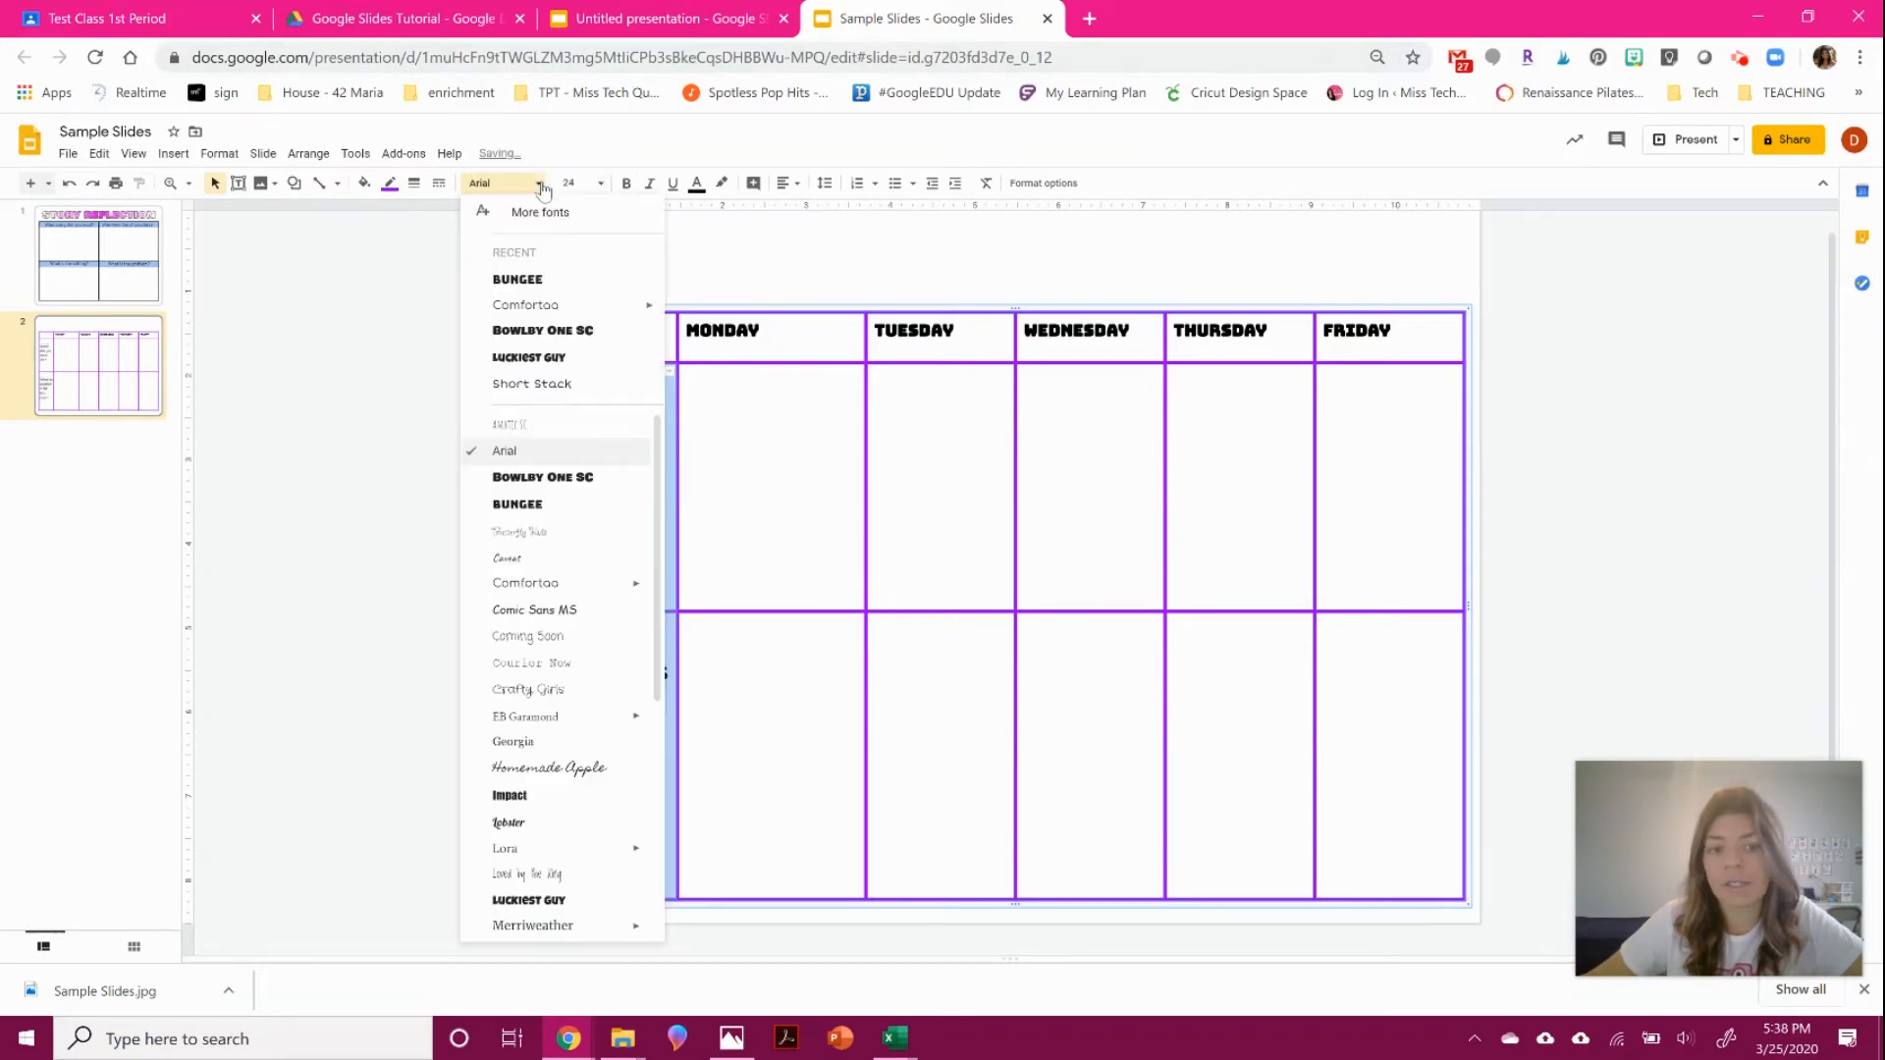
pyautogui.click(555, 305)
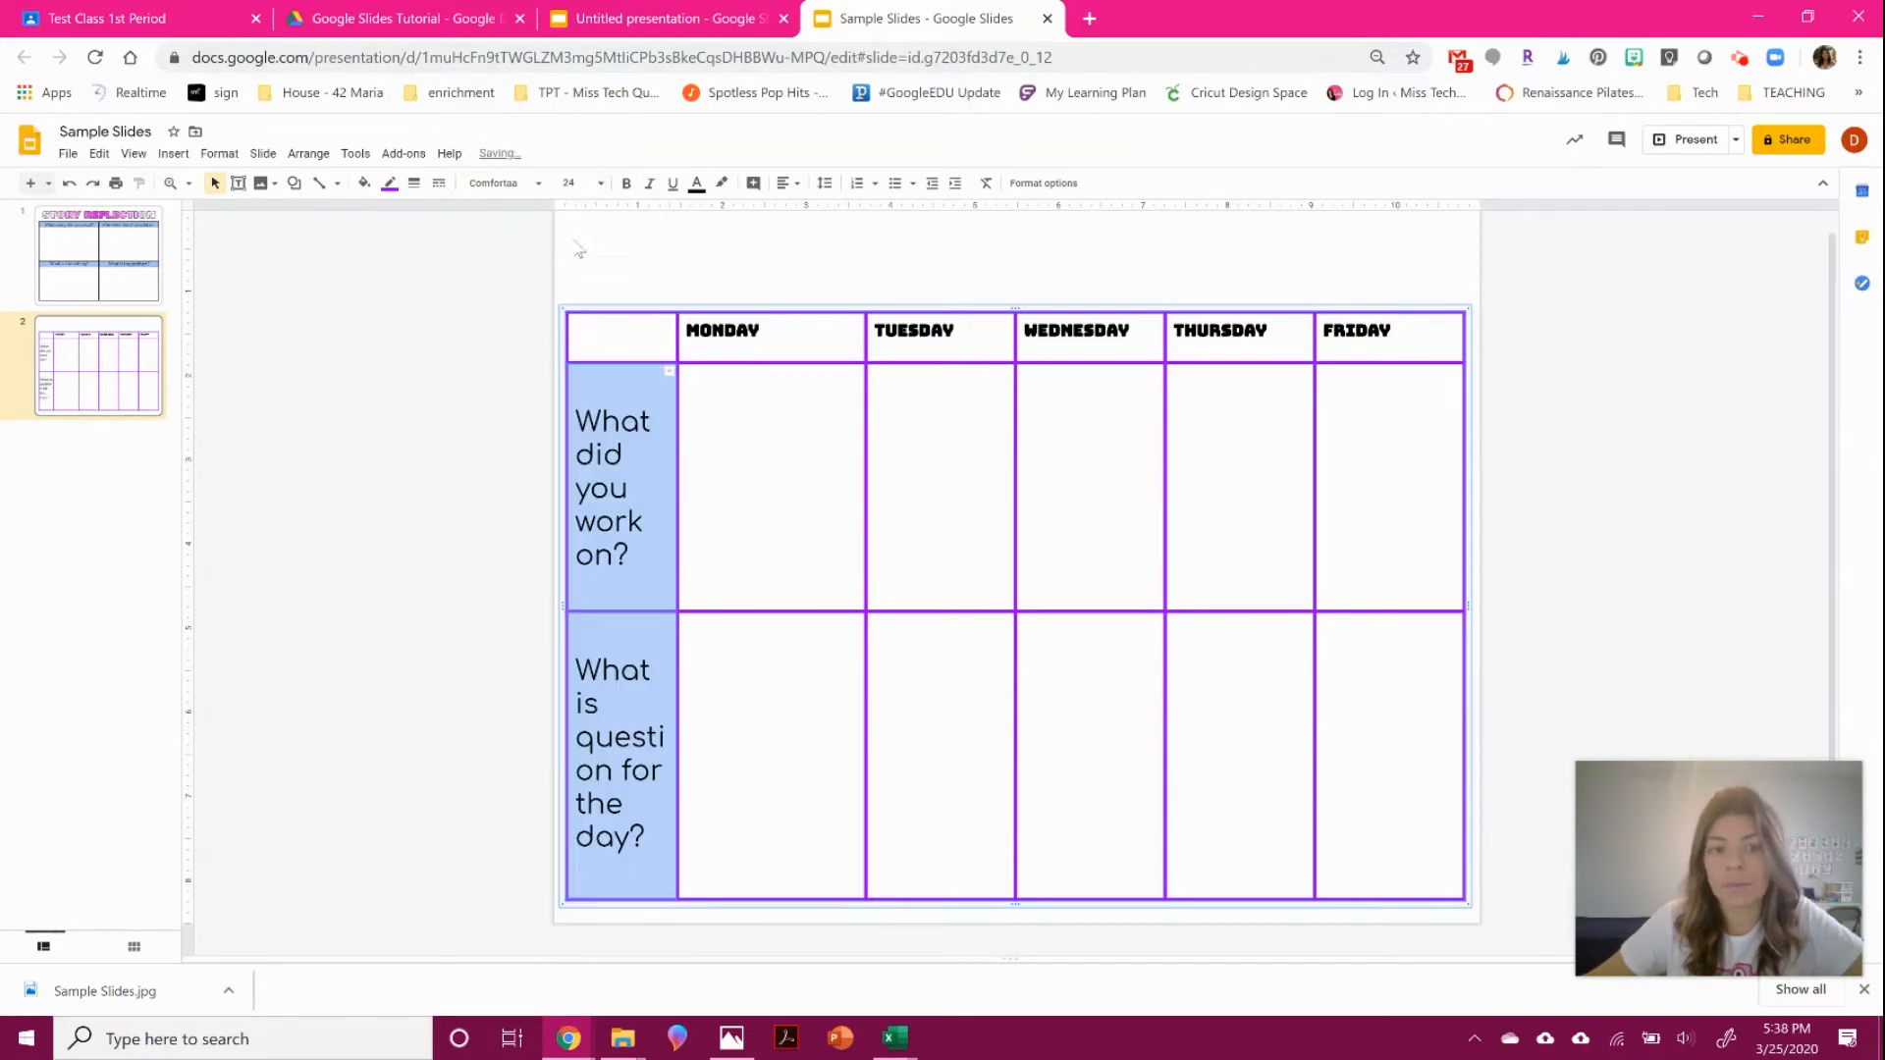
# Reduce the two questions' text to size 18 and widen the first column slightly to fit the words.
pyautogui.click(593, 183)
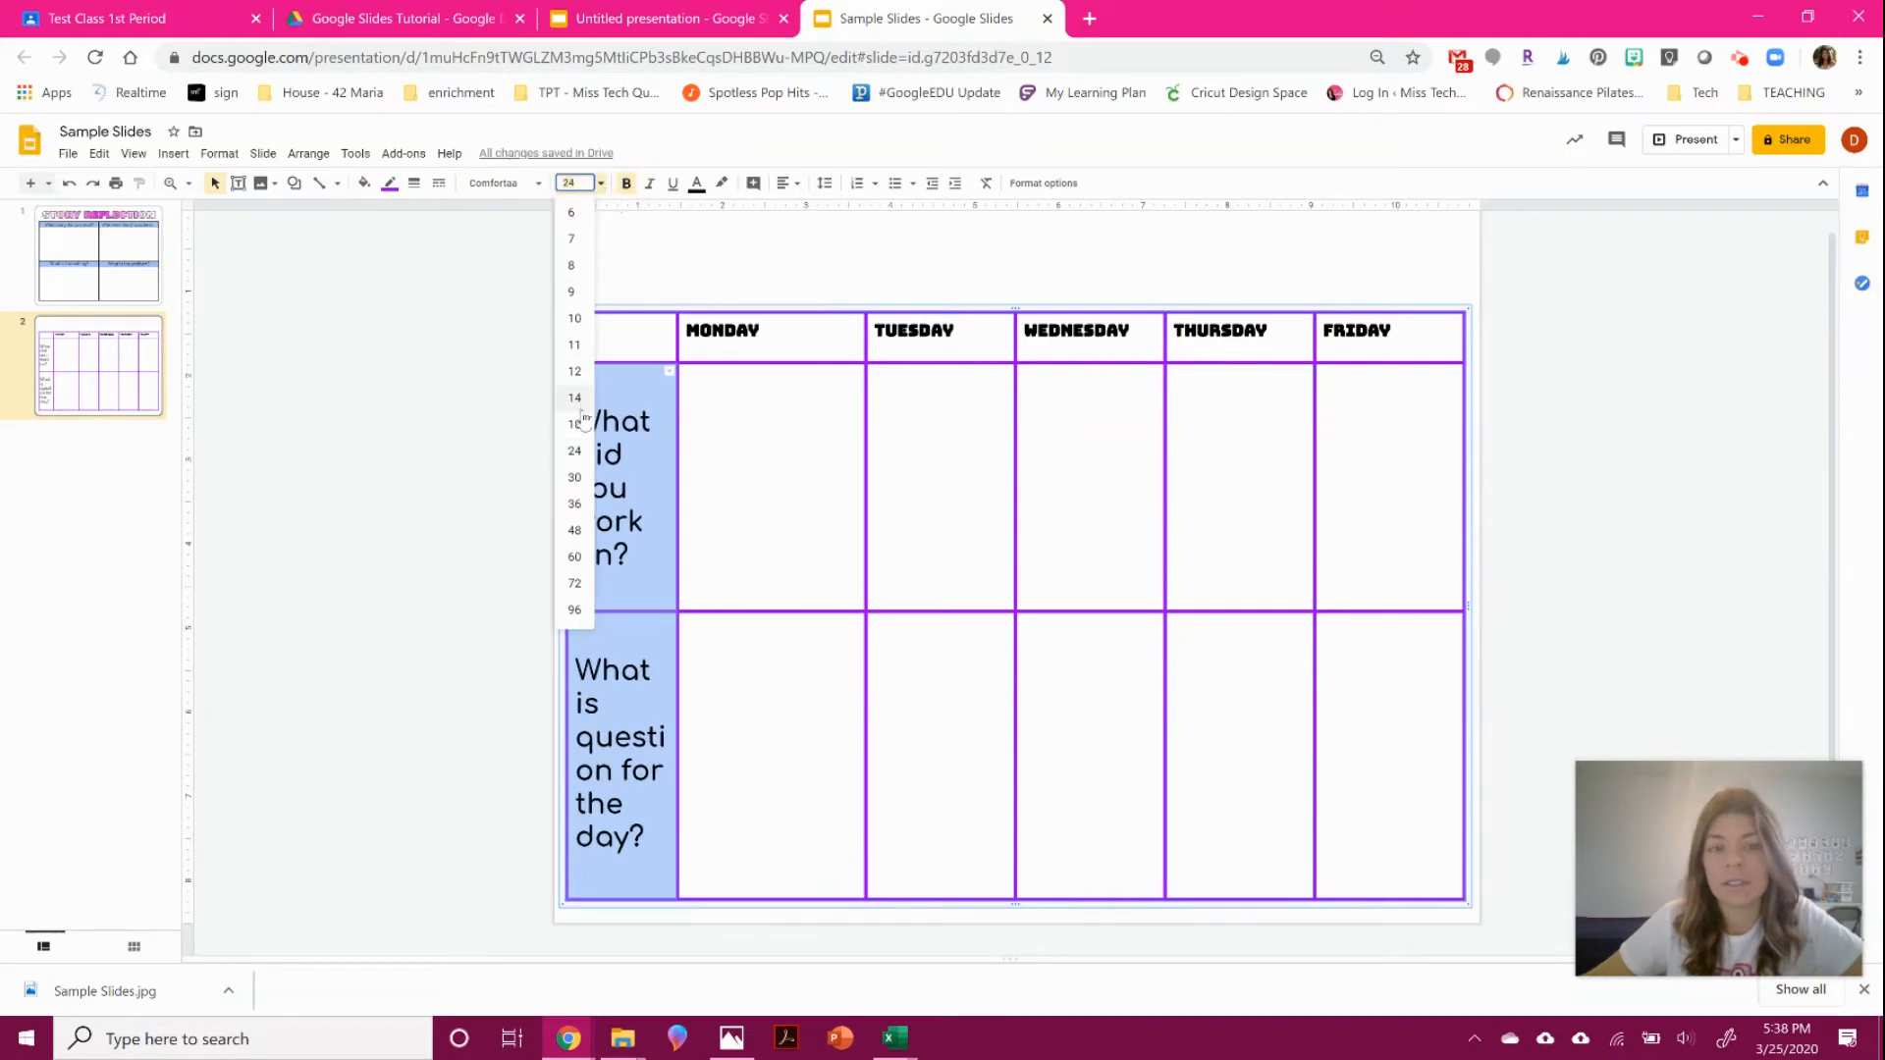
pyautogui.click(583, 420)
pyautogui.click(589, 183)
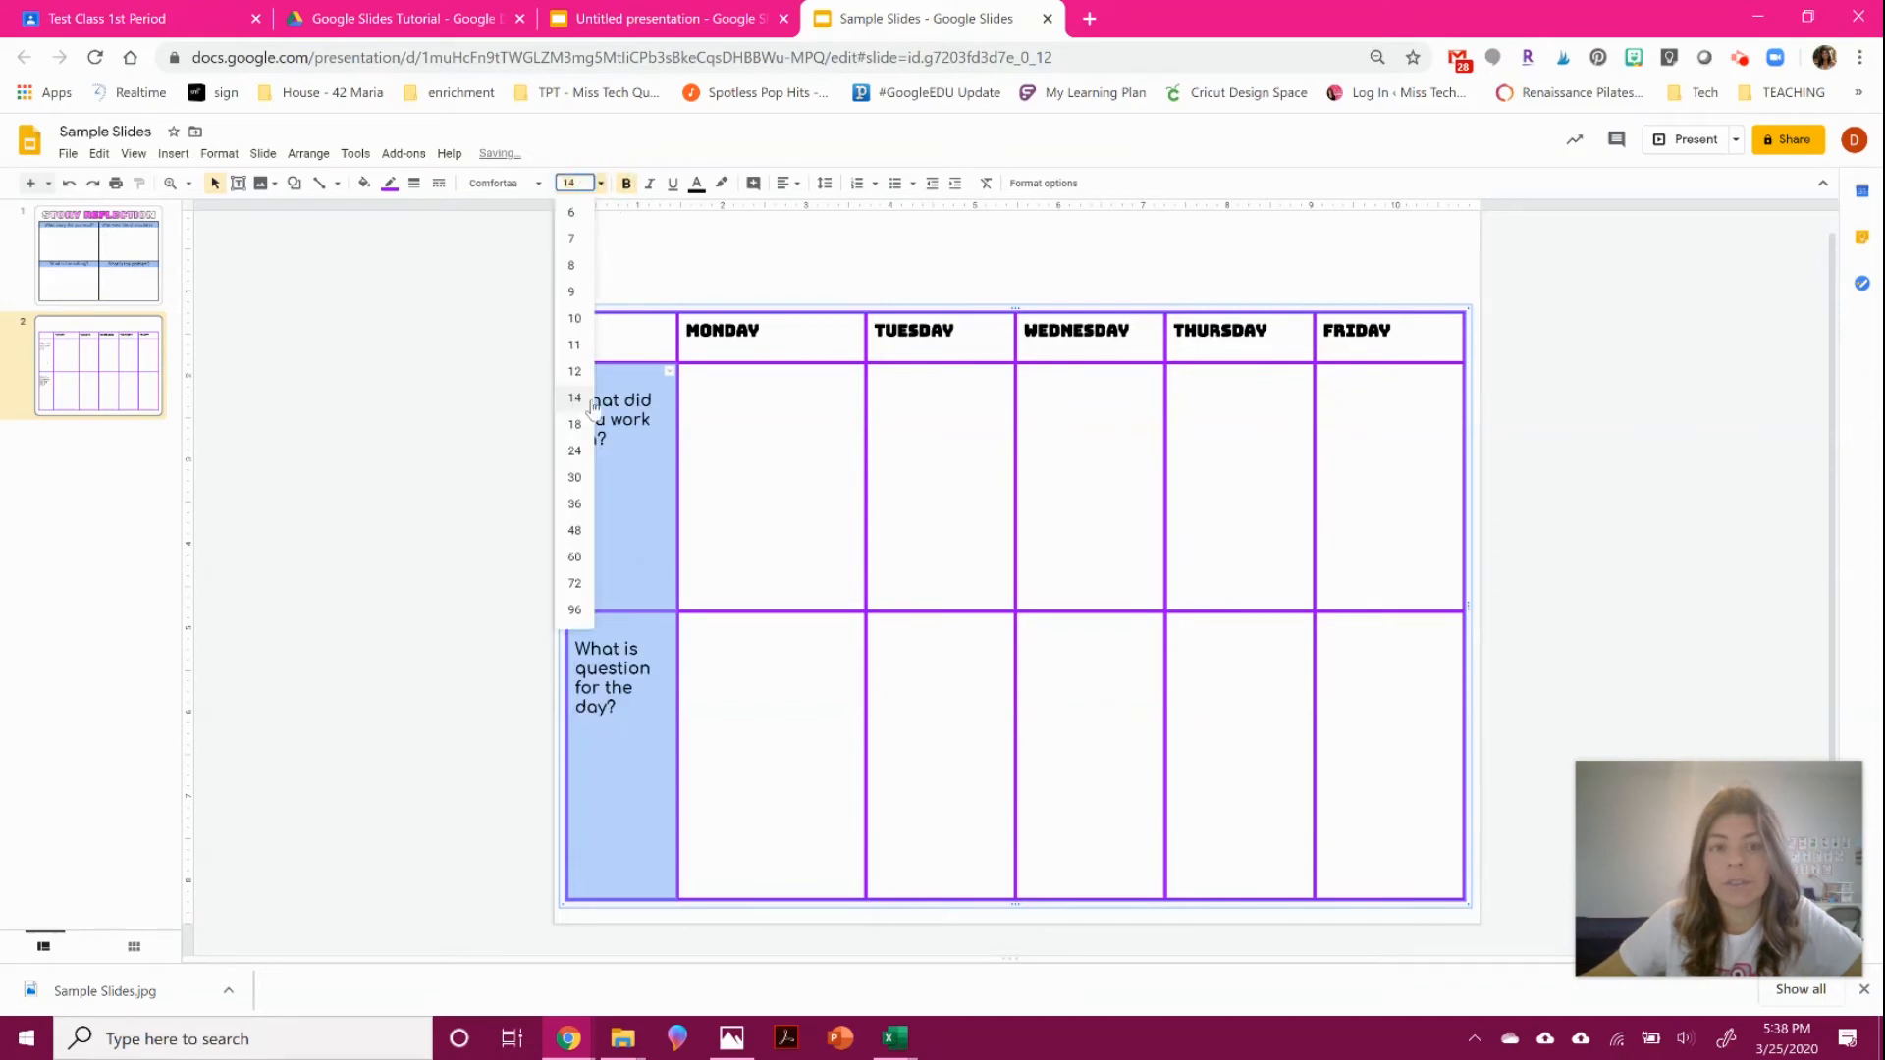
pyautogui.click(585, 408)
pyautogui.click(452, 410)
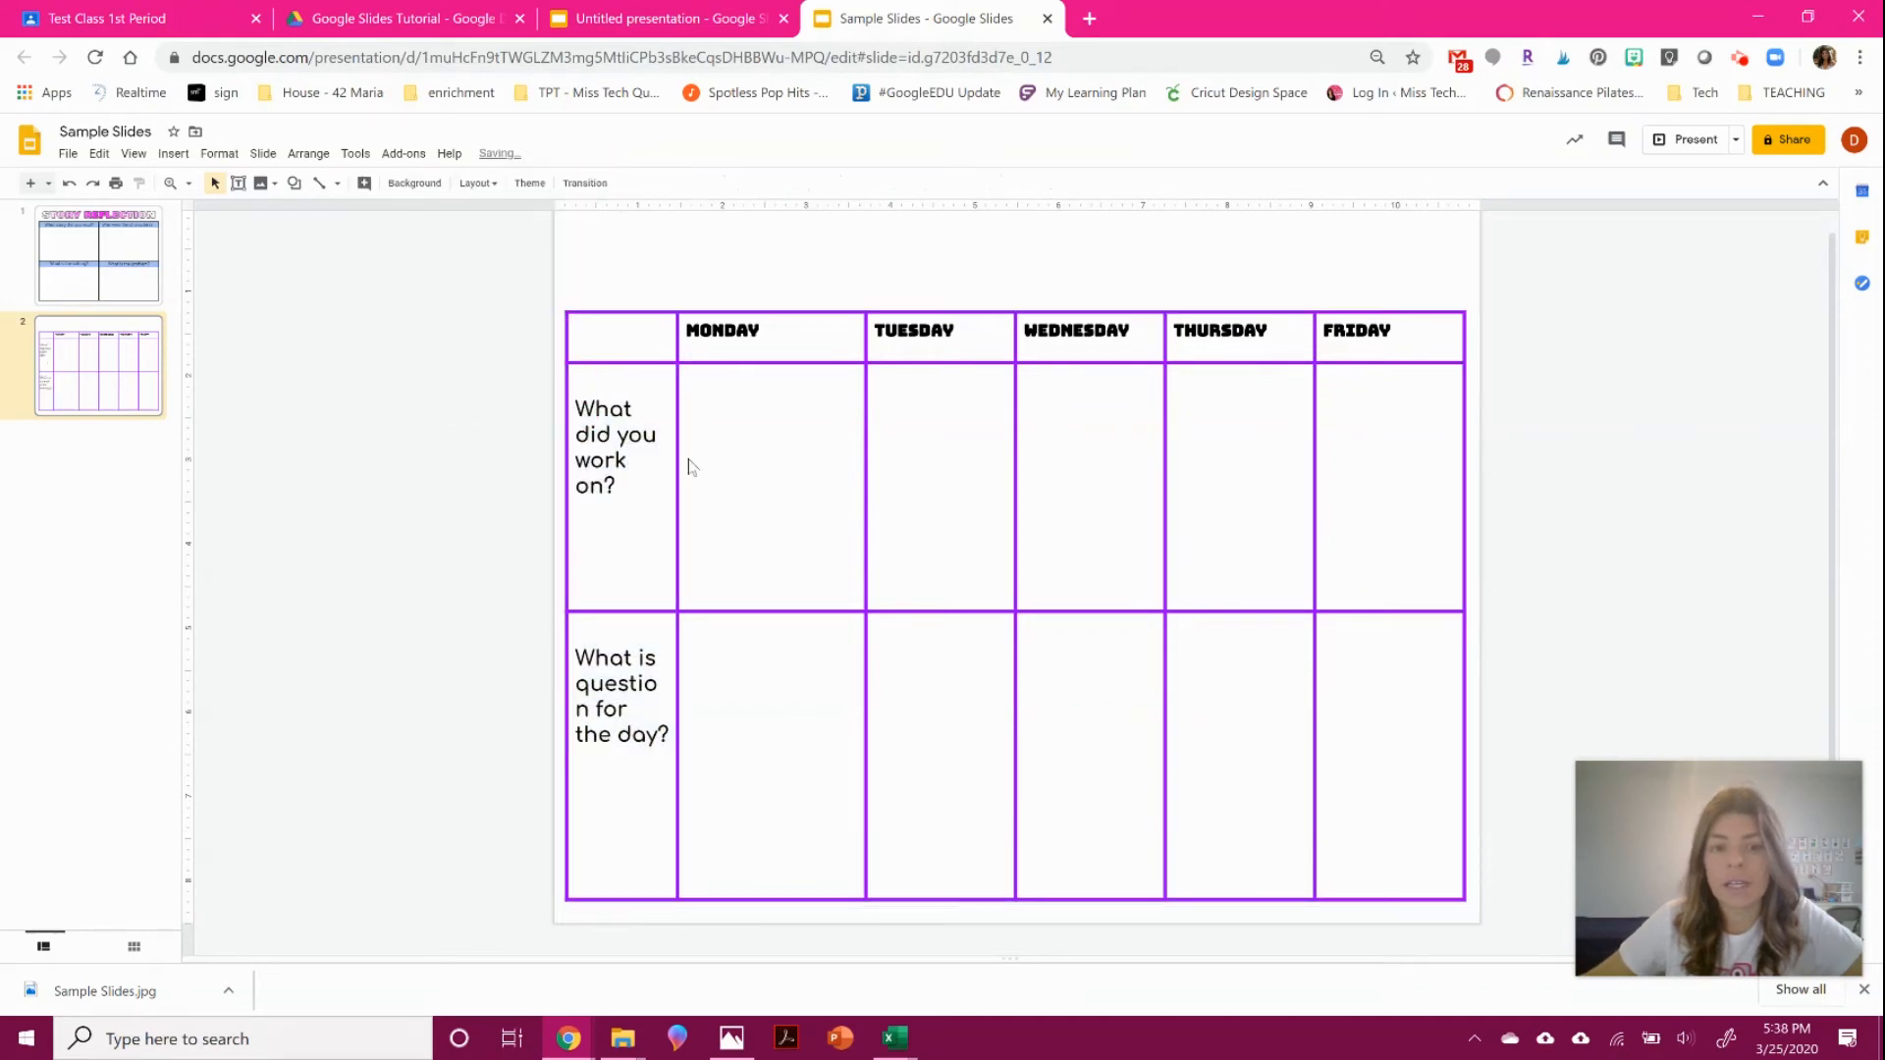
pyautogui.moveTo(678, 565); pyautogui.dragTo(690, 559)
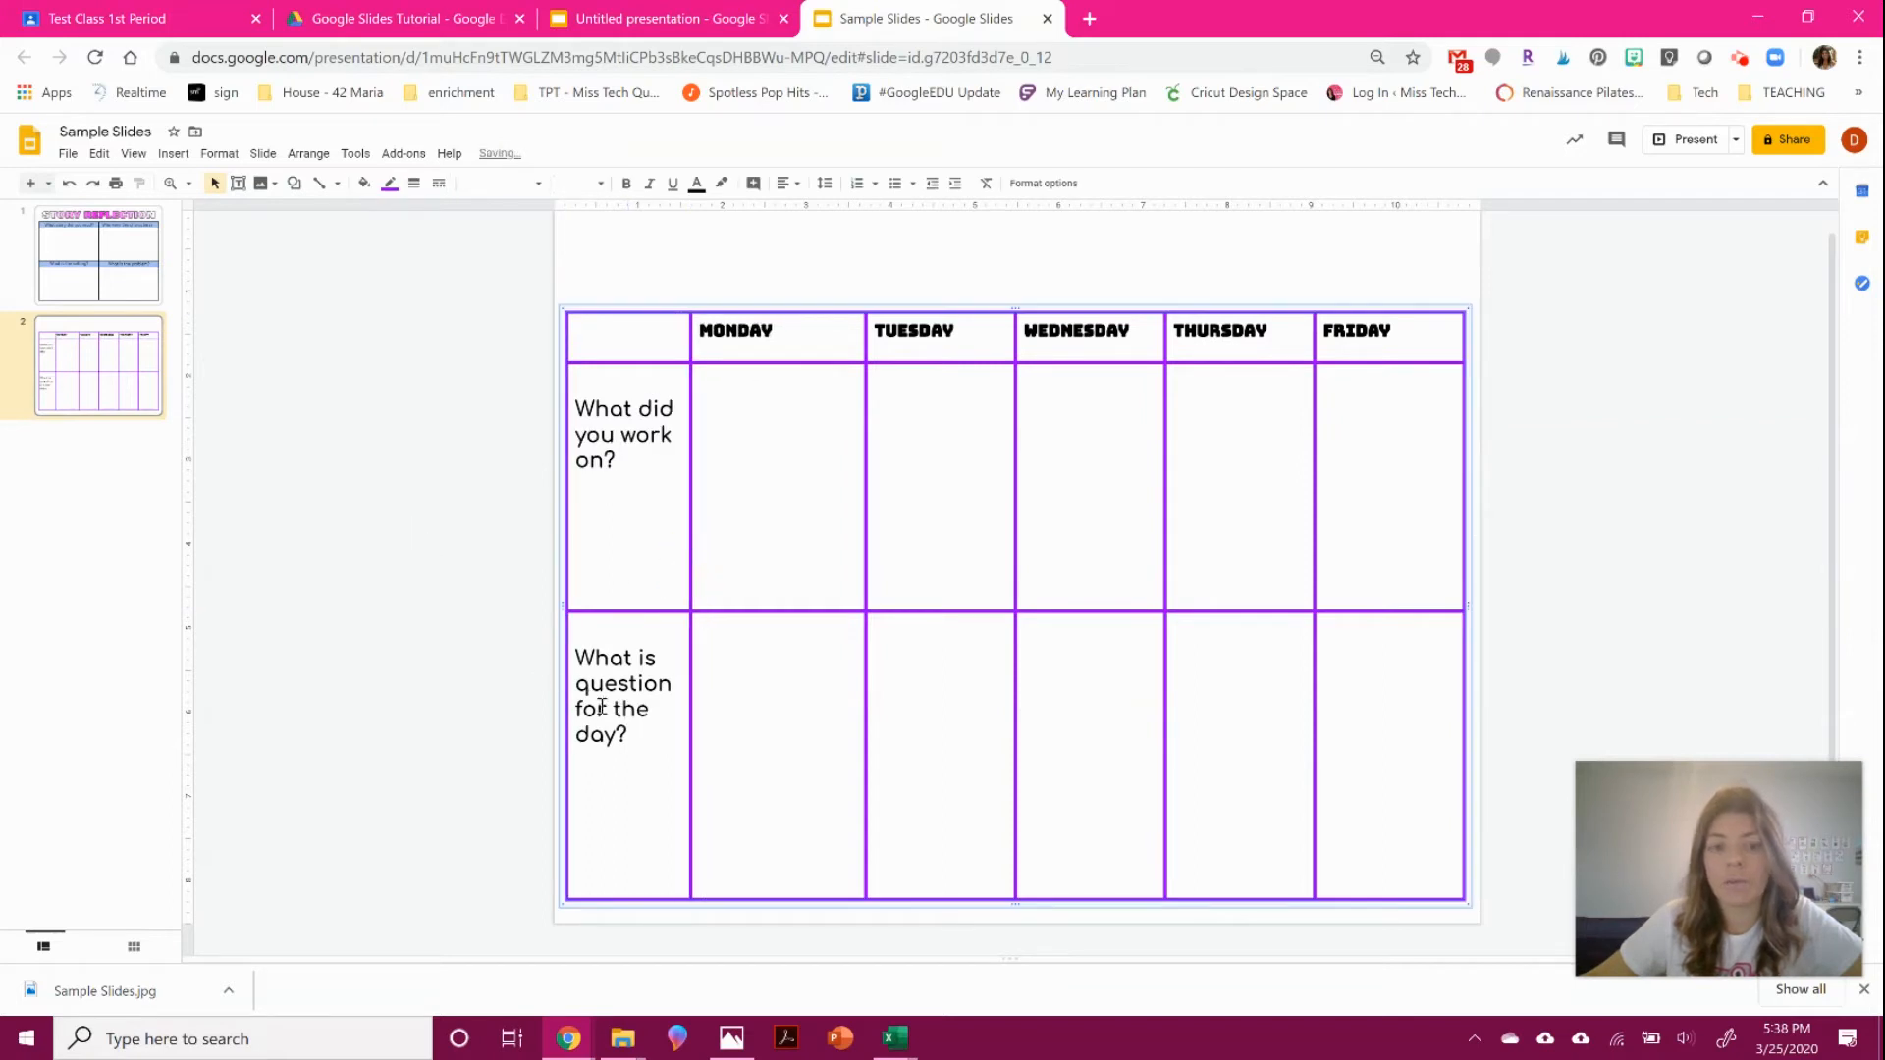
# Center the text of both question cells horizontally and vertically.
pyautogui.moveTo(648, 738); pyautogui.dragTo(598, 398)
pyautogui.click(785, 182)
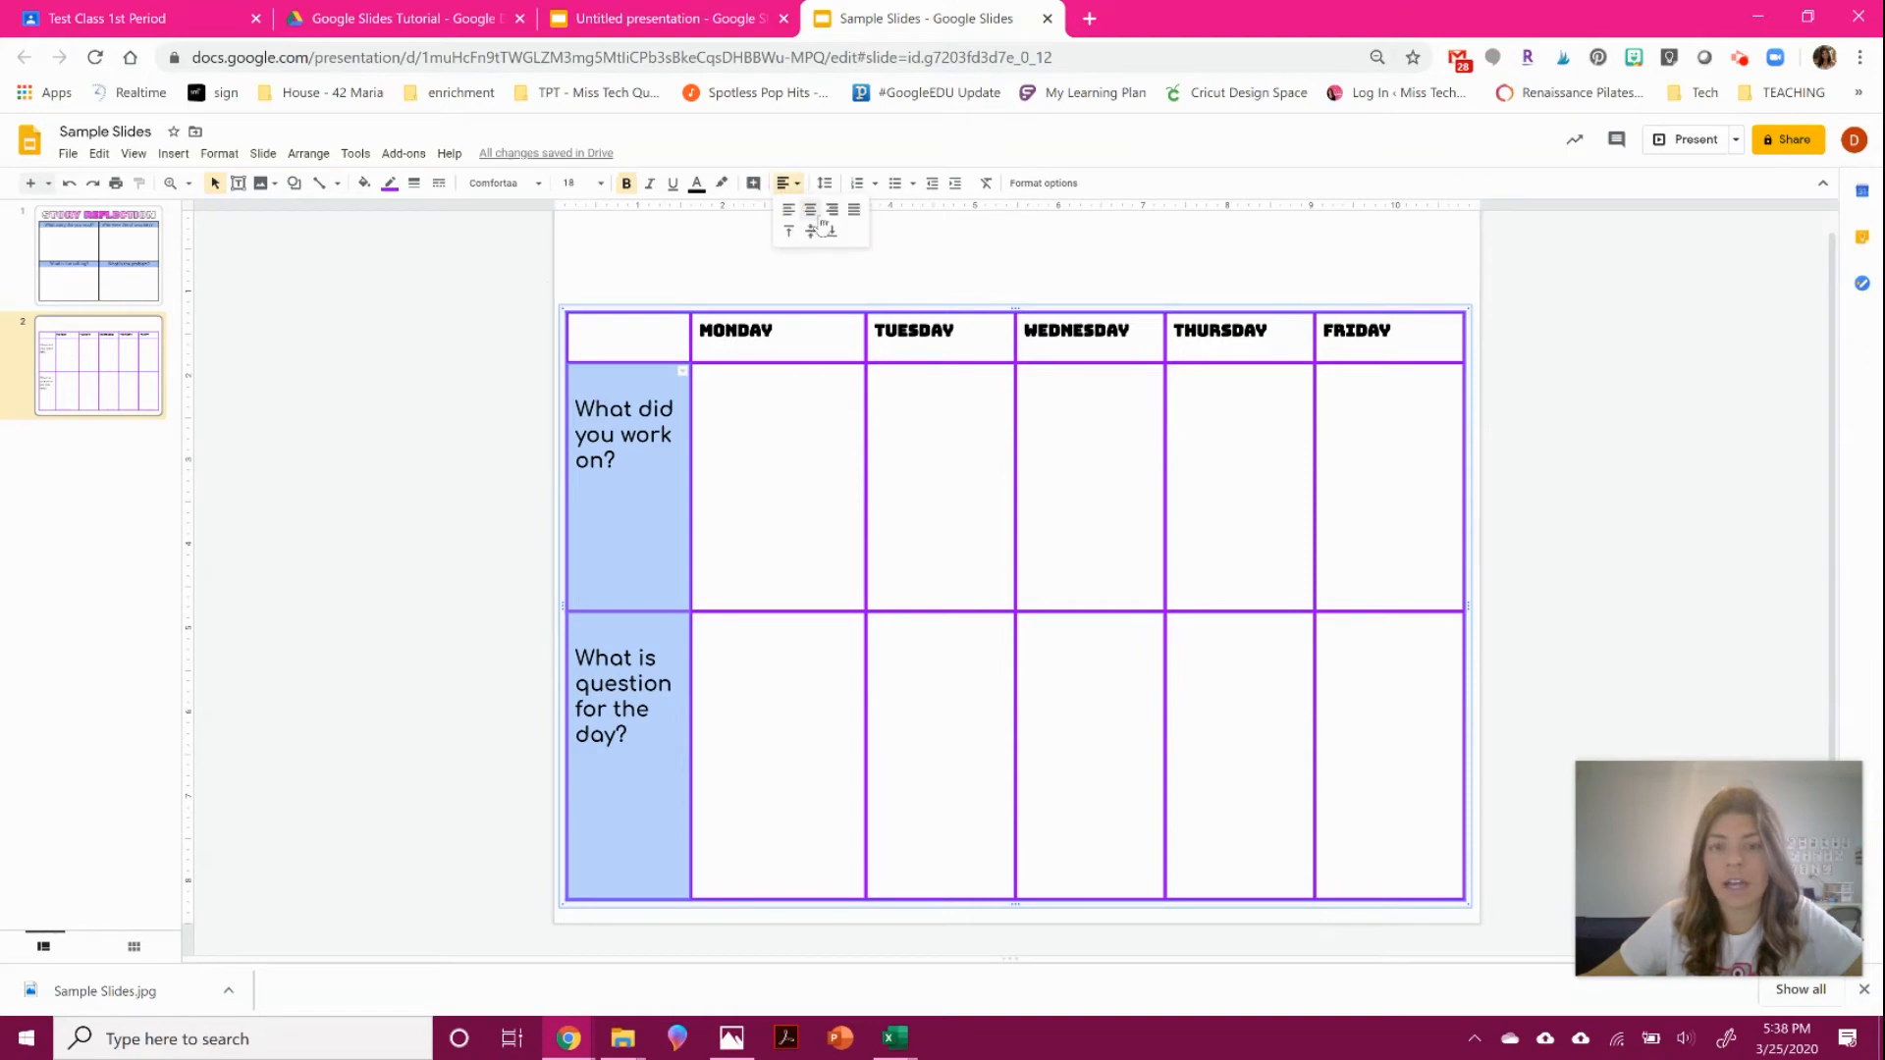
pyautogui.click(810, 209)
pyautogui.click(794, 185)
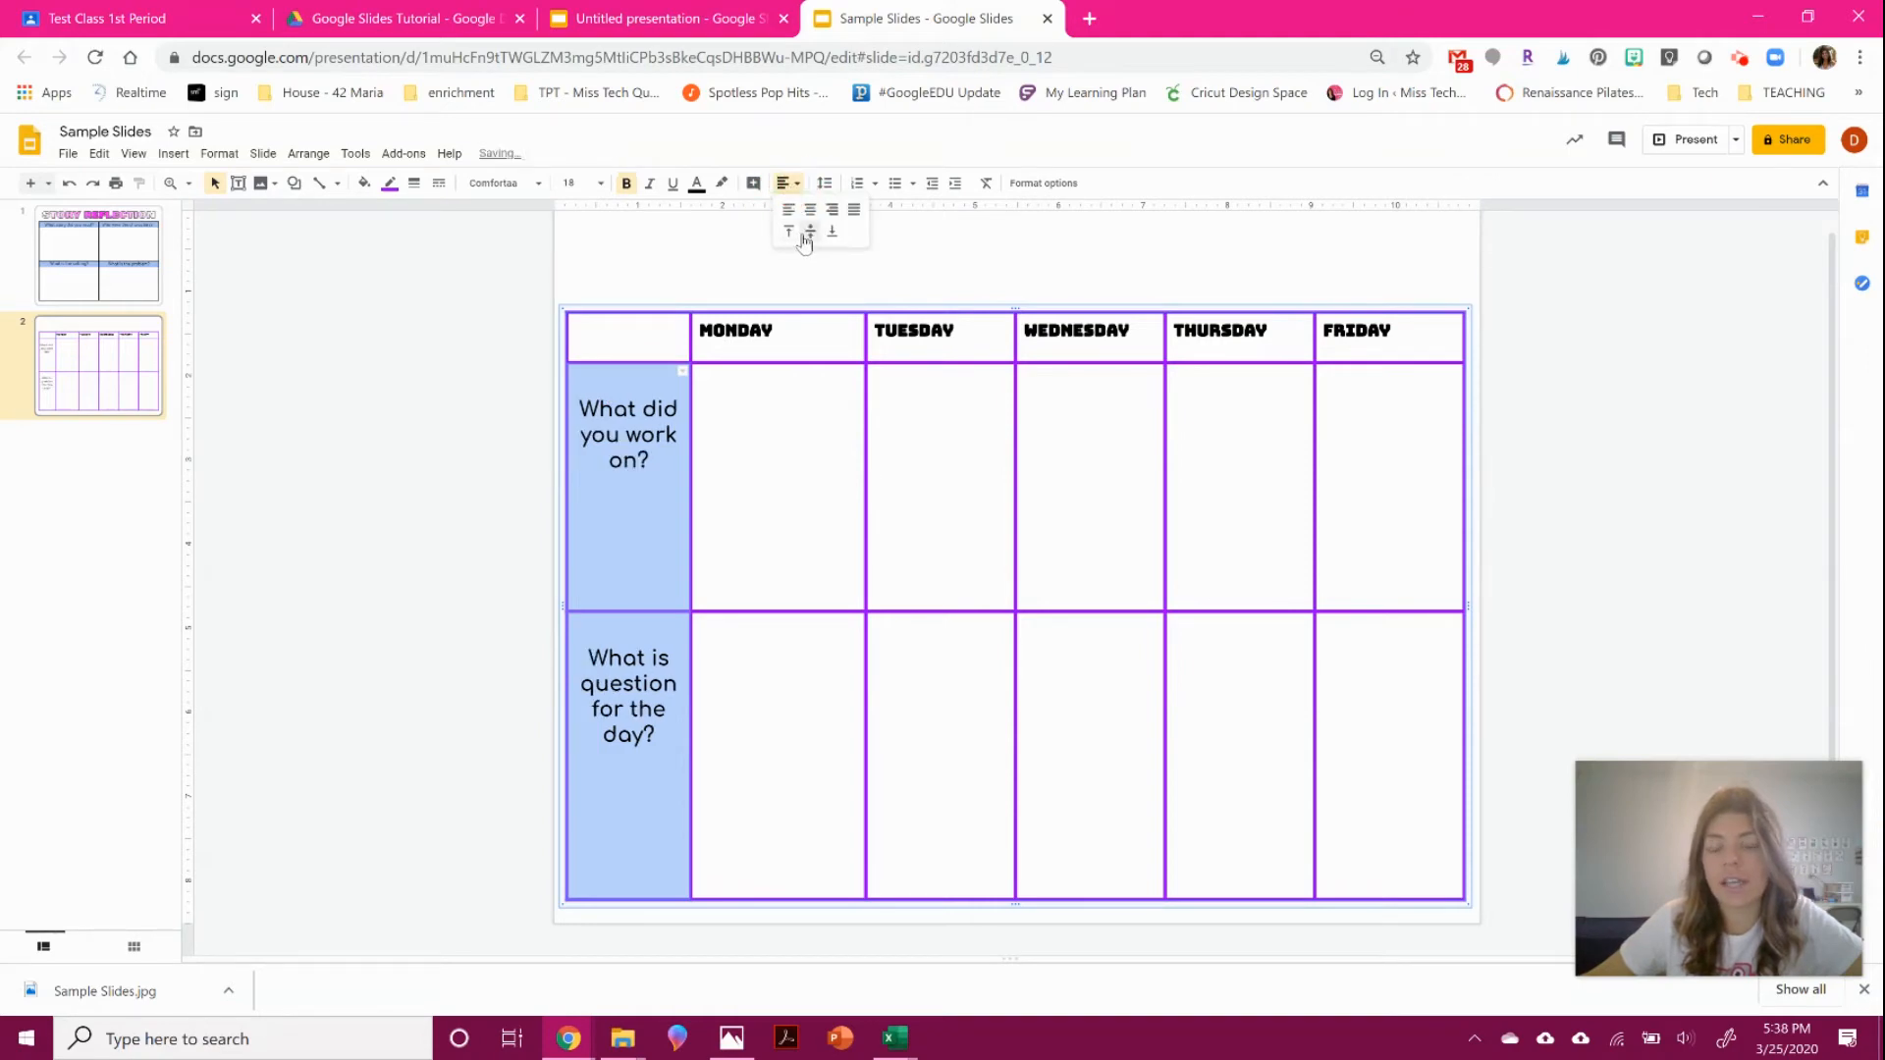
pyautogui.click(808, 234)
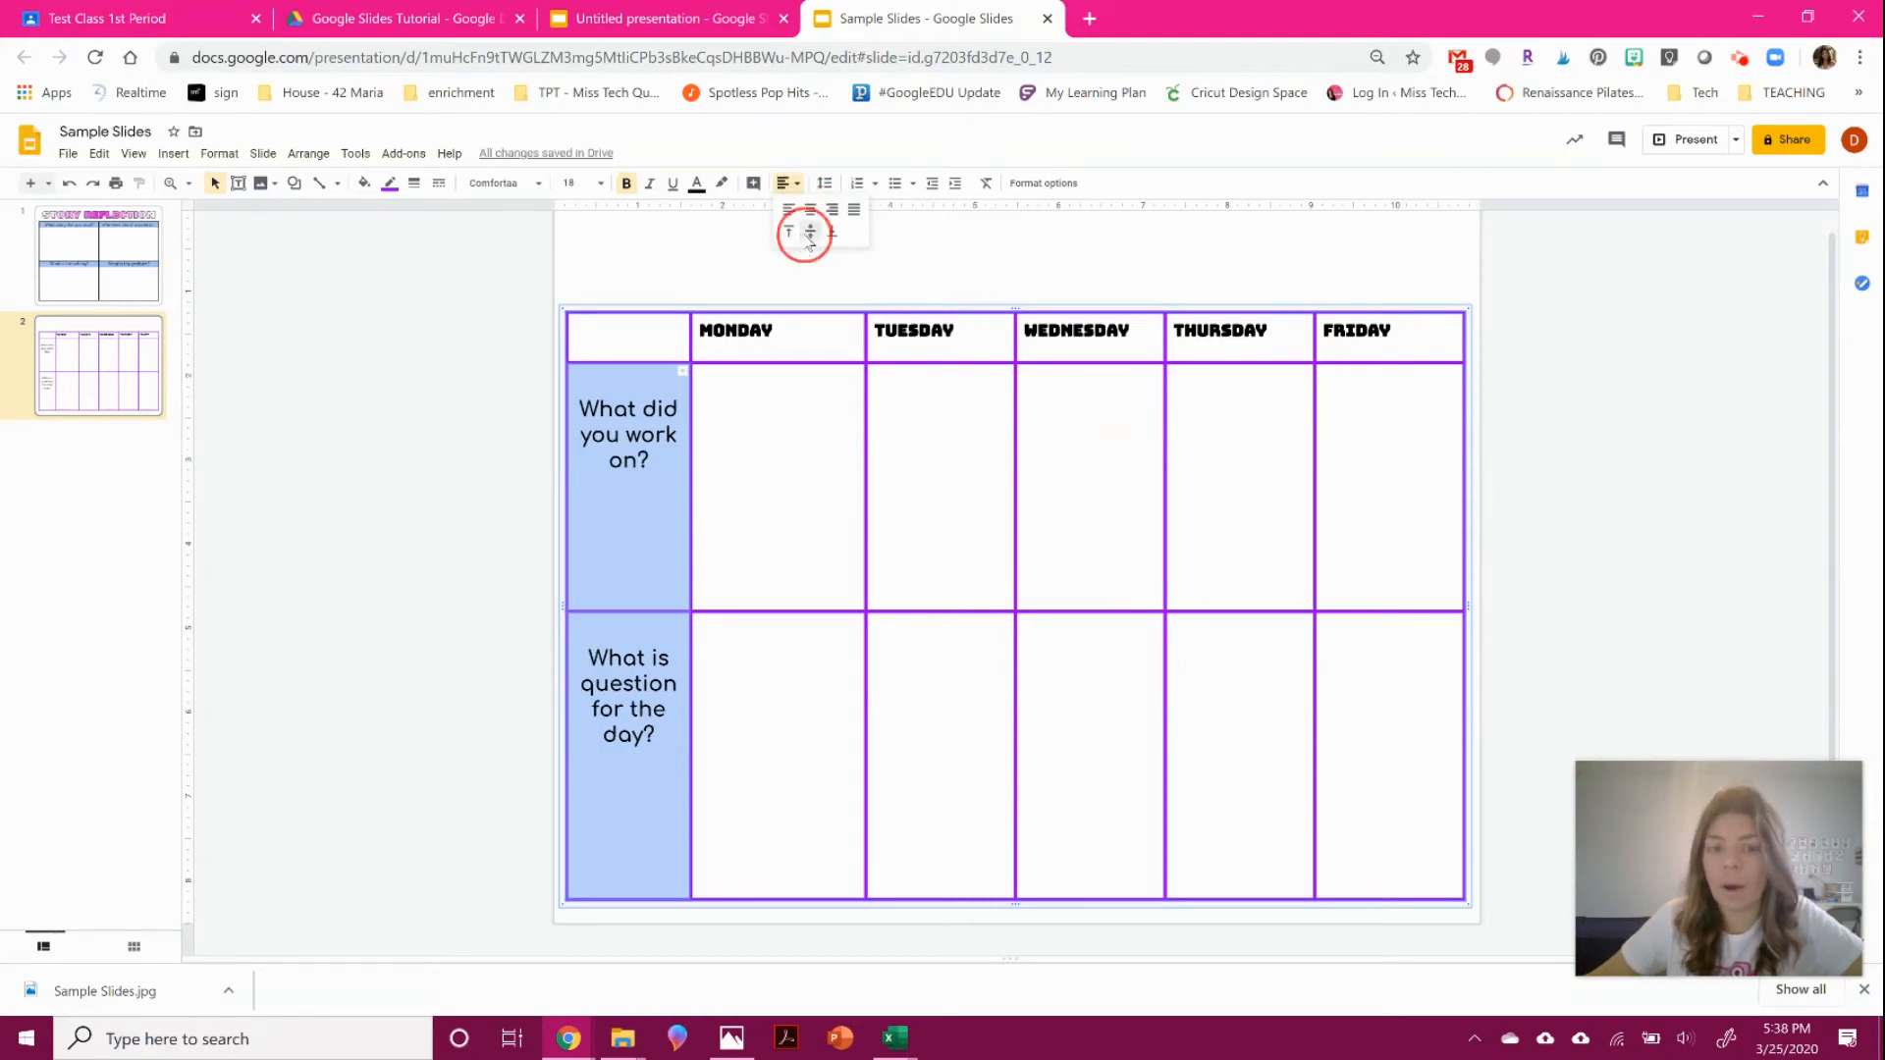
pyautogui.click(338, 439)
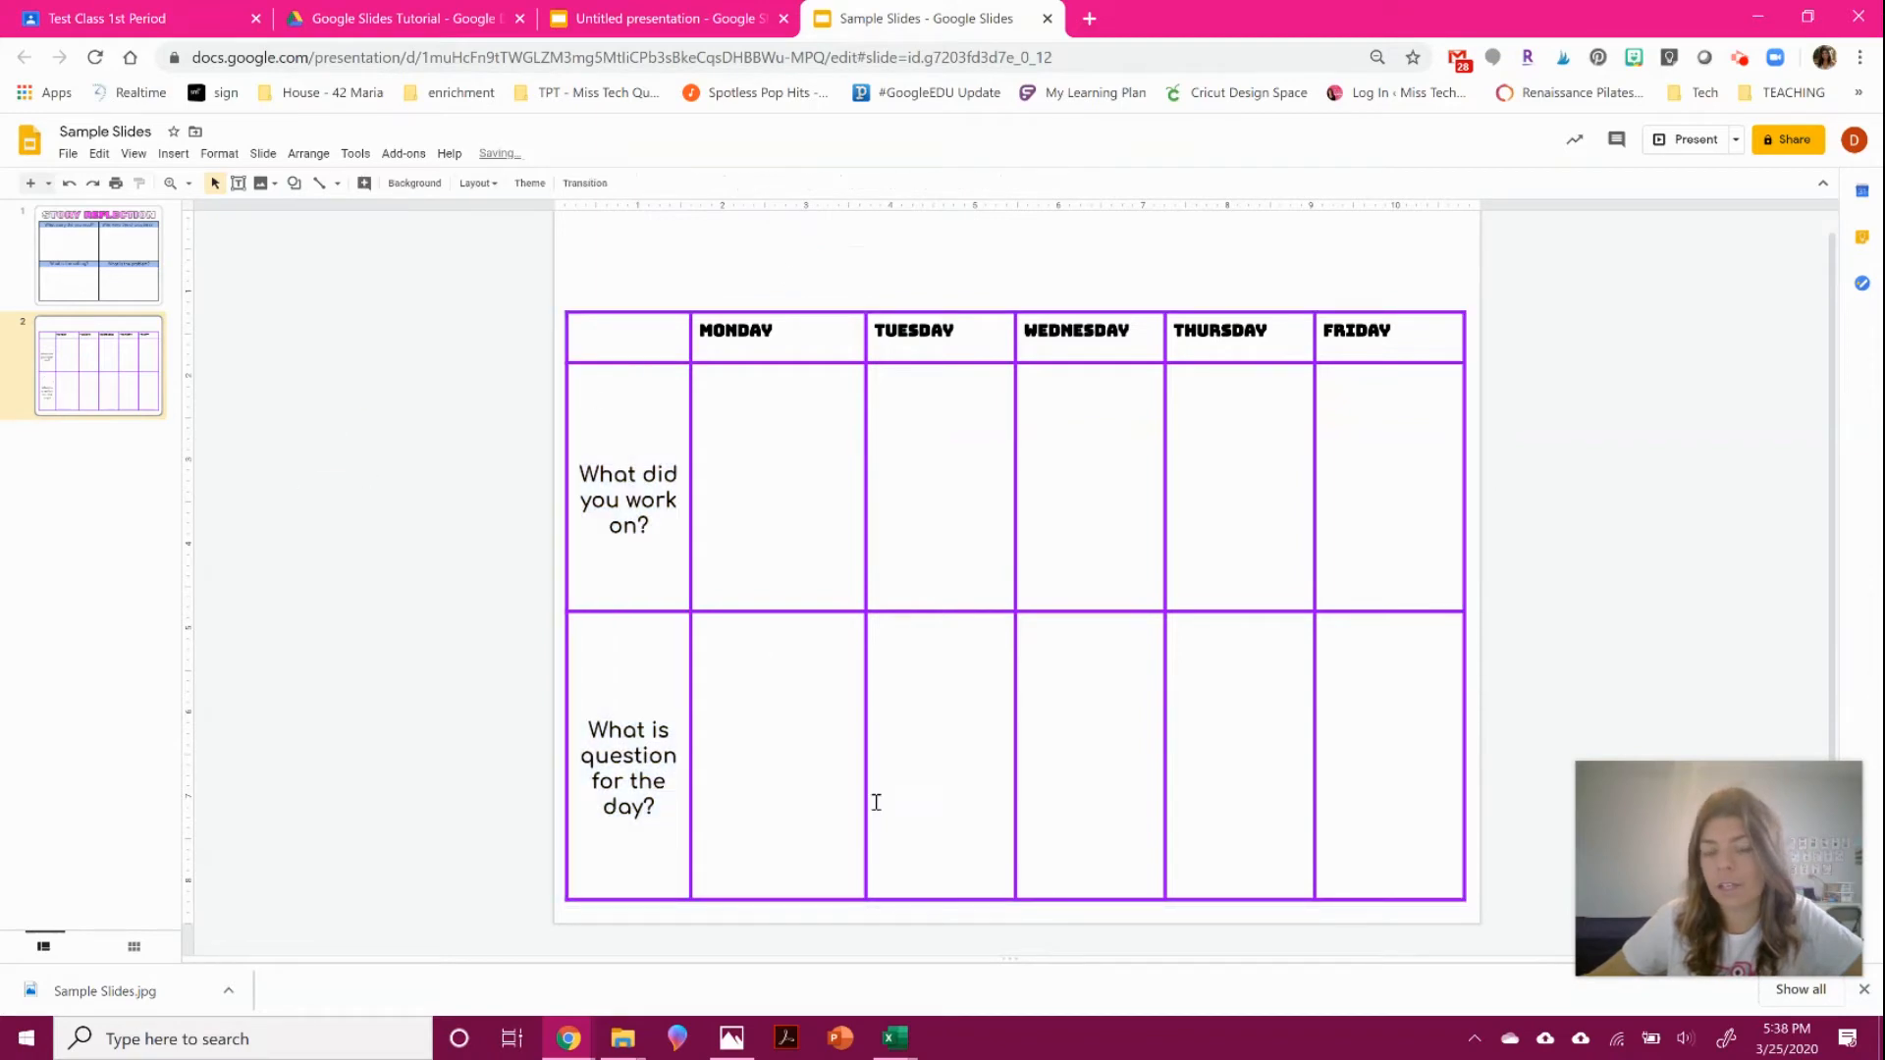
# Center the Monday to Friday headers horizontally and vertically in their cells.
pyautogui.moveTo(709, 334); pyautogui.dragTo(1384, 333)
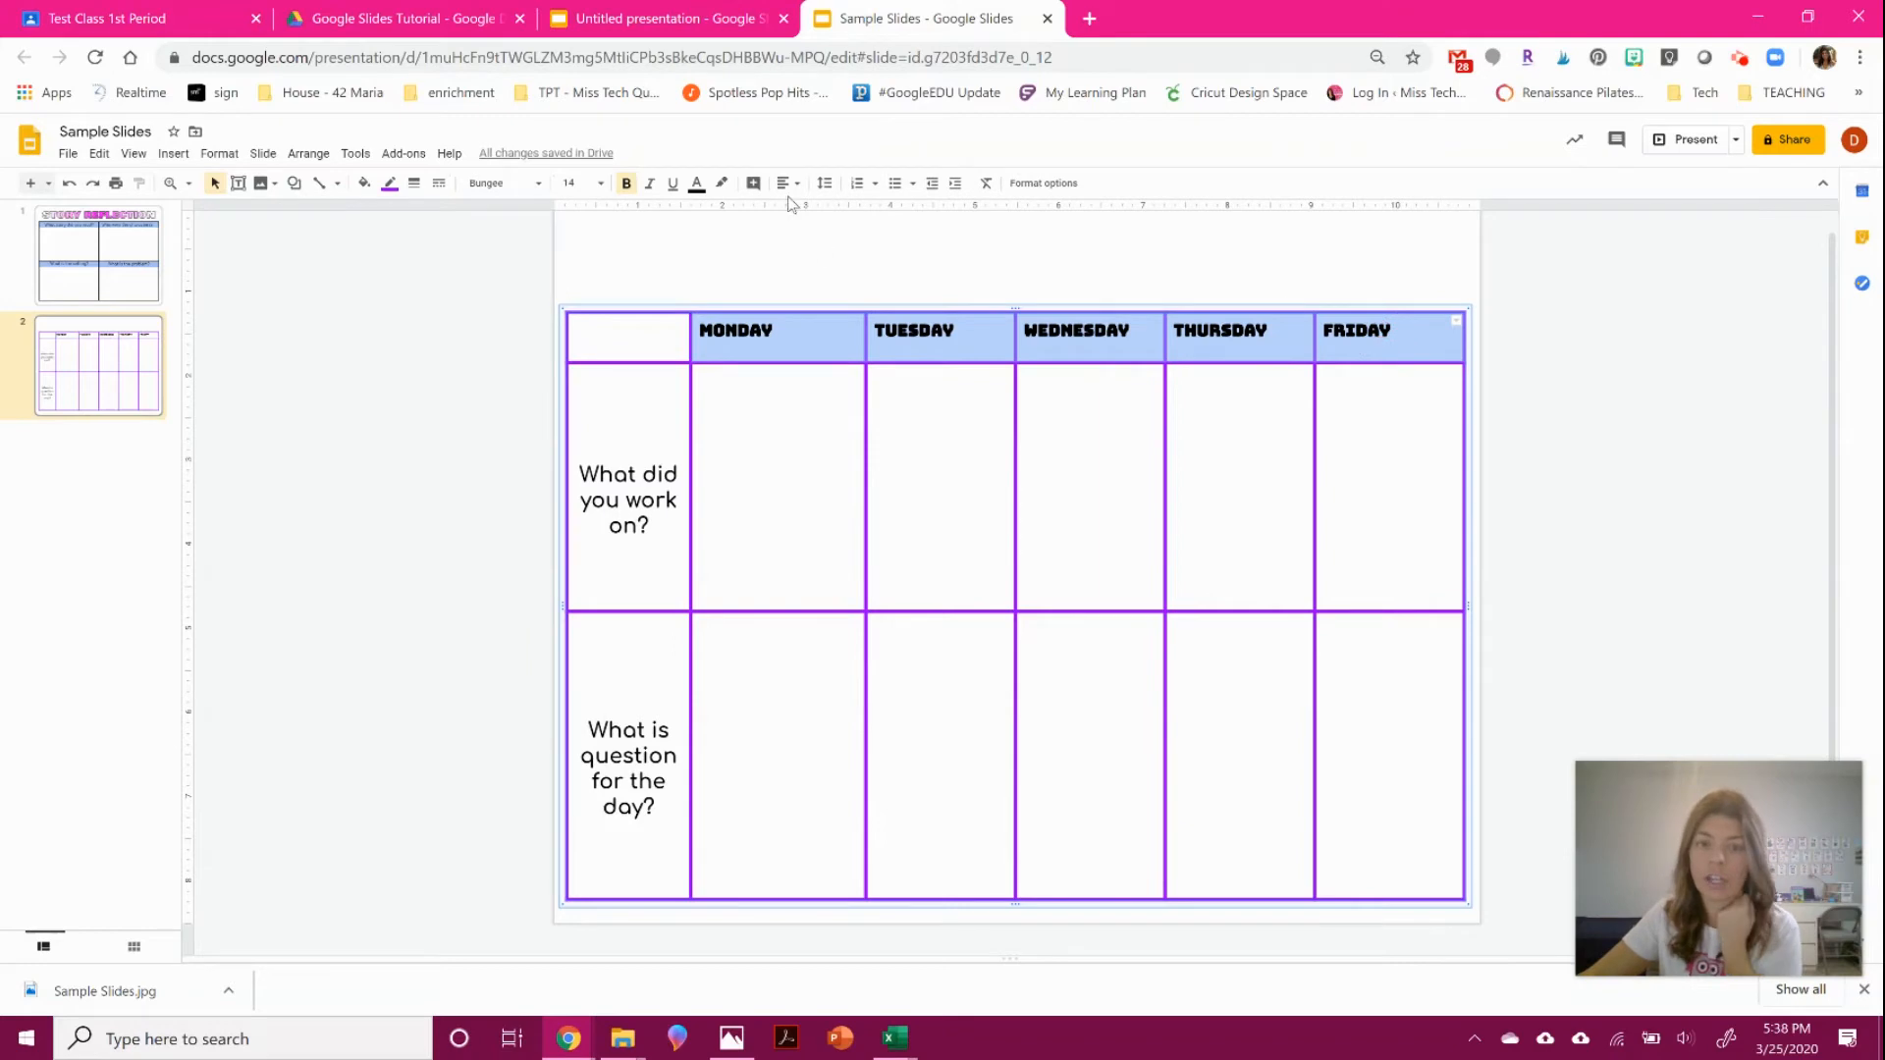
pyautogui.click(825, 184)
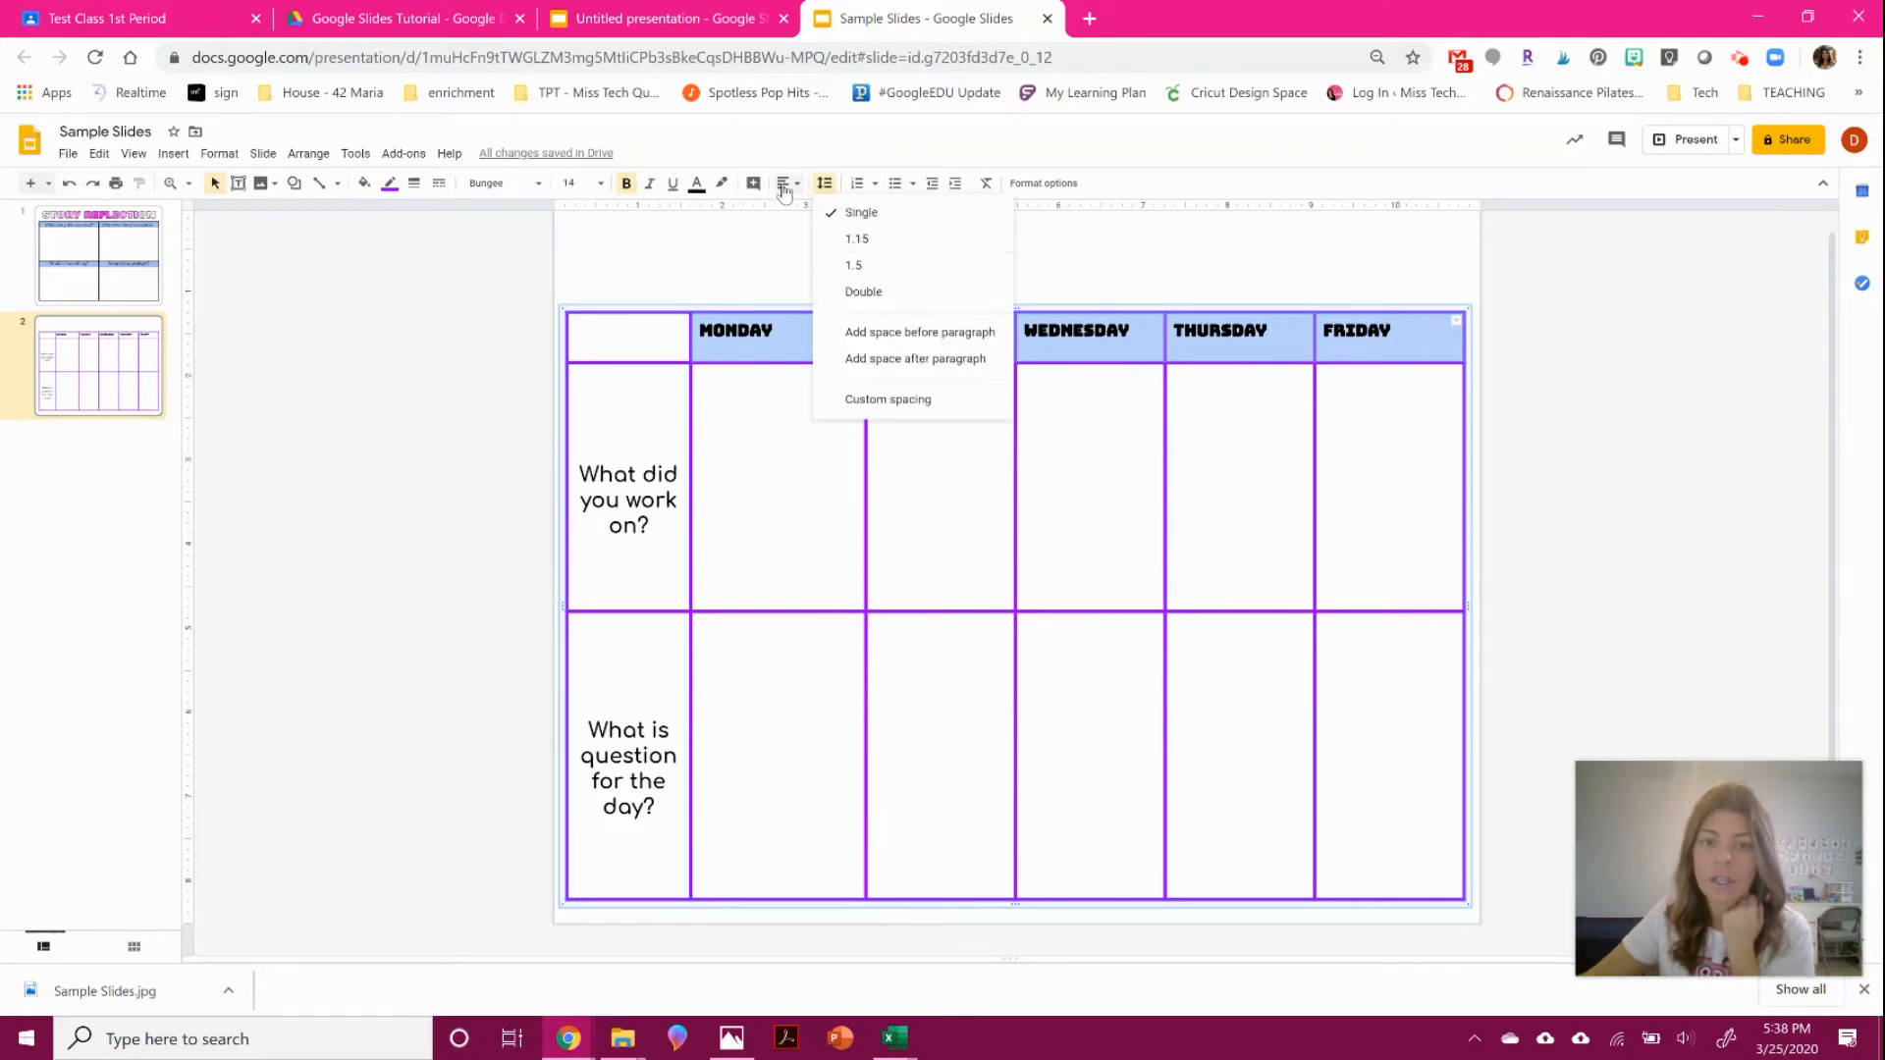
pyautogui.click(782, 184)
pyautogui.click(818, 236)
pyautogui.click(825, 183)
pyautogui.click(783, 184)
pyautogui.click(806, 206)
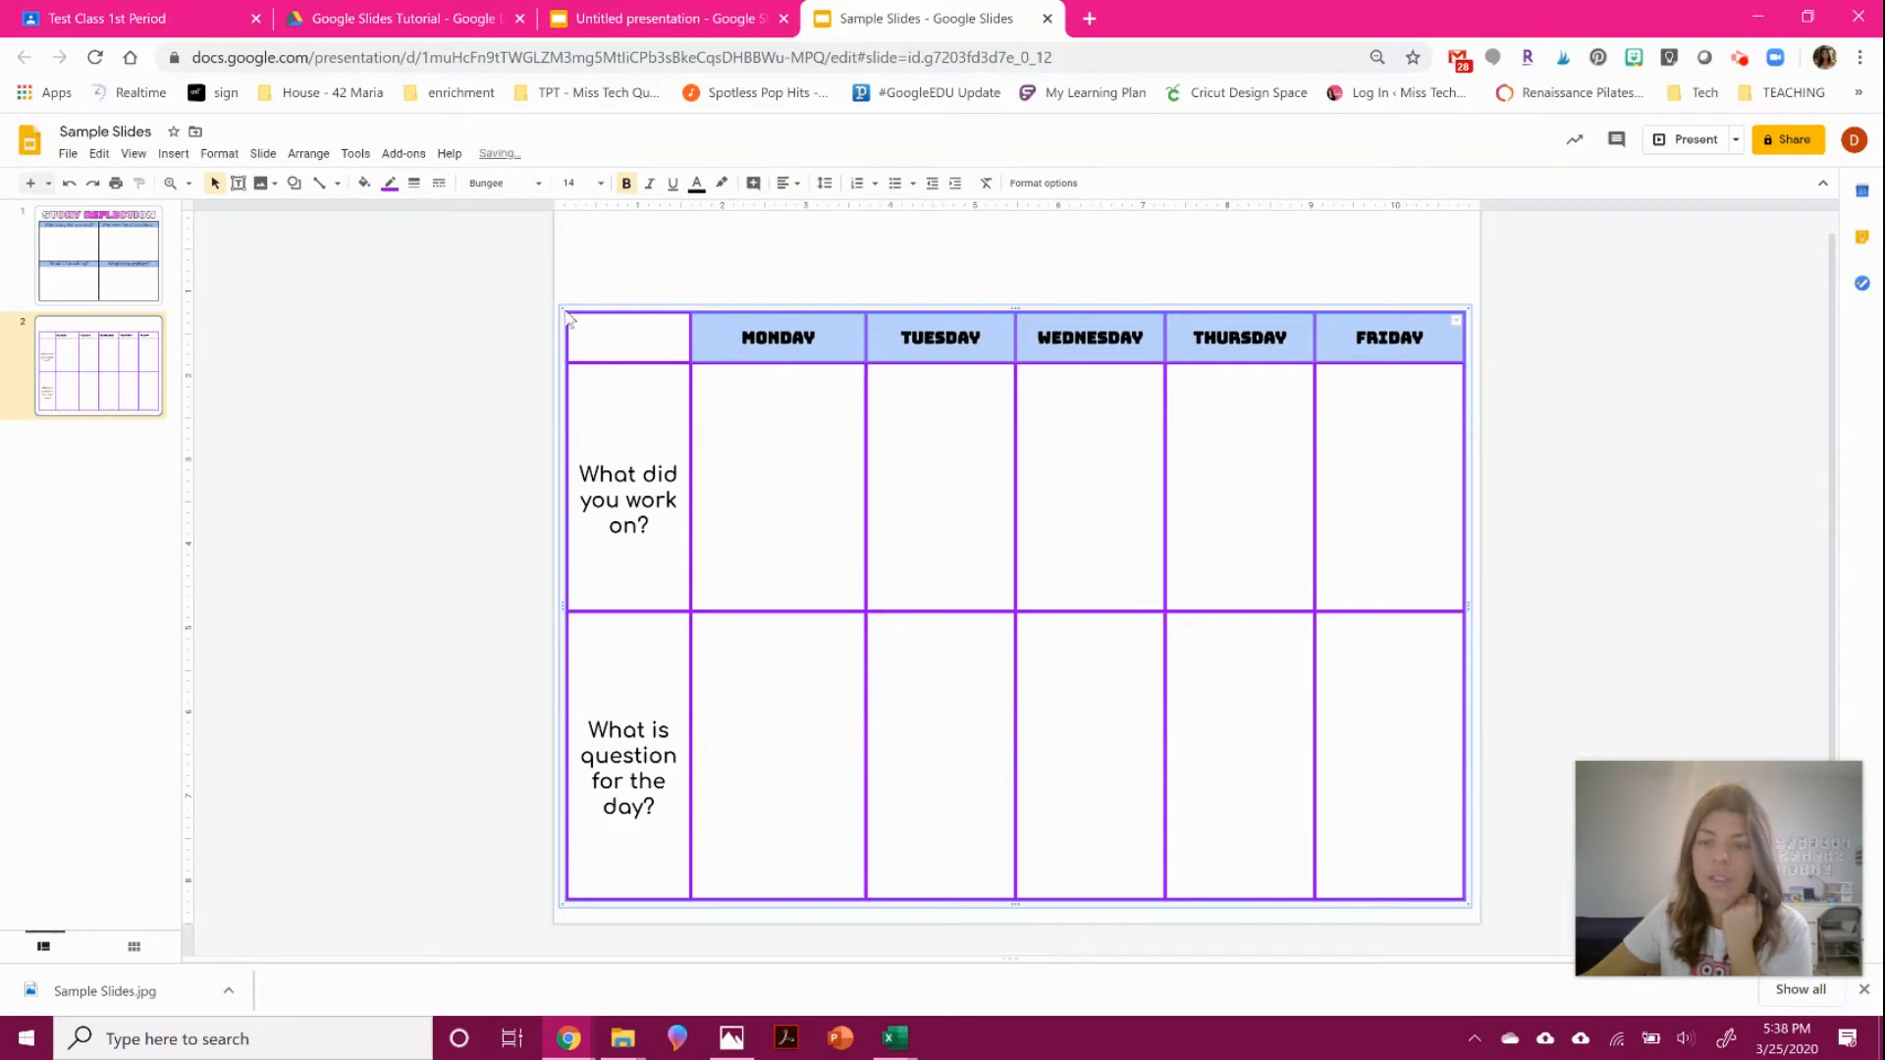
pyautogui.click(429, 338)
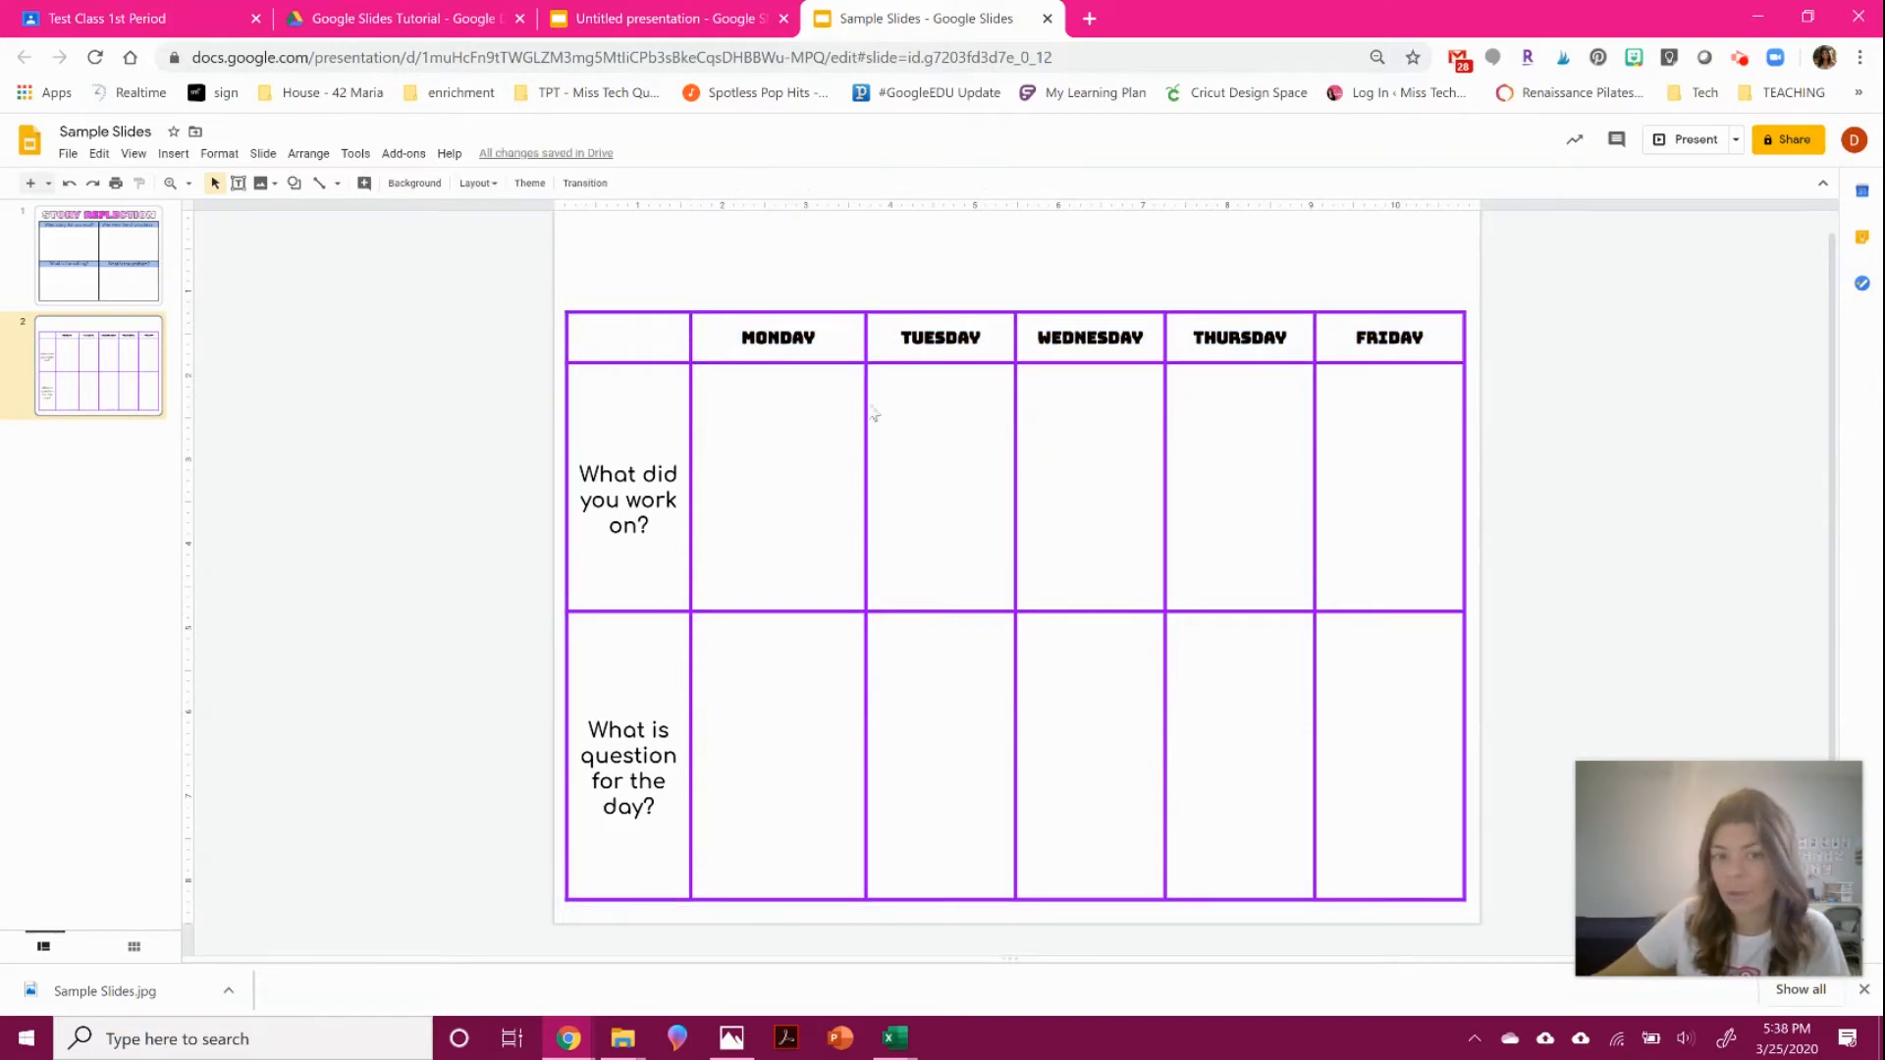
# Download the weekly table slide as a JPEG image.
pyautogui.click(68, 153)
pyautogui.moveTo(172, 349)
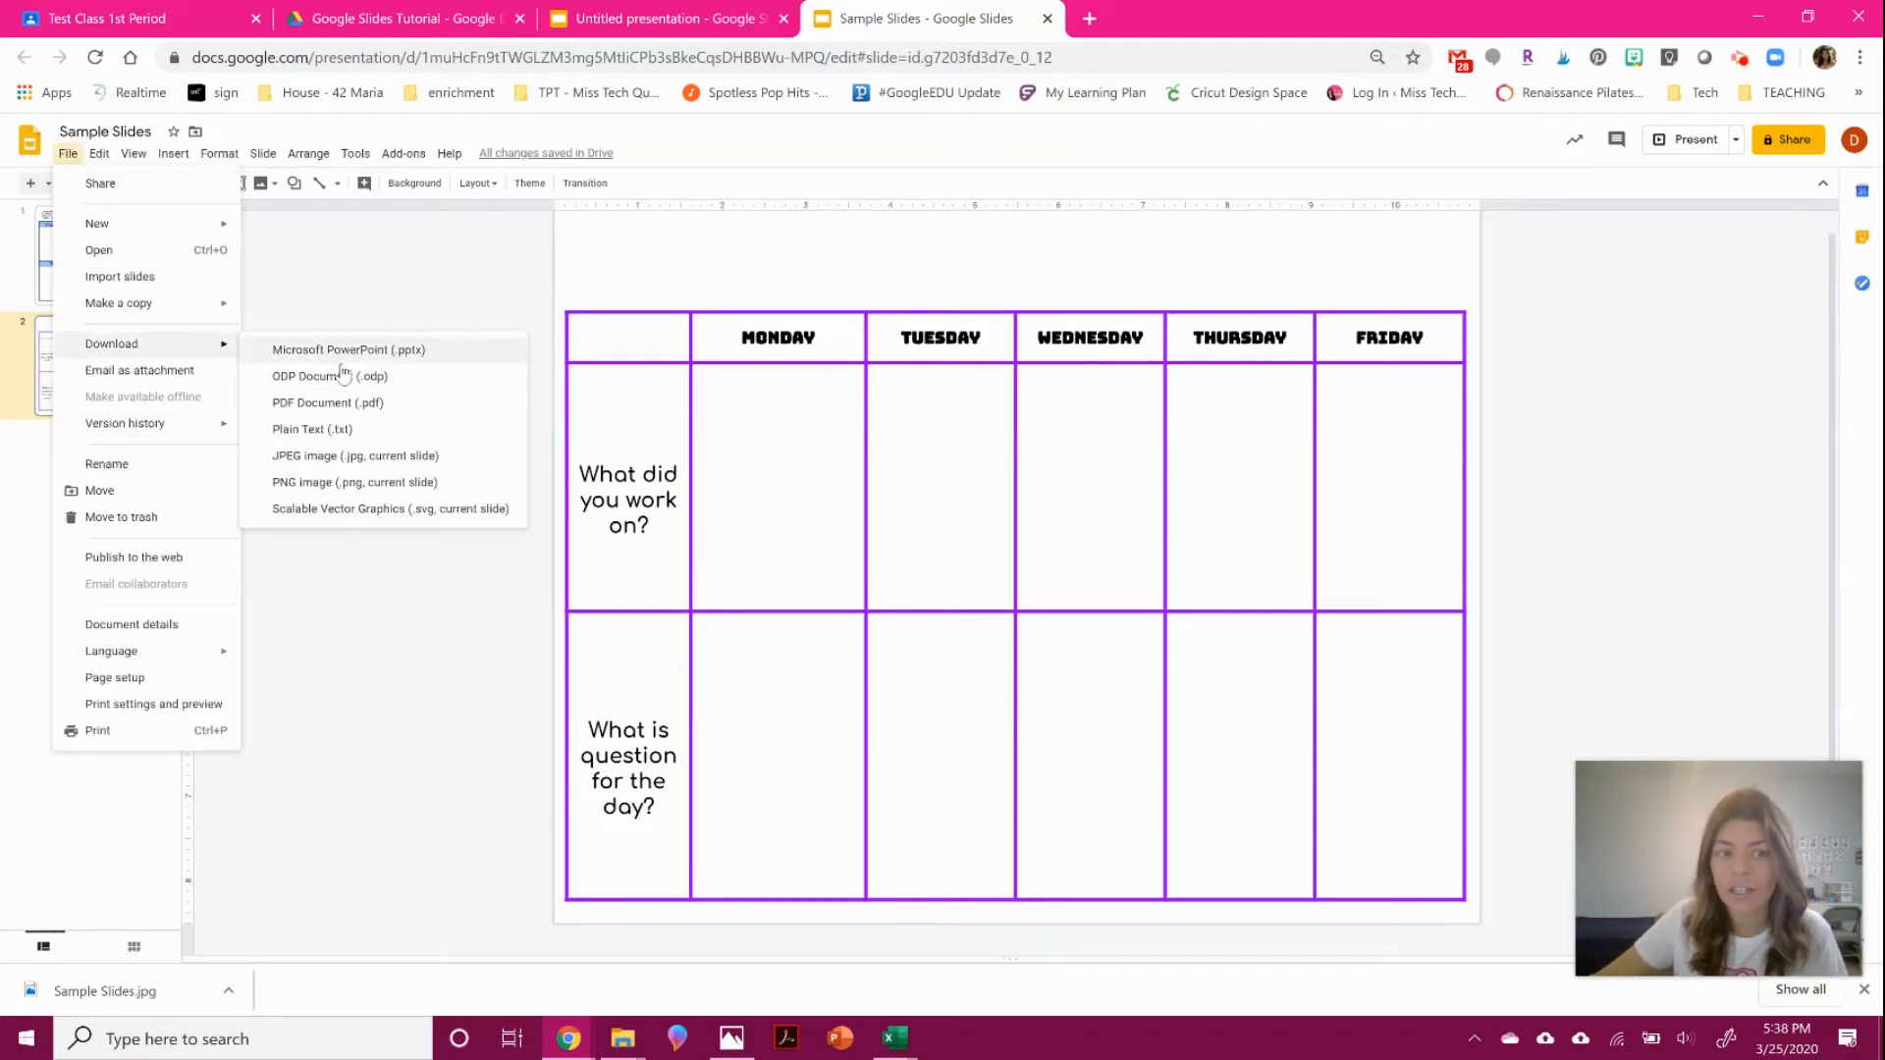
pyautogui.click(343, 455)
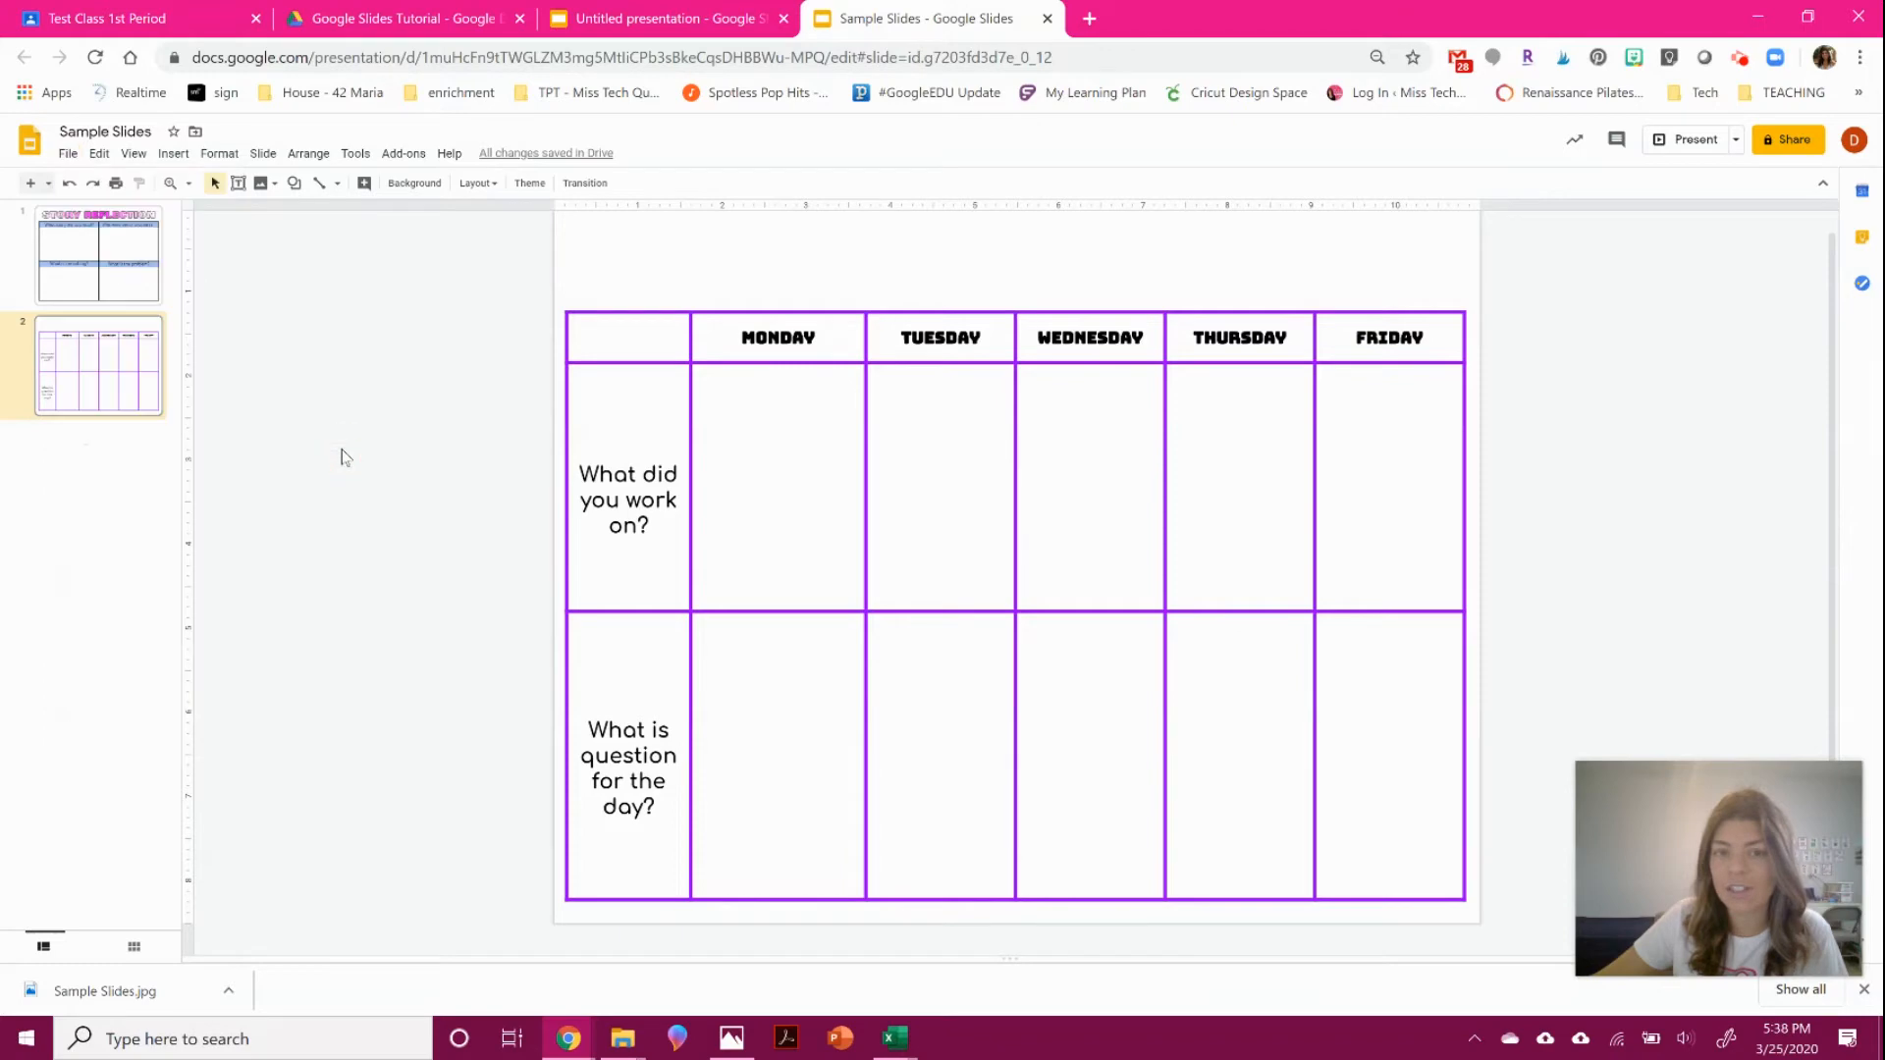
# Switch to the untitled presentation and add a blank slide after the STORY REFLECTION slide.
pyautogui.click(667, 18)
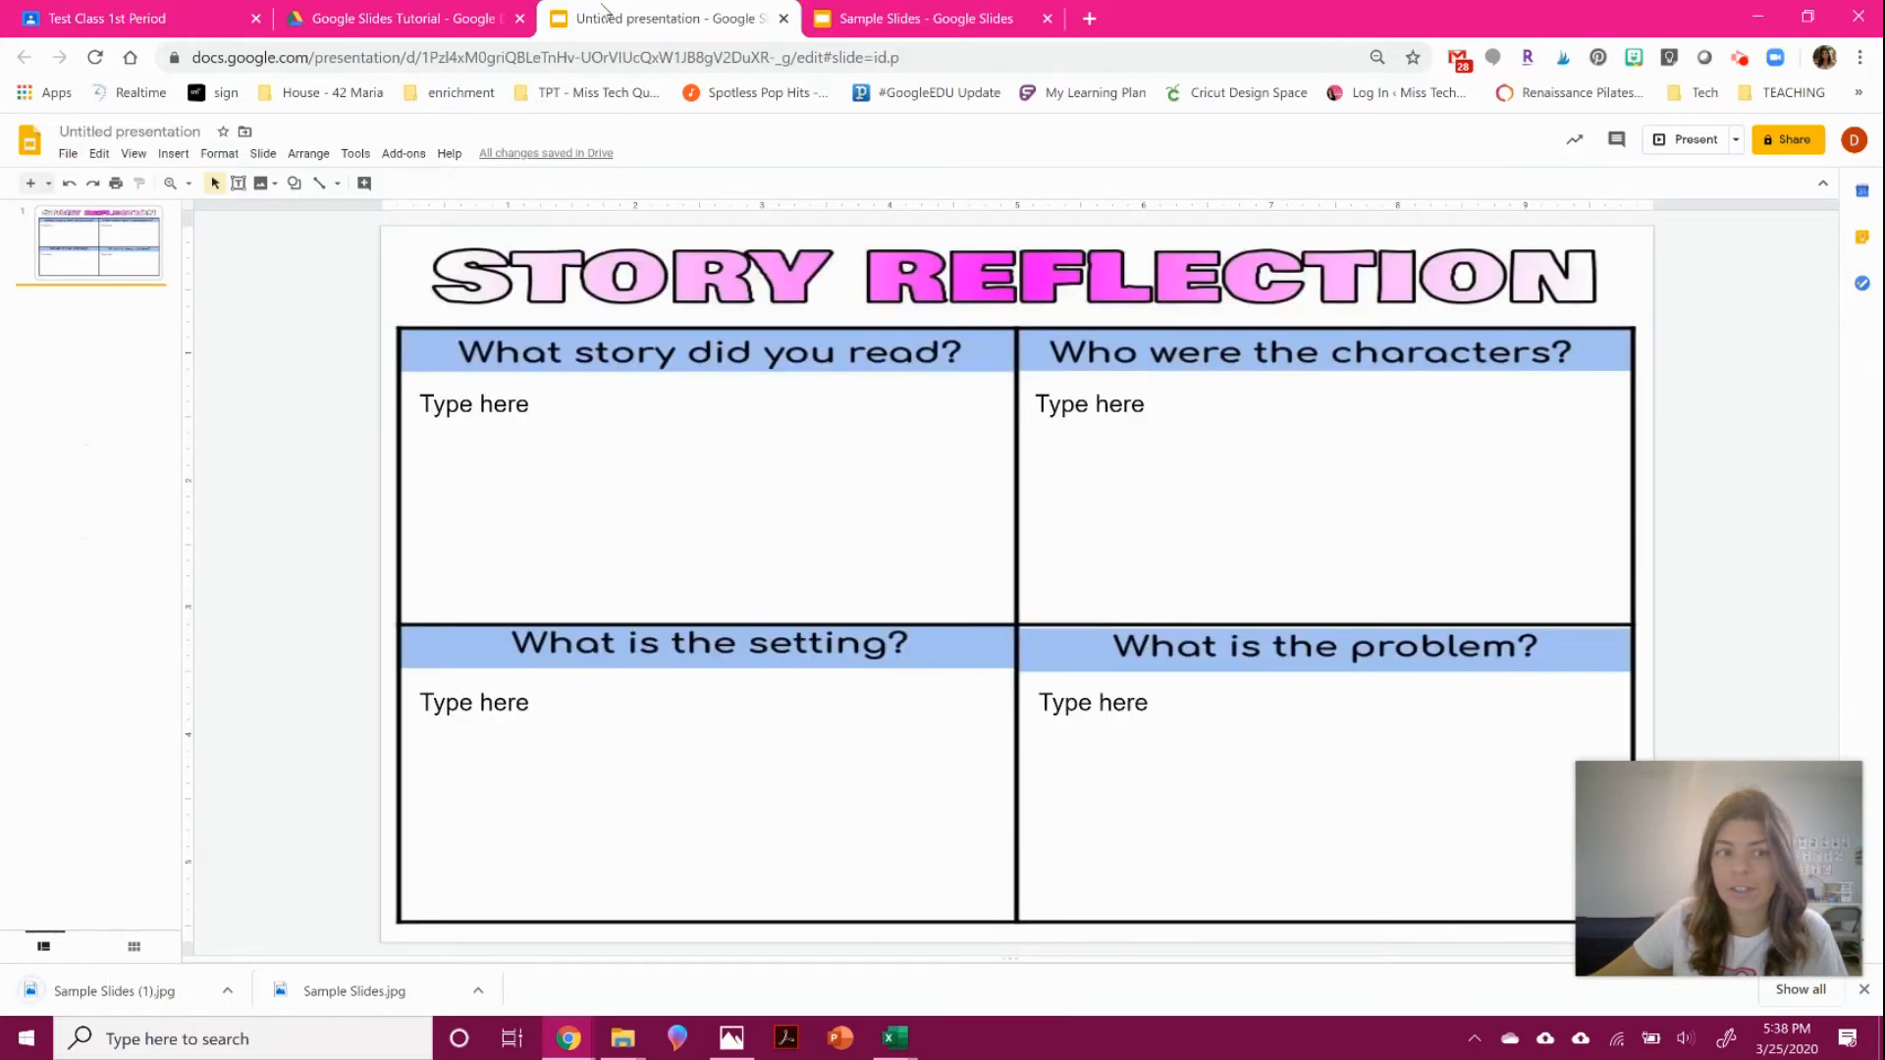
pyautogui.click(49, 184)
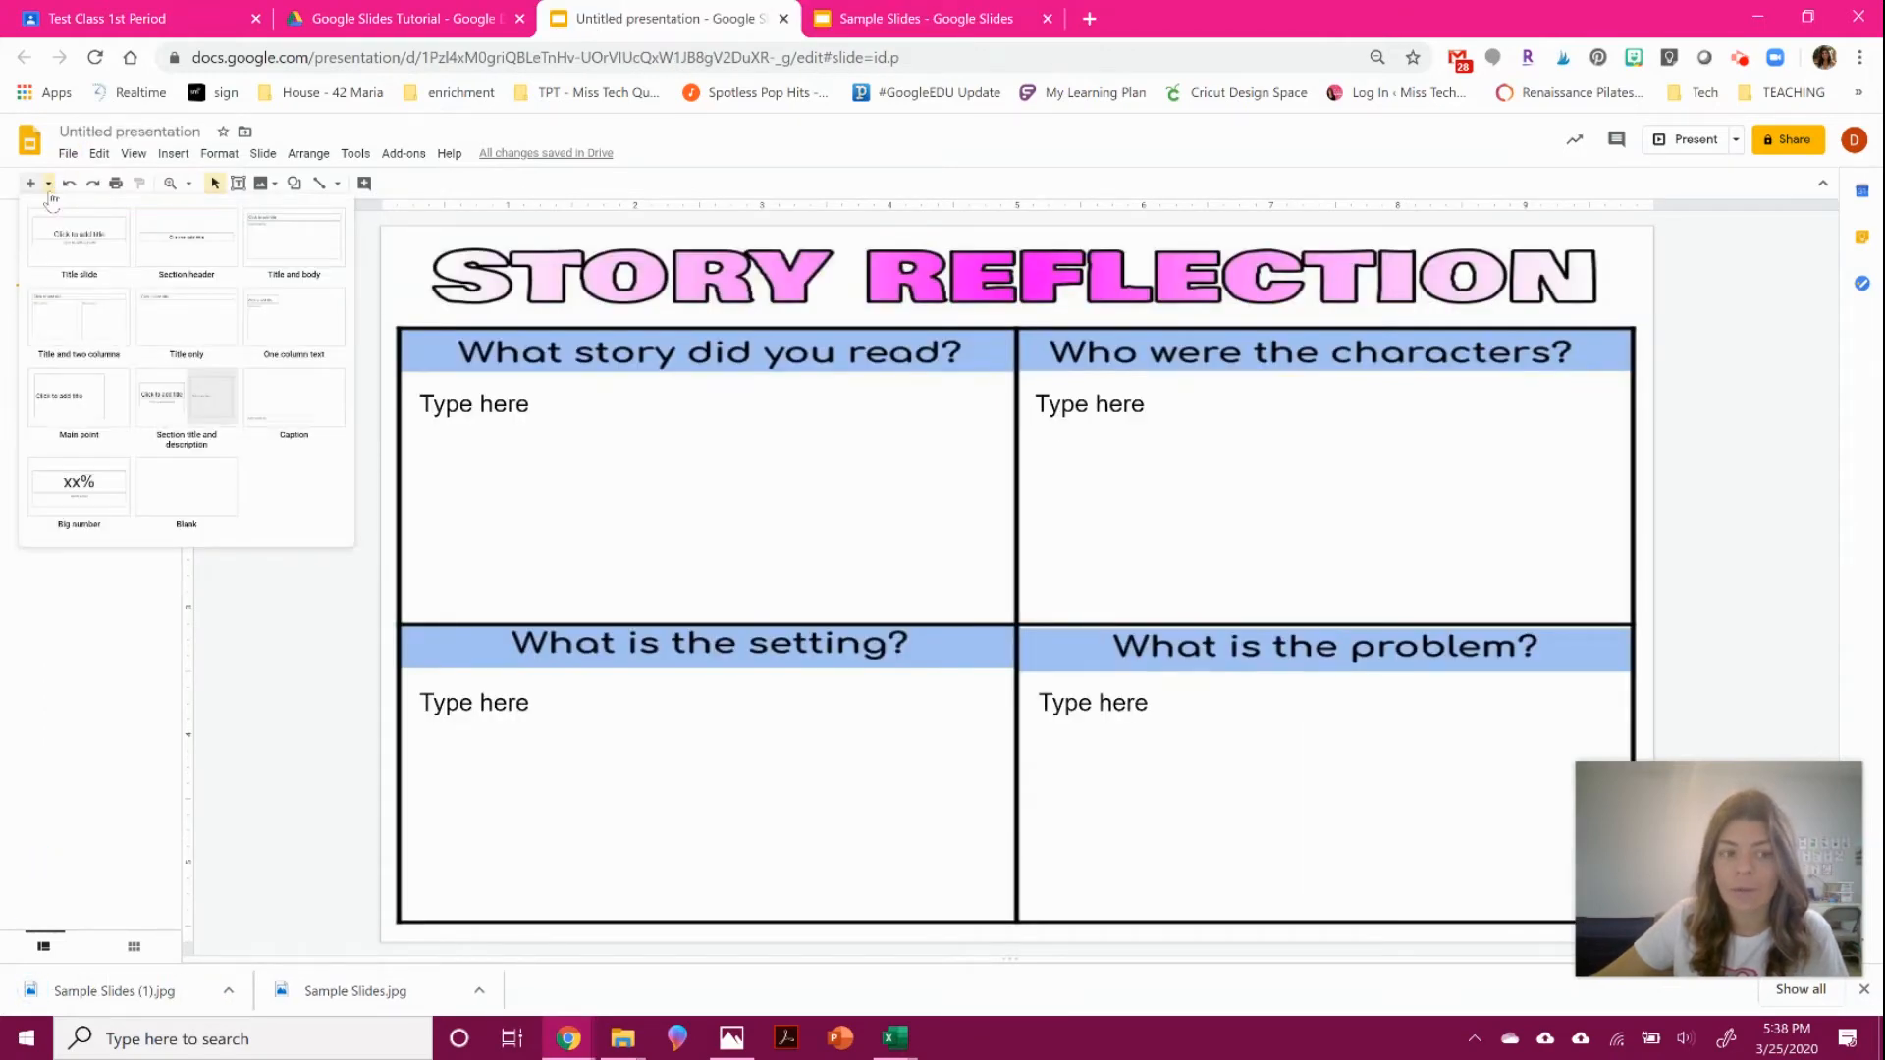
pyautogui.click(200, 488)
# Set the new slide's background to the downloaded weekly table image, Sample Slides (1).
pyautogui.rightClick(499, 312)
pyautogui.click(628, 441)
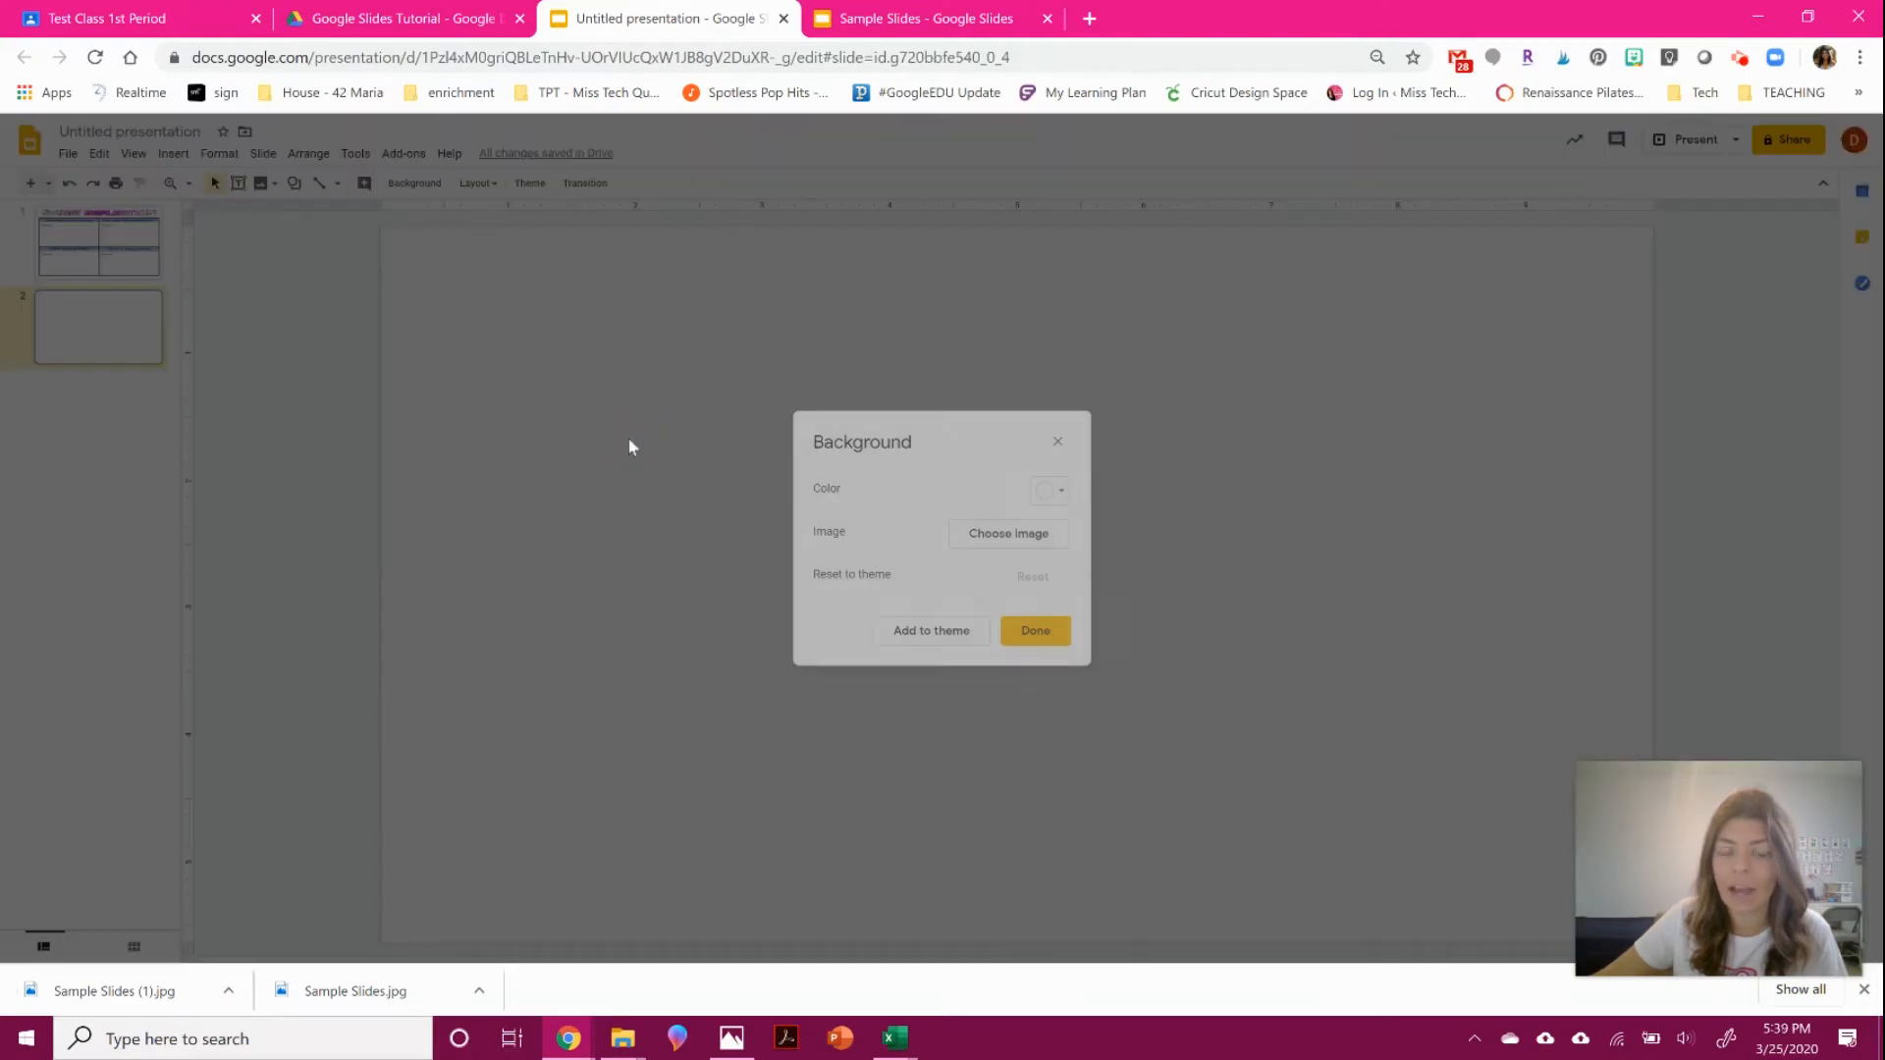
pyautogui.click(1009, 530)
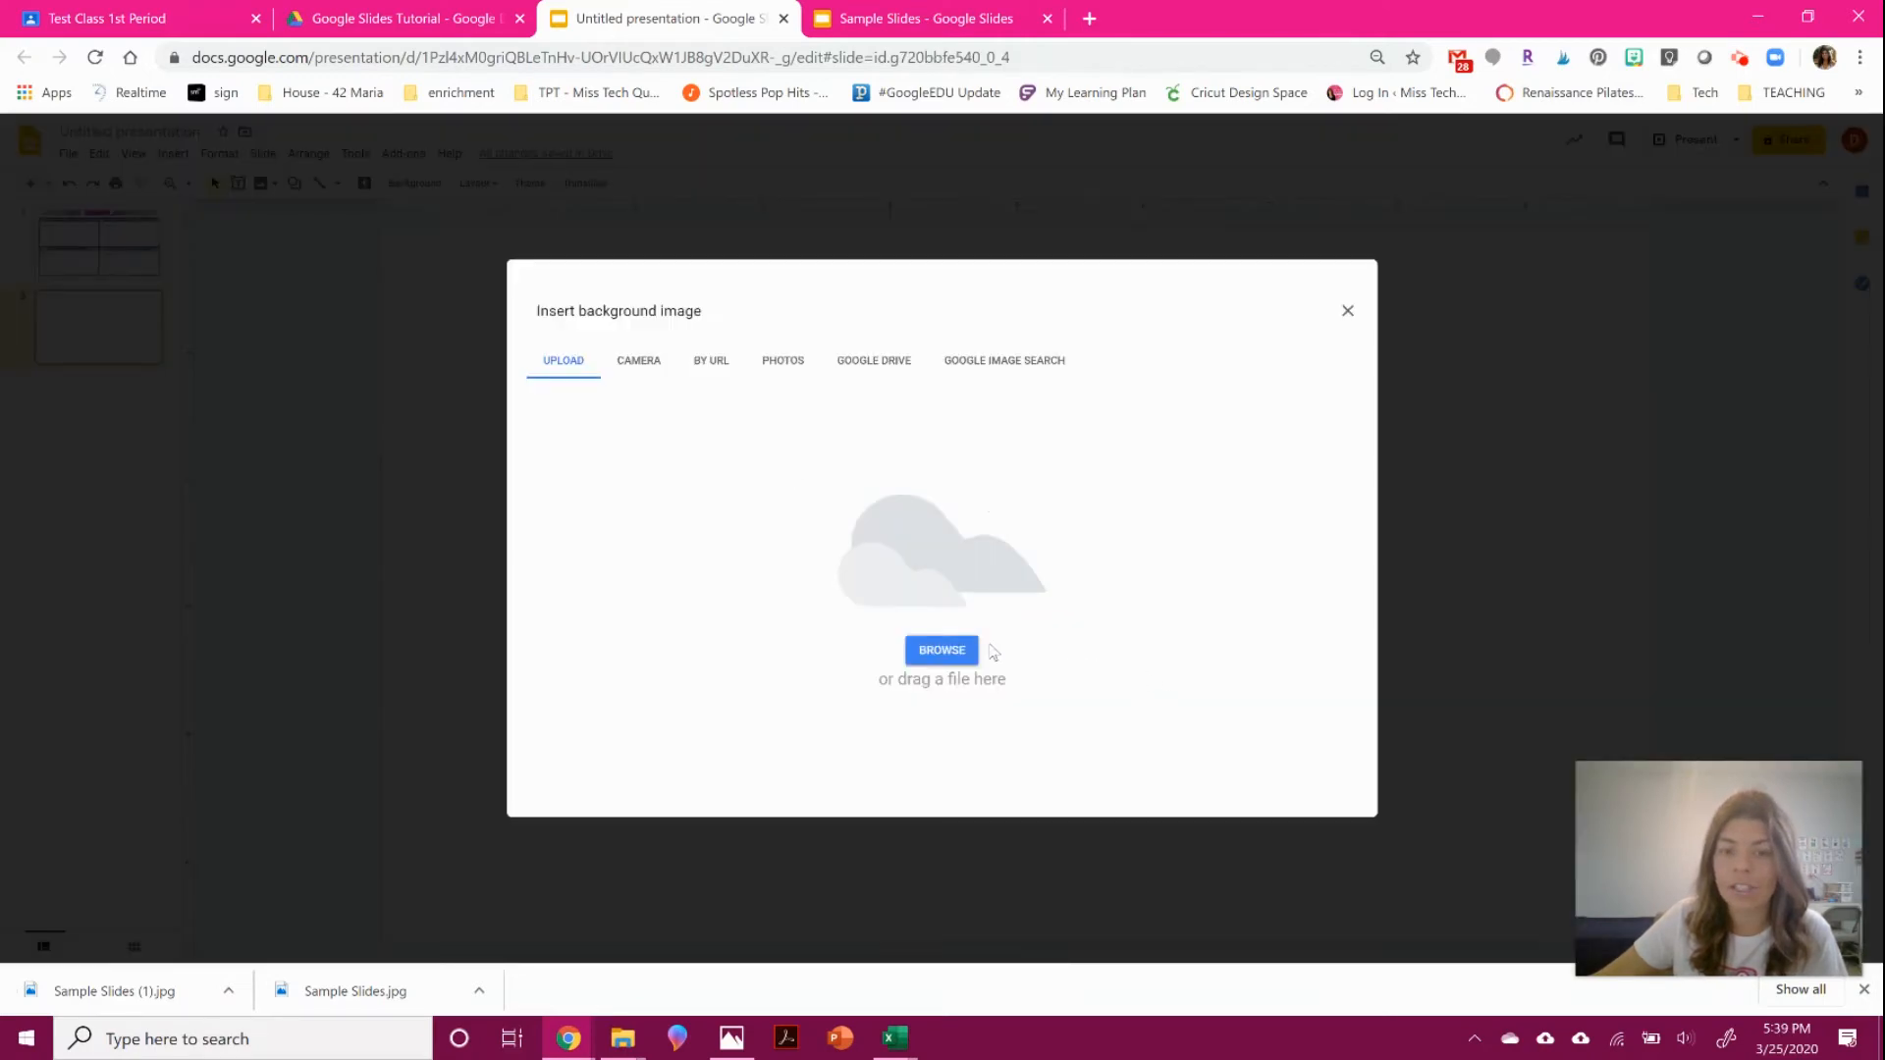
pyautogui.click(958, 652)
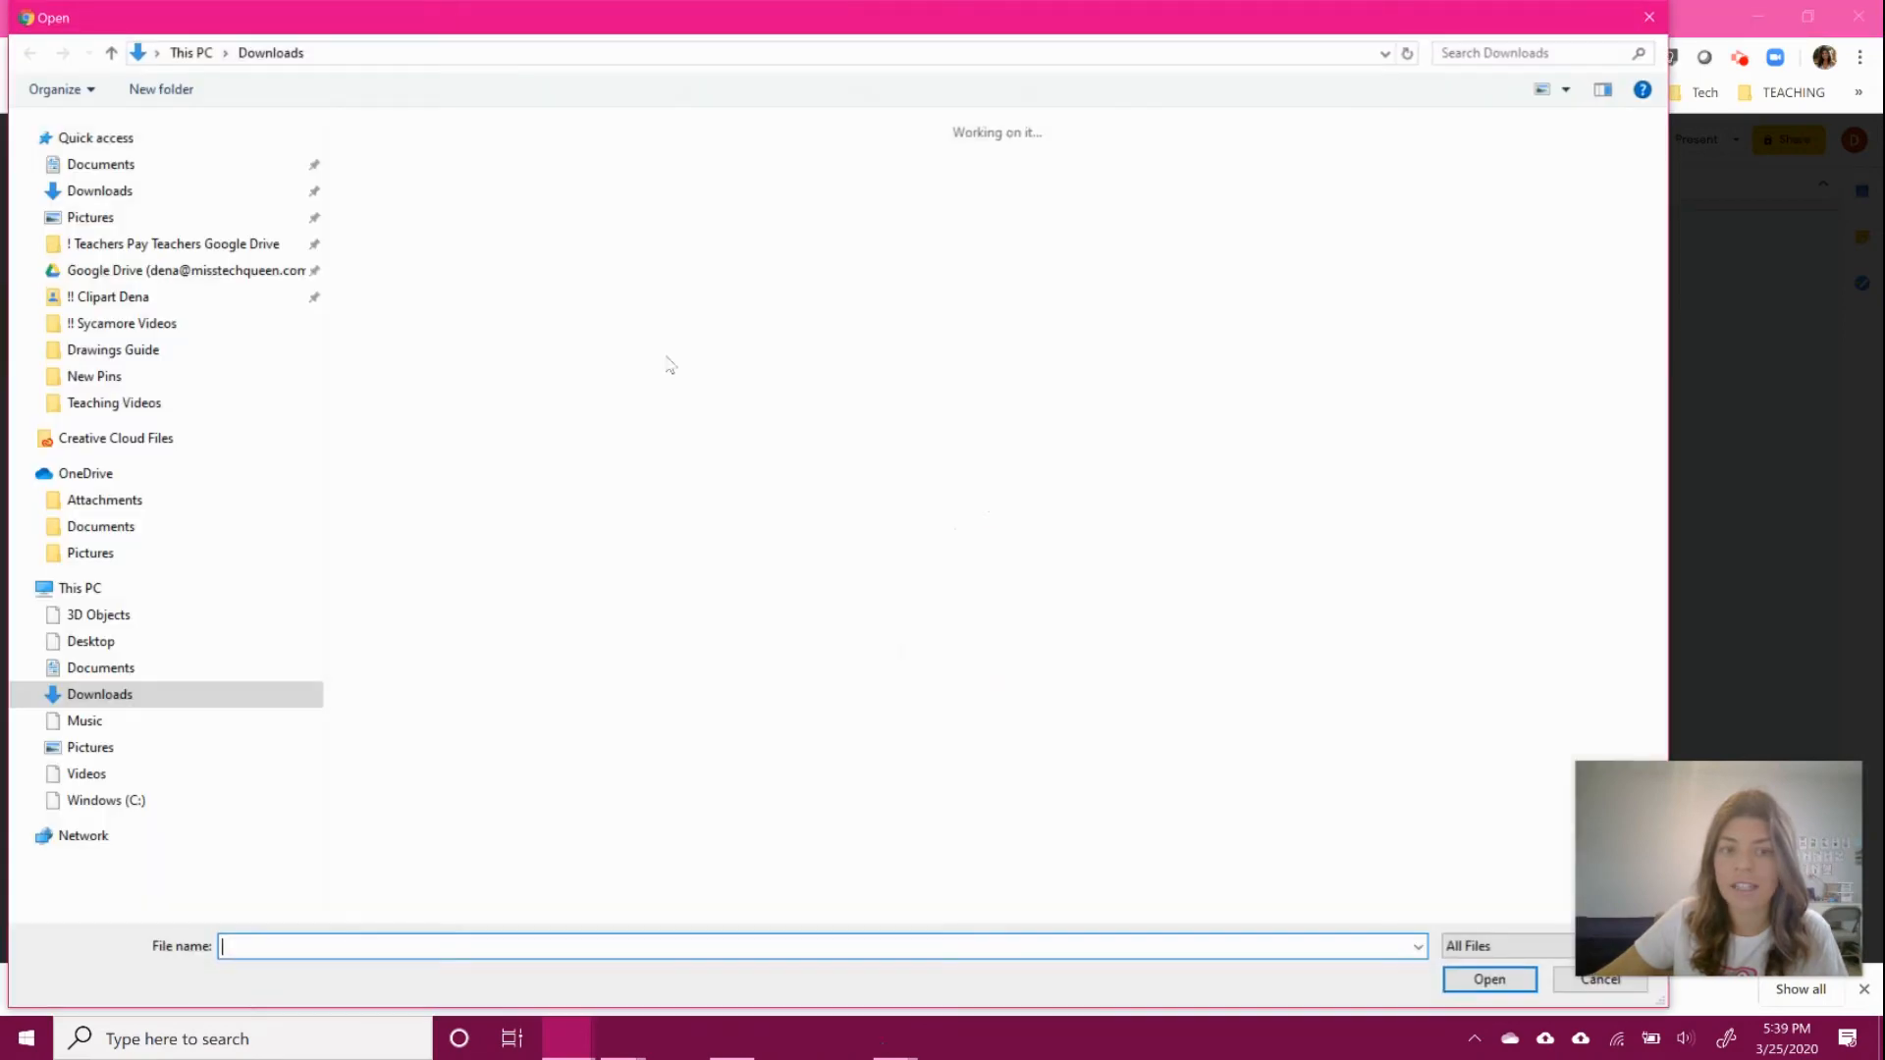
pyautogui.click(91, 190)
pyautogui.click(402, 203)
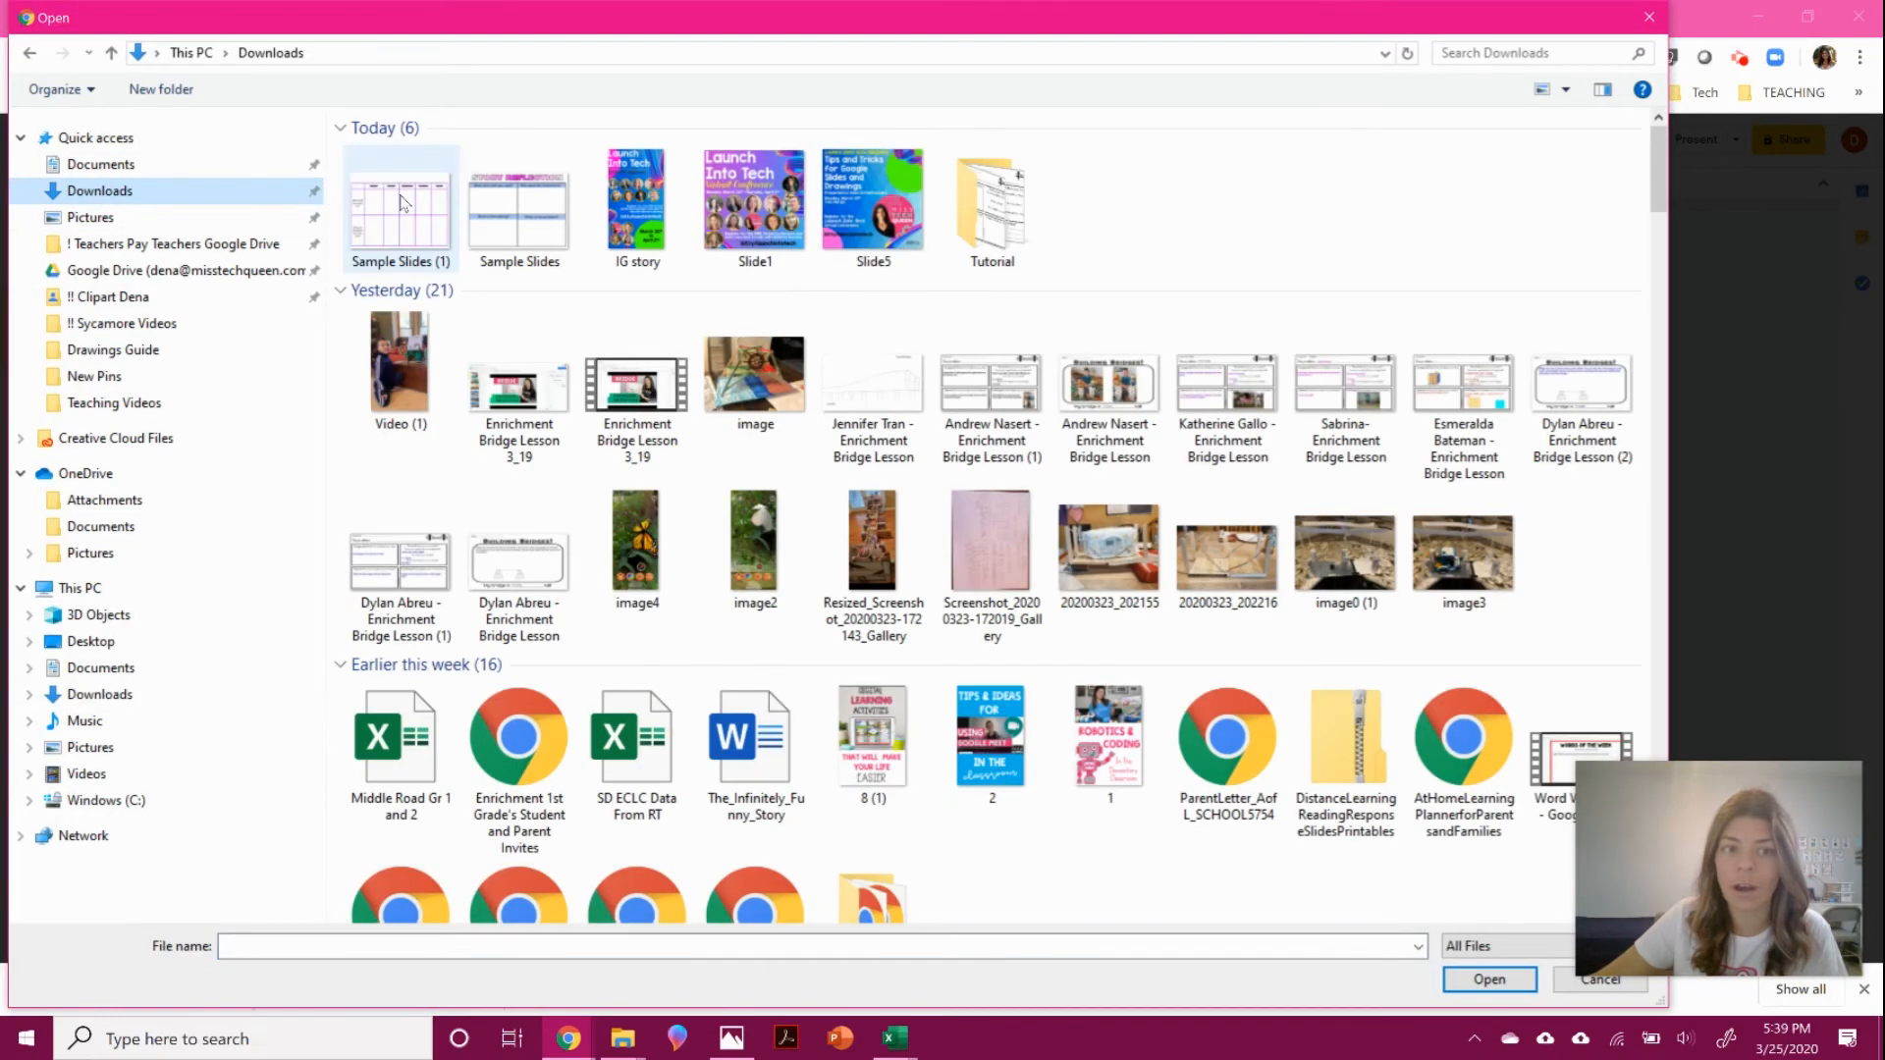
pyautogui.doubleClick(402, 204)
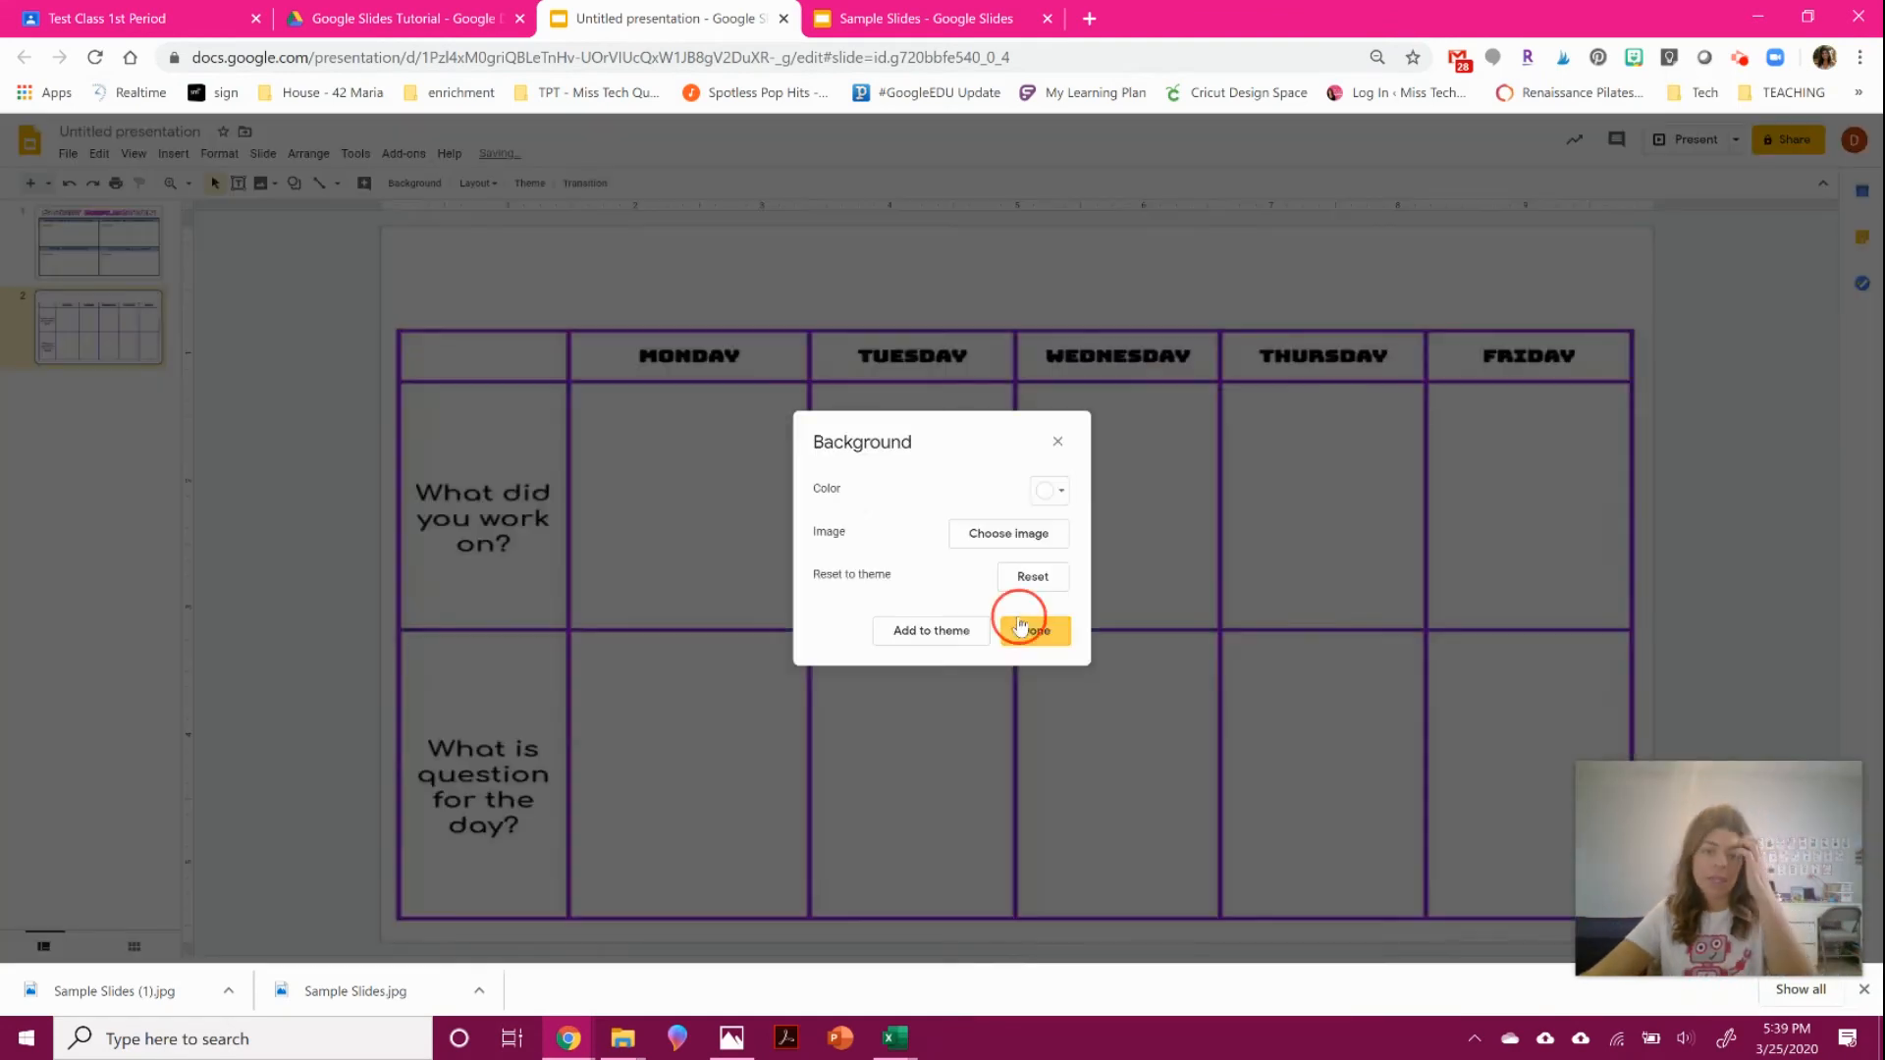
pyautogui.click(1024, 628)
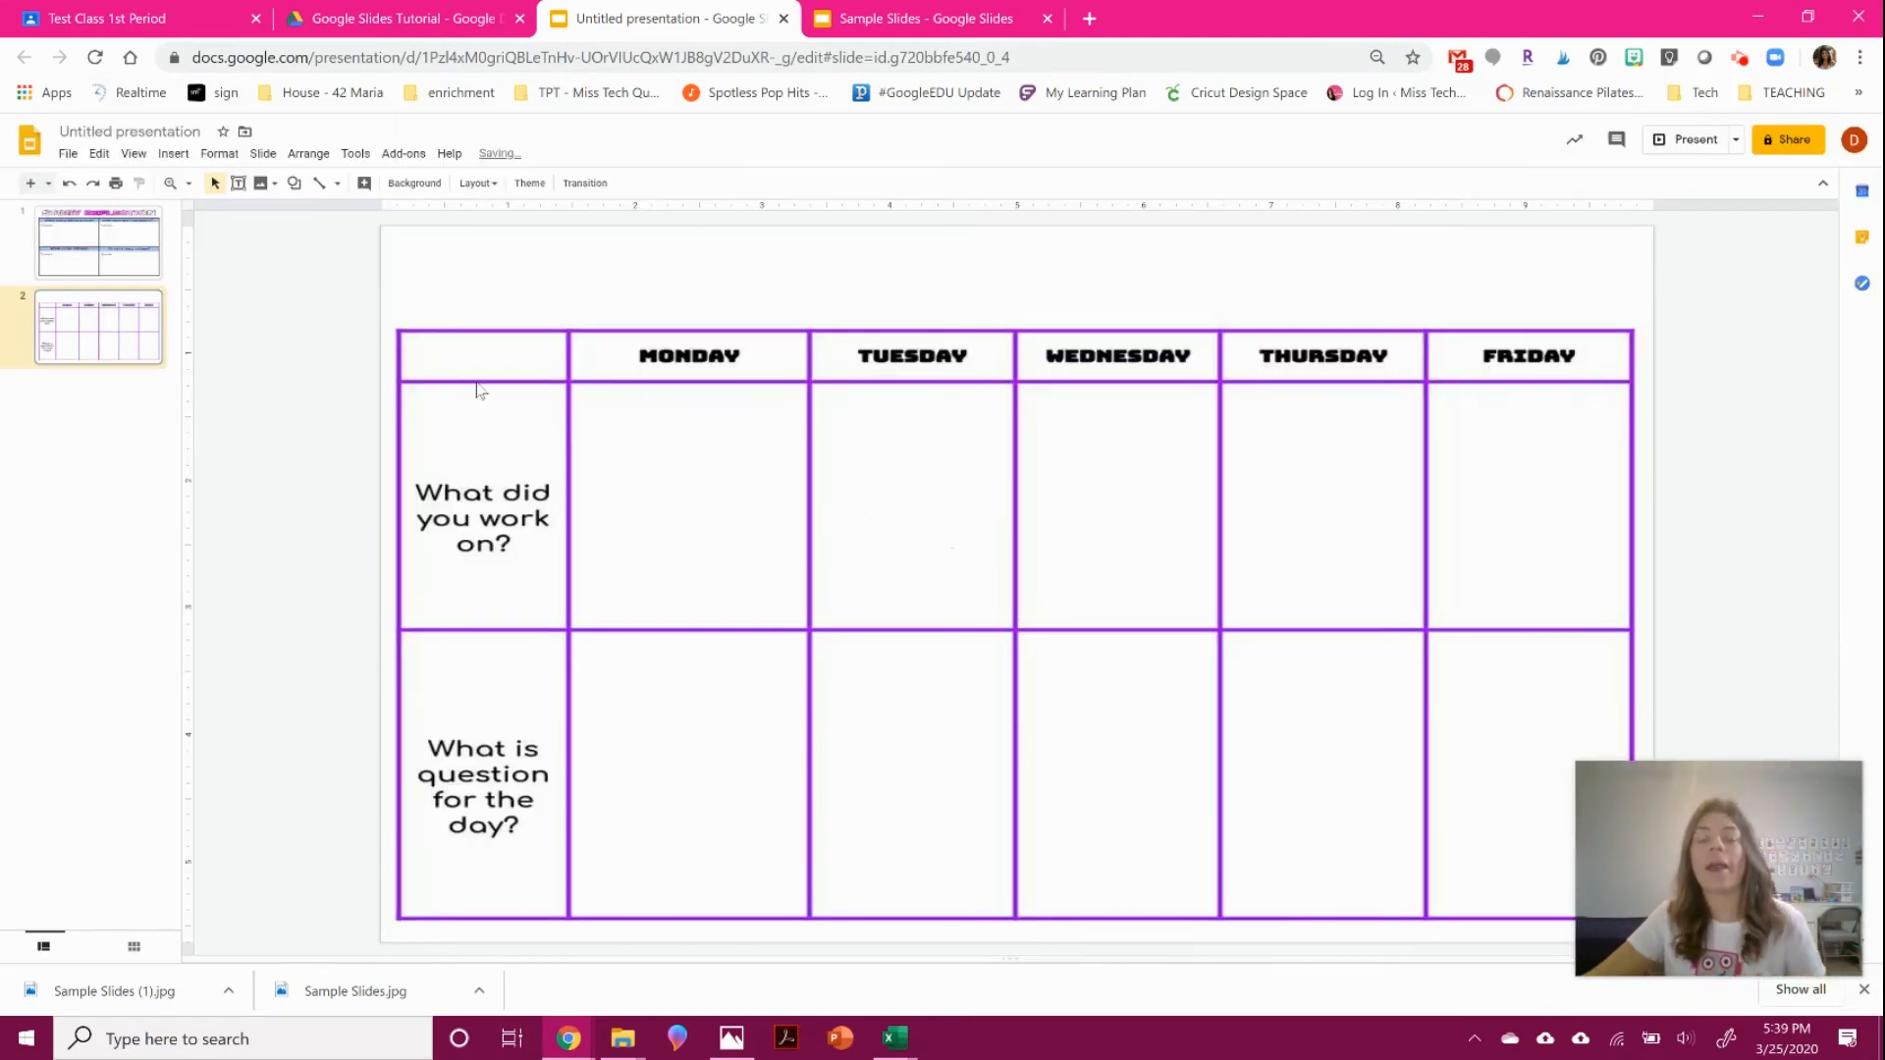
# Add a text box reading "Type Here" that fills the Monday cell of the "What did you work on?" row.
pyautogui.click(239, 183)
pyautogui.moveTo(578, 392); pyautogui.dragTo(794, 619)
pyautogui.write('Type Here')
pyautogui.click(920, 521)
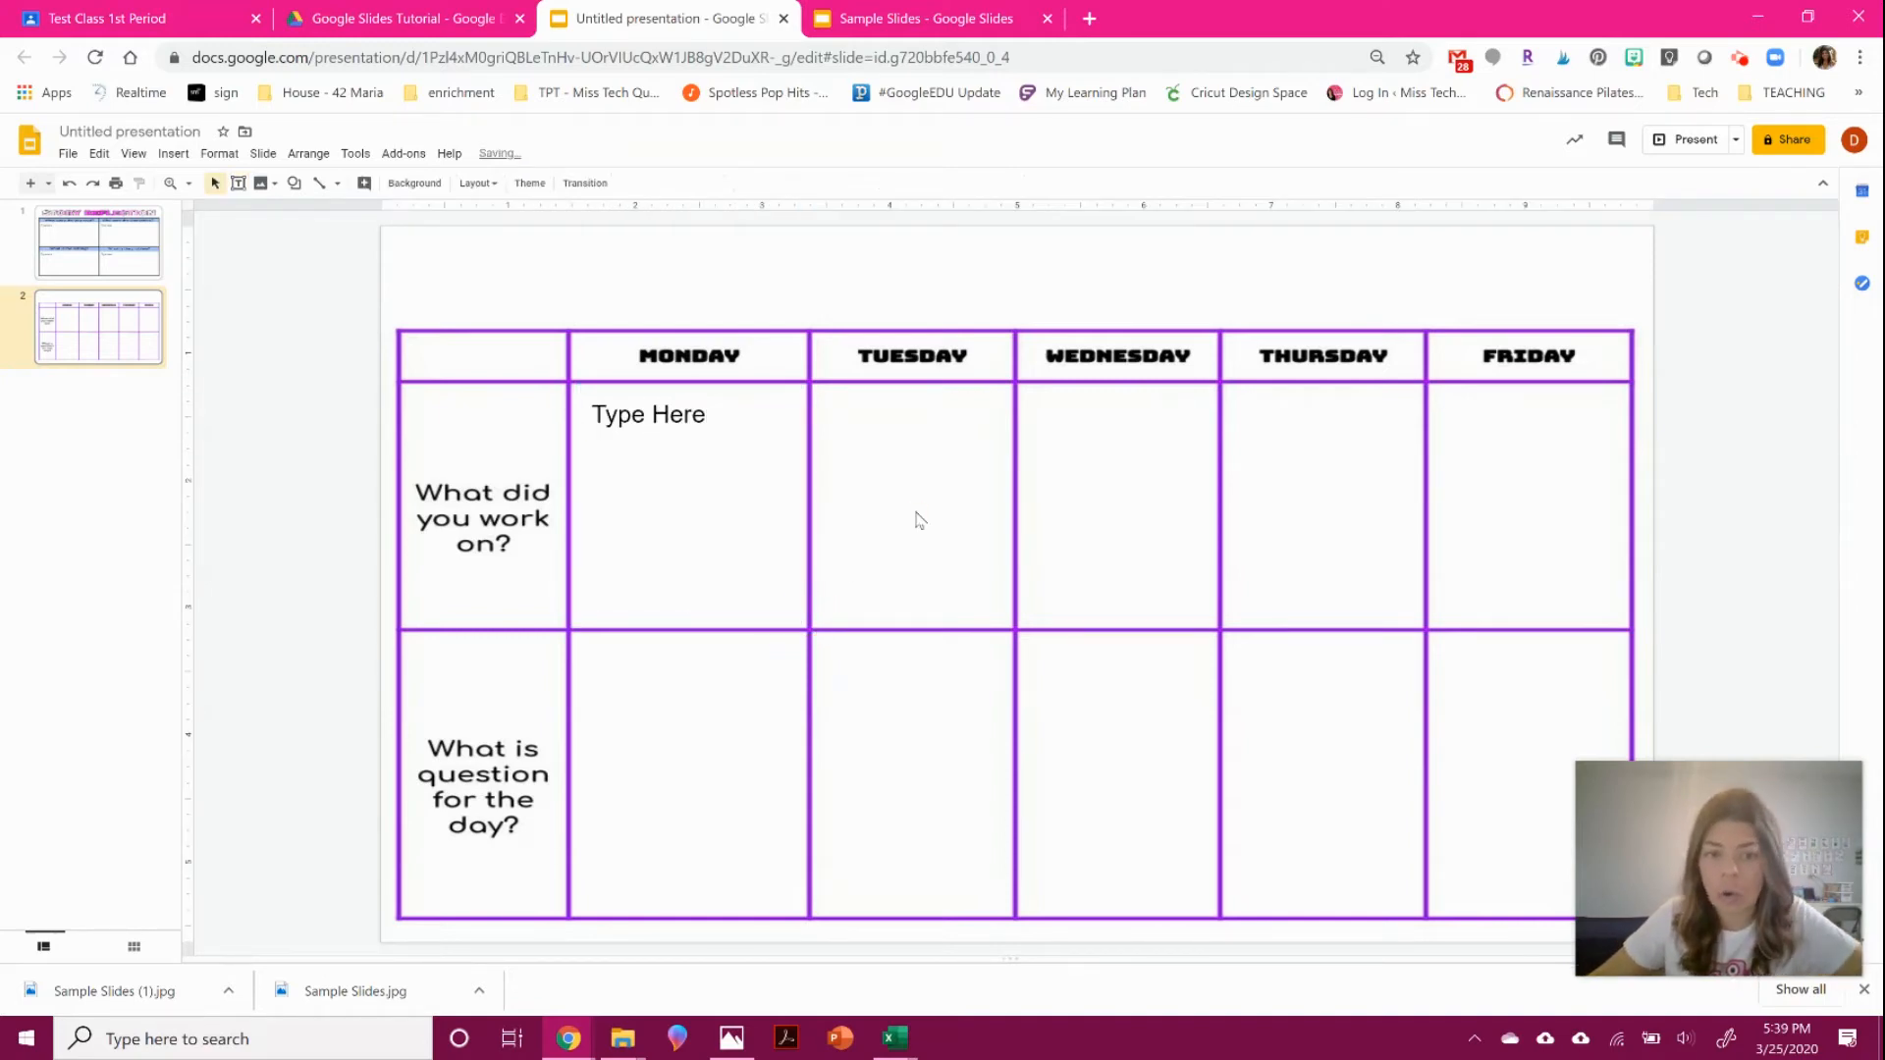
pyautogui.click(766, 476)
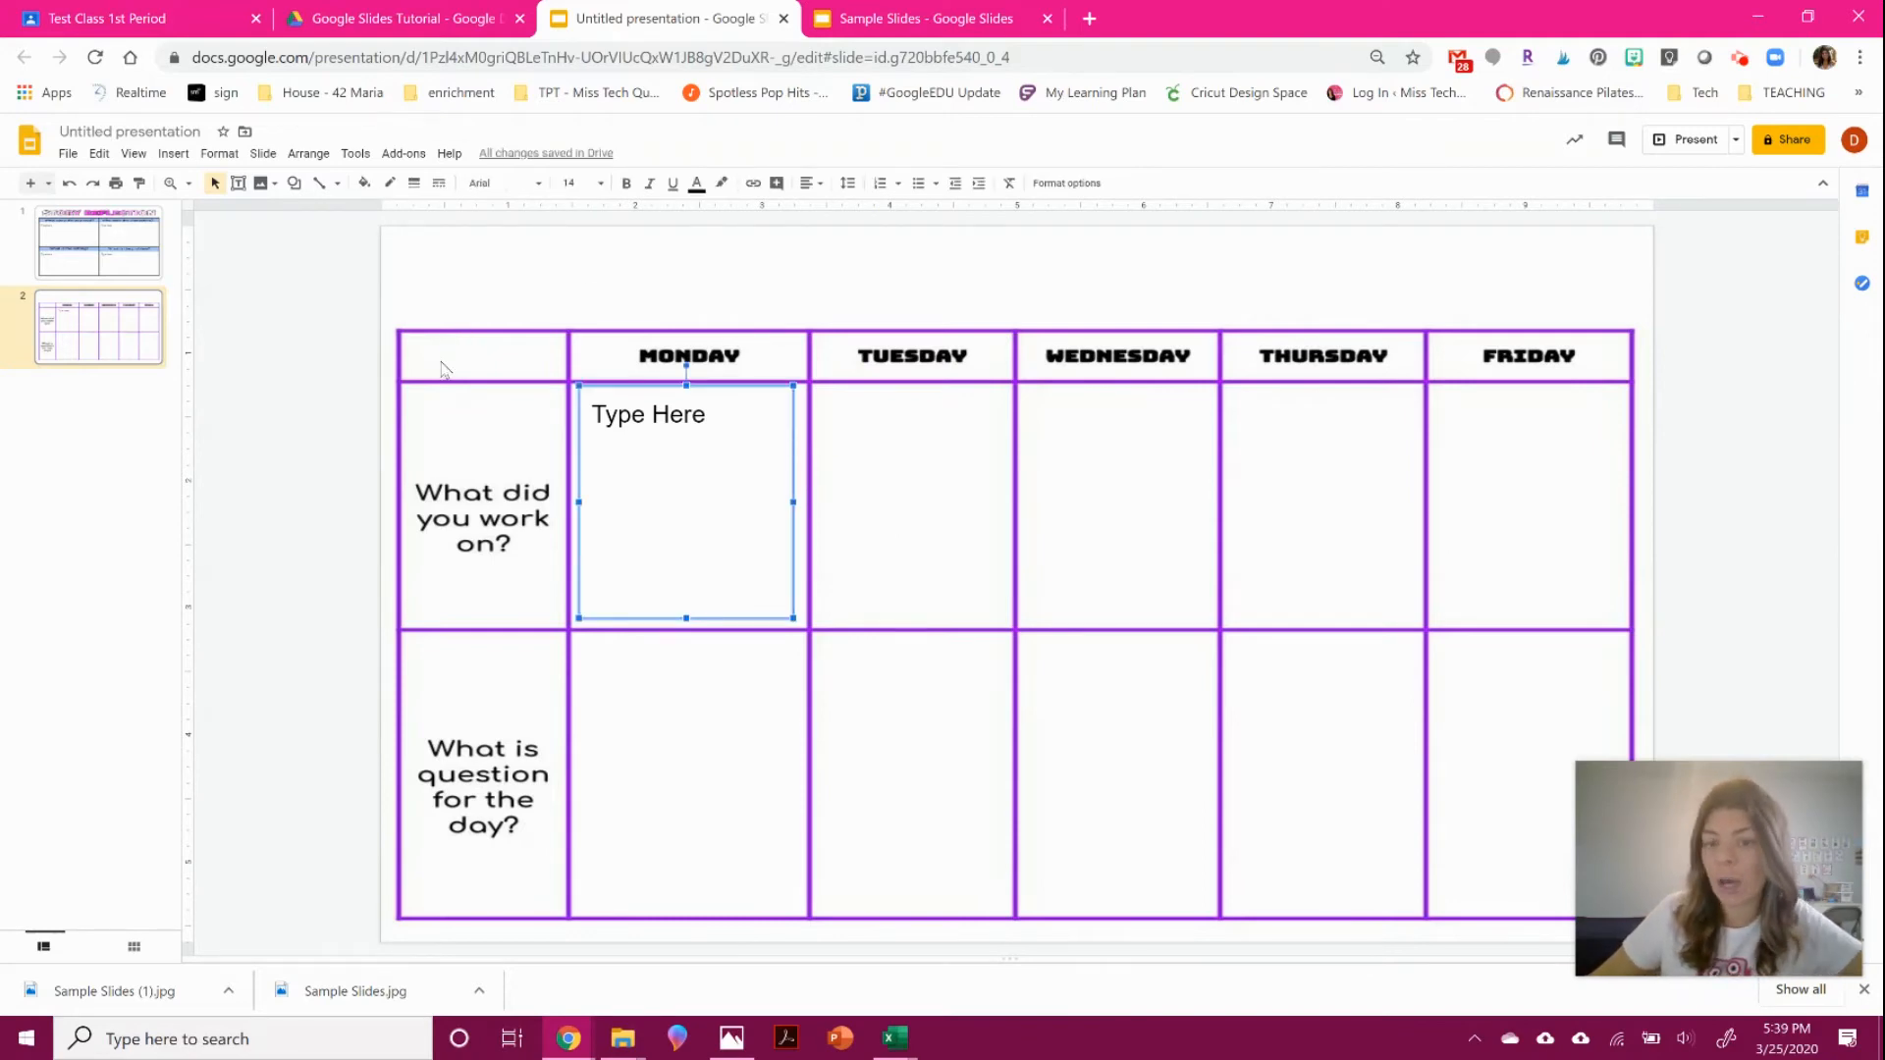
pyautogui.click(478, 390)
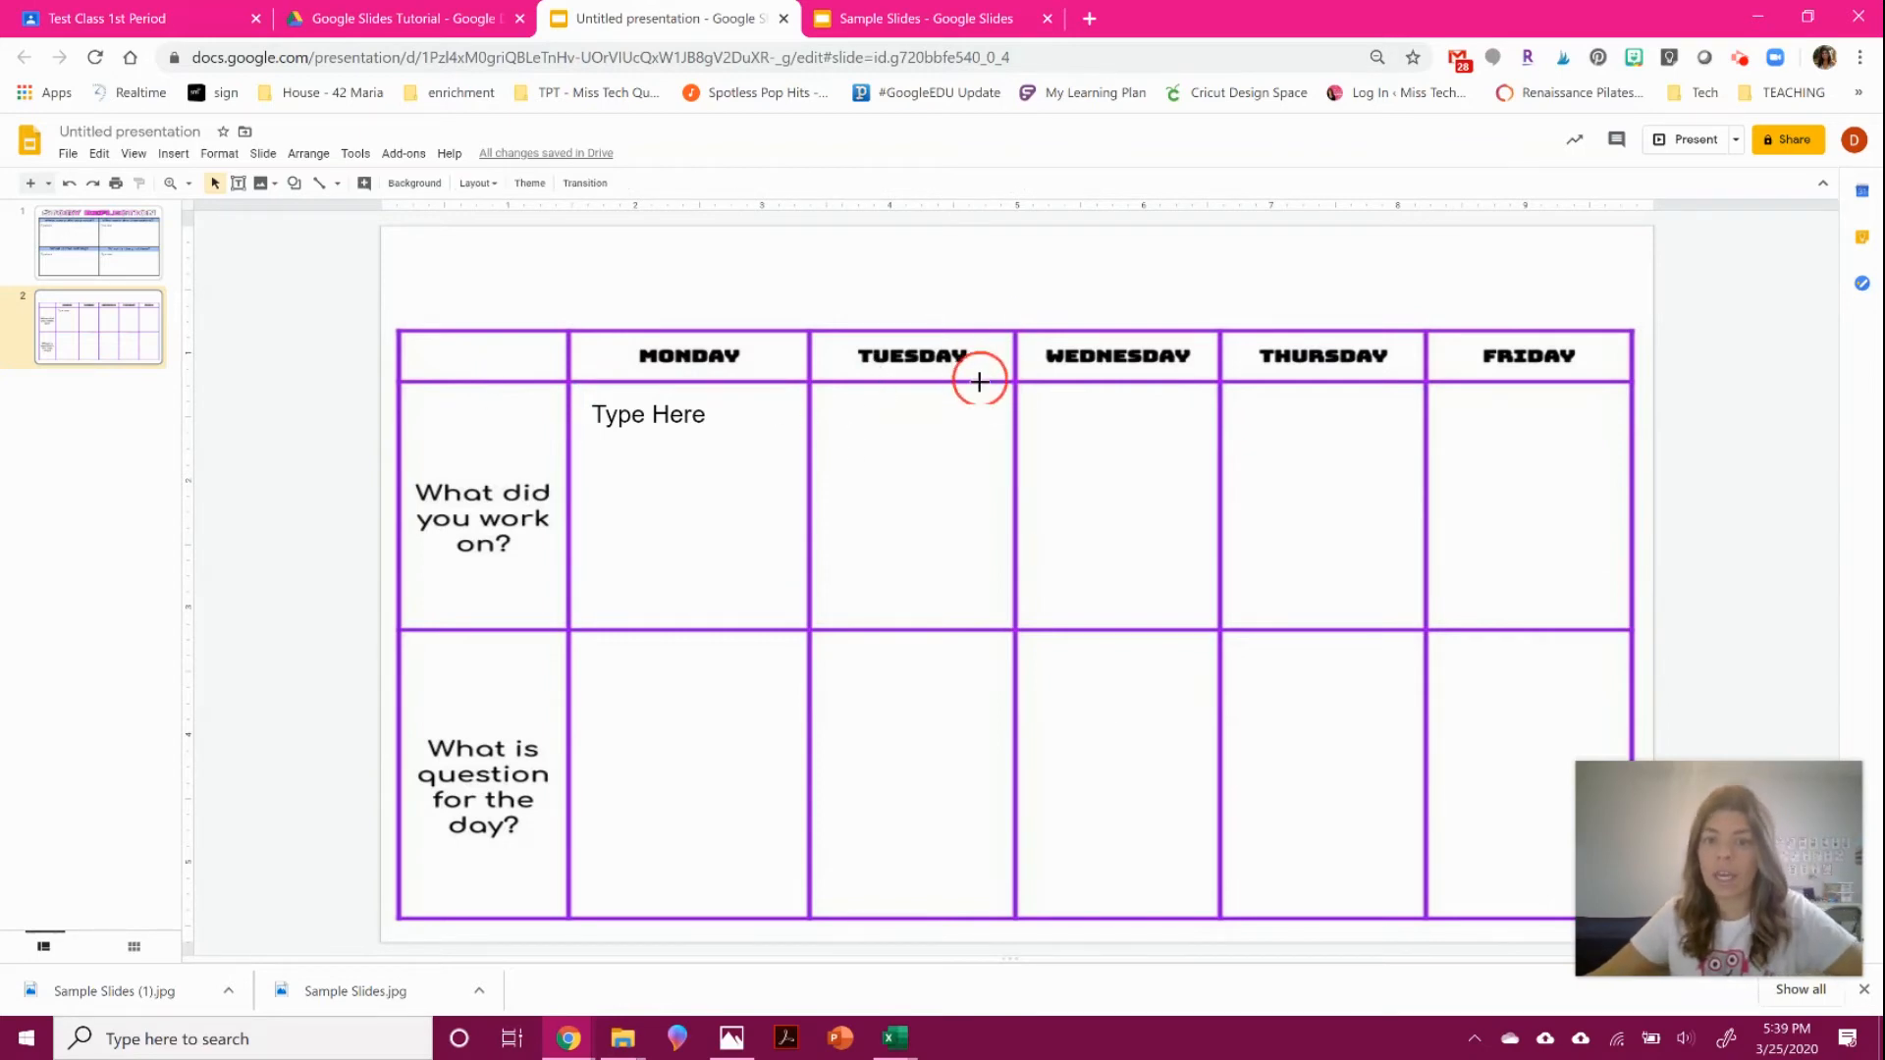
# Return to the Sample Slides presentation and add a blank slide after the weekly table.
pyautogui.click(913, 10)
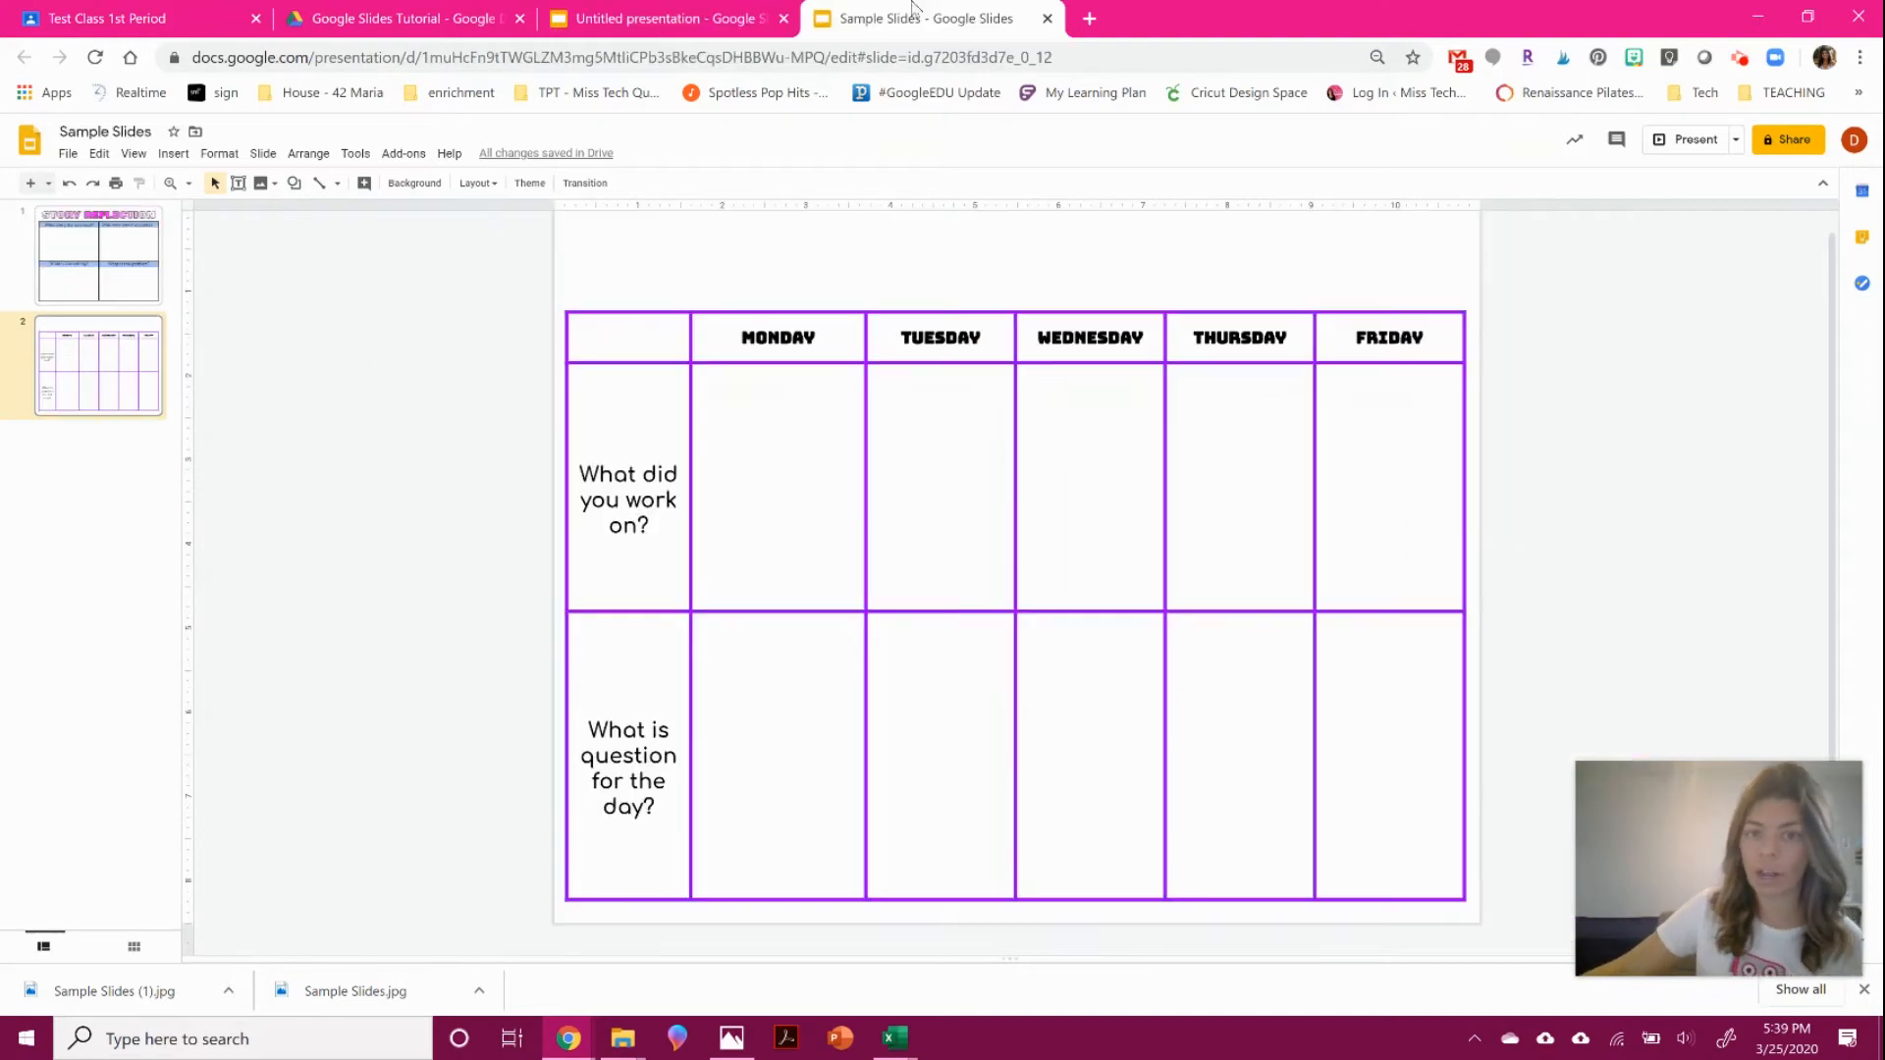
pyautogui.click(72, 468)
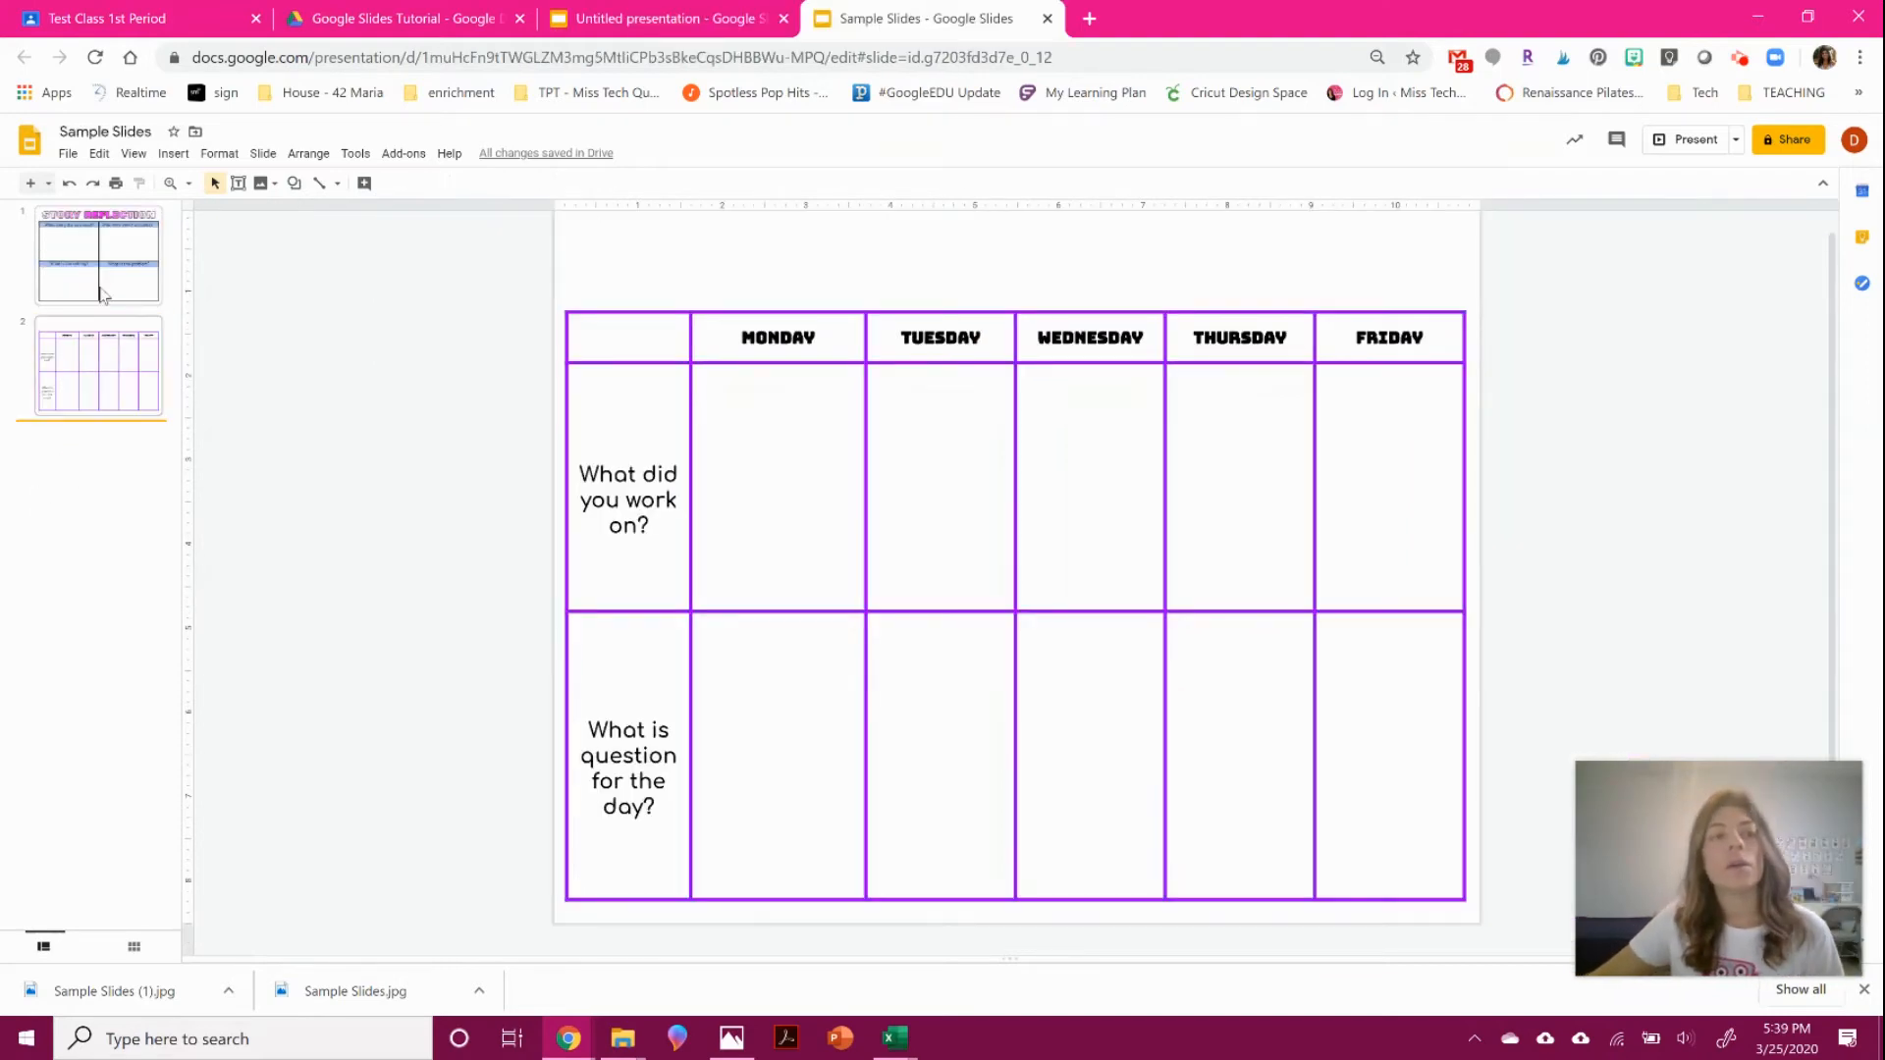
pyautogui.click(48, 182)
pyautogui.click(204, 561)
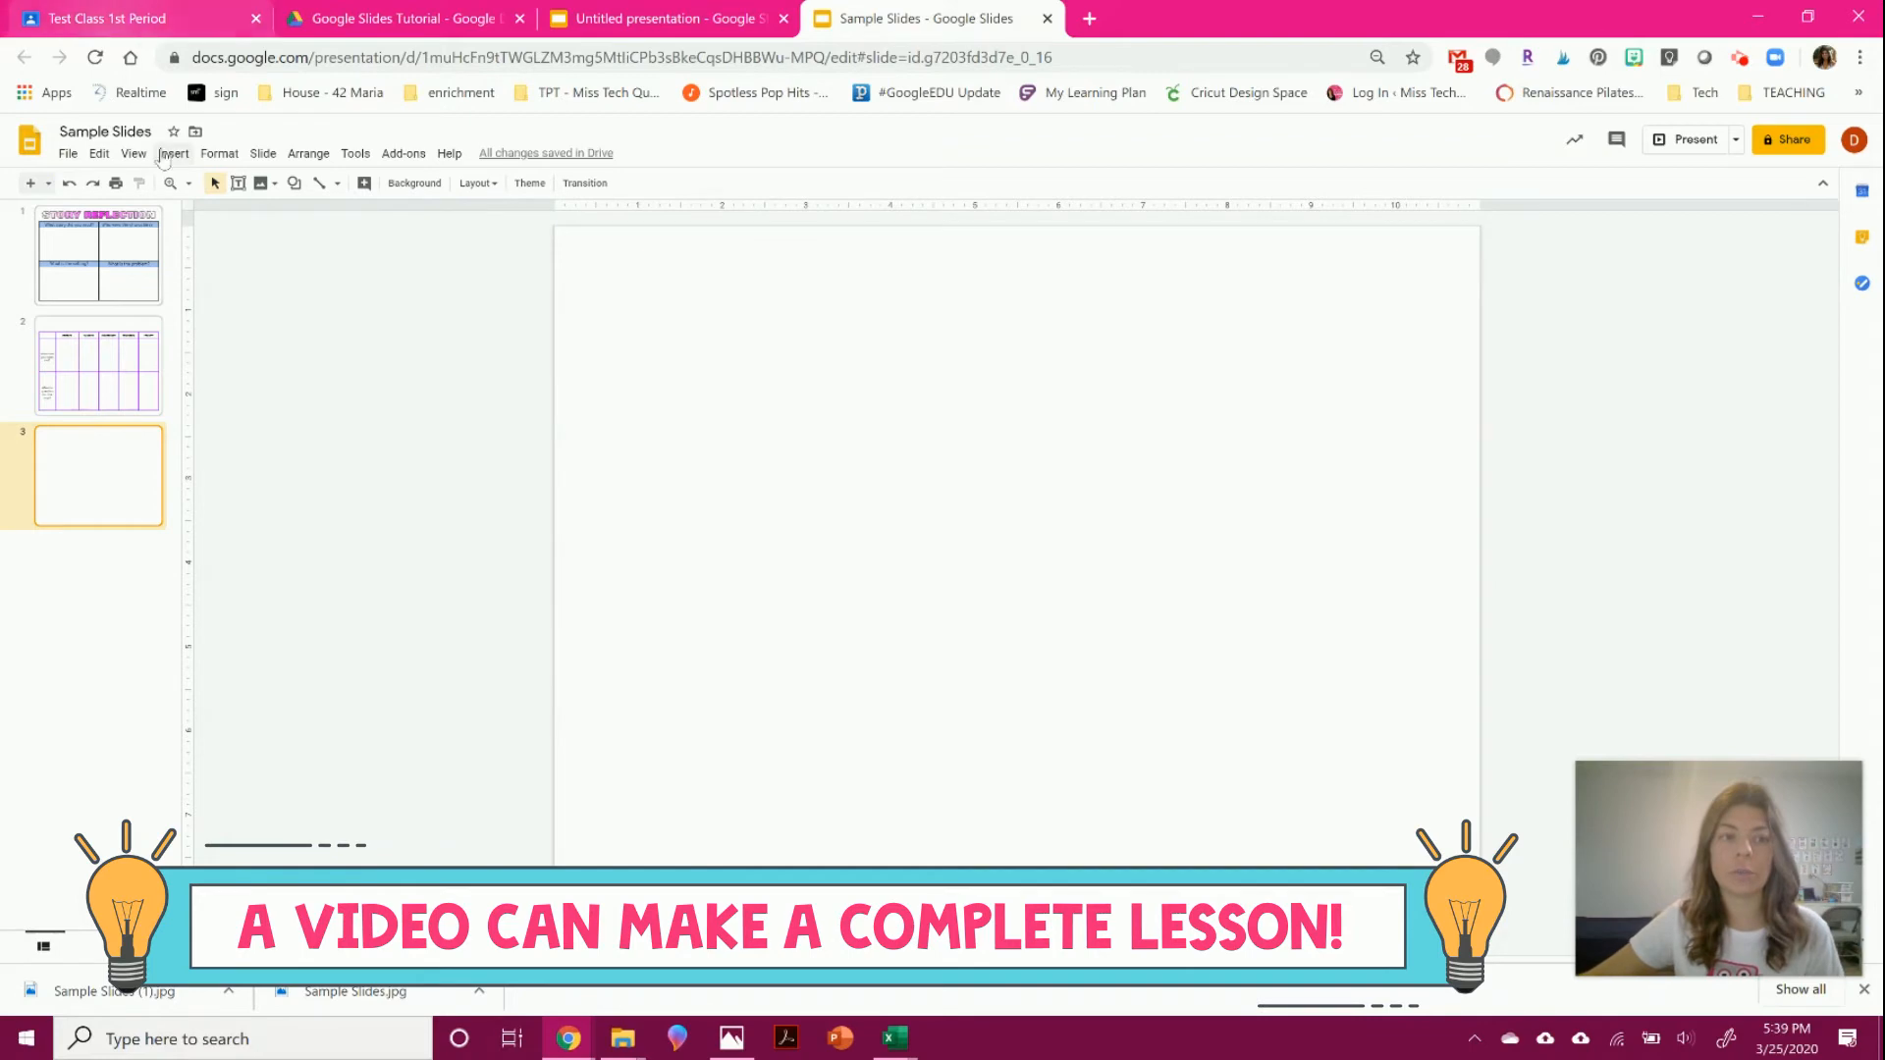
# Search YouTube for a "fractions" video to insert on the blank third slide.
pyautogui.click(173, 155)
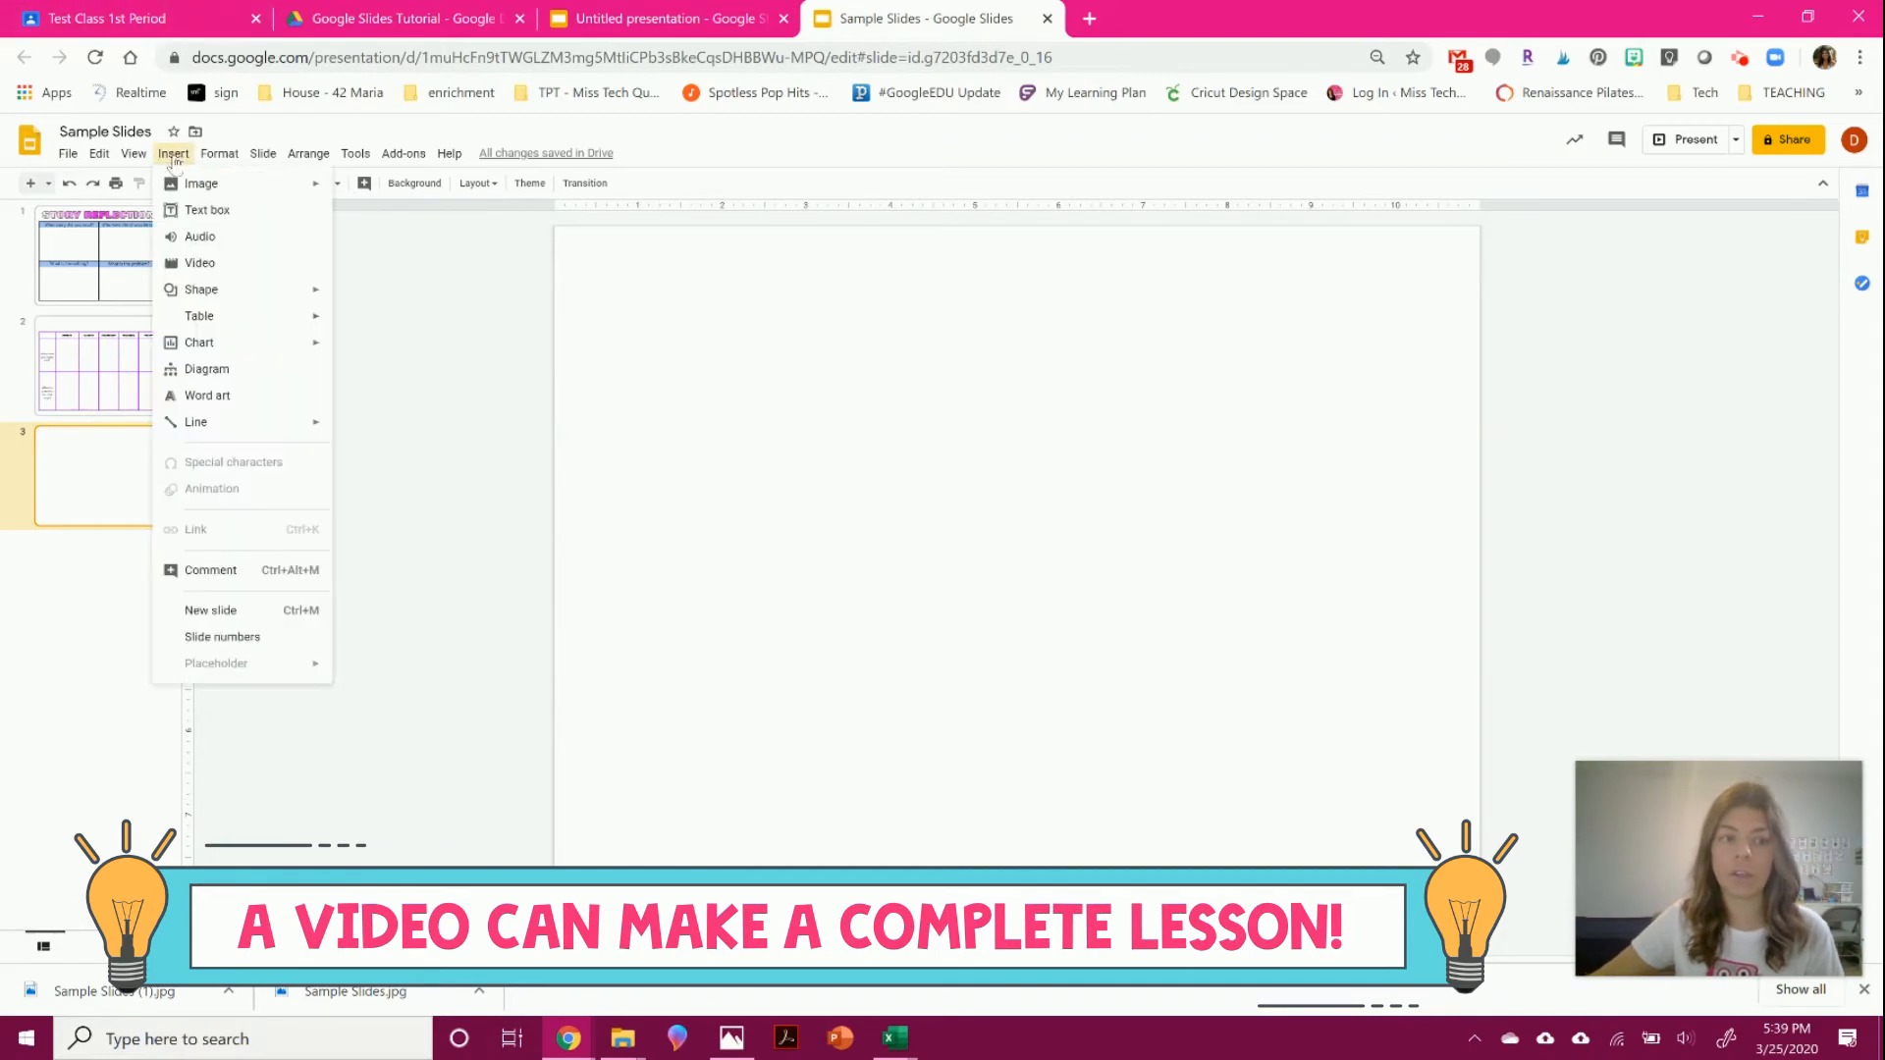
pyautogui.click(201, 263)
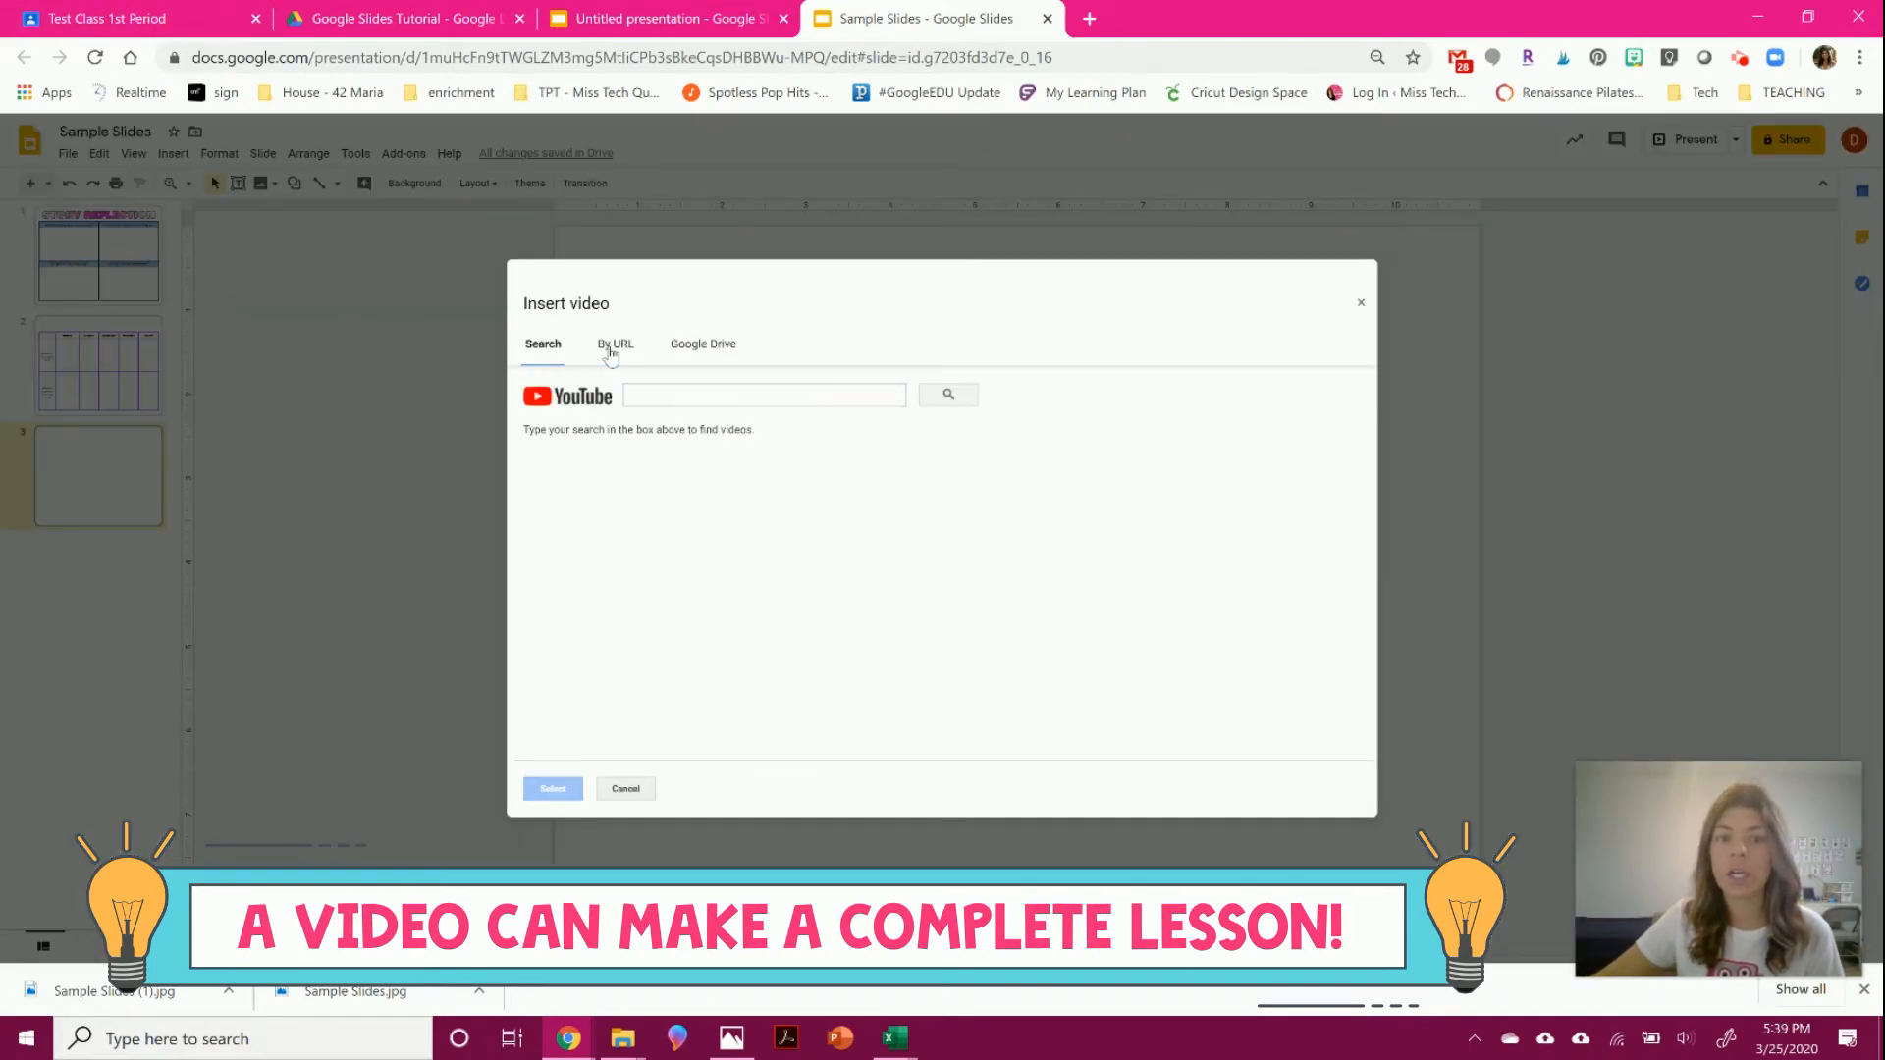
pyautogui.click(643, 396)
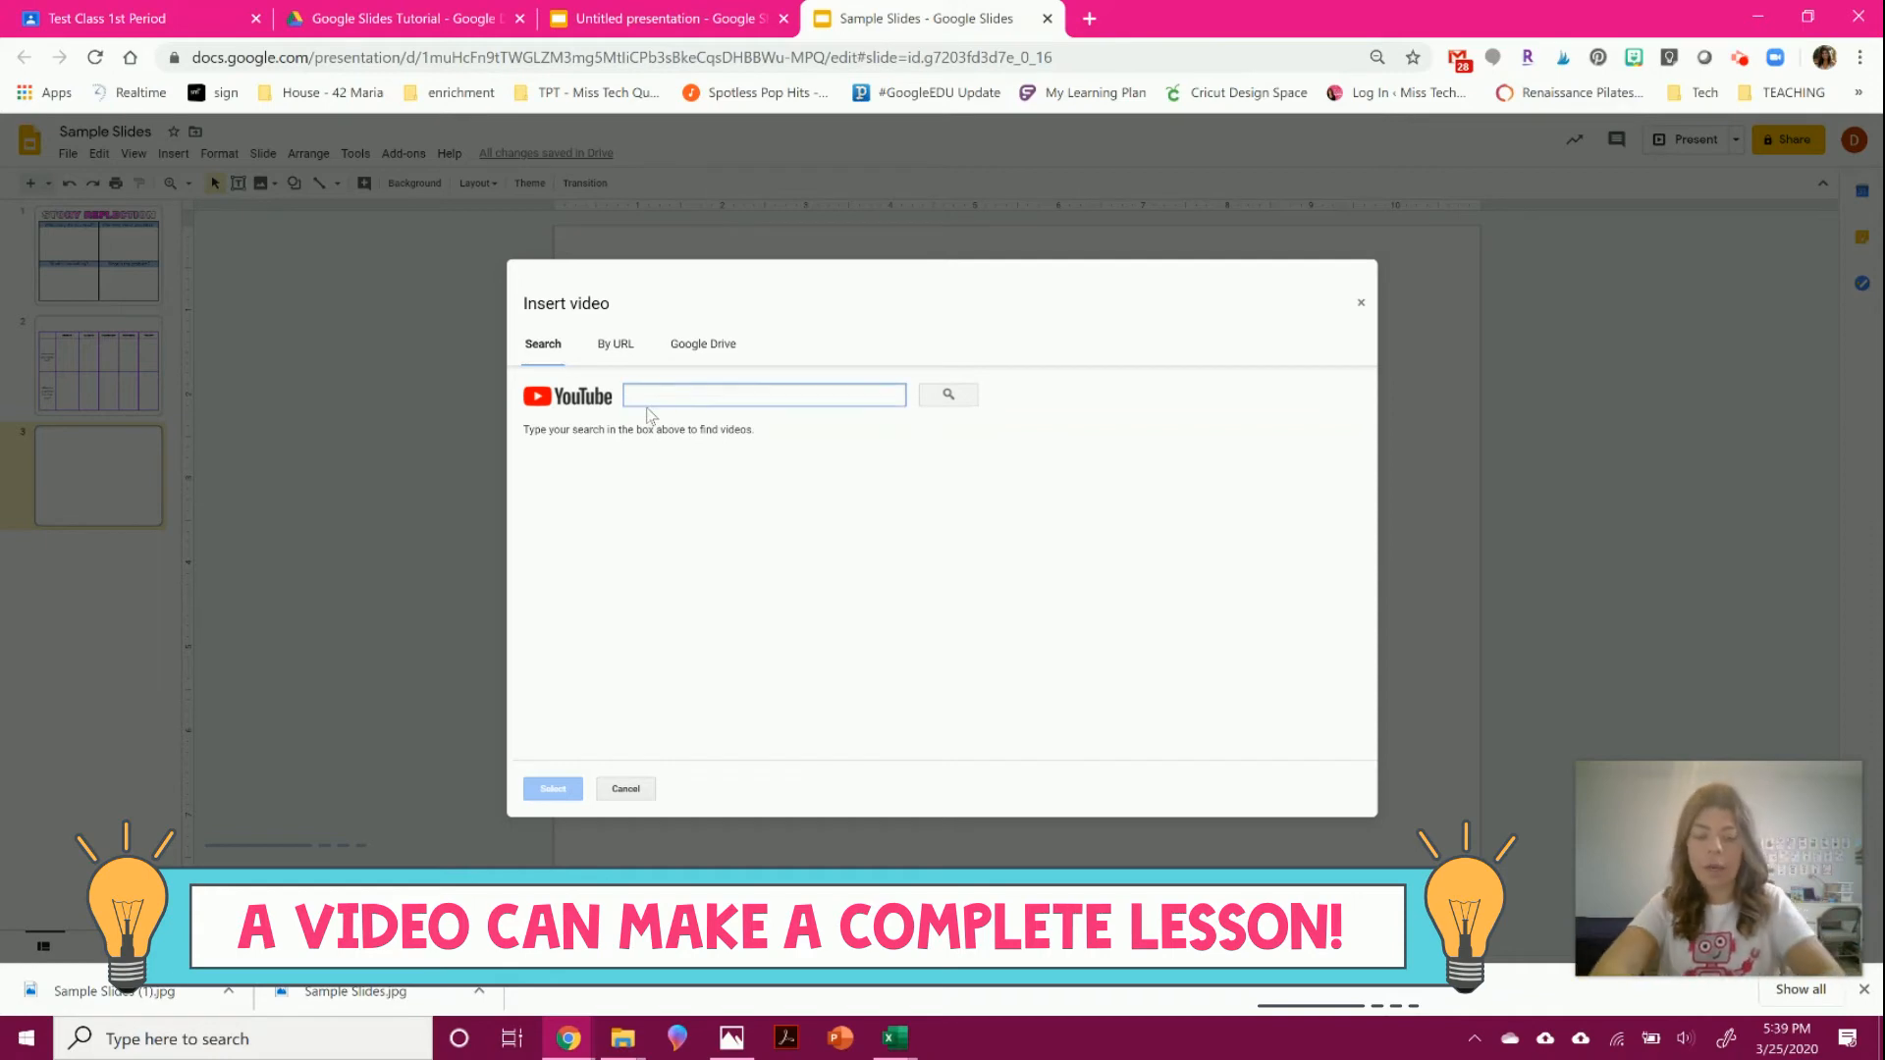
pyautogui.write('fractions')
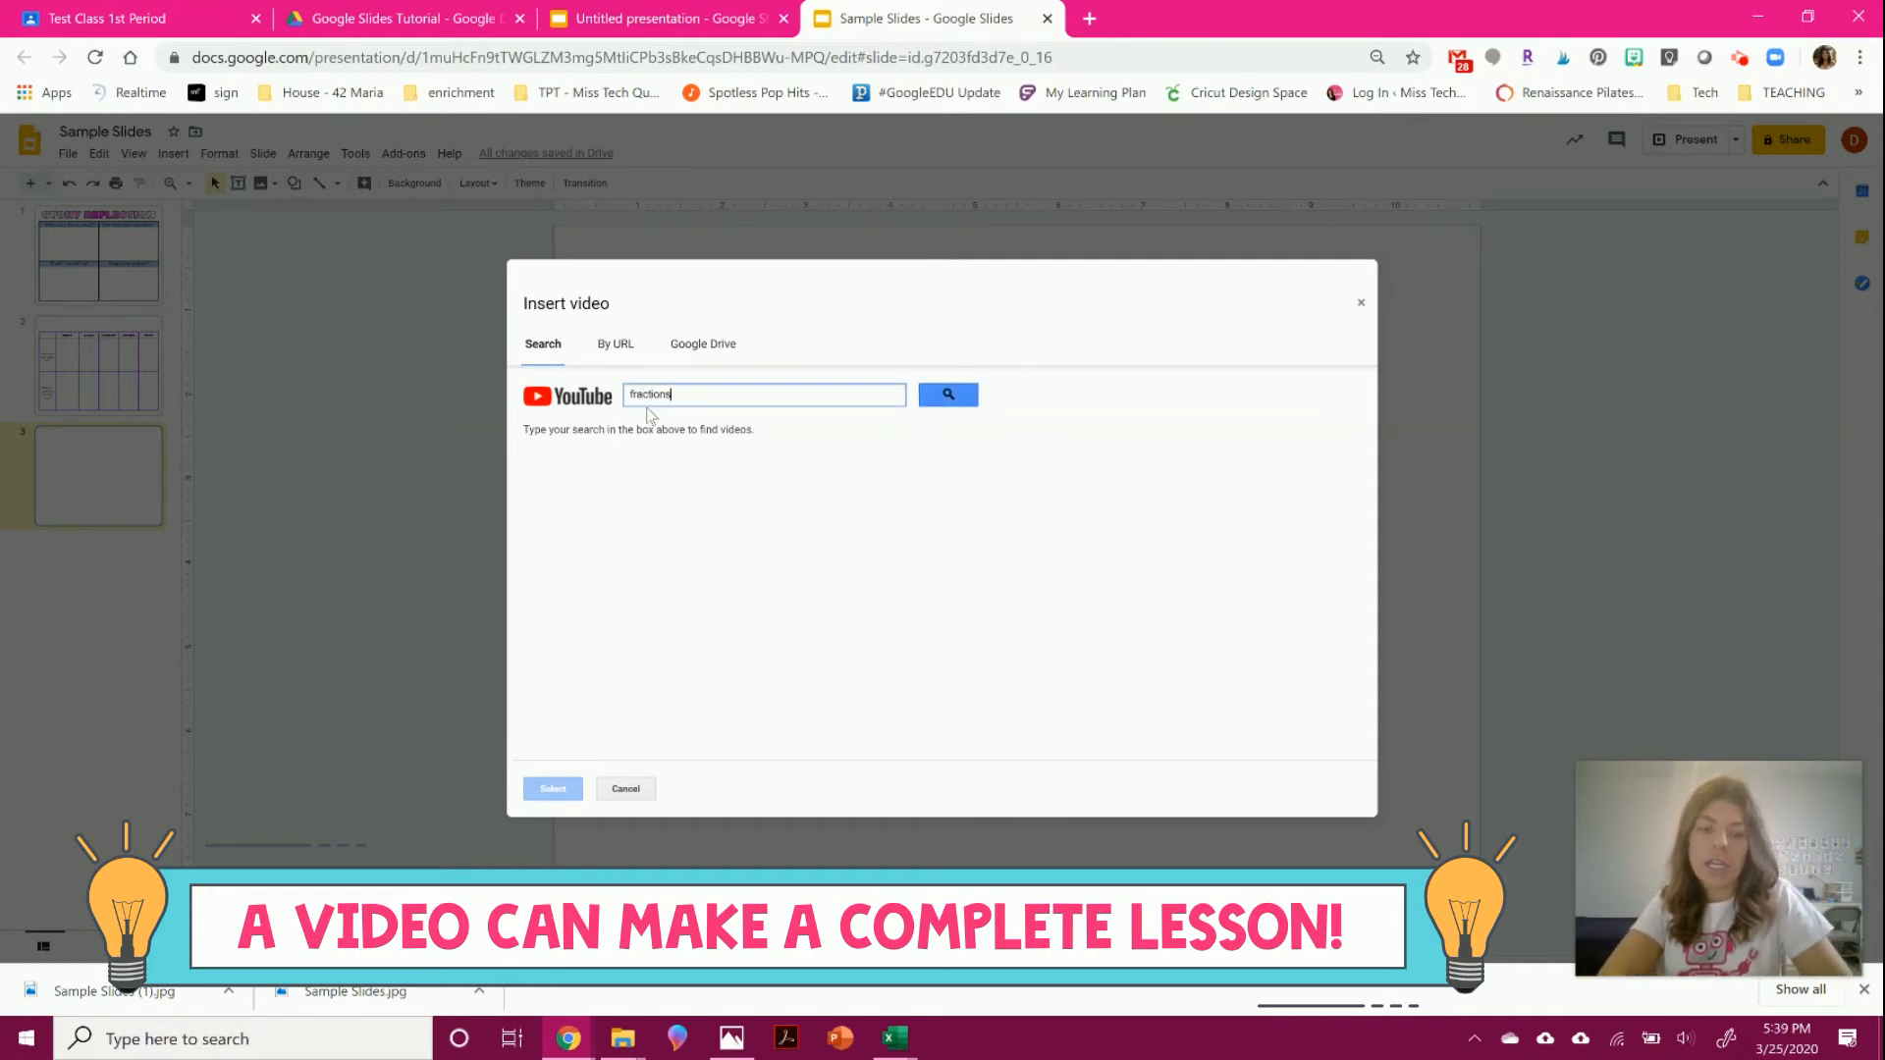
pyautogui.press('Return')
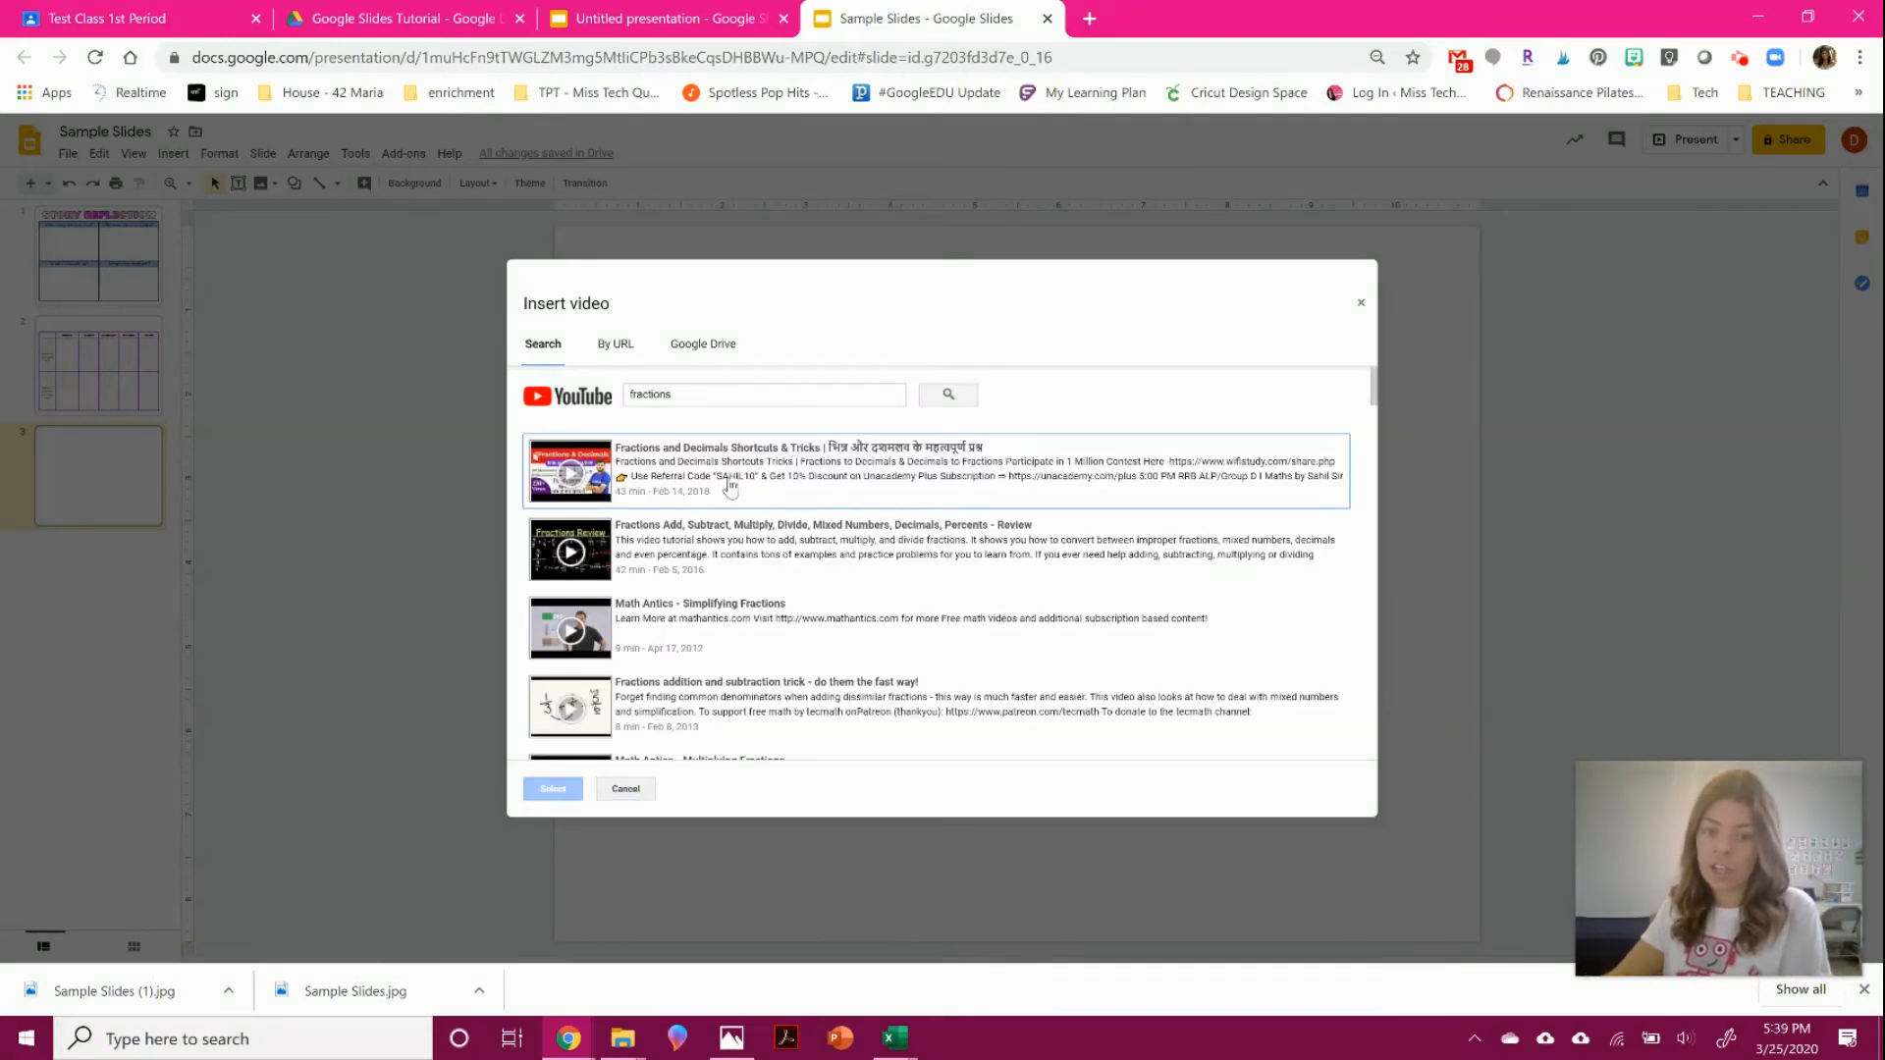
# Insert the video "Math Antics - Simplifying Fractions" and enlarge it to nearly fill the slide.
pyautogui.click(760, 628)
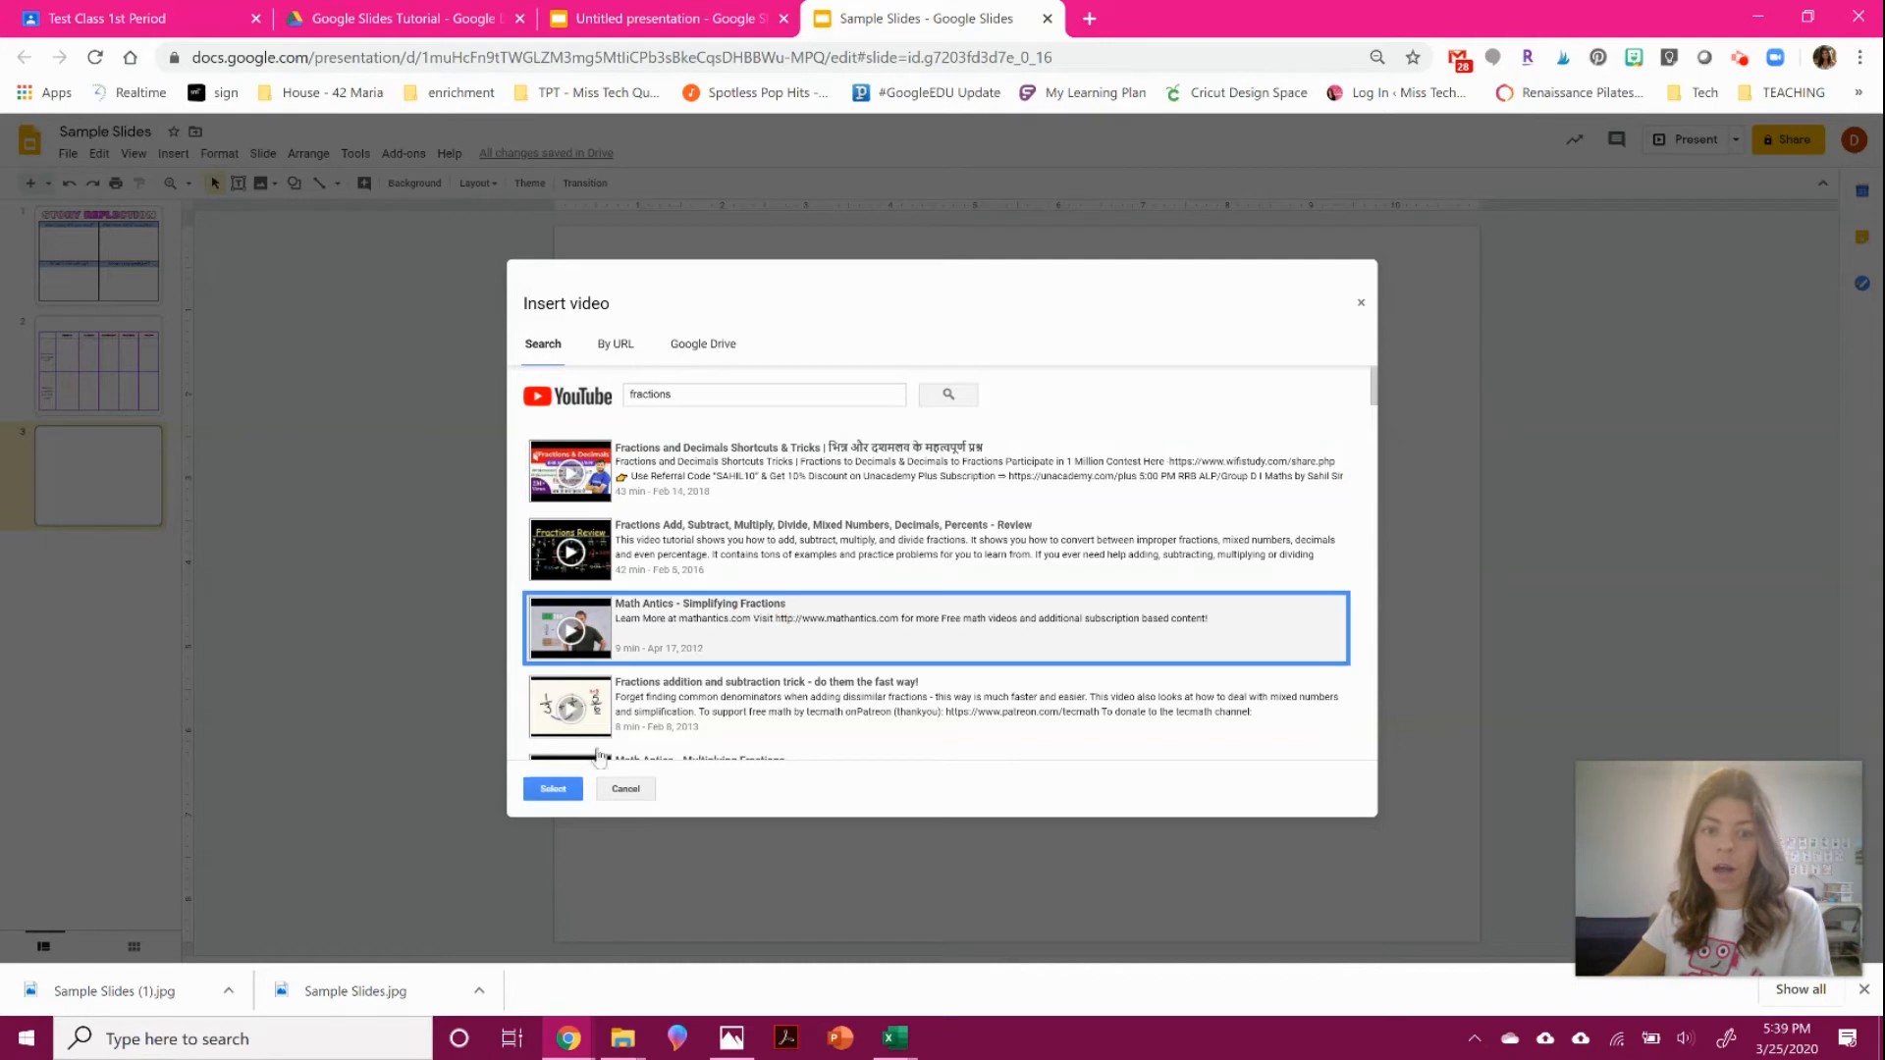
pyautogui.click(553, 788)
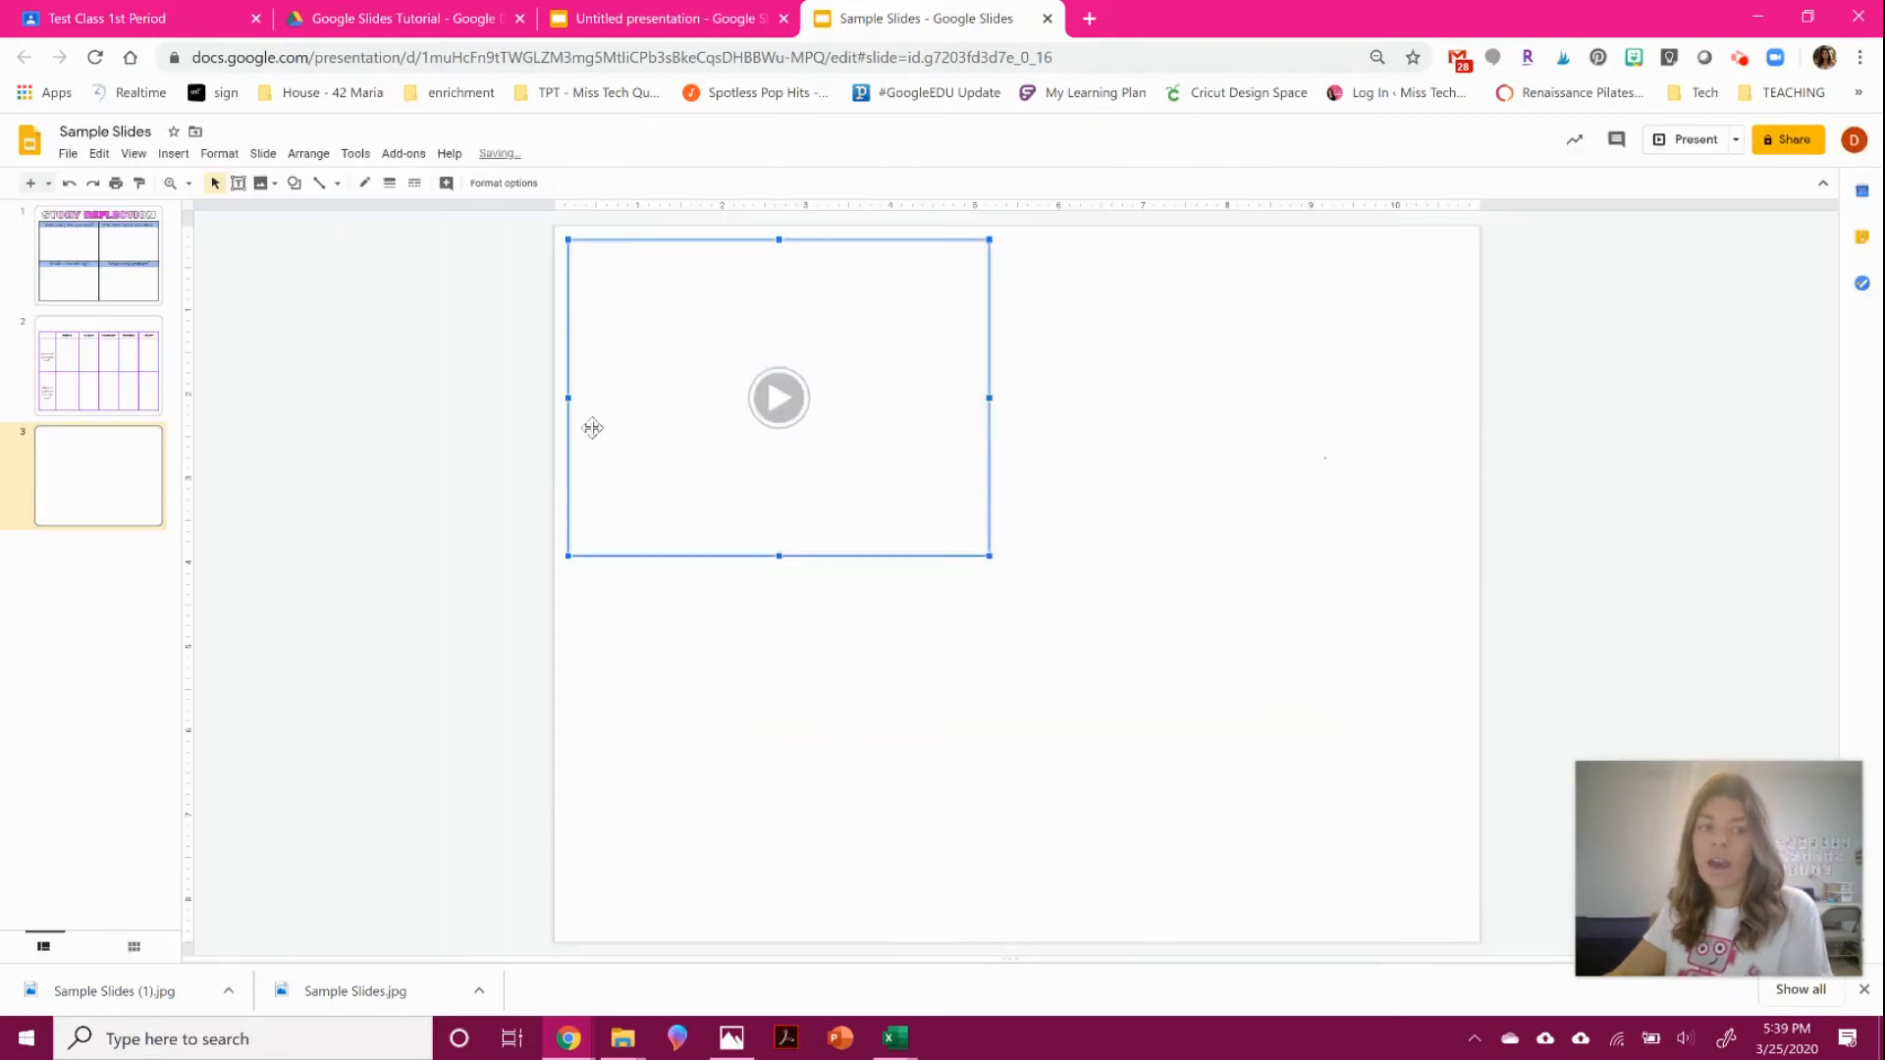
pyautogui.moveTo(991, 558); pyautogui.dragTo(1457, 916)
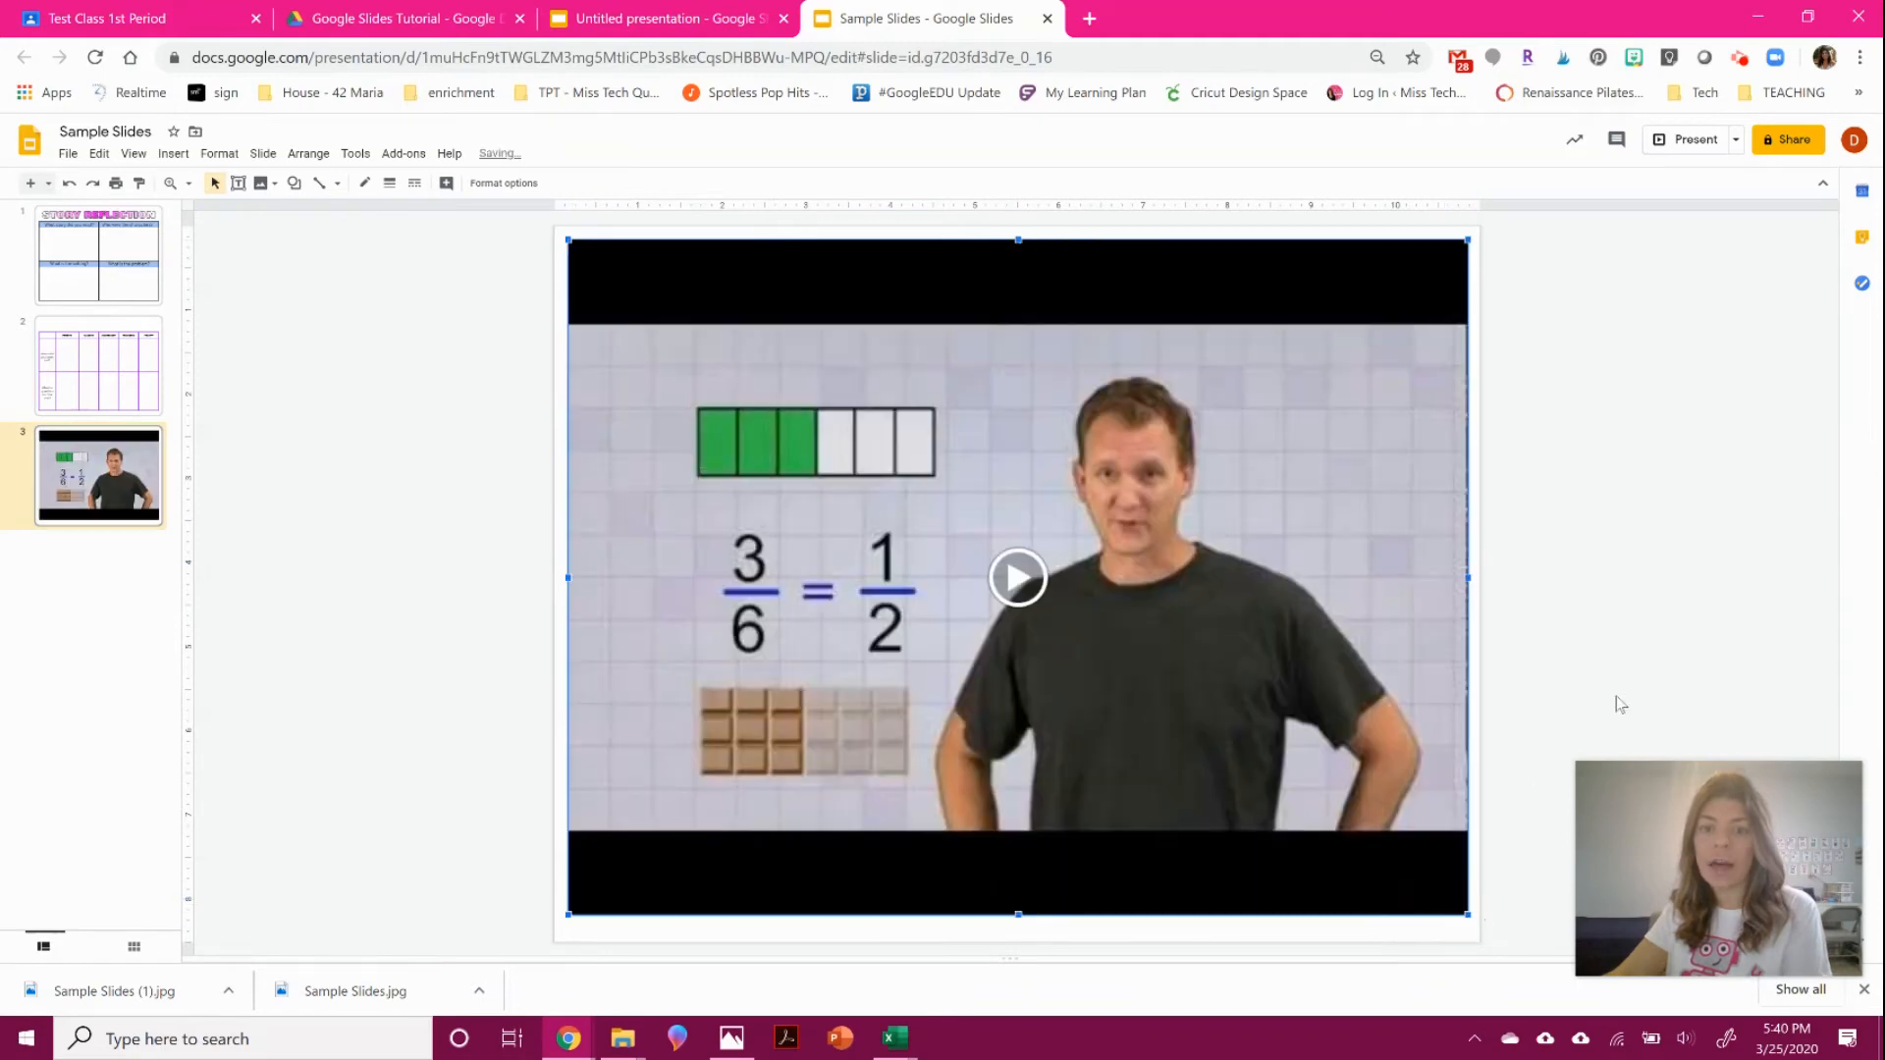
# Add a blank slide after the video slide.
pyautogui.click(99, 566)
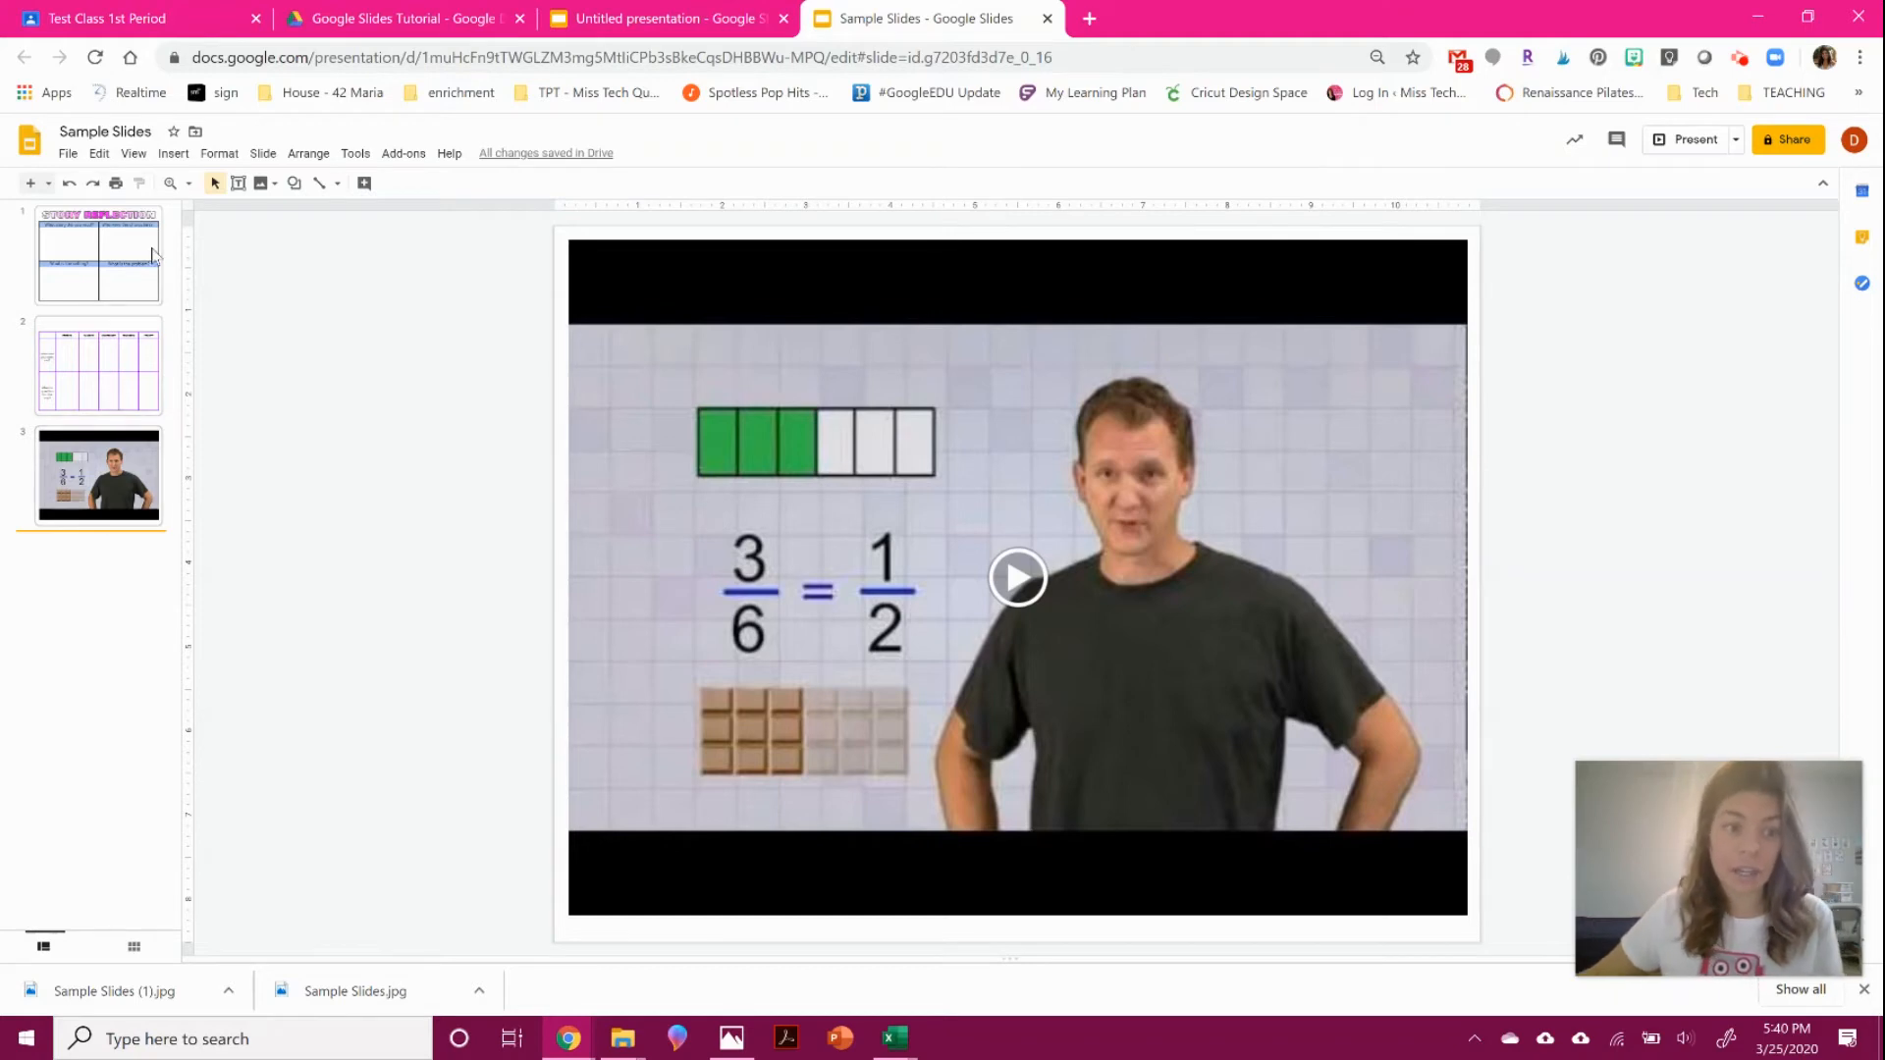
pyautogui.click(48, 184)
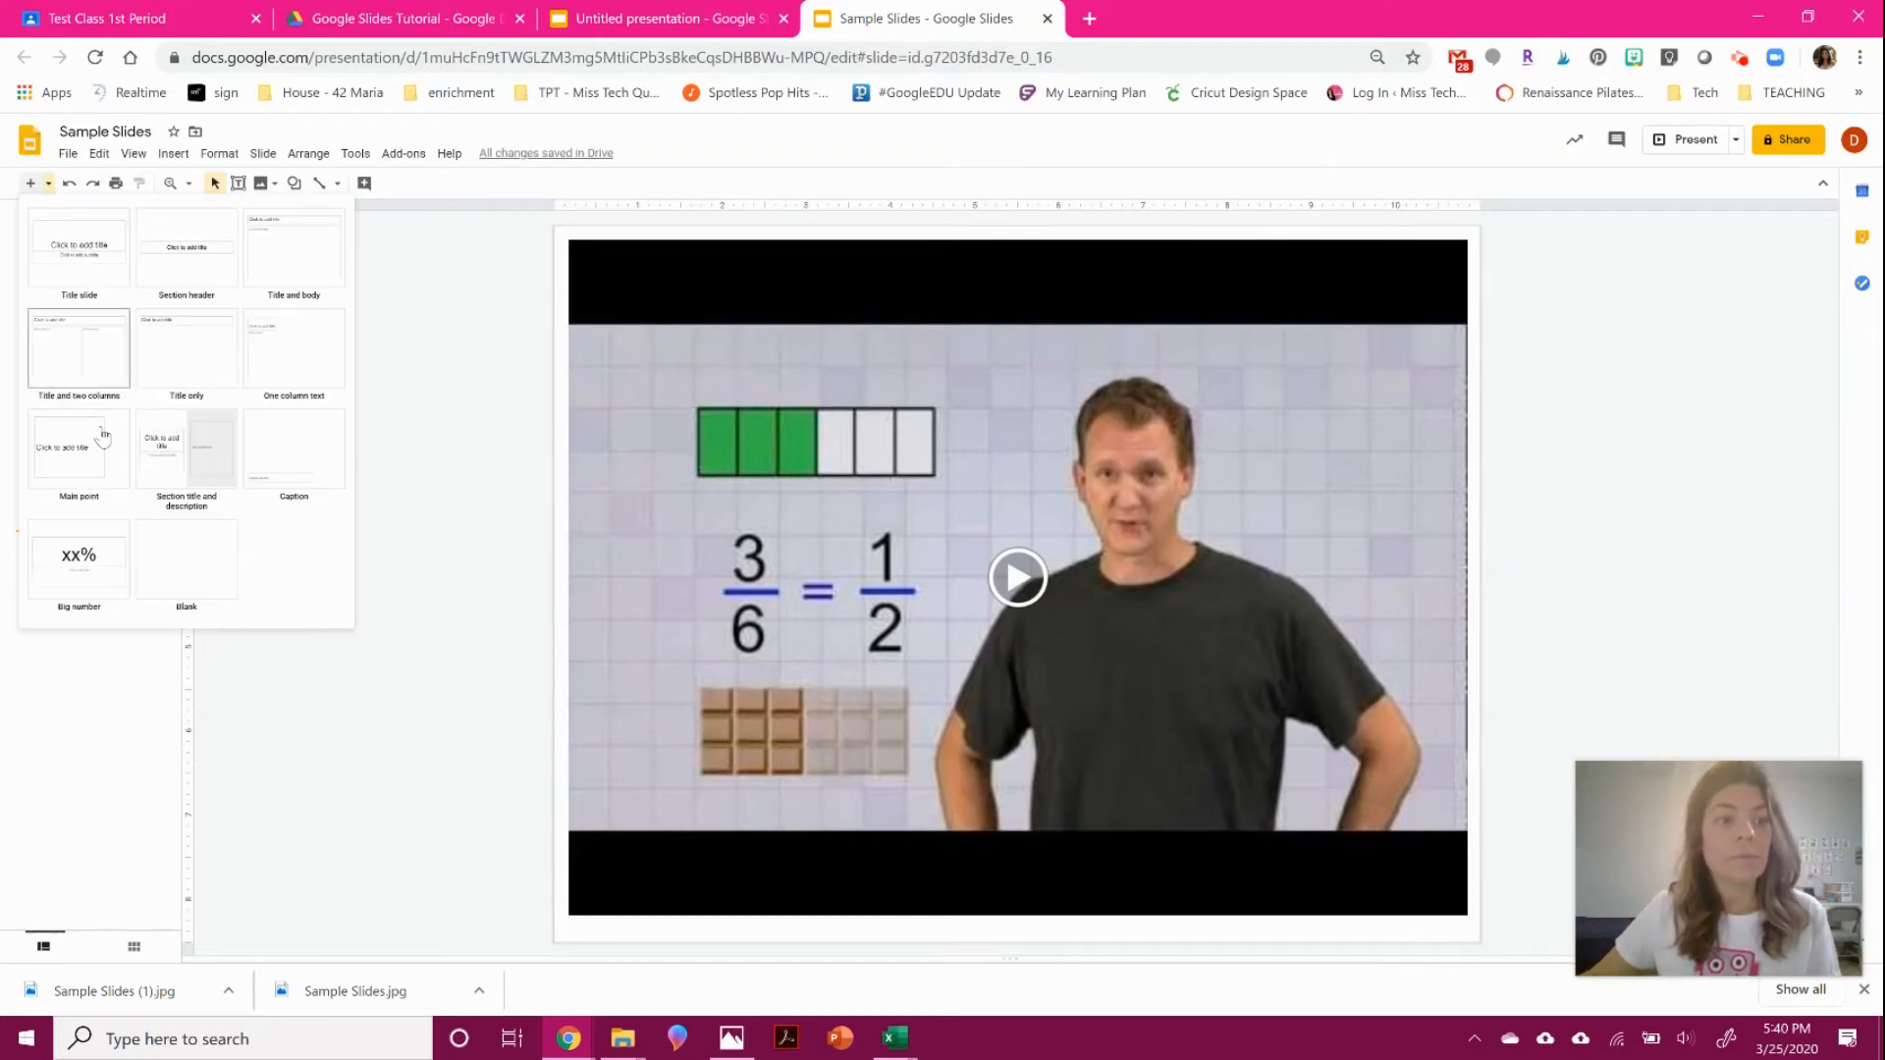
pyautogui.click(168, 550)
# Draw a rectangular speech bubble callout about 4 inches wide in the slide's upper-left area and extend its tail down and to the left.
pyautogui.click(176, 157)
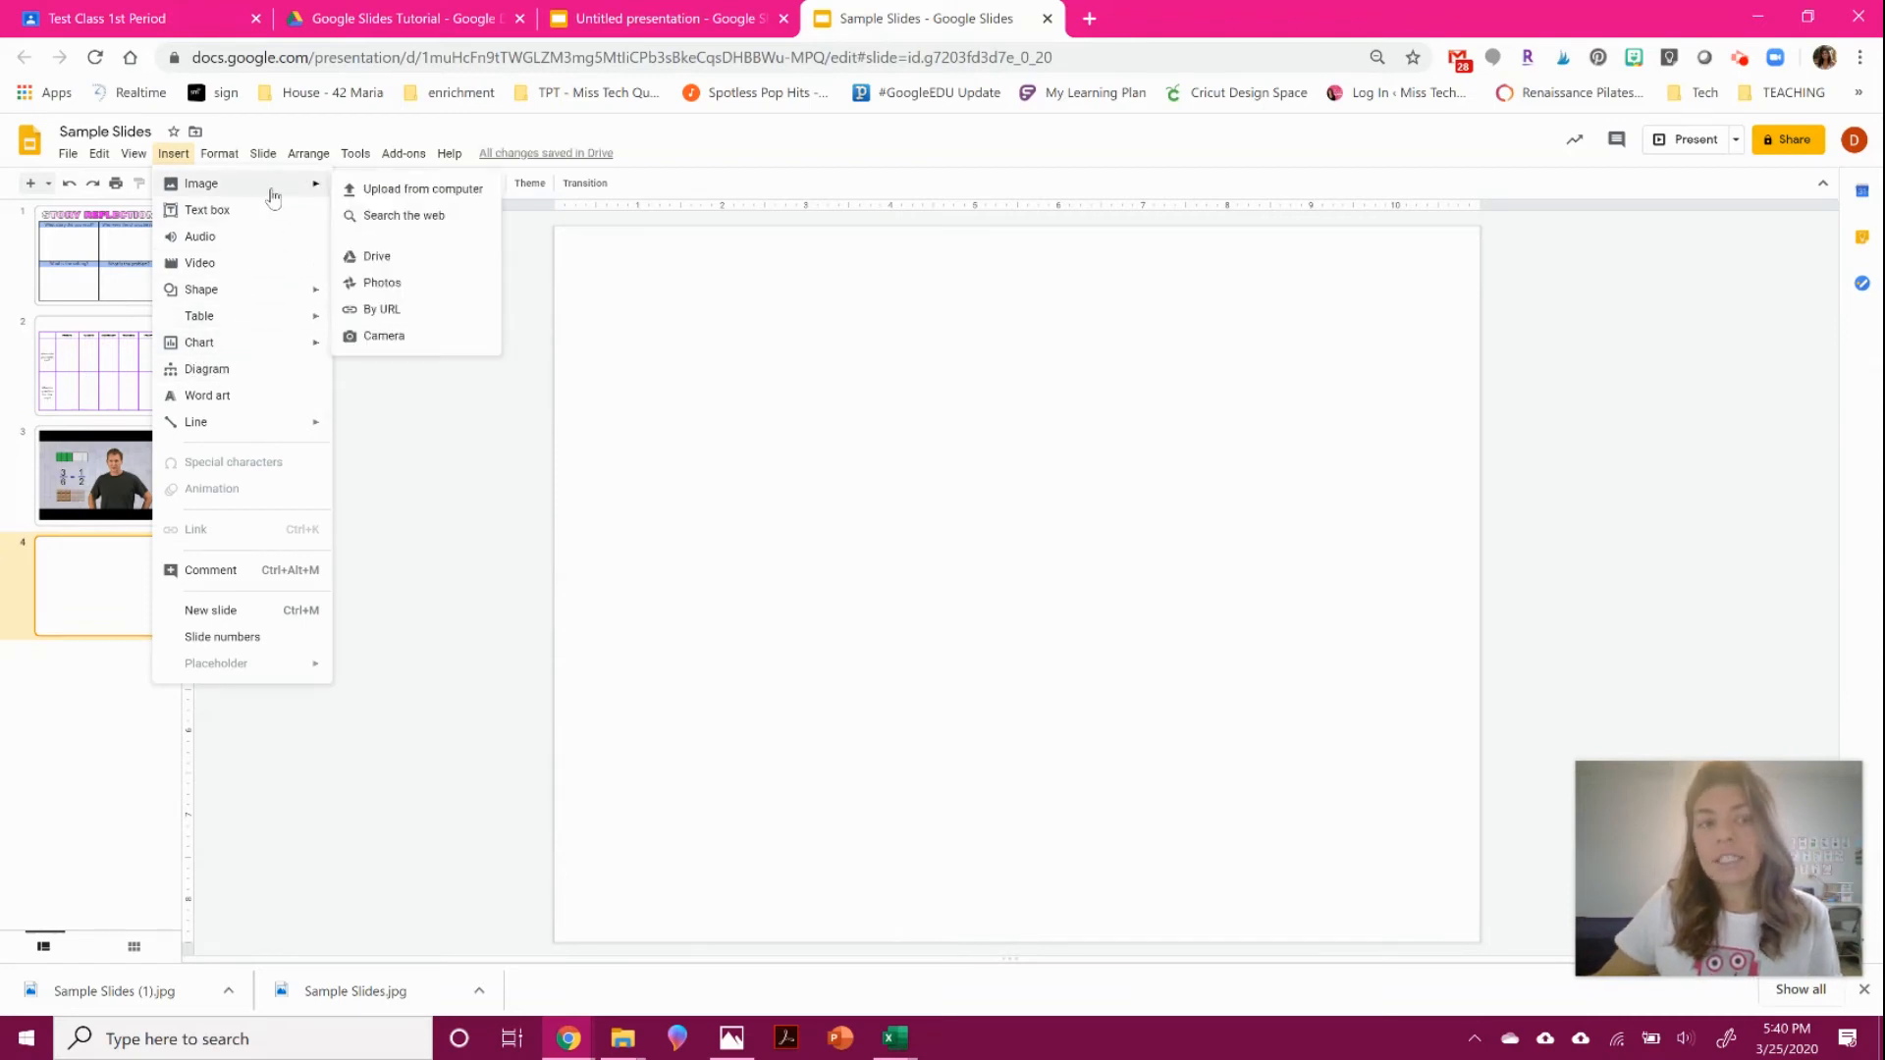
pyautogui.moveTo(269, 289)
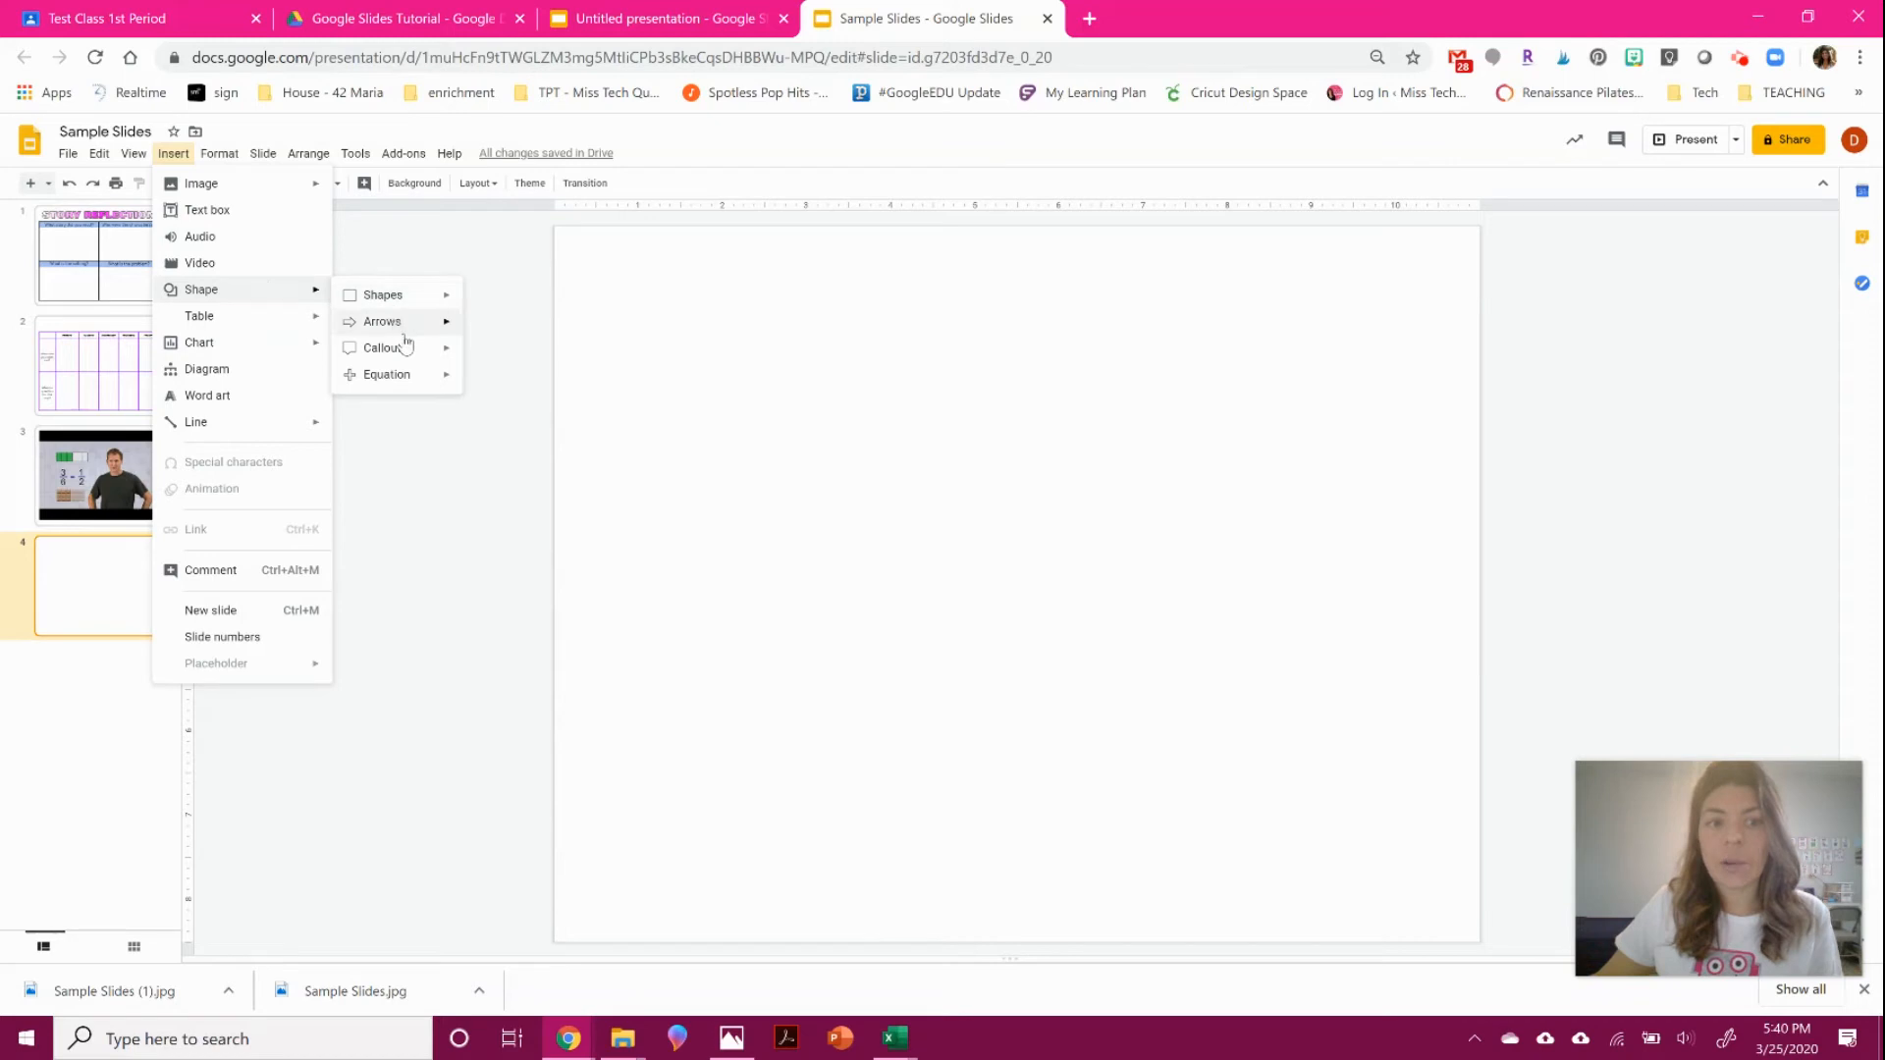
pyautogui.moveTo(407, 350)
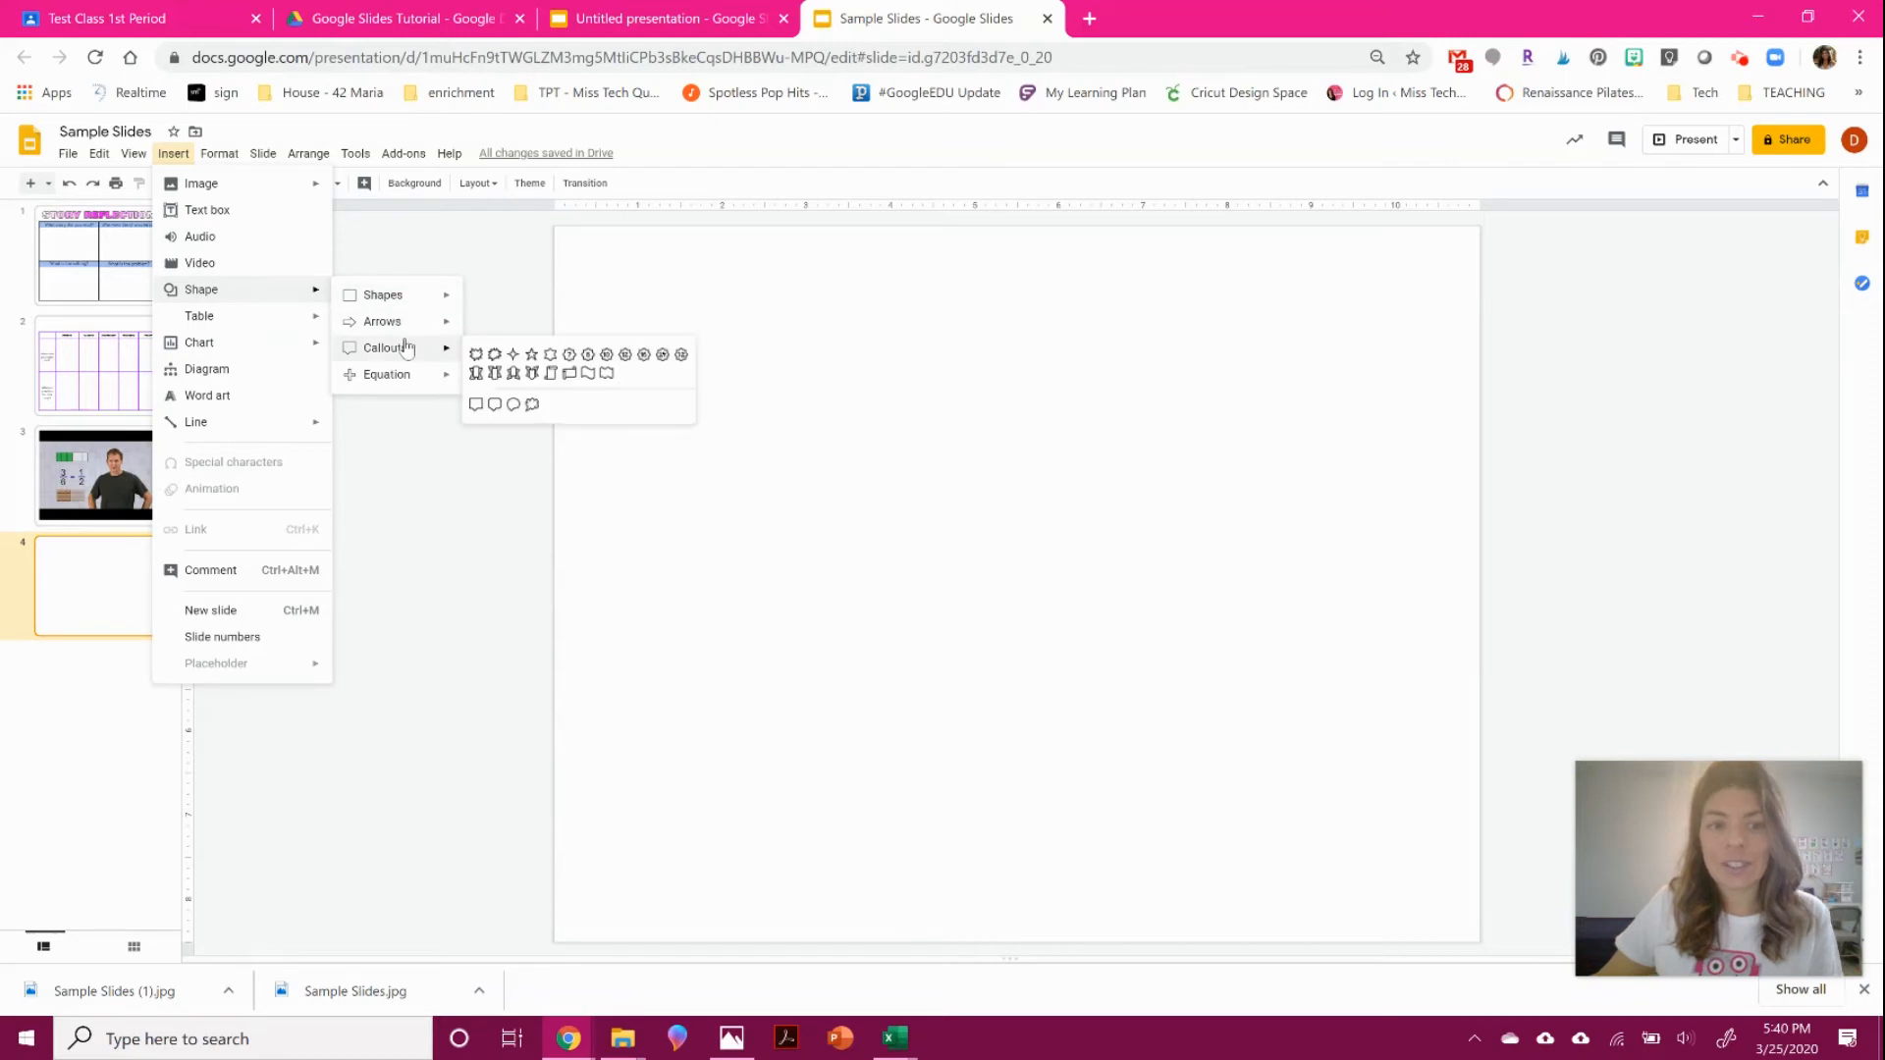
pyautogui.click(476, 403)
pyautogui.moveTo(587, 252)
pyautogui.mouseDown()
pyautogui.moveTo(860, 456)
pyautogui.moveTo(924, 457)
pyautogui.mouseUp()
pyautogui.moveTo(684, 485); pyautogui.dragTo(608, 545)
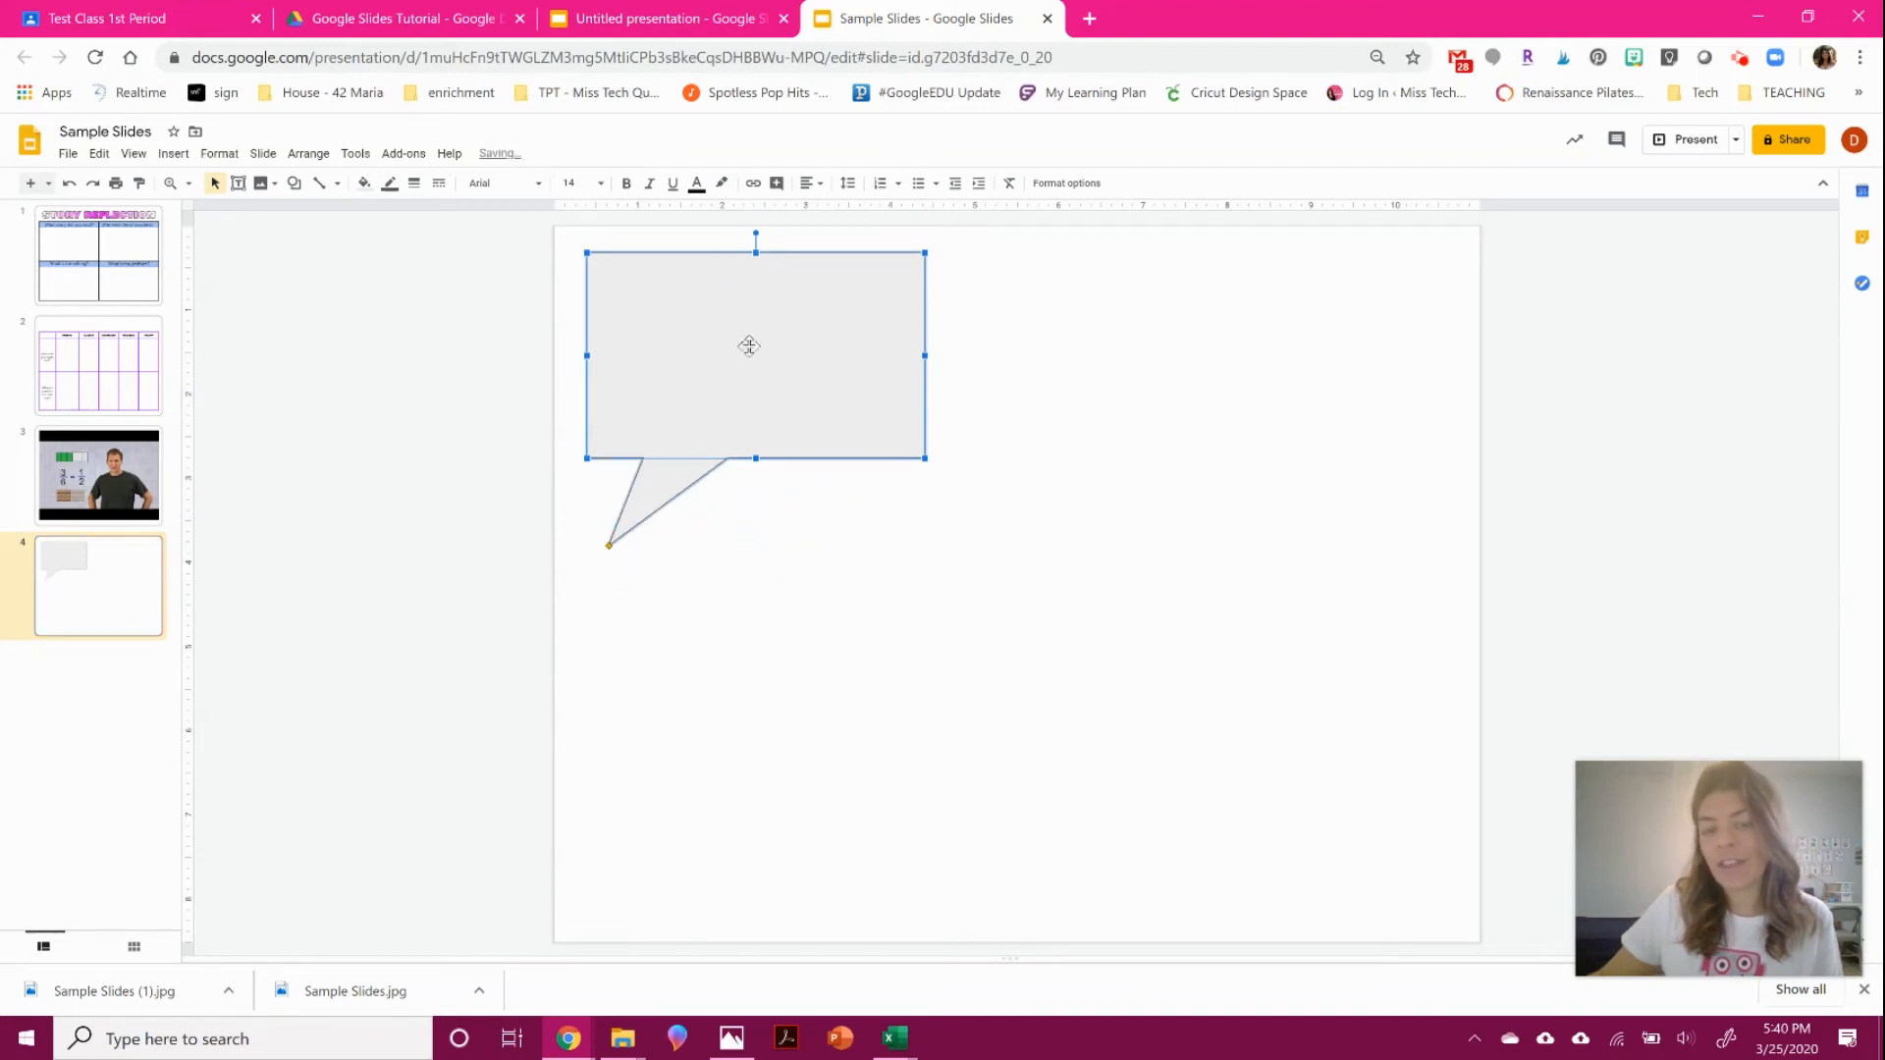
pyautogui.click(485, 310)
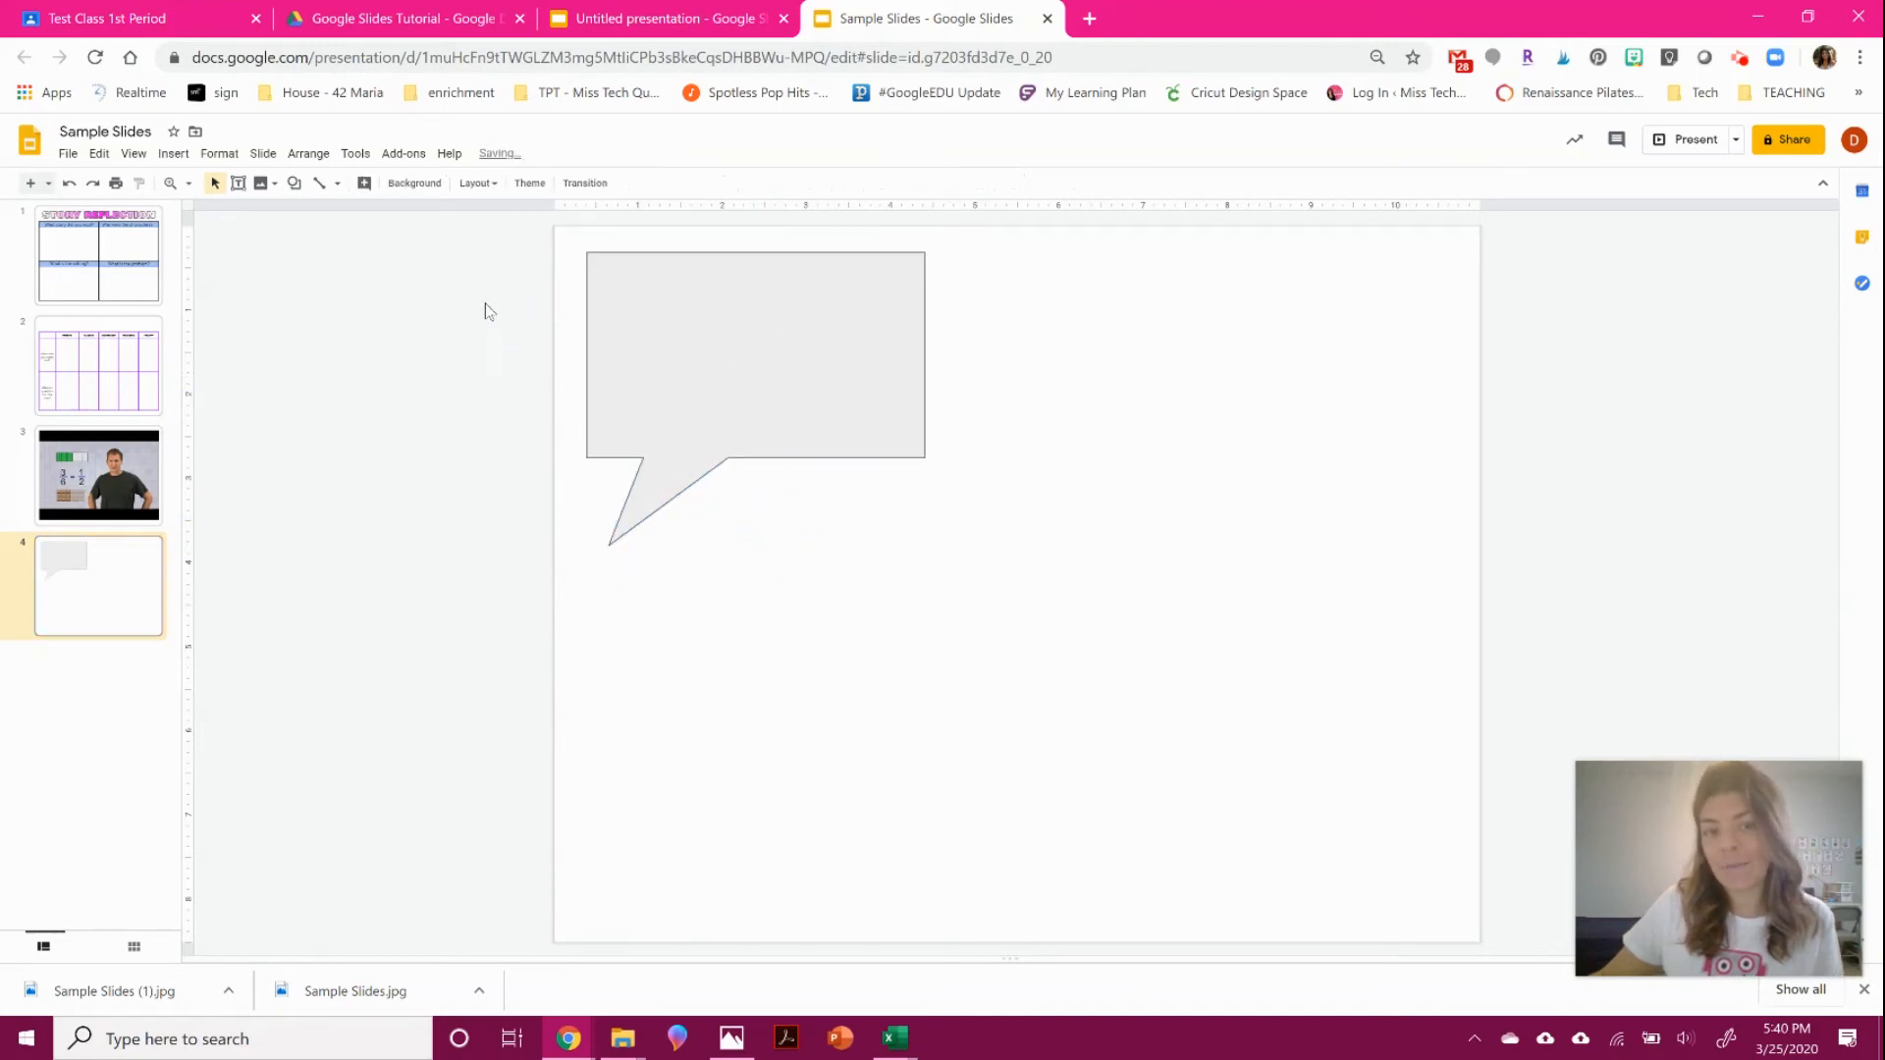
# Fill the speech bubble with solid bright green.
pyautogui.click(624, 257)
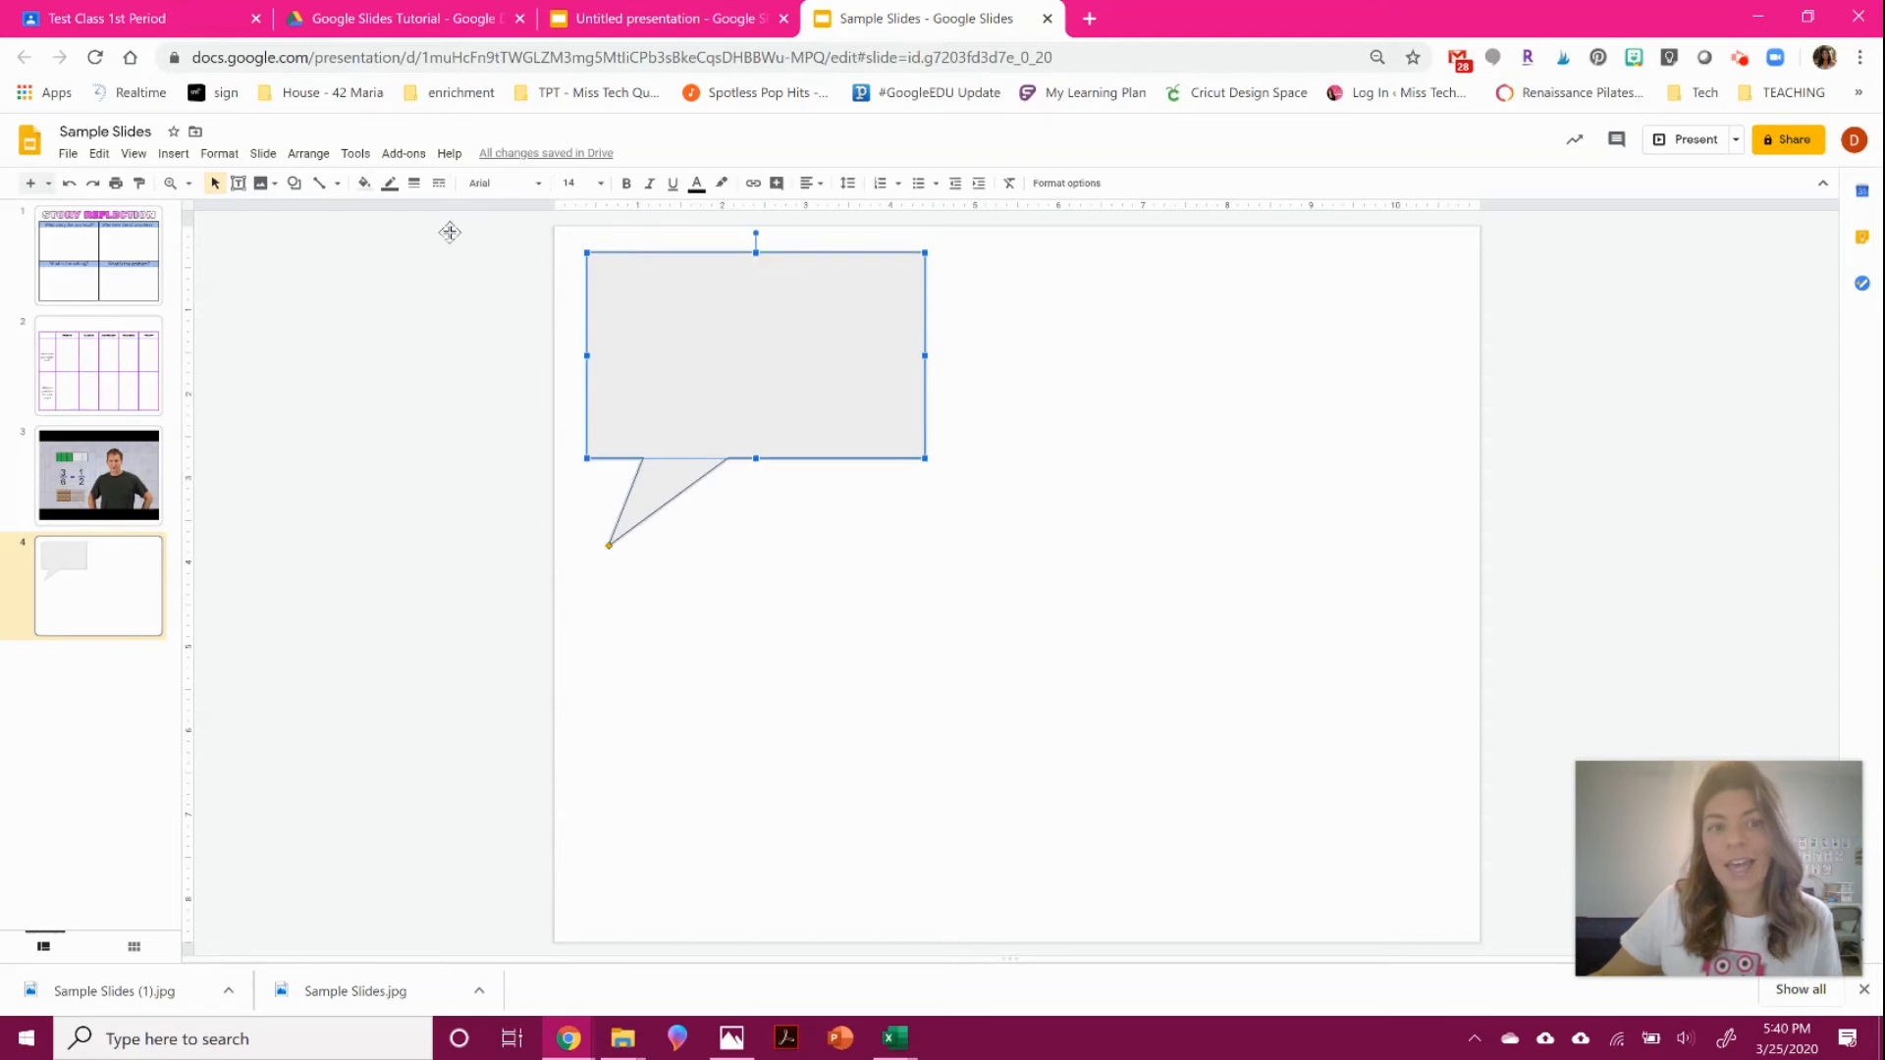
pyautogui.click(363, 183)
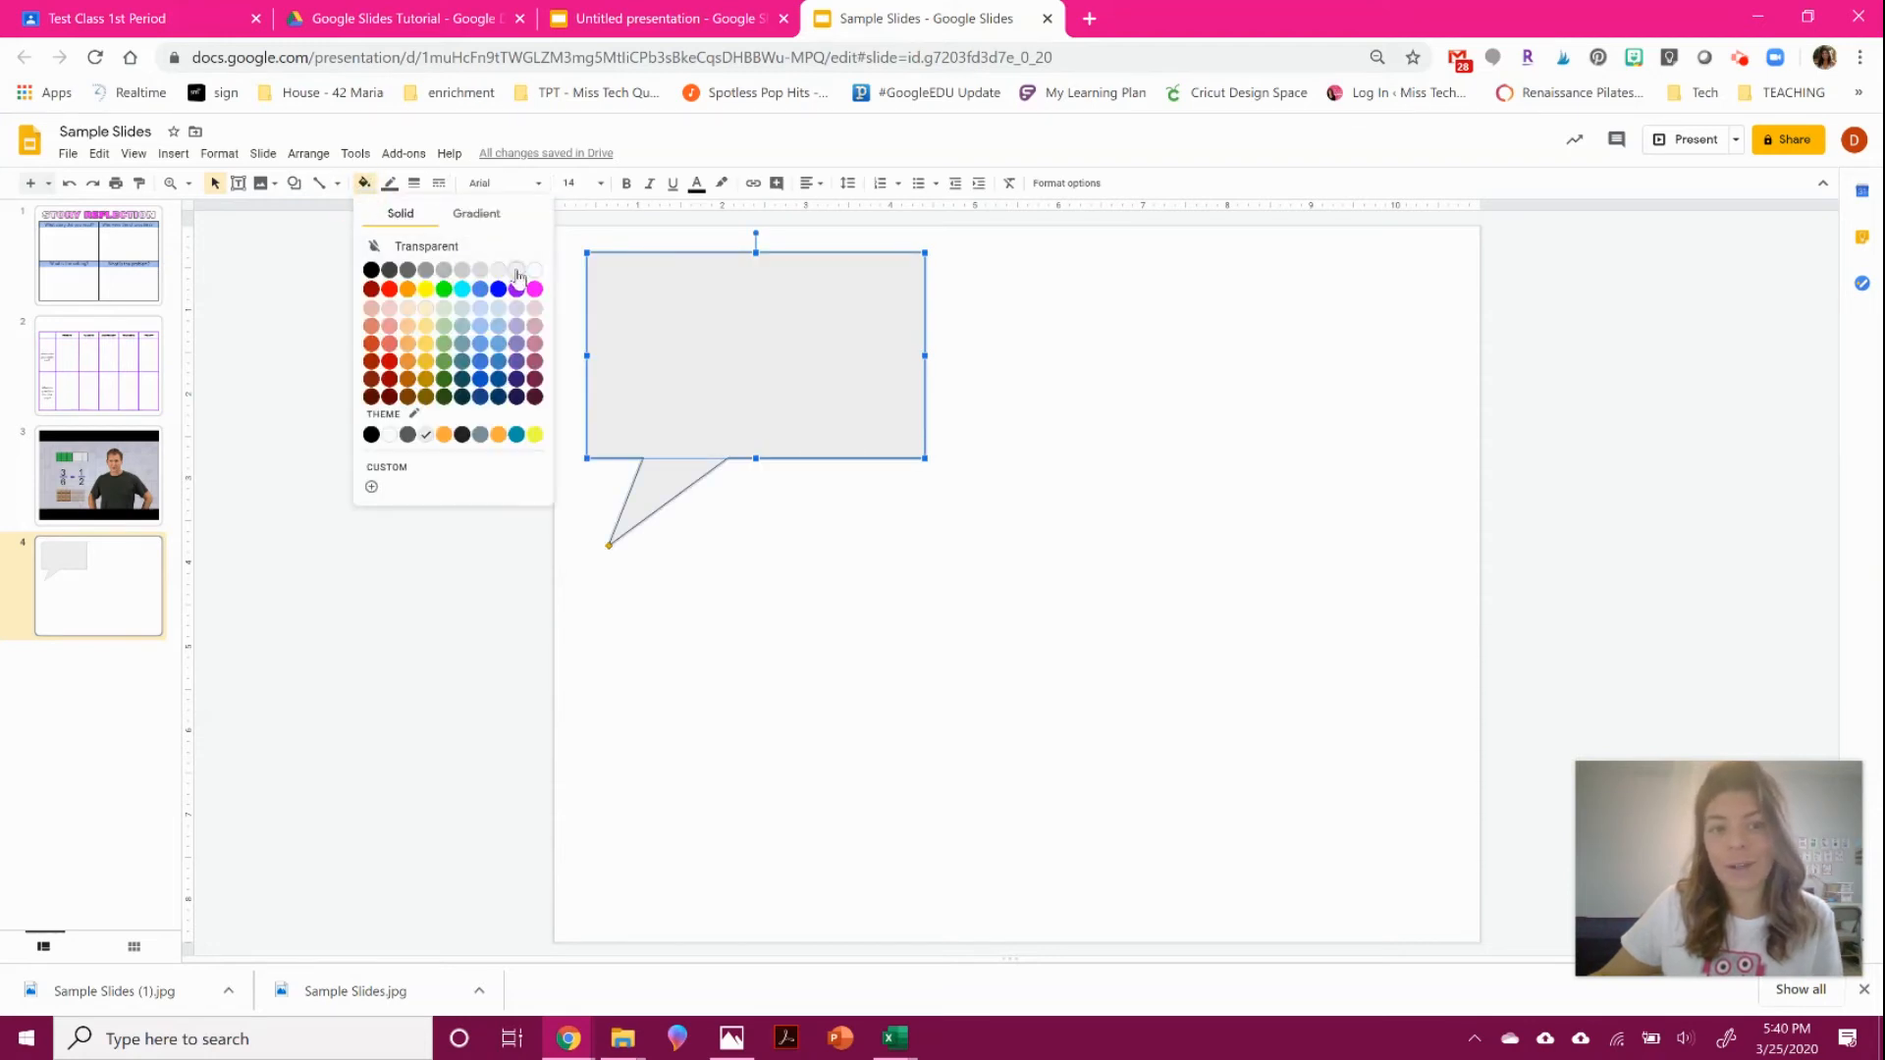
pyautogui.click(444, 289)
pyautogui.click(408, 348)
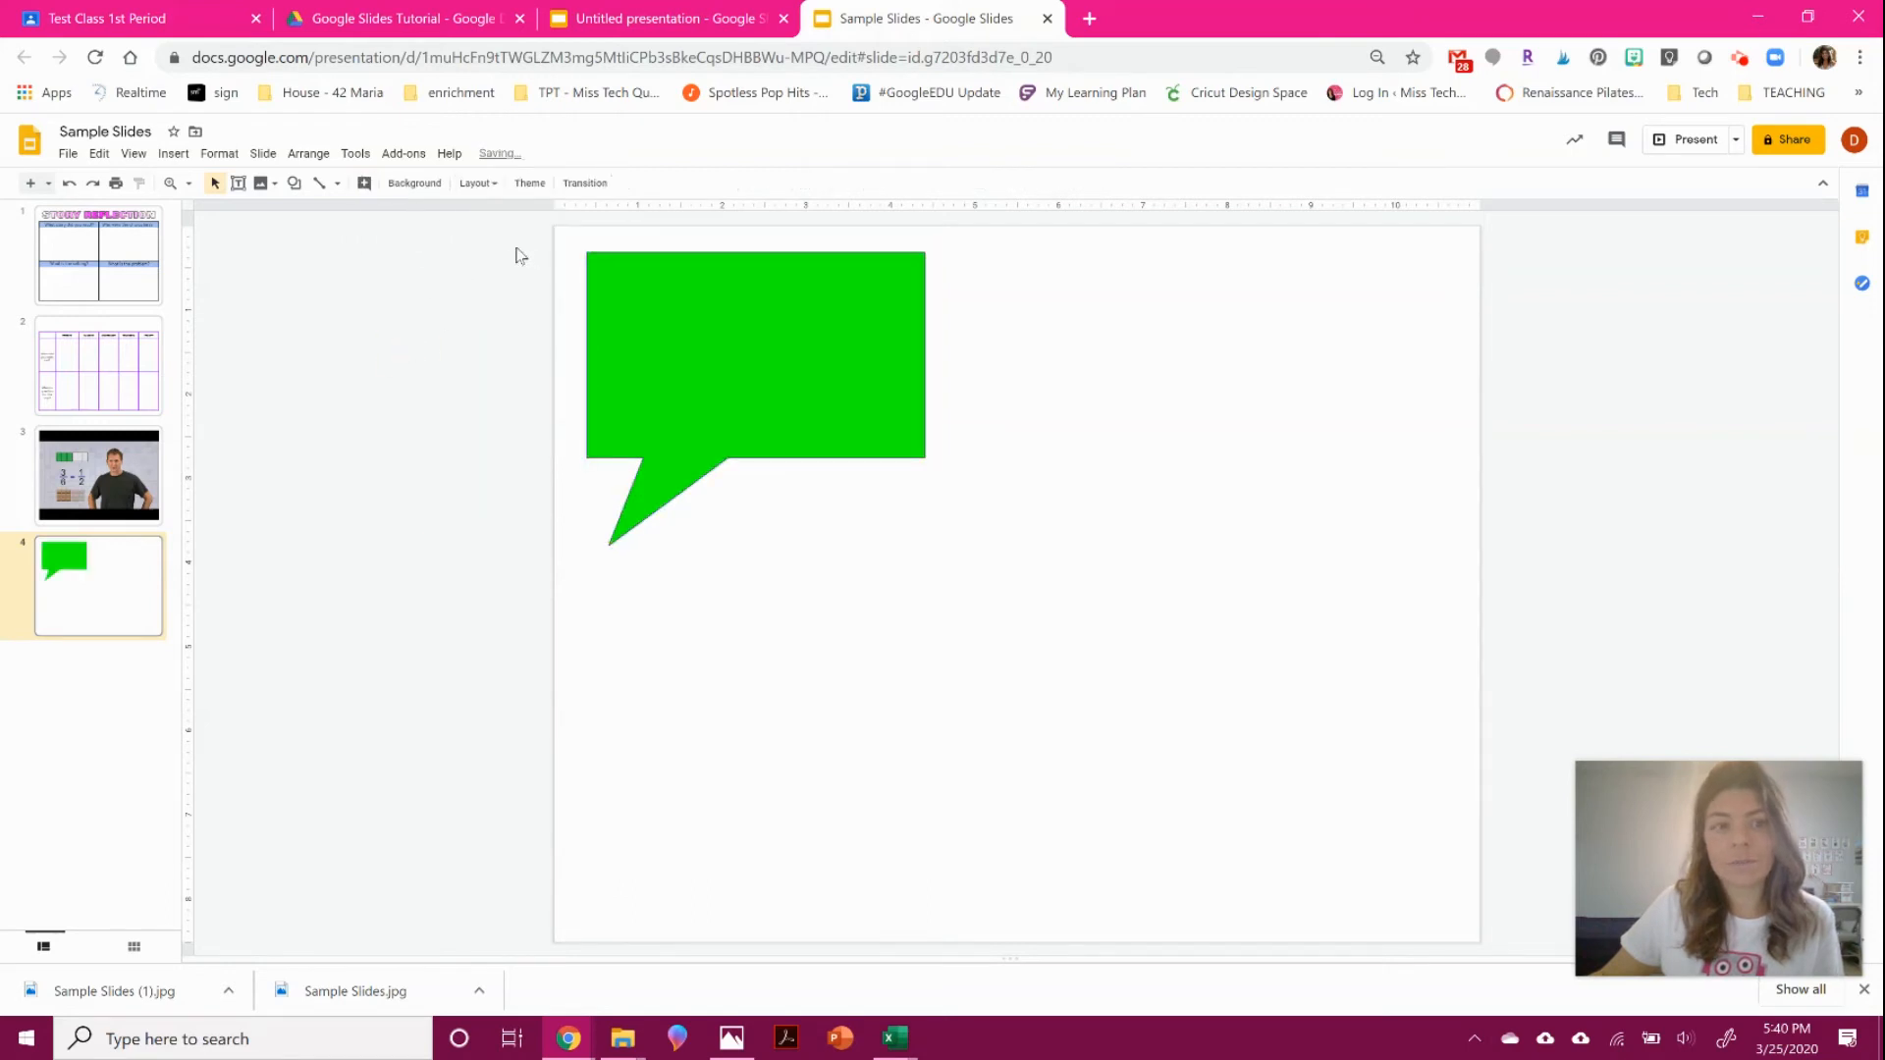
# Draw a cloud thought callout about 4.7 inches wide on the slide's right side and extend its bubble tail down and to the left.
pyautogui.click(219, 154)
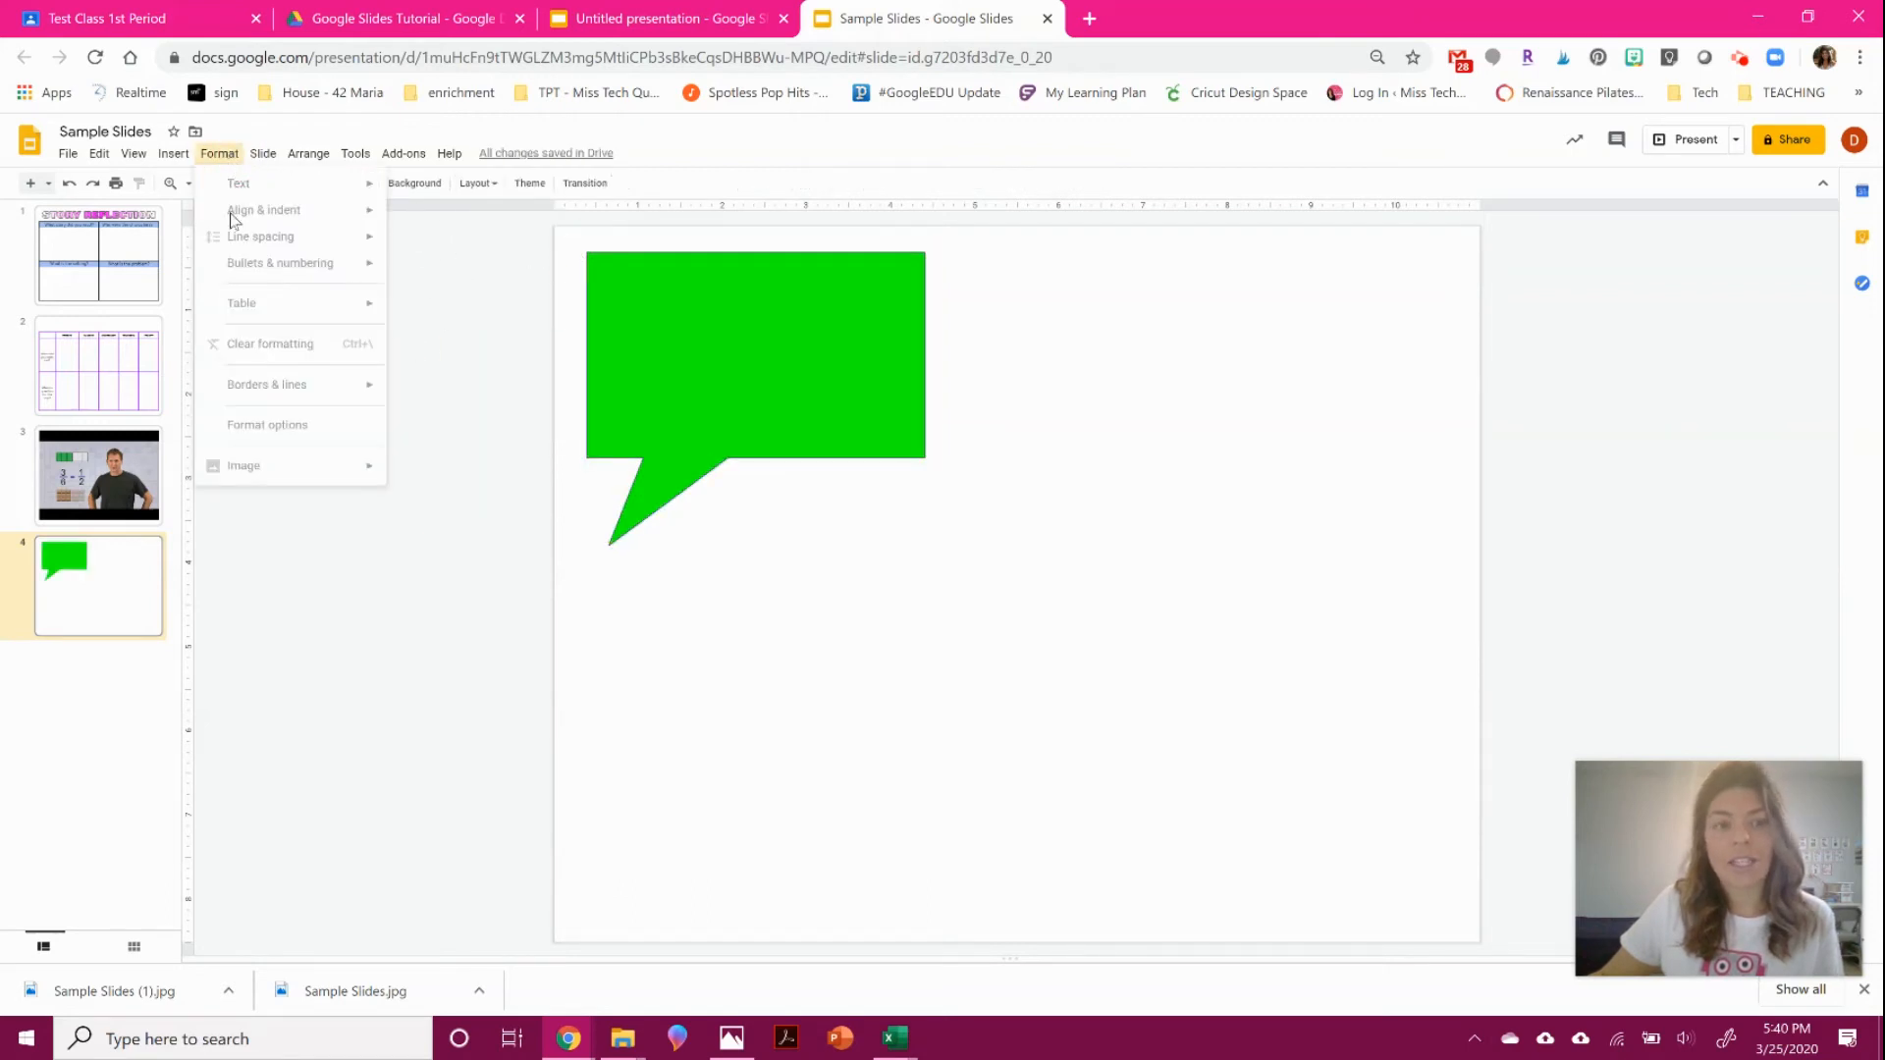
pyautogui.click(173, 153)
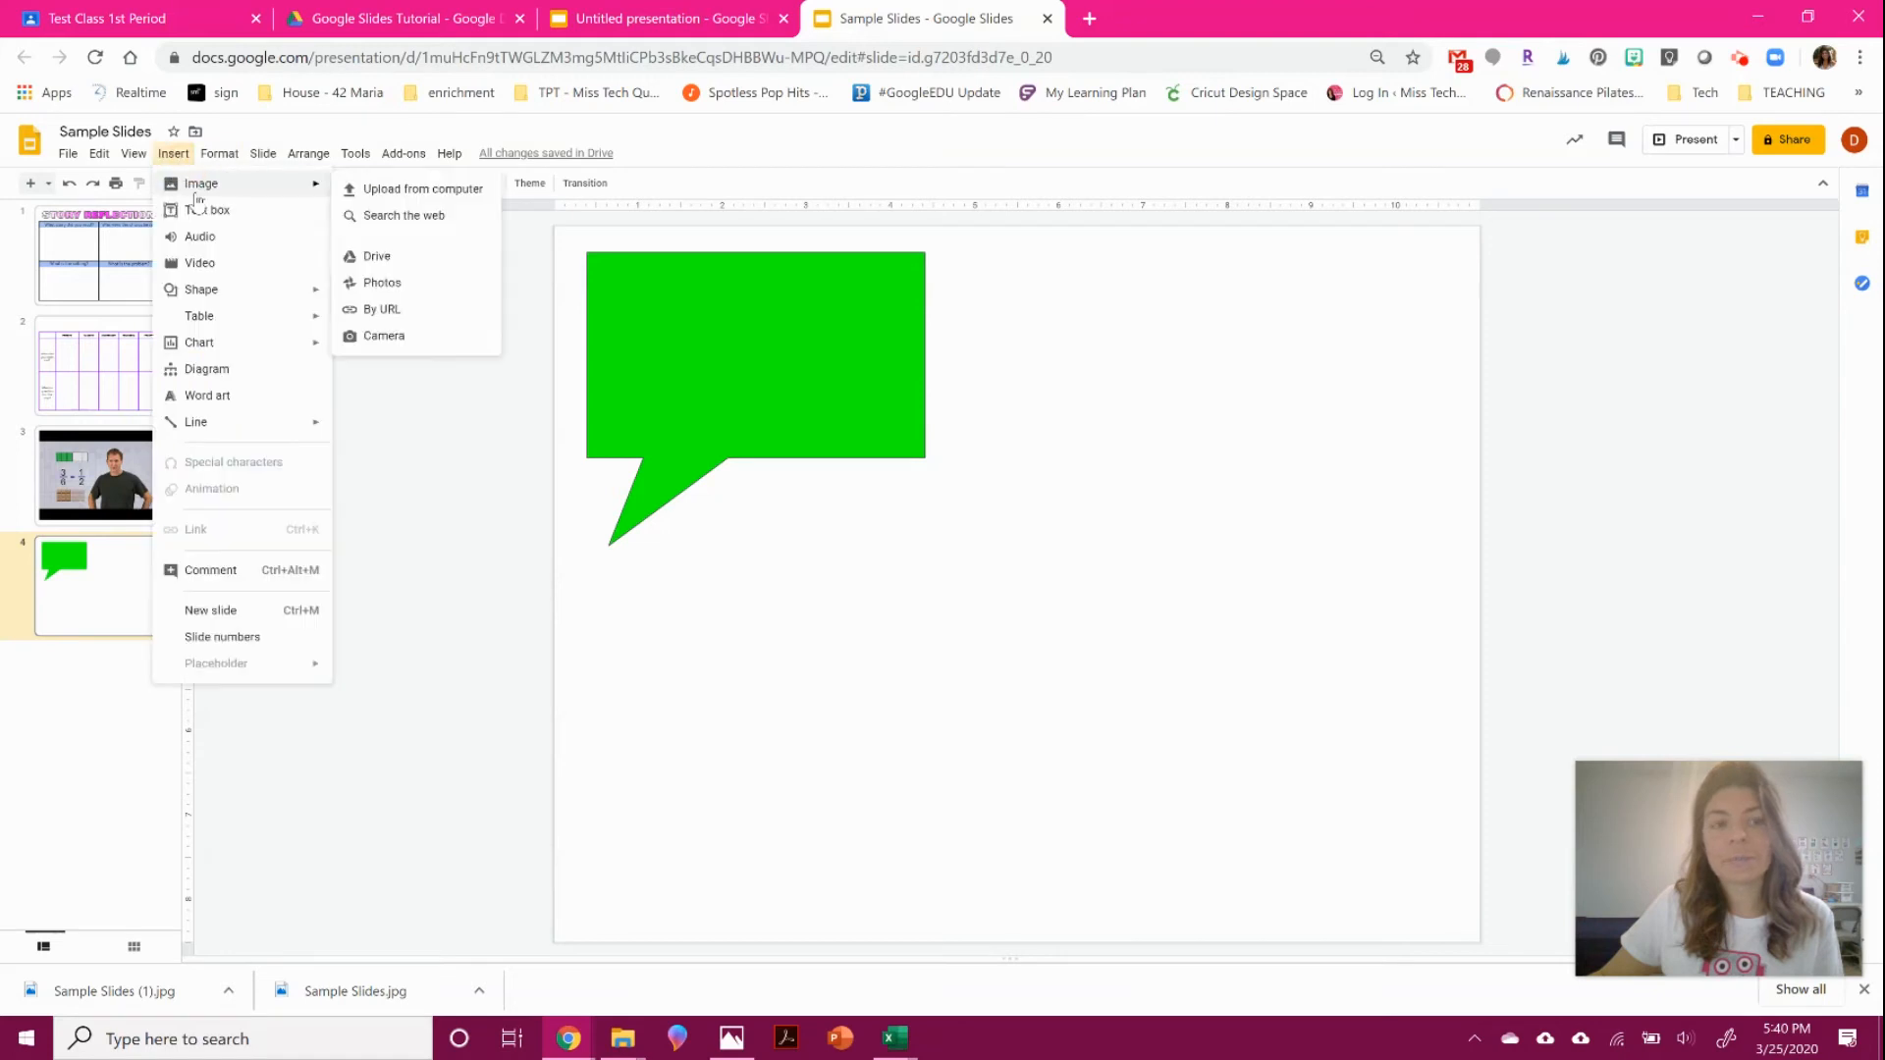
pyautogui.moveTo(246, 289)
pyautogui.moveTo(398, 349)
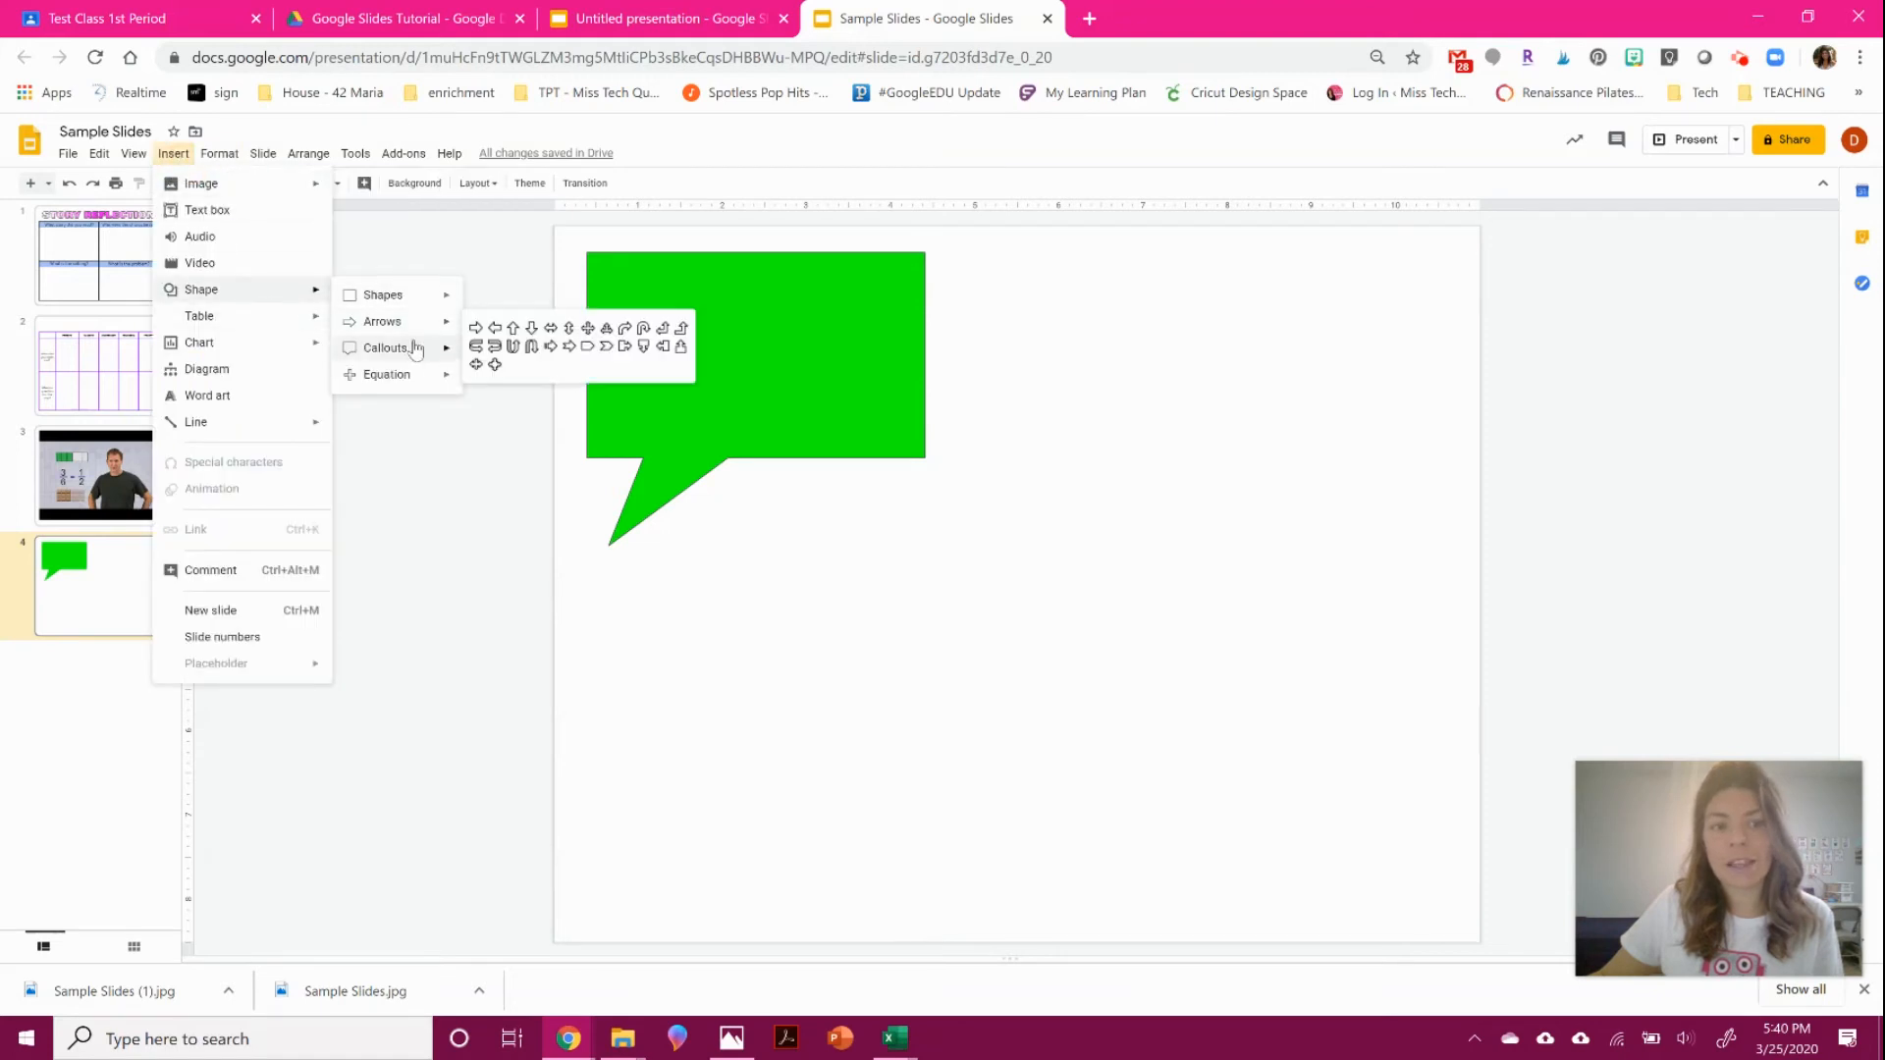
pyautogui.click(514, 404)
pyautogui.moveTo(1069, 404); pyautogui.dragTo(1461, 774)
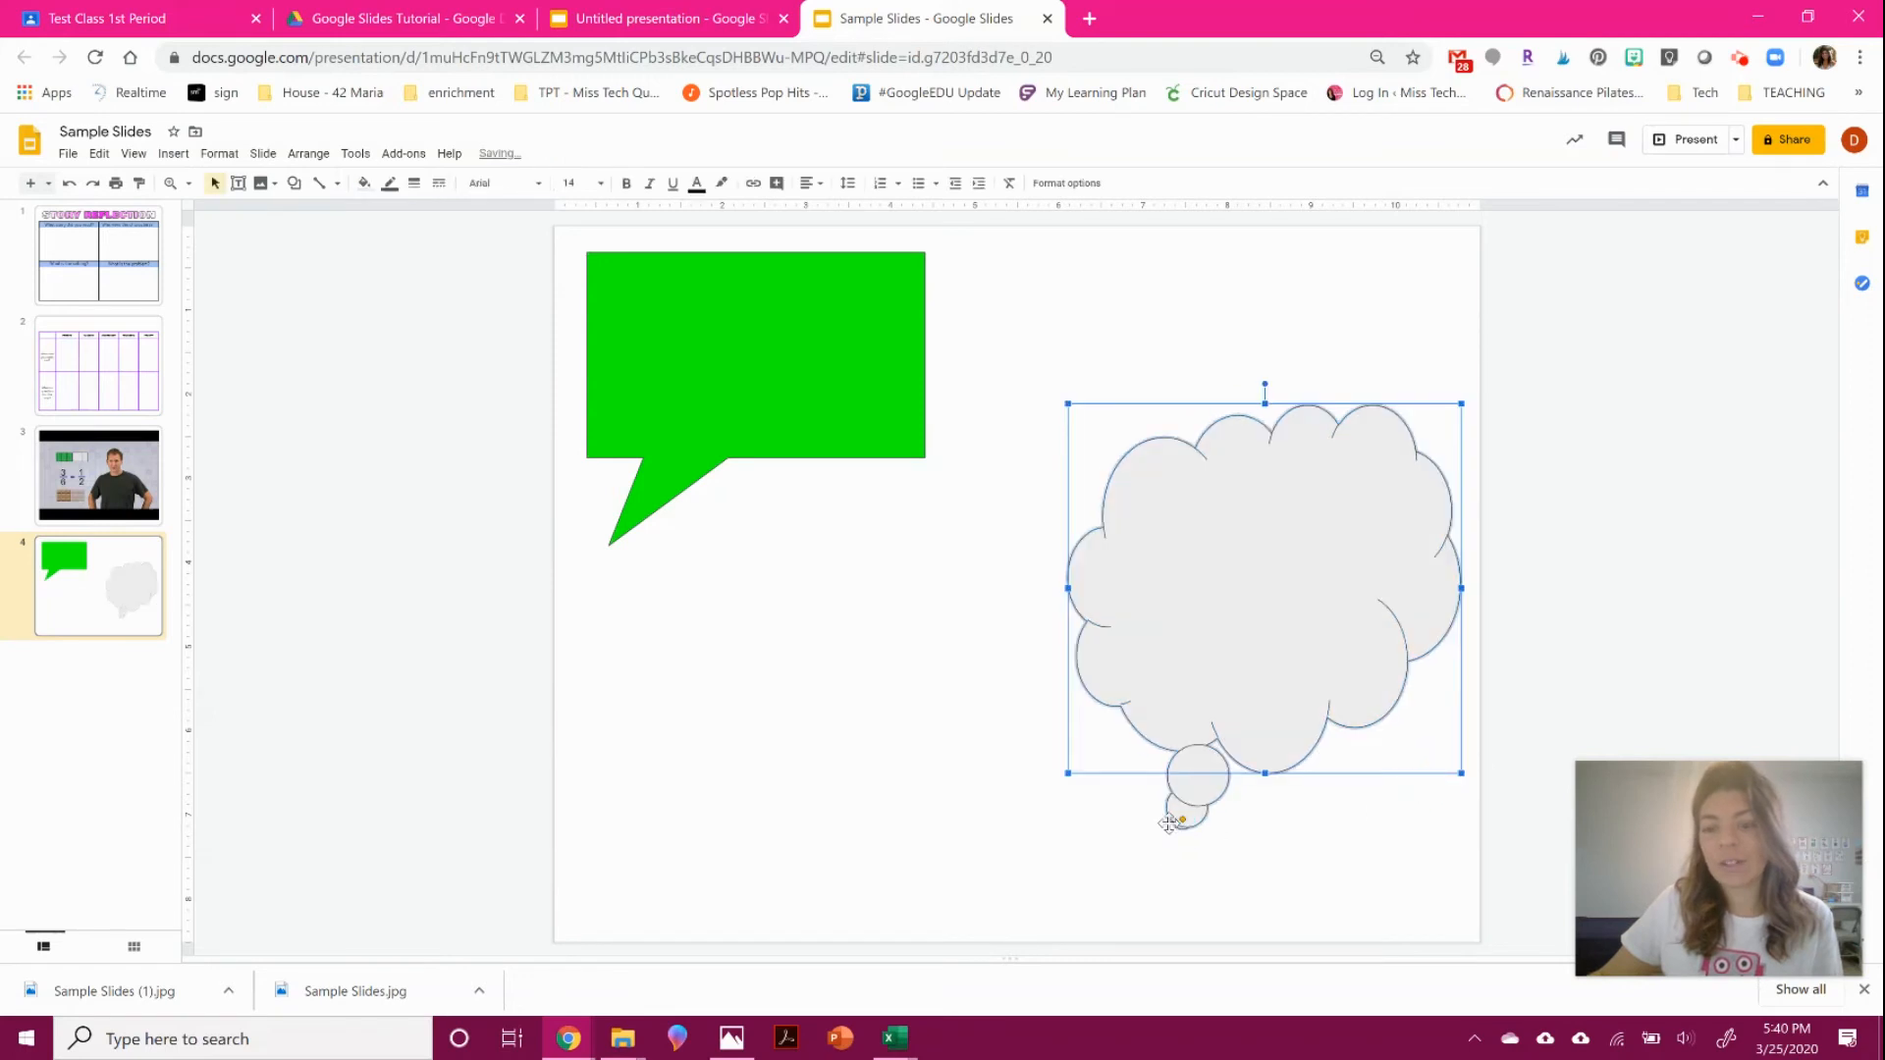
pyautogui.moveTo(1182, 817); pyautogui.dragTo(930, 782)
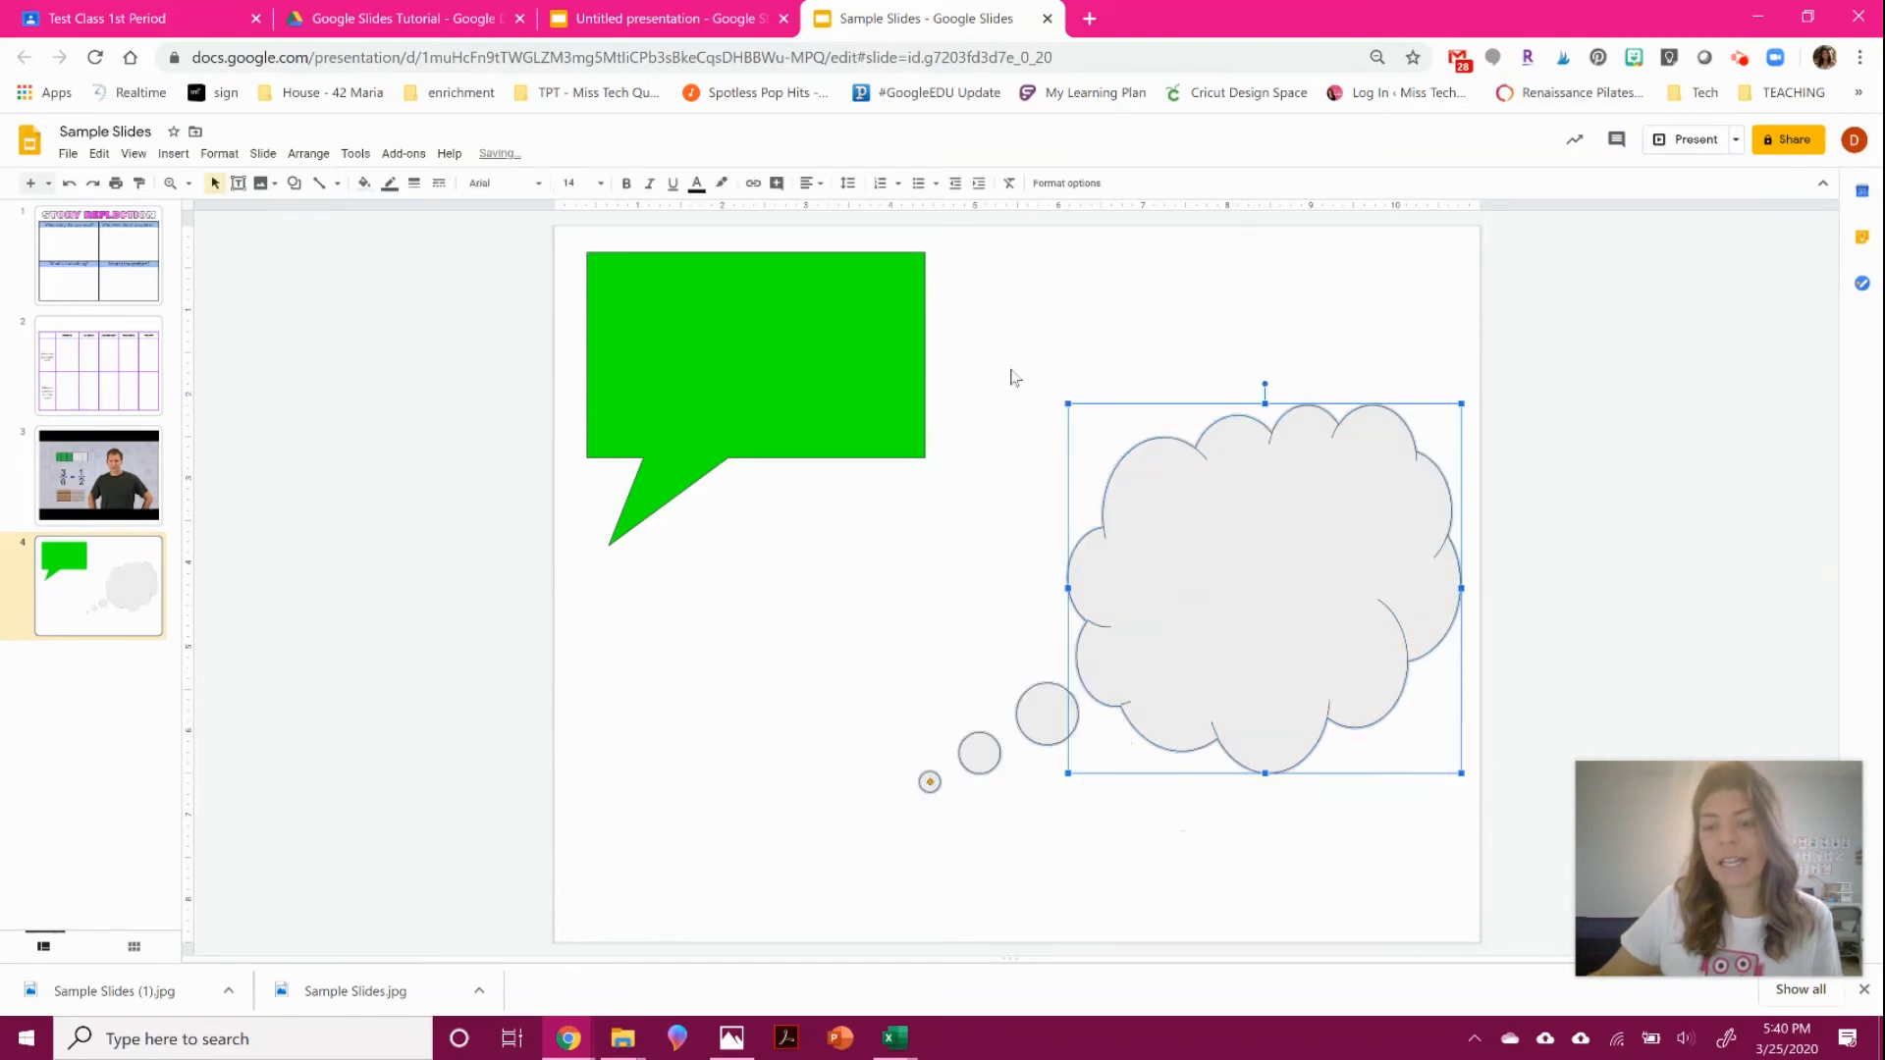
# Fill the cloud callout with solid cyan and thicken its outline.
pyautogui.click(365, 185)
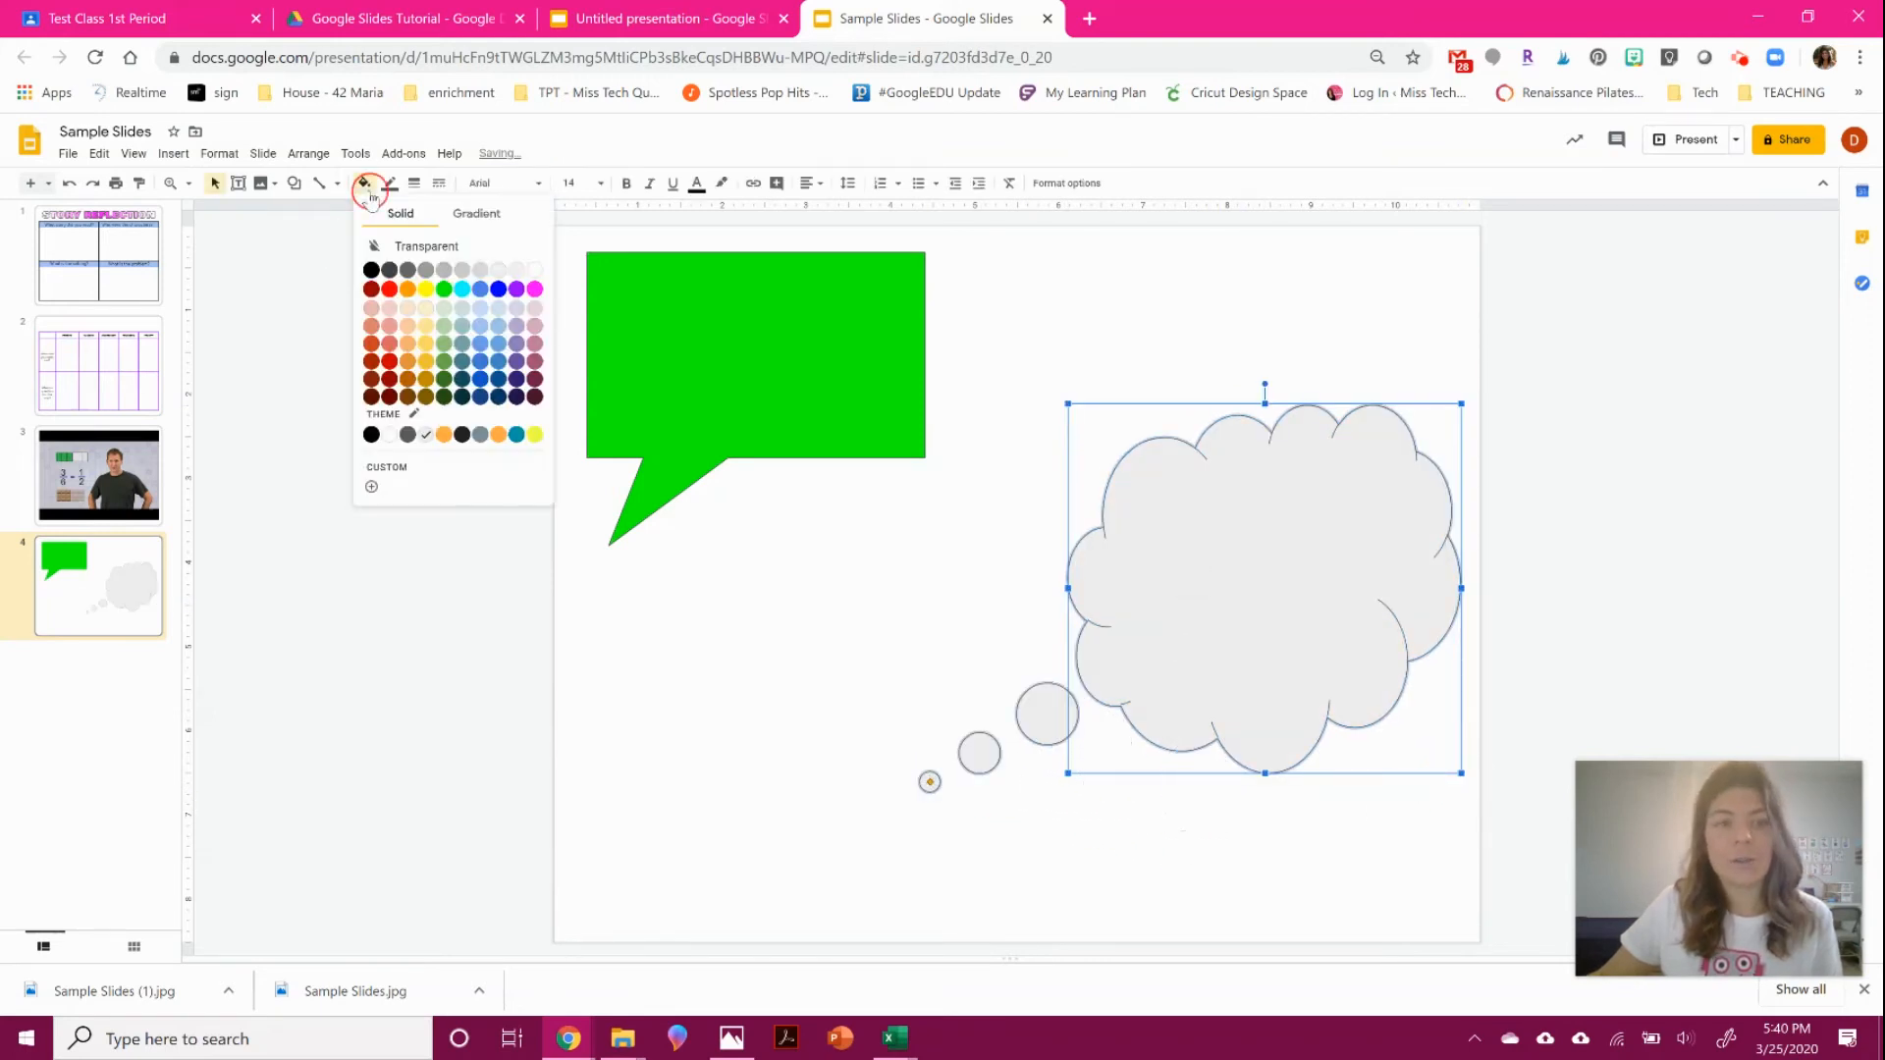
pyautogui.click(461, 289)
pyautogui.click(413, 186)
pyautogui.click(447, 267)
# Thicken the green speech bubble's outline and move the cloud callout about 1.3 inches down toward the slide's lower edge.
pyautogui.click(602, 327)
pyautogui.click(414, 184)
pyautogui.click(435, 266)
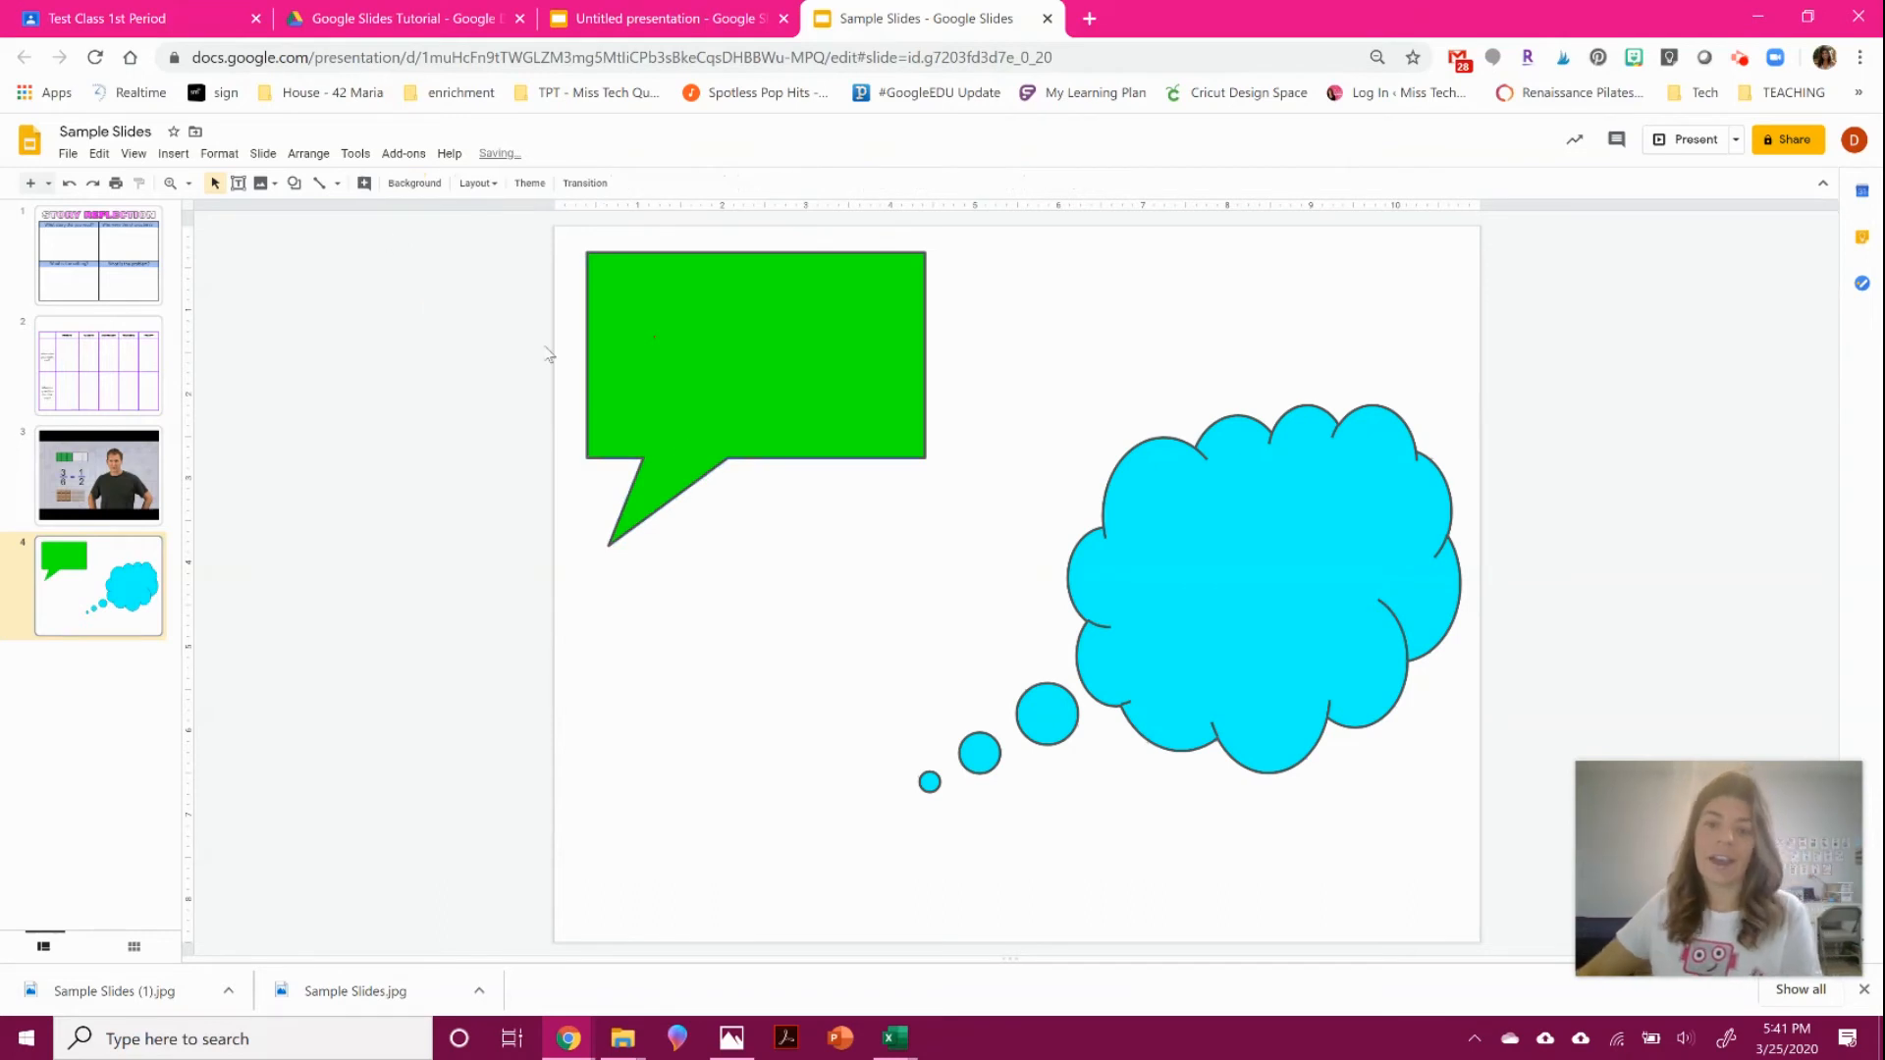
pyautogui.moveTo(1328, 544); pyautogui.dragTo(1325, 631)
pyautogui.click(575, 535)
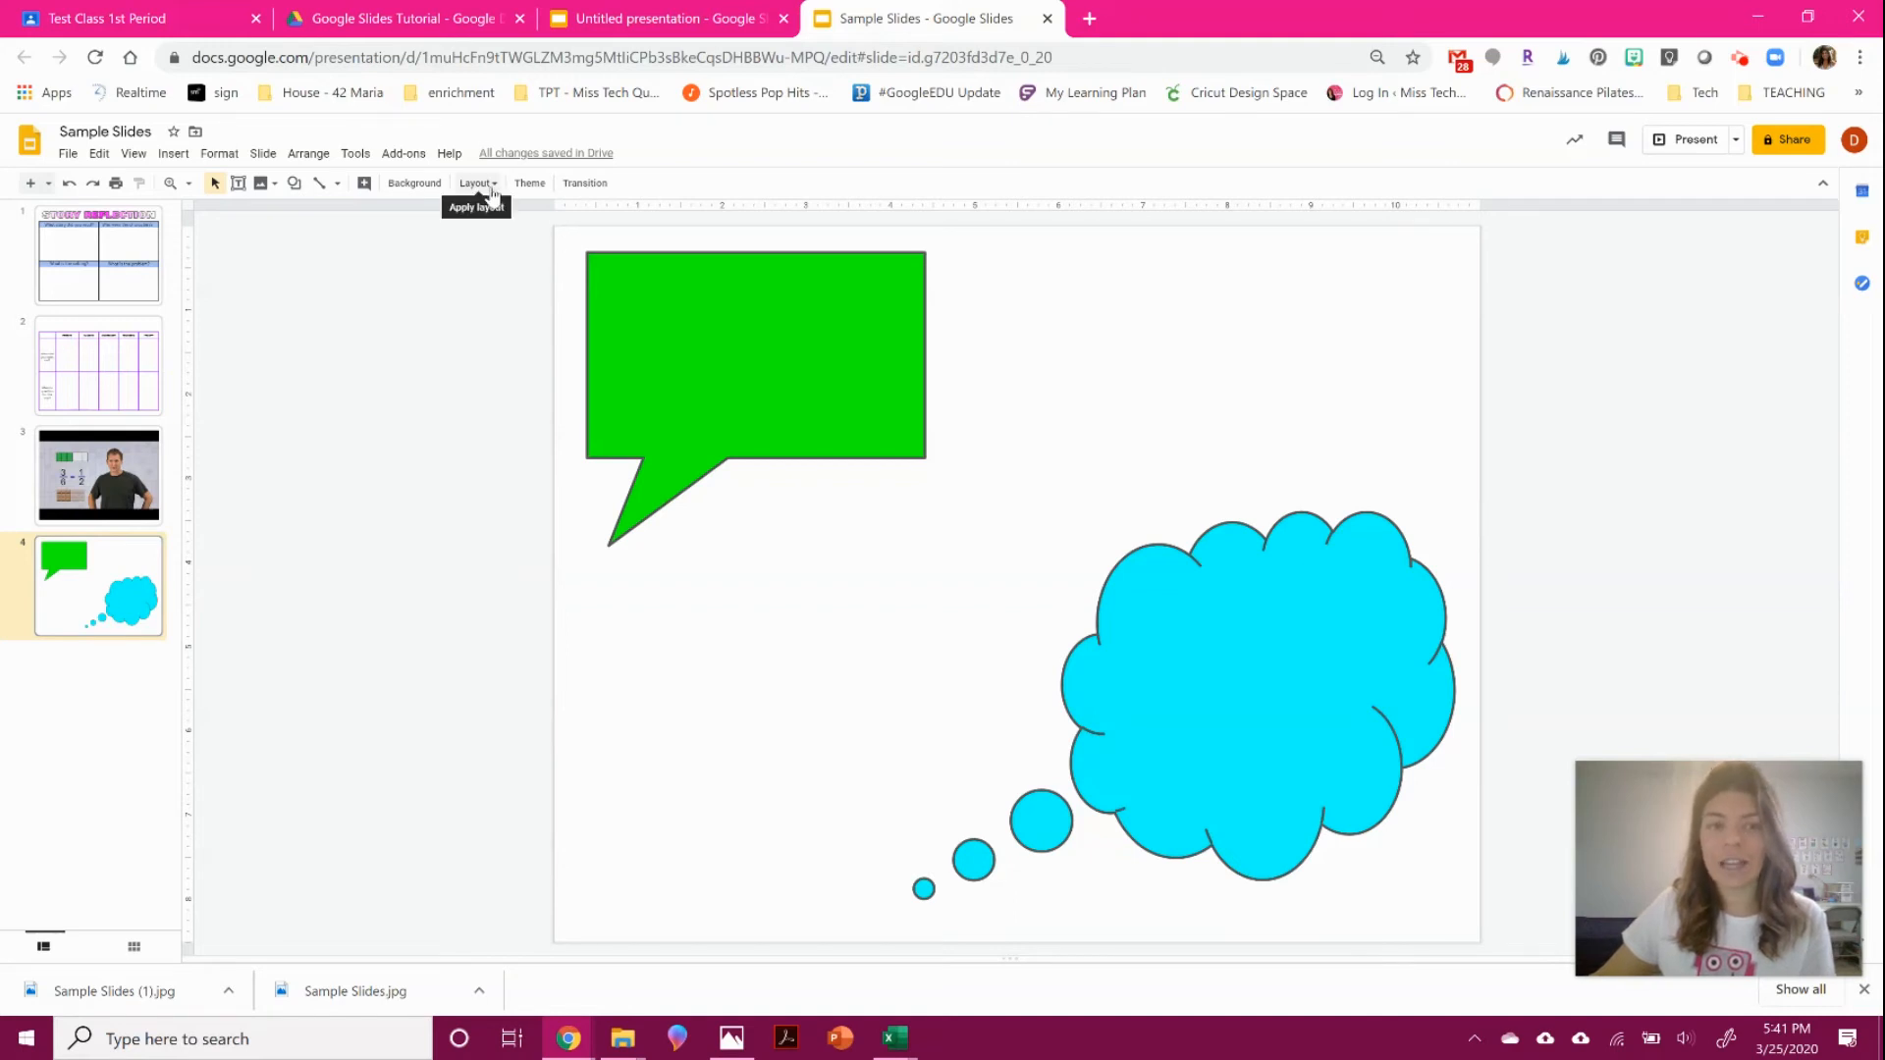
# Check which file formats the presentation can be downloaded in, without downloading it.
pyautogui.click(67, 157)
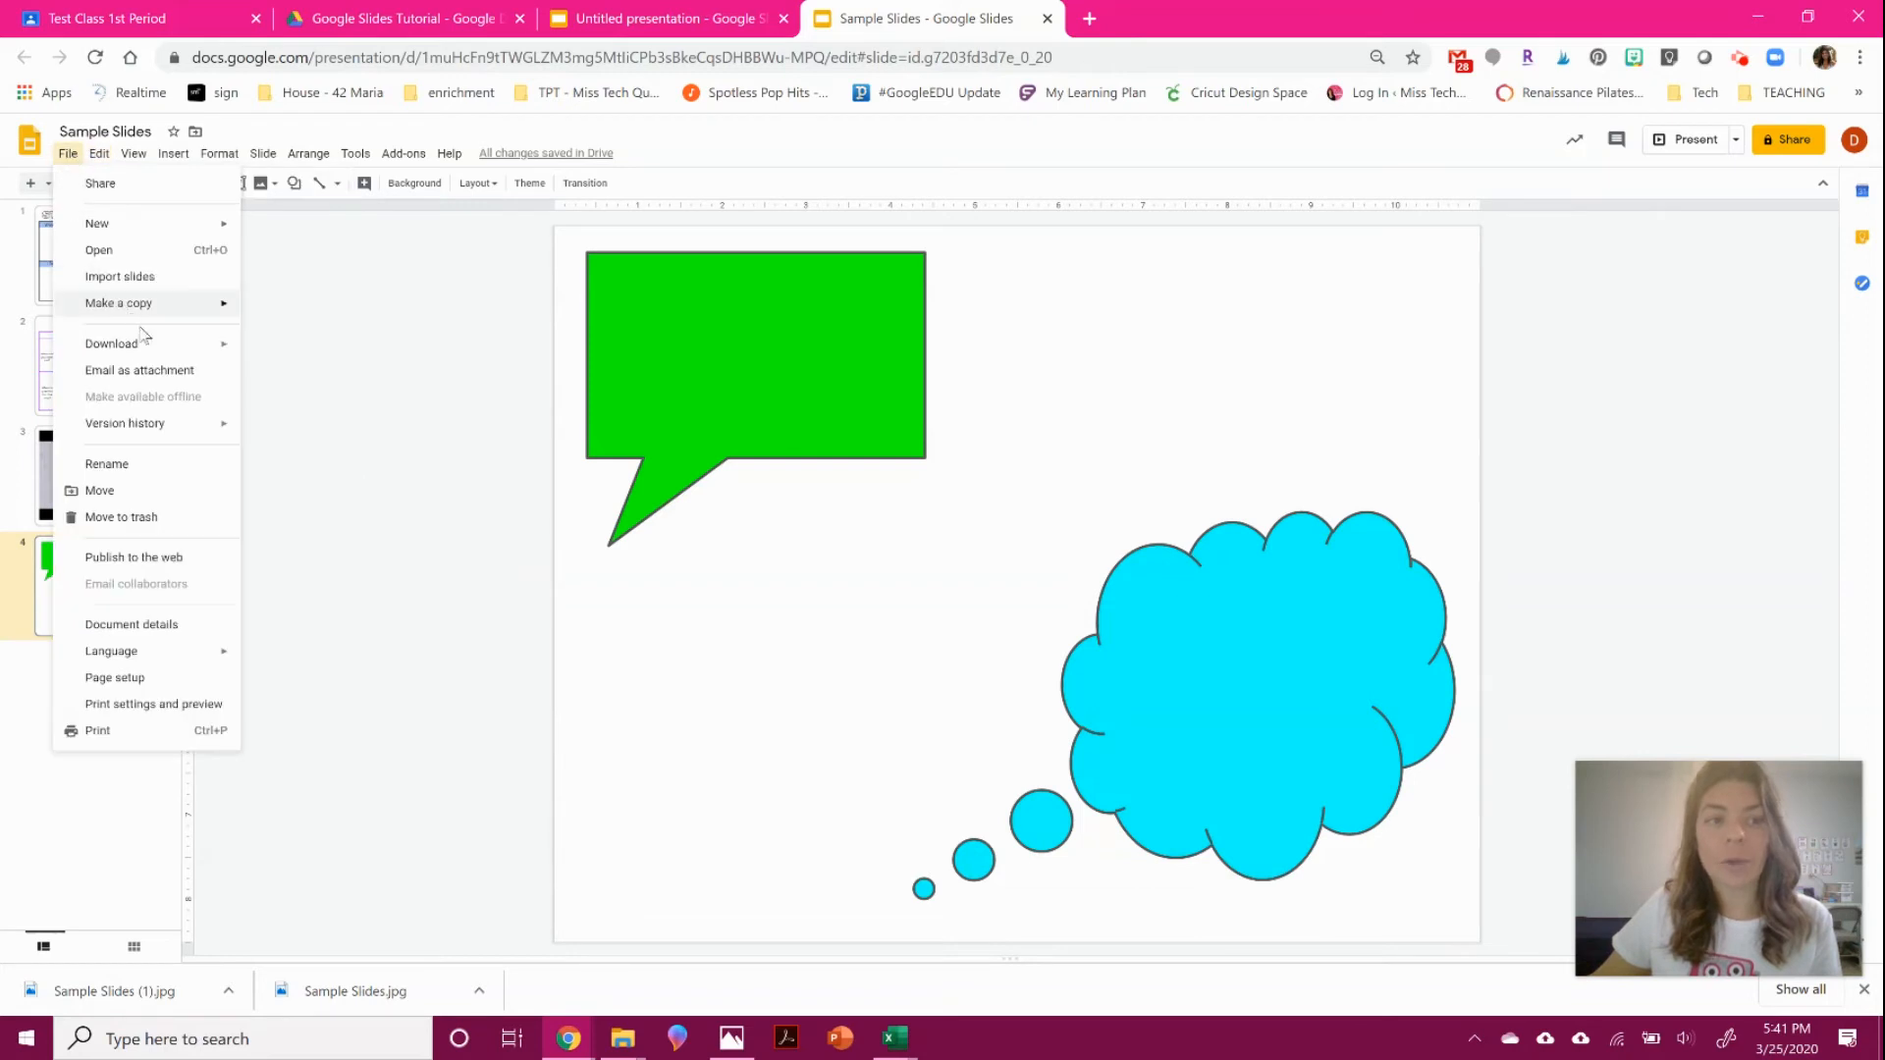
pyautogui.moveTo(147, 346)
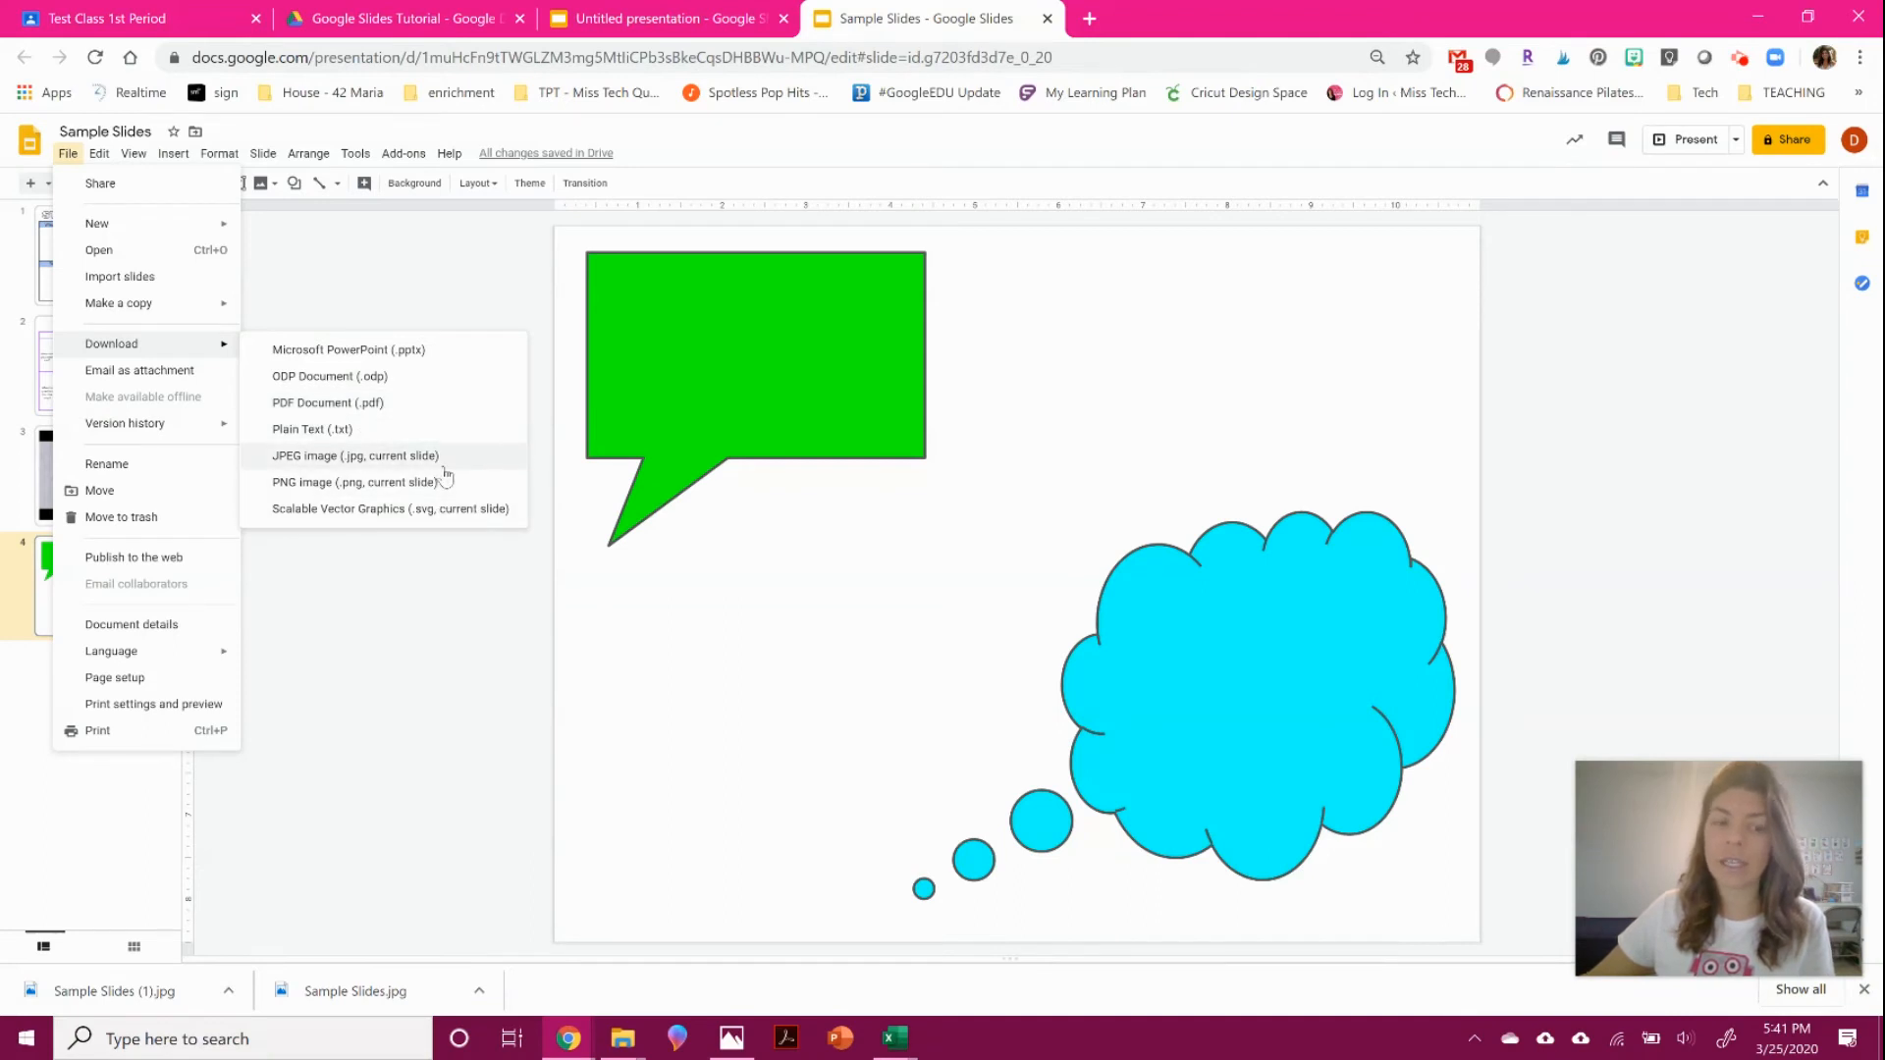
pyautogui.click(406, 274)
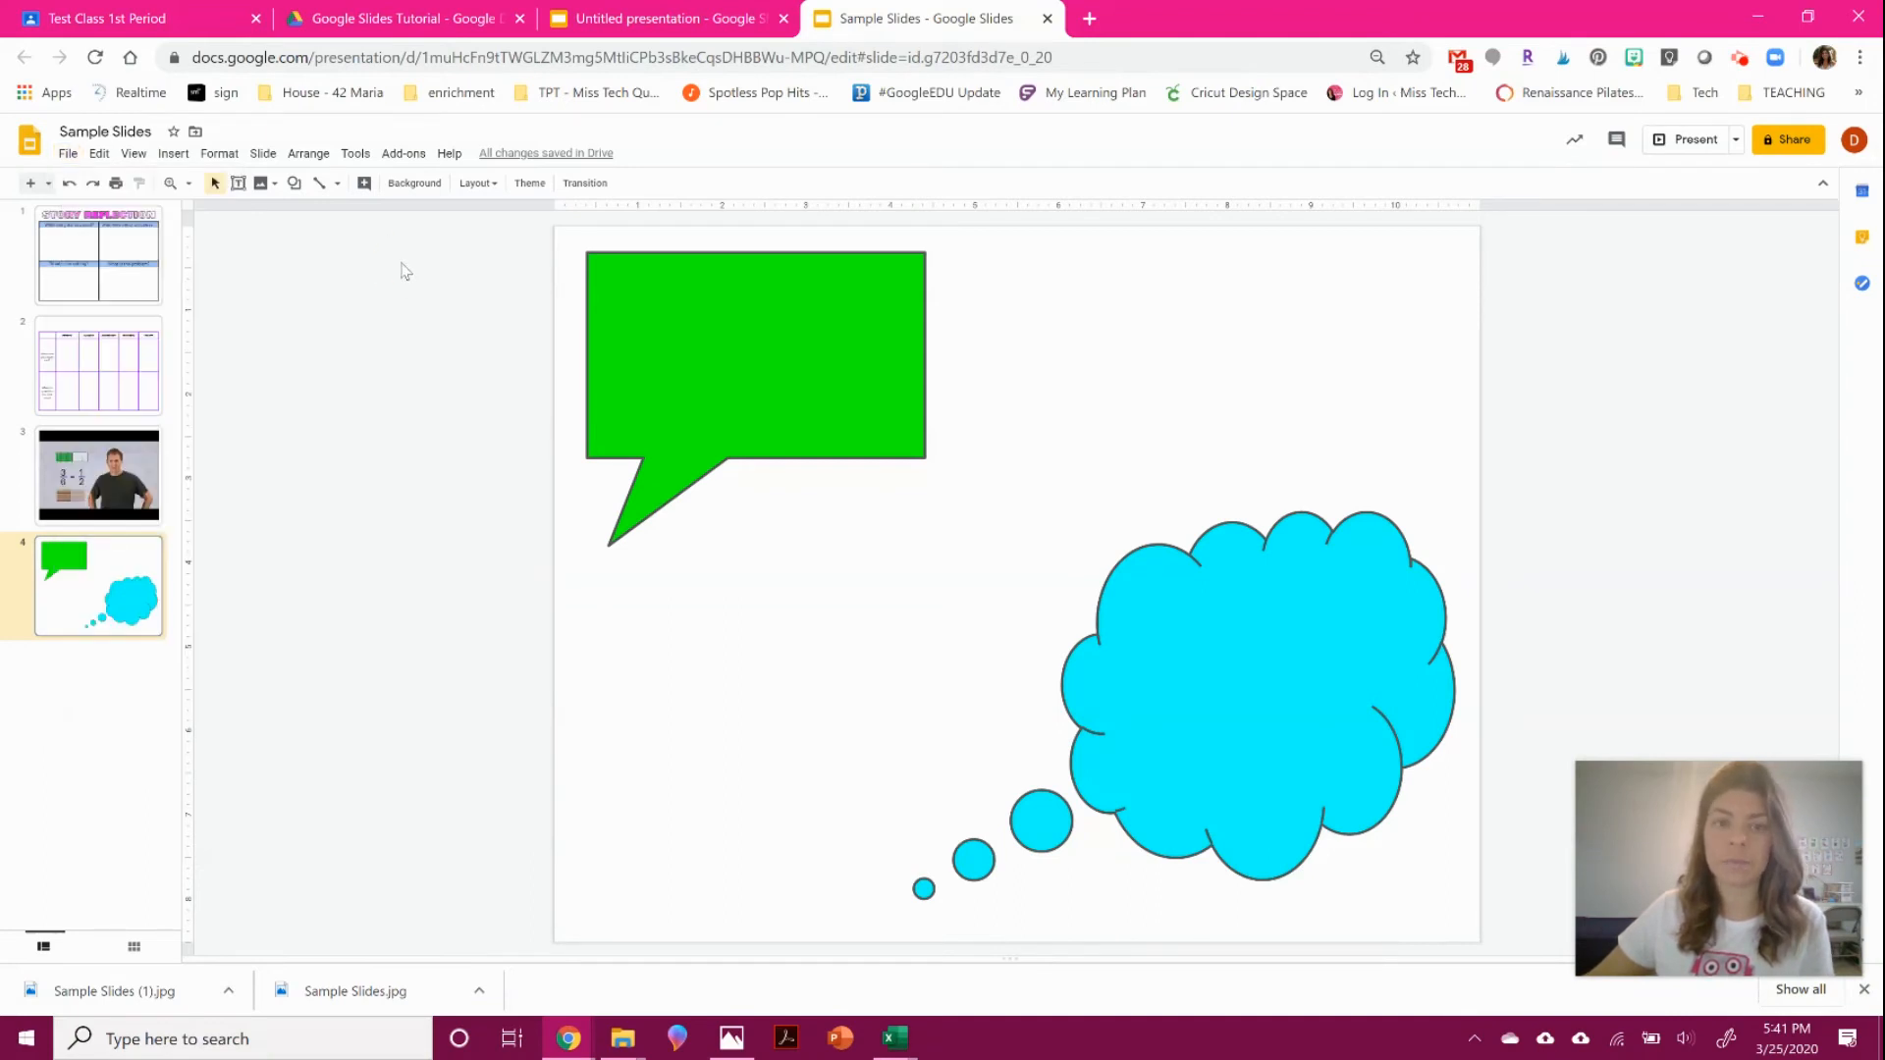
pyautogui.moveTo(1633, 797)
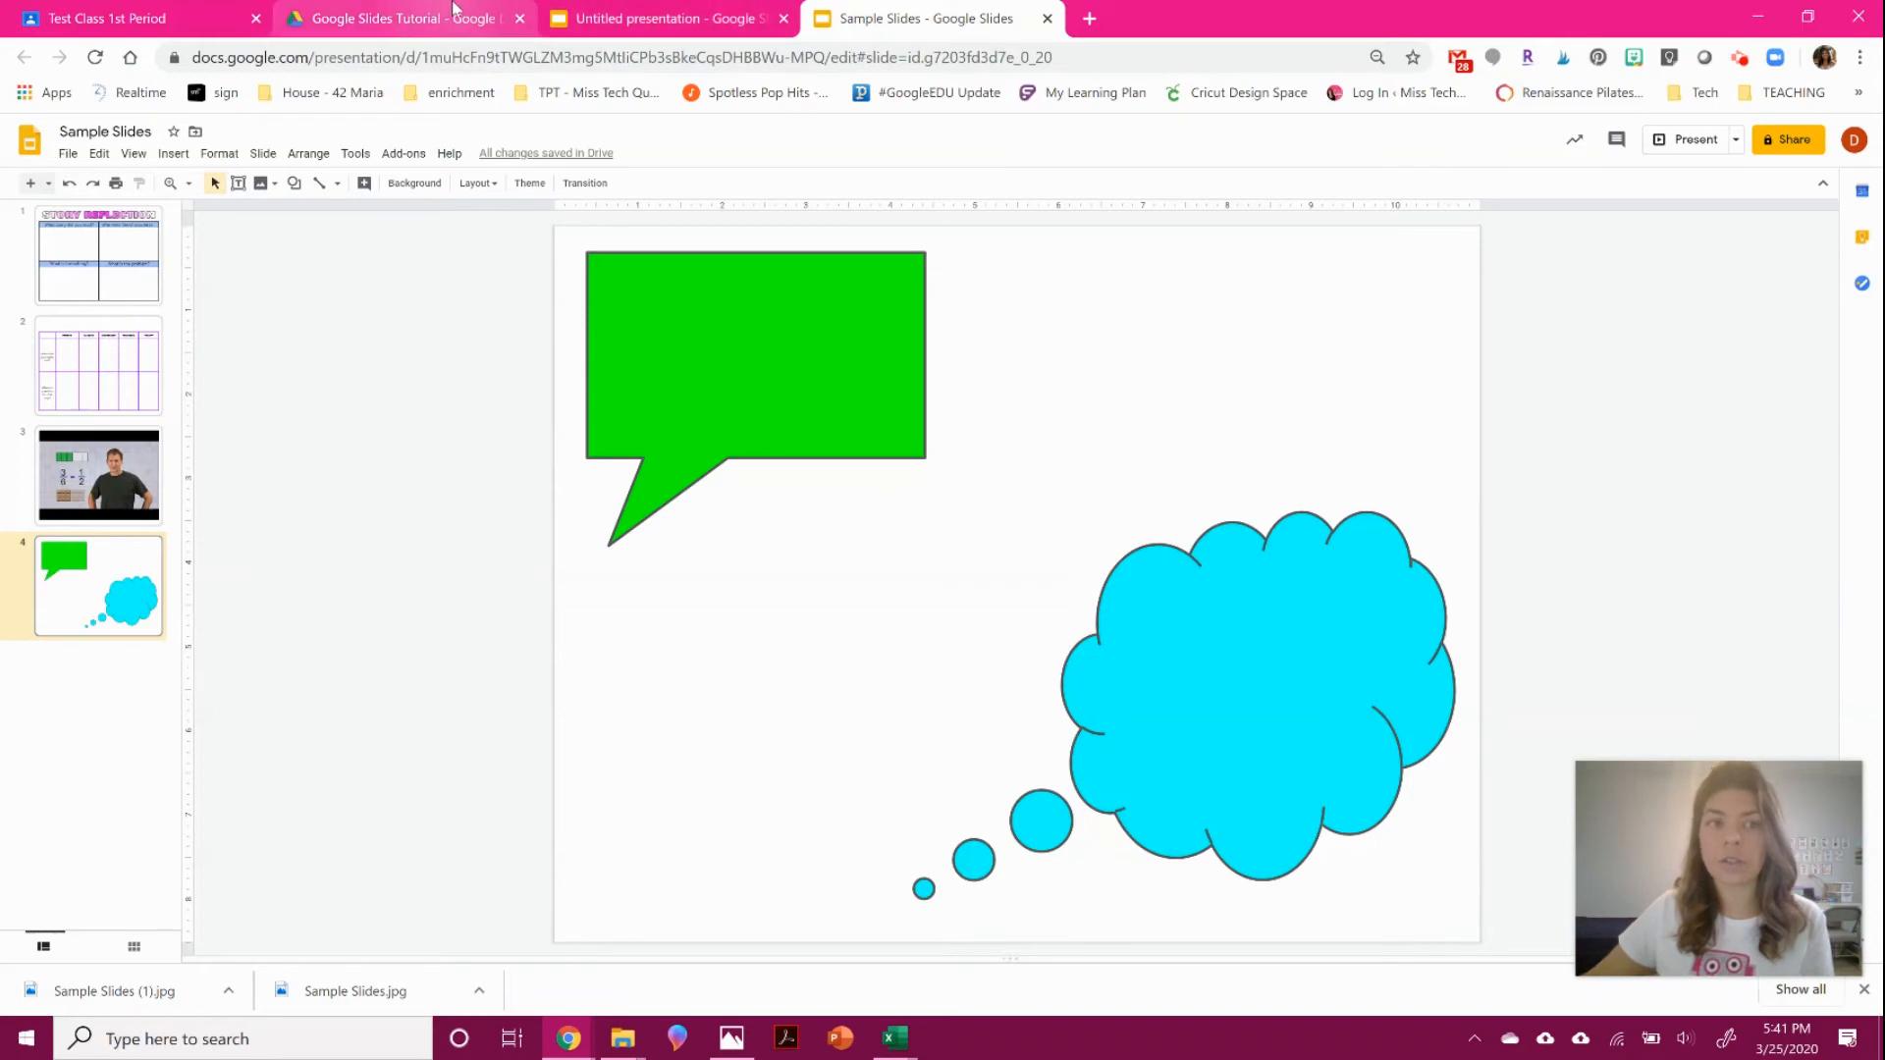
# Switch to Google Classroom and start a new assignment in the Test Class classwork.
pyautogui.click(212, 10)
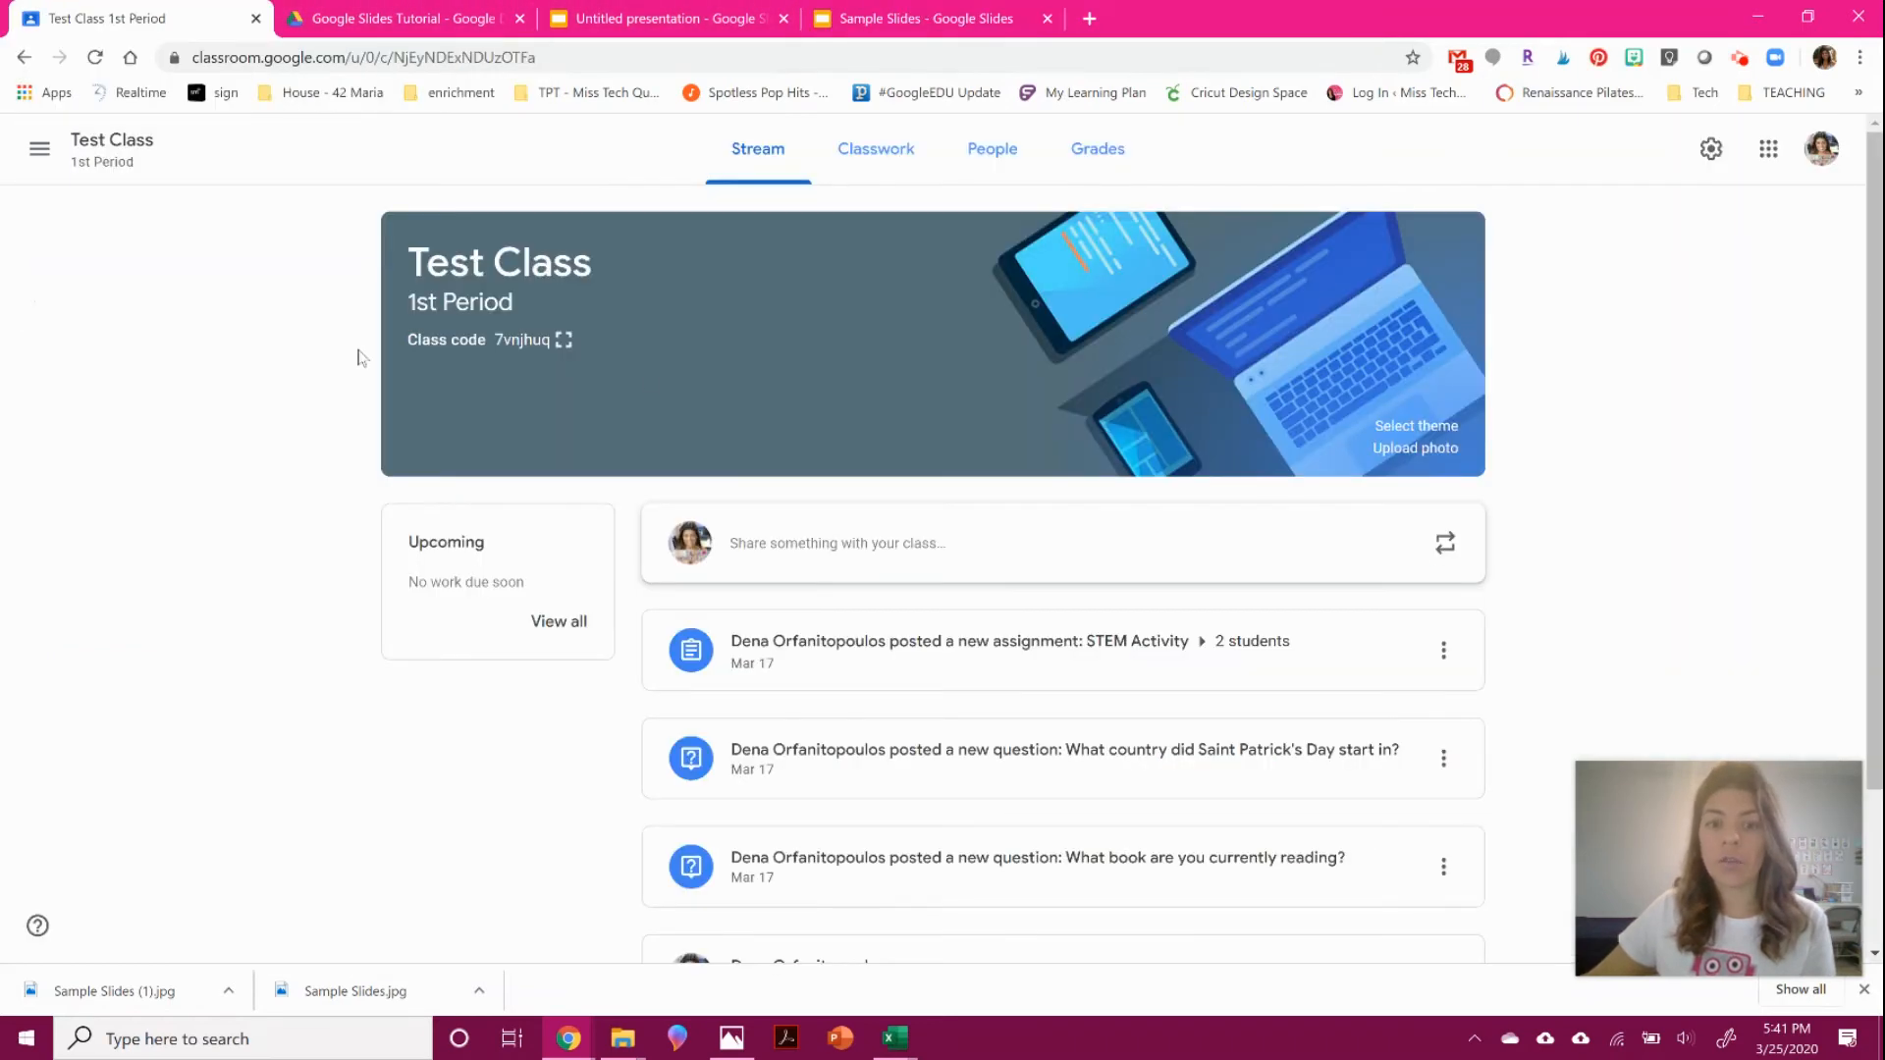
pyautogui.click(871, 150)
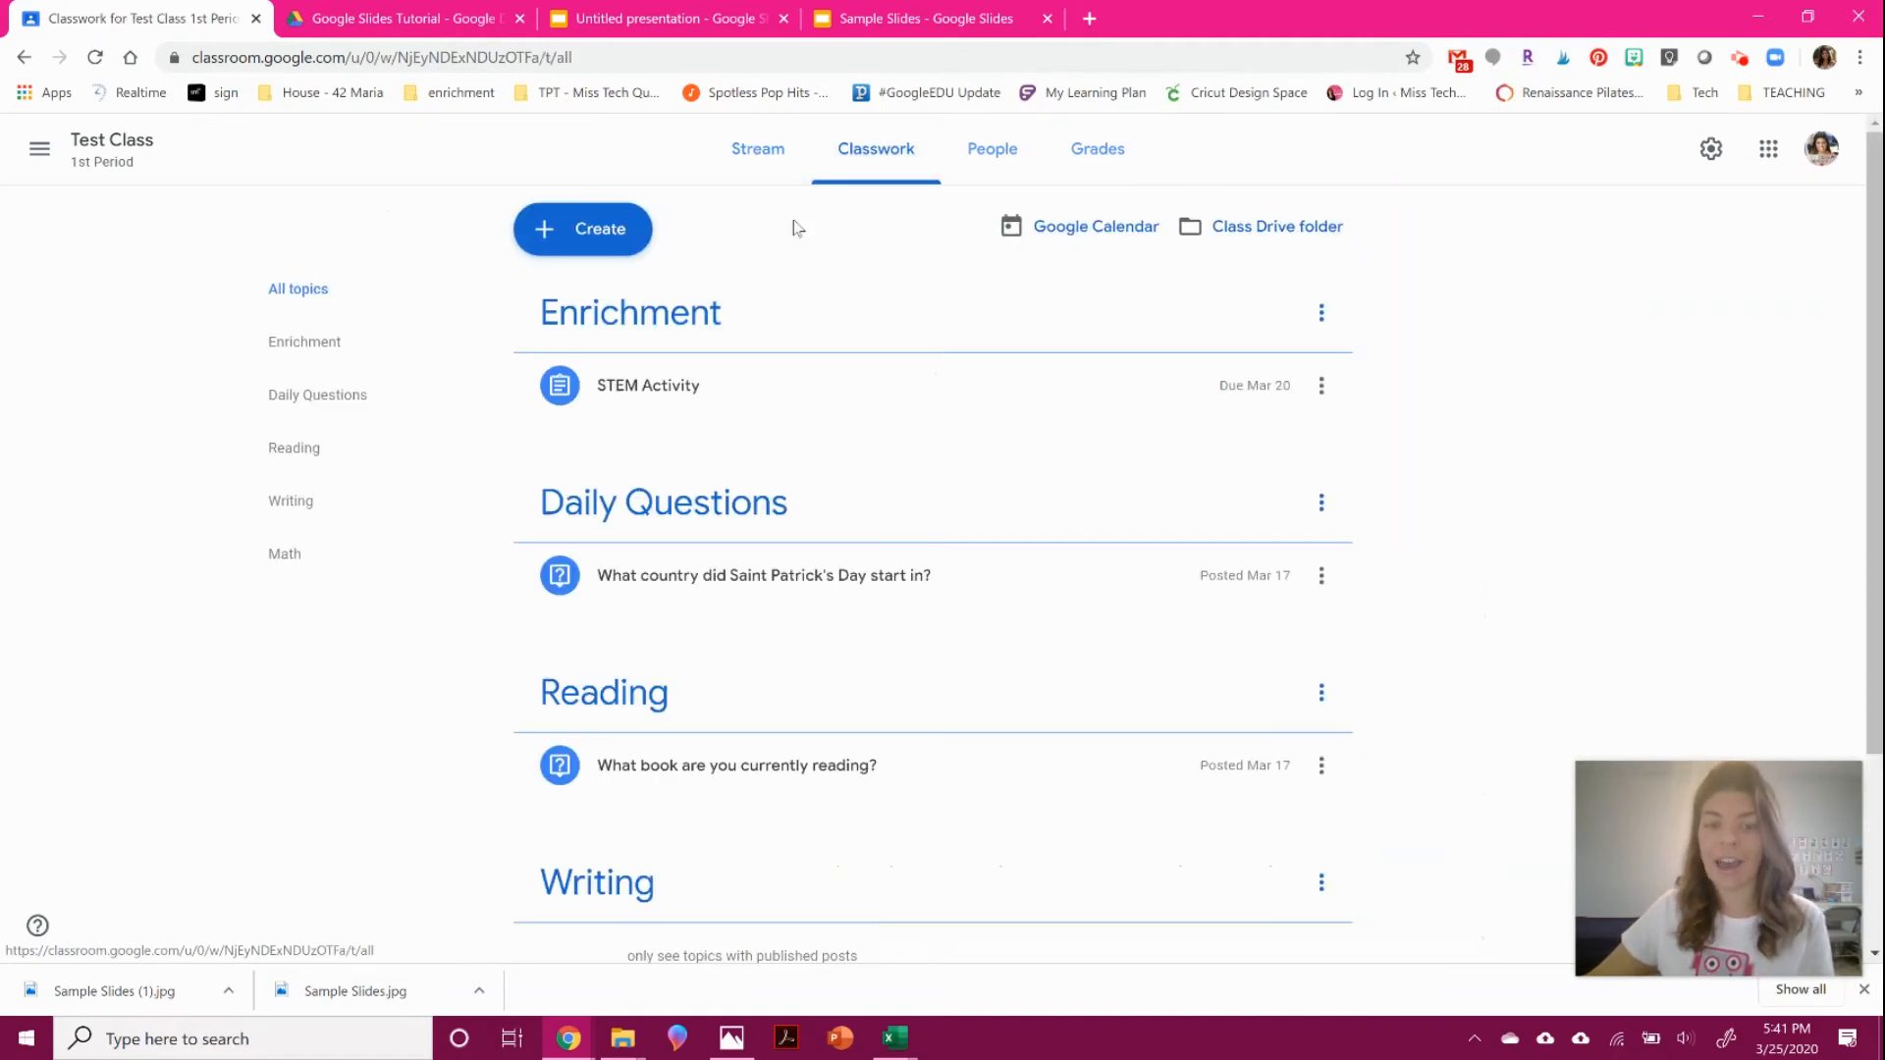
pyautogui.click(620, 231)
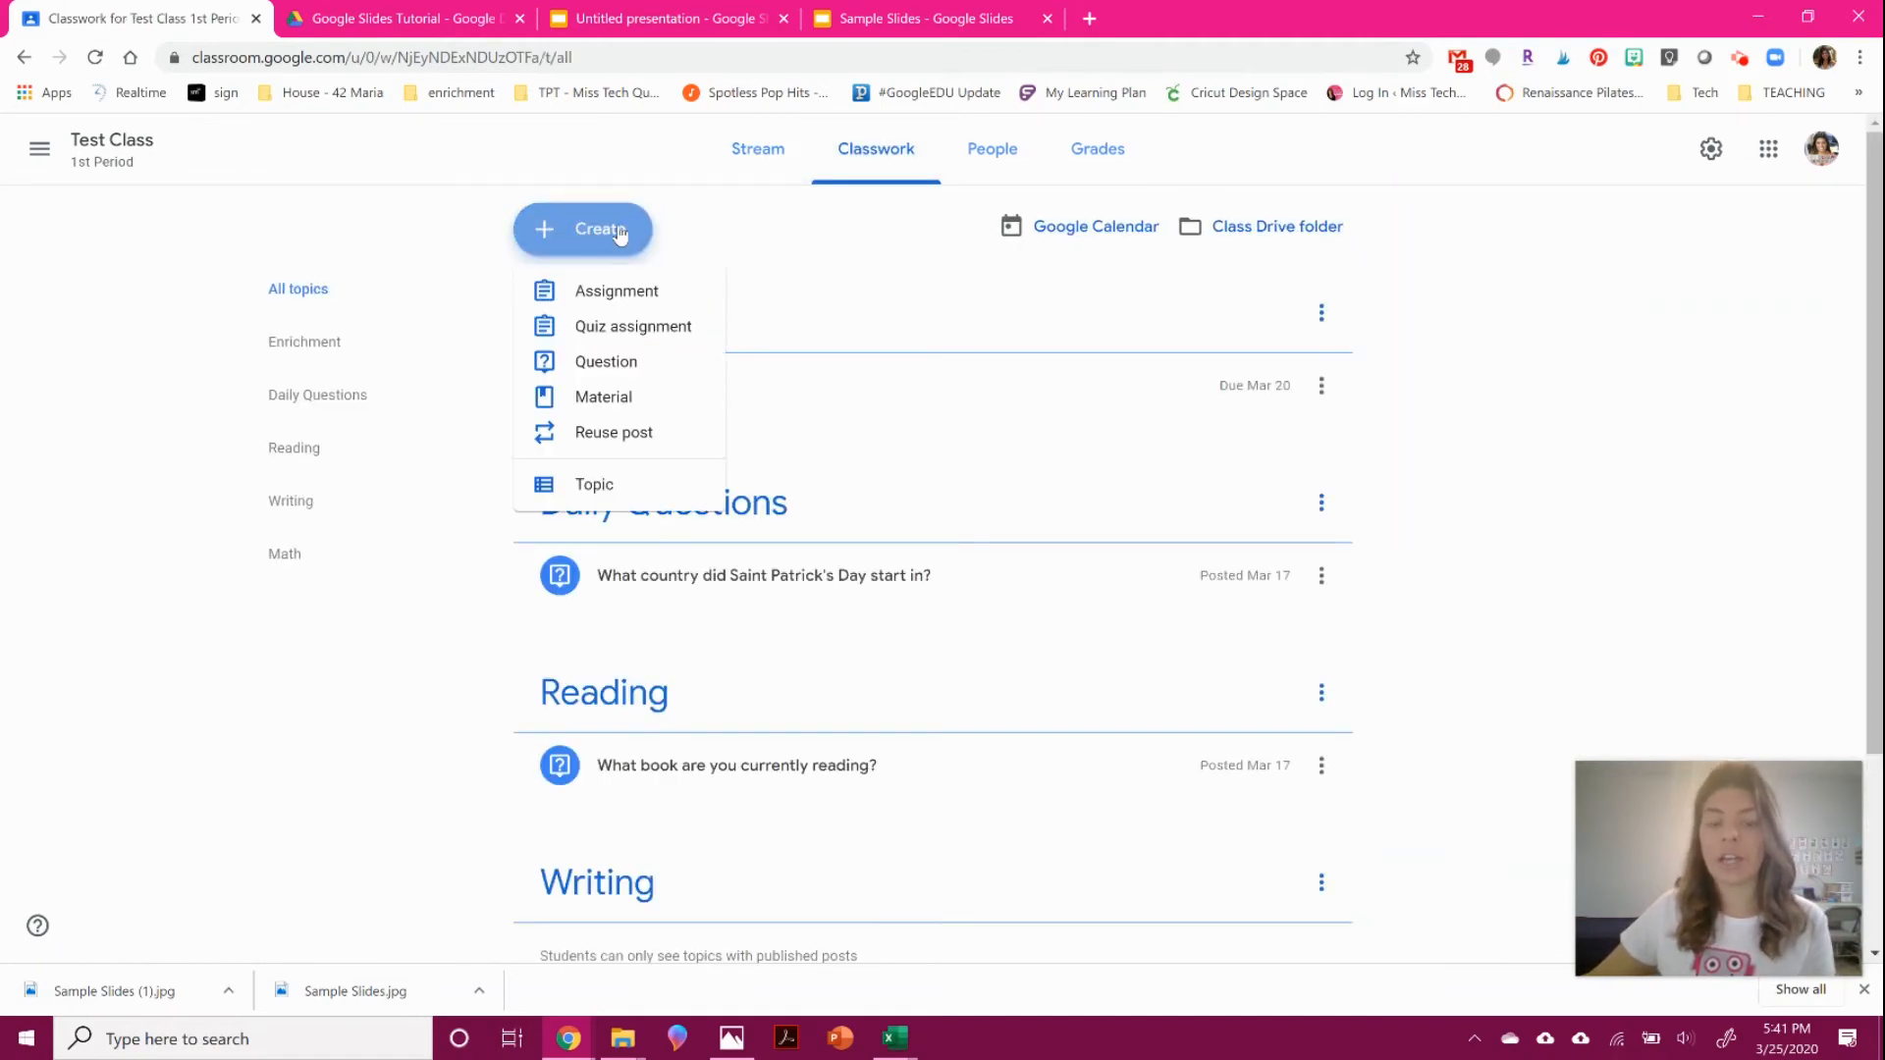
pyautogui.click(635, 299)
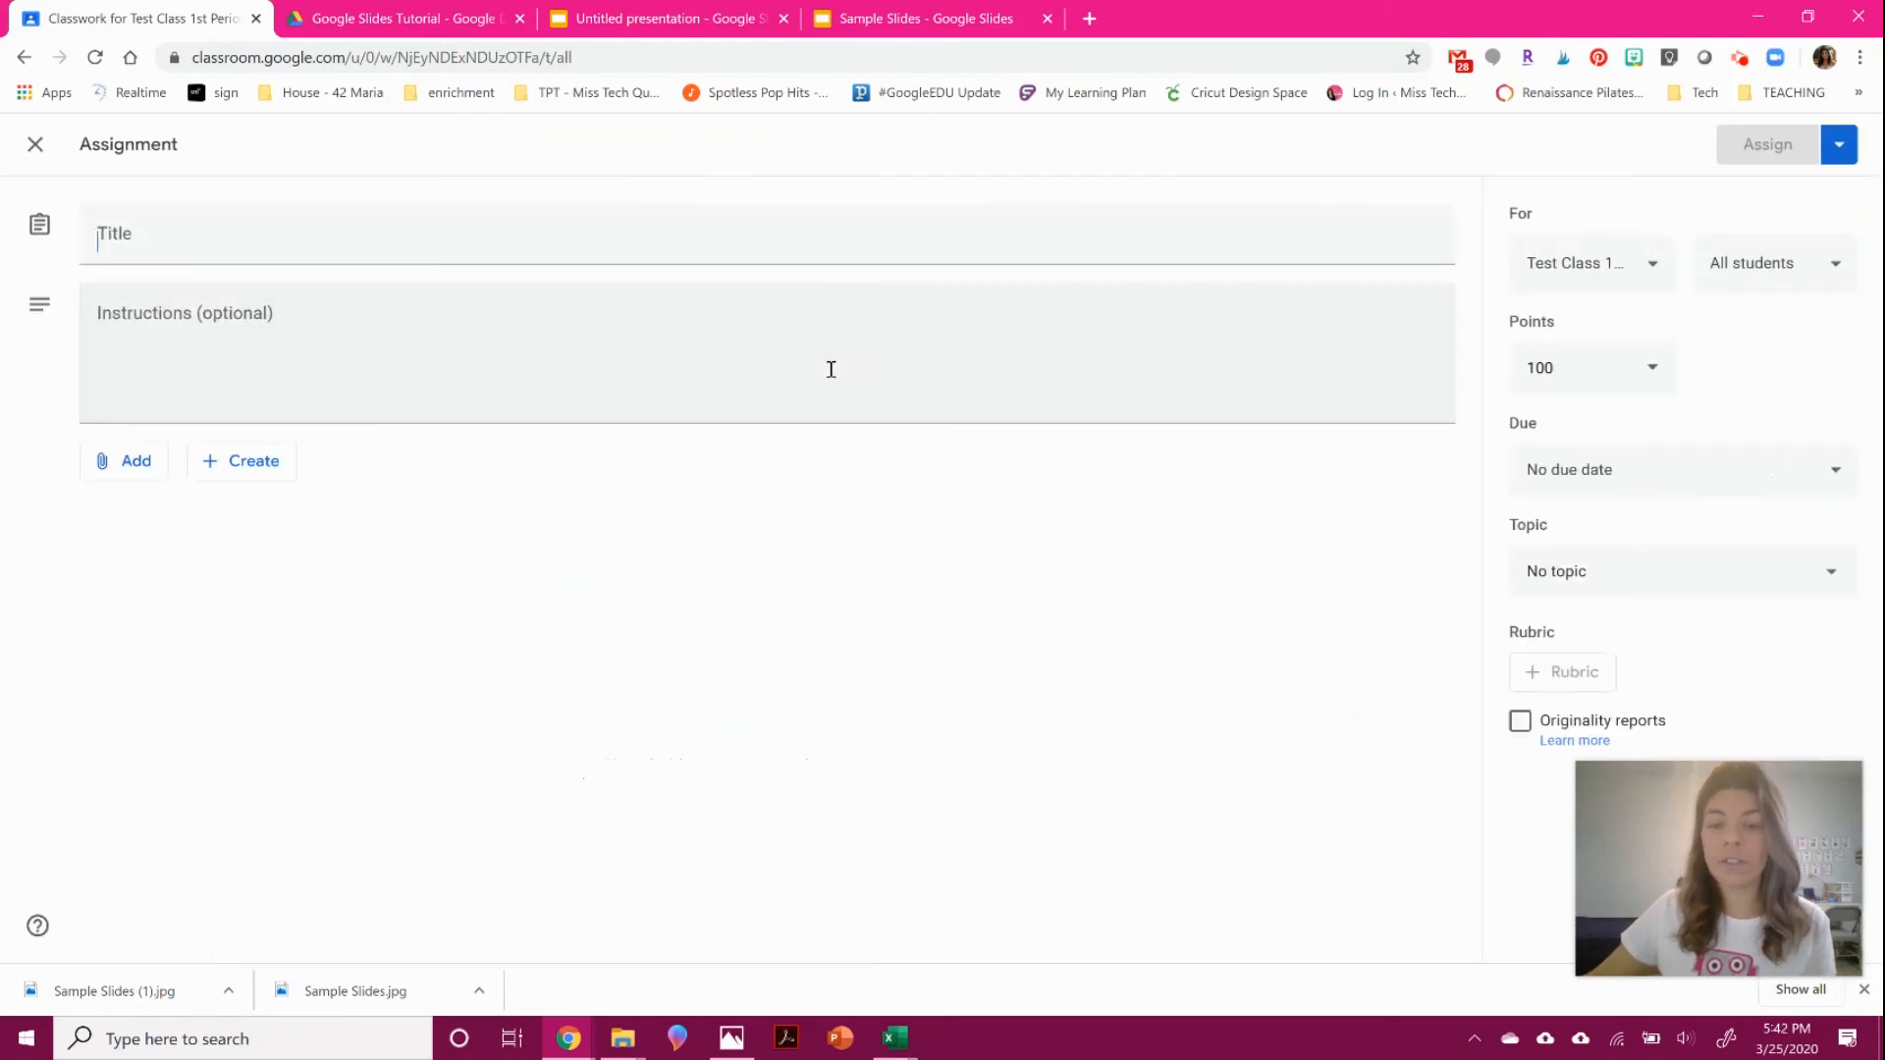
# Title the new assignment "Sample Lesson" and leave its instructions blank.
pyautogui.click(410, 351)
pyautogui.click(216, 257)
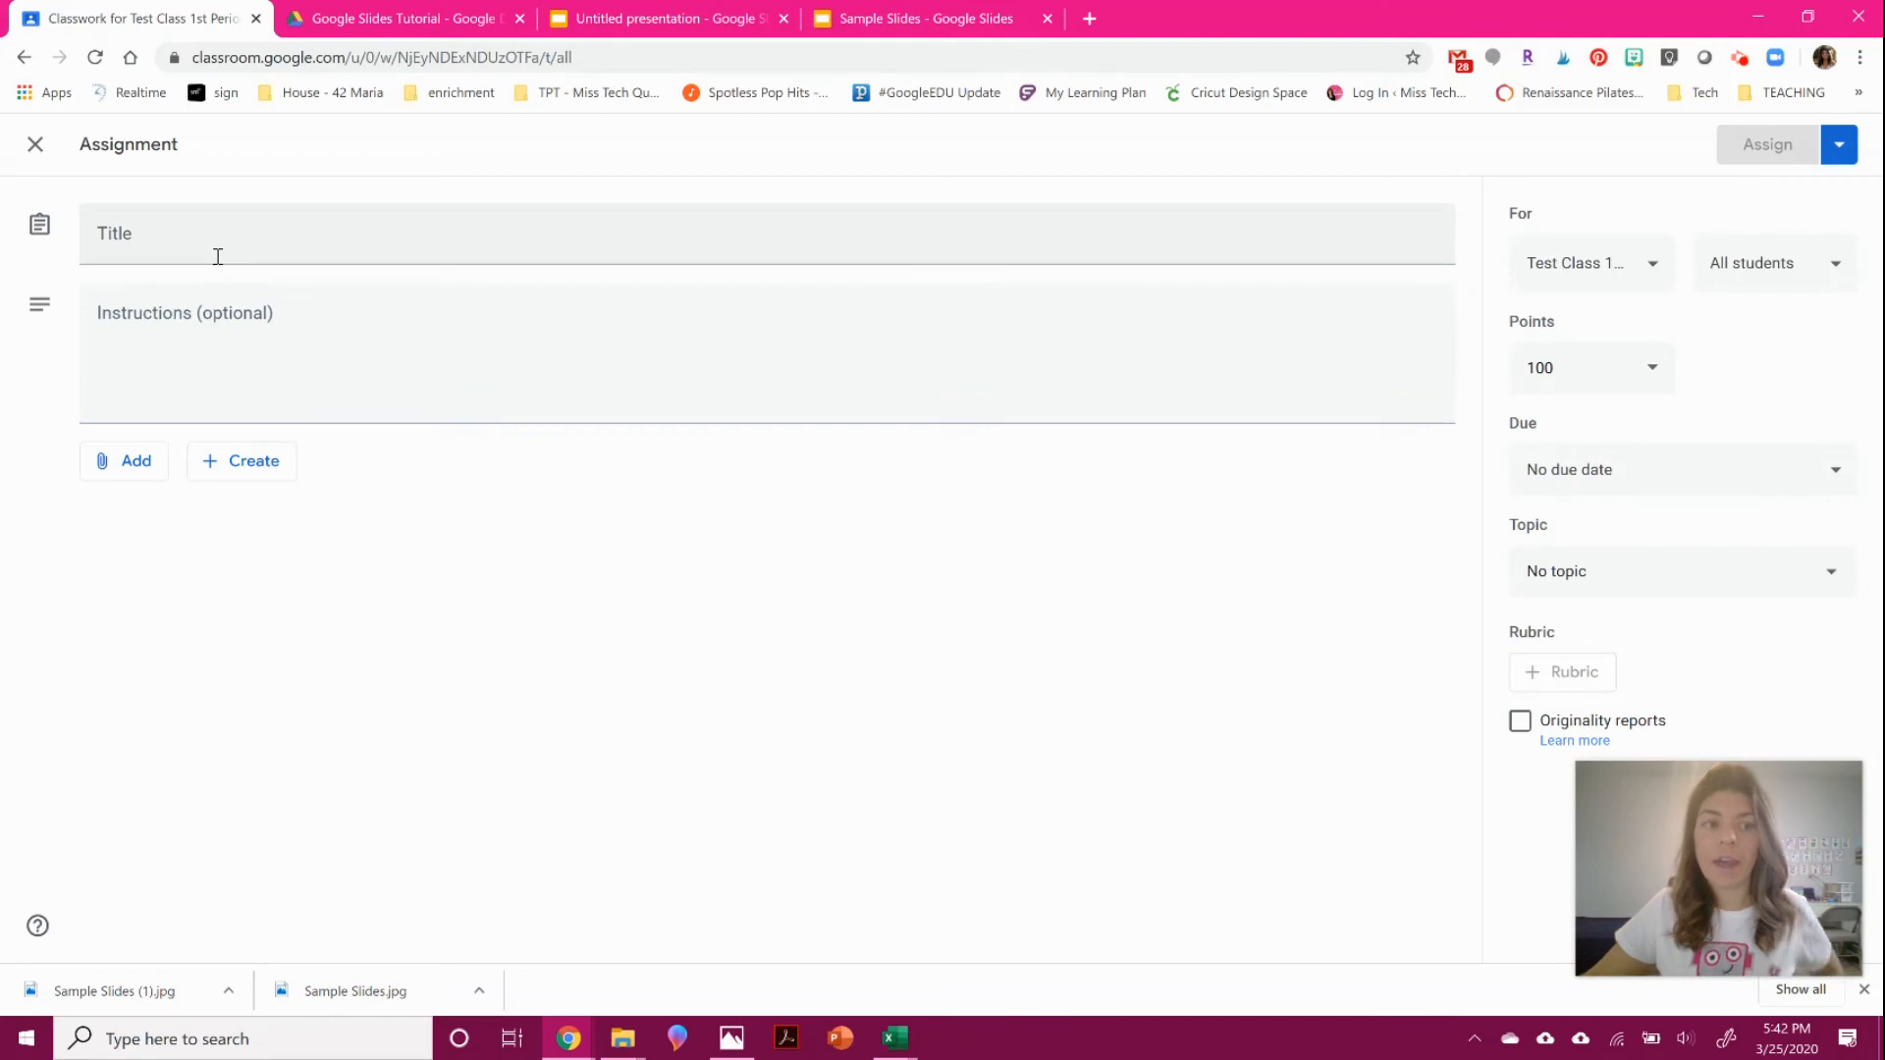
pyautogui.write('AMP')
pyautogui.press('BackSpace')
pyautogui.write('Sm')
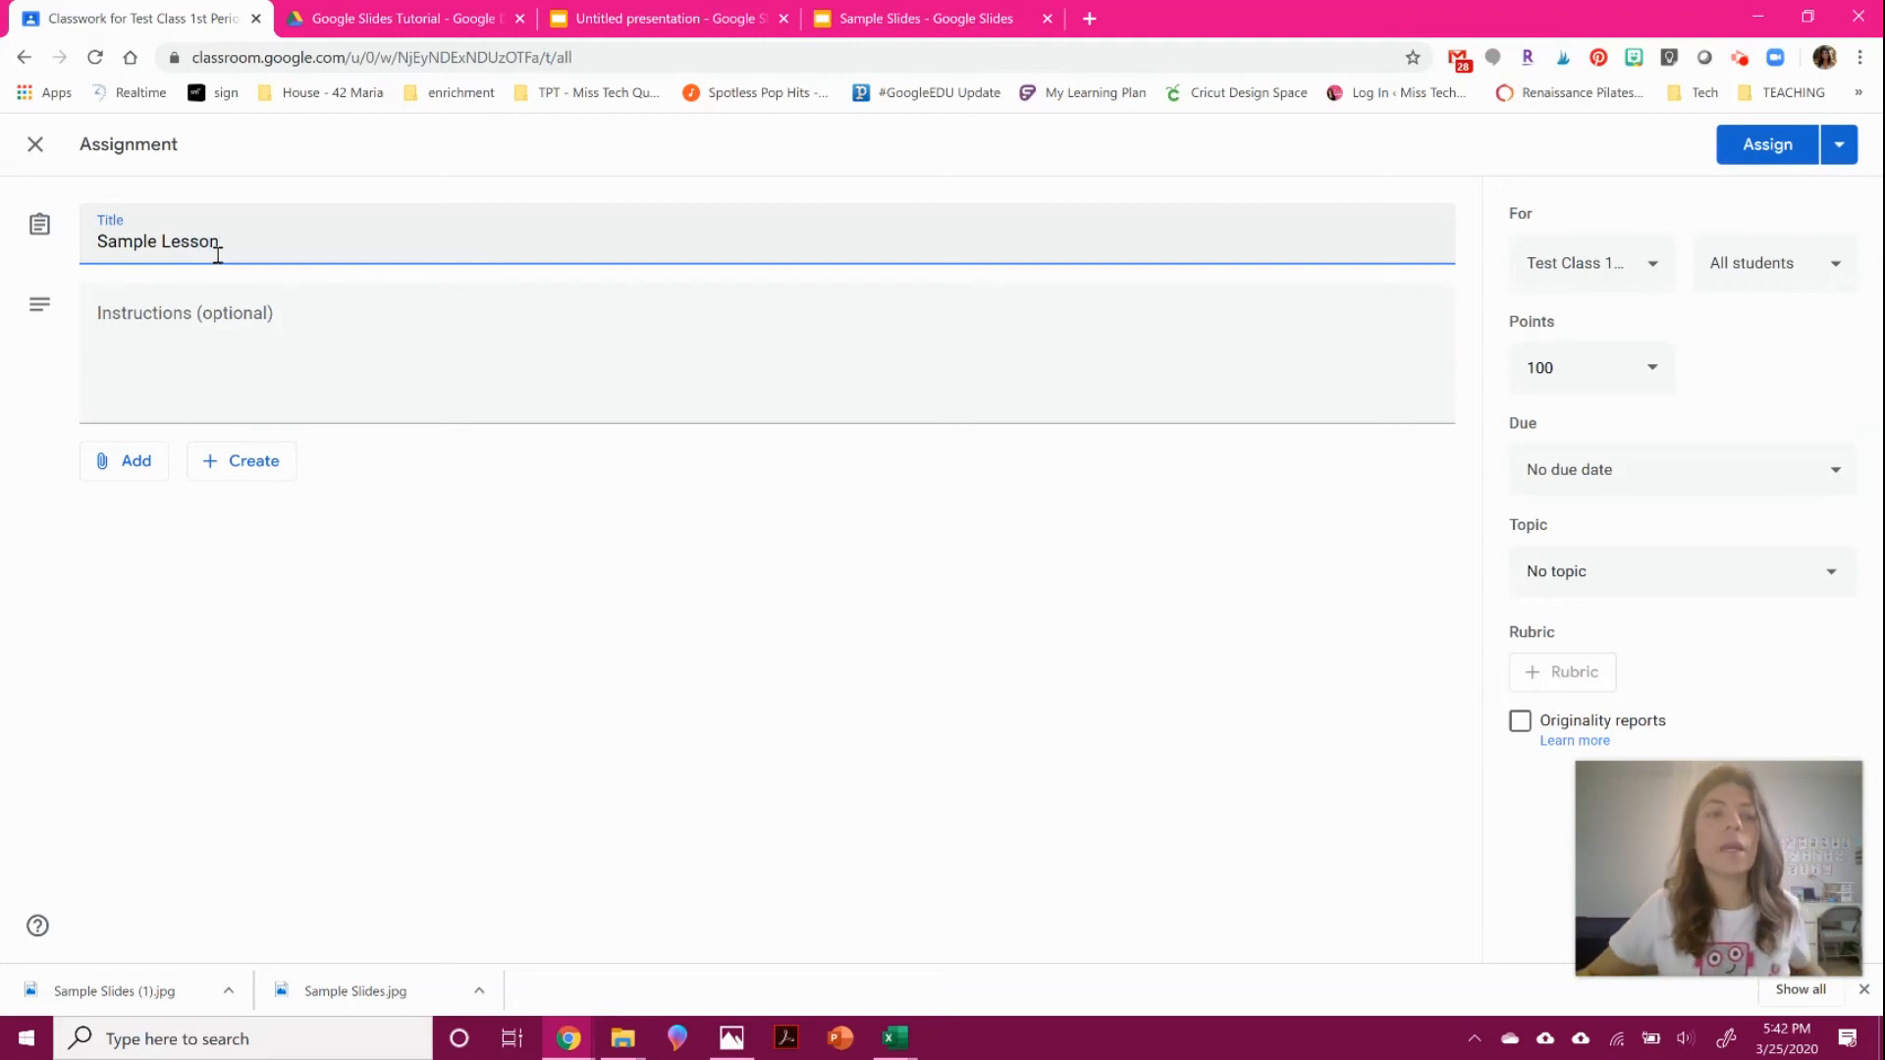
pyautogui.click(235, 310)
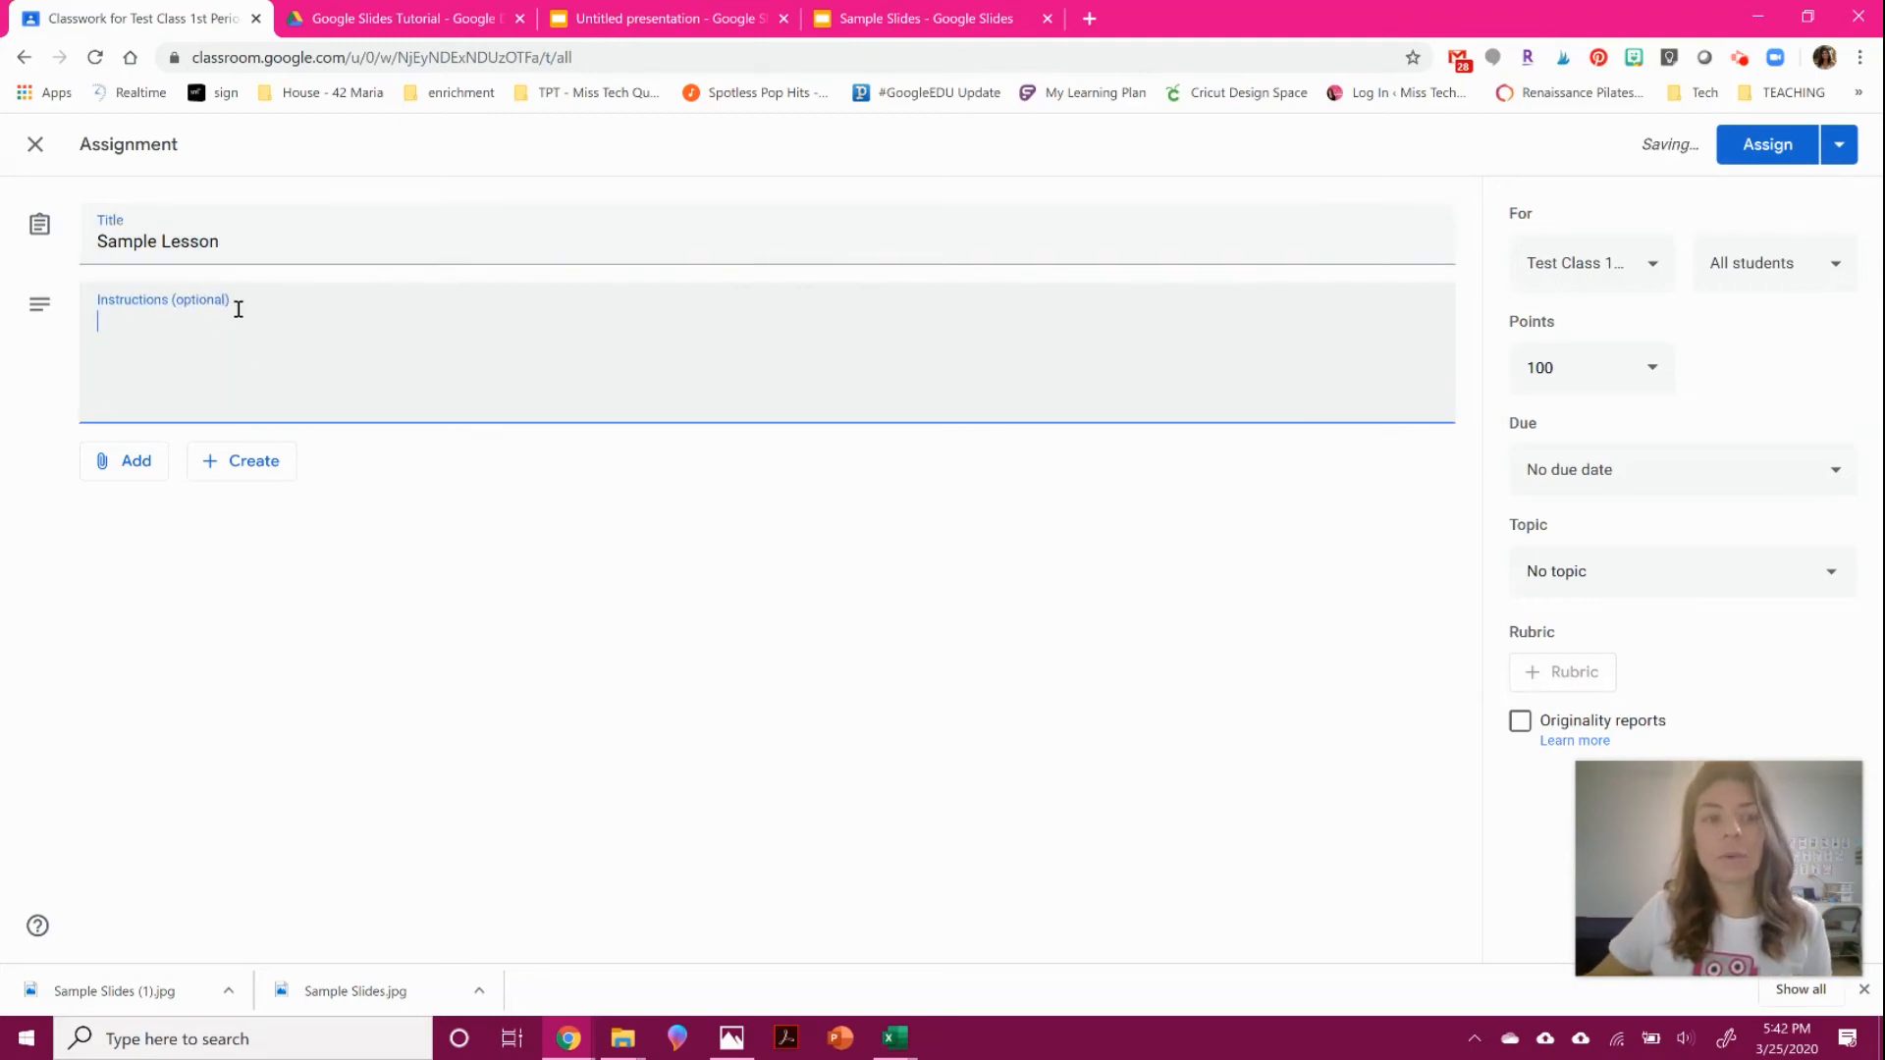
# Attach the "Word Work MRS" presentation from the Home Learning folder in My Drive to the assignment.
pyautogui.click(148, 458)
pyautogui.click(159, 511)
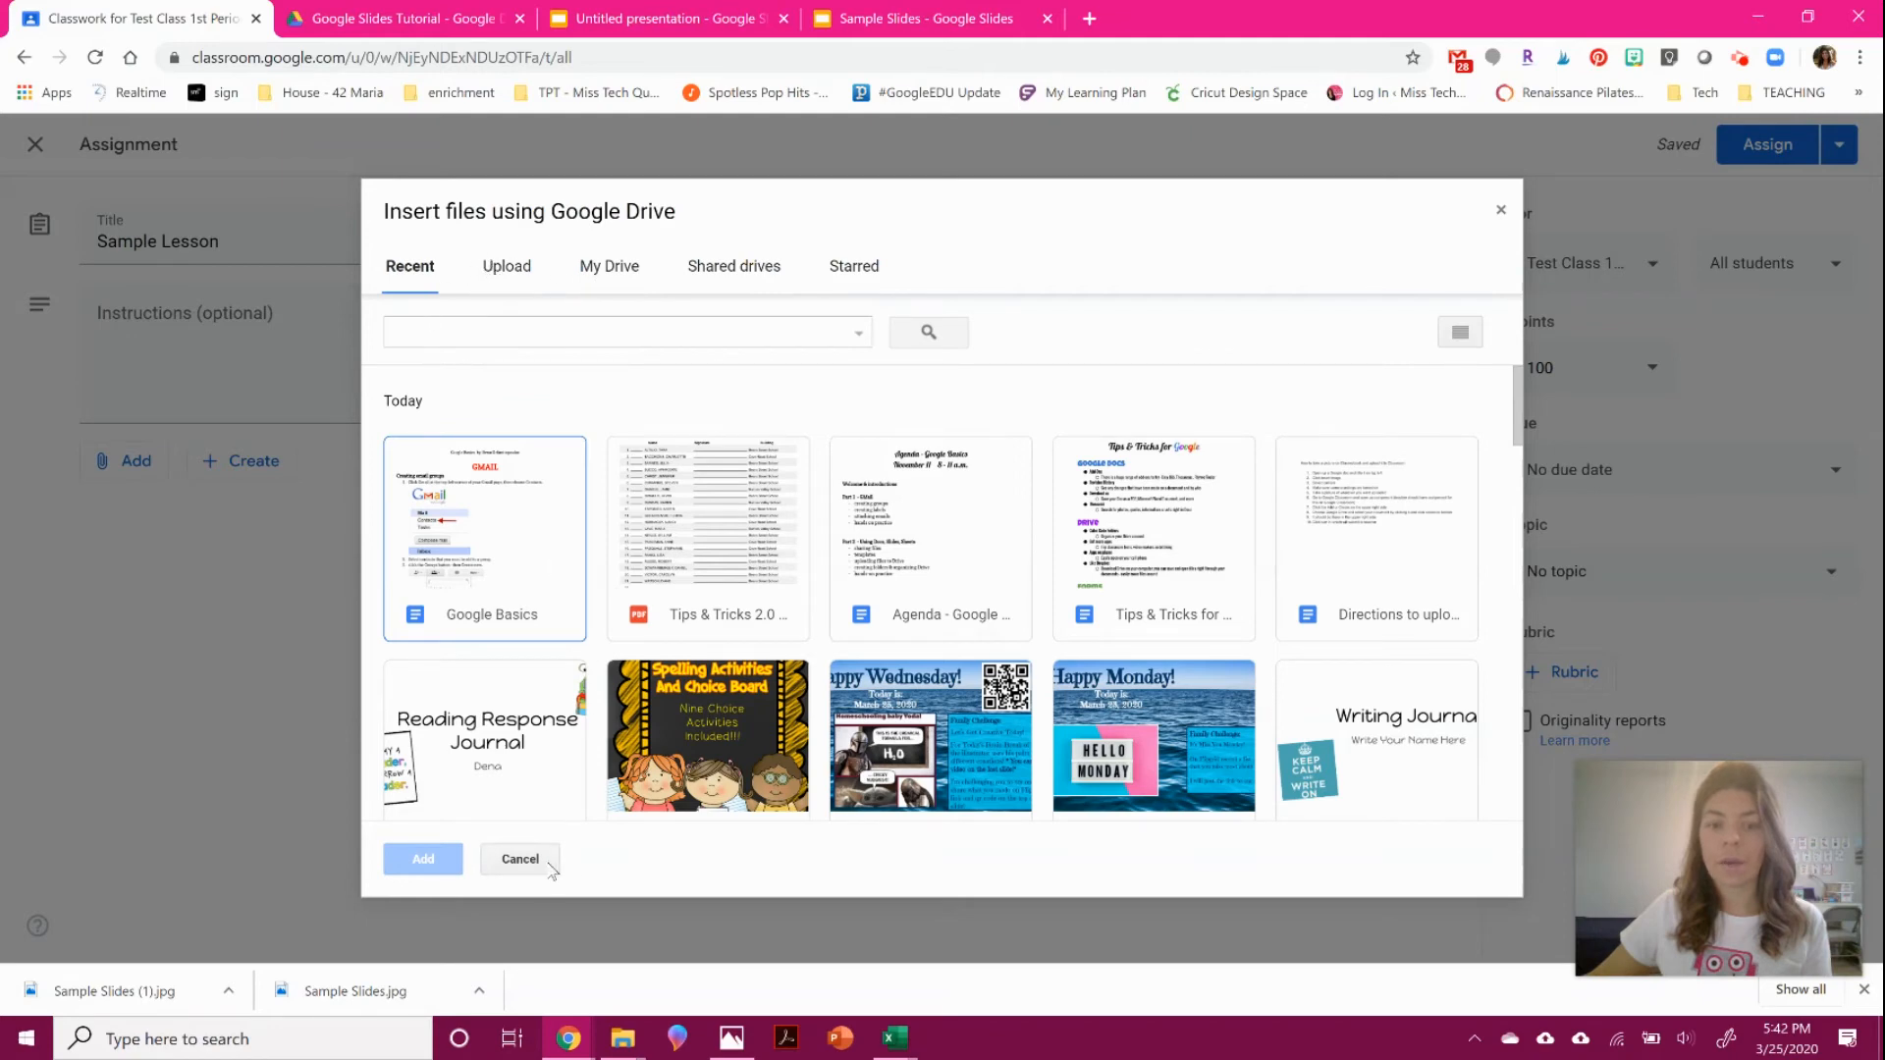
pyautogui.click(582, 268)
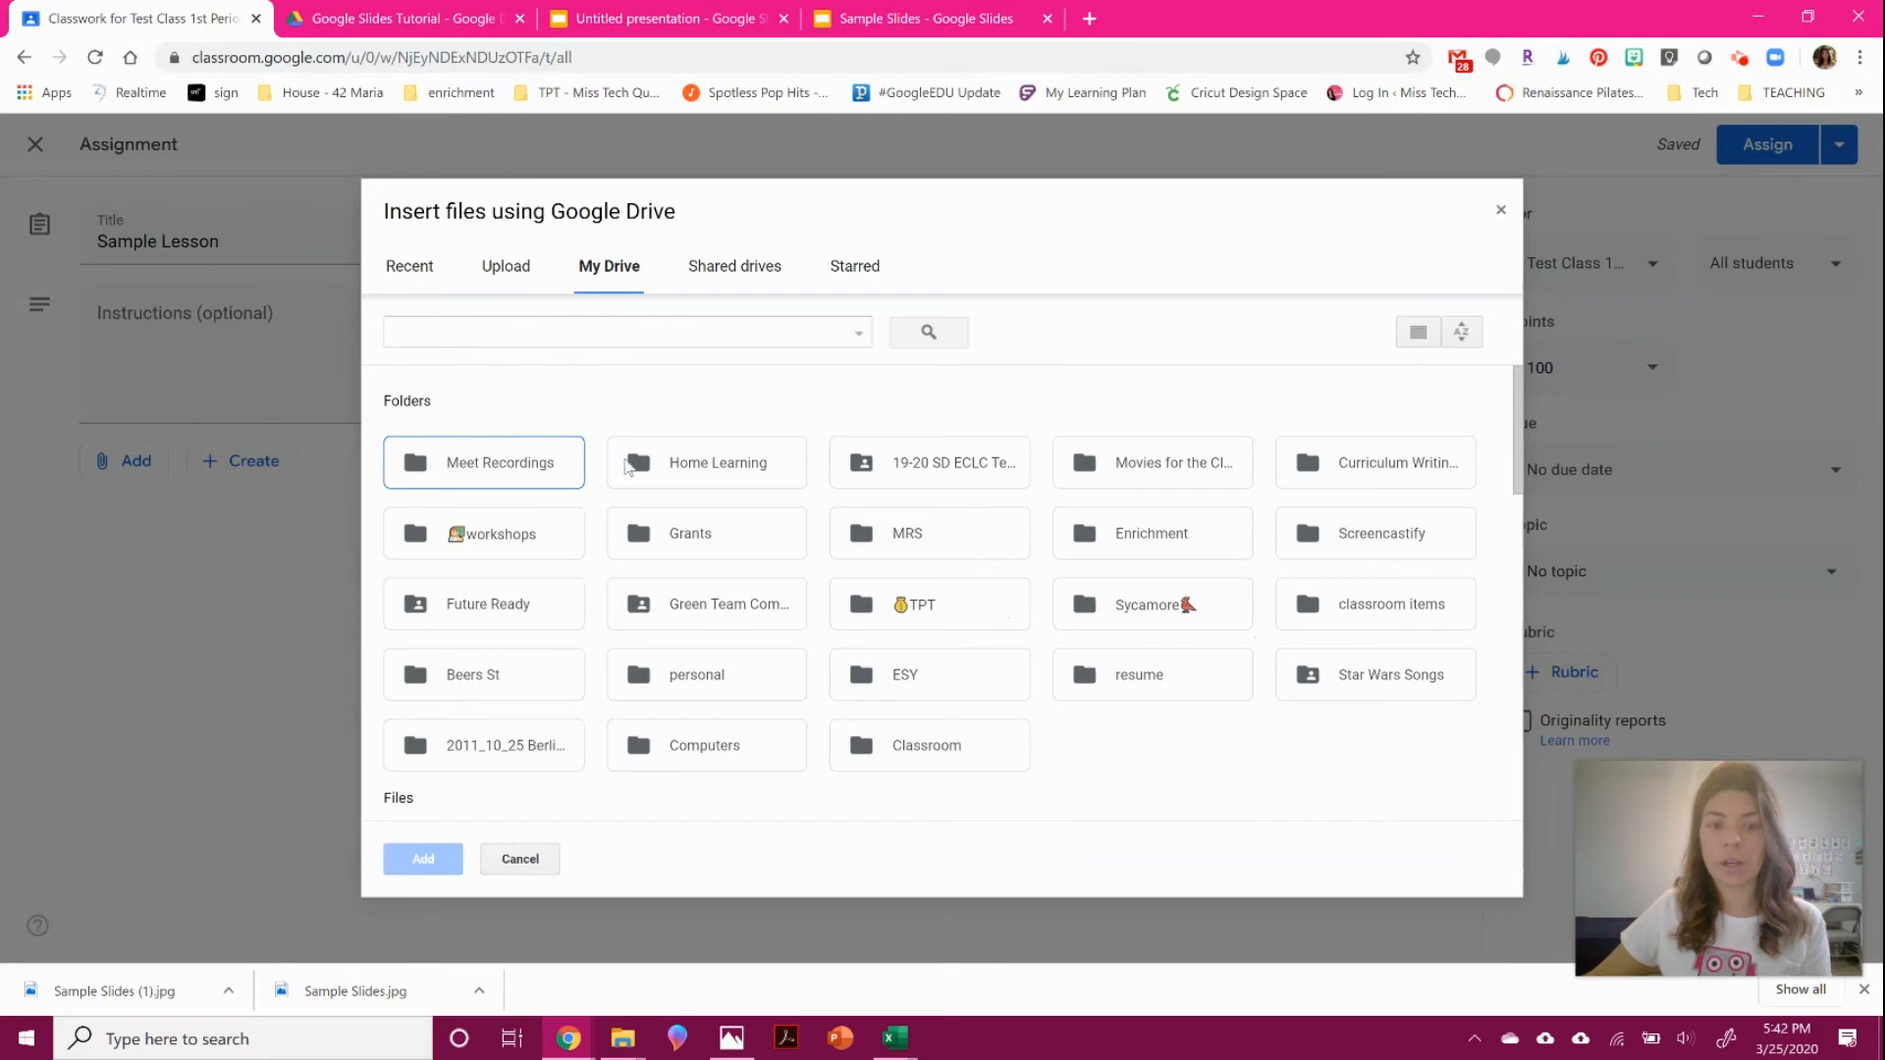
pyautogui.doubleClick(693, 463)
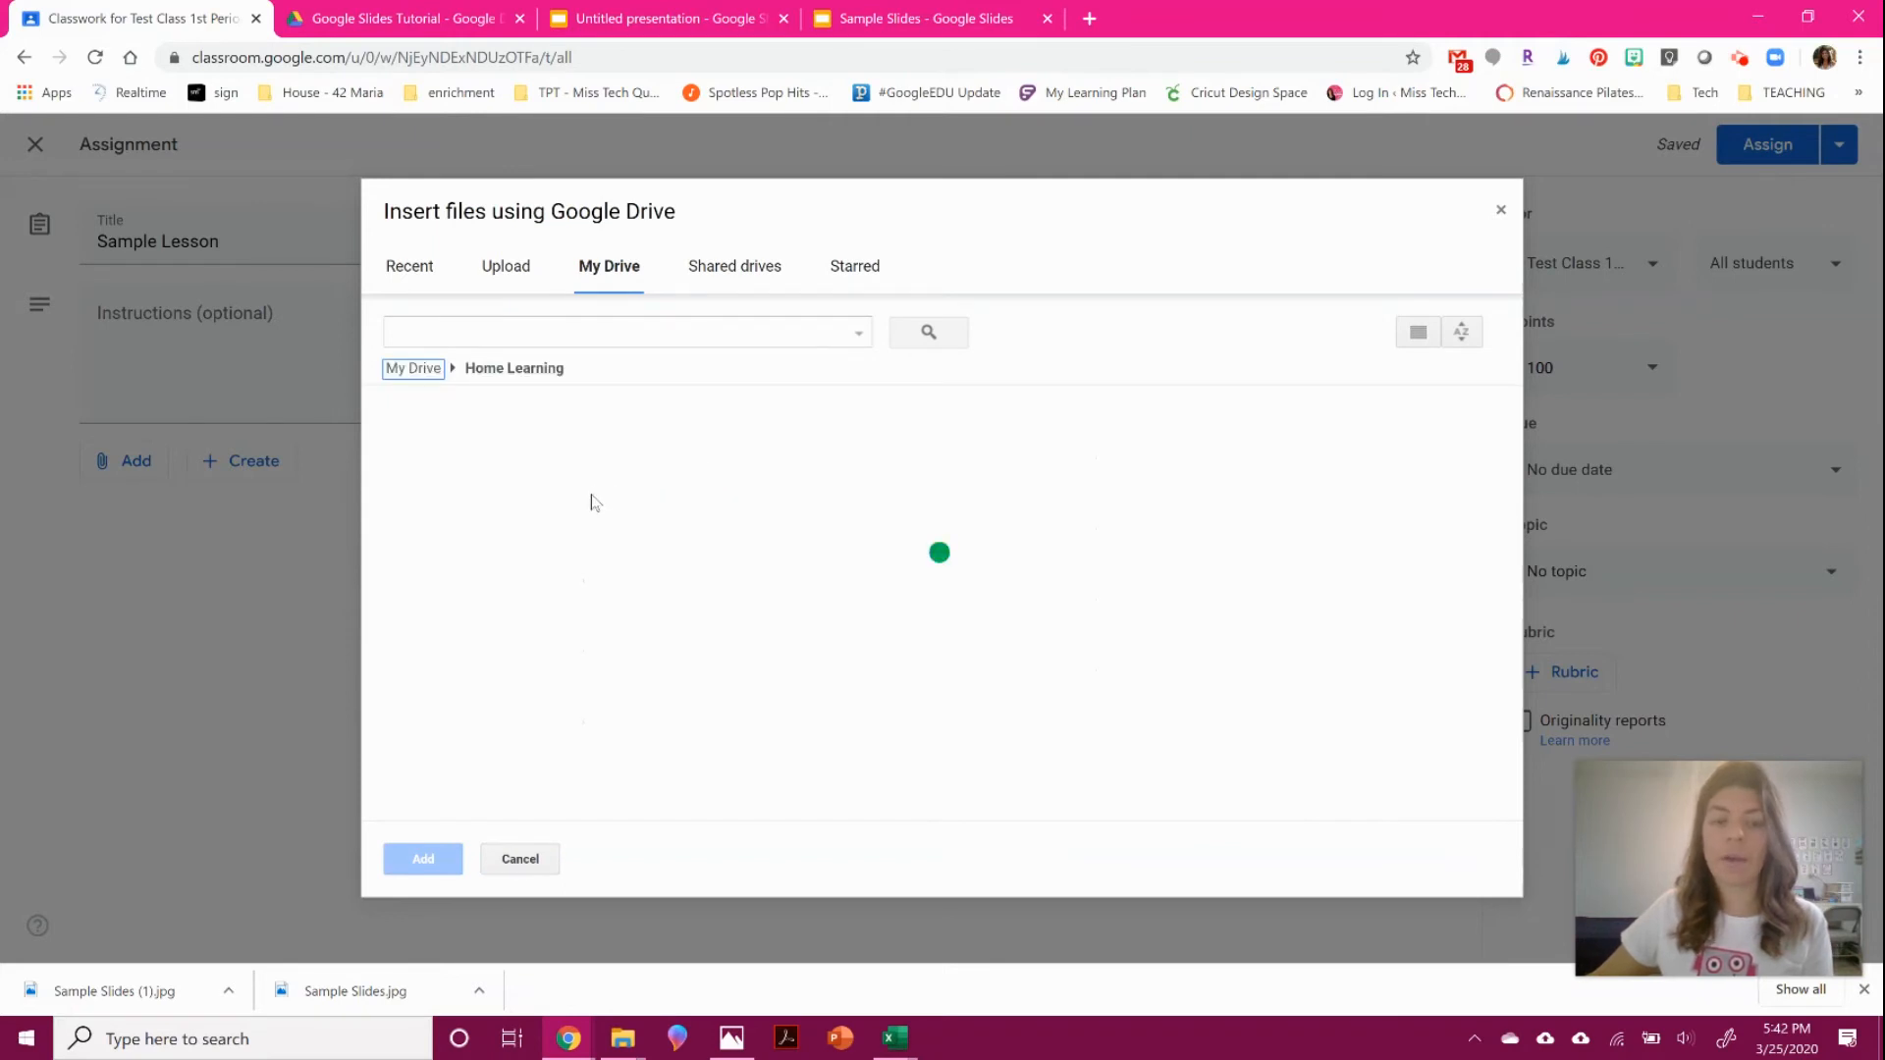
pyautogui.doubleClick(538, 508)
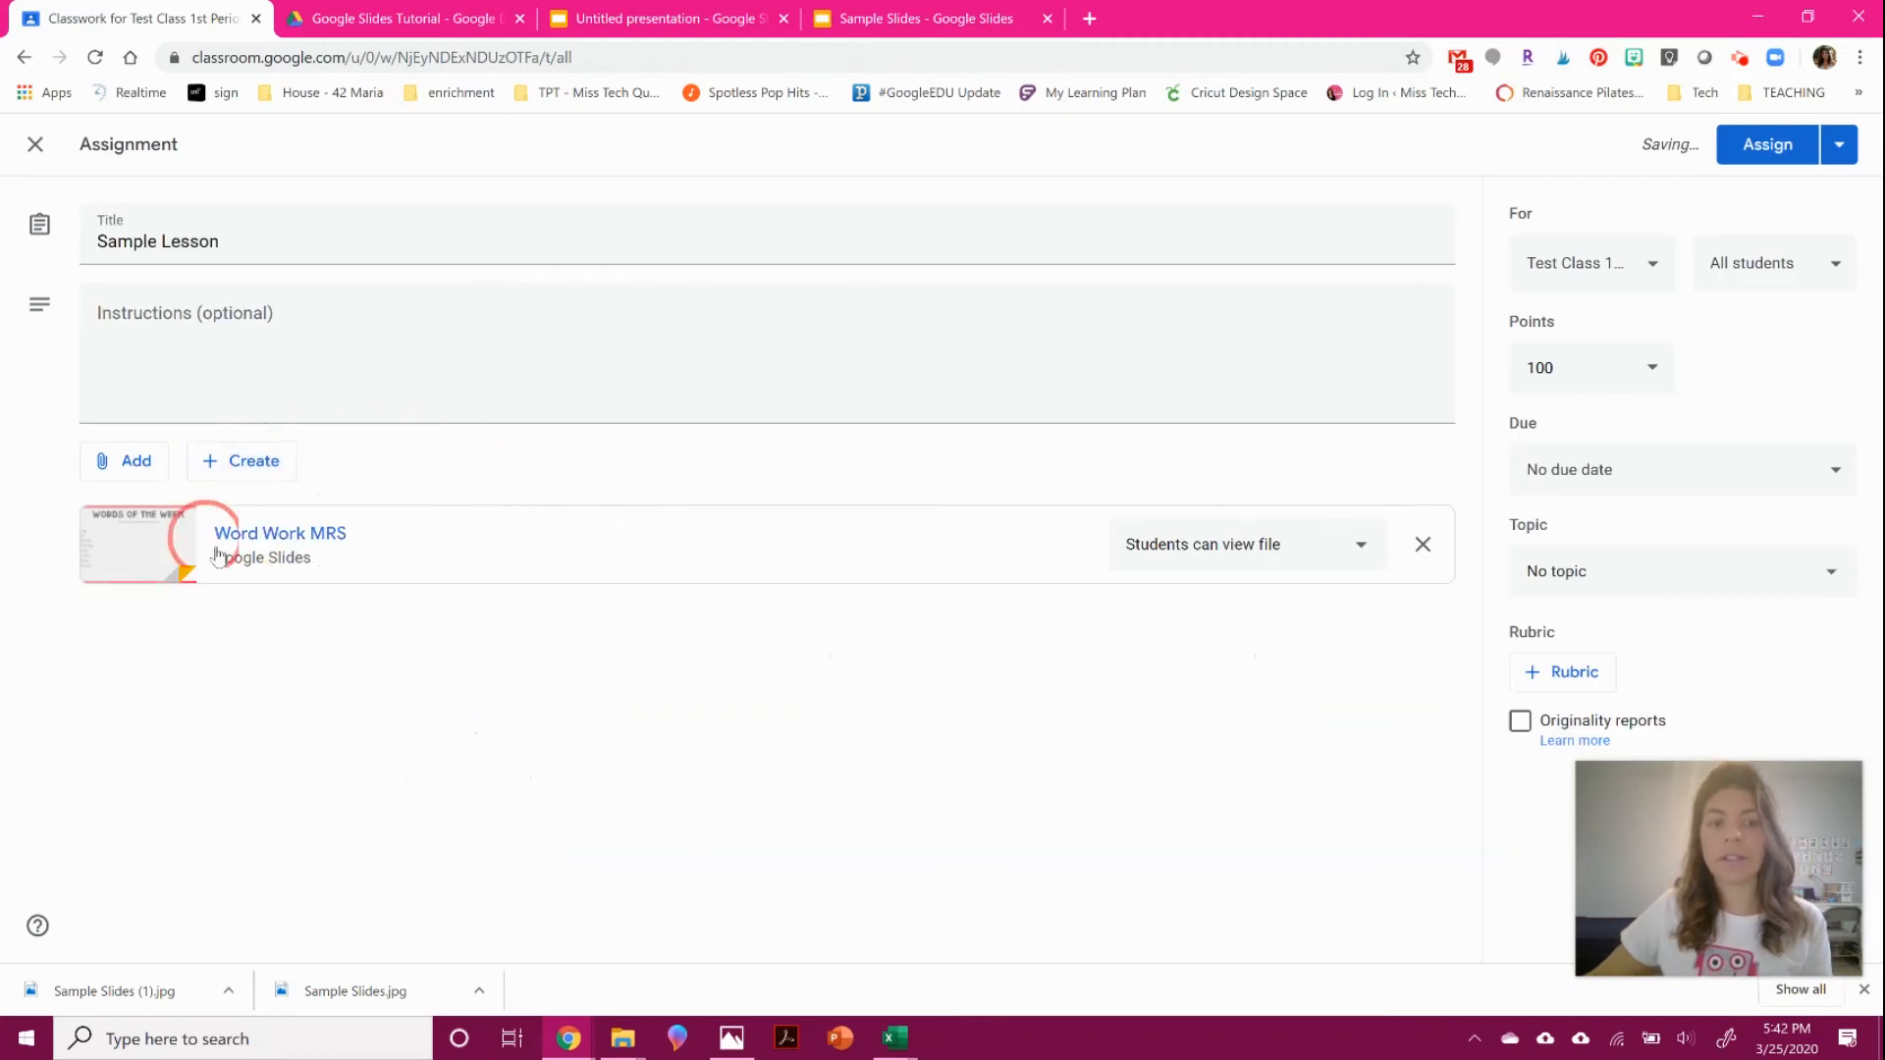
# Set the attached presentation to make a copy for each student and assign the lesson to the class.
pyautogui.click(1358, 547)
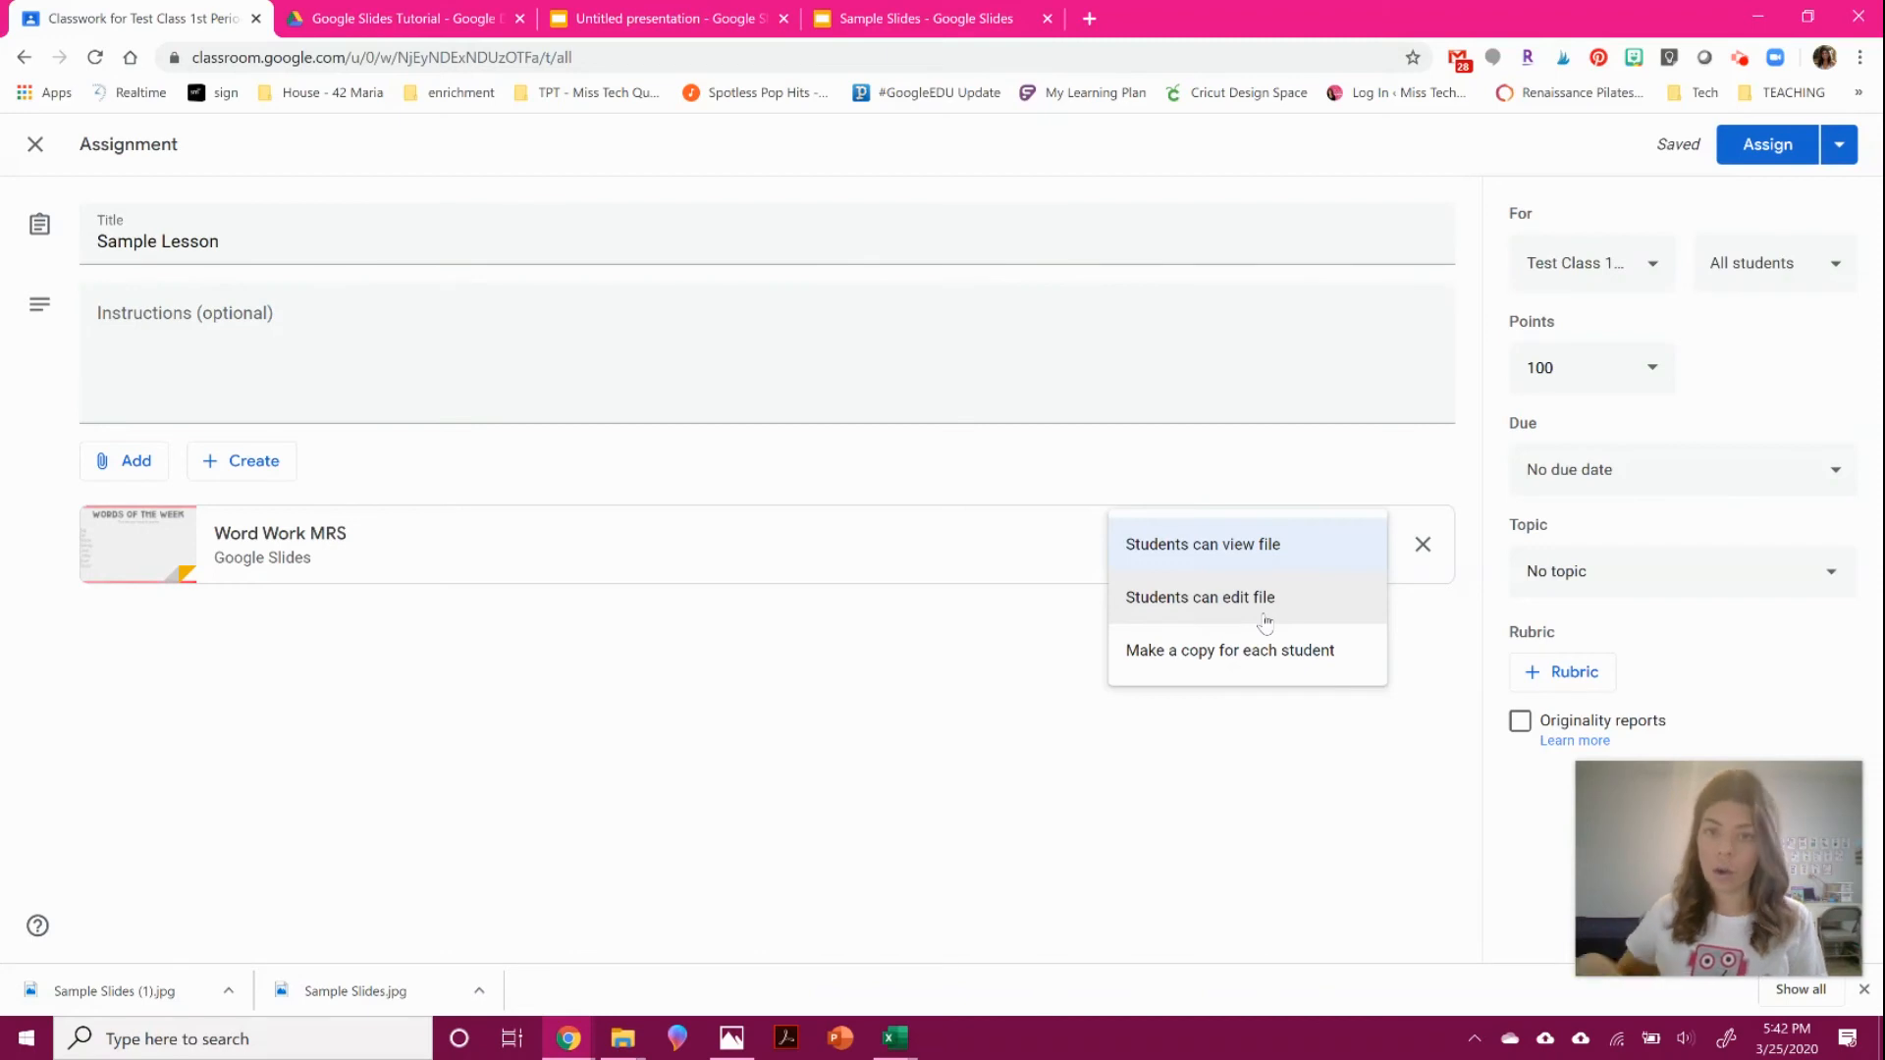
pyautogui.click(1264, 665)
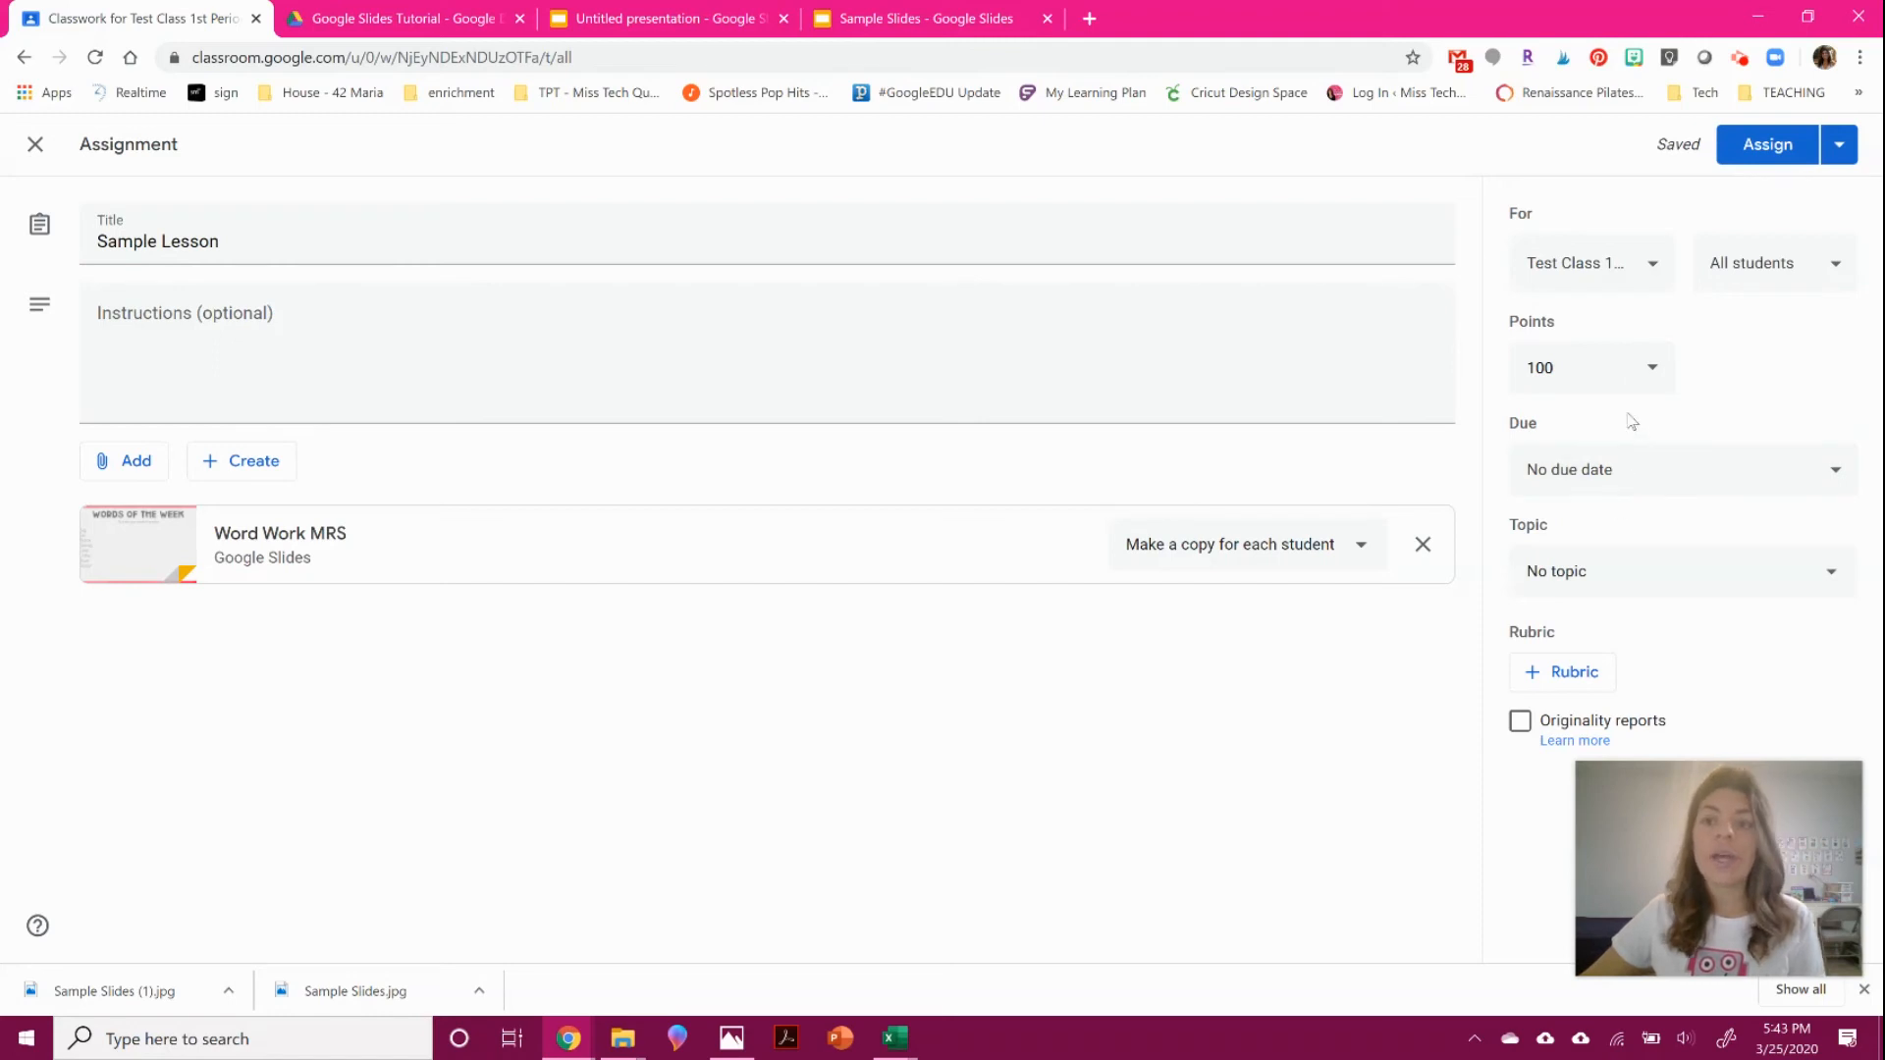
pyautogui.click(1753, 162)
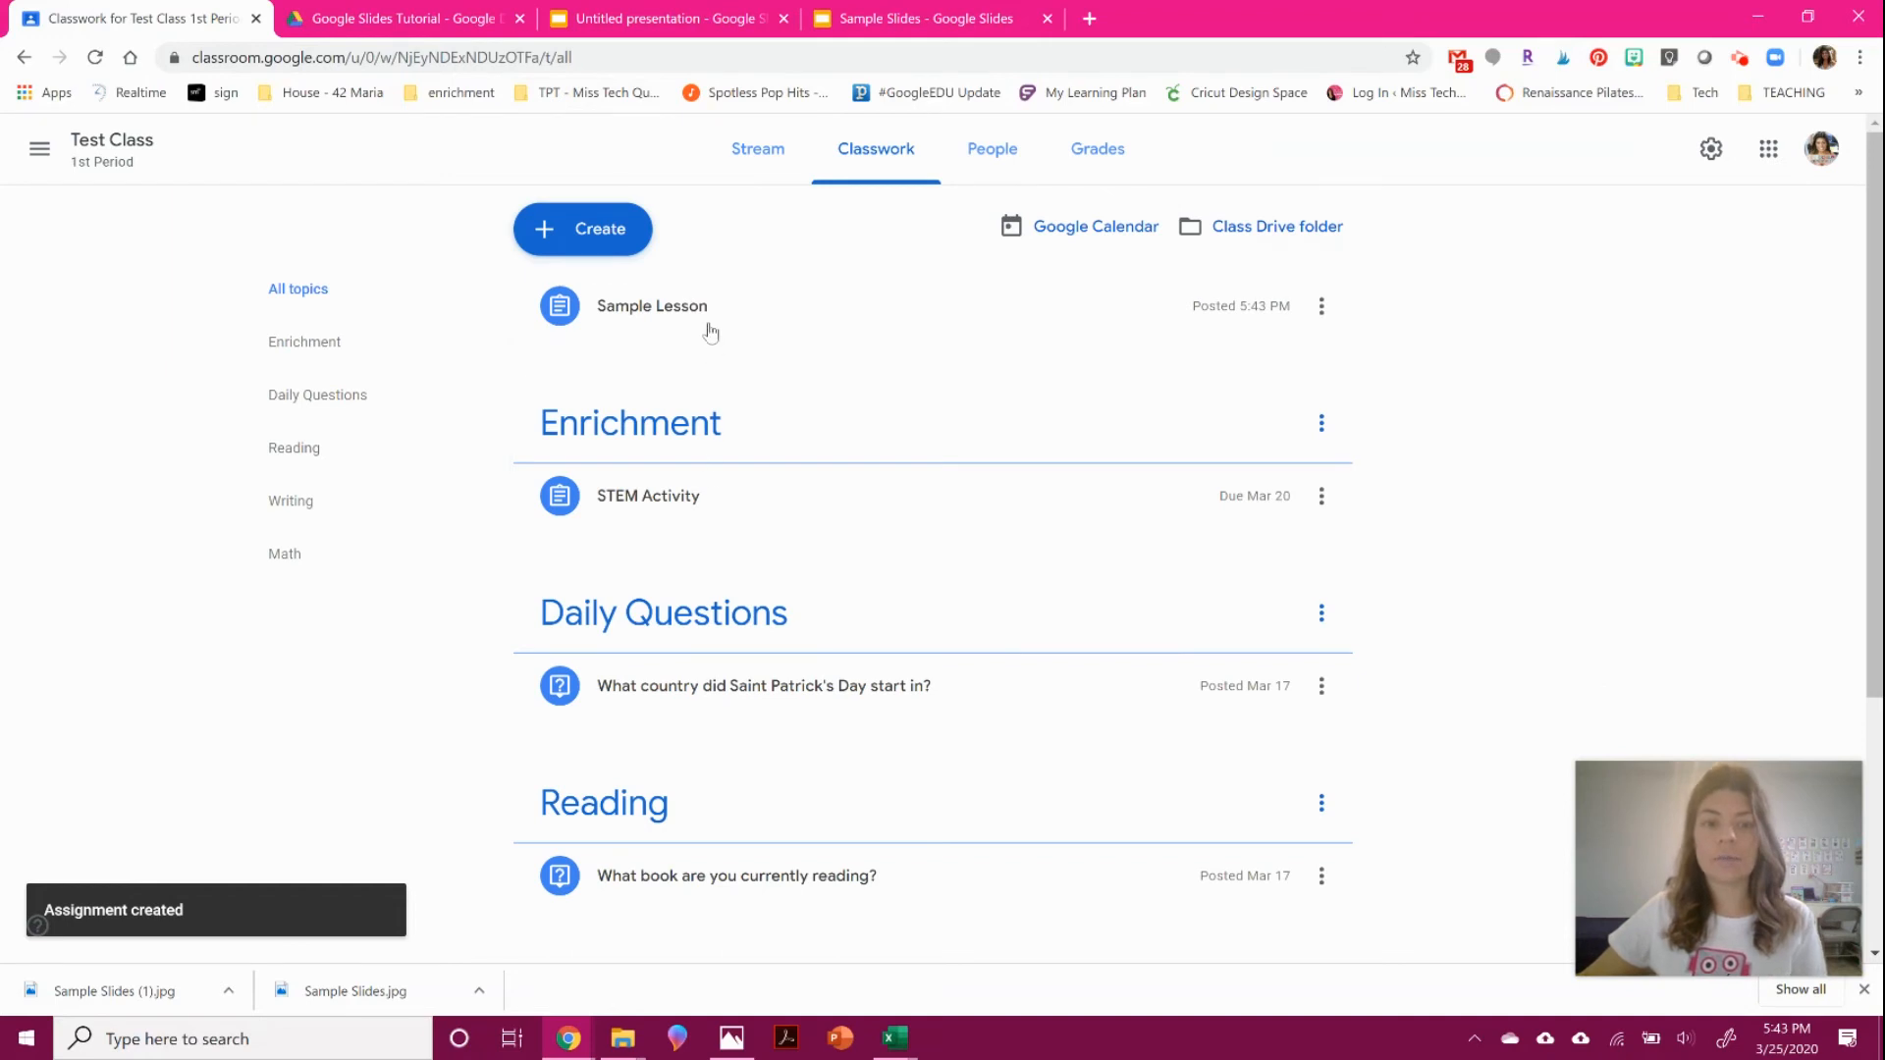
# View the student work page of the posted Sample Lesson assignment.
pyautogui.click(736, 305)
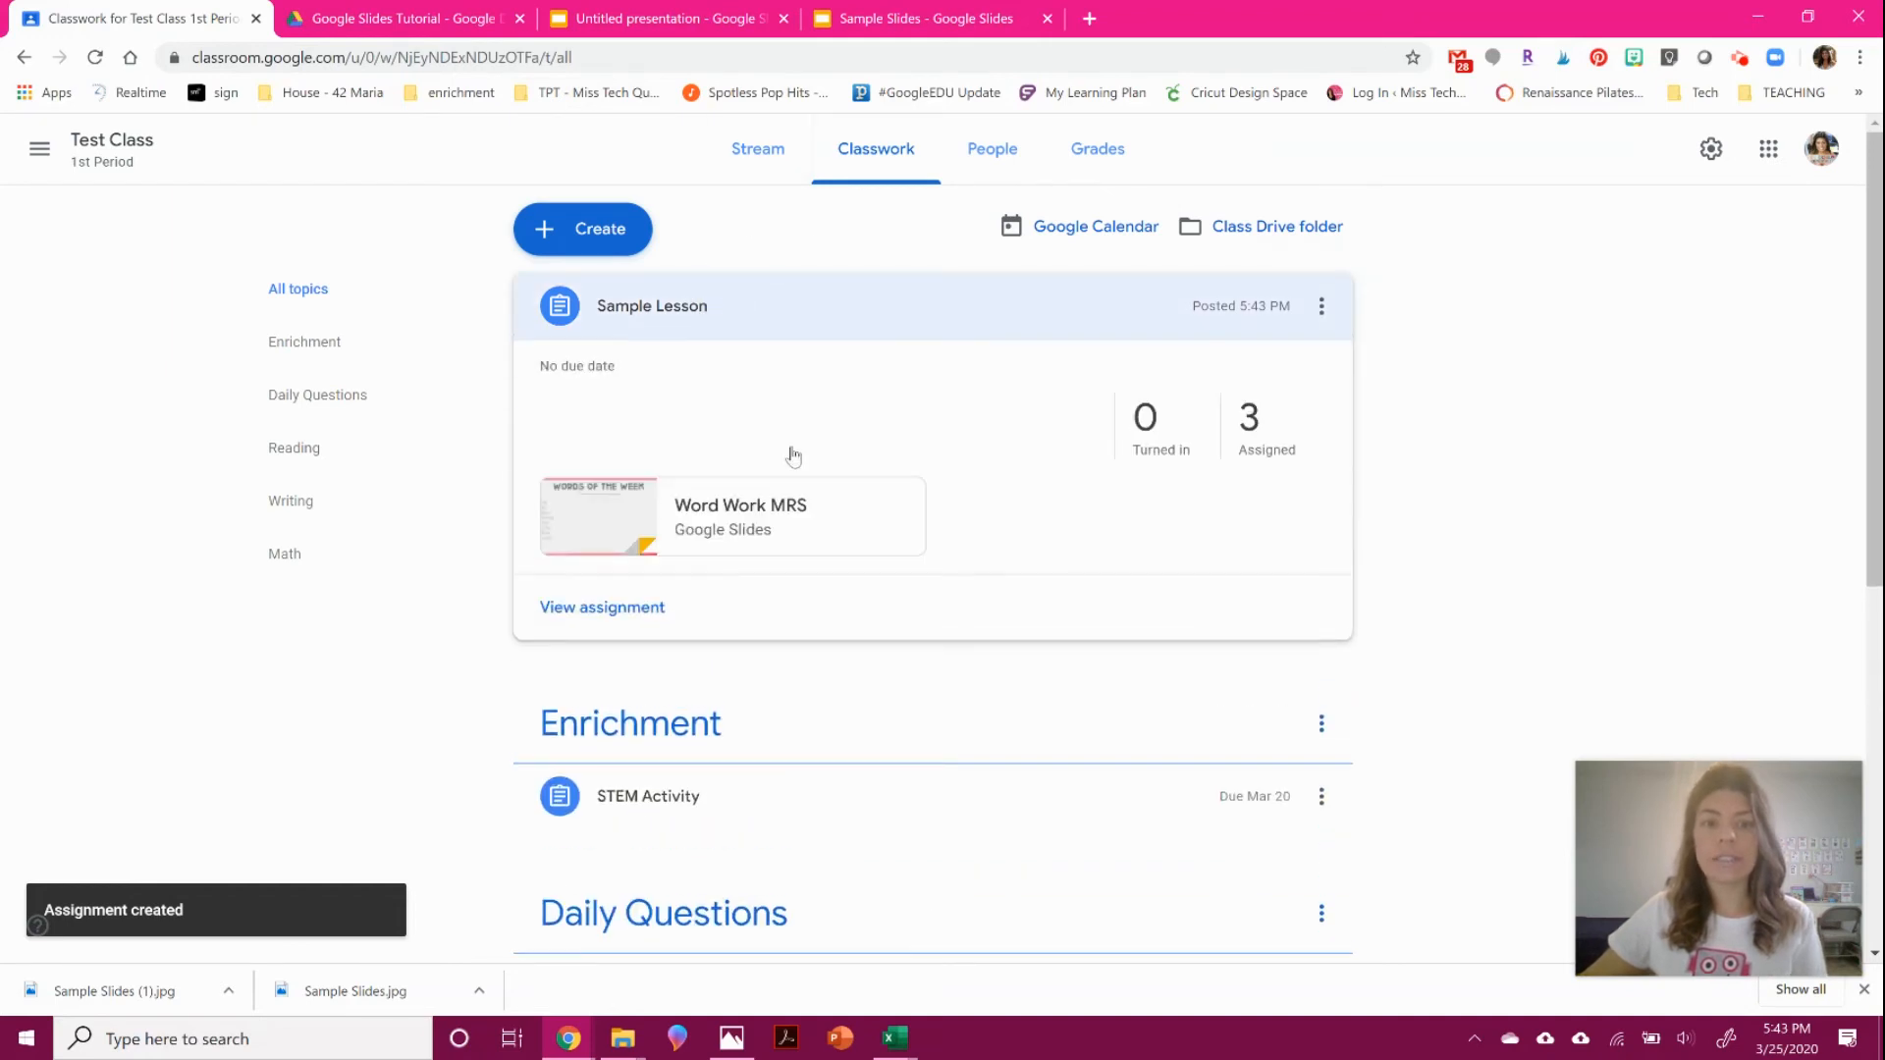
pyautogui.click(607, 602)
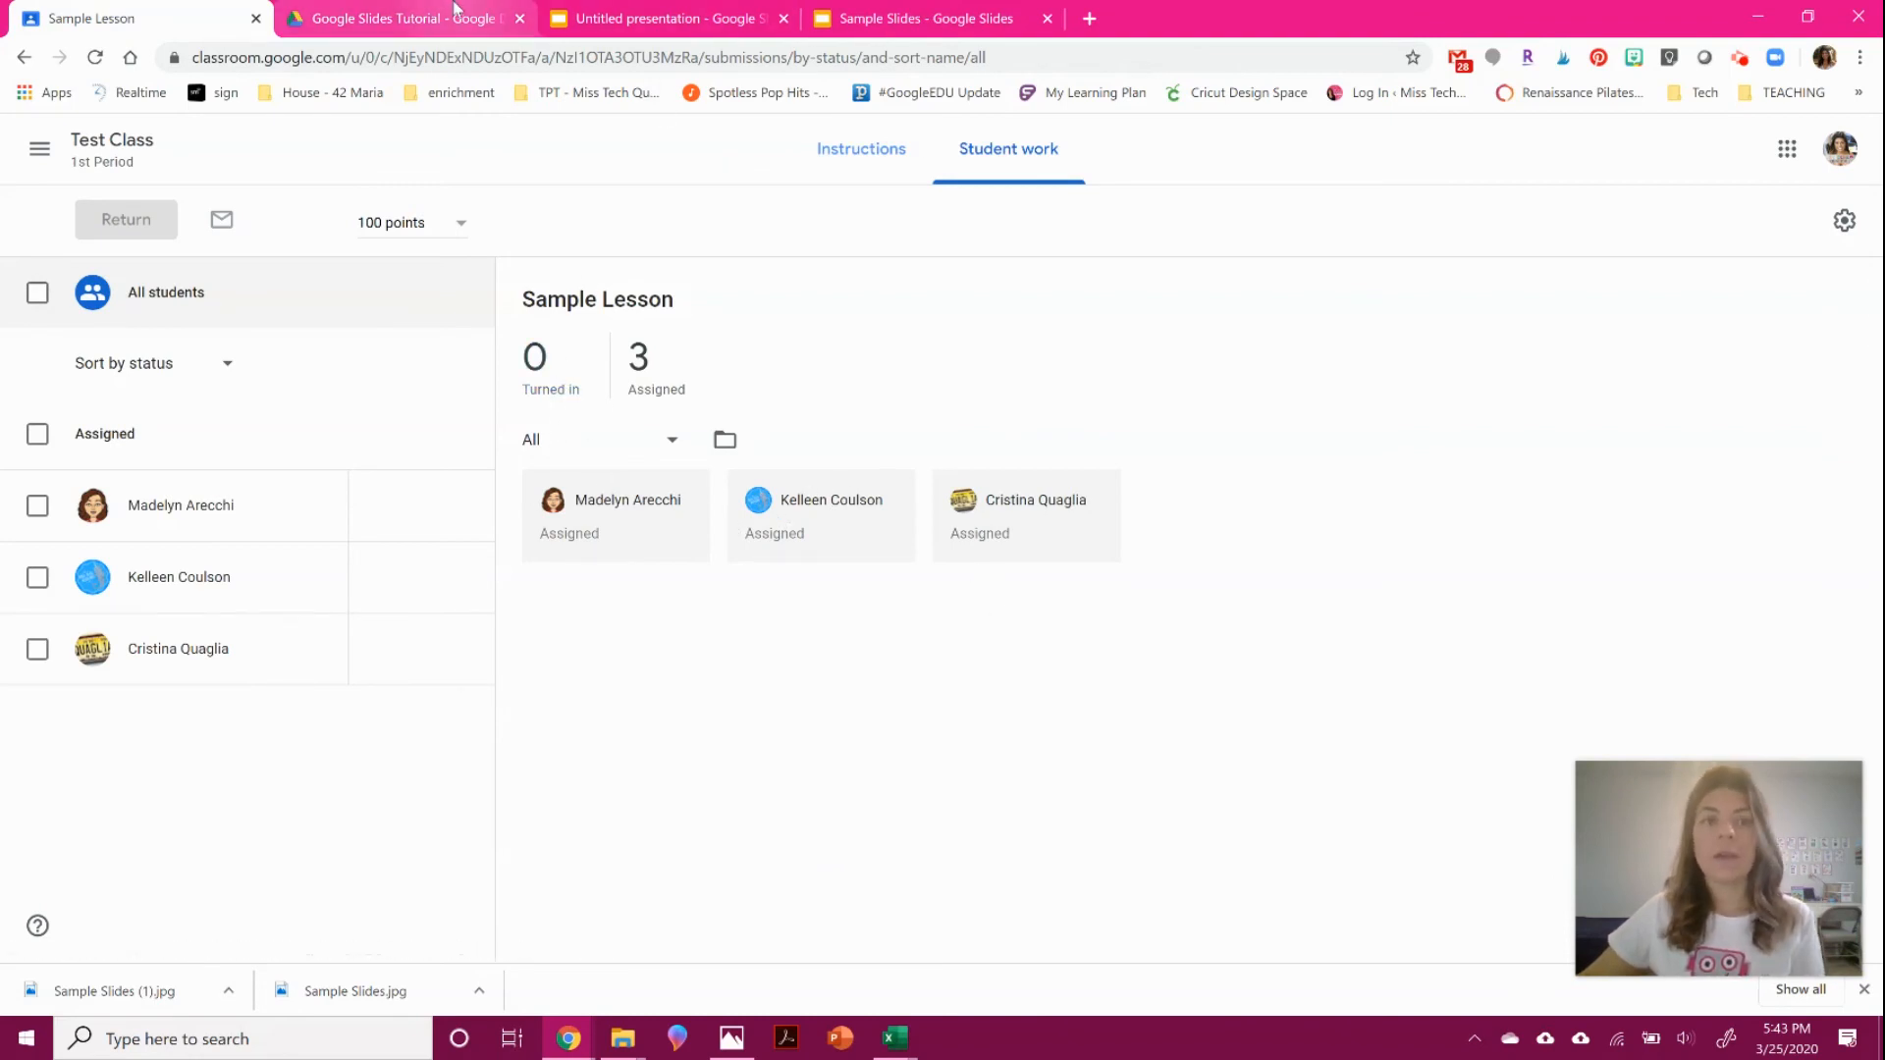
# Switch to Google Drive, open "Copy of Football STEM", and review its video, problem and challenge slides through the "My launcher looks like" slide.
pyautogui.click(424, 8)
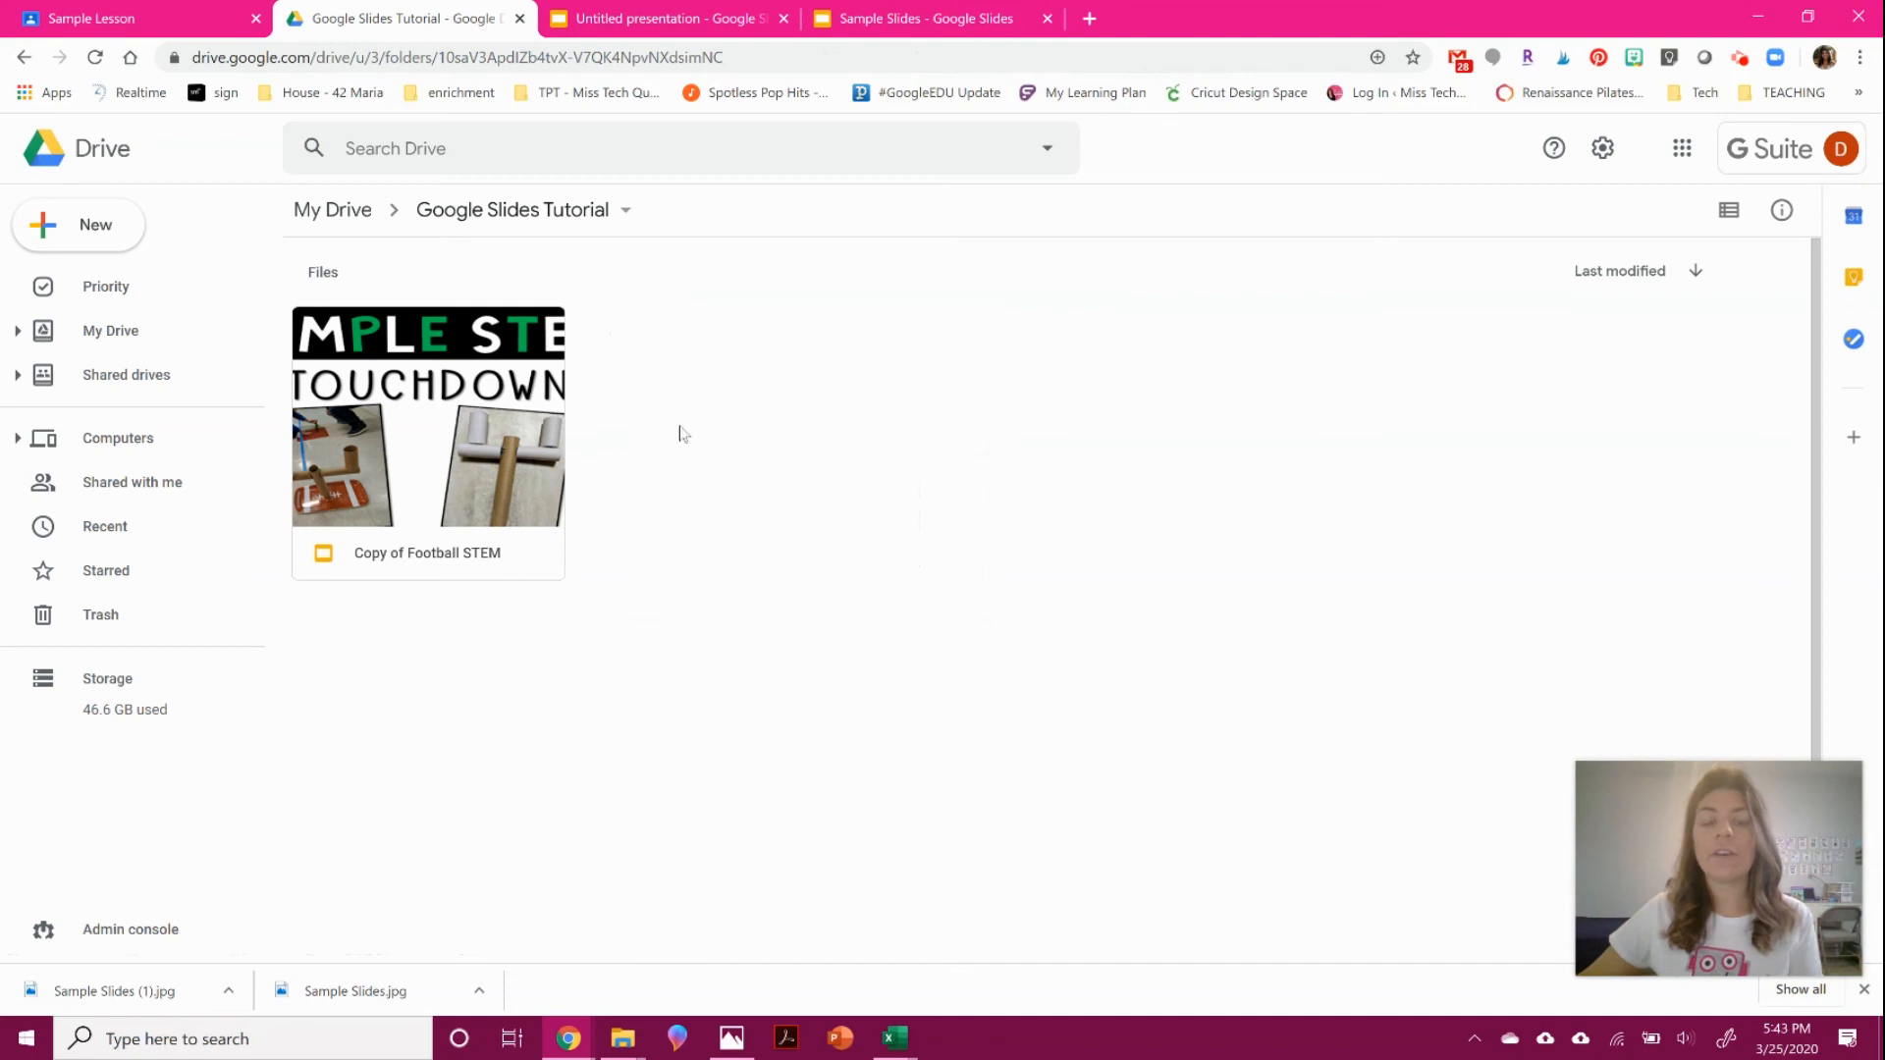
pyautogui.doubleClick(530, 417)
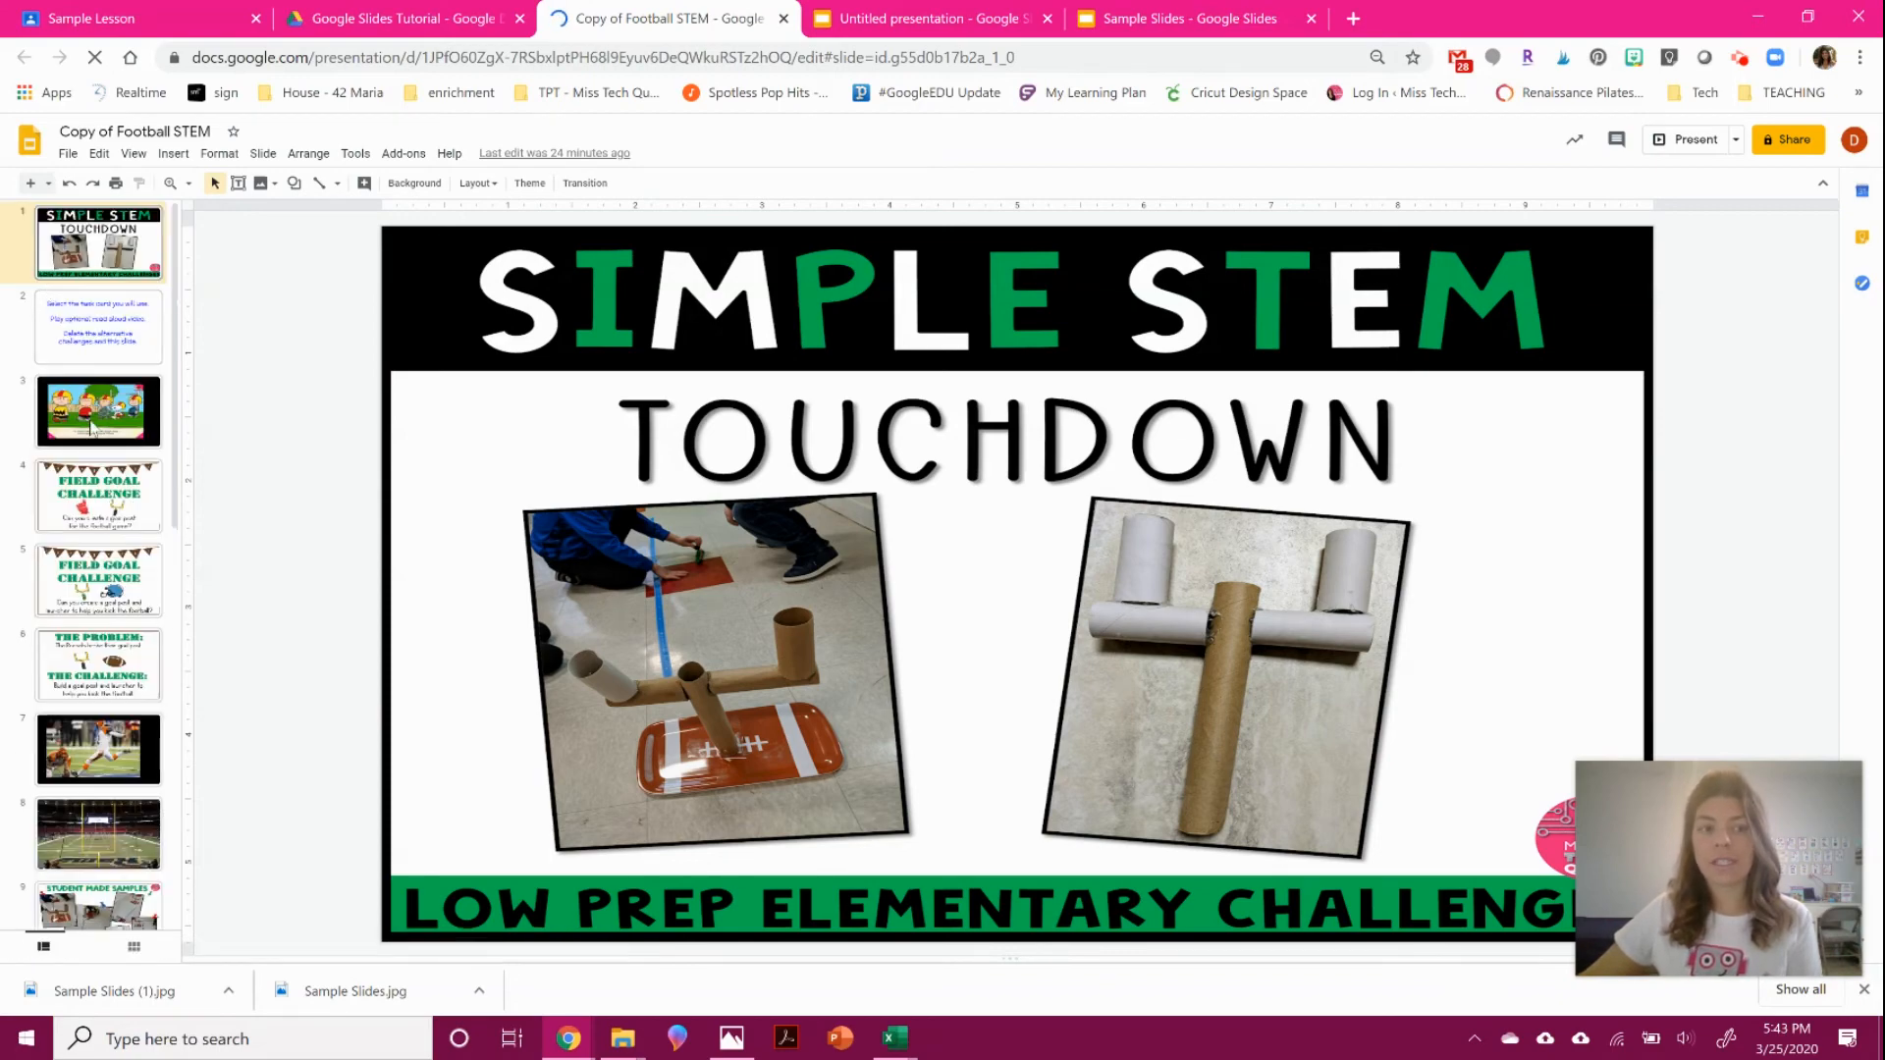
pyautogui.click(90, 424)
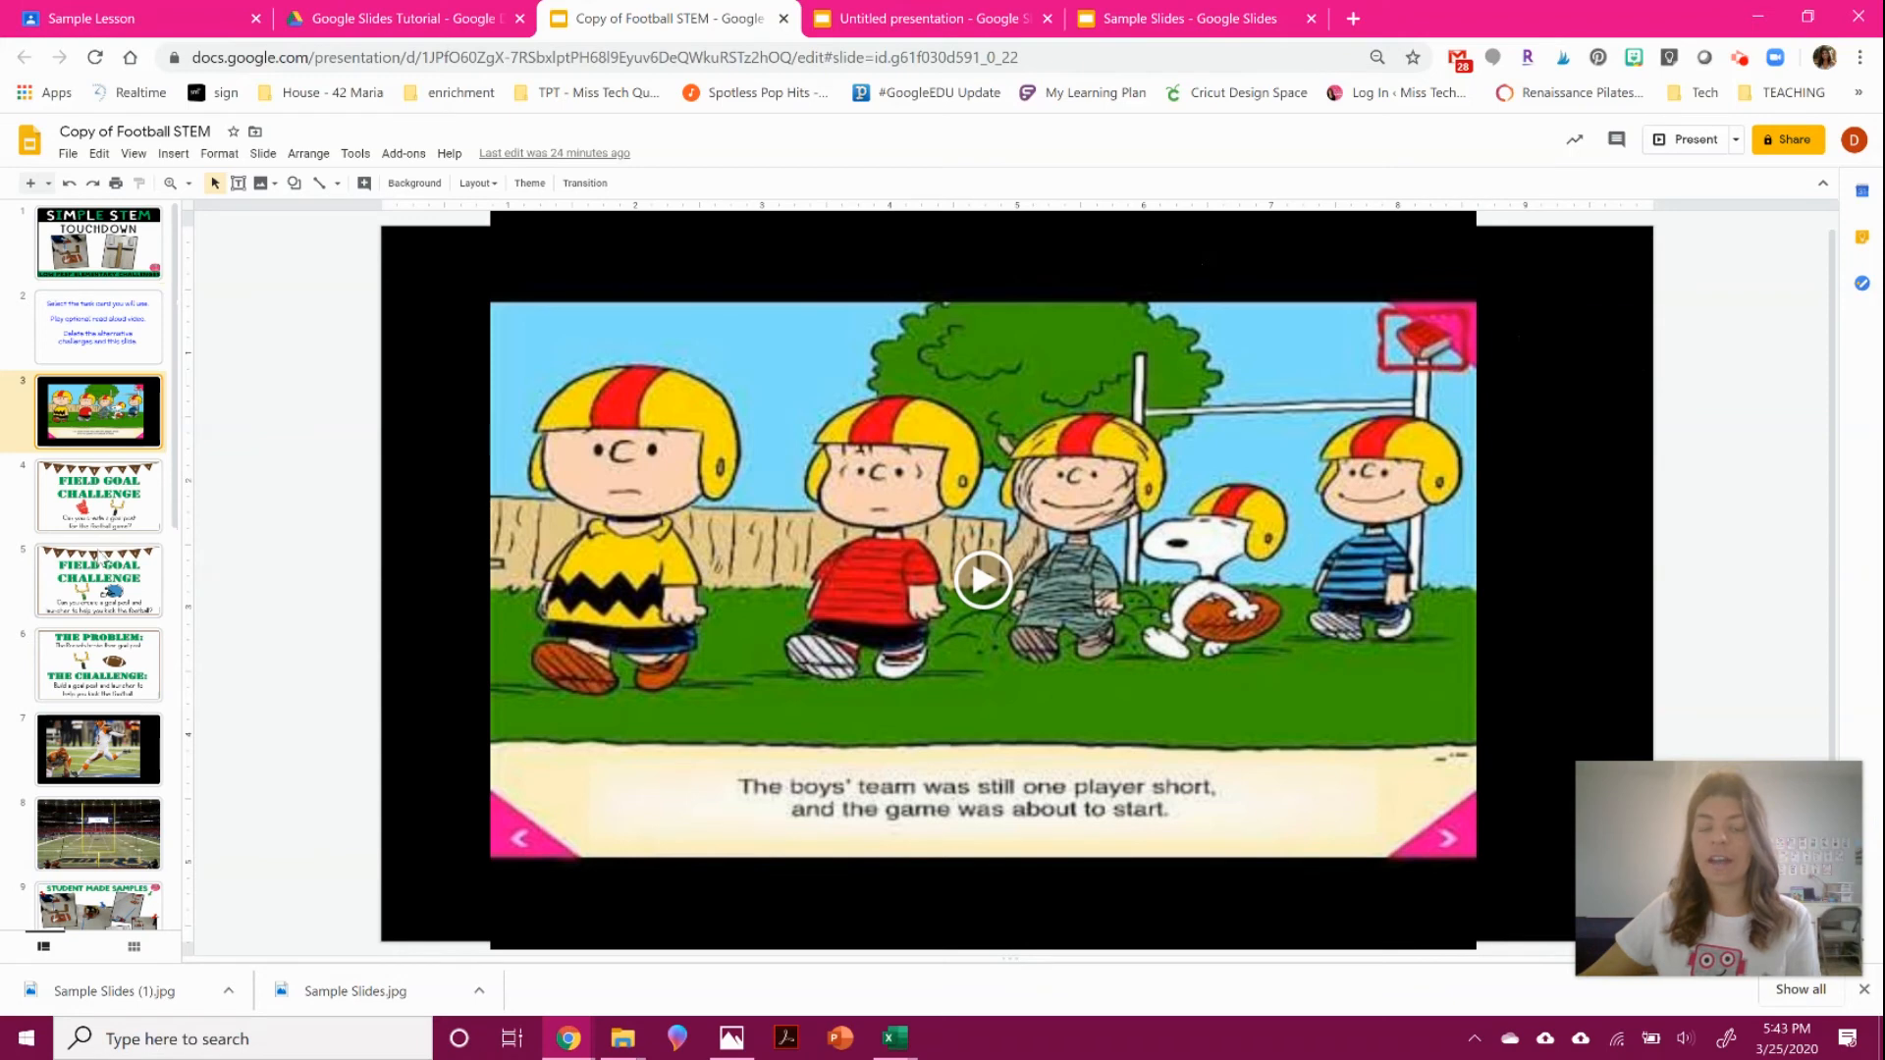
pyautogui.scroll(-1, 101, 549)
pyautogui.click(98, 546)
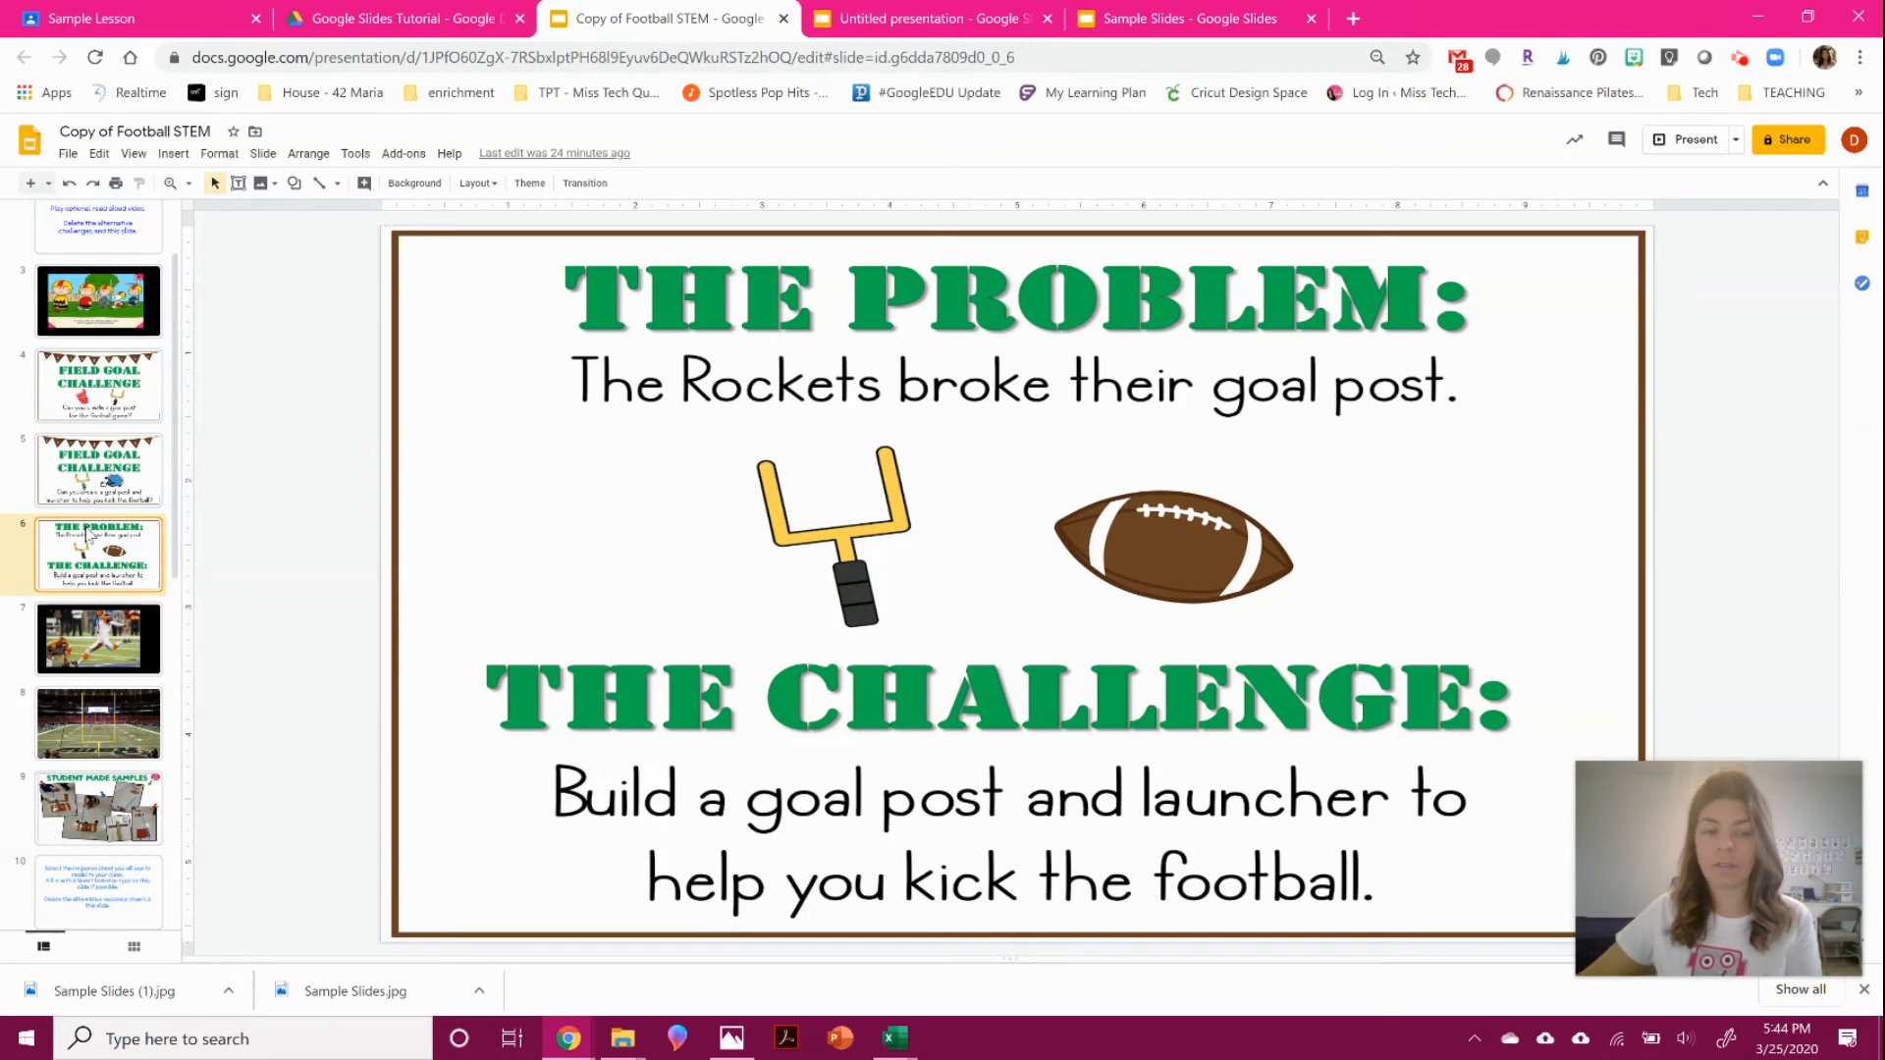
pyautogui.scroll(-5, 101, 536)
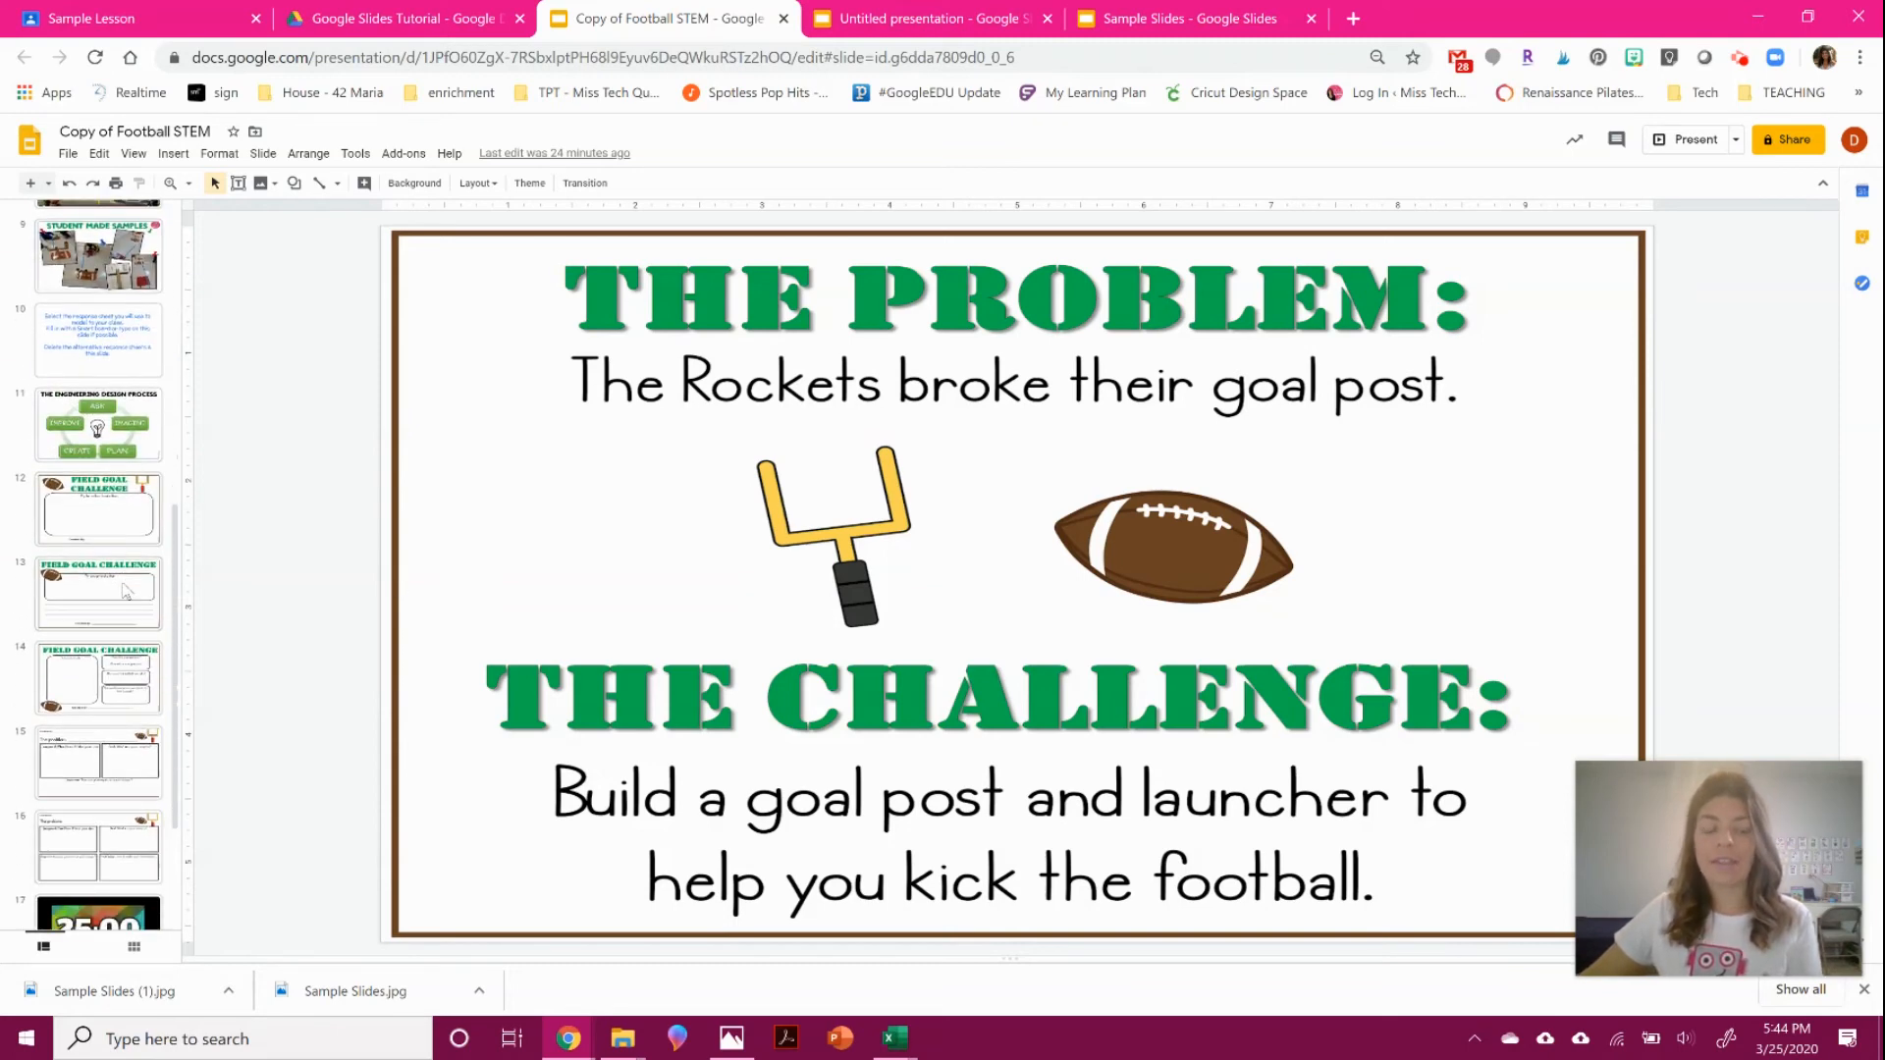
pyautogui.click(129, 515)
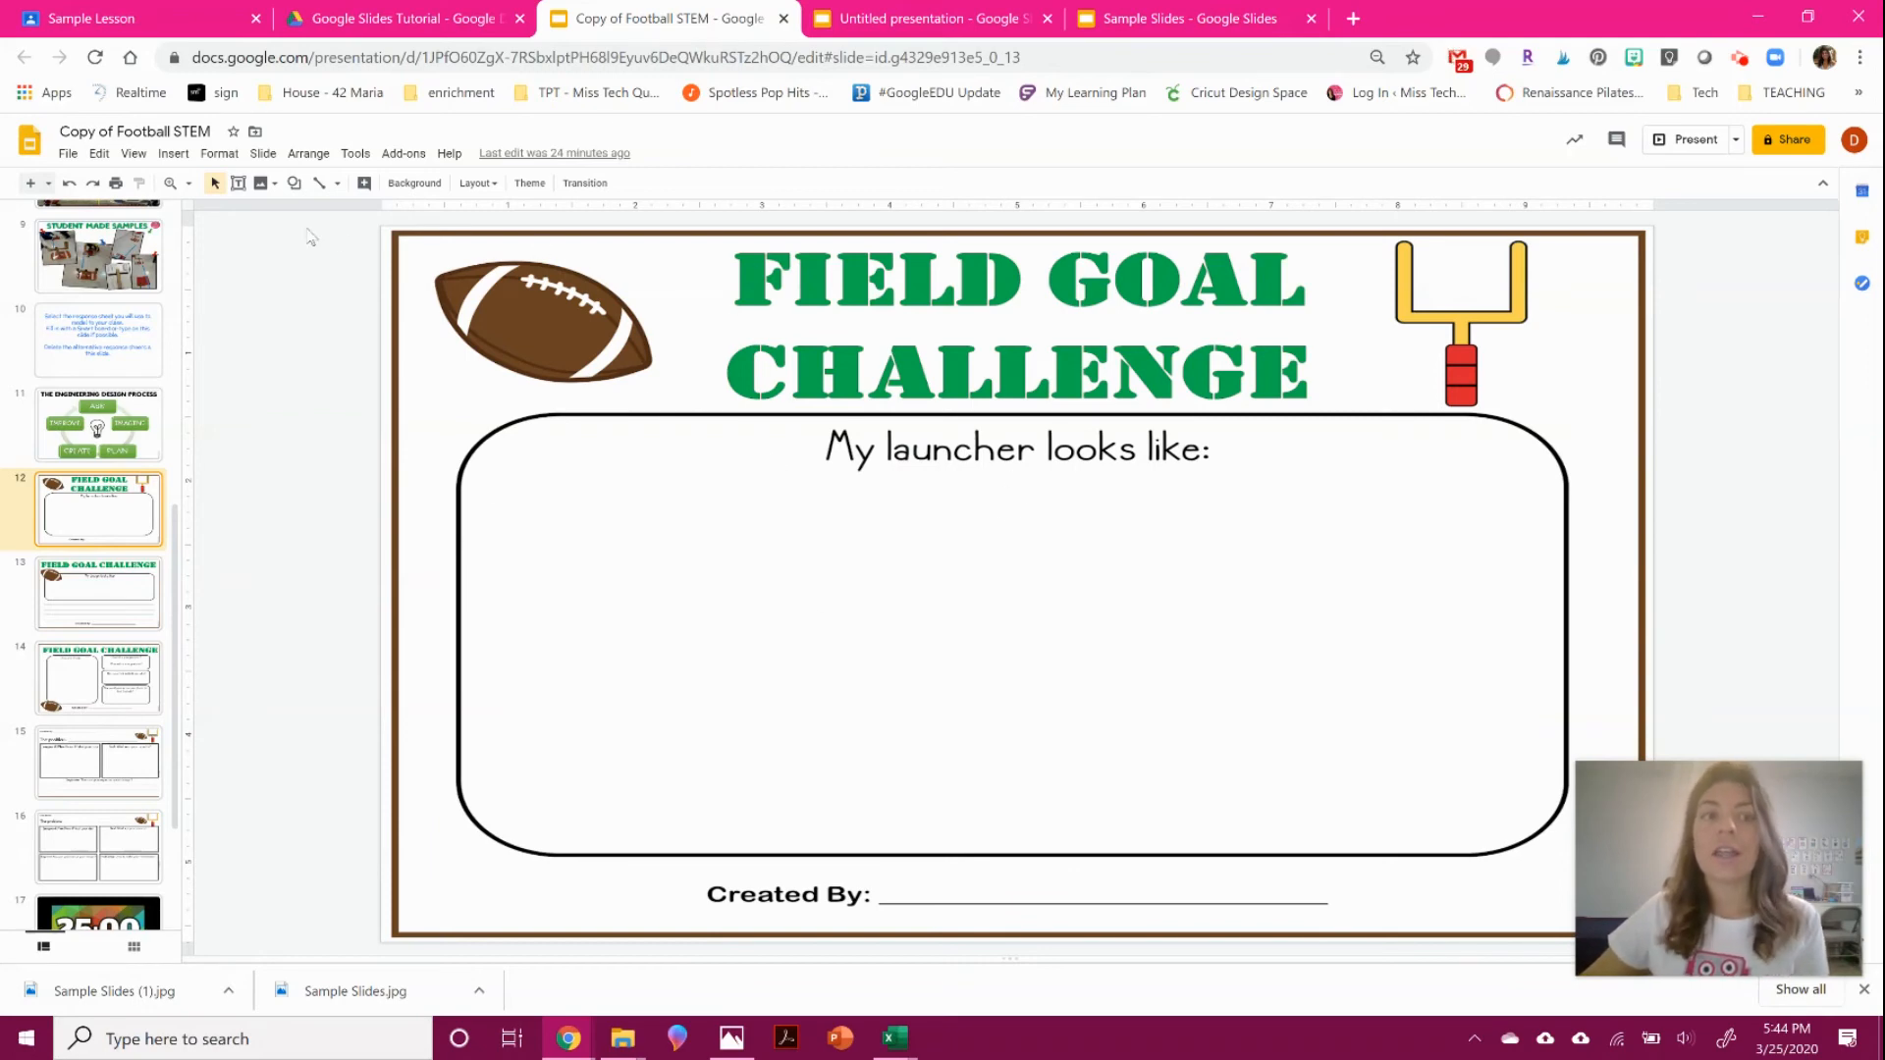
# Look through the available image sources for adding a picture to the "My launcher looks like" slide.
pyautogui.click(172, 154)
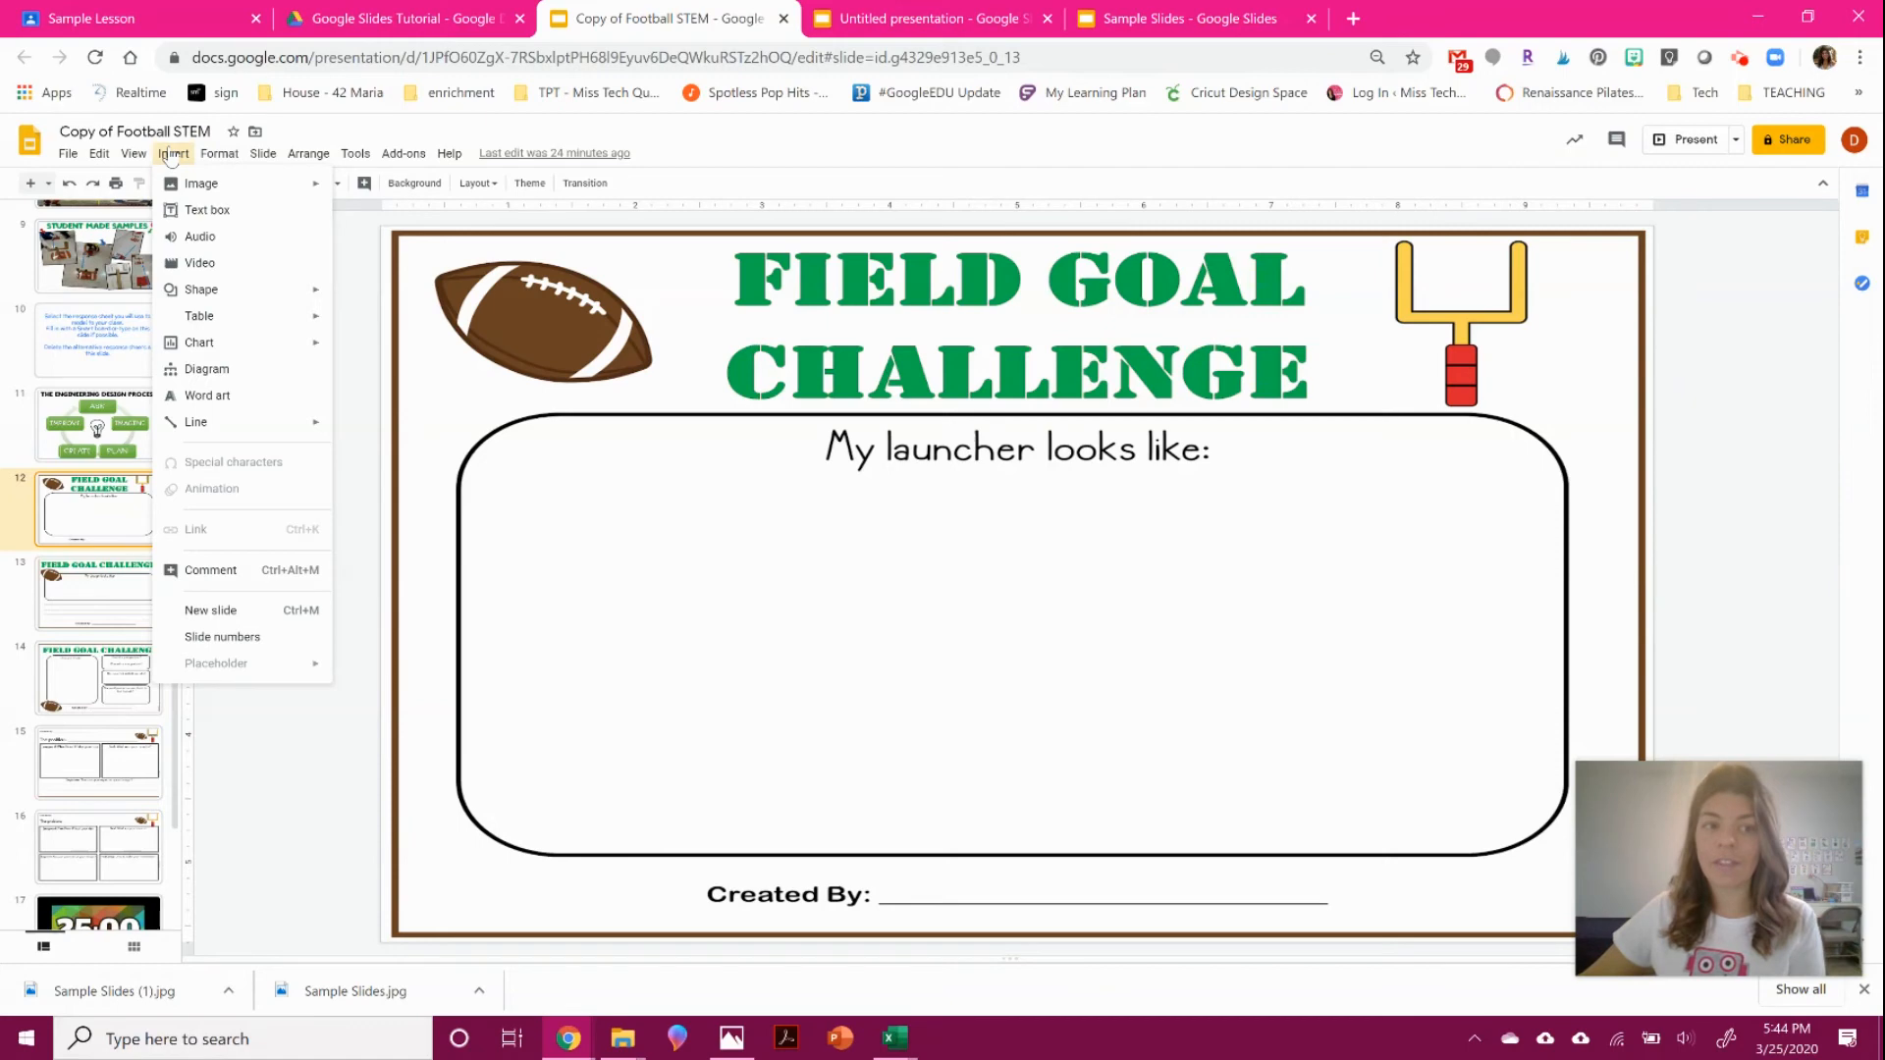
pyautogui.moveTo(202, 186)
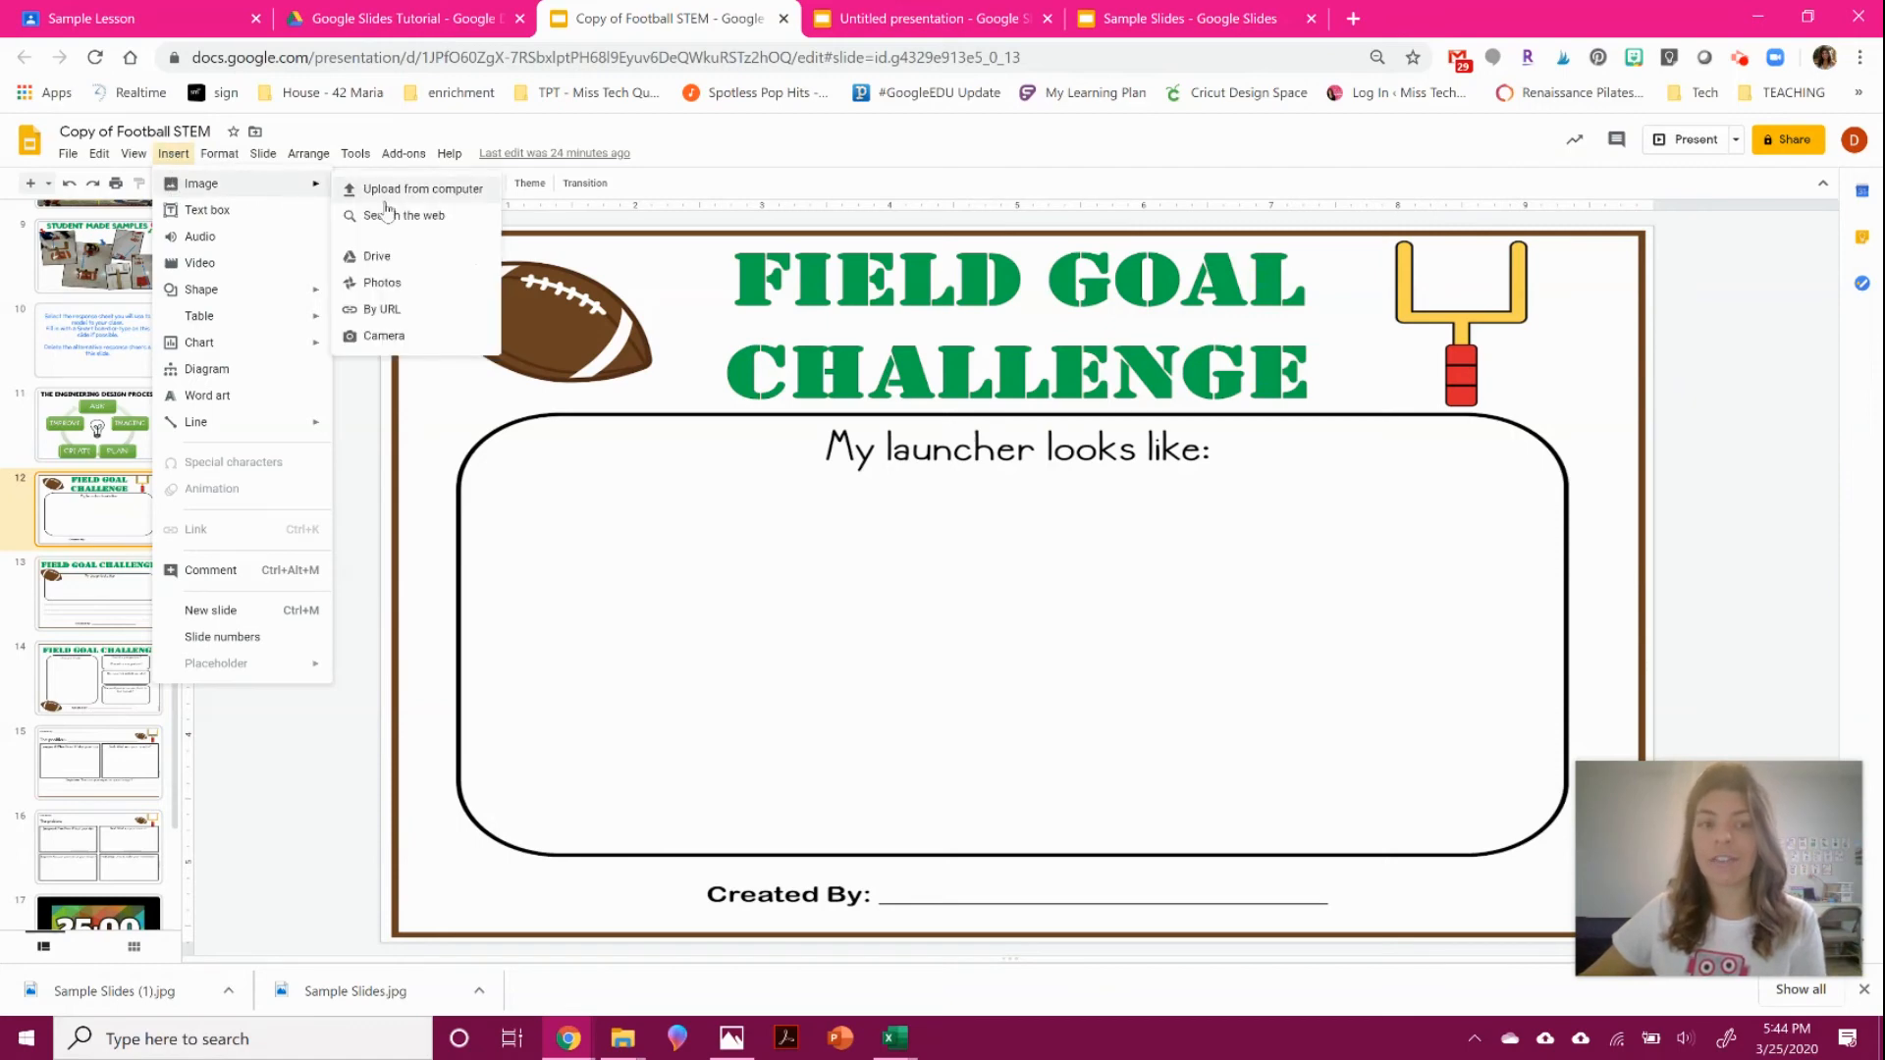